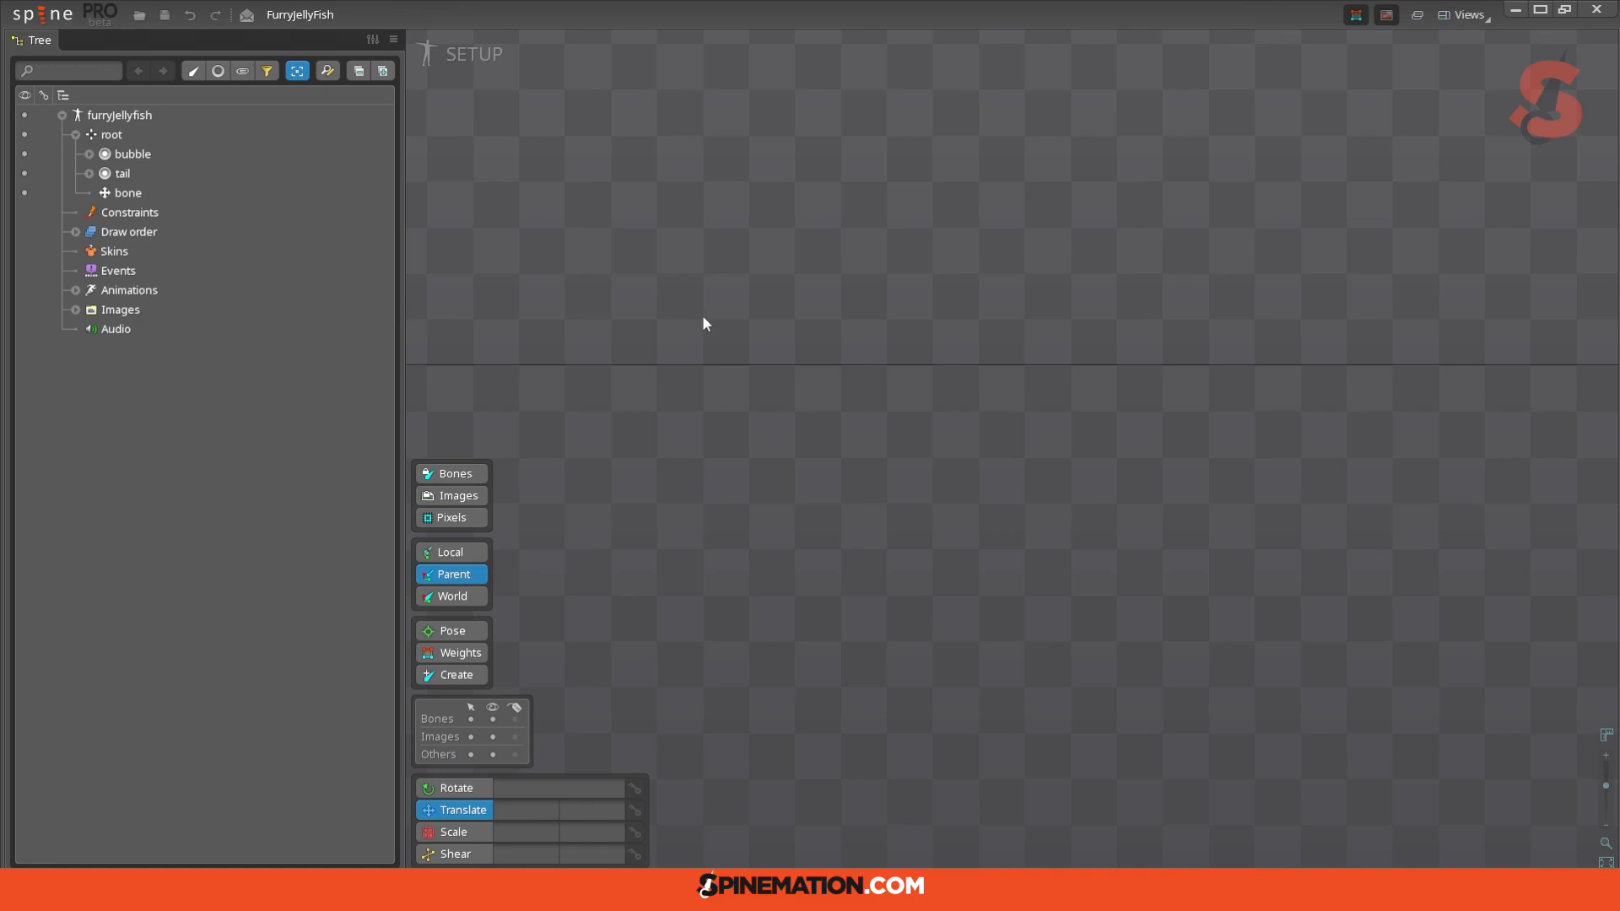
Step: Review the 4.2.00-beta changelog on the welcome screen and return to the jellyfish project
{"action": "left_click", "coordinate": [245, 16]}
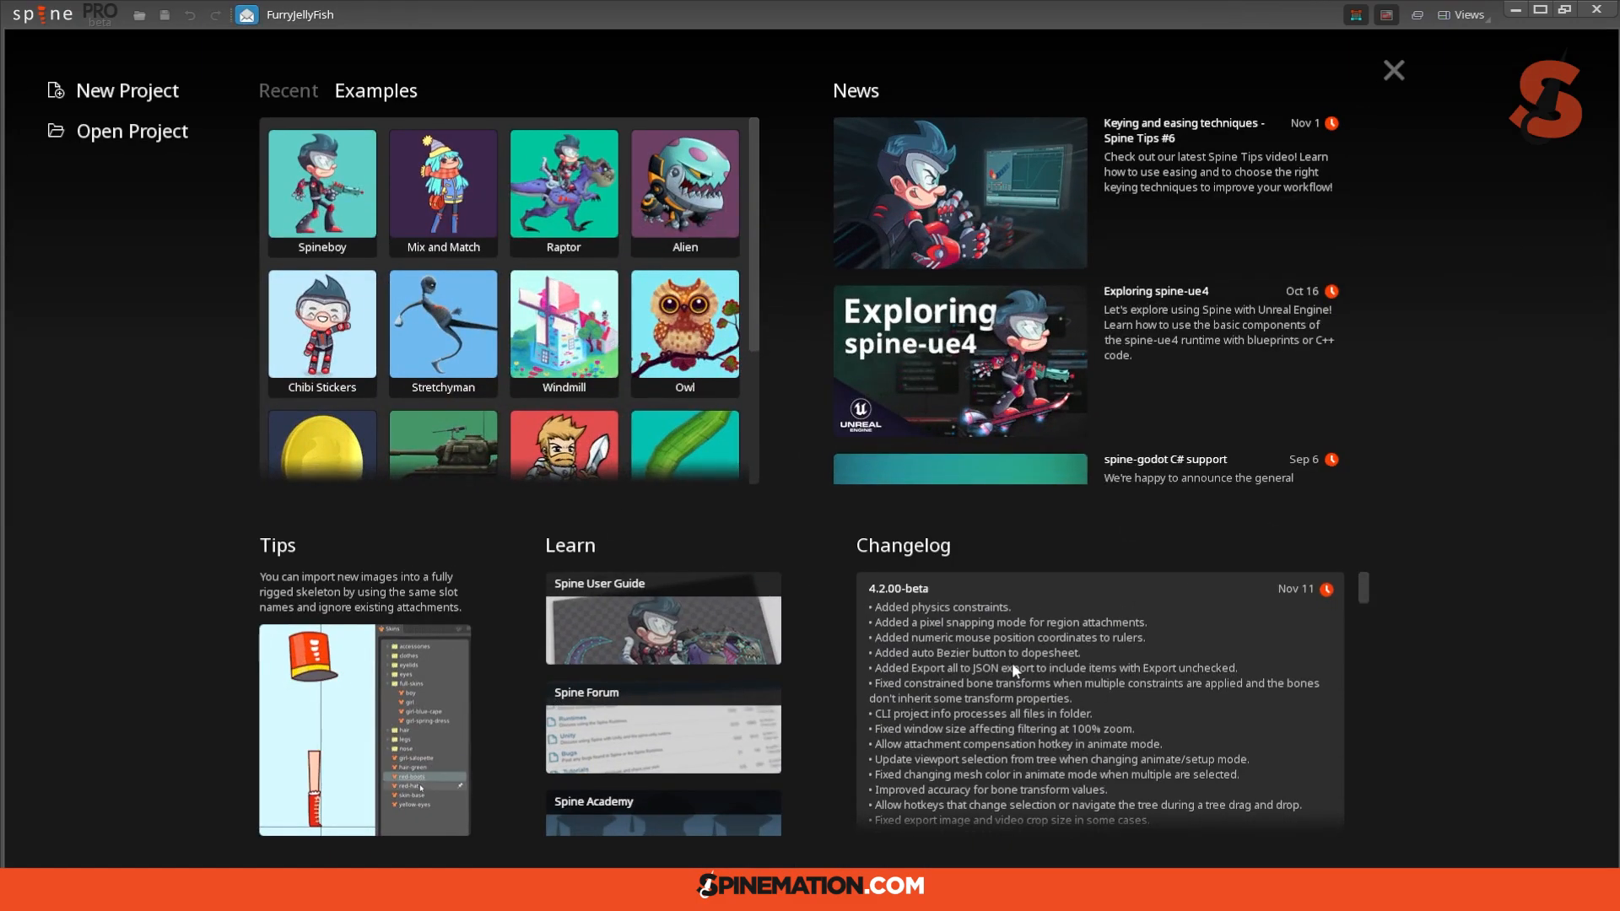
{"action": "left_click", "coordinate": [1394, 75]}
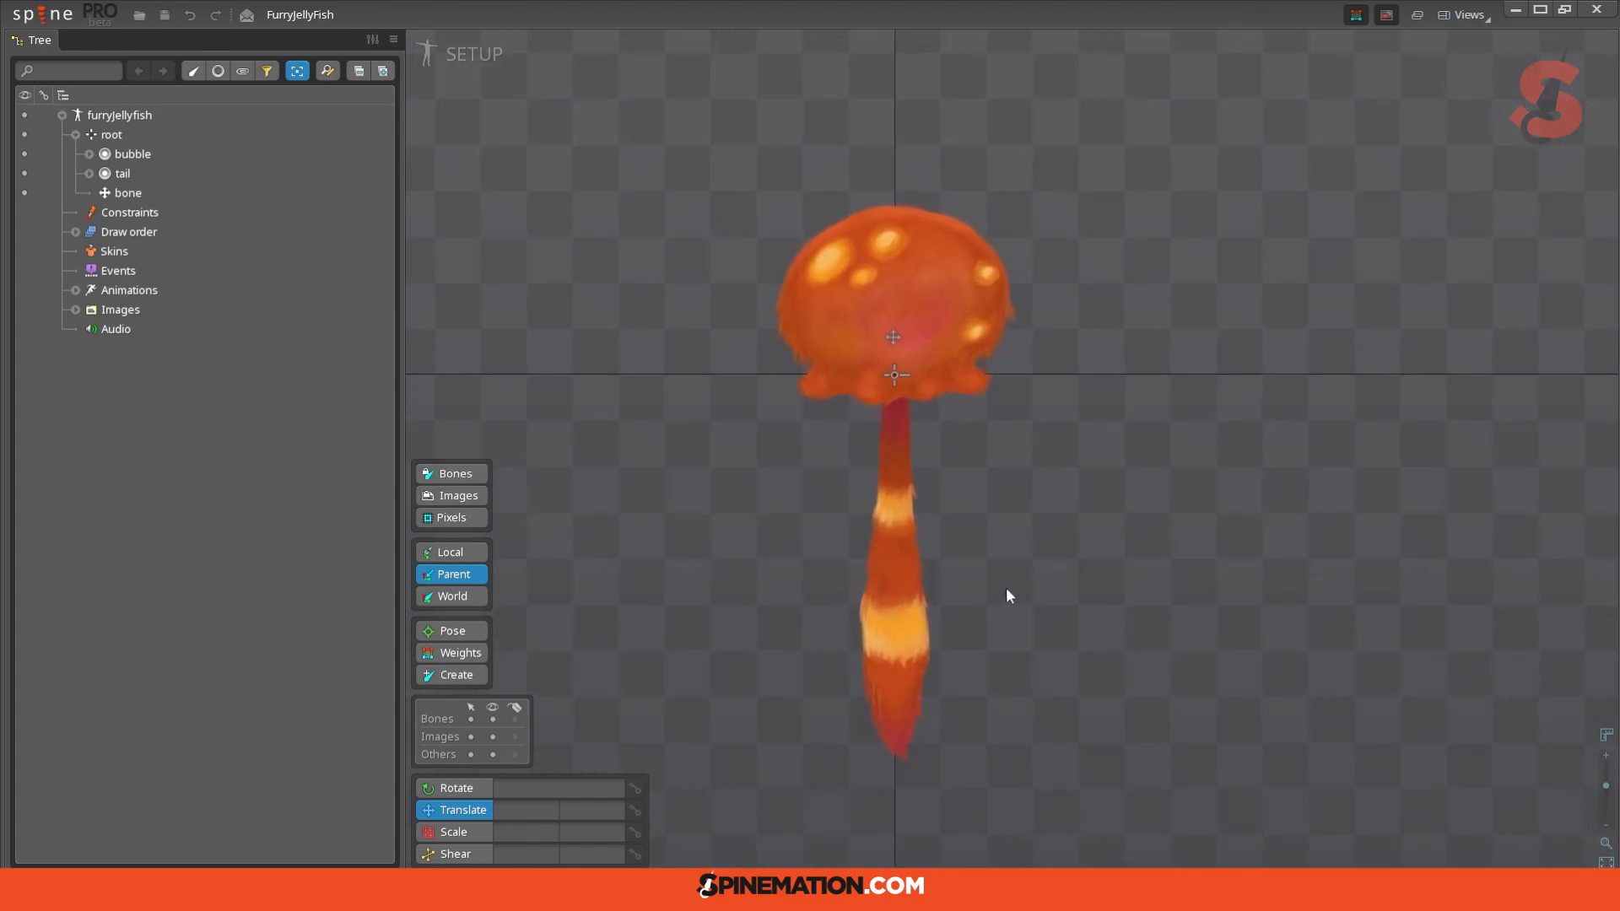
{"action": "left_click_drag", "start_coordinate": [1000, 511], "coordinate": [1063, 477]}
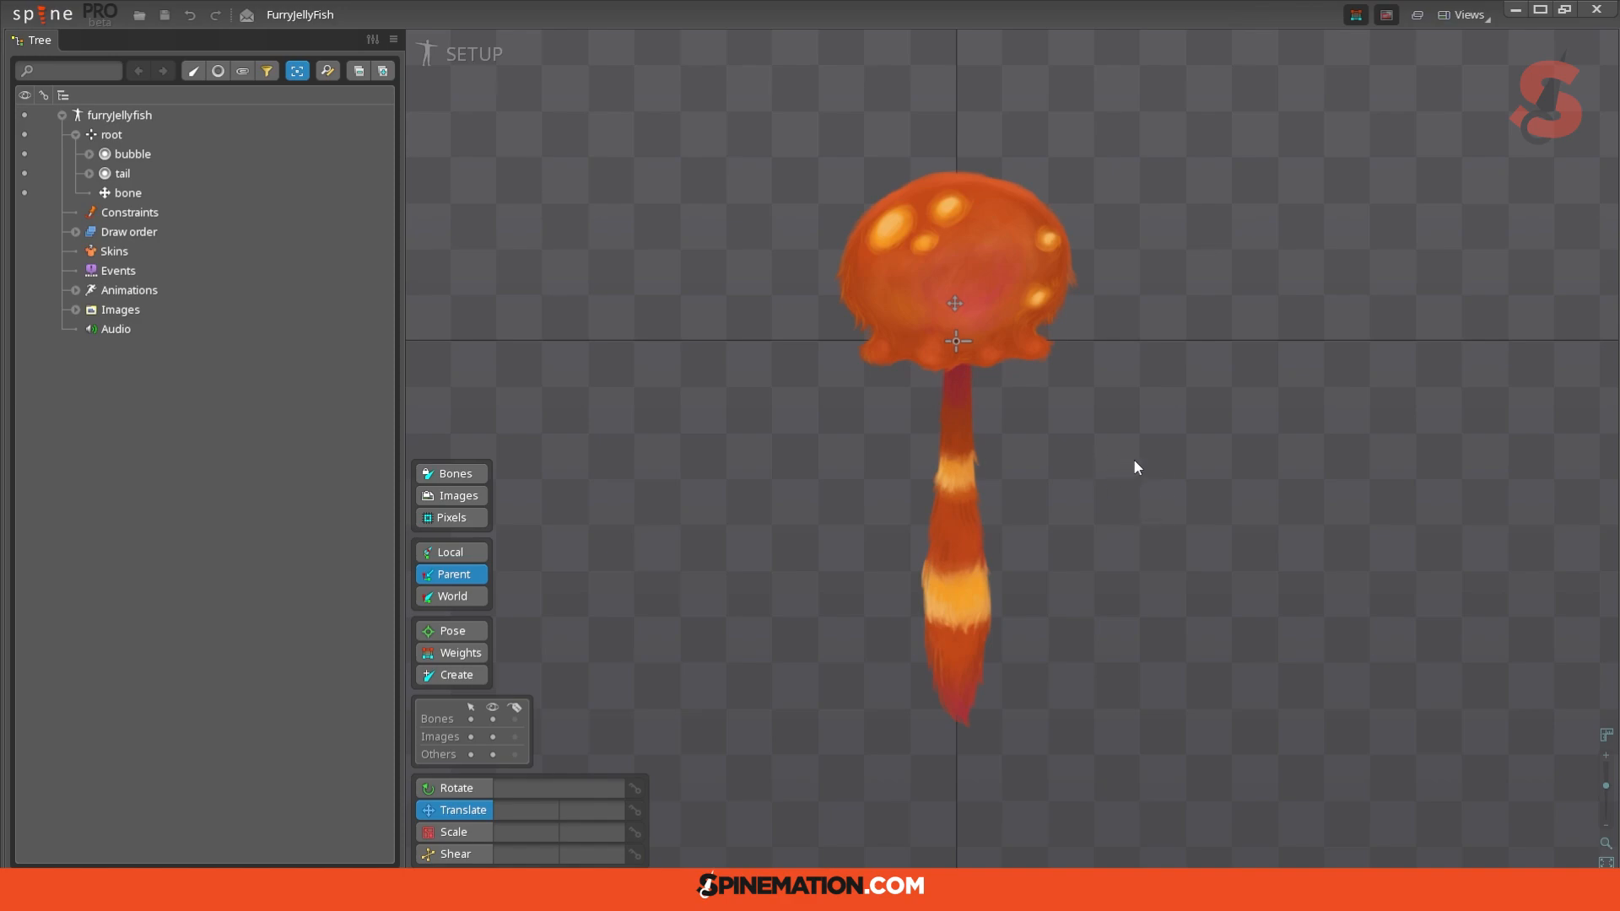
Step: Inspect the bubble and tail images that make up the jellyfish
{"action": "left_click_drag", "start_coordinate": [1132, 458], "coordinate": [1016, 477]}
{"action": "left_click", "coordinate": [897, 283]}
{"action": "left_click", "coordinate": [840, 547]}
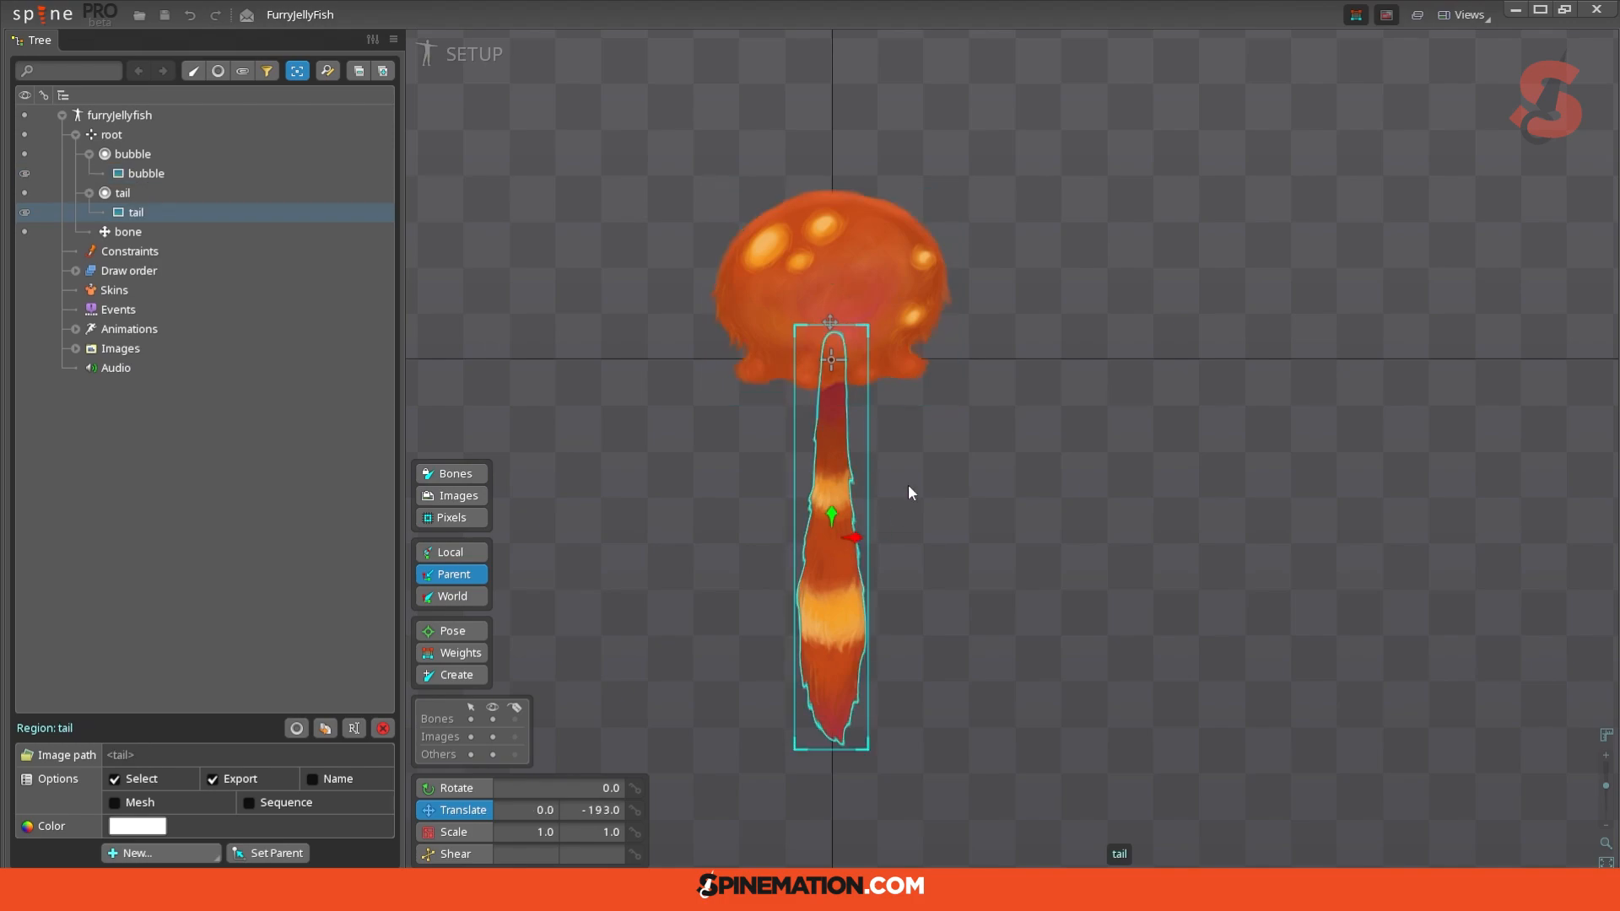
{"action": "left_click", "coordinate": [871, 314]}
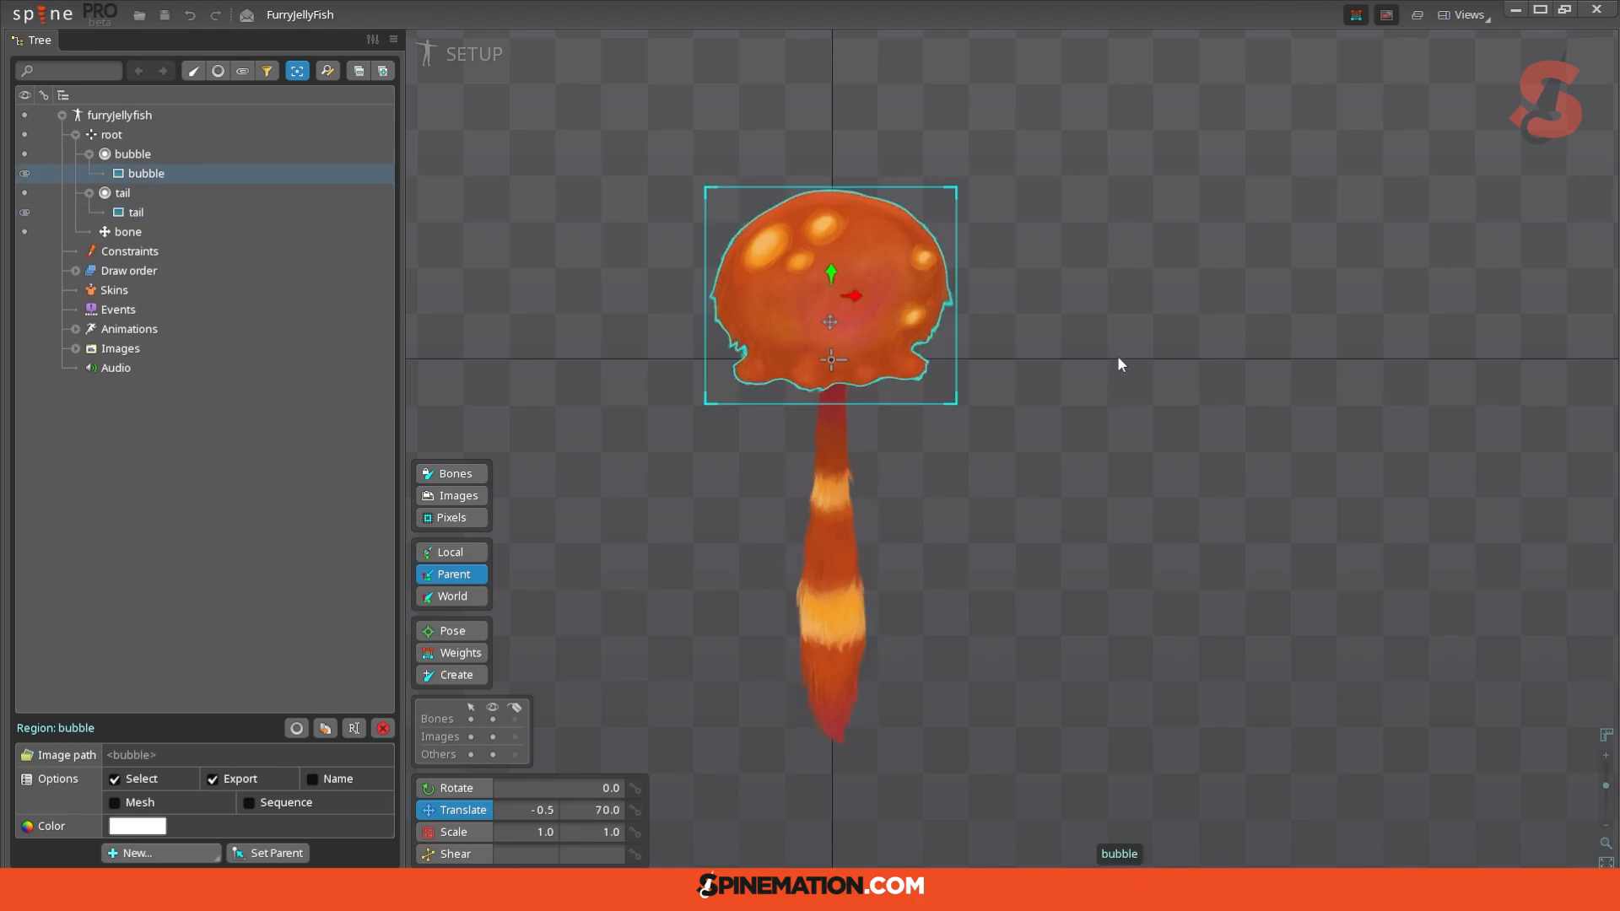
{"action": "left_click", "coordinate": [858, 428]}
{"action": "left_click", "coordinate": [878, 381]}
{"action": "left_click", "coordinate": [854, 446]}
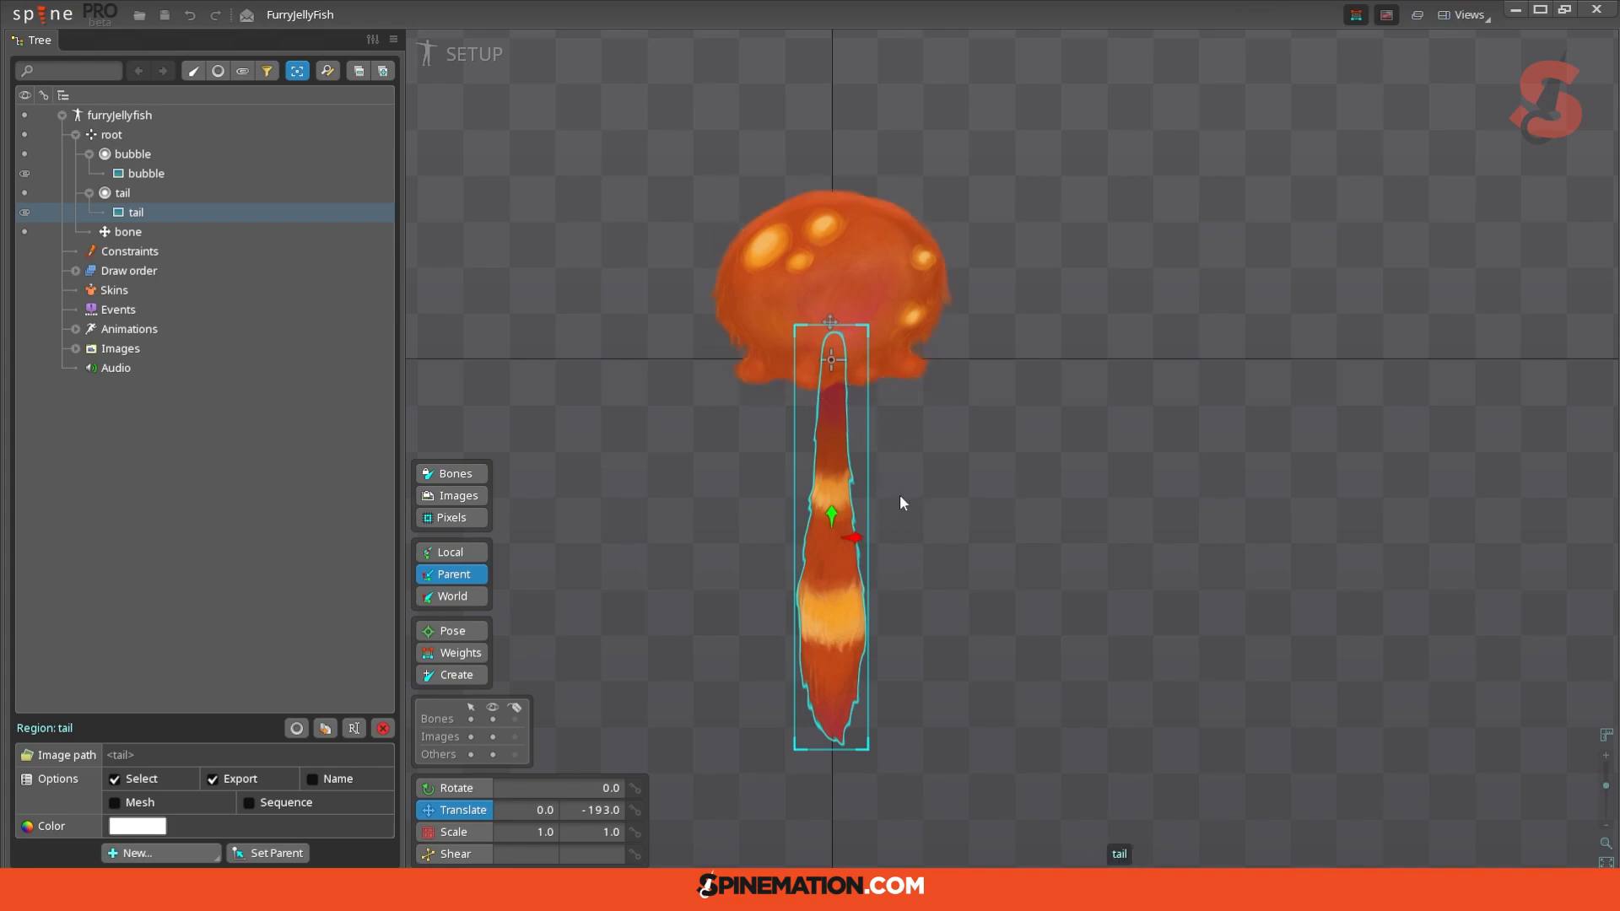
Step: Move the bone inside the bubble to about X 0.21, Y 29.07, just above the root bone
{"action": "left_click", "coordinate": [831, 324]}
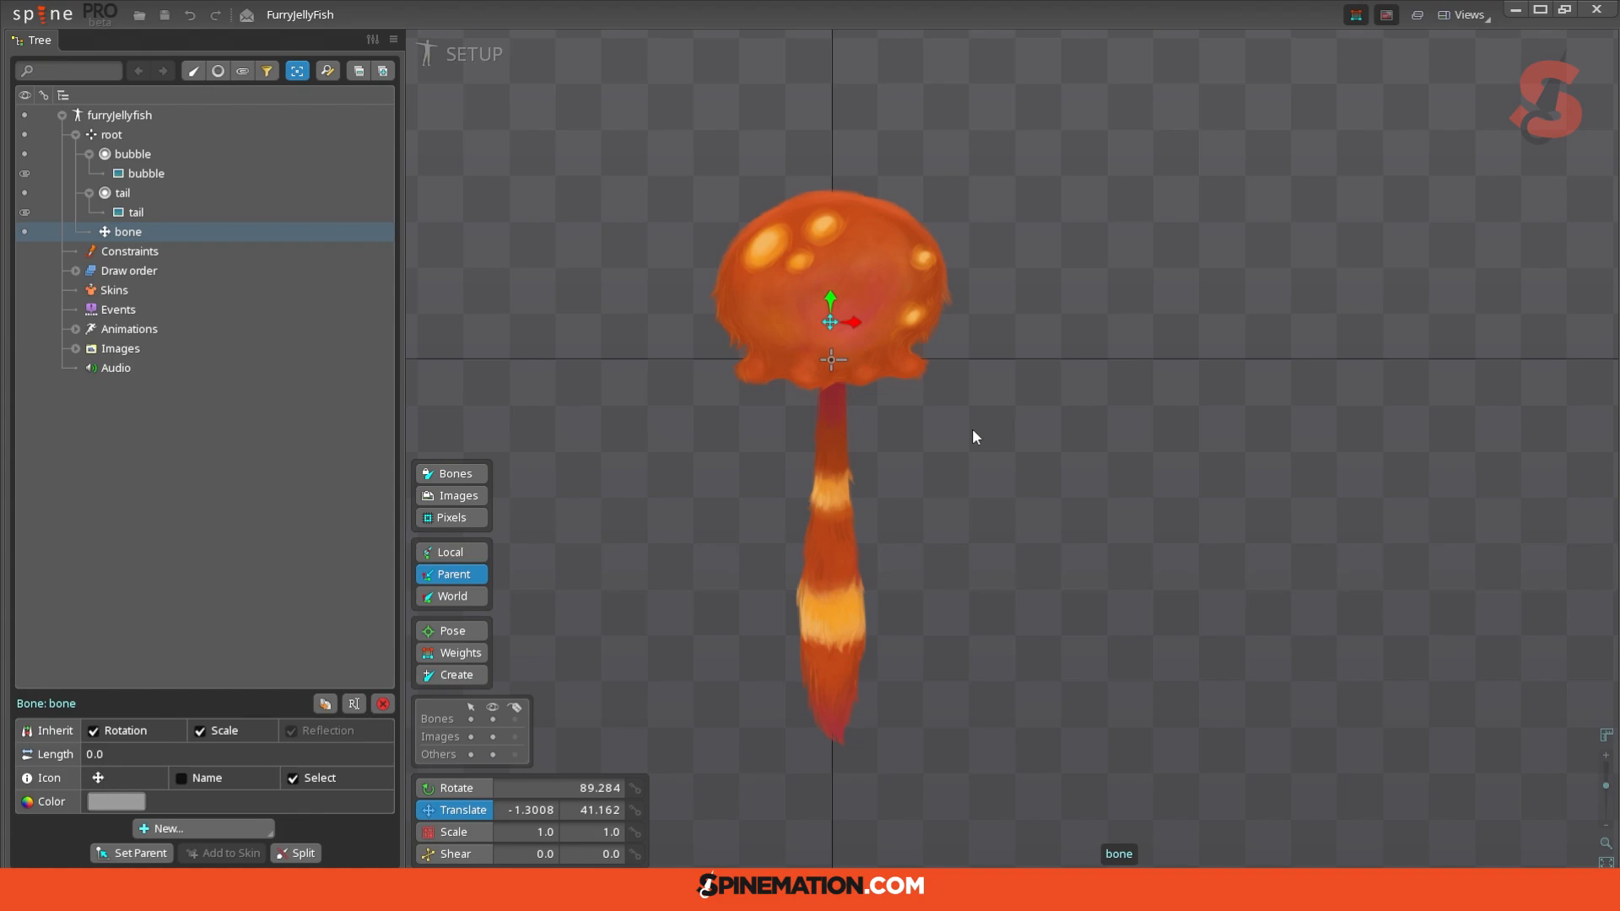
{"action": "scroll", "coordinate": [972, 428], "scroll_direction": "up", "scroll_amount": 2}
{"action": "left_click_drag", "start_coordinate": [1008, 454], "coordinate": [1011, 459]}
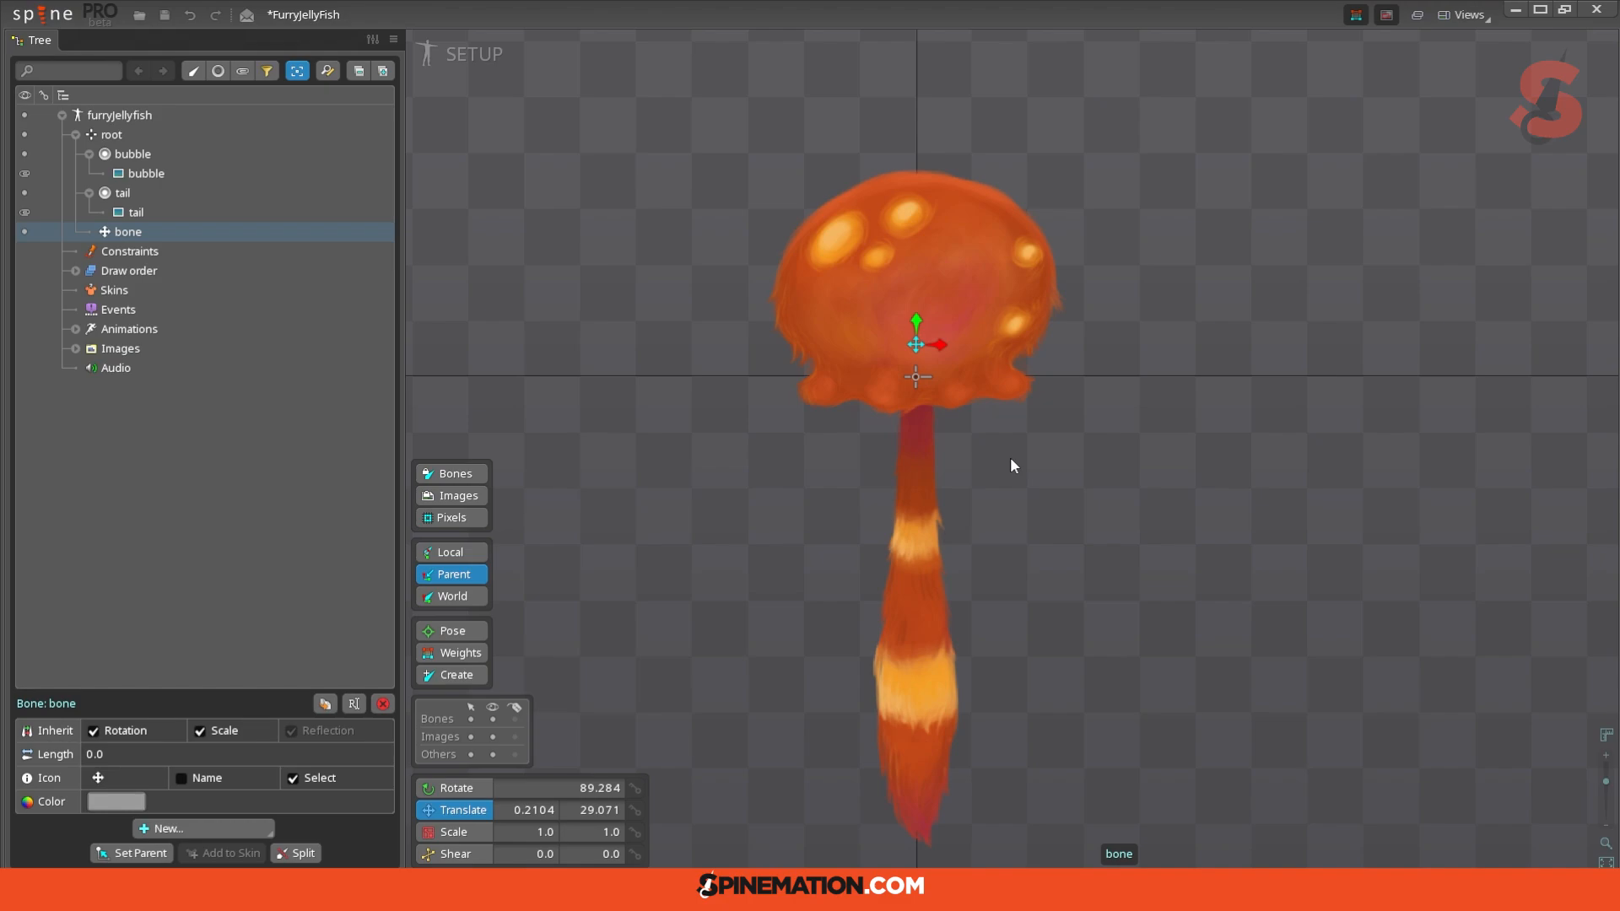
Step: Inspect the root bone, the bone above it and the tail image in the skeleton hierarchy
{"action": "left_click", "coordinate": [917, 377]}
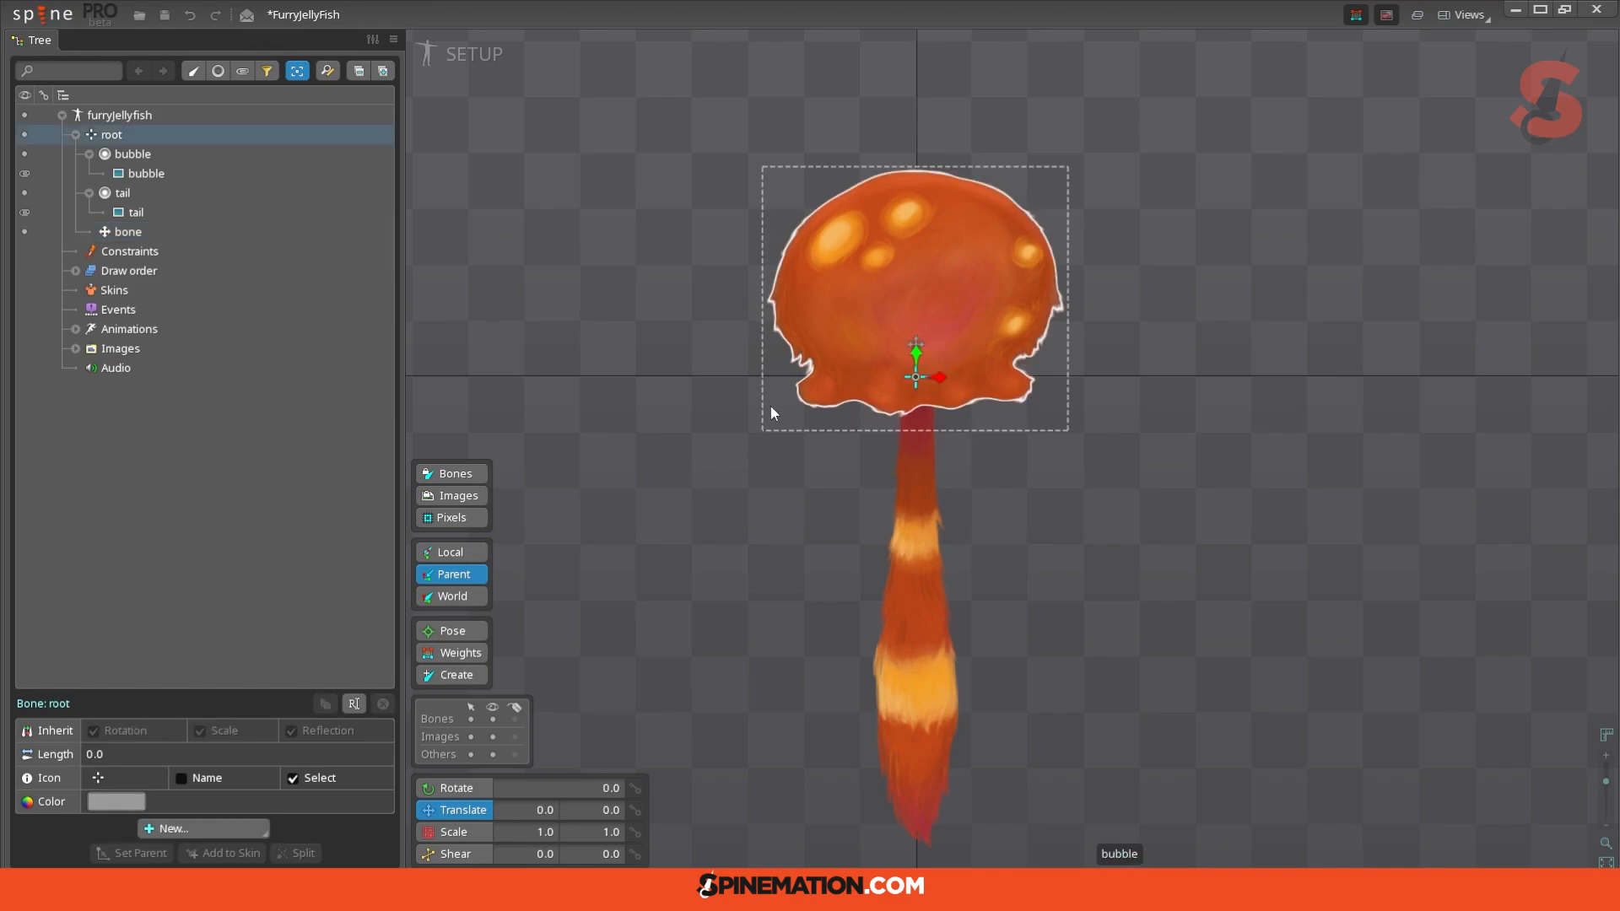
{"action": "left_click", "coordinate": [133, 154]}
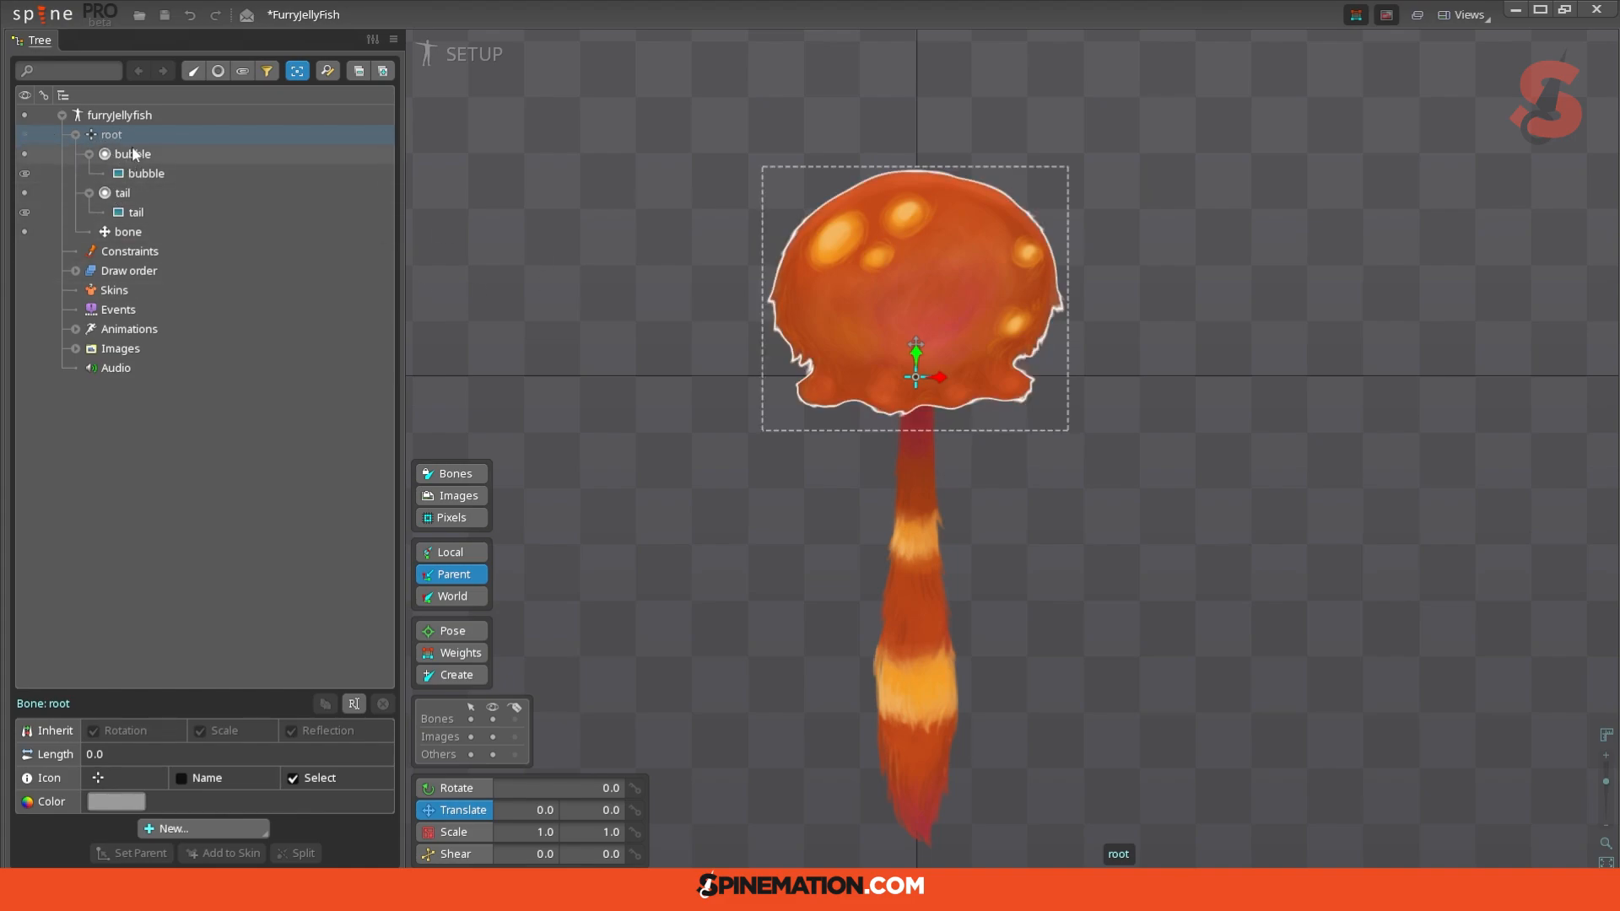
{"action": "left_click", "coordinate": [103, 135]}
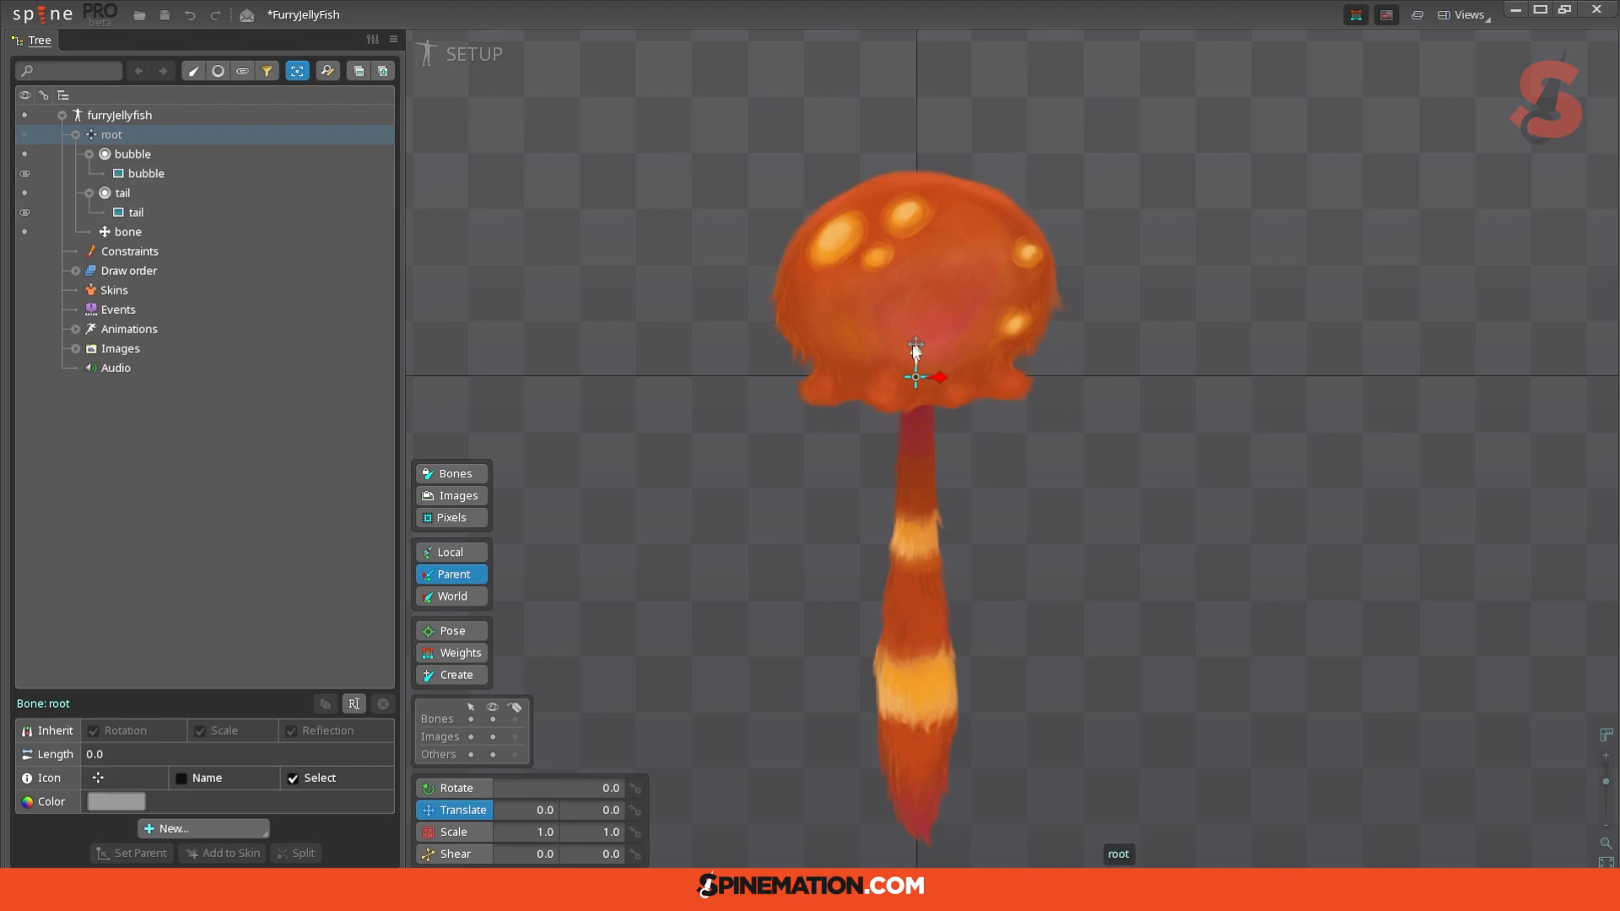
{"action": "left_click", "coordinate": [916, 346]}
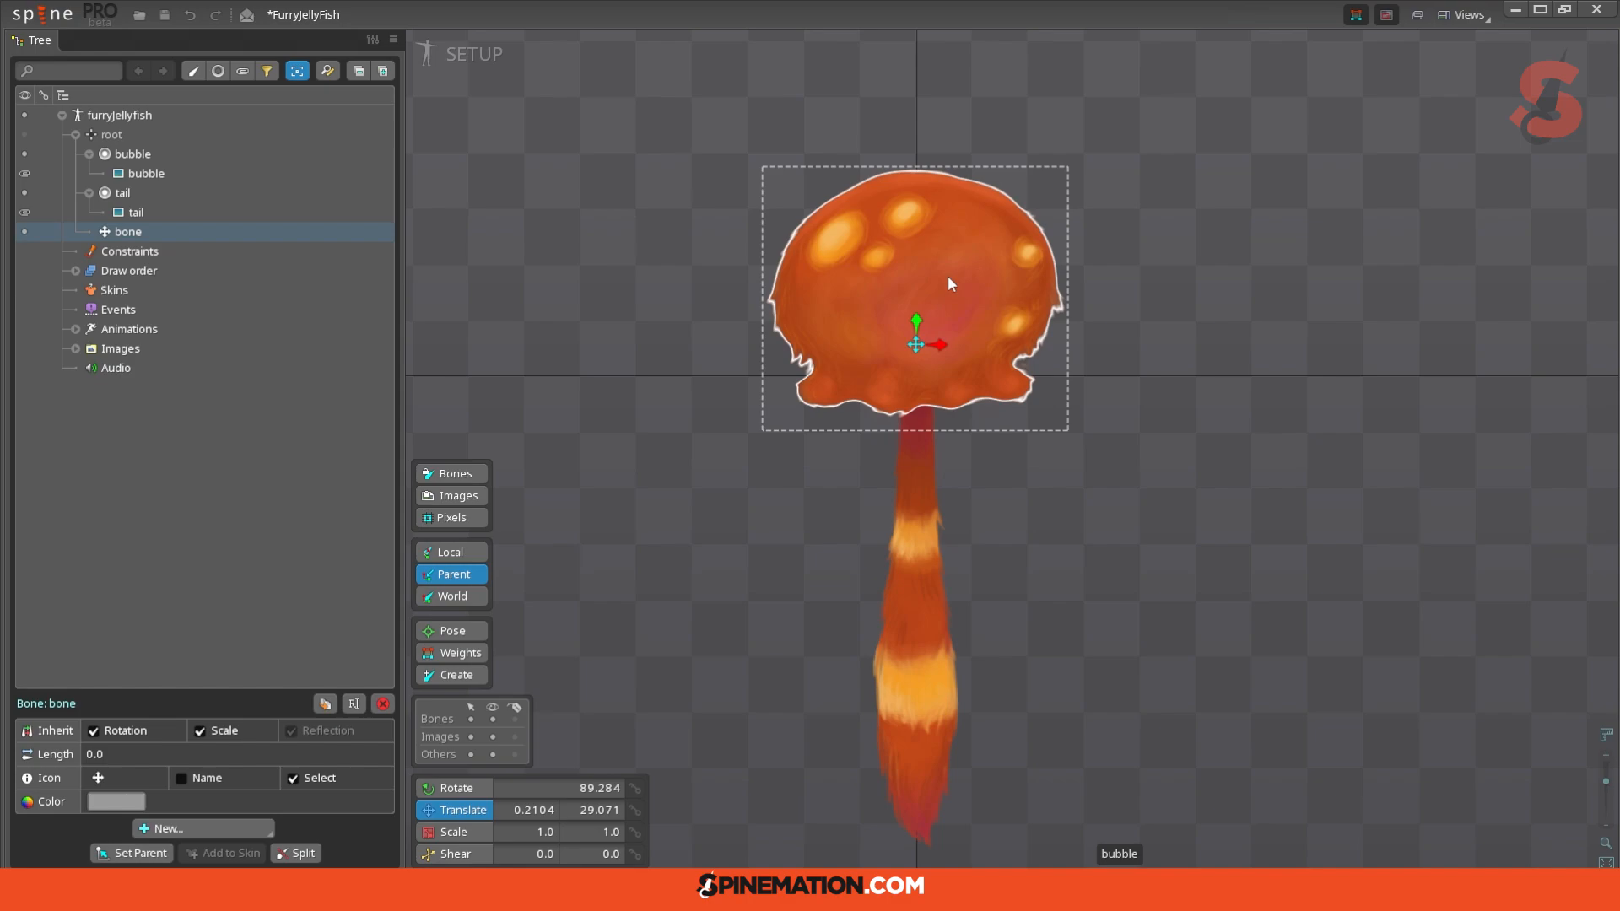
{"action": "left_click", "coordinate": [923, 529]}
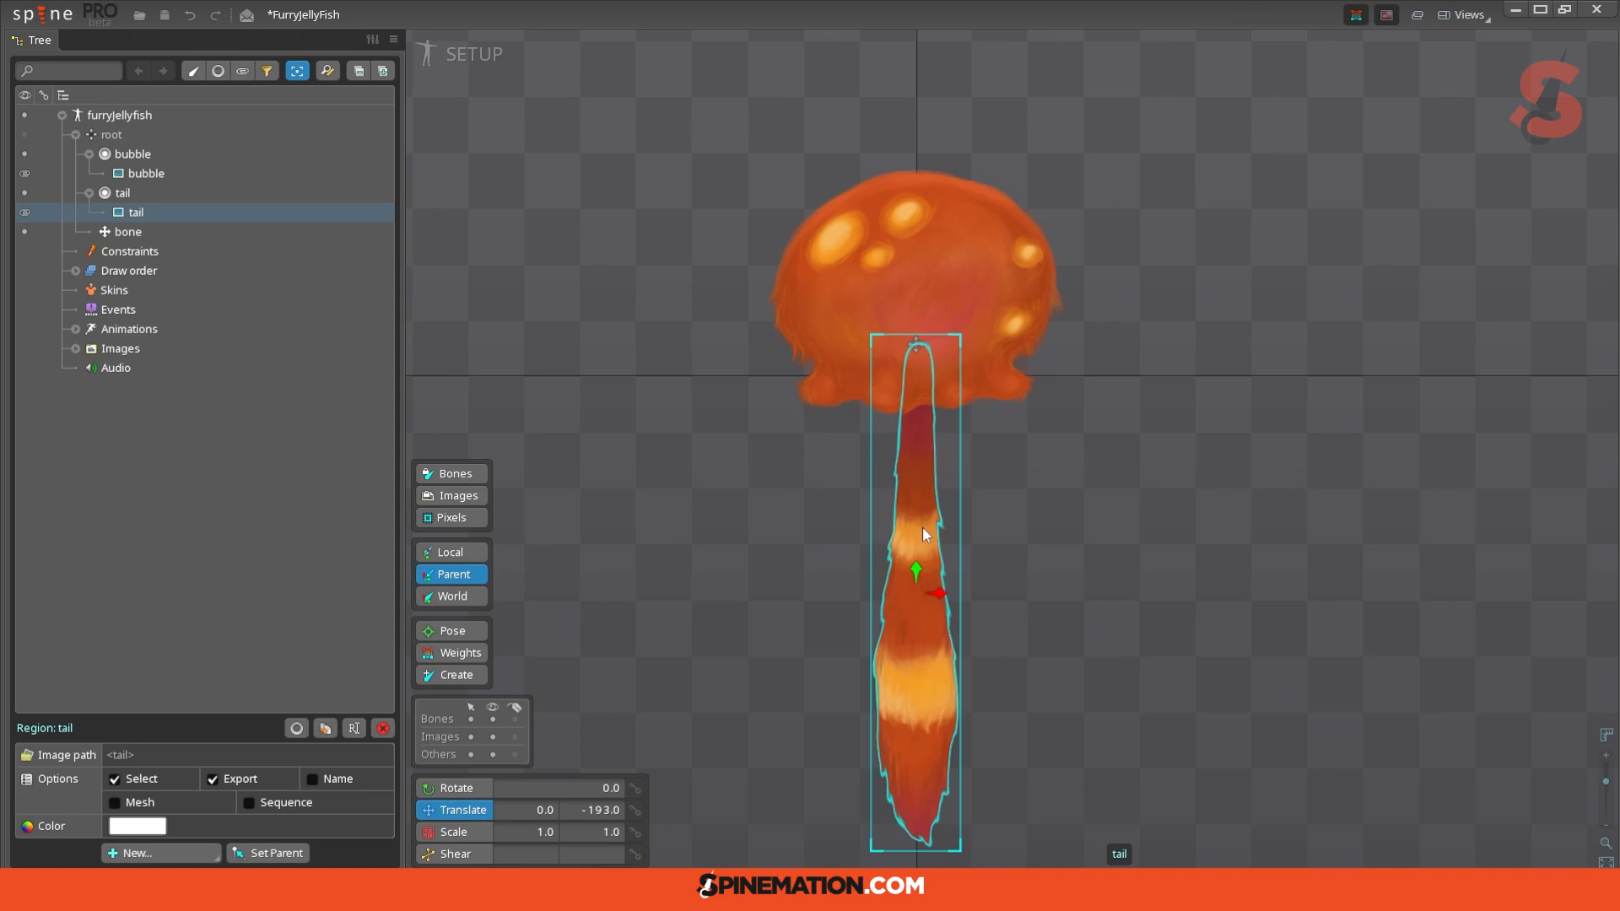
{"action": "left_click", "coordinate": [904, 345]}
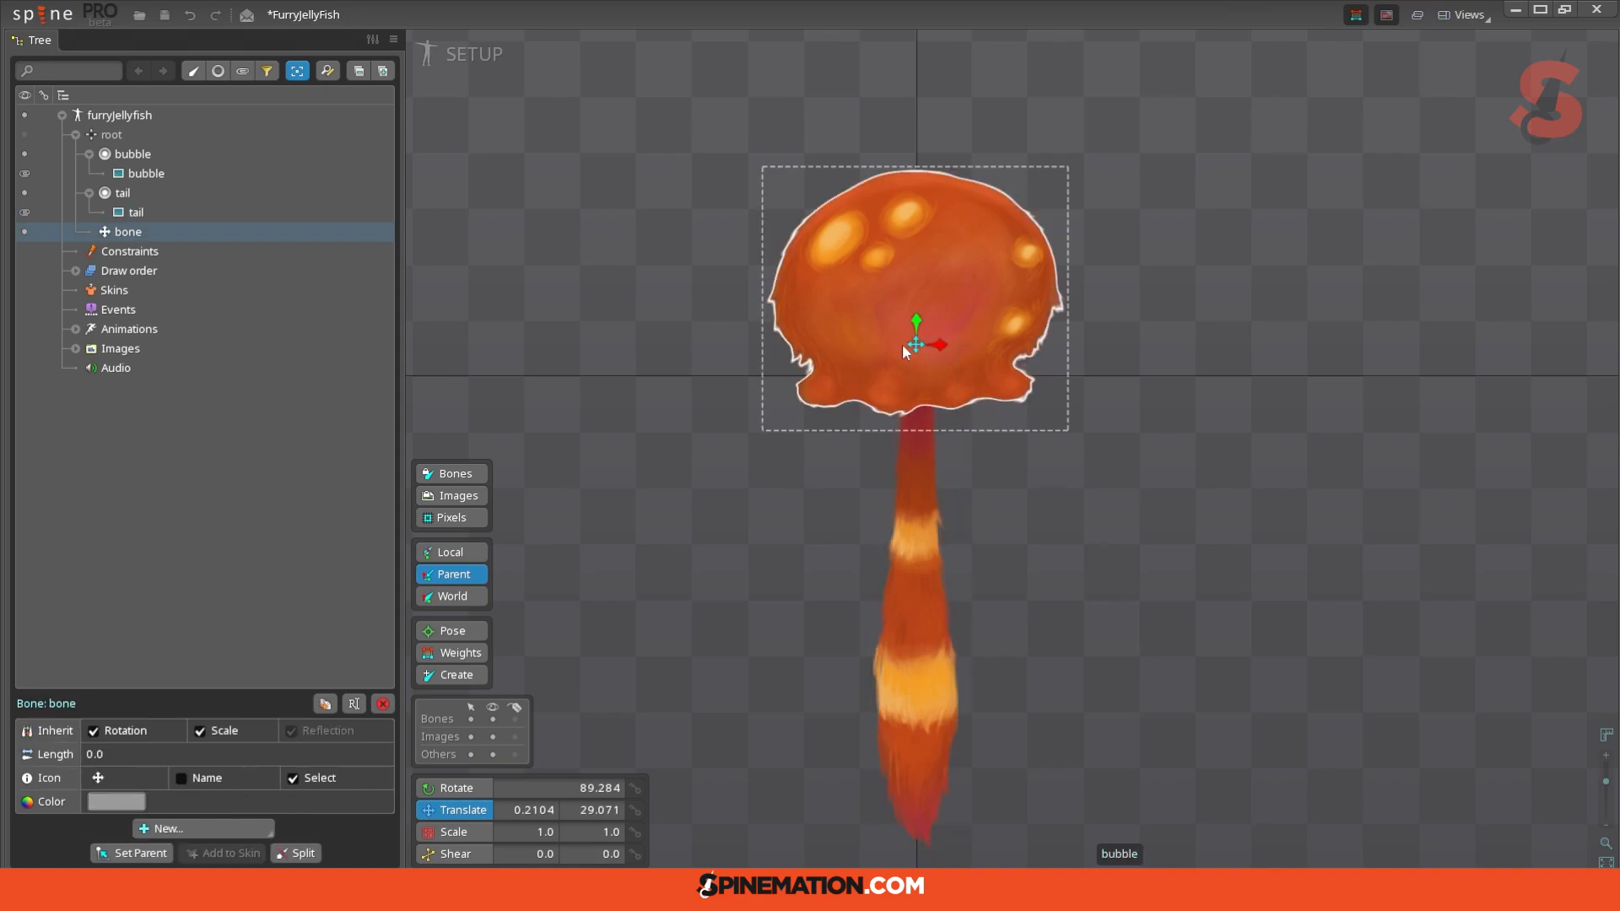
Step: Create a zero-length child bone beside the jellyfish, move it slightly outward, and delete it
{"action": "left_click", "coordinate": [454, 675]}
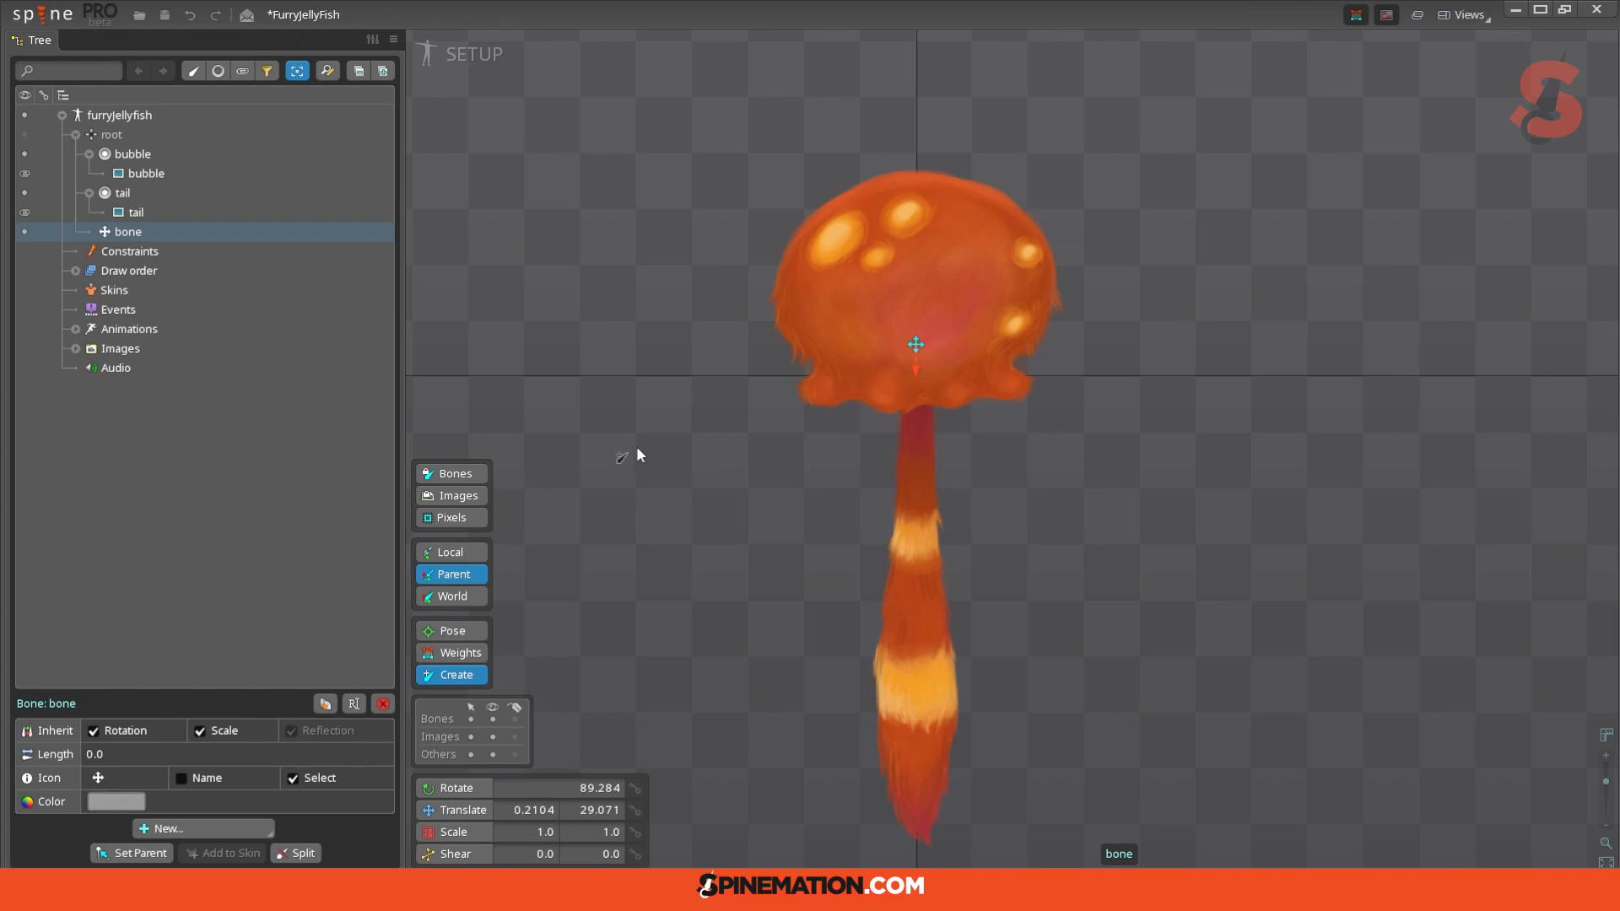
{"action": "left_click", "coordinate": [661, 445]}
{"action": "left_click", "coordinate": [126, 778]}
{"action": "left_click", "coordinate": [125, 603]}
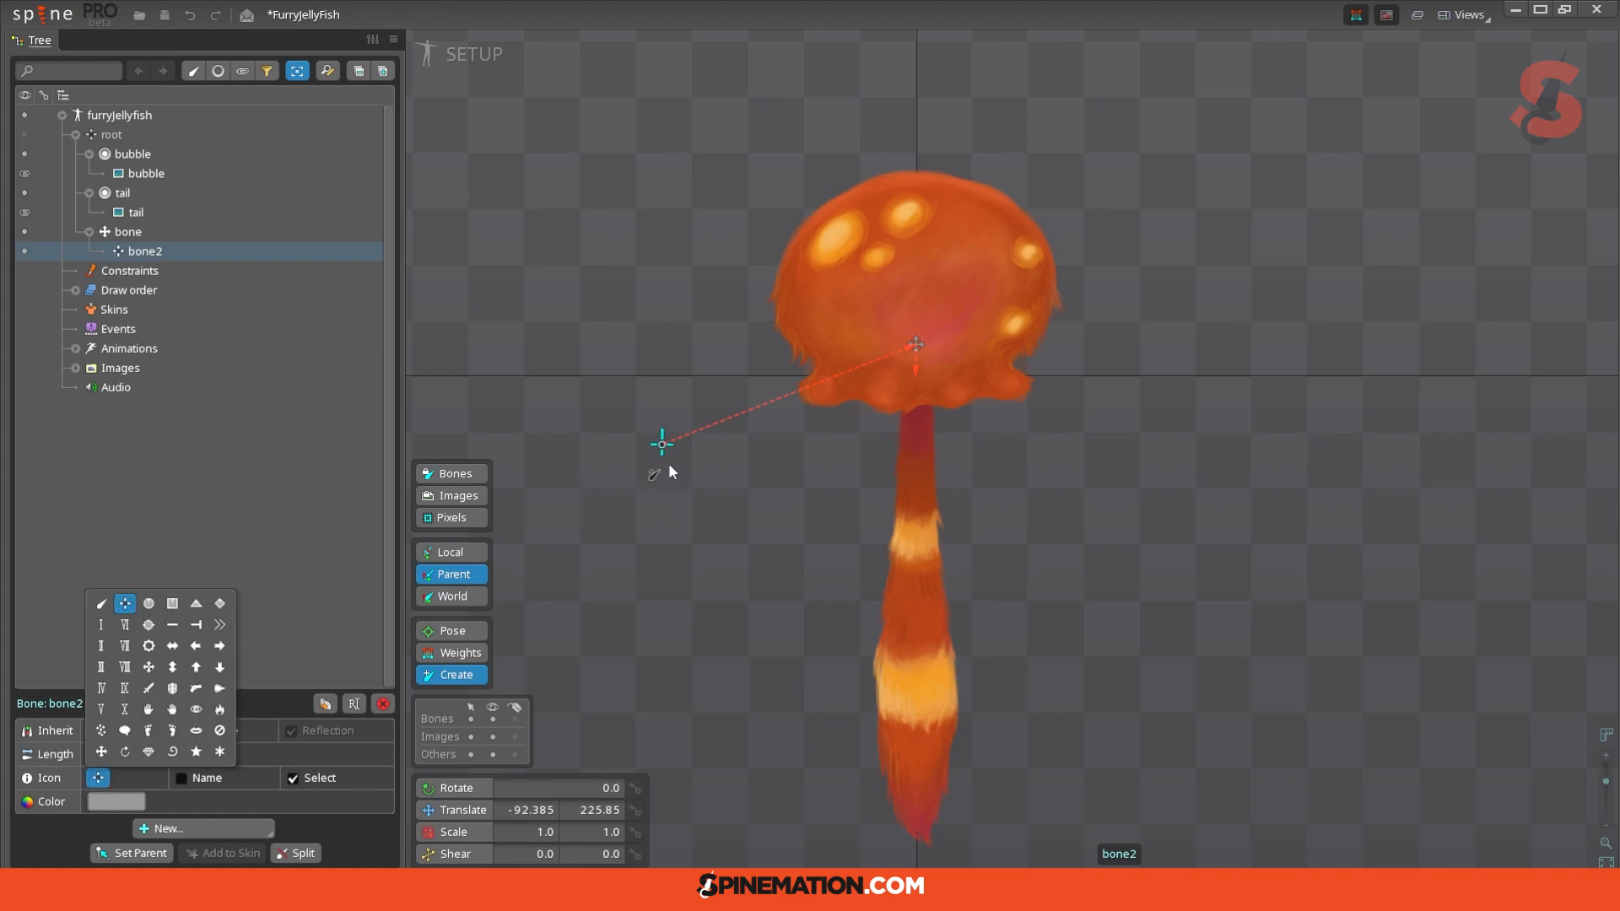
{"action": "key", "text": "v"}
{"action": "left_click_drag", "start_coordinate": [646, 453], "coordinate": [615, 448]}
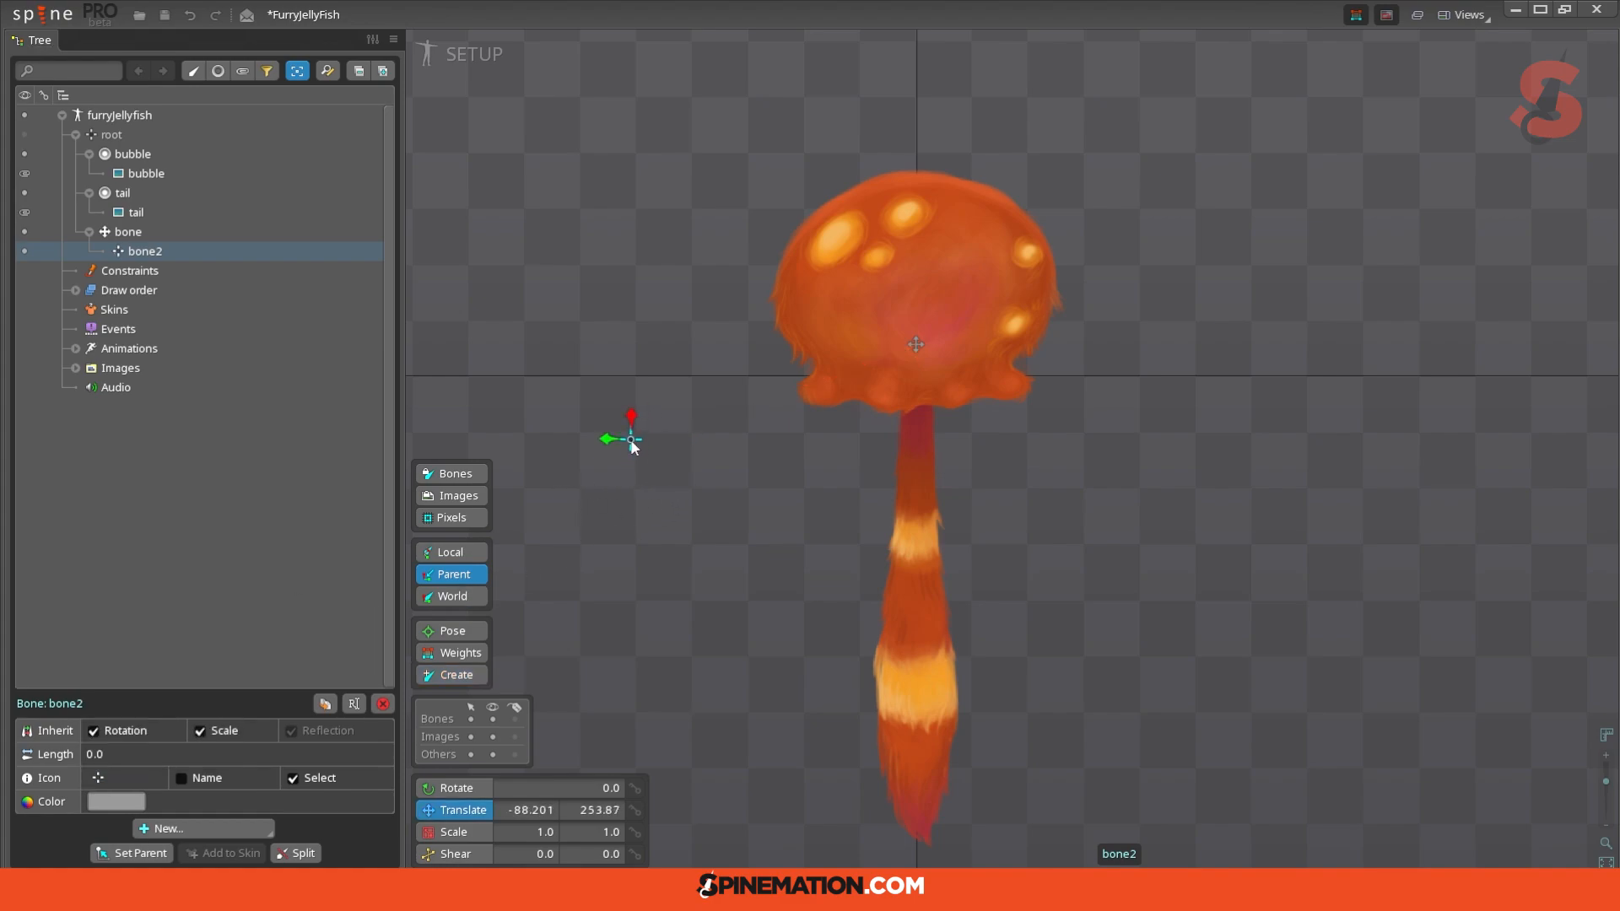
{"action": "key", "text": "Delete"}
{"action": "left_click", "coordinate": [675, 469]}
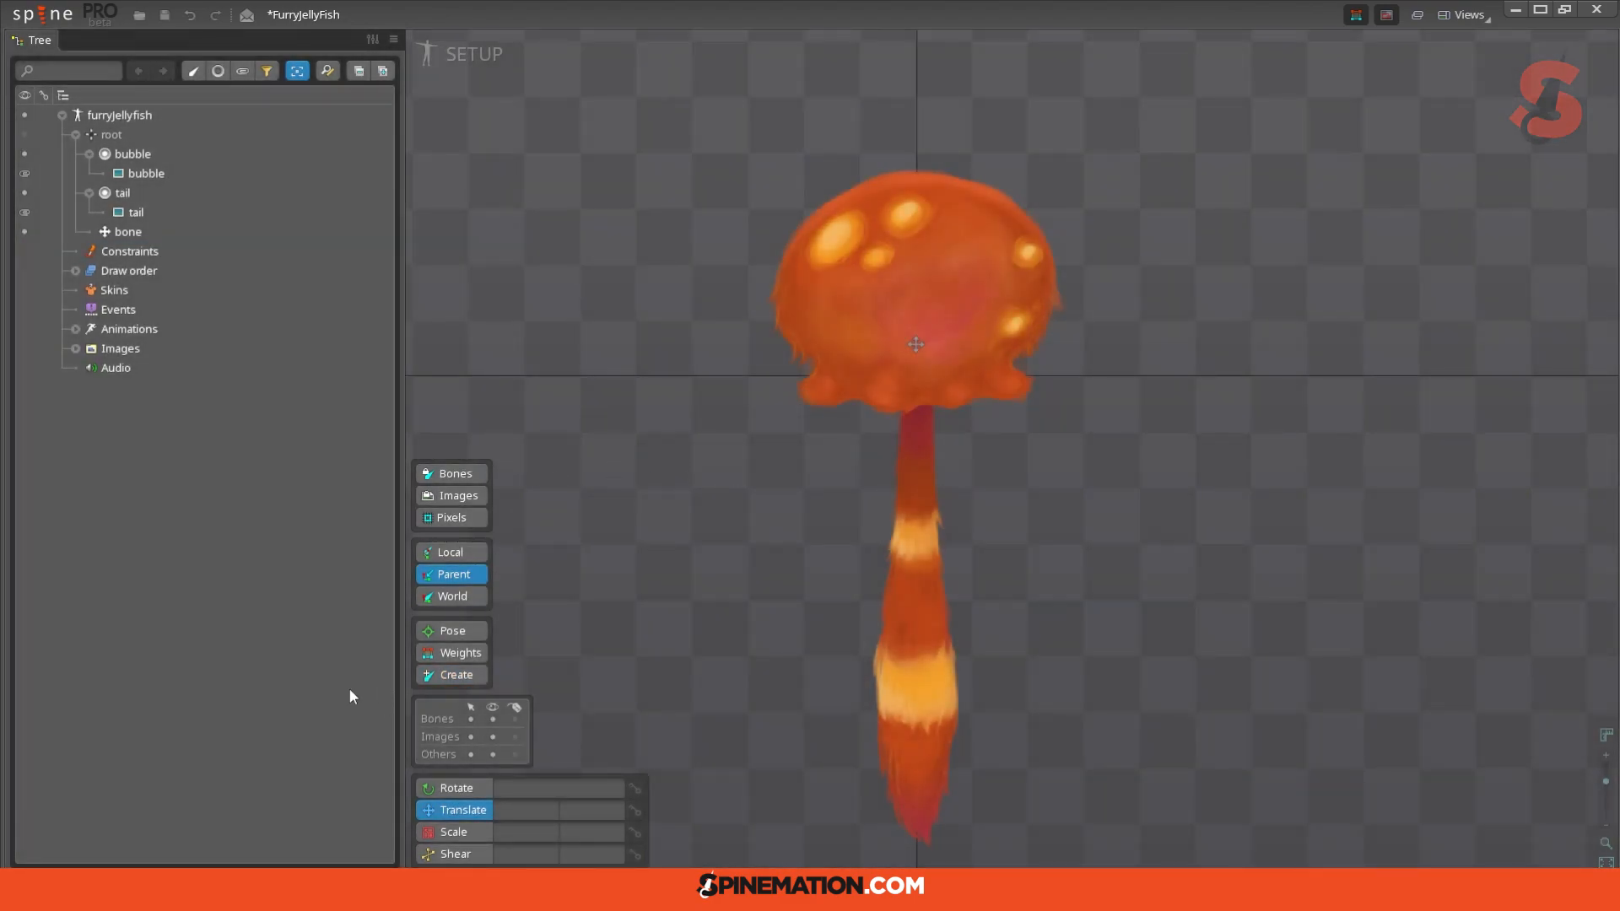
Step: Draw a trial bone about 166 units long pointing down beside the jellyfish and undo it
{"action": "left_click", "coordinate": [455, 682]}
{"action": "left_click_drag", "start_coordinate": [718, 374], "coordinate": [712, 557]}
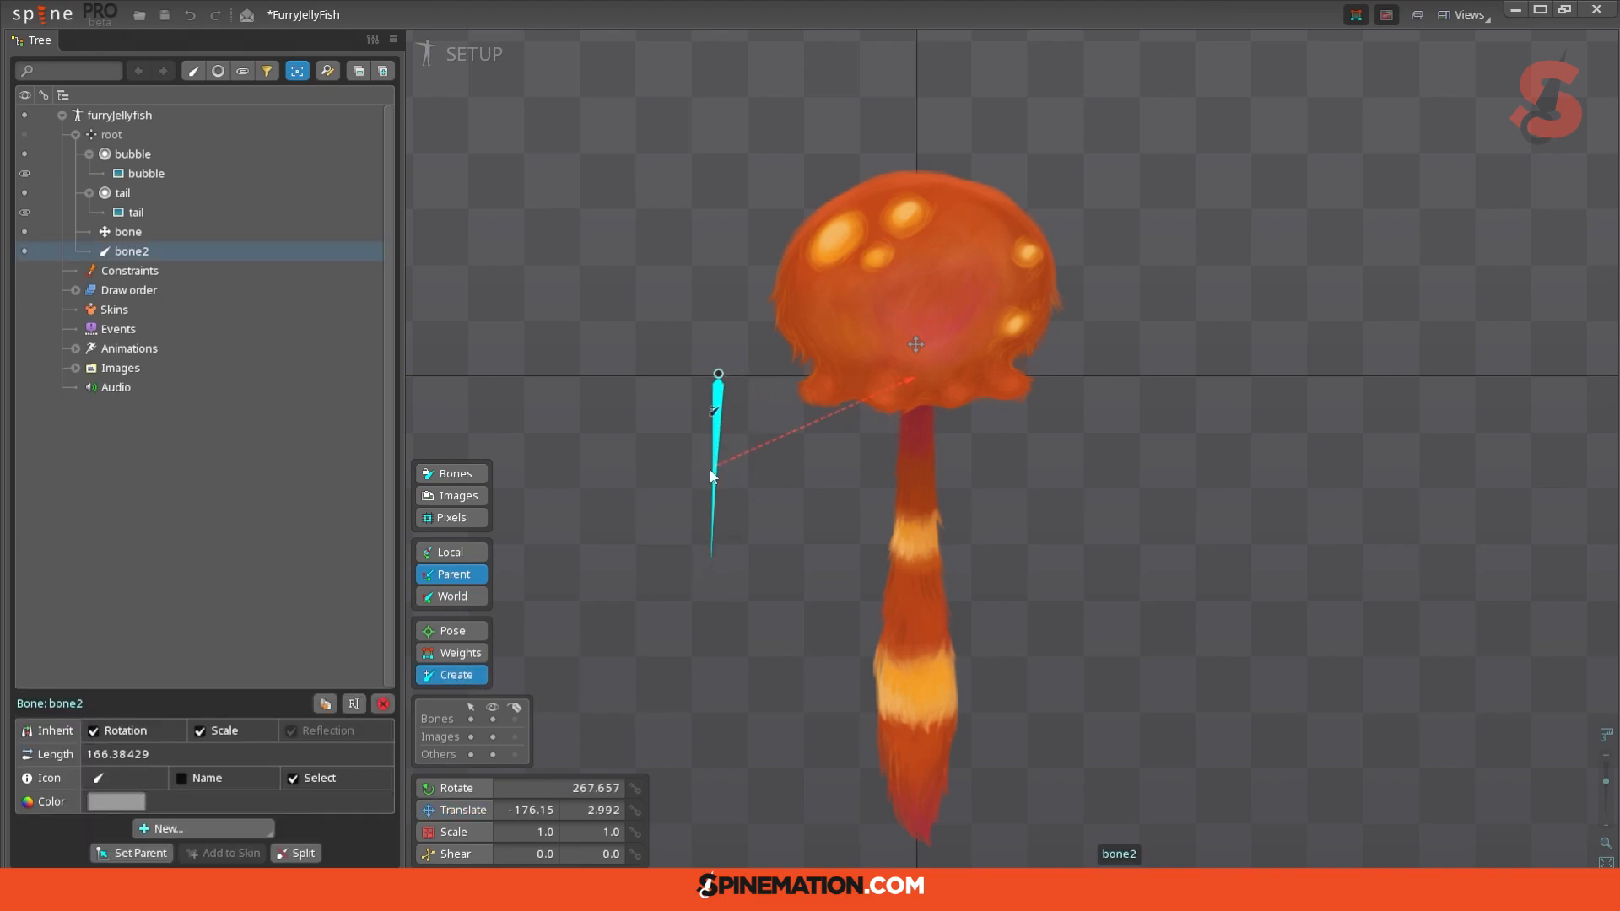
{"action": "key", "text": "v"}
{"action": "key", "text": "ctrl+z"}
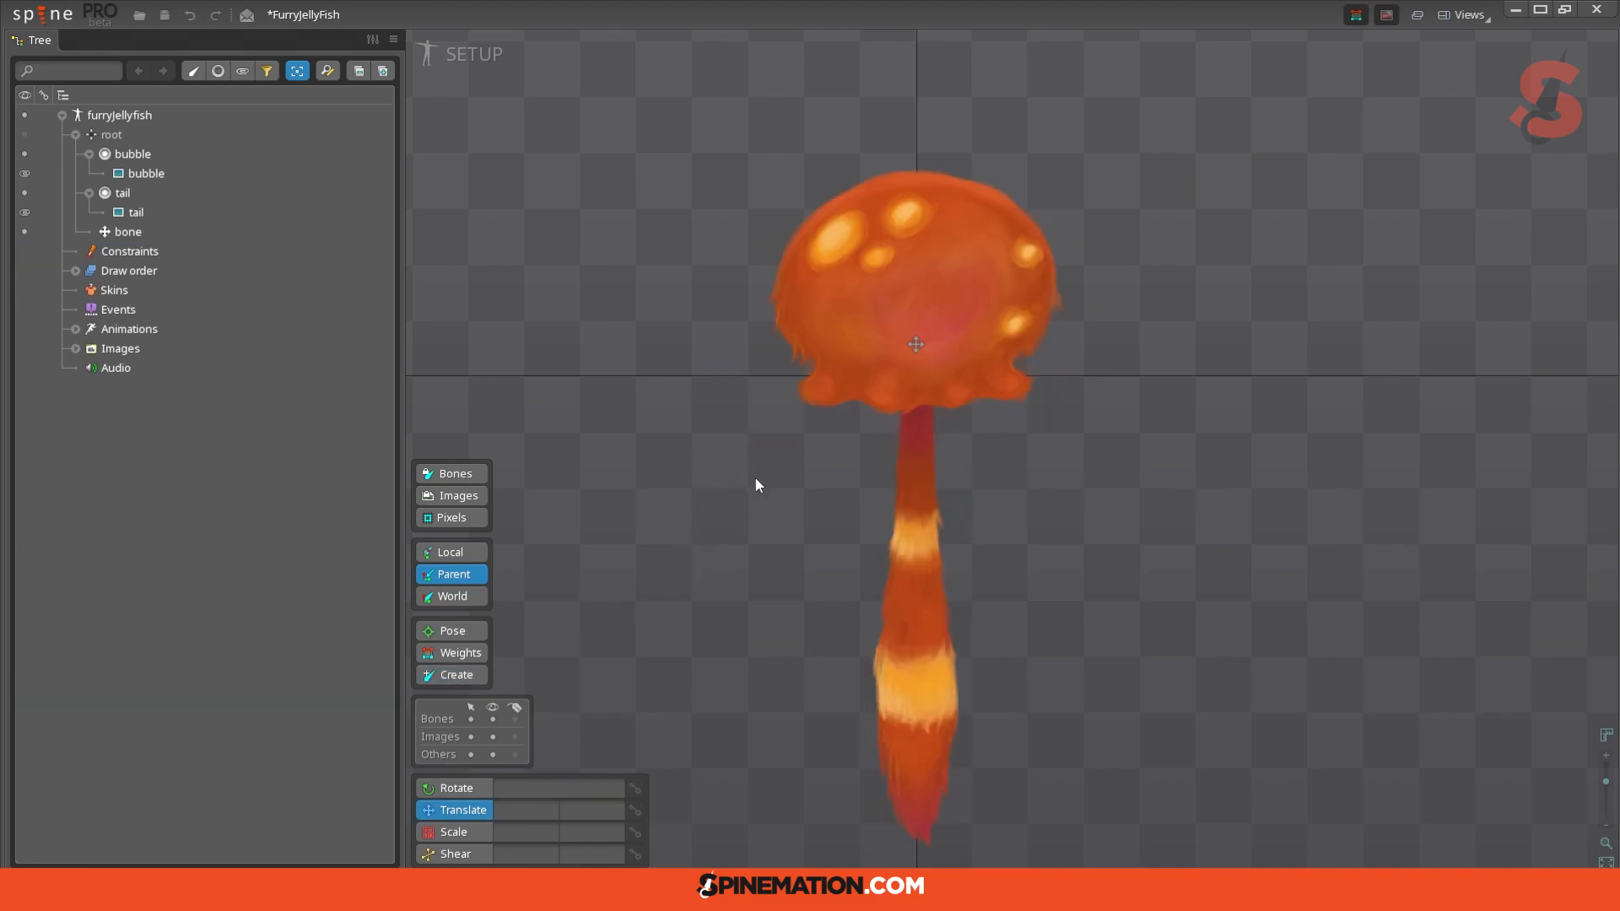
Step: Draw a child bone about 413 units long from just below the bubble's bone down to the tail tip
{"action": "left_click", "coordinate": [915, 346]}
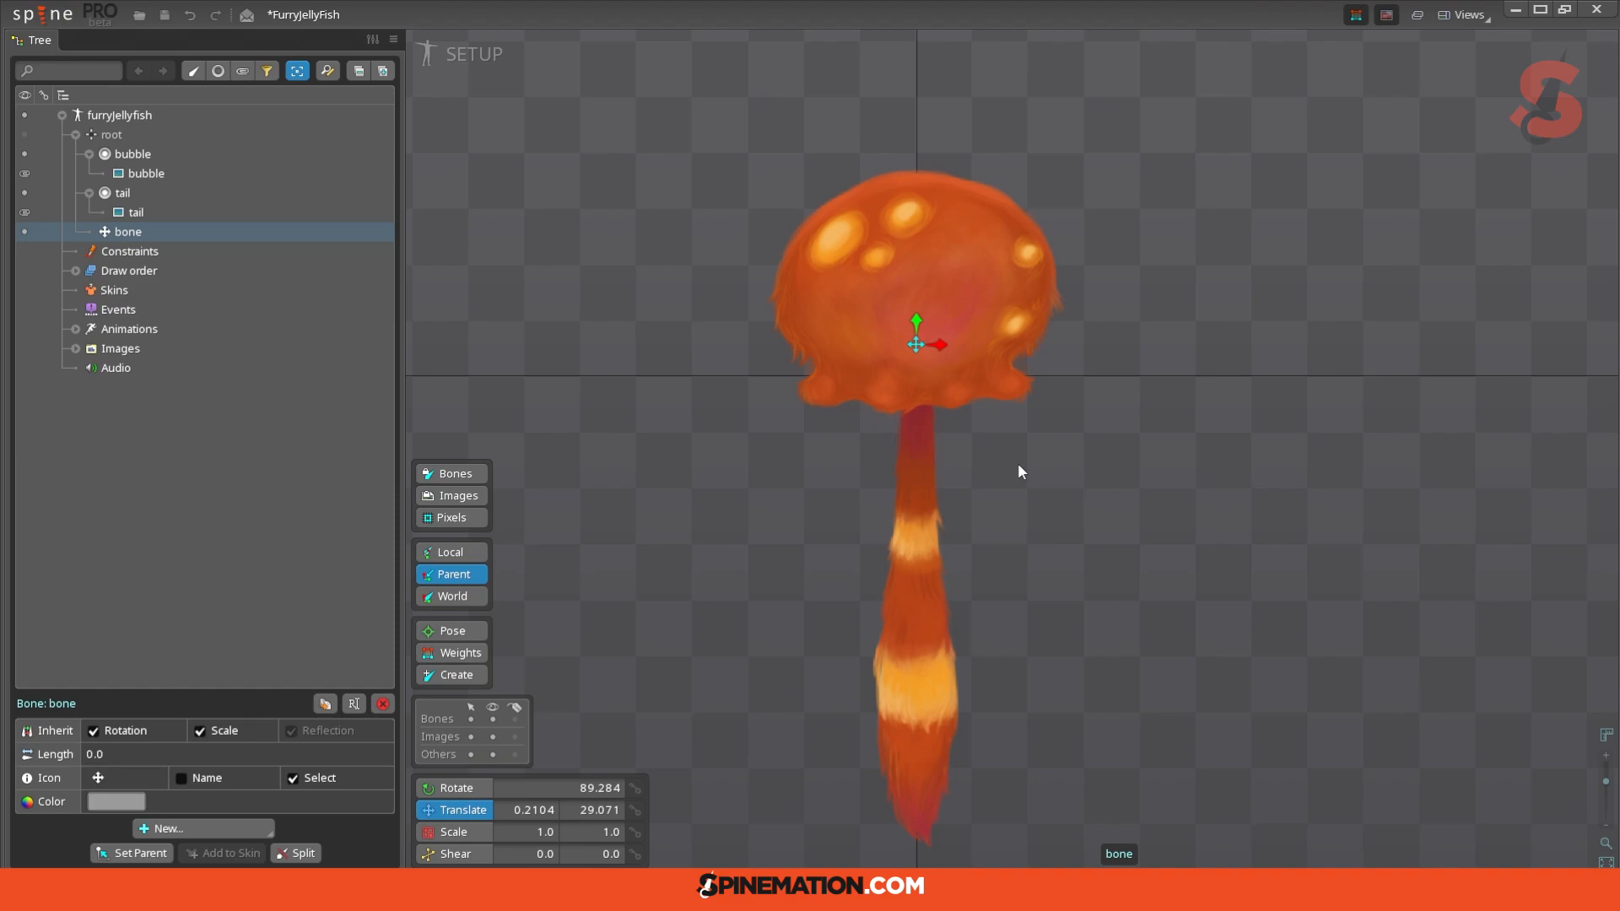
{"action": "left_click", "coordinate": [451, 675]}
{"action": "left_click", "coordinate": [812, 410]}
{"action": "key", "text": "Delete"}
{"action": "left_click", "coordinate": [681, 466]}
{"action": "left_click", "coordinate": [921, 348]}
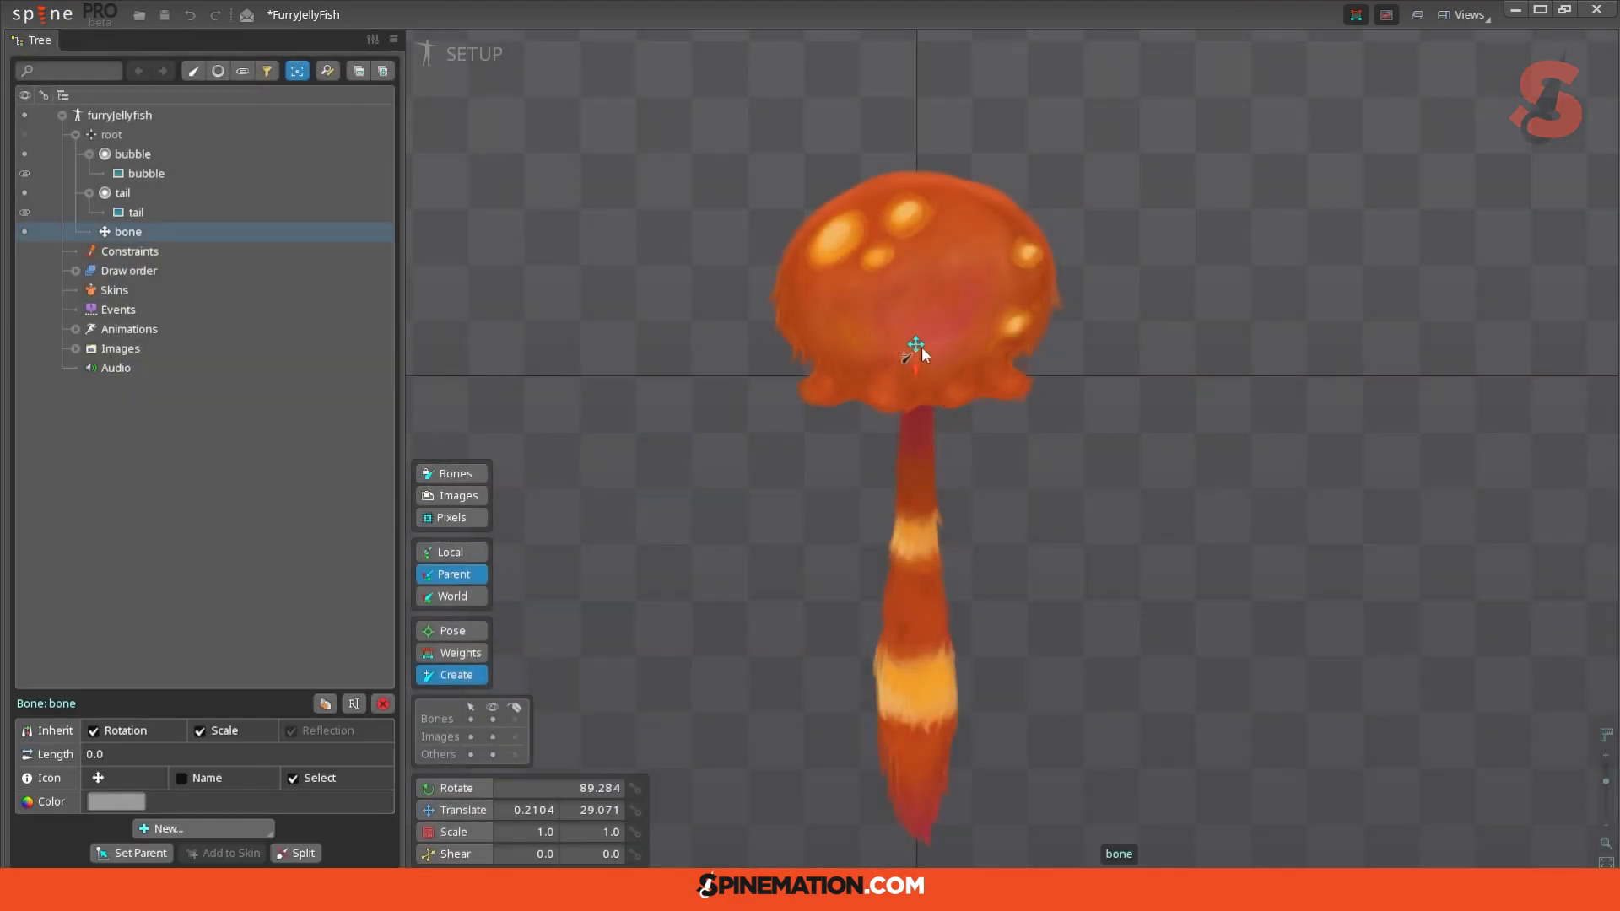
{"action": "left_click_drag", "start_coordinate": [916, 369], "coordinate": [914, 829]}
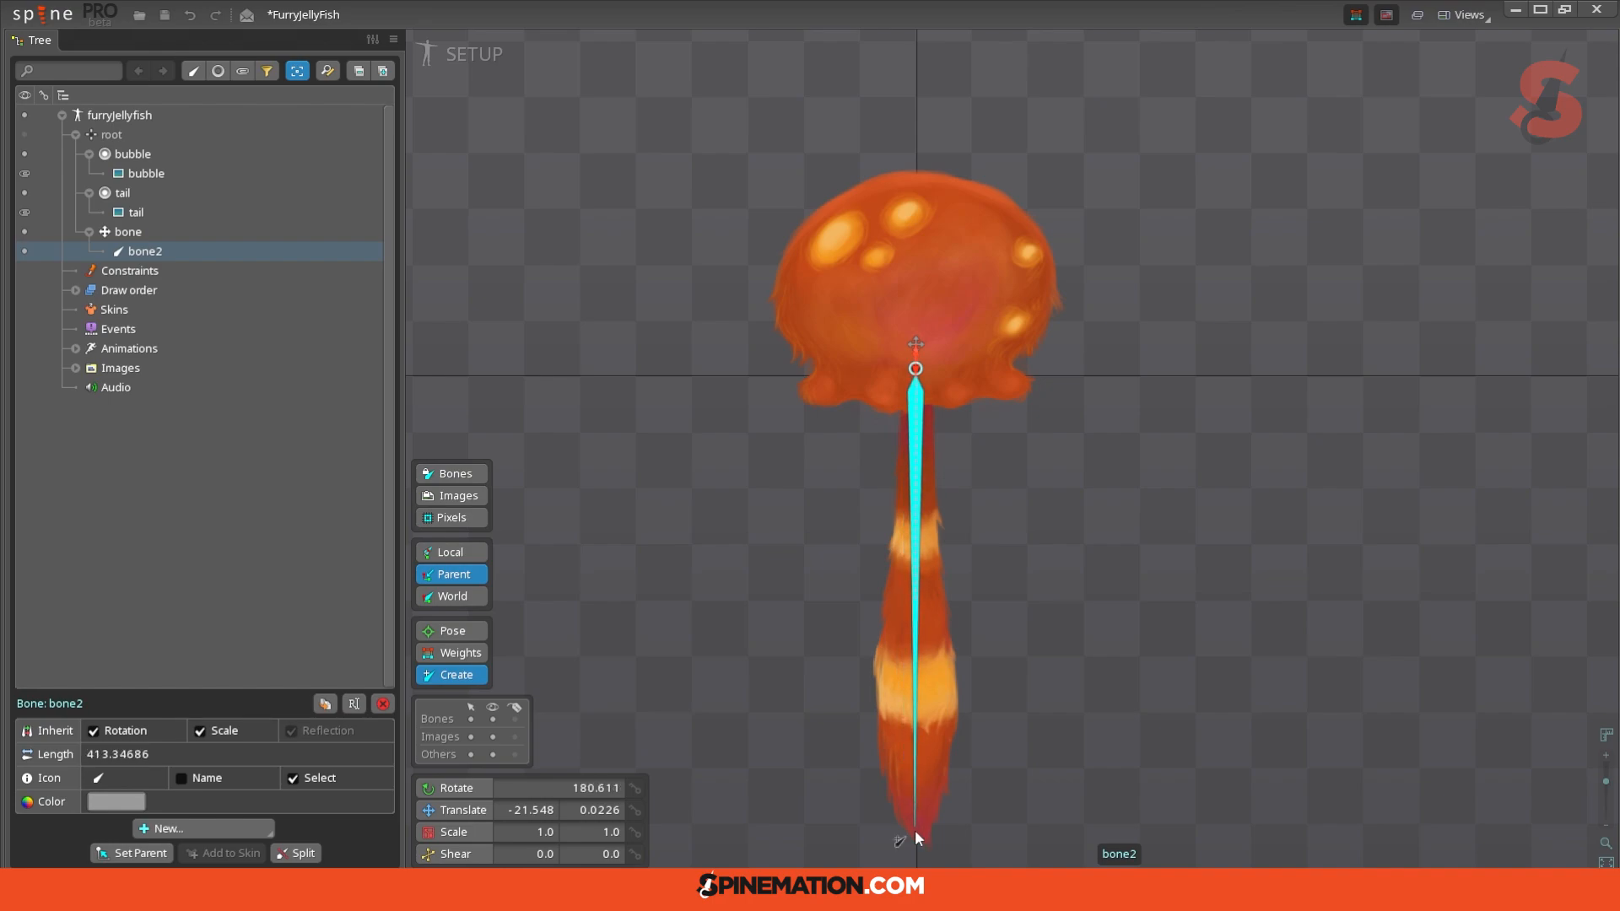
Step: Split the tail bone into 5 bones with the Nested and Fibonacci options enabled
{"action": "left_click", "coordinate": [297, 854]}
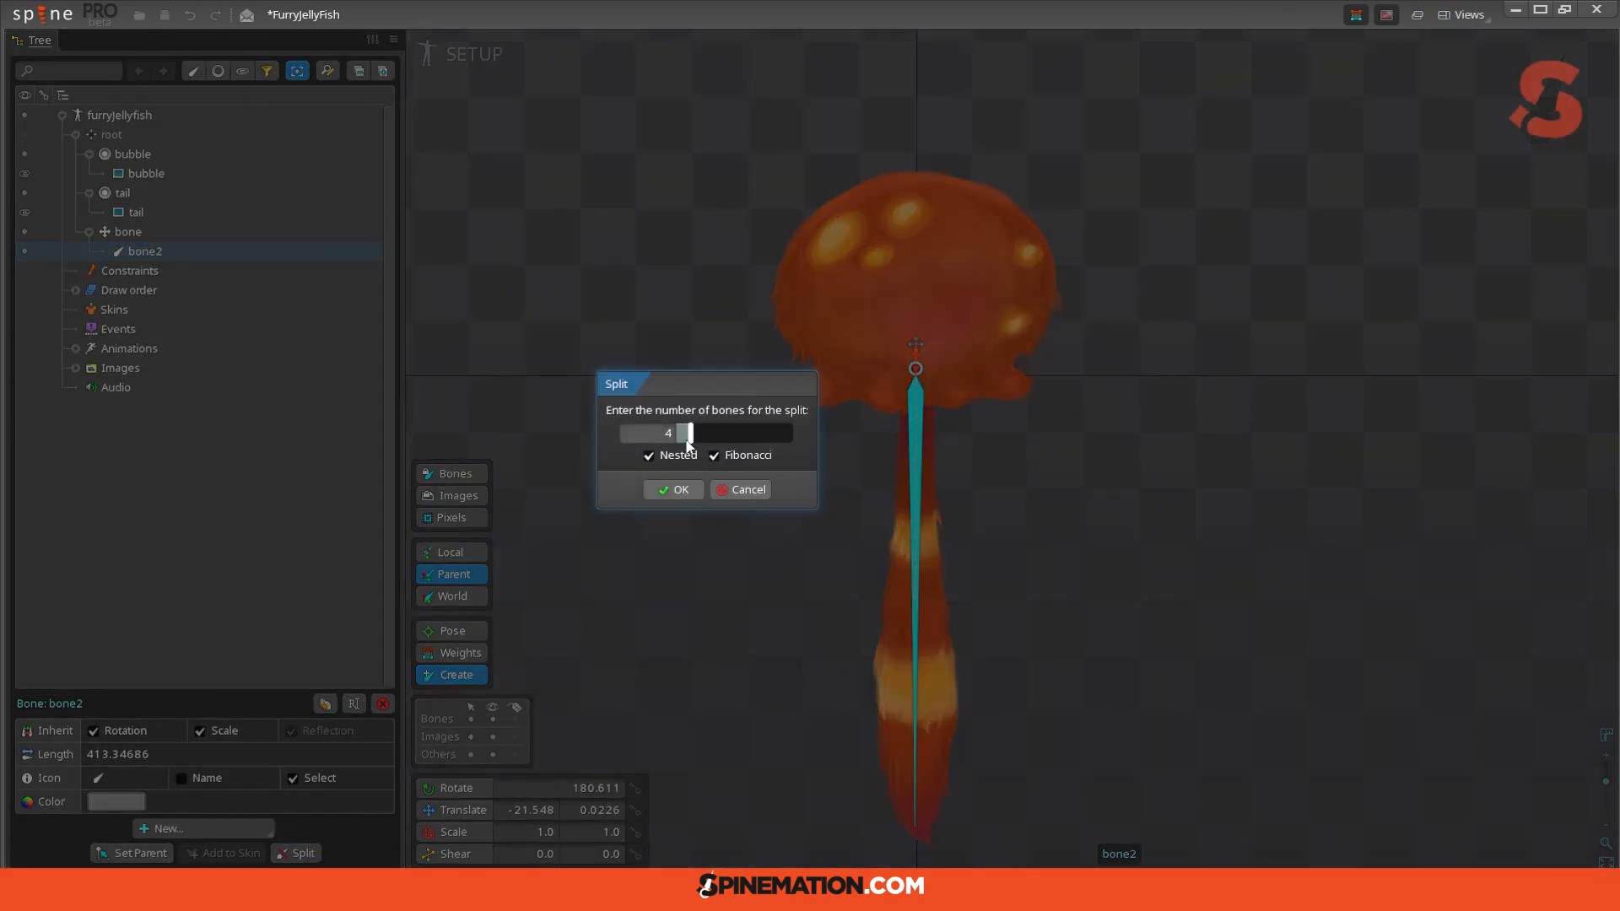
{"action": "type", "text": "5"}
{"action": "left_click", "coordinate": [744, 456]}
{"action": "left_click", "coordinate": [730, 455]}
{"action": "left_click", "coordinate": [672, 491]}
{"action": "key", "text": "v"}
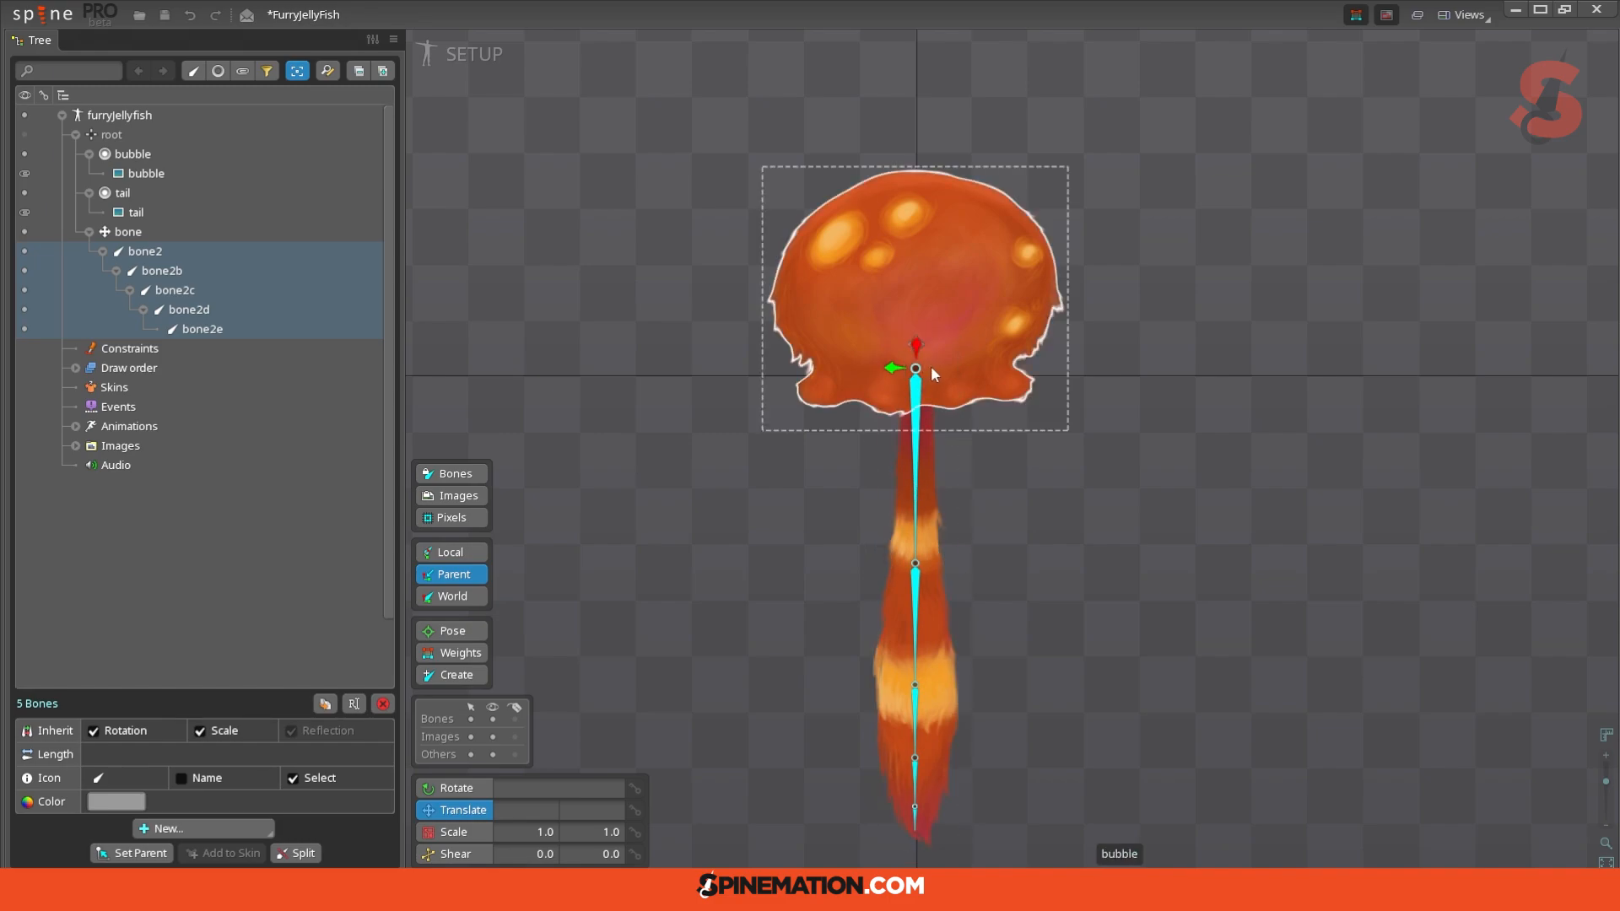
Step: Test the bone chain by moving its parent bone aside and restoring its position
{"action": "scroll", "coordinate": [934, 366], "scroll_direction": "up", "scroll_amount": 2}
{"action": "left_click", "coordinate": [904, 331]}
{"action": "scroll", "coordinate": [1193, 328], "scroll_direction": "down", "scroll_amount": 2}
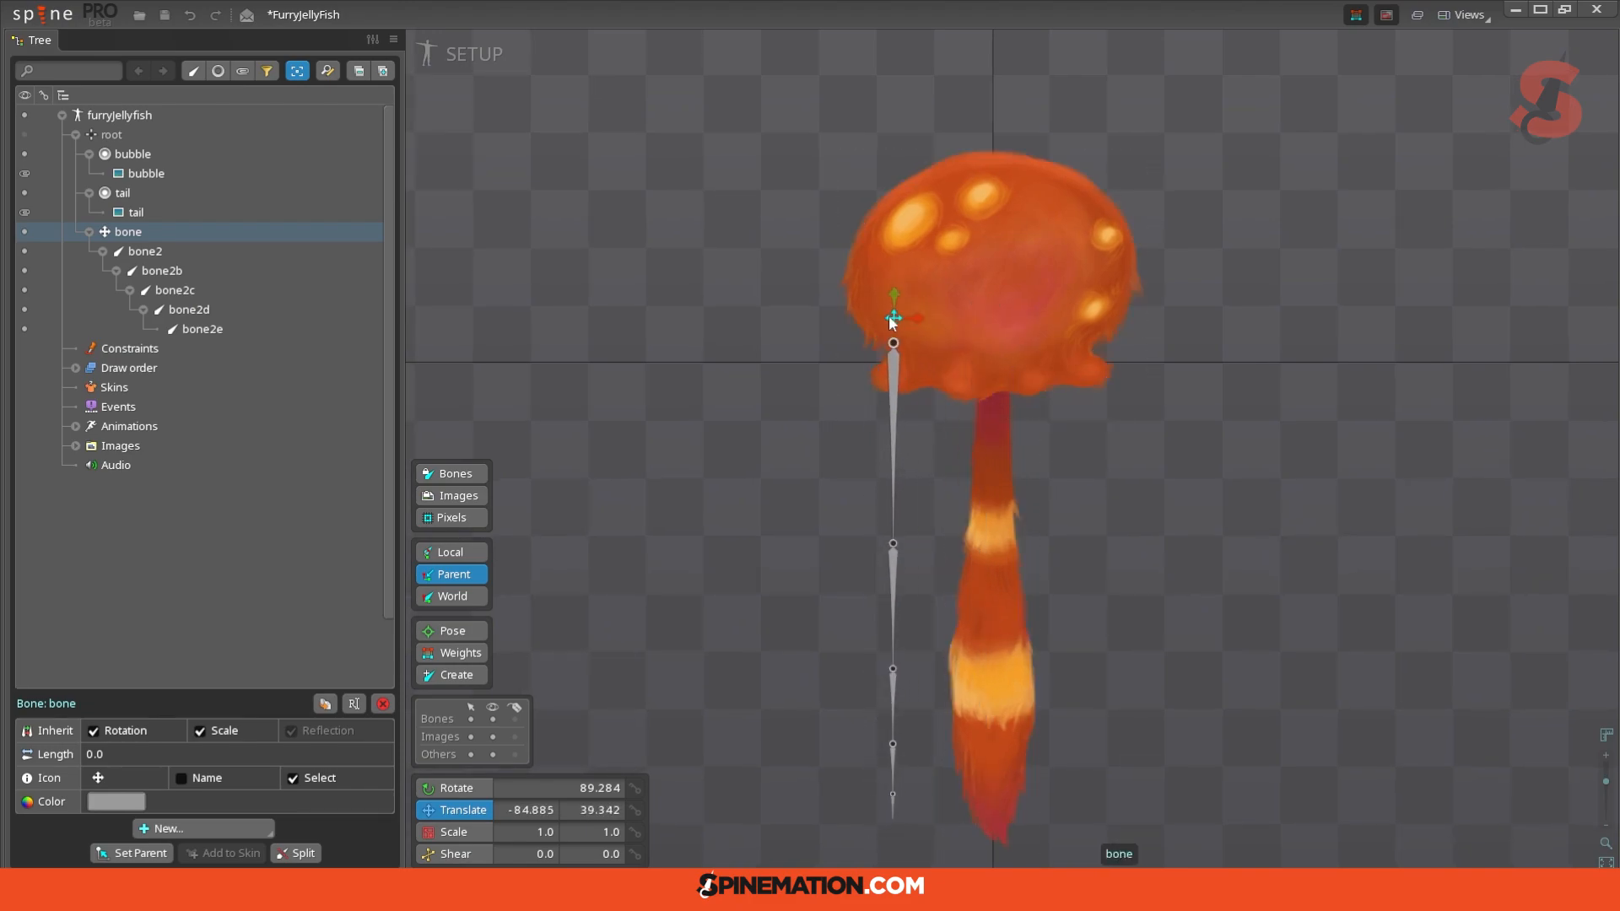
{"action": "left_click_drag", "start_coordinate": [907, 329], "coordinate": [992, 335]}
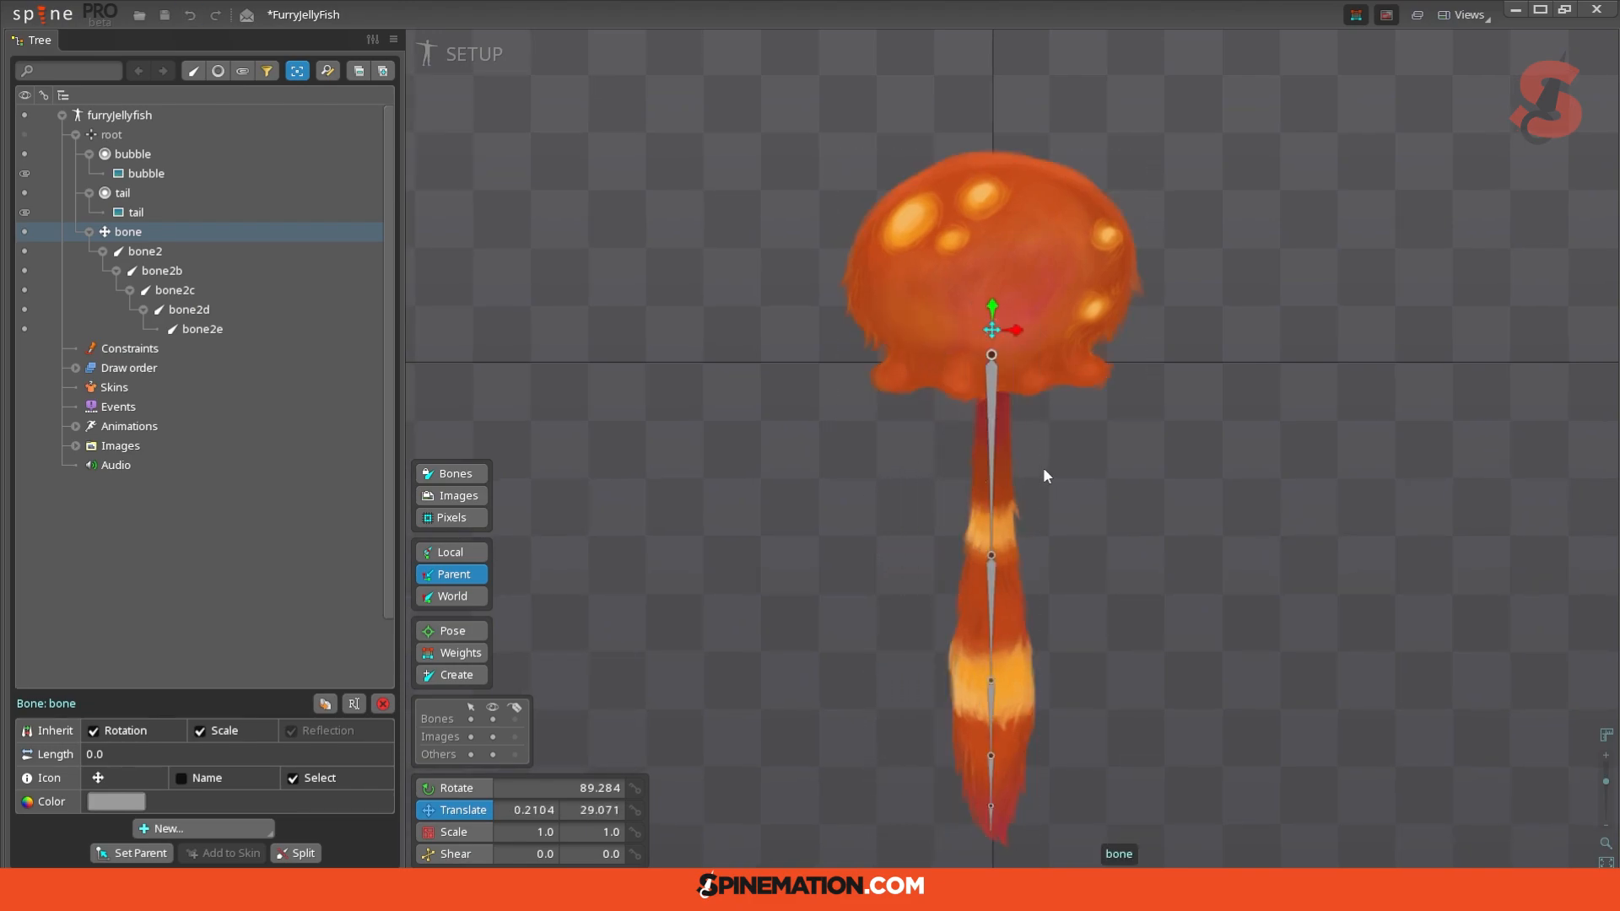
Step: Try rotating the first and second tail bones, undoing each rotation
{"action": "left_click", "coordinate": [990, 469]}
{"action": "key", "text": "c"}
{"action": "left_click_drag", "start_coordinate": [1099, 535], "coordinate": [1055, 557]}
{"action": "key", "text": "ctrl+z"}
{"action": "left_click", "coordinate": [993, 592]}
{"action": "left_click_drag", "start_coordinate": [1122, 610], "coordinate": [1198, 535]}
{"action": "key", "text": "ctrl+z"}
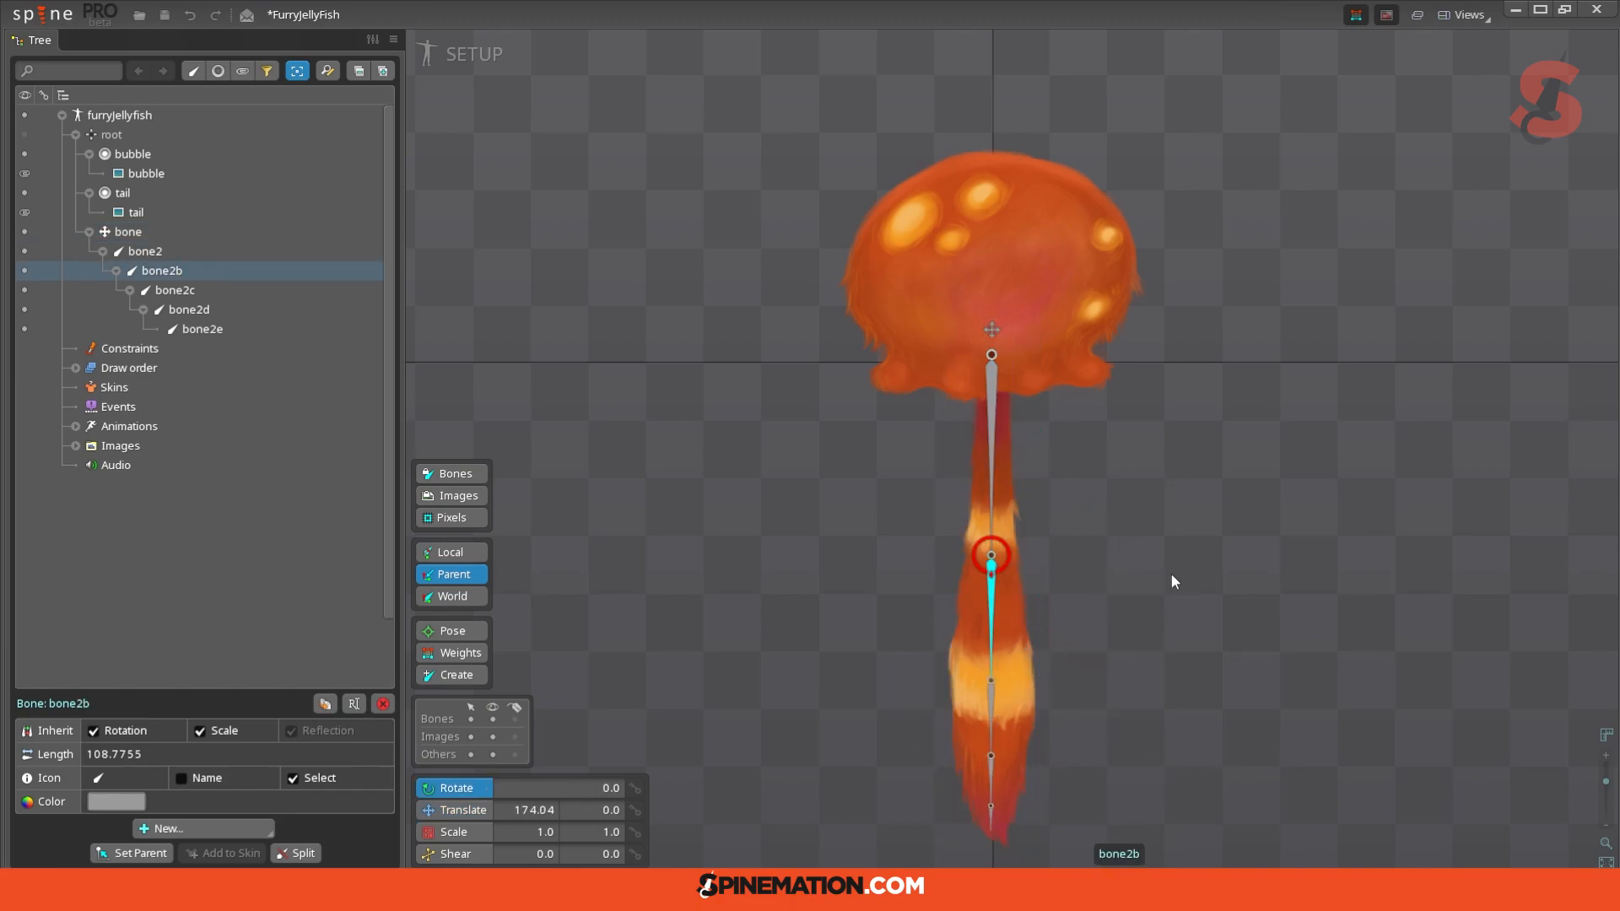
Step: Add a physics constraint to each of the five tail bones at once
{"action": "left_click", "coordinate": [995, 450]}
{"action": "left_click_drag", "start_coordinate": [1105, 518], "coordinate": [895, 827]}
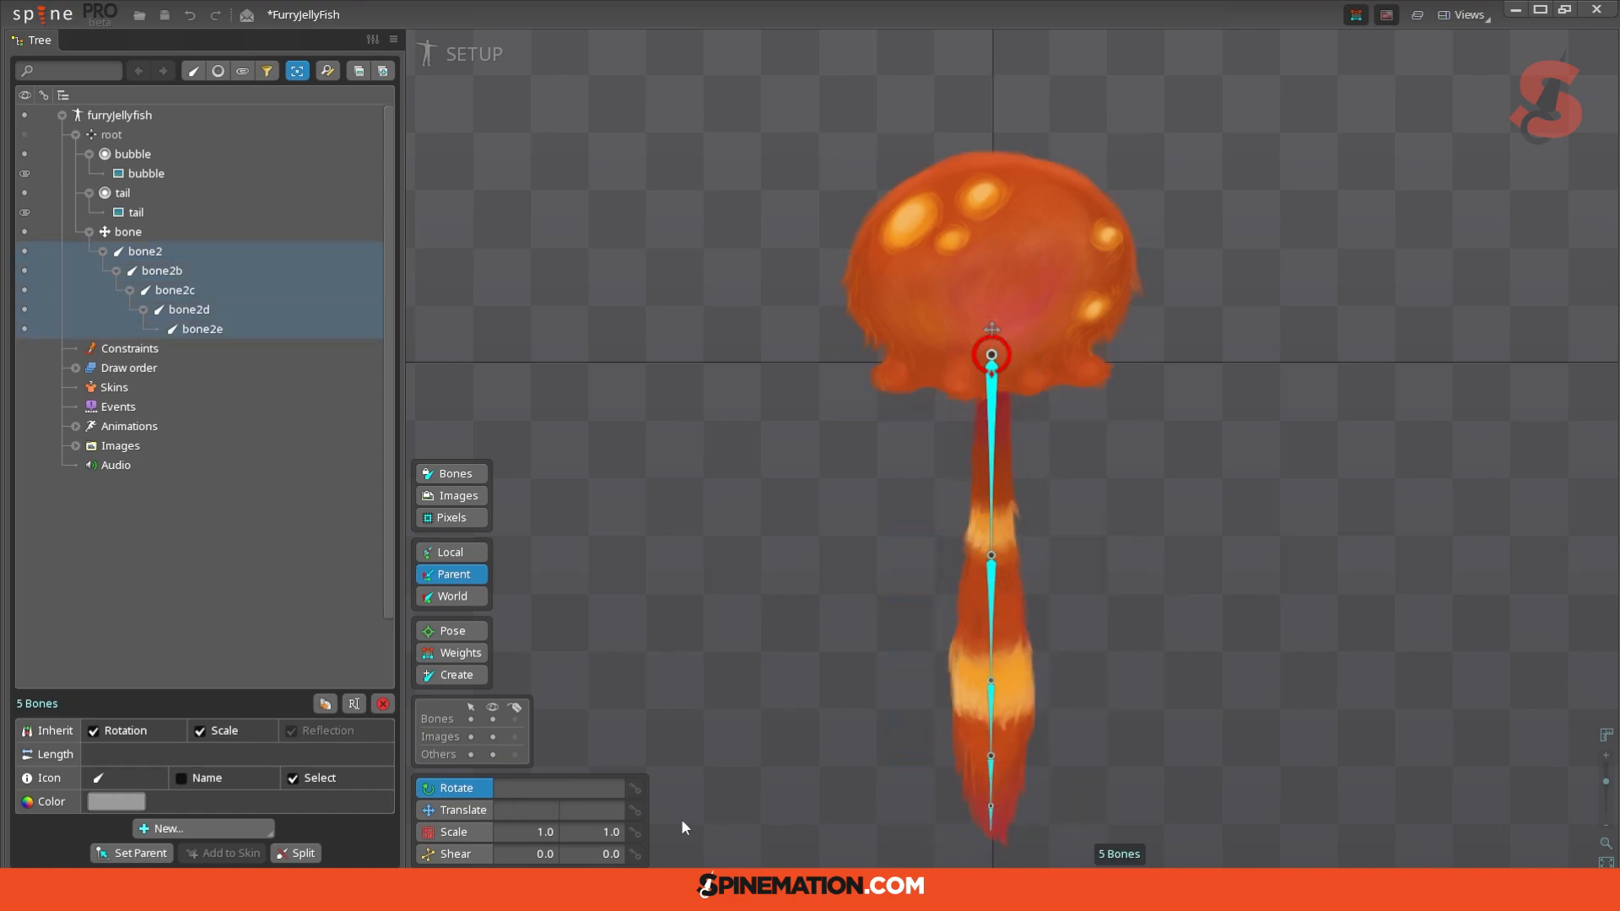
{"action": "left_click", "coordinate": [184, 828]}
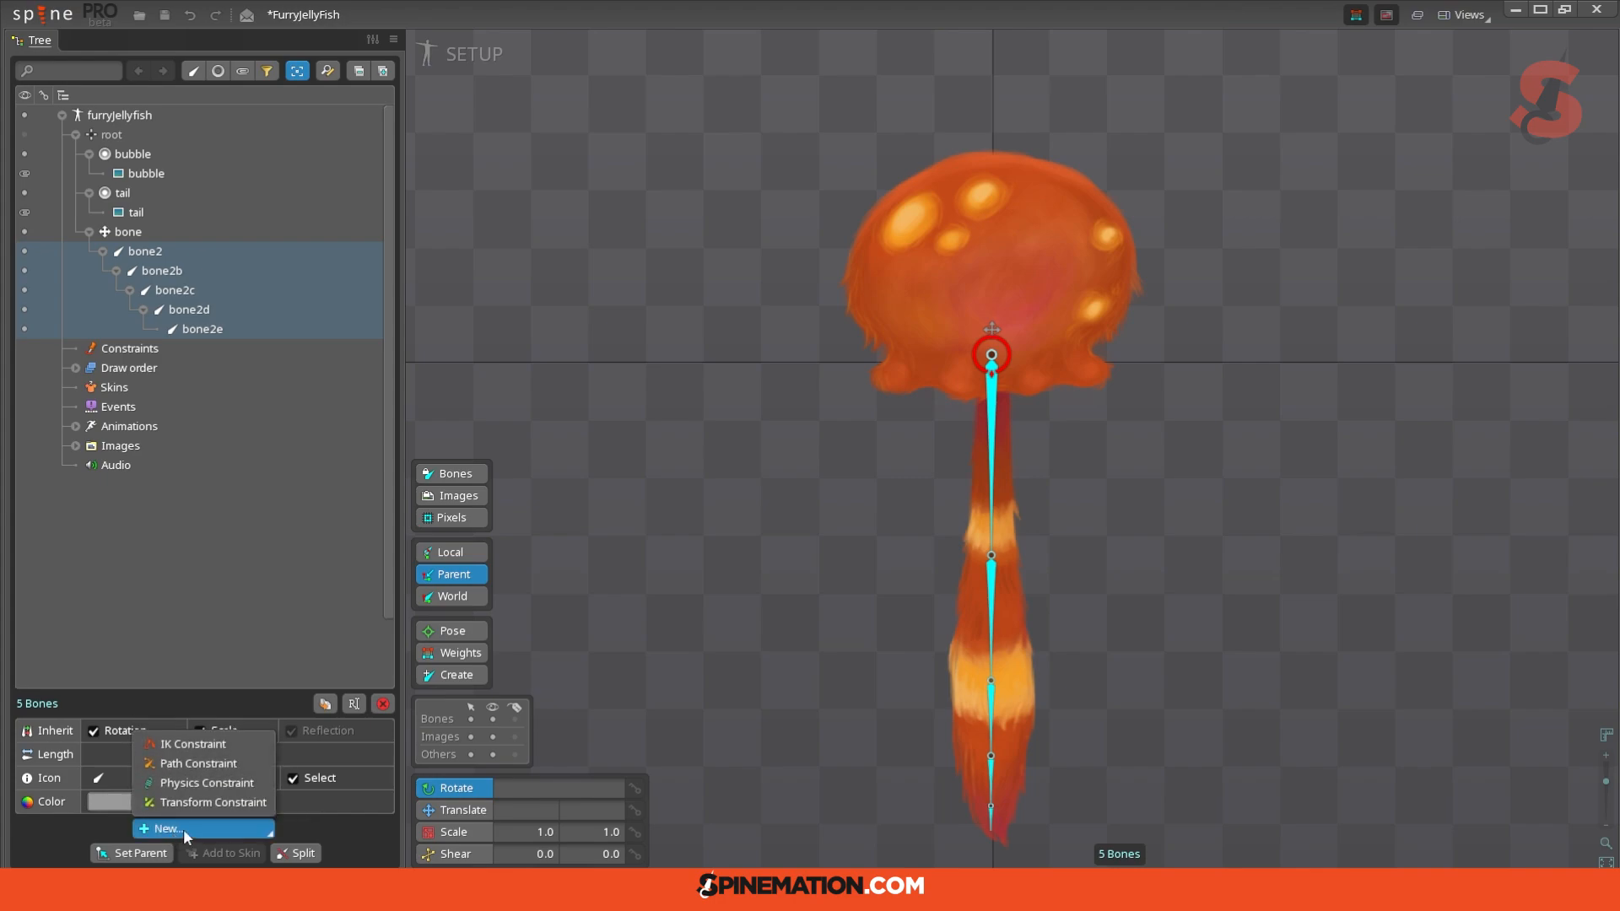
{"action": "left_click", "coordinate": [183, 783]}
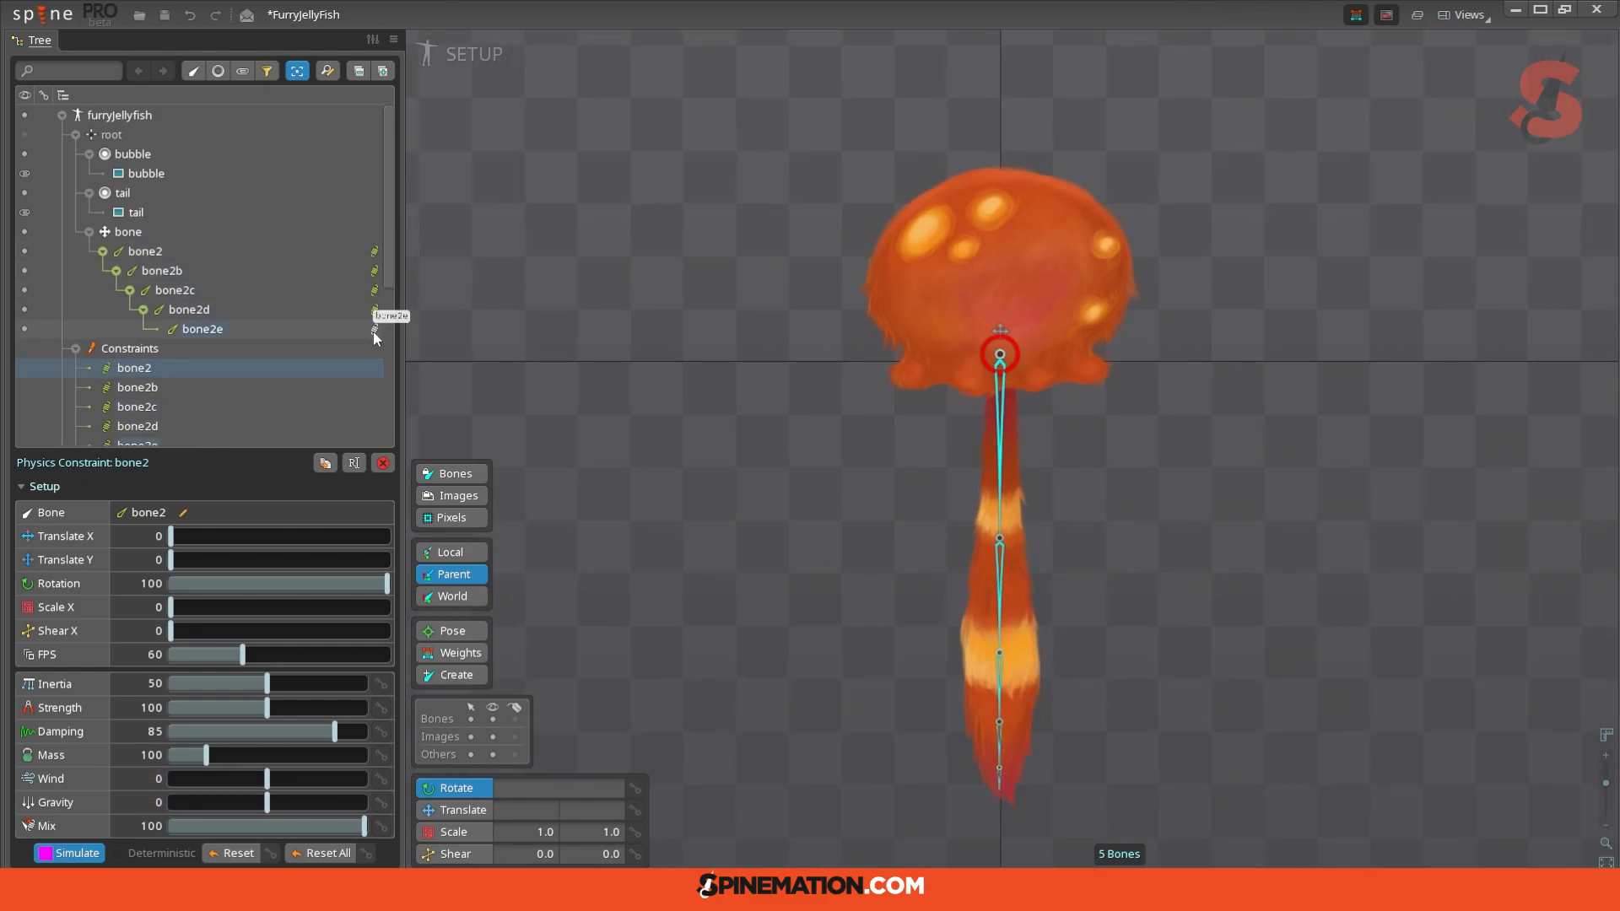
Step: Rename the five chain bones, from the bubble downward, as tail, tail2, tail3, tail4 and tail5
{"action": "left_click", "coordinate": [138, 251]}
{"action": "double_click", "coordinate": [149, 250]}
{"action": "type", "text": "tail"}
{"action": "key", "text": "Return"}
{"action": "double_click", "coordinate": [179, 265]}
{"action": "type", "text": "tail"}
{"action": "left_click", "coordinate": [674, 479]}
{"action": "left_click", "coordinate": [184, 311]}
{"action": "left_click", "coordinate": [190, 327]}
Step: Rename the parent bone of the tail chain to MAIN_CTRL
{"action": "left_click", "coordinate": [129, 232]}
{"action": "double_click", "coordinate": [129, 231]}
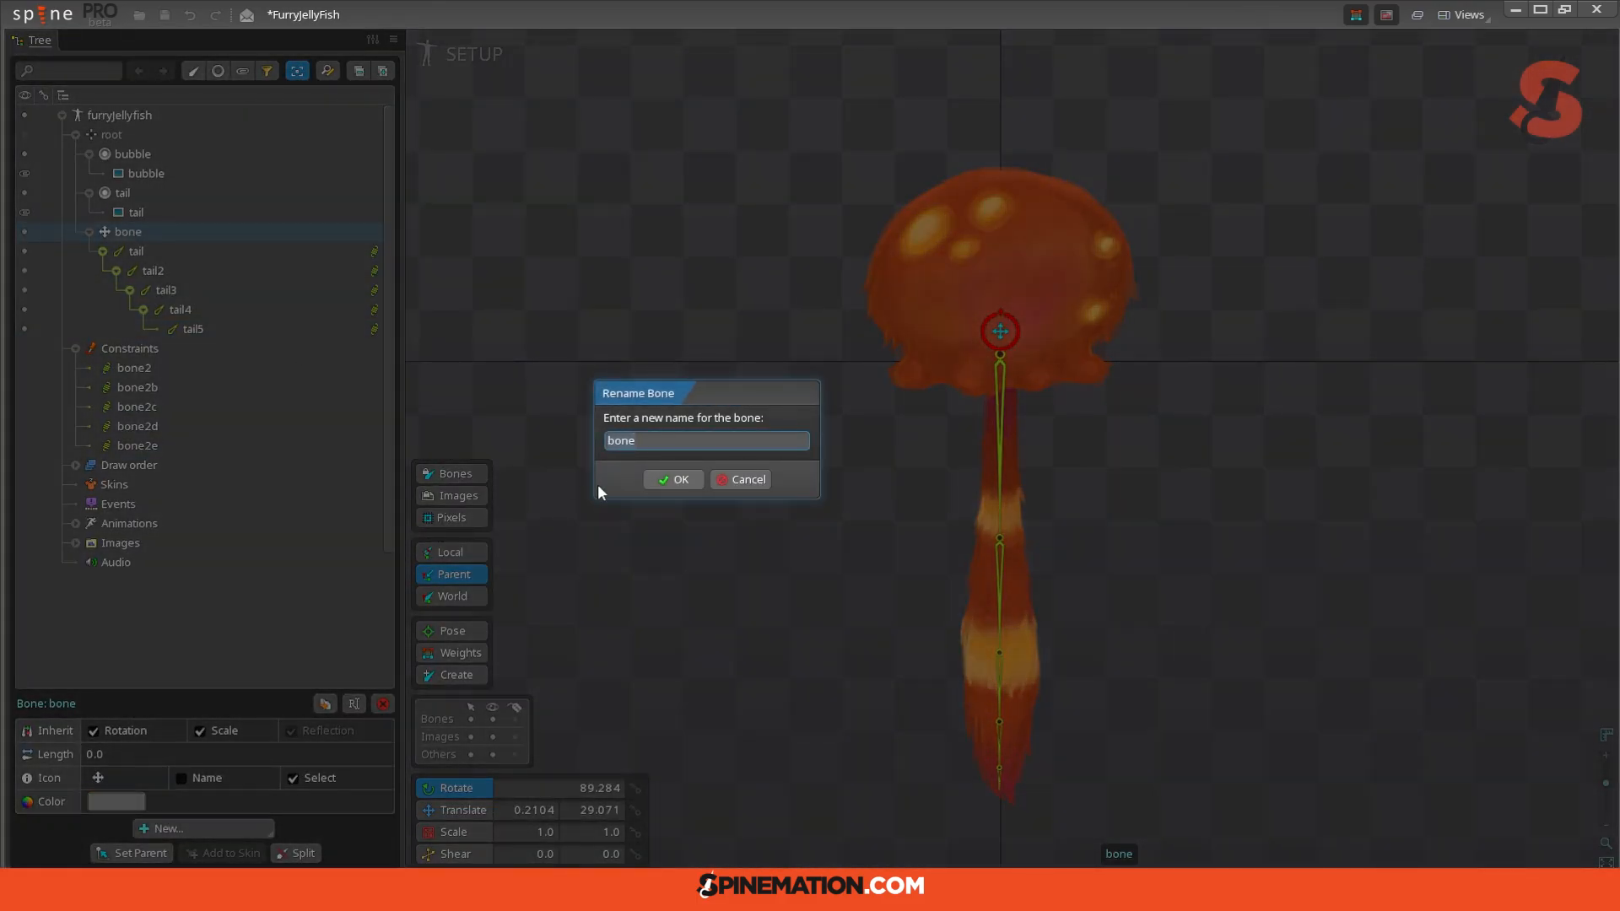
{"action": "type", "text": "MAIN_CTRL"}
{"action": "key", "text": "Return"}
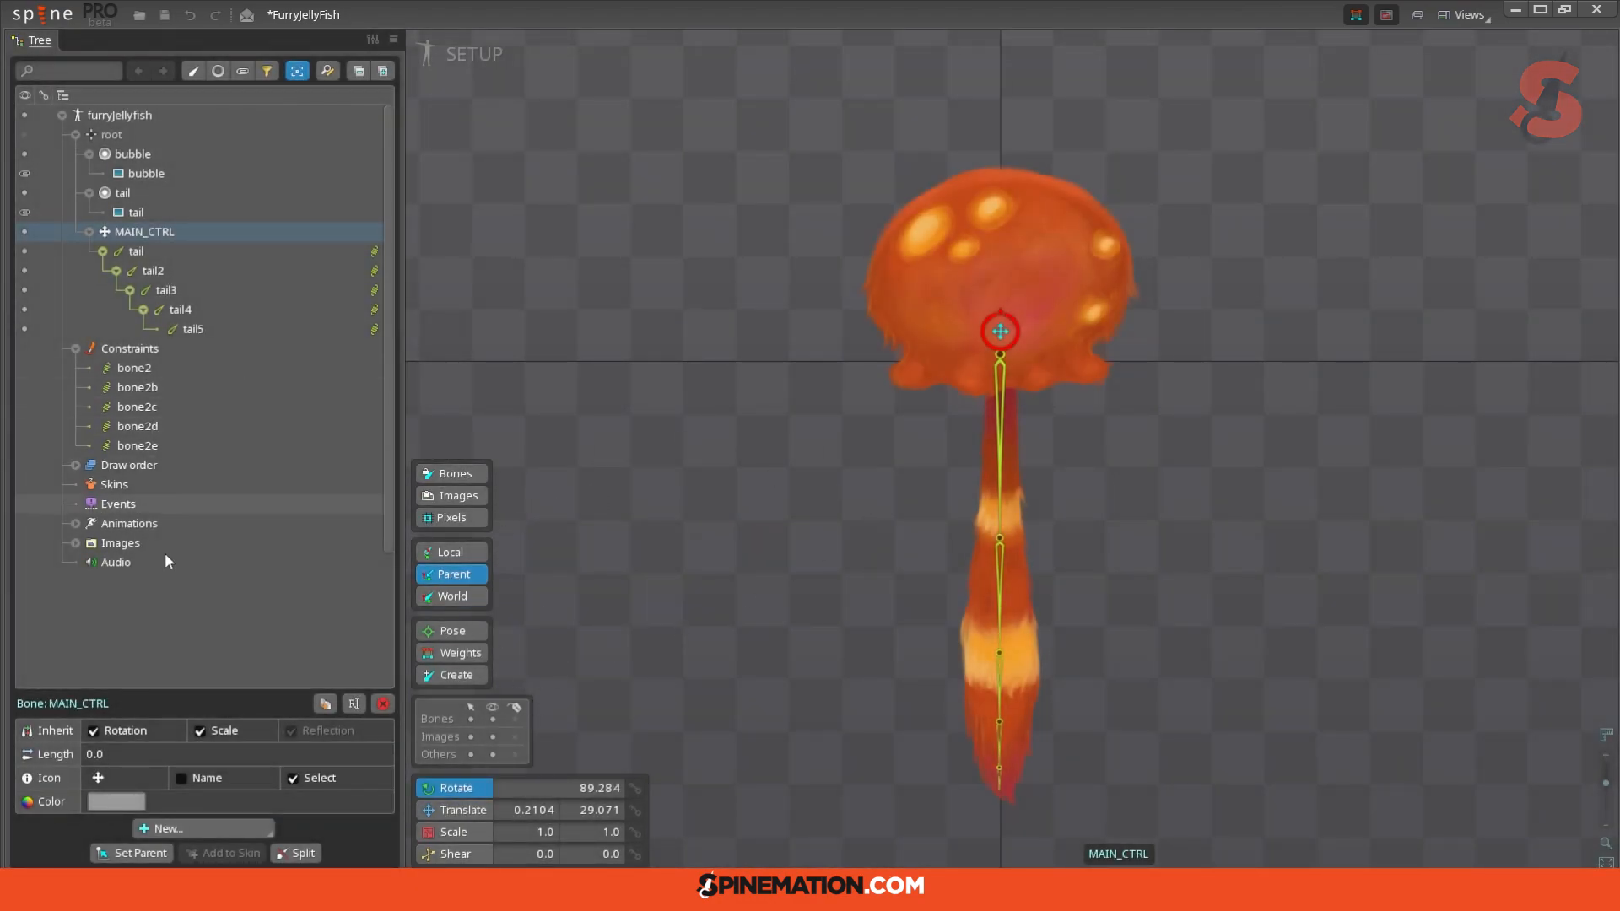
Step: Set the MAIN_CTRL bone's color to bright green, 24FF00FF
{"action": "left_click", "coordinate": [117, 800]}
{"action": "left_click_drag", "start_coordinate": [529, 502], "coordinate": [888, 238]}
{"action": "left_click_drag", "start_coordinate": [876, 295], "coordinate": [879, 361]}
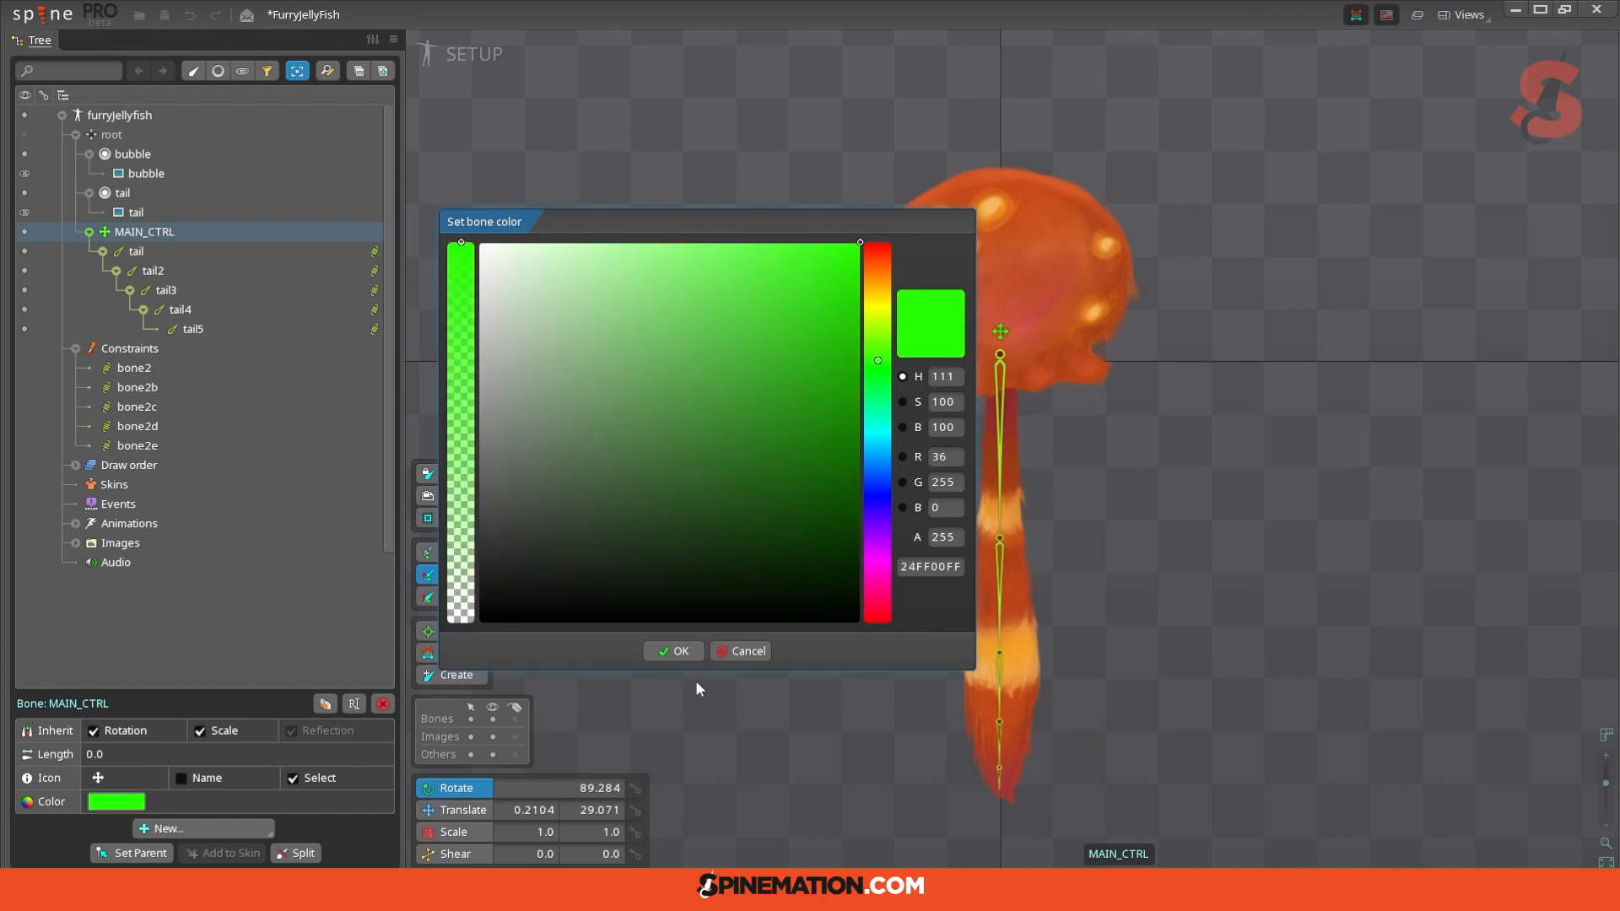
{"action": "left_click", "coordinate": [683, 651]}
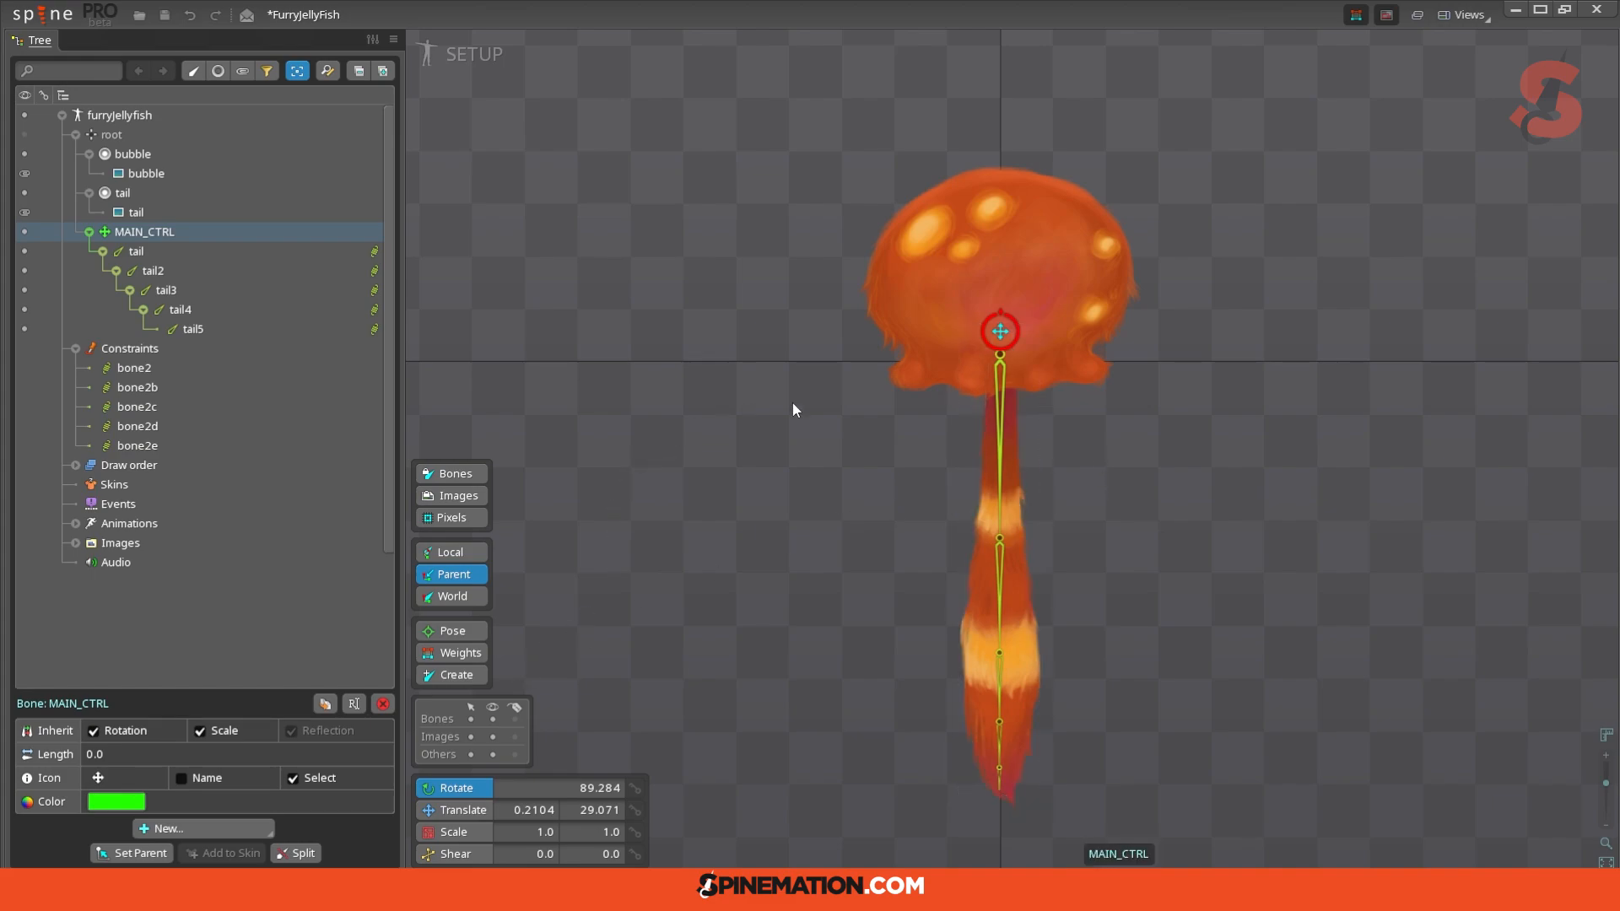
Step: Try translating MAIN_CTRL to either side to test the tail physics, and undo each move
{"action": "key", "text": "v"}
{"action": "left_click_drag", "start_coordinate": [1147, 469], "coordinate": [766, 456]}
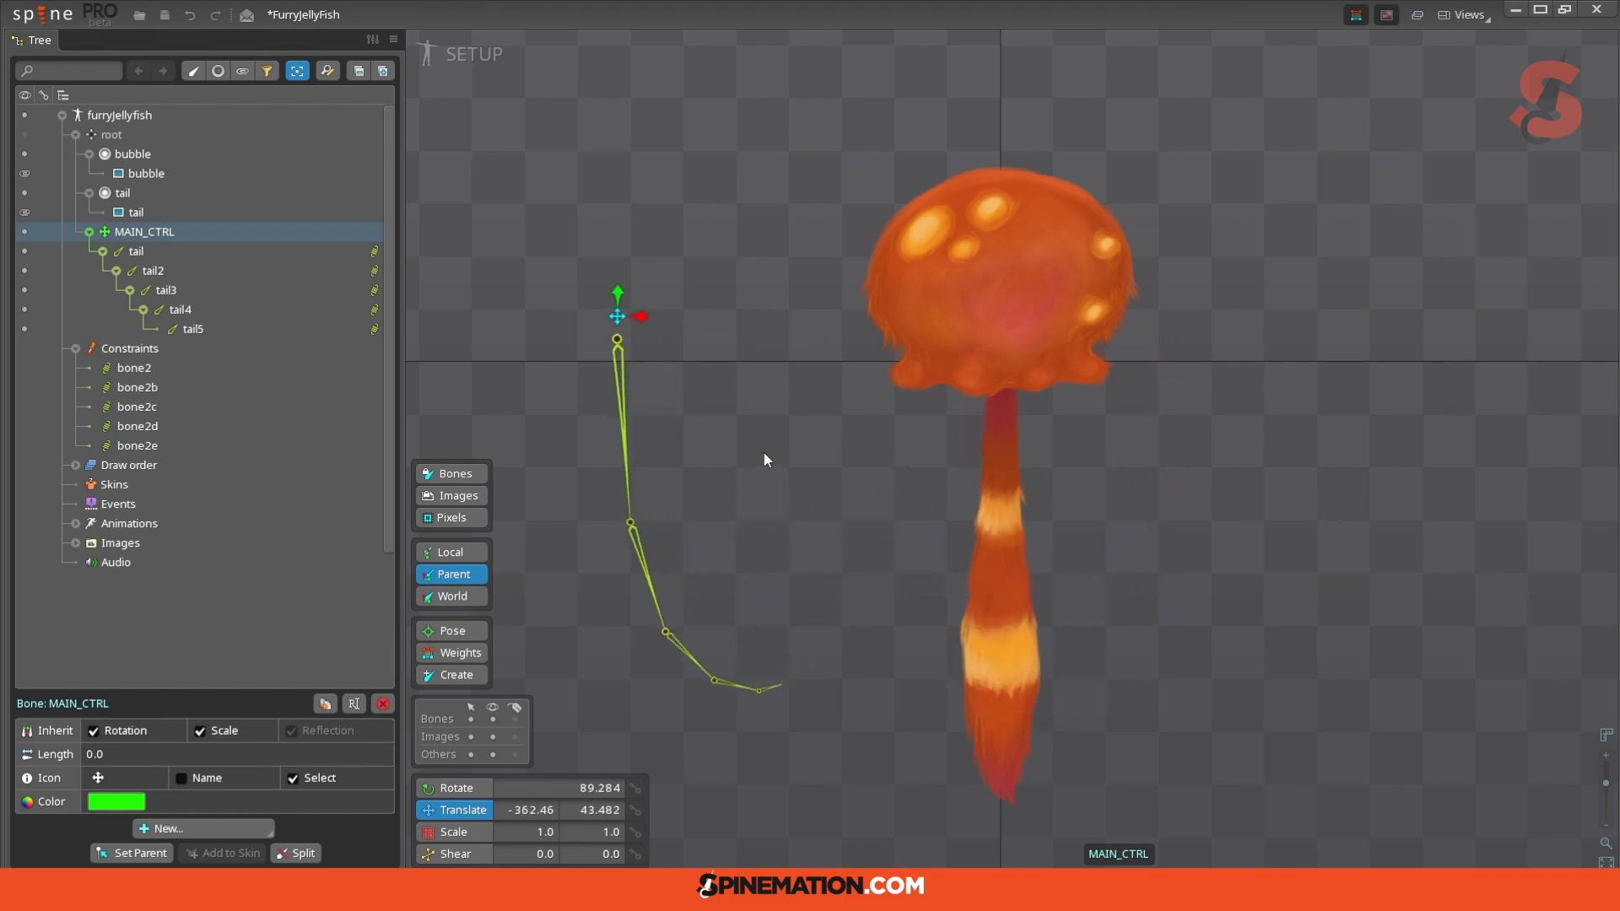
{"action": "key", "text": "ctrl+z"}
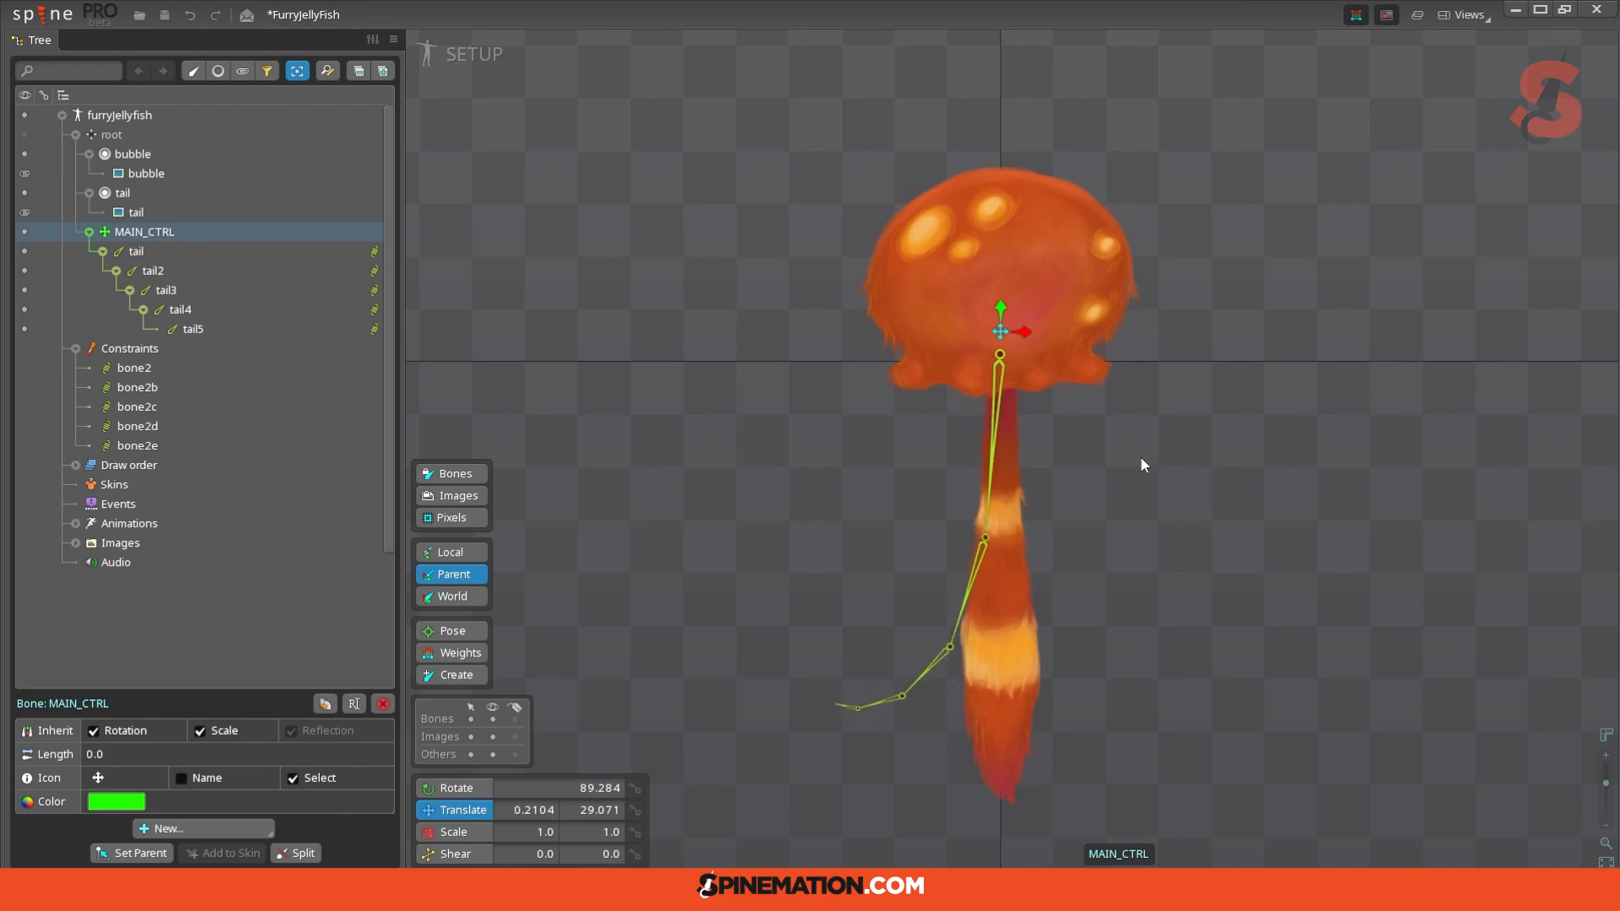
{"action": "left_click_drag", "start_coordinate": [1133, 547], "coordinate": [1298, 599]}
{"action": "key", "text": "ctrl+z"}
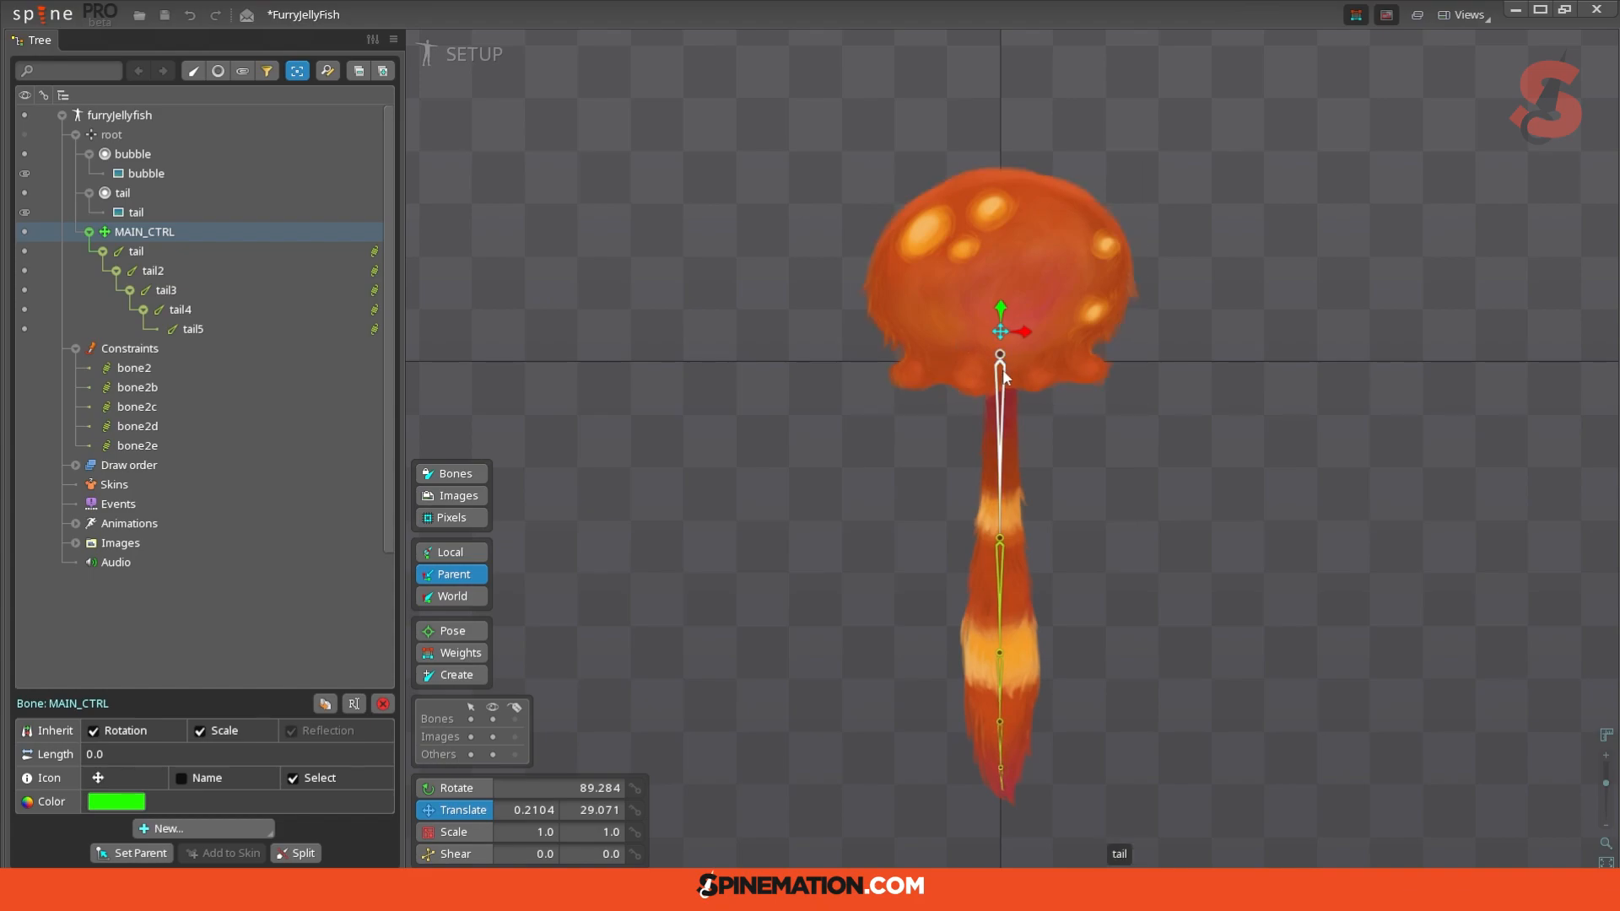
Step: Open the physics constraint settings of the tail bone and widen the area that shows them
{"action": "left_click", "coordinate": [240, 251]}
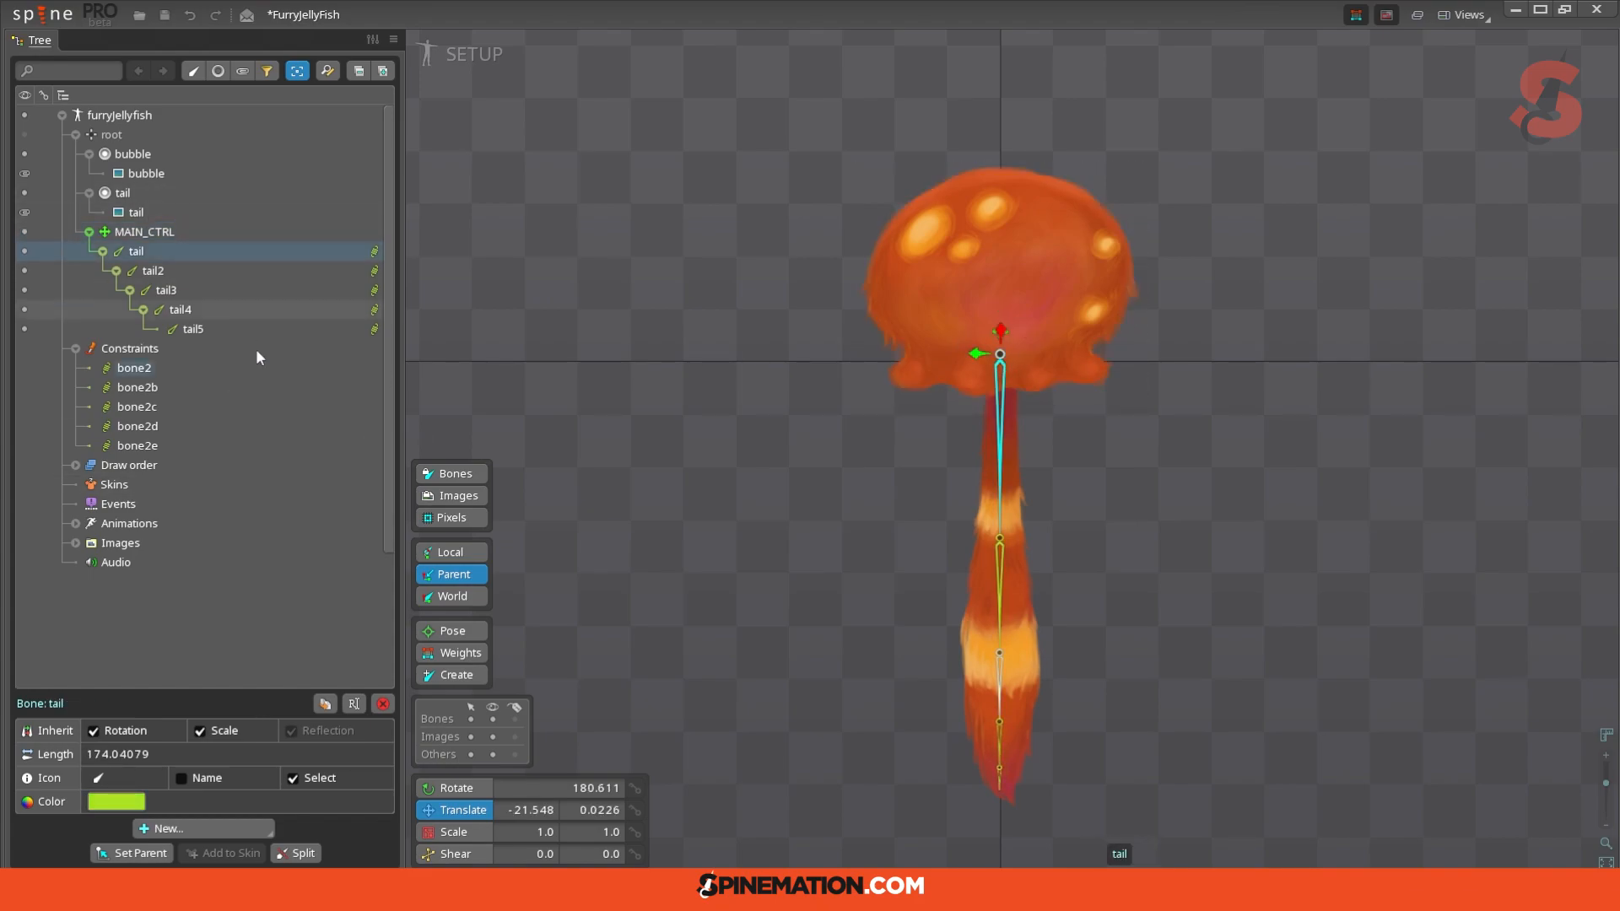
{"action": "left_click", "coordinate": [374, 251]}
{"action": "left_click_drag", "start_coordinate": [404, 281], "coordinate": [445, 276]}
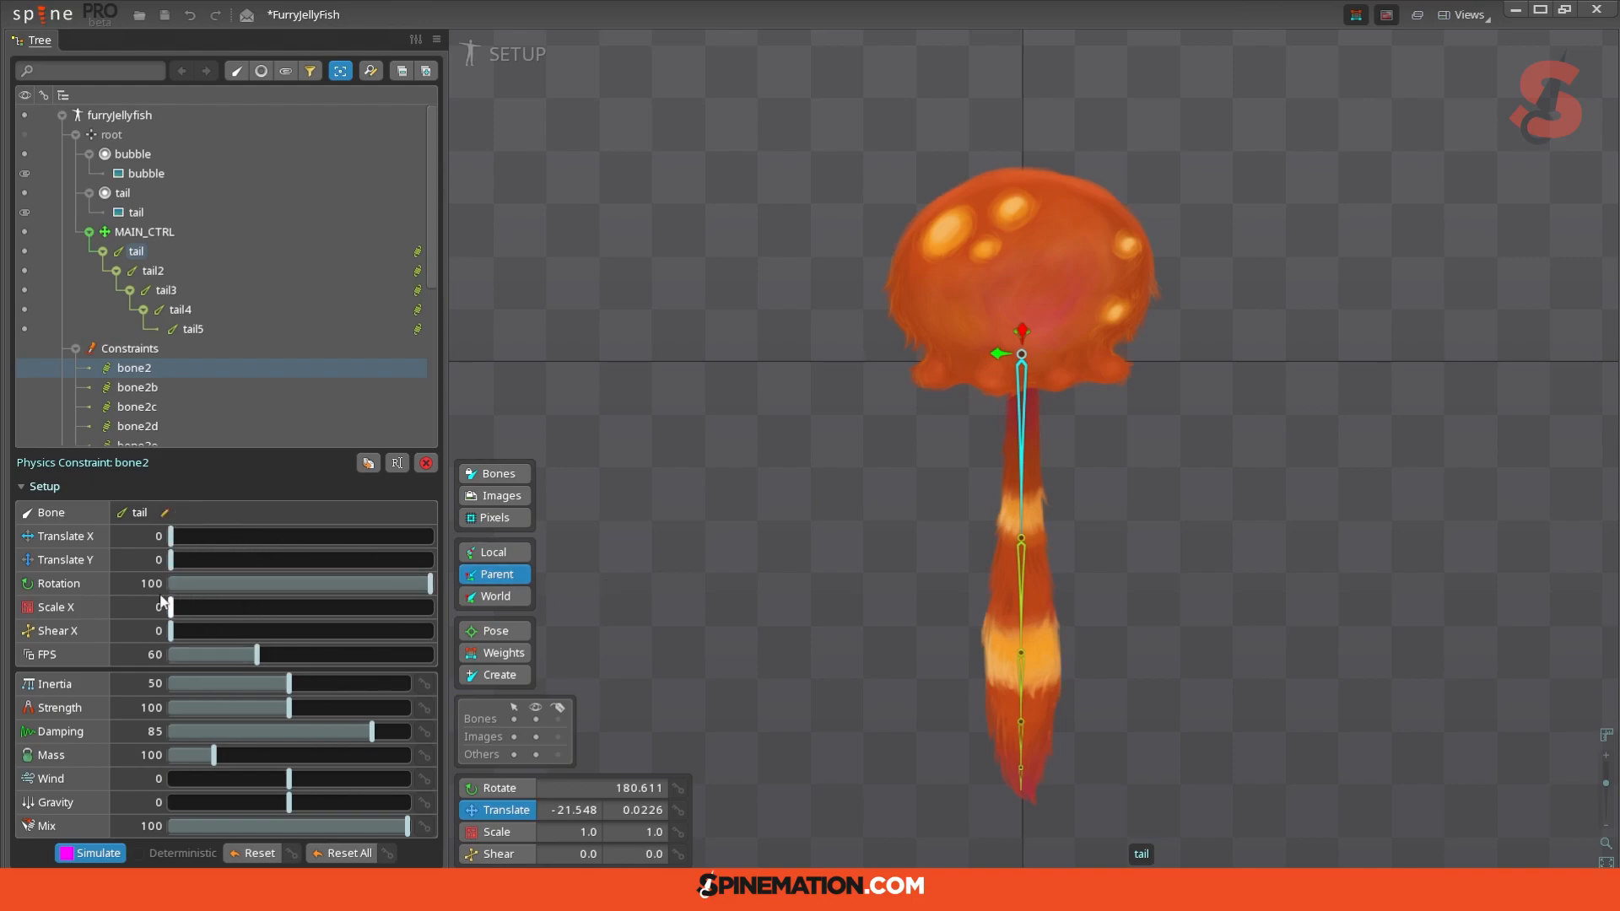
Step: Try Translate X 93.81 and Translate Y 93.49 on tail2's physics constraint, test by moving MAIN_CTRL, and undo the move
{"action": "left_click", "coordinate": [1021, 555]}
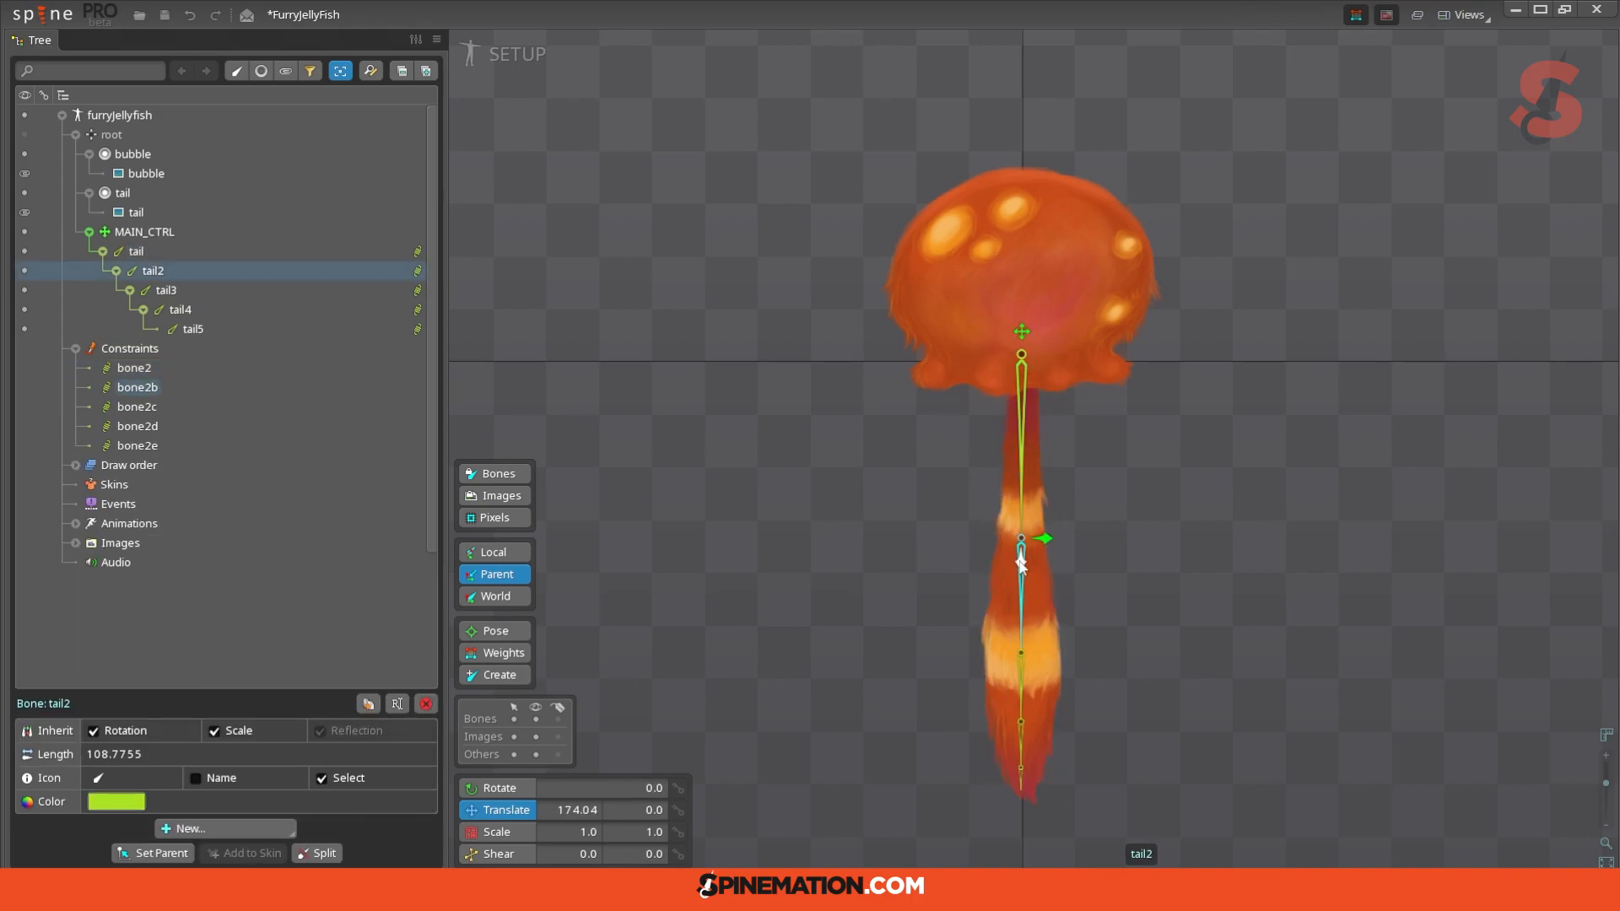
{"action": "left_click", "coordinate": [417, 271]}
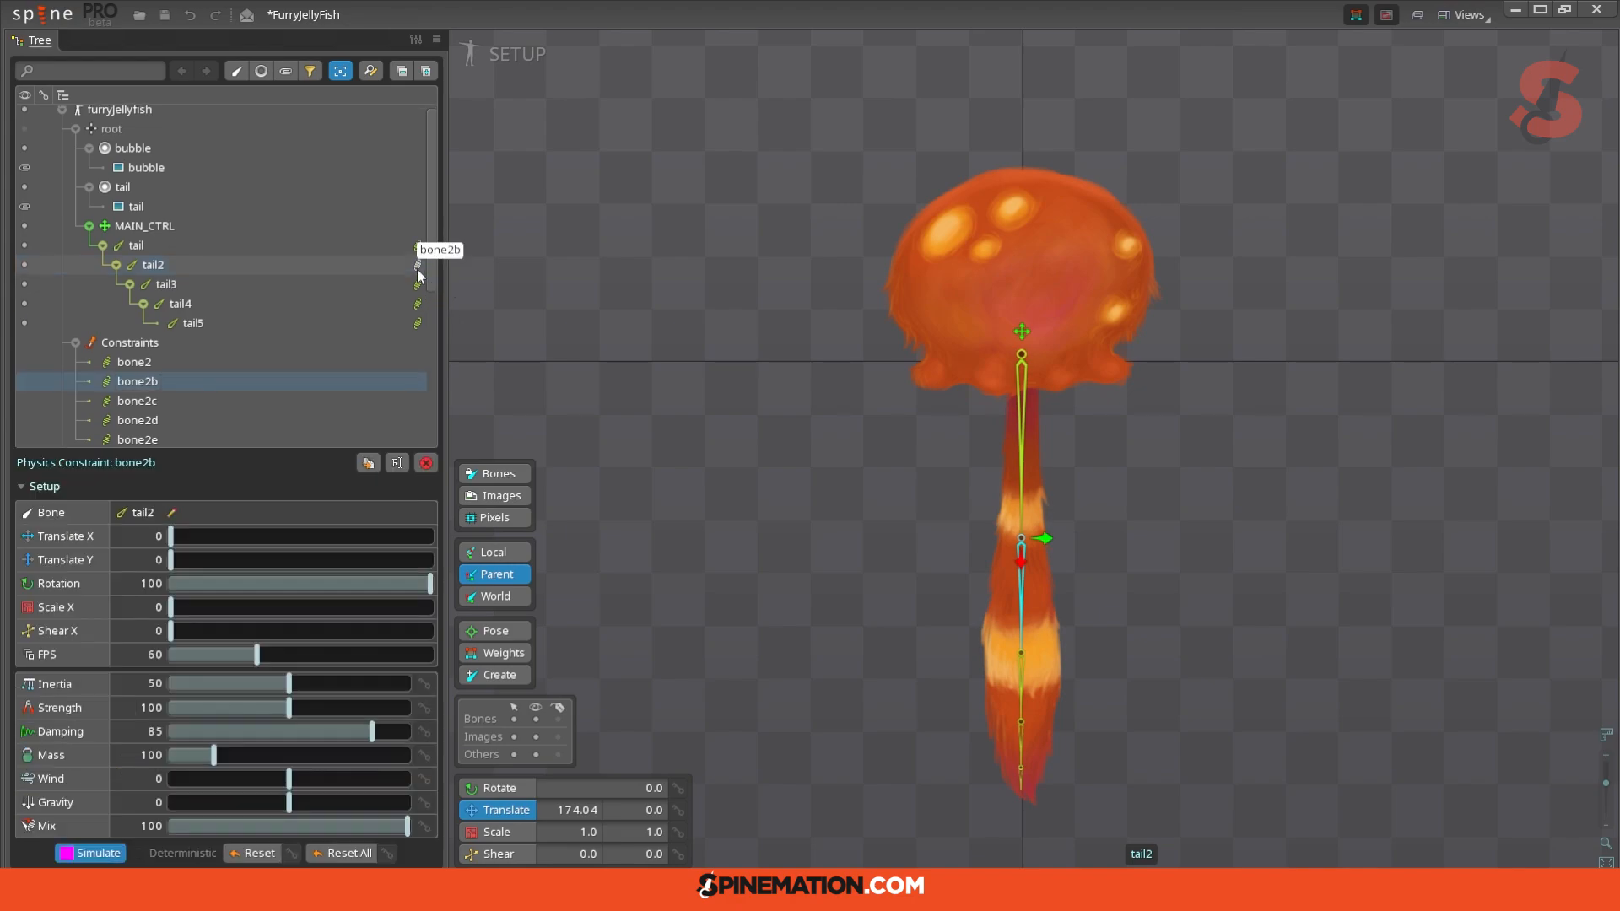
{"action": "left_click_drag", "start_coordinate": [180, 535], "coordinate": [414, 536]}
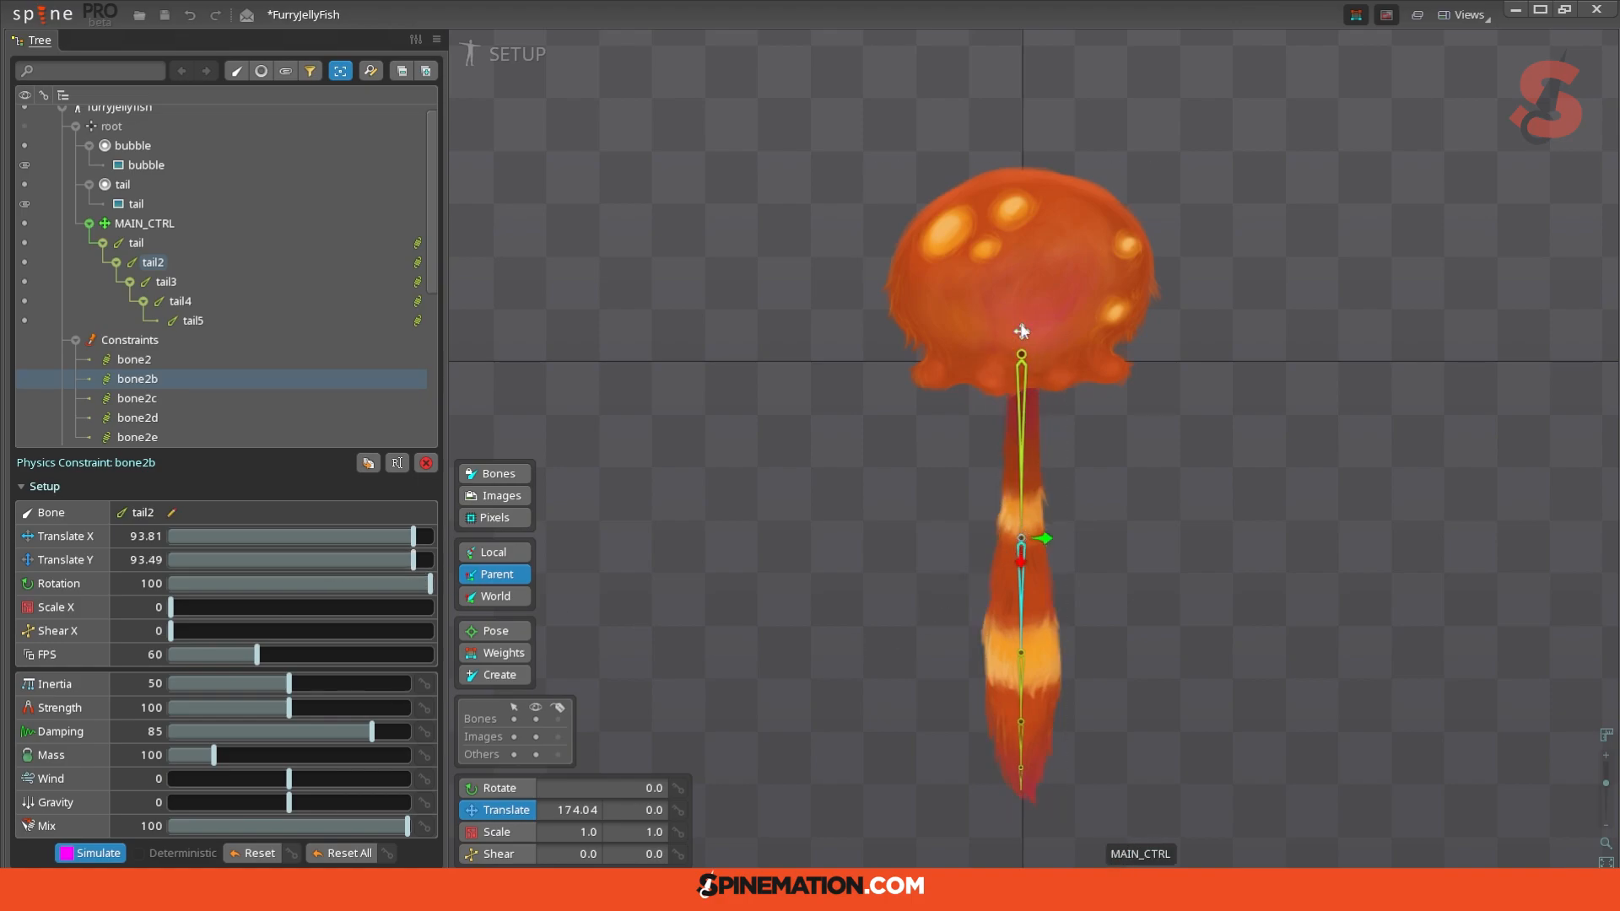
{"action": "left_click_drag", "start_coordinate": [1013, 333], "coordinate": [650, 324]}
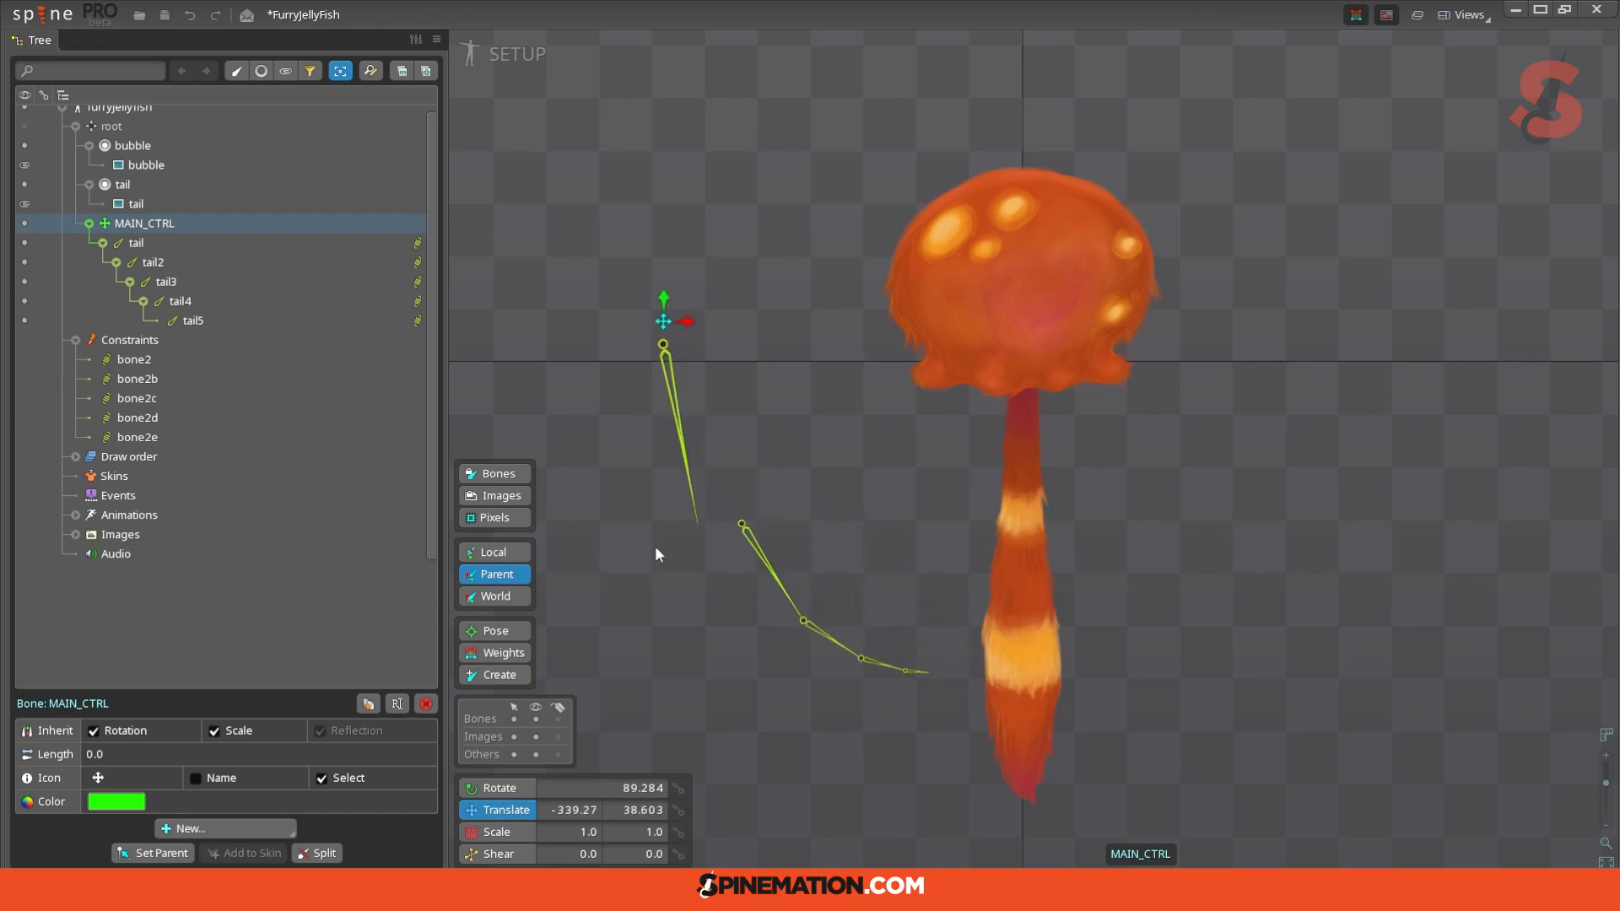
{"action": "key", "text": "ctrl+z"}
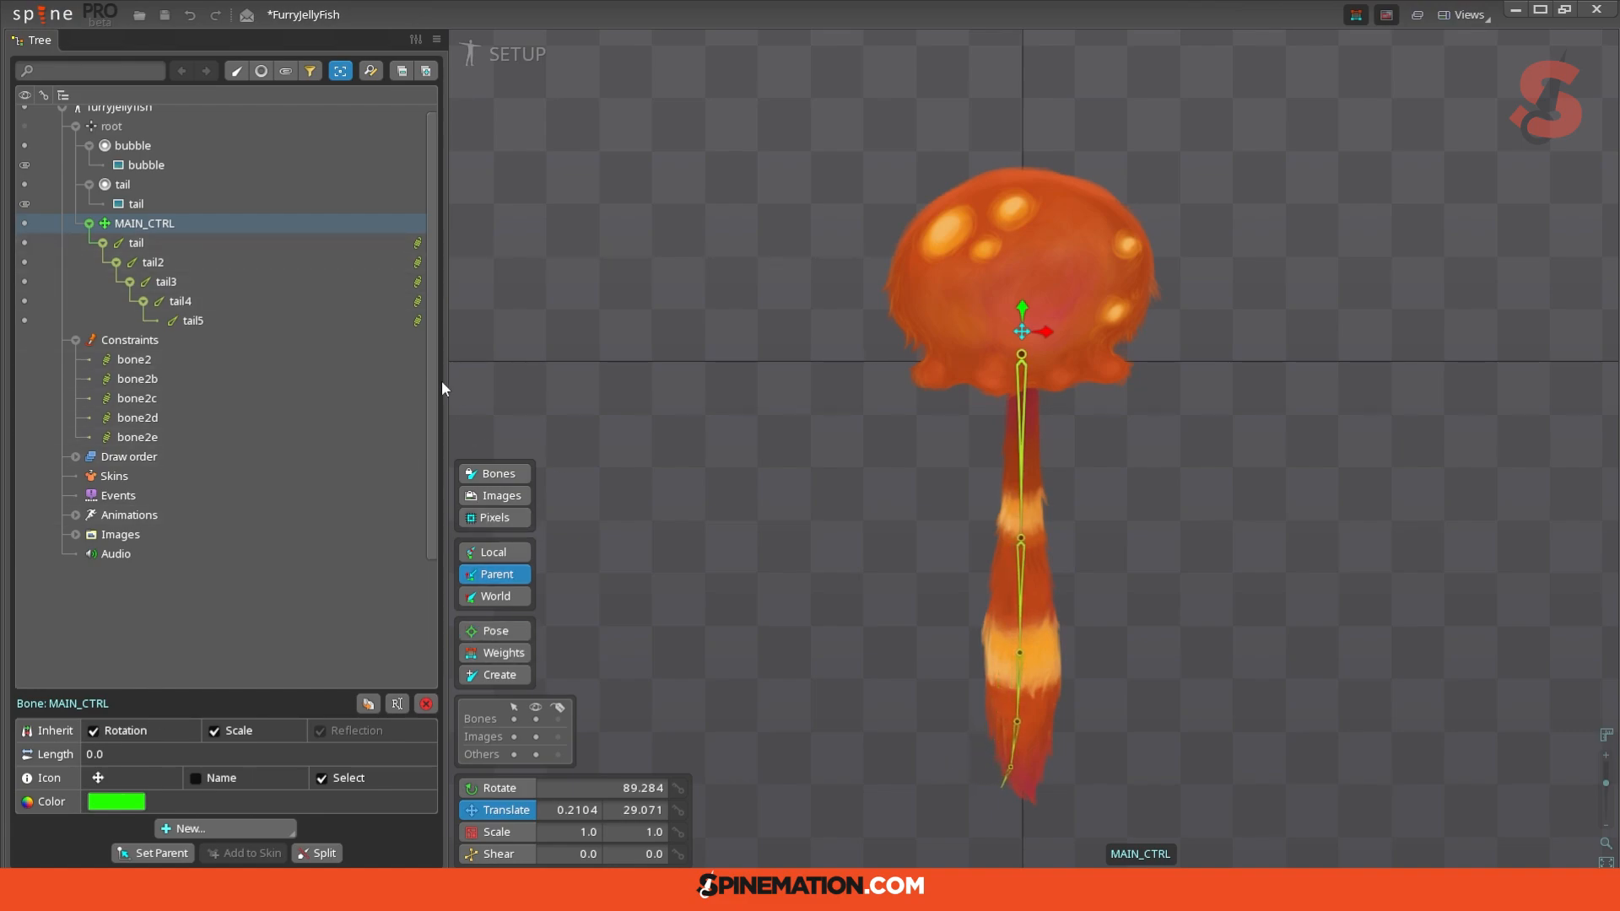
Step: Set Translate X and Translate Y of tail2's physics constraint back to 0 and collapse its Setup section
{"action": "left_click", "coordinate": [418, 264]}
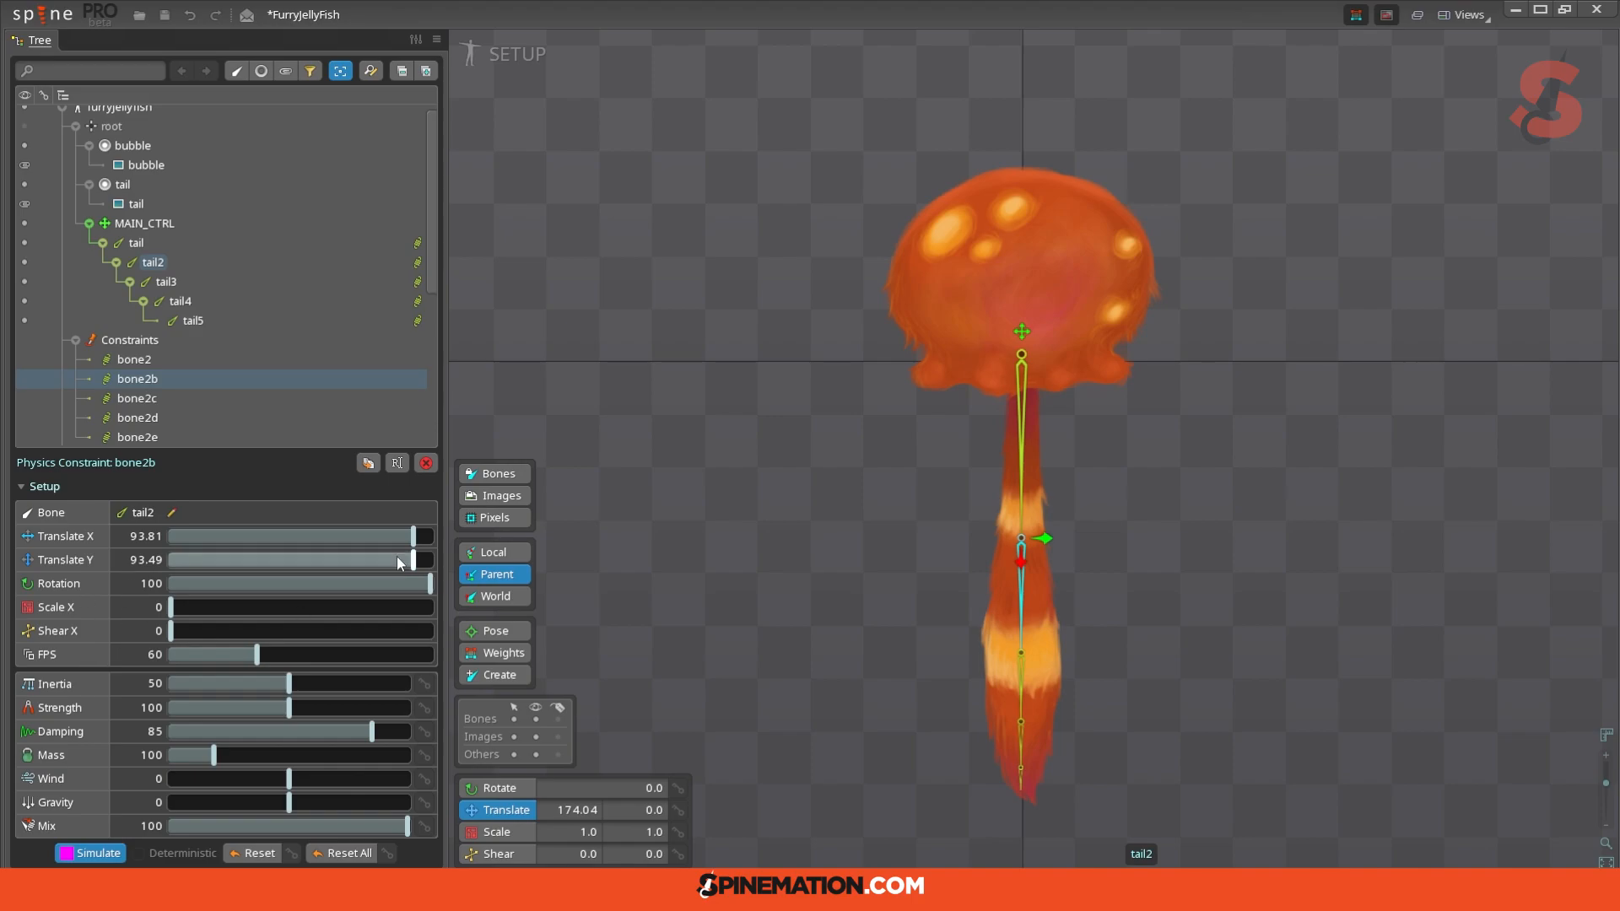
{"action": "left_click_drag", "start_coordinate": [417, 543], "coordinate": [171, 548]}
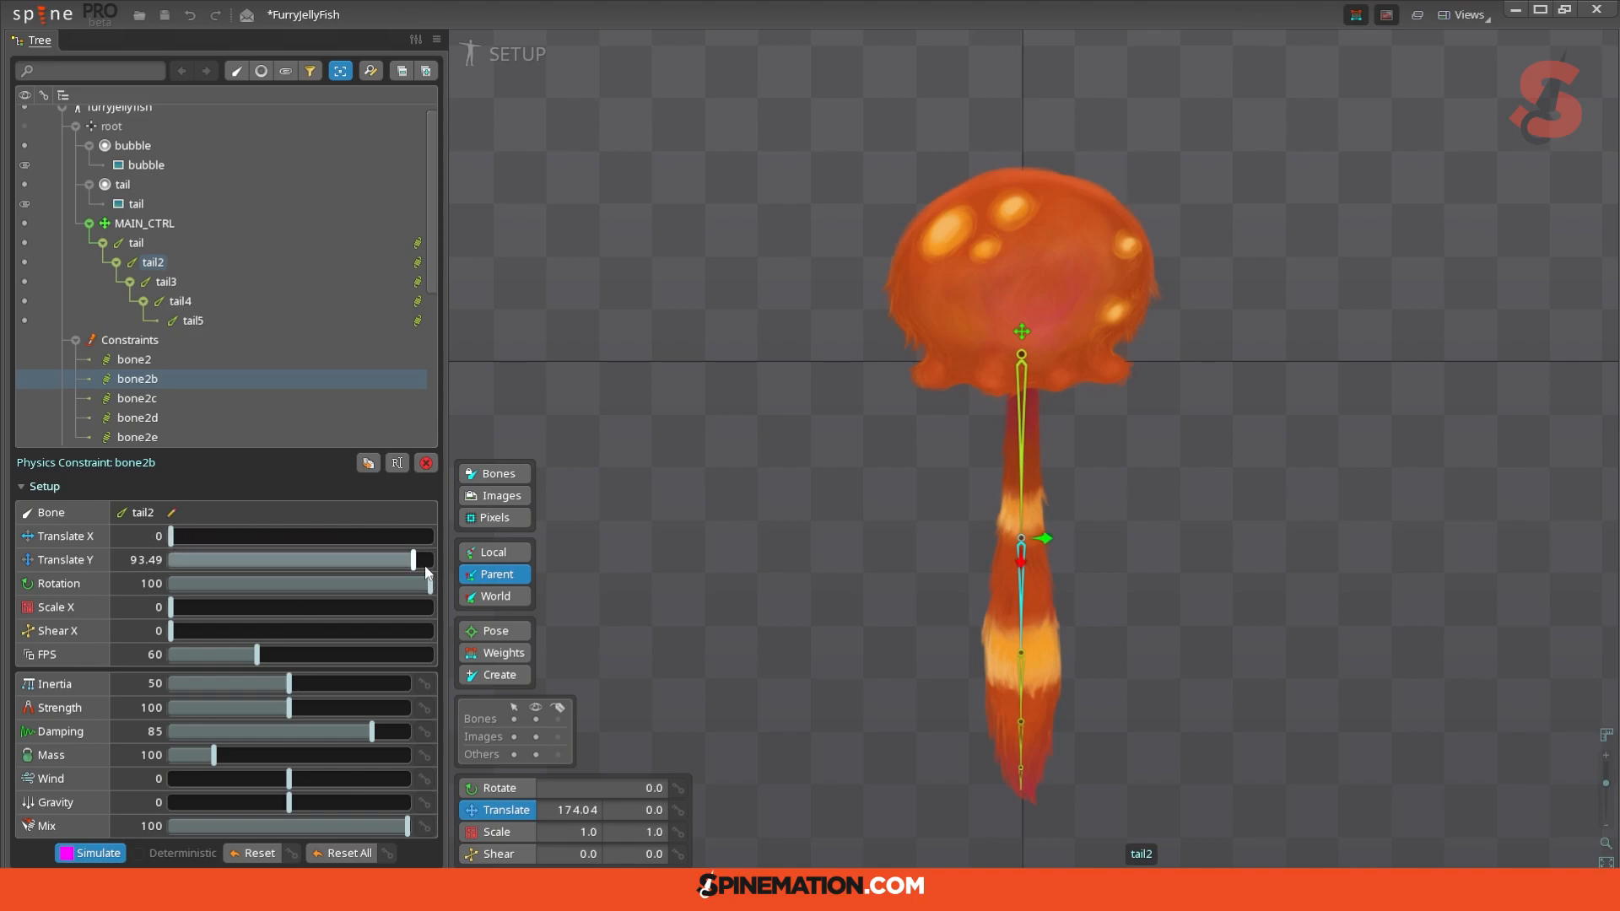
{"action": "left_click_drag", "start_coordinate": [415, 562], "coordinate": [171, 562]}
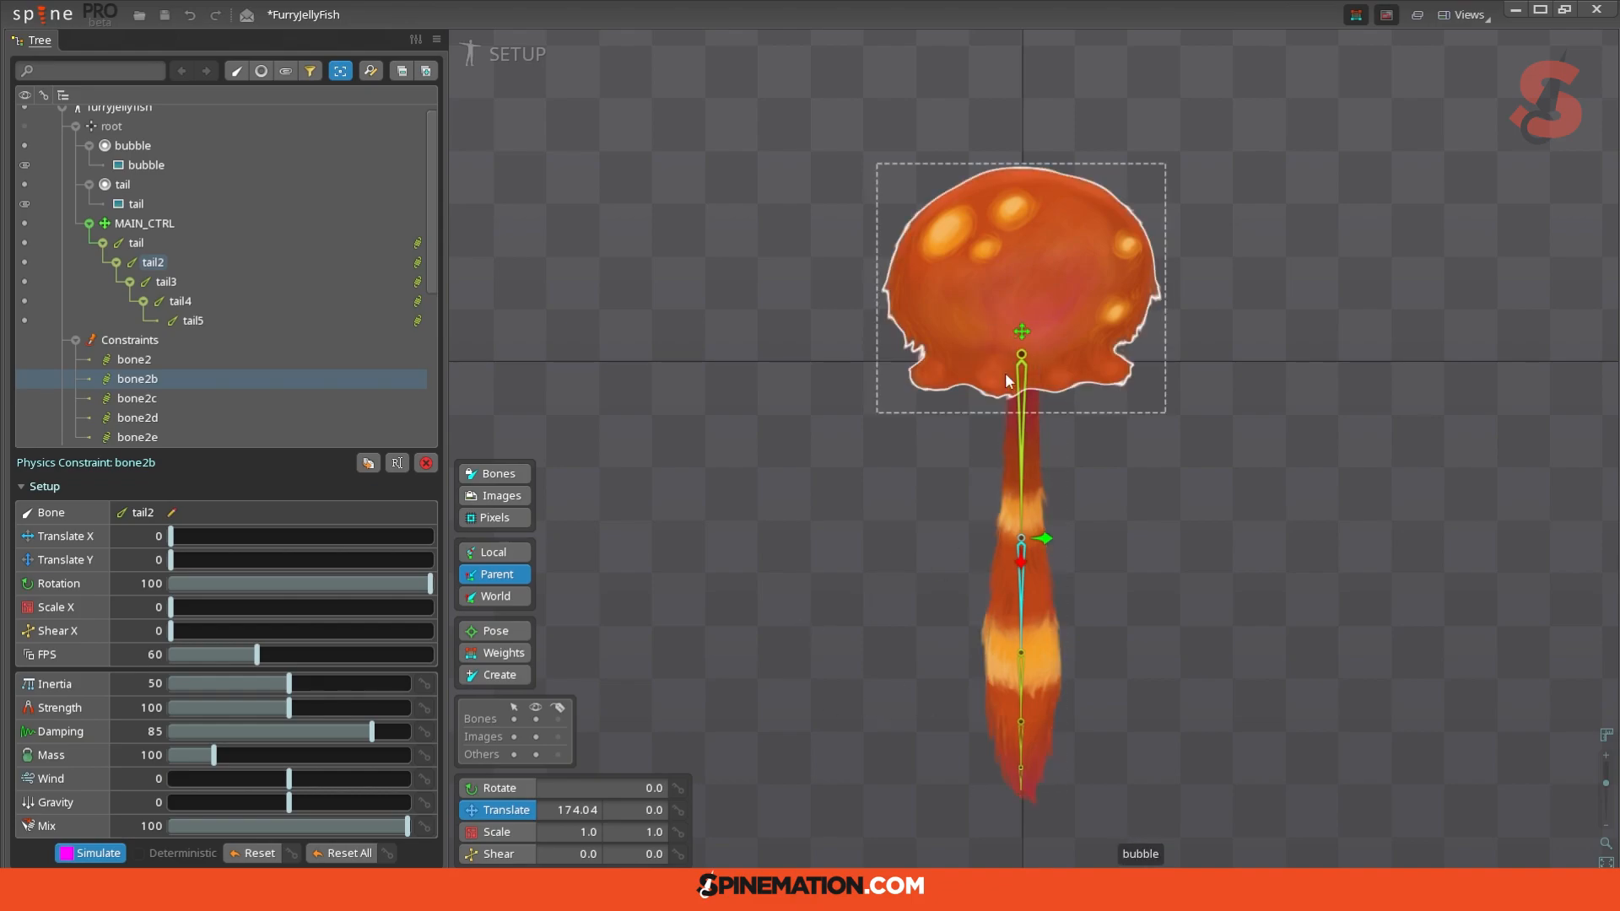
{"action": "left_click", "coordinate": [23, 489]}
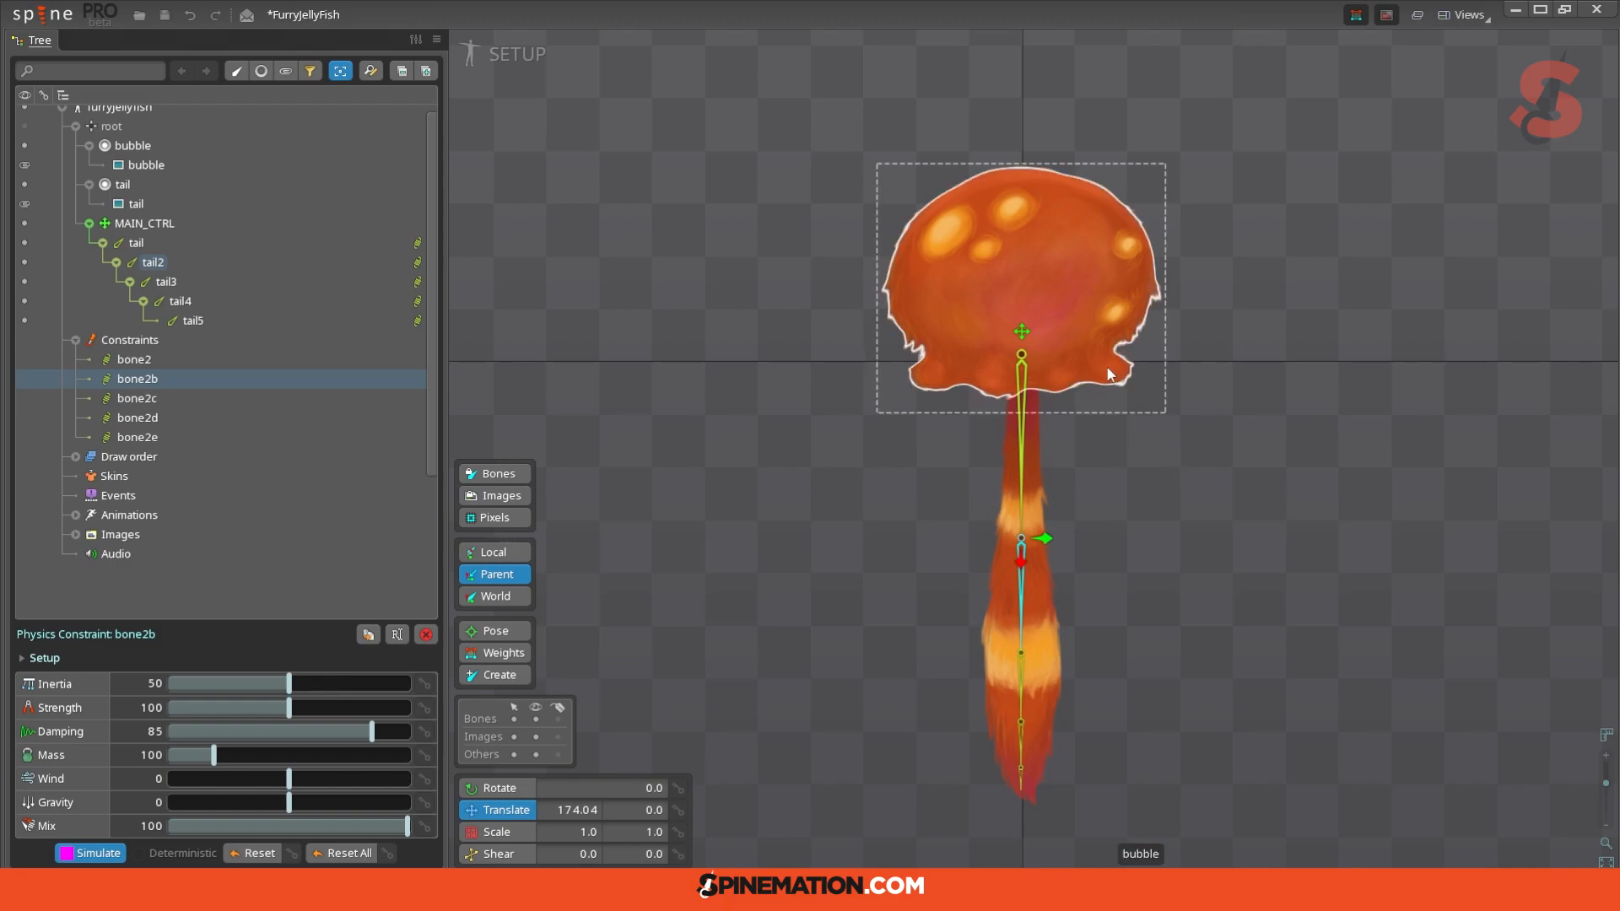
Step: Test the tail with rotation-only physics by moving MAIN_CTRL away from the jellyfish, and undo the move
{"action": "left_click", "coordinate": [1020, 331]}
{"action": "left_click", "coordinate": [1021, 333]}
{"action": "left_click_drag", "start_coordinate": [1022, 335], "coordinate": [1298, 400]}
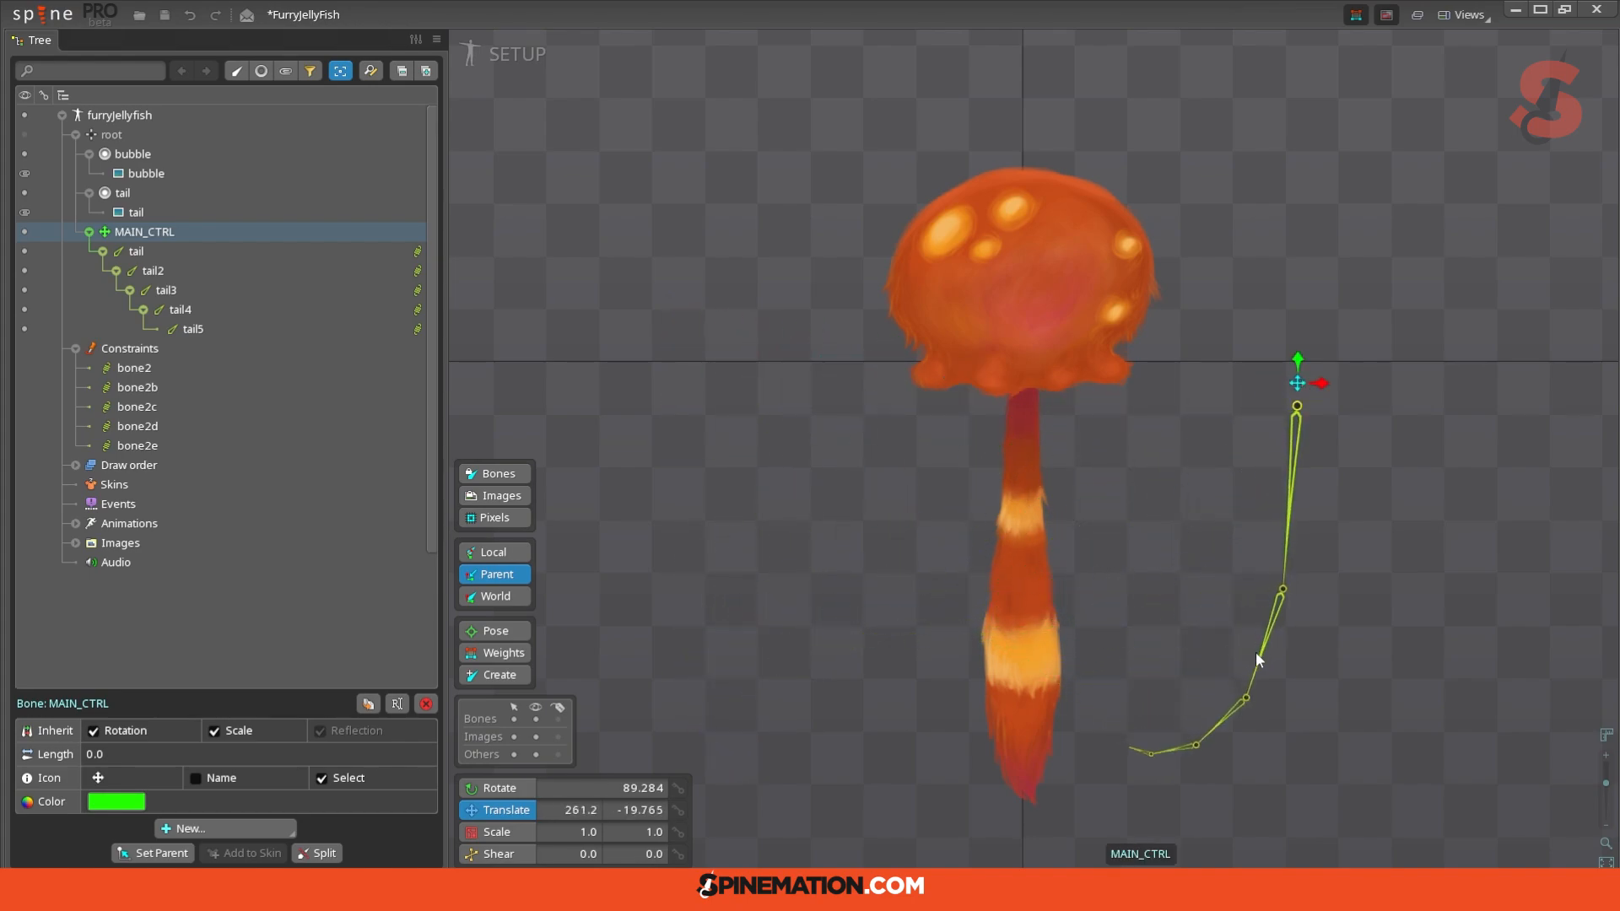
{"action": "key", "text": "ctrl+z"}
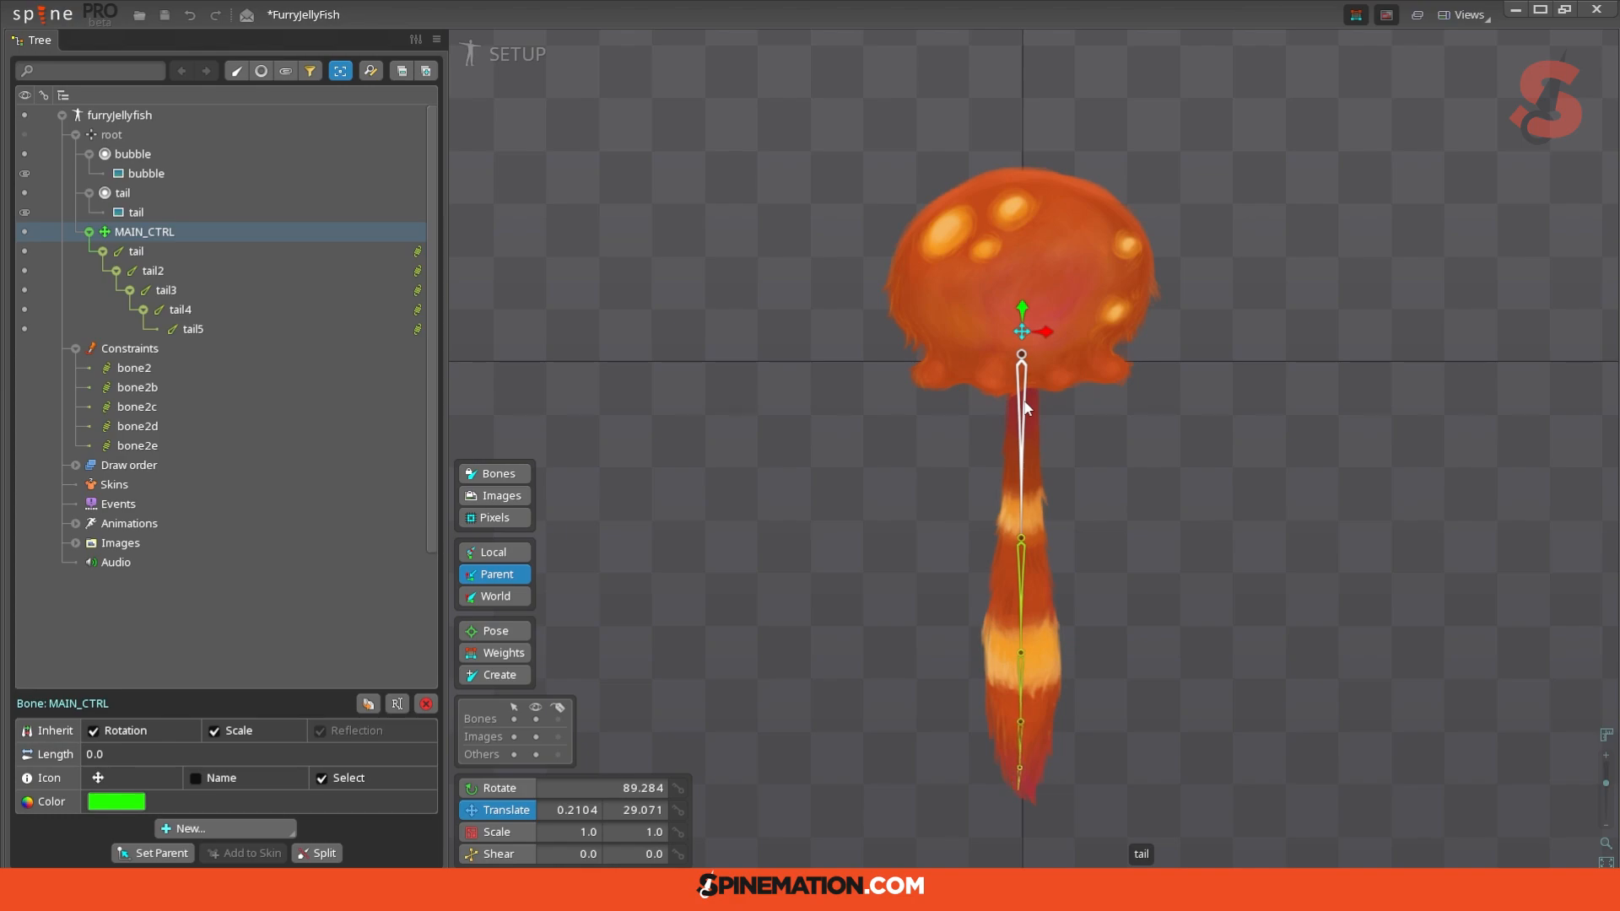
Step: Try Inertia 3.93 on the tail bone's physics constraint, test by moving MAIN_CTRL slightly, and undo the move
{"action": "left_click", "coordinate": [419, 252]}
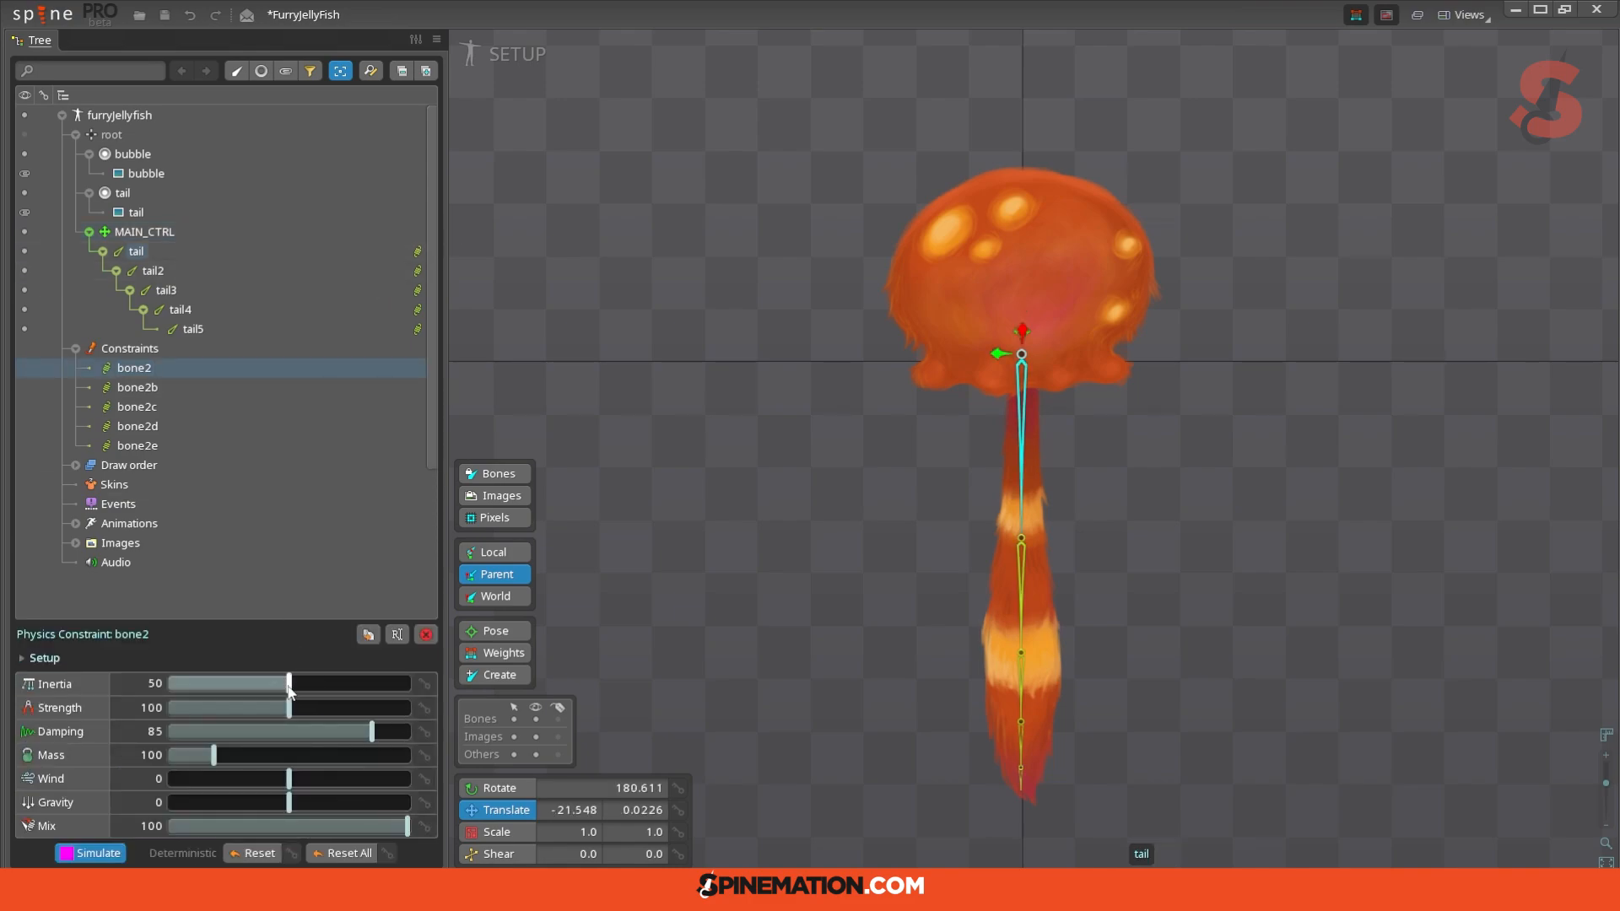
{"action": "left_click_drag", "start_coordinate": [289, 690], "coordinate": [180, 691]}
{"action": "left_click", "coordinate": [1023, 332]}
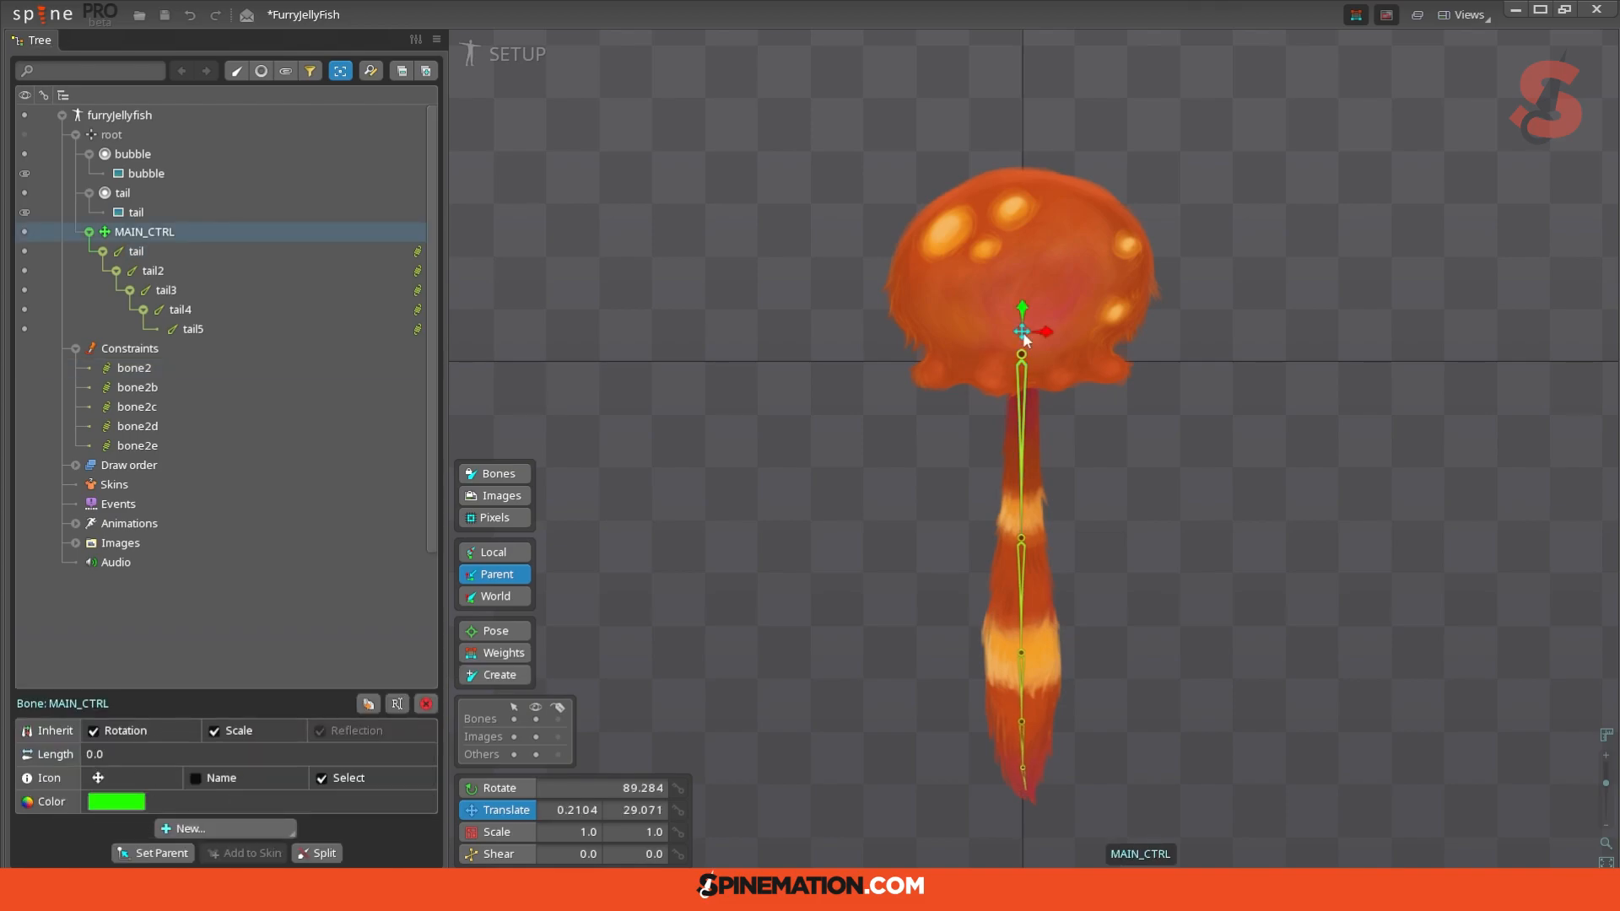
{"action": "left_click_drag", "start_coordinate": [1024, 338], "coordinate": [1069, 345]}
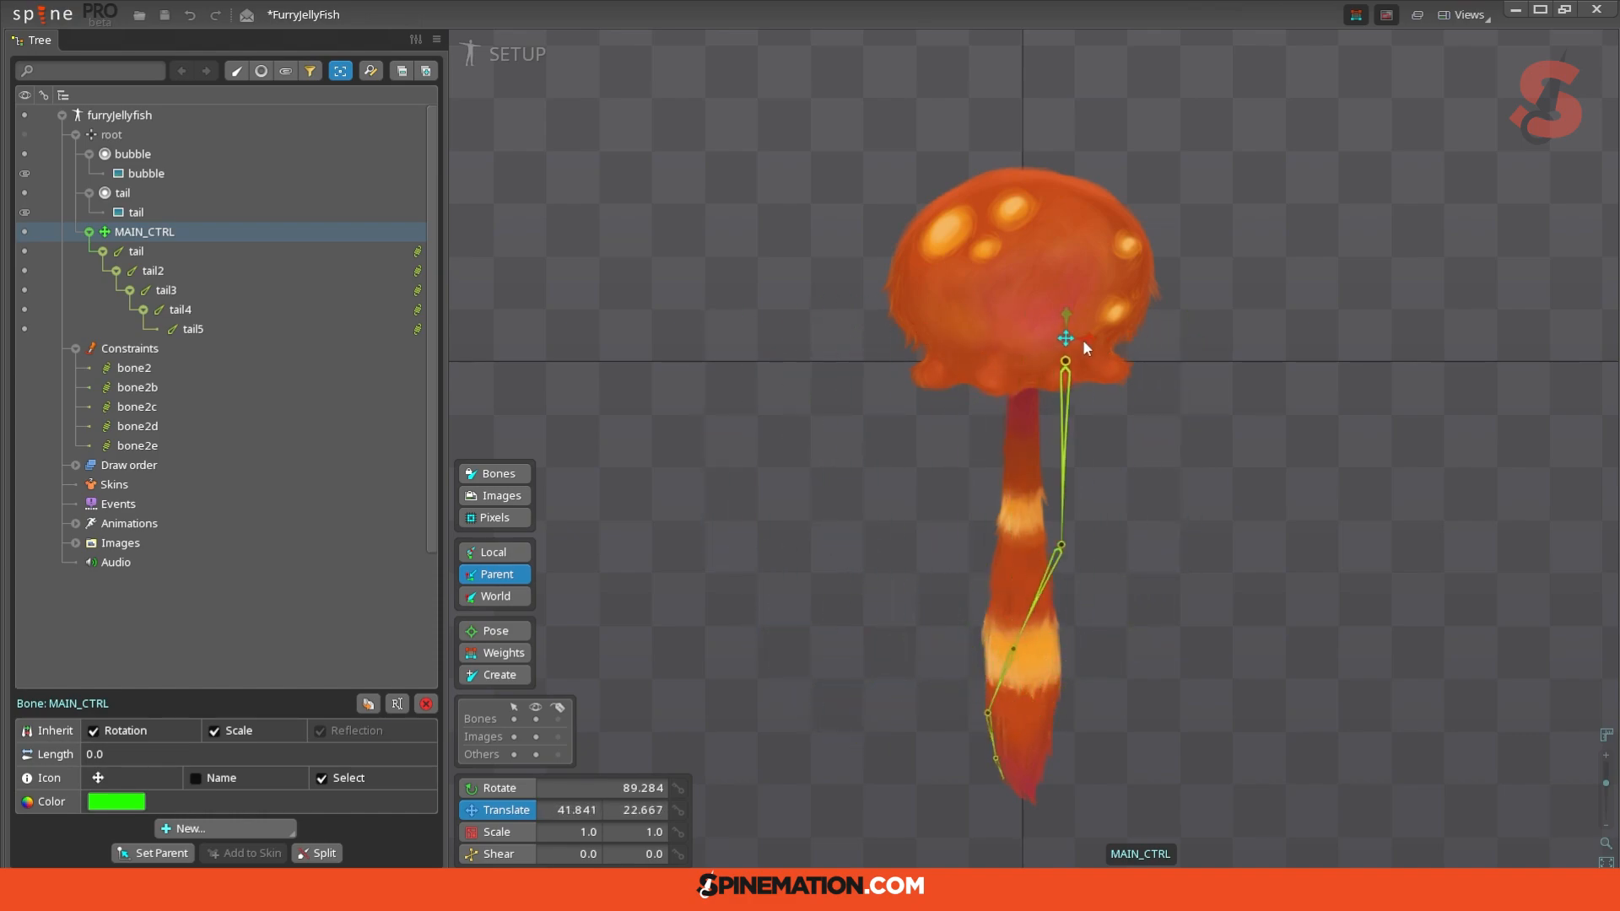
{"action": "key", "text": "ctrl+z"}
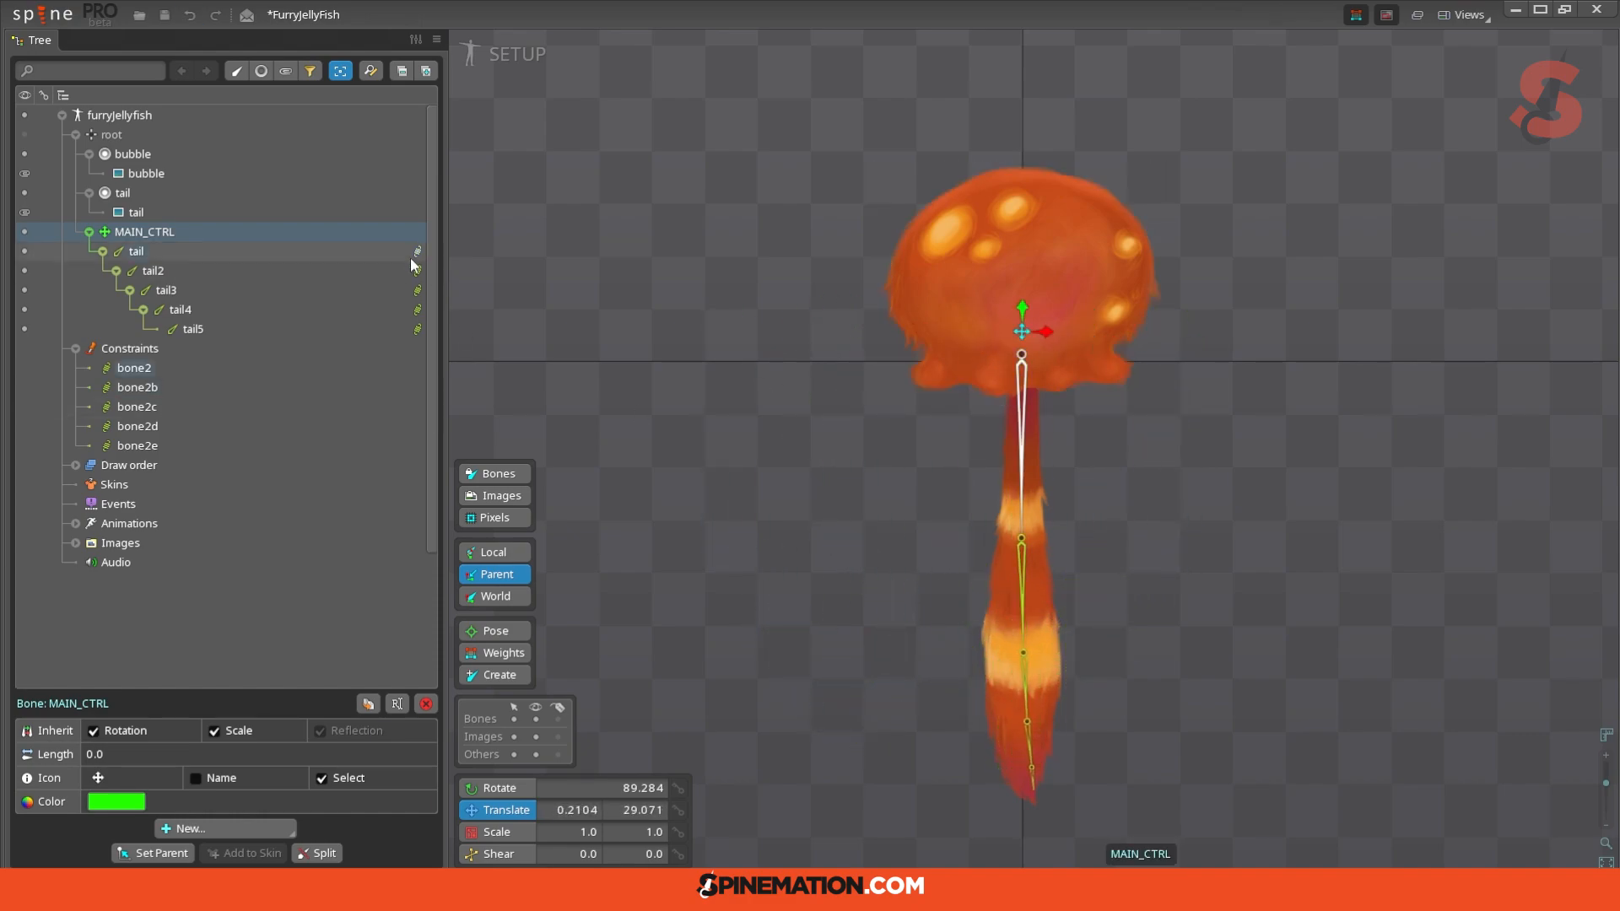
Step: Try Inertia 95 on the tail bone's physics constraint, test by moving MAIN_CTRL, and undo the move
{"action": "left_click", "coordinate": [417, 252]}
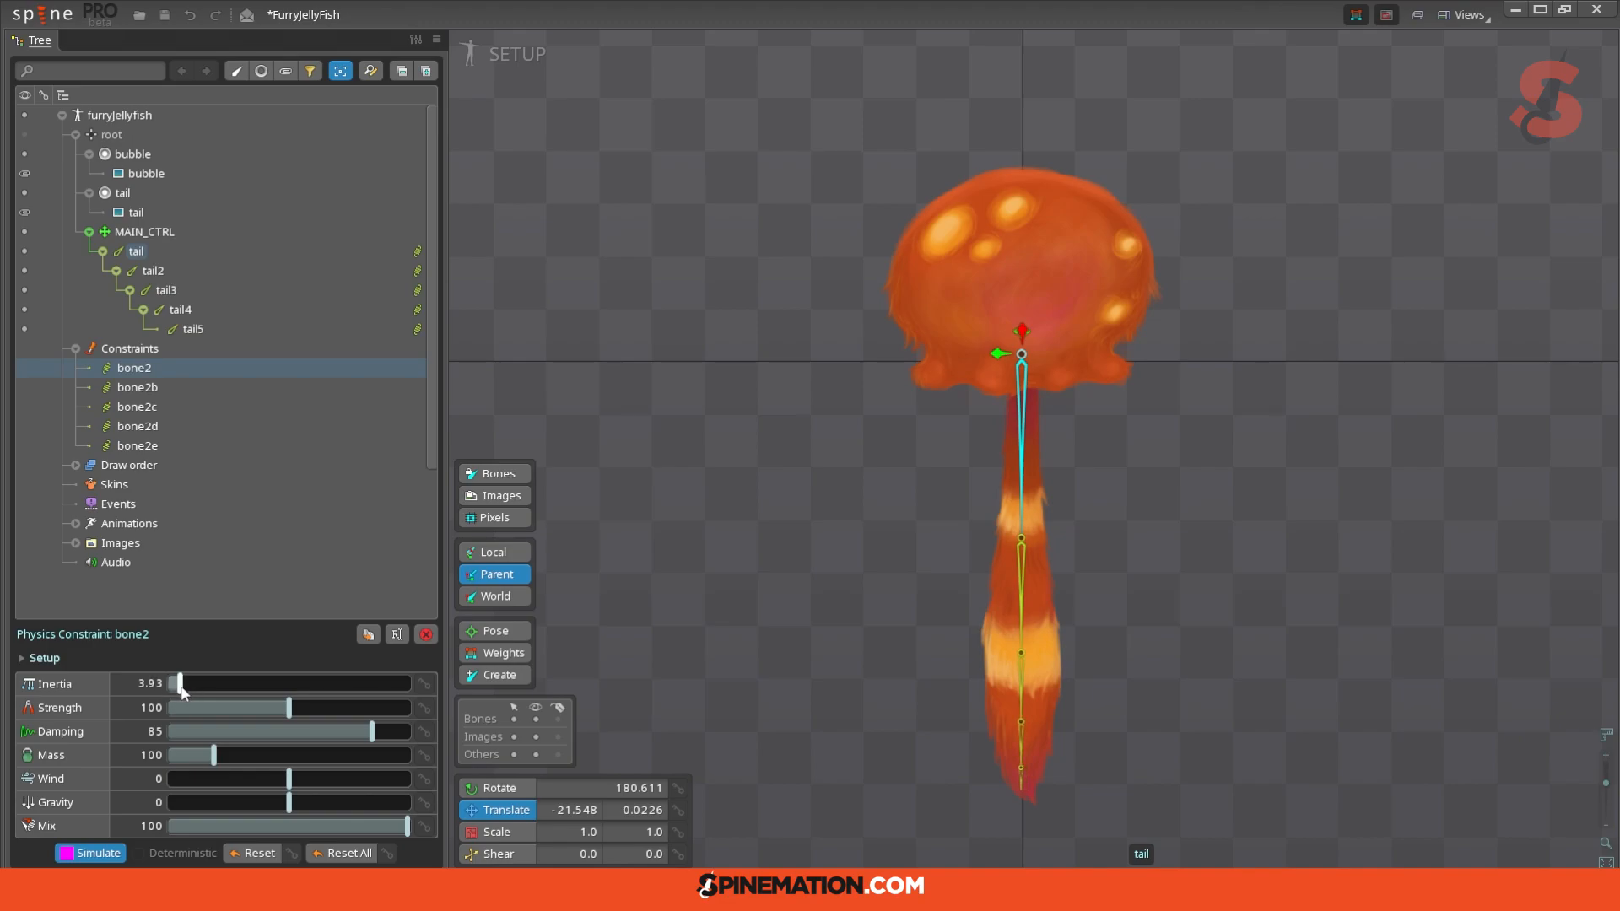
{"action": "left_click_drag", "start_coordinate": [182, 685], "coordinate": [396, 684]}
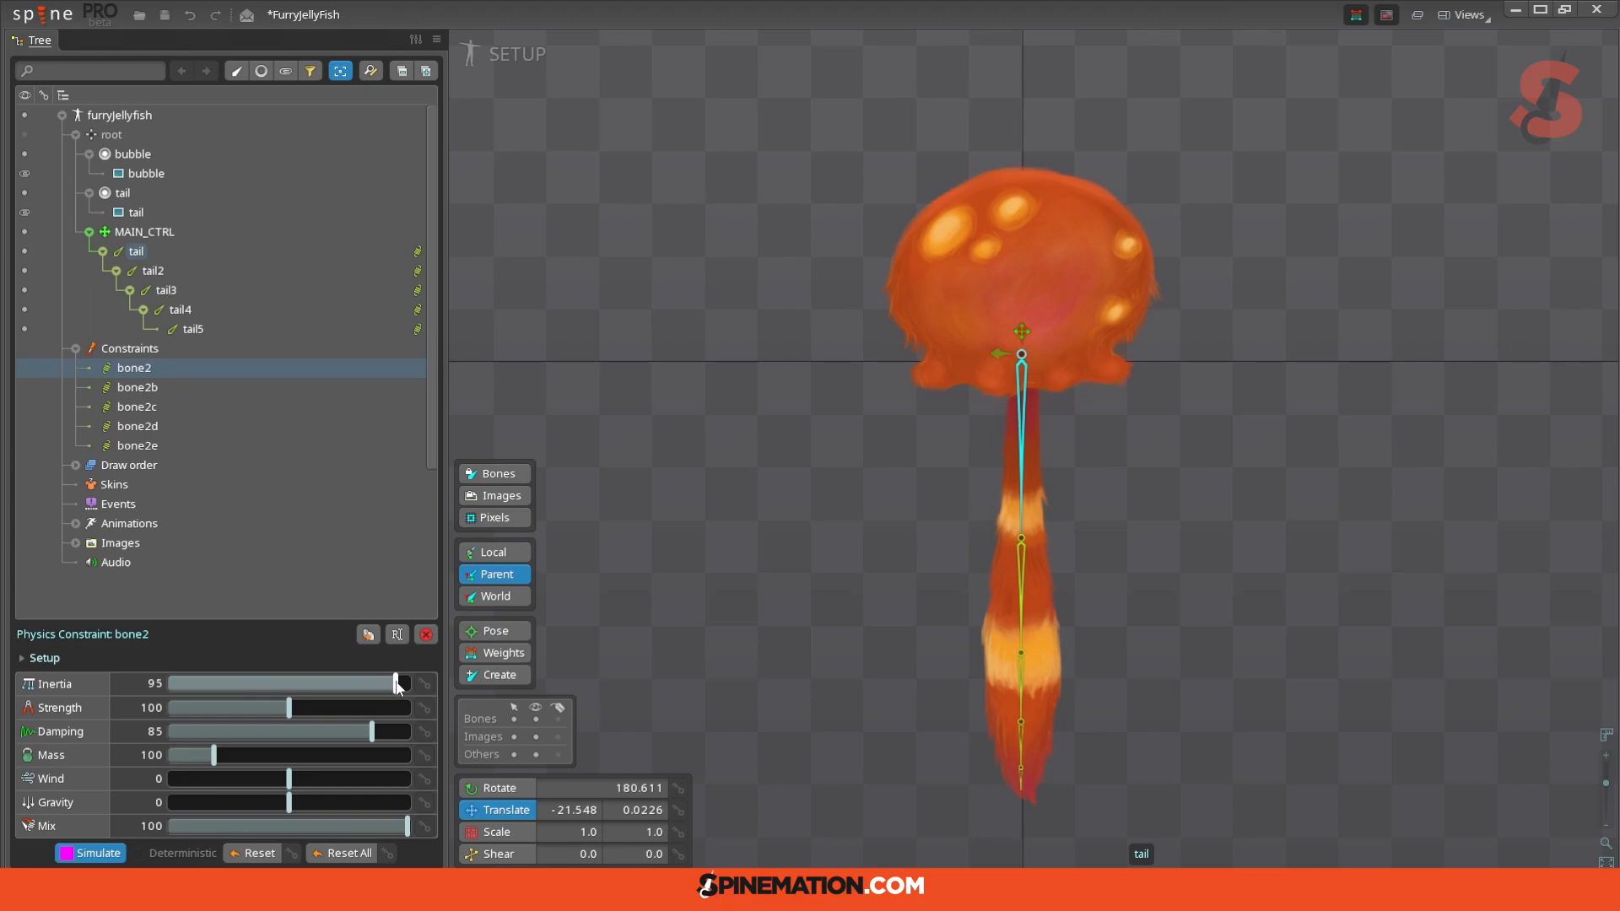
{"action": "left_click", "coordinate": [1023, 557]}
{"action": "left_click", "coordinate": [1018, 333]}
{"action": "left_click_drag", "start_coordinate": [1015, 337], "coordinate": [675, 375]}
{"action": "key", "text": "ctrl+z"}
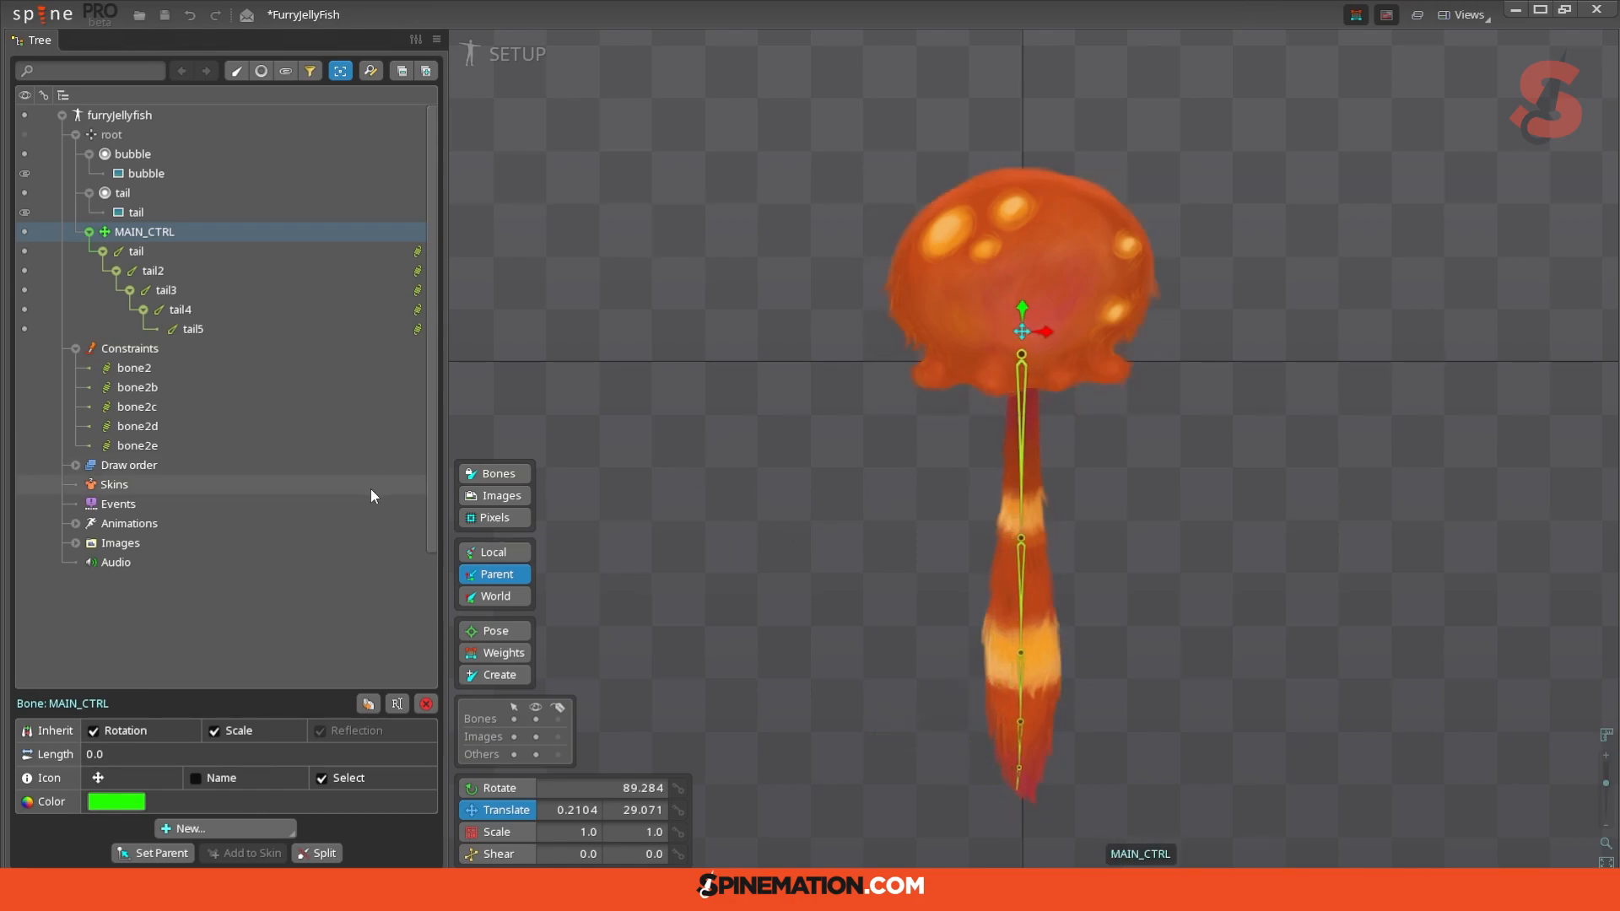
Step: Set Inertia to 50 on the tail bone's physics constraint and to about 62.86 on tail2's
{"action": "left_click", "coordinate": [416, 270]}
{"action": "left_click", "coordinate": [417, 252]}
{"action": "mouse_move", "coordinate": [290, 683]}
{"action": "left_mouse_down"}
{"action": "mouse_move", "coordinate": [395, 686]}
{"action": "mouse_move", "coordinate": [299, 697]}
{"action": "left_mouse_up"}
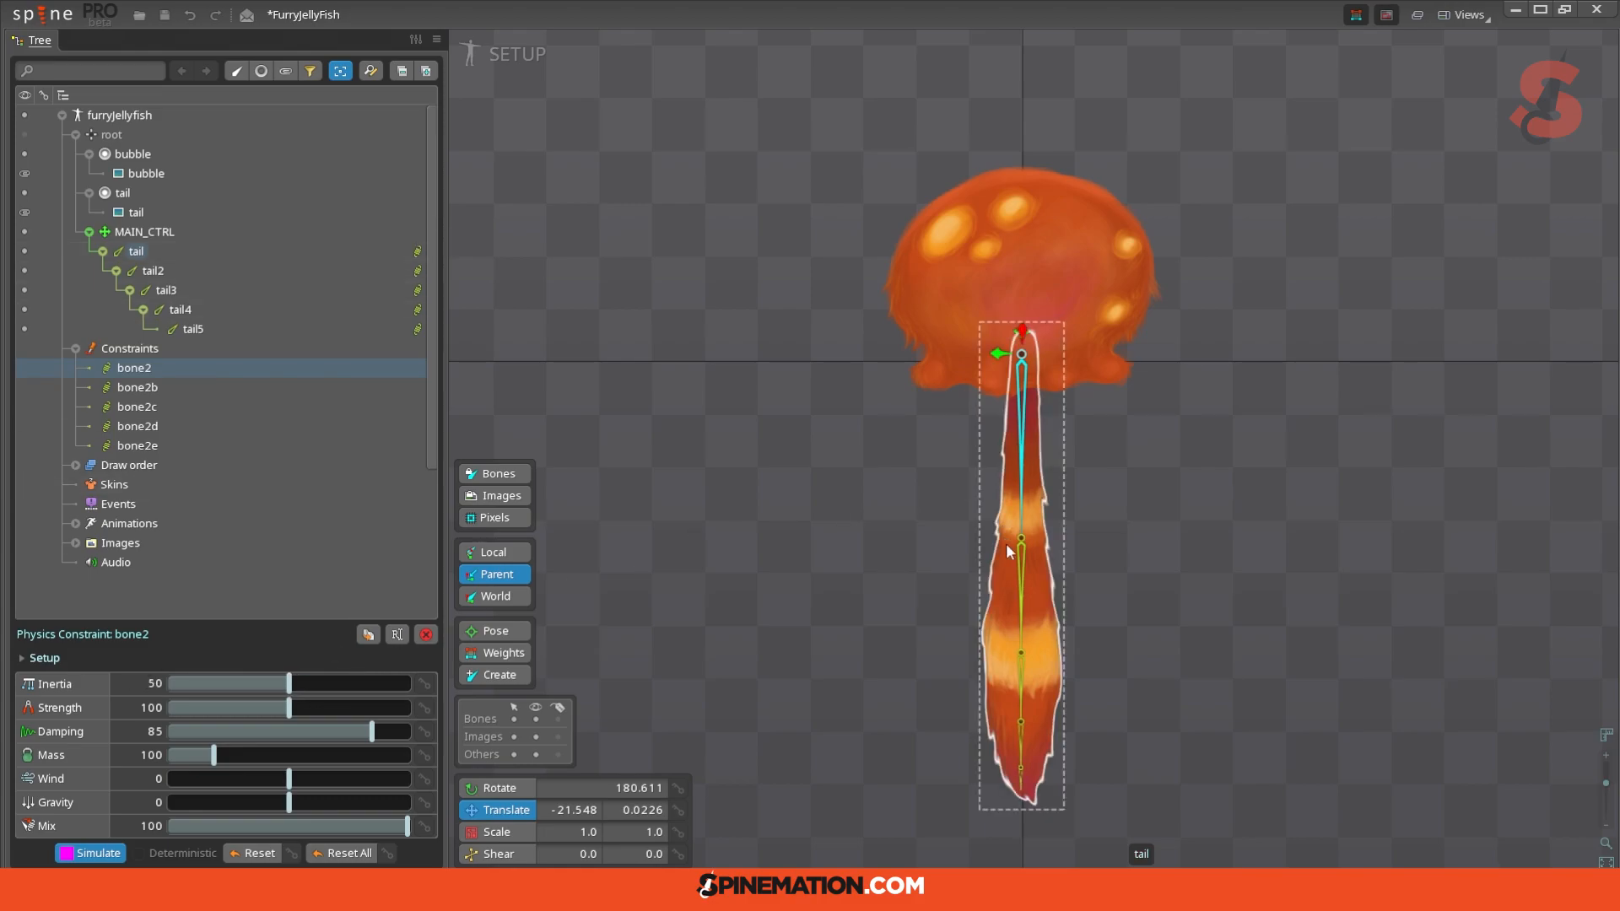
{"action": "left_click", "coordinate": [1022, 574]}
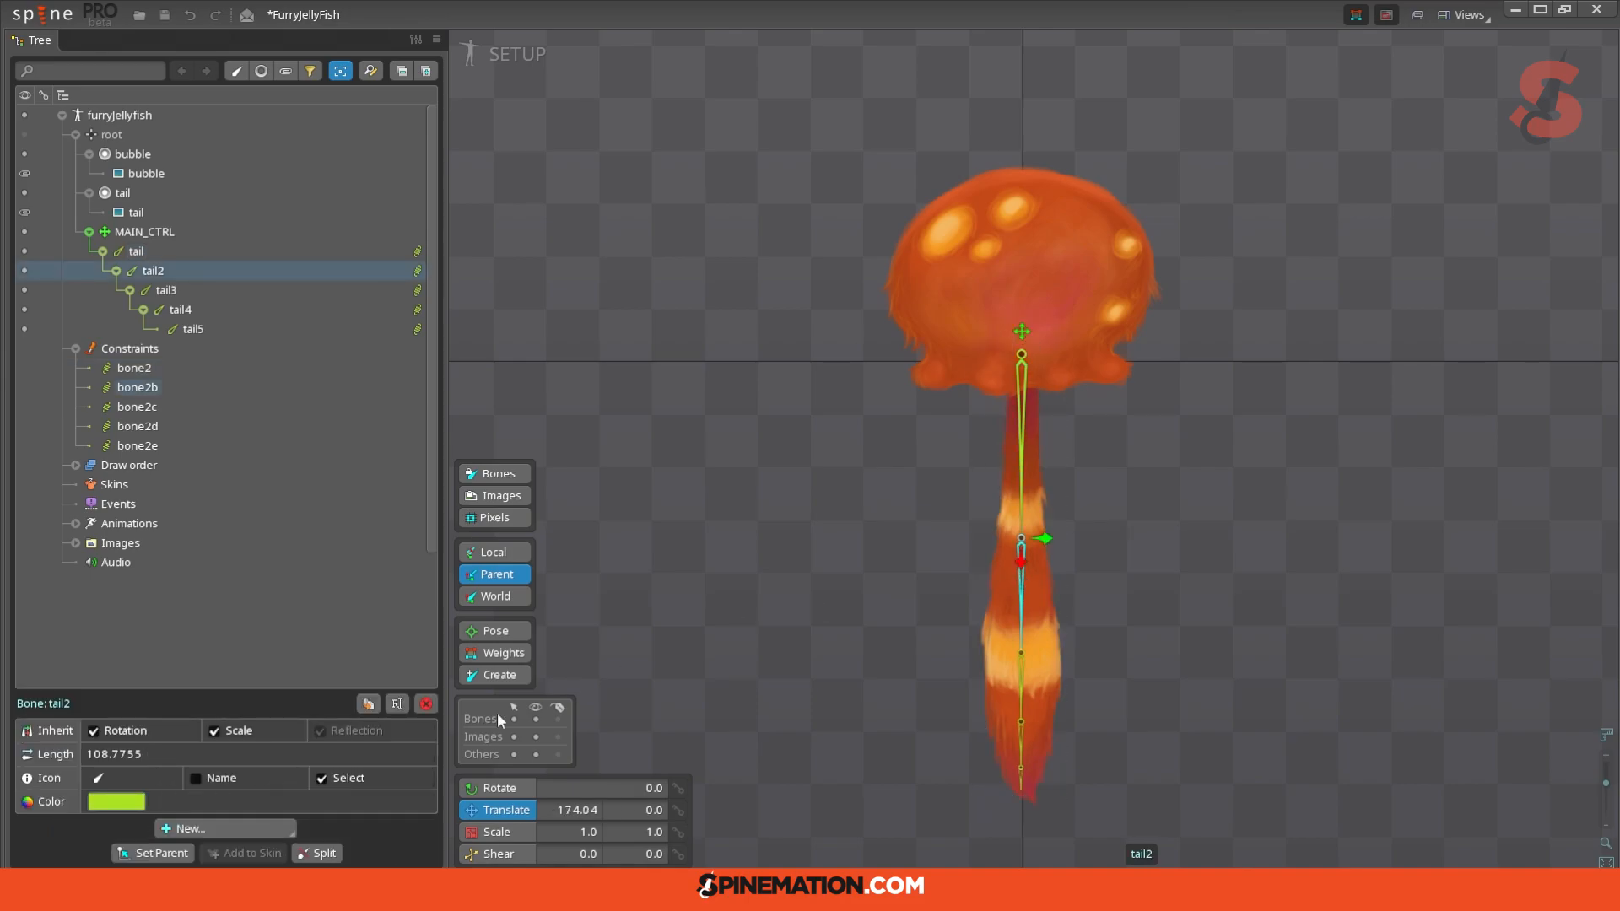
{"action": "left_click", "coordinate": [416, 271]}
{"action": "left_click_drag", "start_coordinate": [272, 681], "coordinate": [313, 687]}
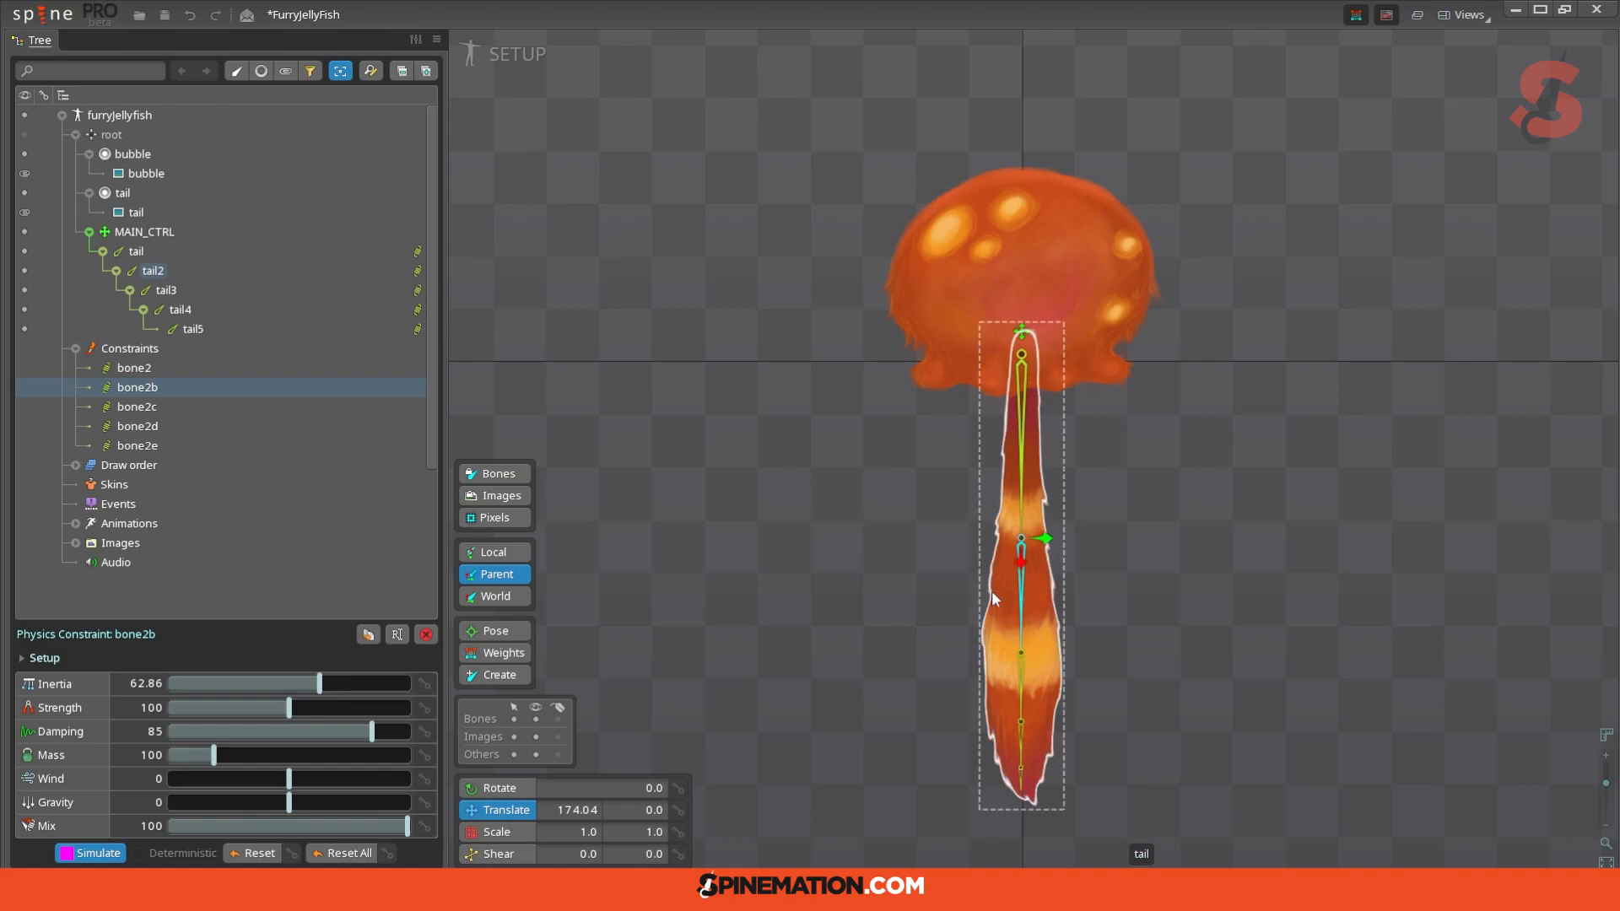
Step: Set Inertia to about 76.79 on tail3's physics constraint and to about 93.93 on tail4's
{"action": "left_click", "coordinate": [1018, 670]}
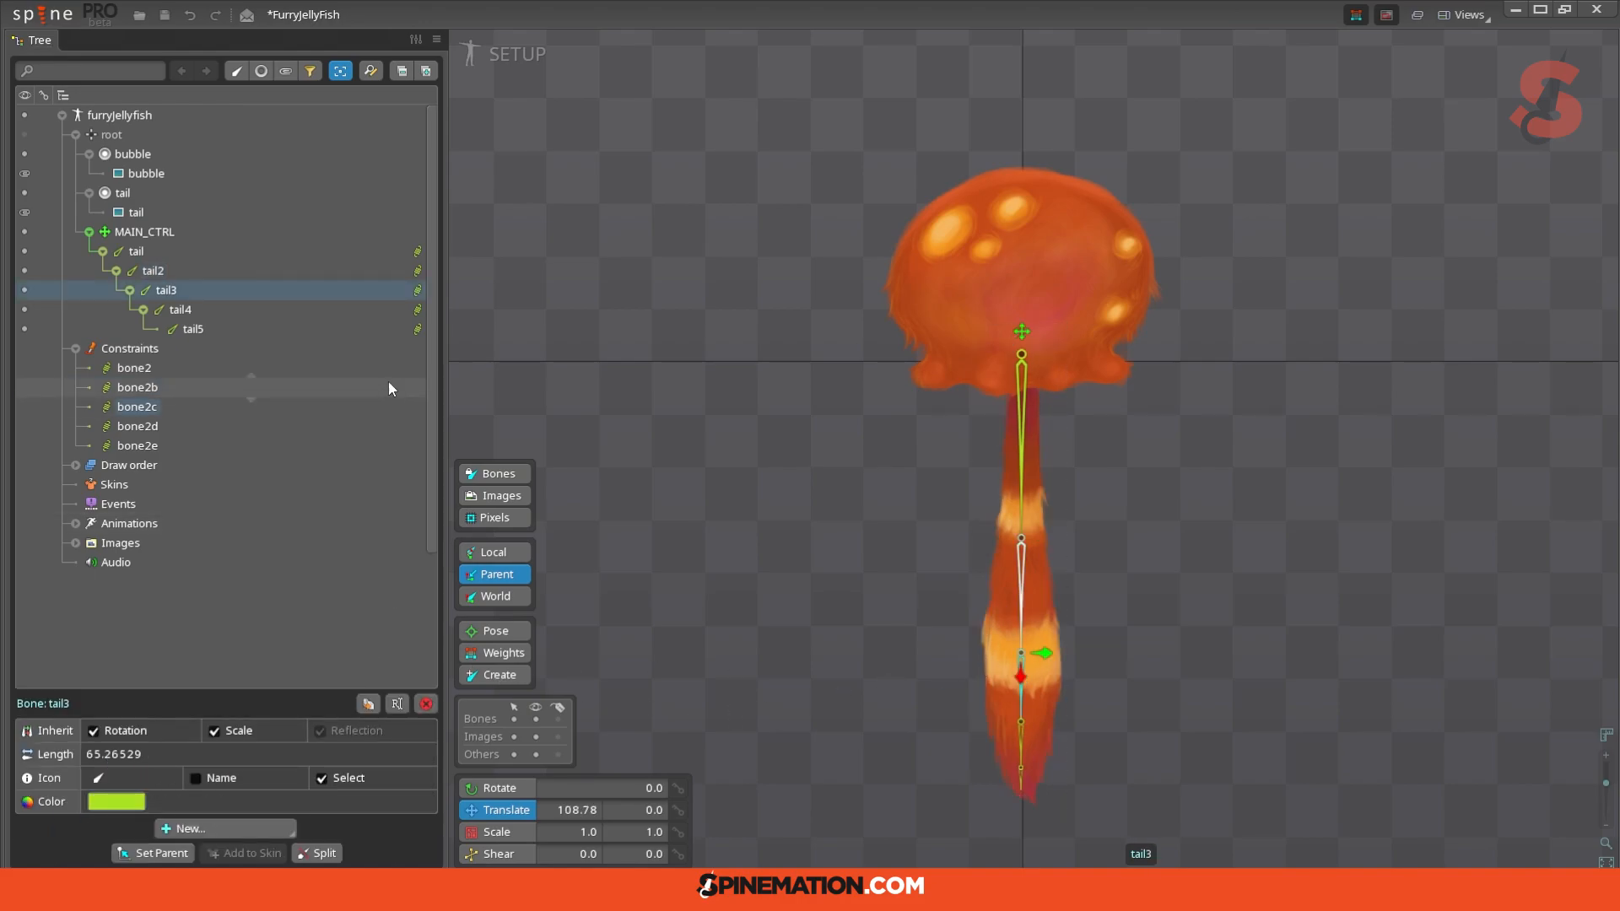
{"action": "left_click", "coordinate": [418, 293]}
{"action": "left_click_drag", "start_coordinate": [300, 685], "coordinate": [348, 690]}
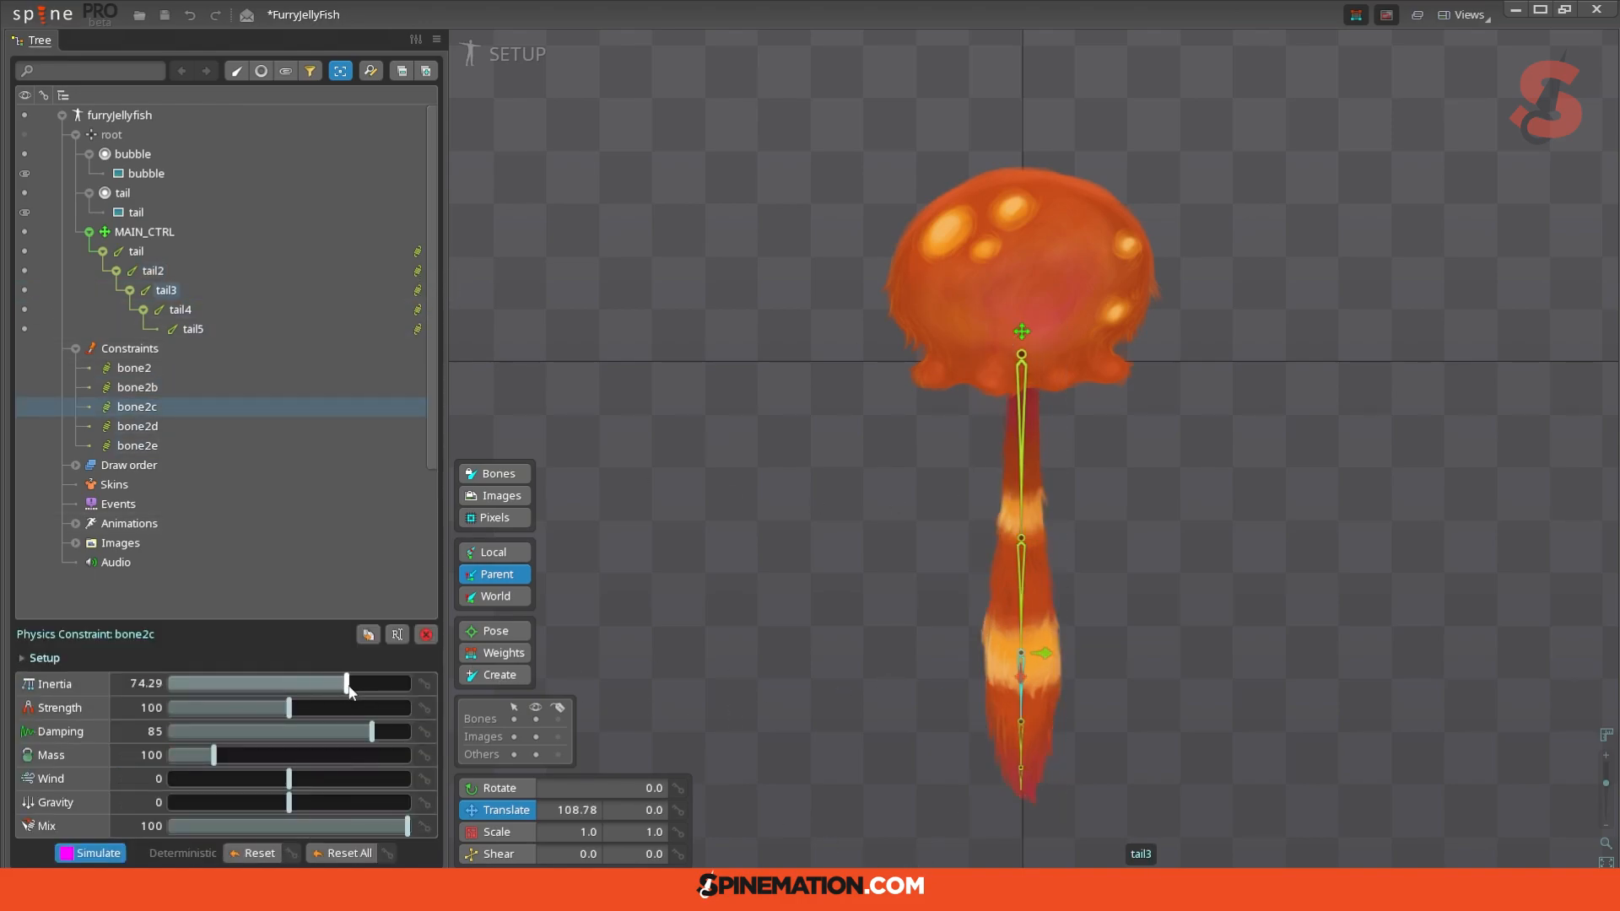
{"action": "left_click", "coordinate": [1017, 735]}
{"action": "left_click", "coordinate": [418, 310]}
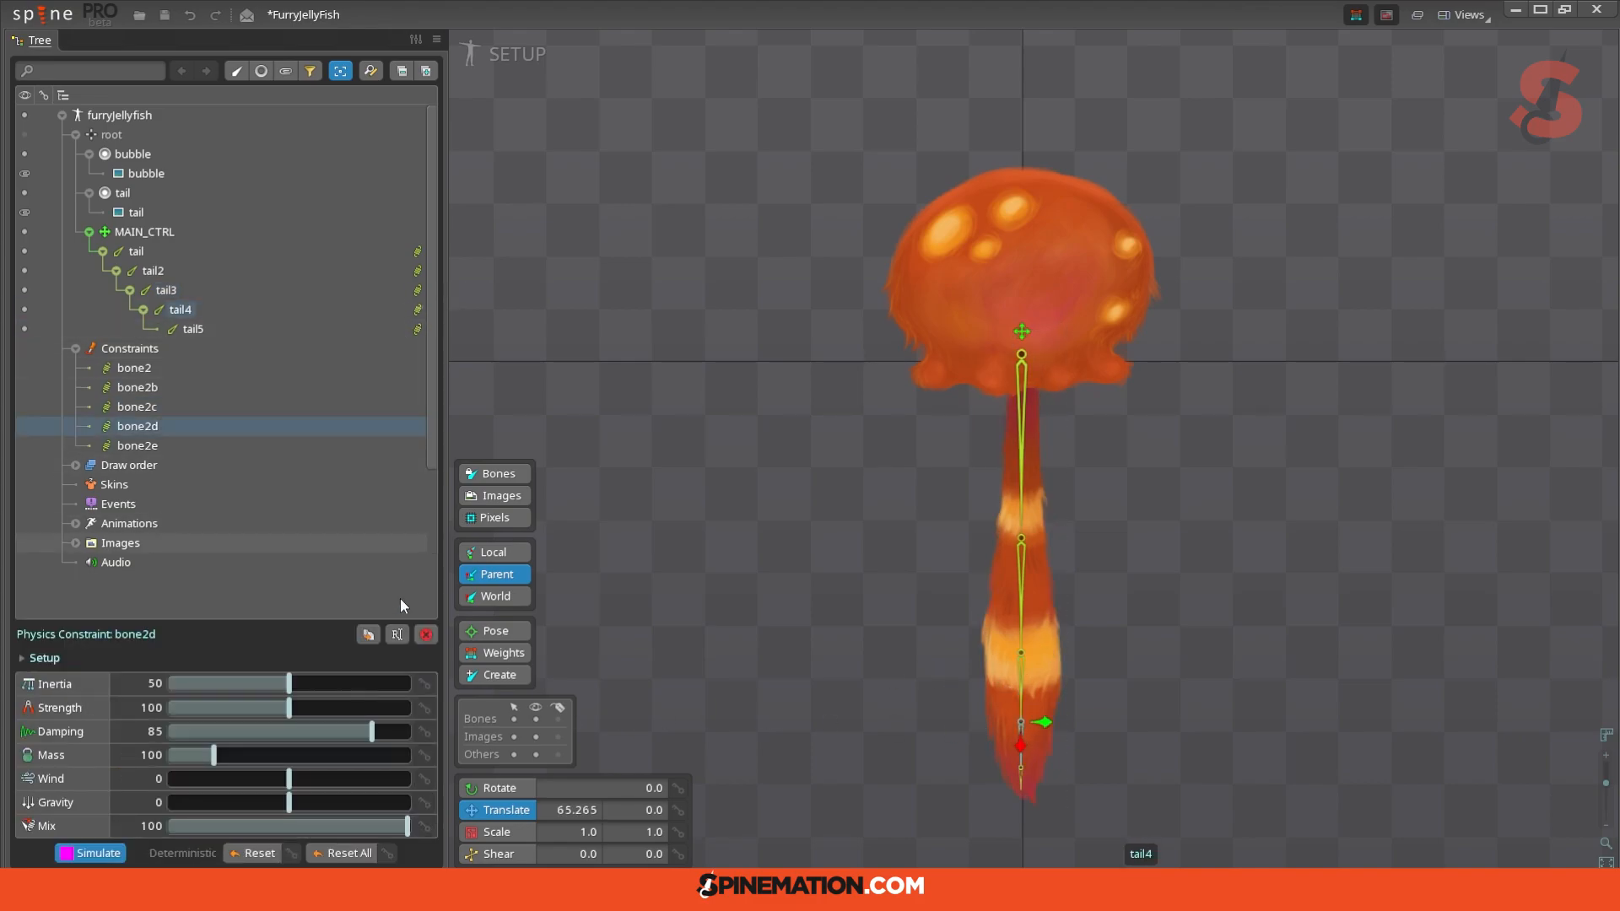
{"action": "left_click_drag", "start_coordinate": [310, 687], "coordinate": [368, 691]}
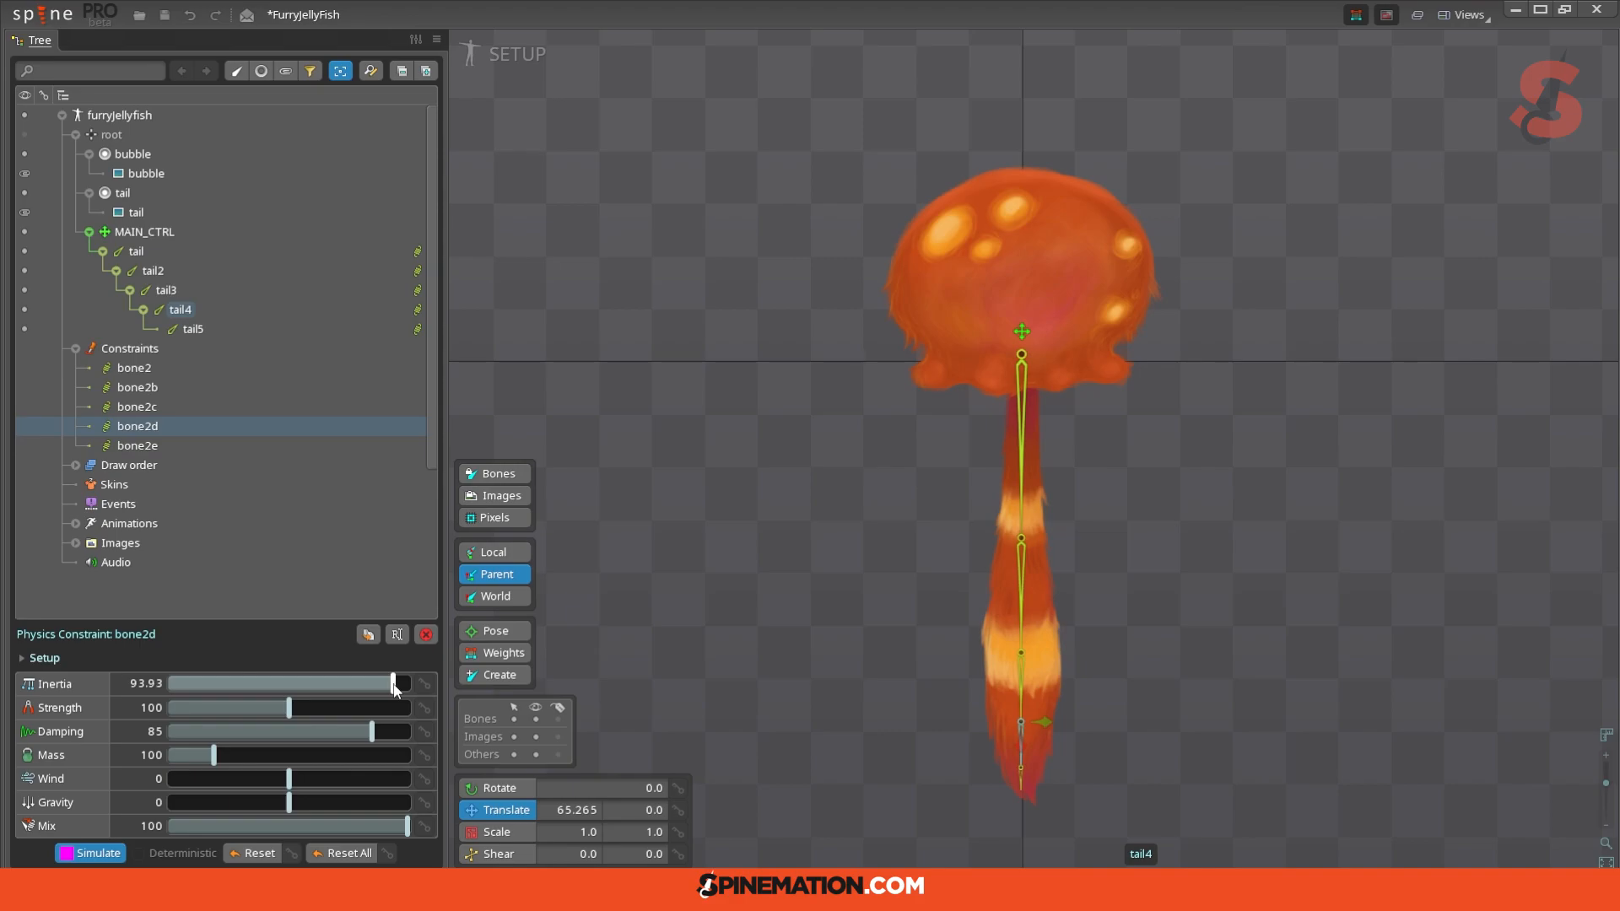
Step: Test the graduated tail inertia by moving MAIN_CTRL away from the jellyfish, and undo the move
{"action": "left_click_drag", "start_coordinate": [1022, 332], "coordinate": [1369, 367]}
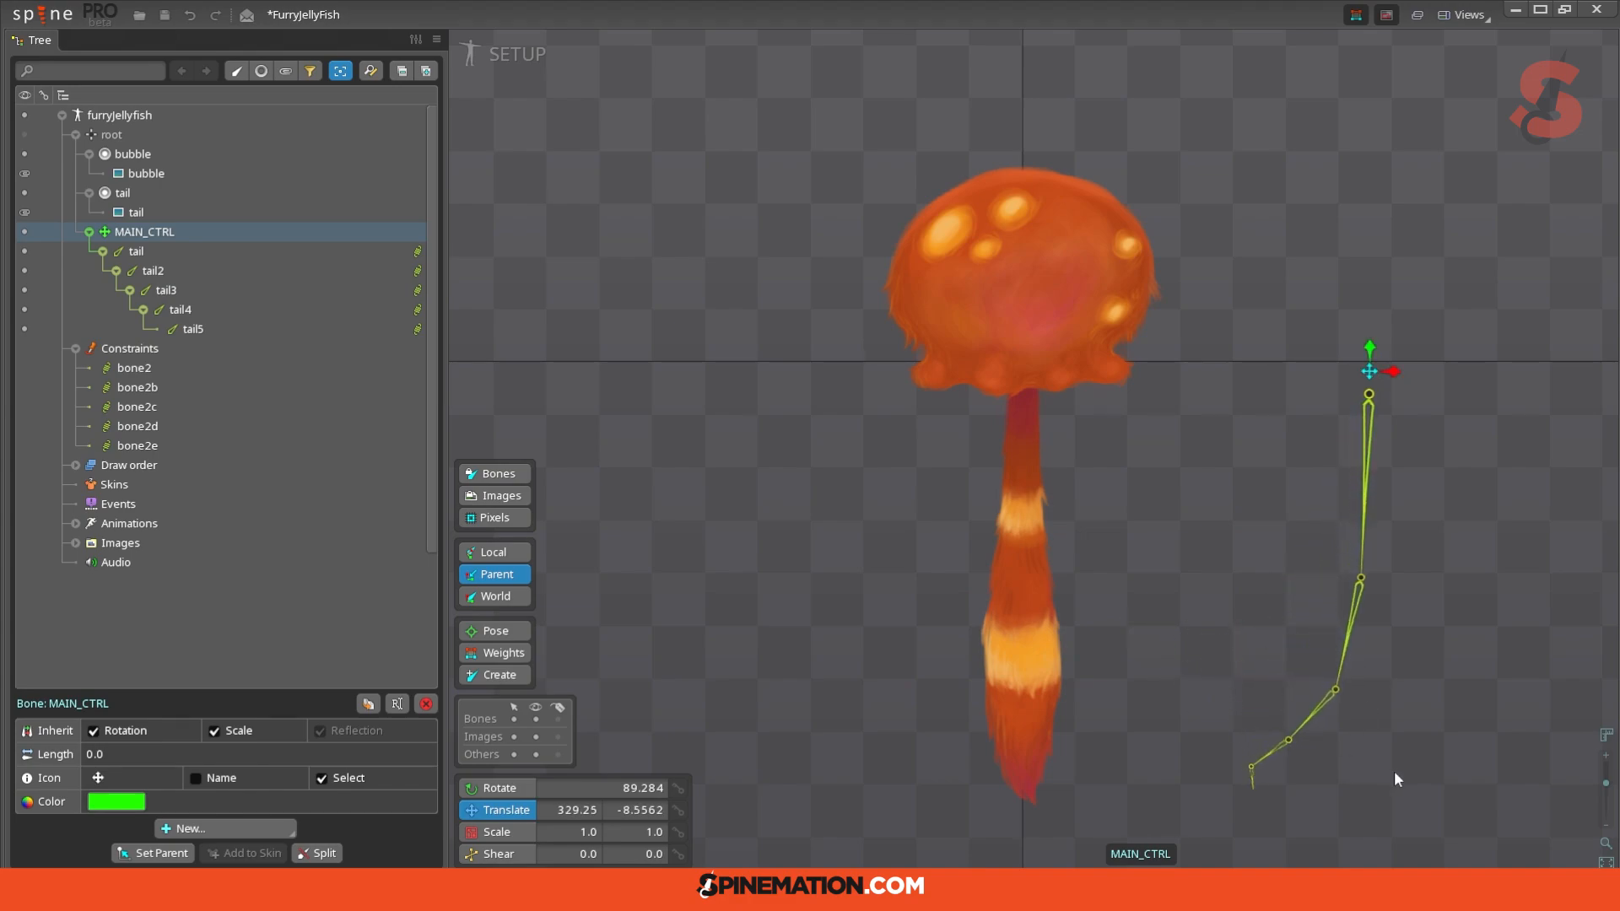
{"action": "key", "text": "ctrl+z"}
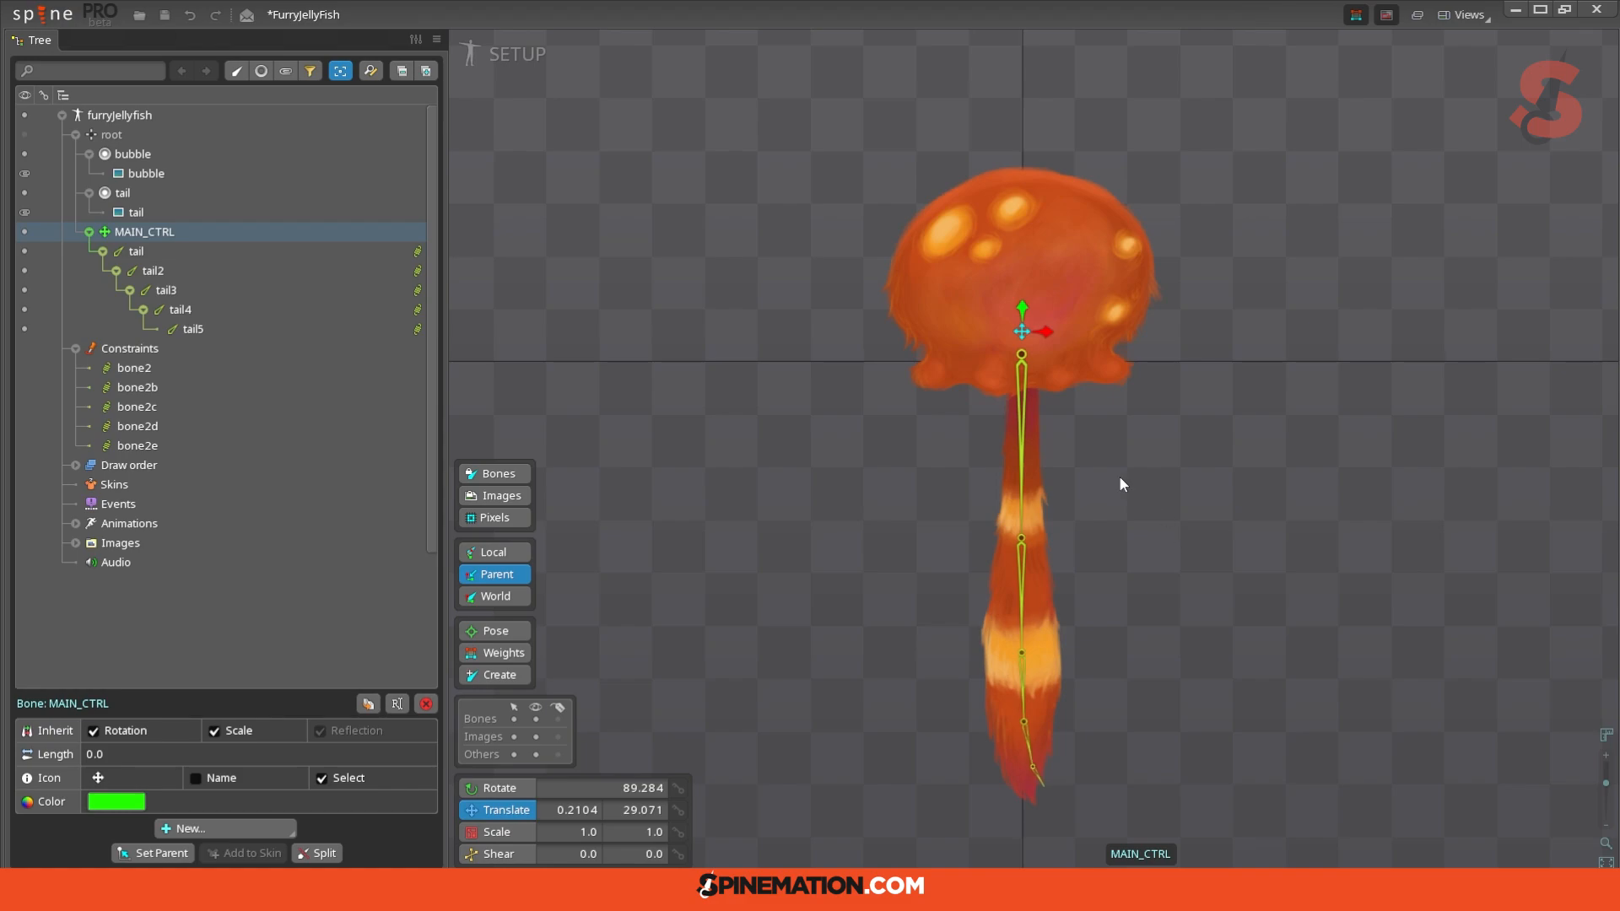
Step: Set Inertia back to 50 on tail2's physics constraint
{"action": "left_click", "coordinate": [1021, 743]}
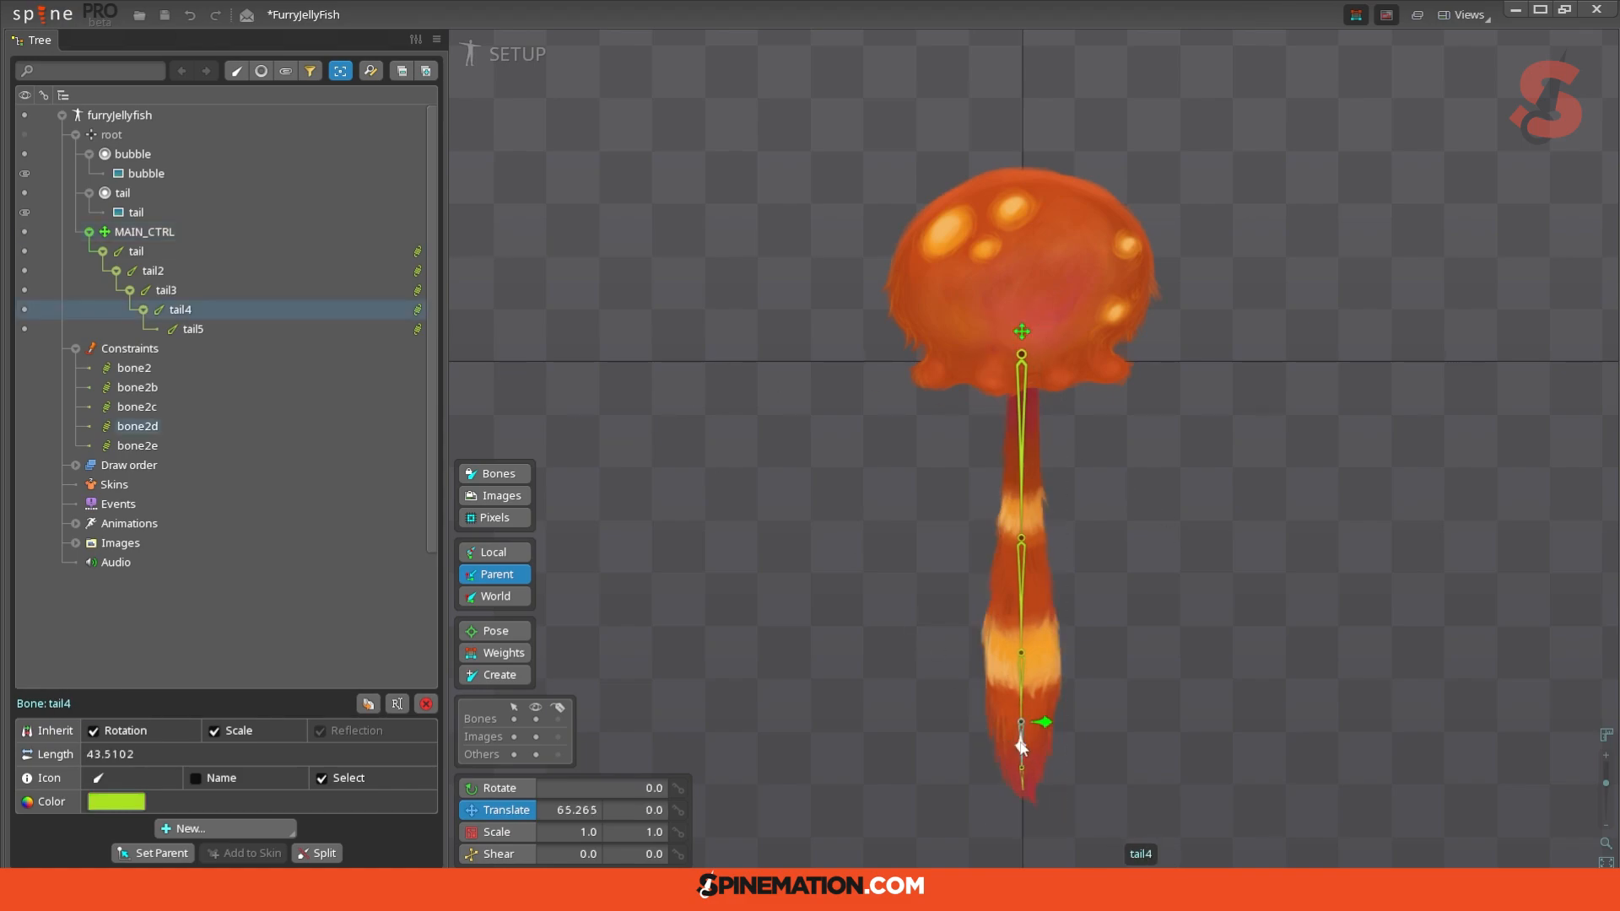
{"action": "left_click", "coordinate": [1026, 692], "text": "ctrl"}
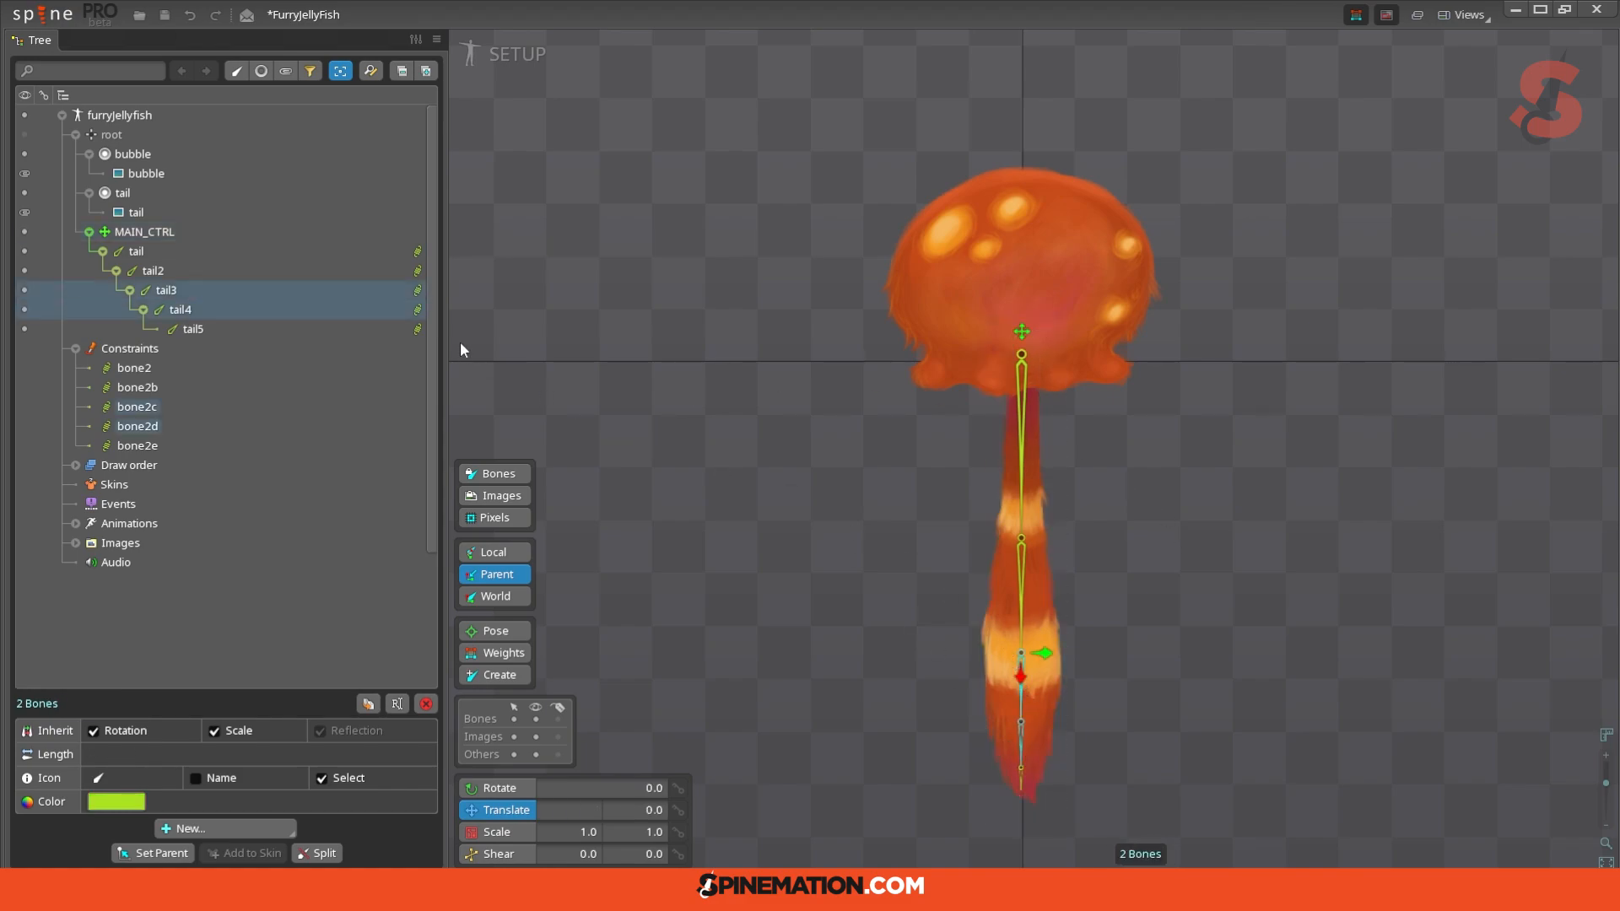
{"action": "left_click", "coordinate": [421, 289]}
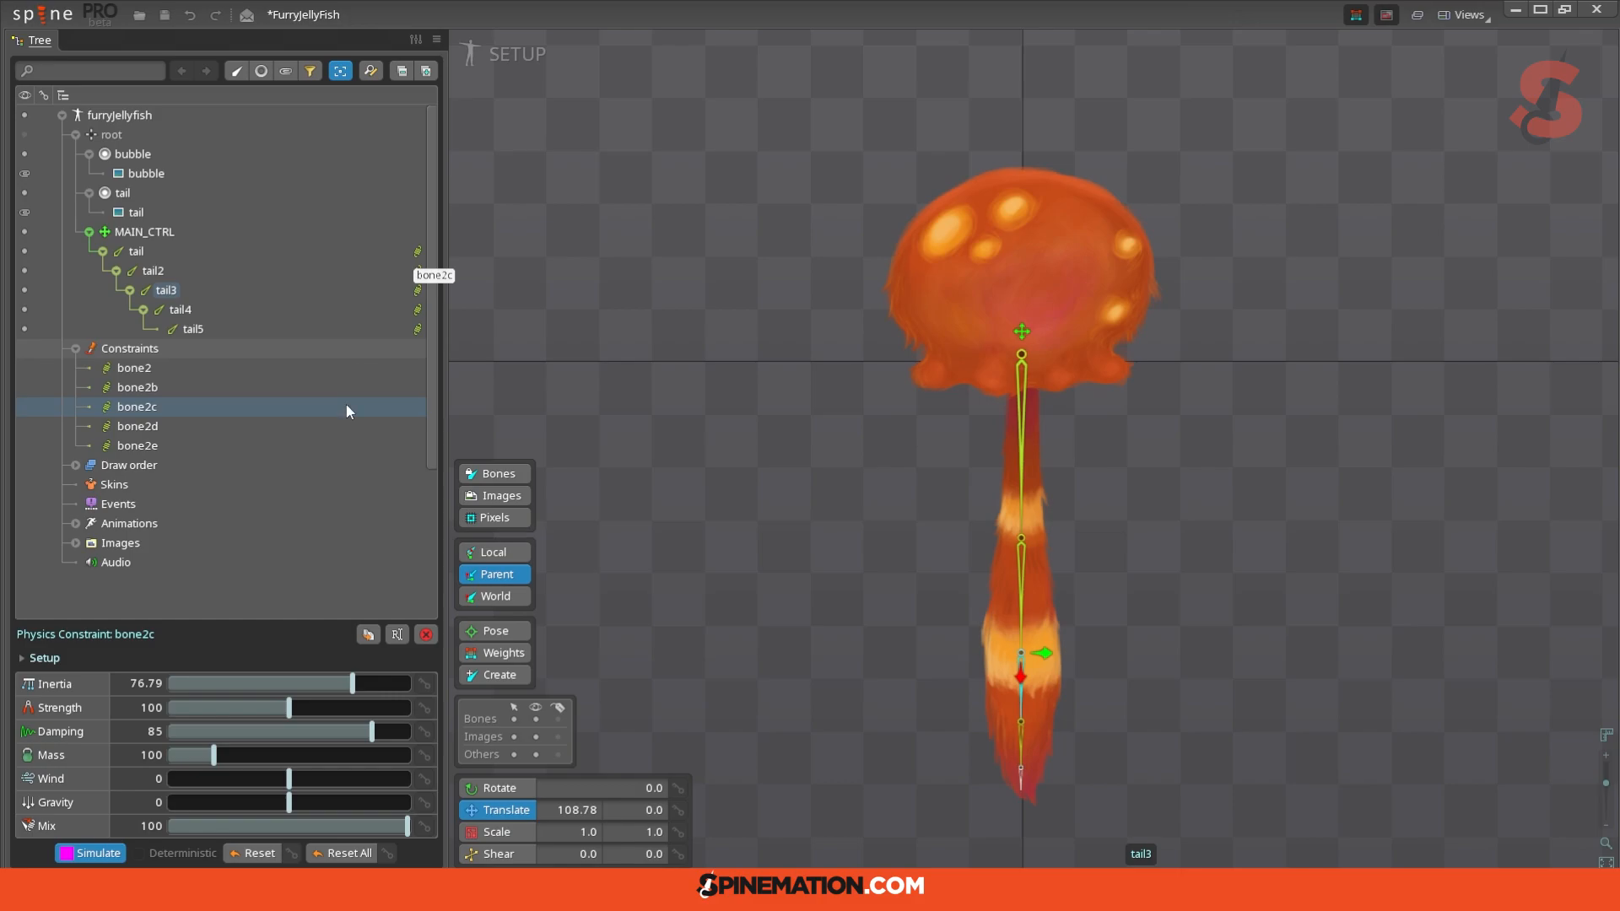
{"action": "left_click", "coordinate": [1021, 498]}
{"action": "left_click", "coordinate": [1036, 549]}
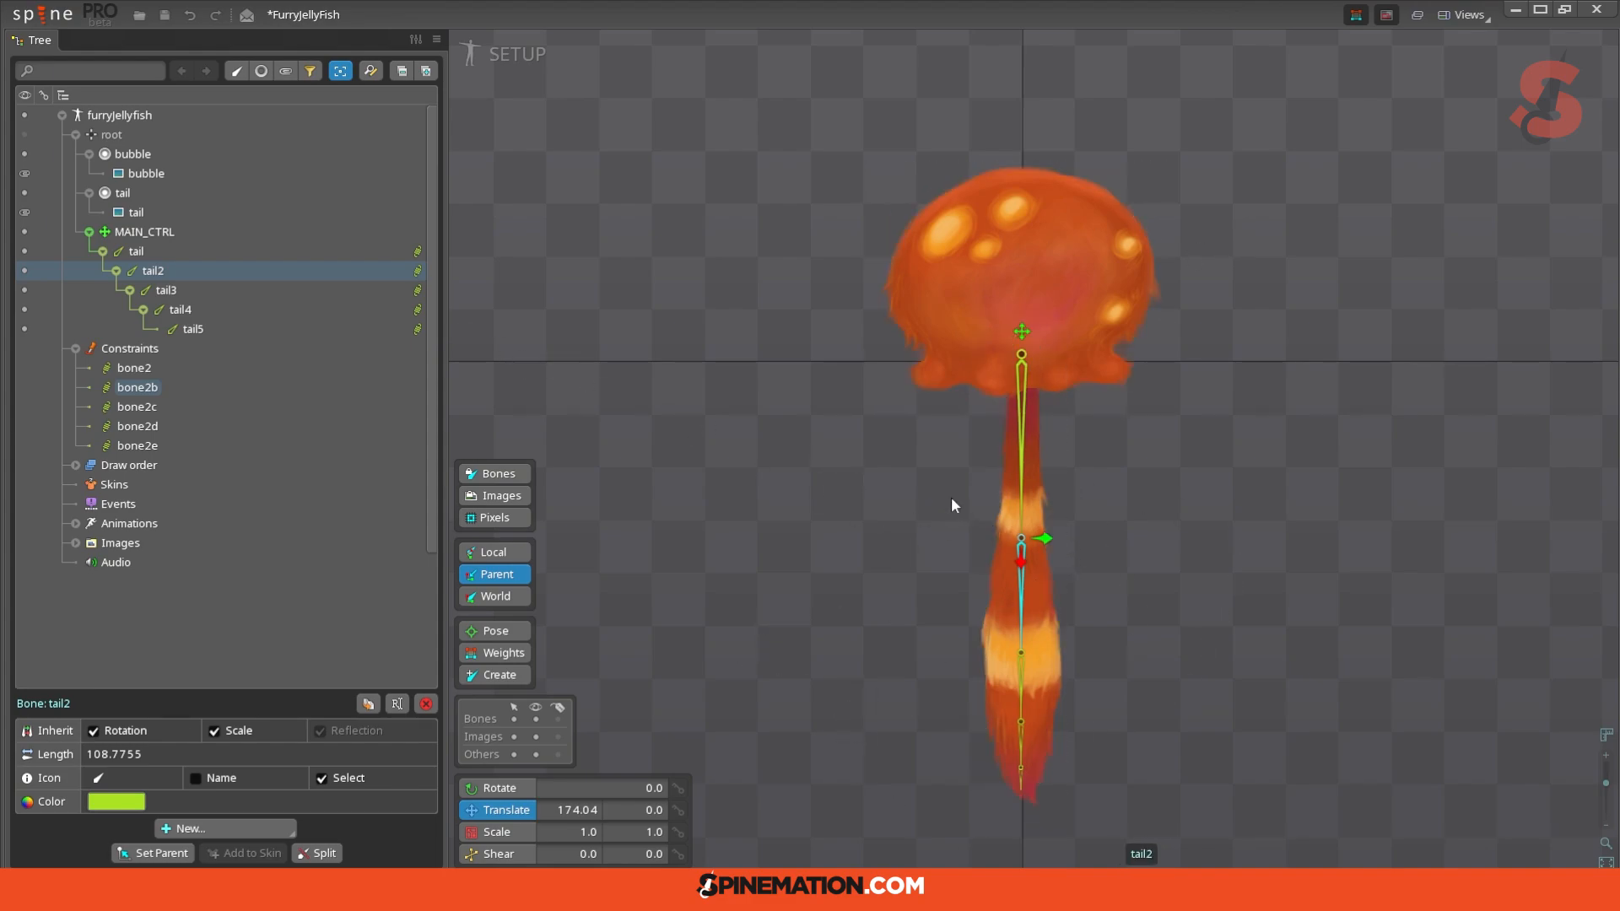
{"action": "left_click", "coordinate": [417, 271]}
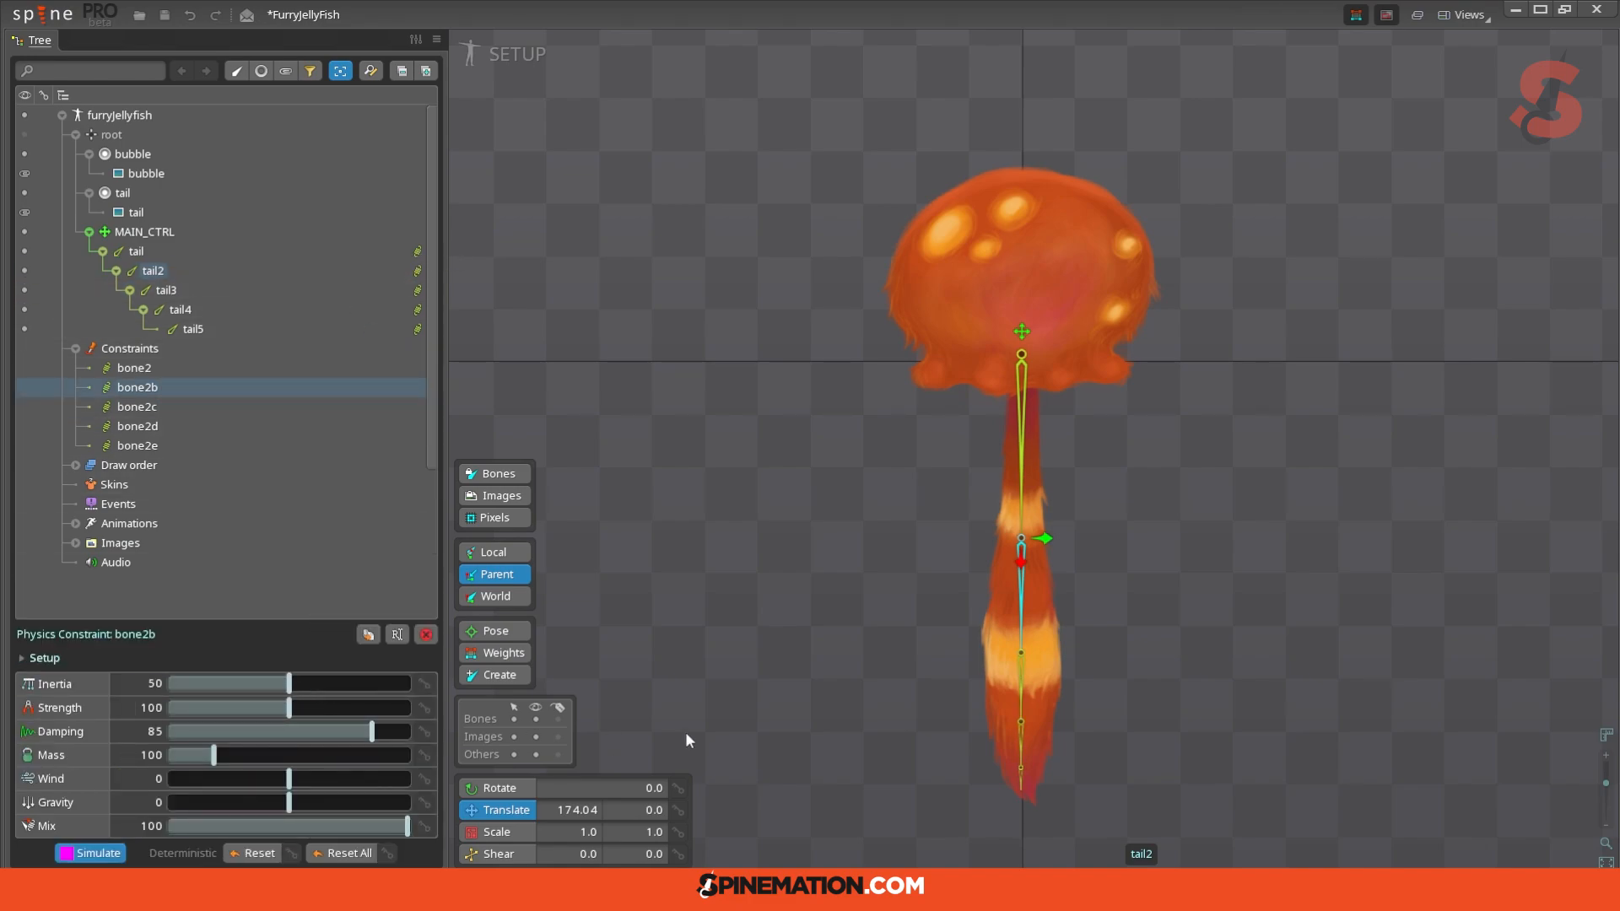
Step: Set Inertia to 50 on the physics constraints of tail3 and tail4
{"action": "left_click", "coordinate": [1019, 692]}
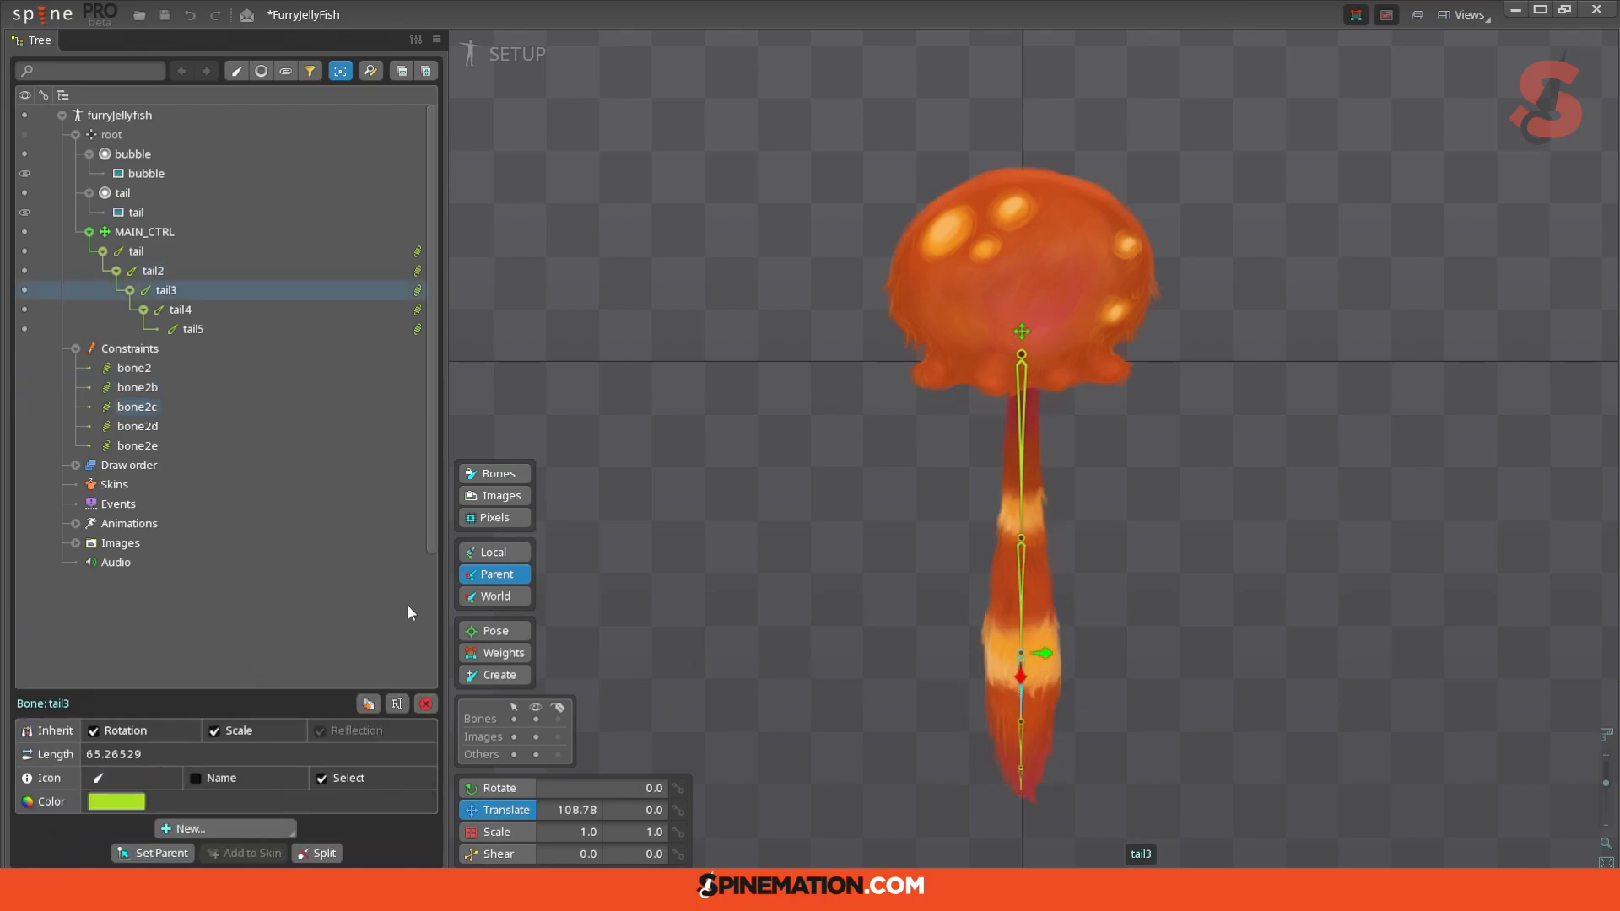
{"action": "left_click", "coordinate": [418, 291]}
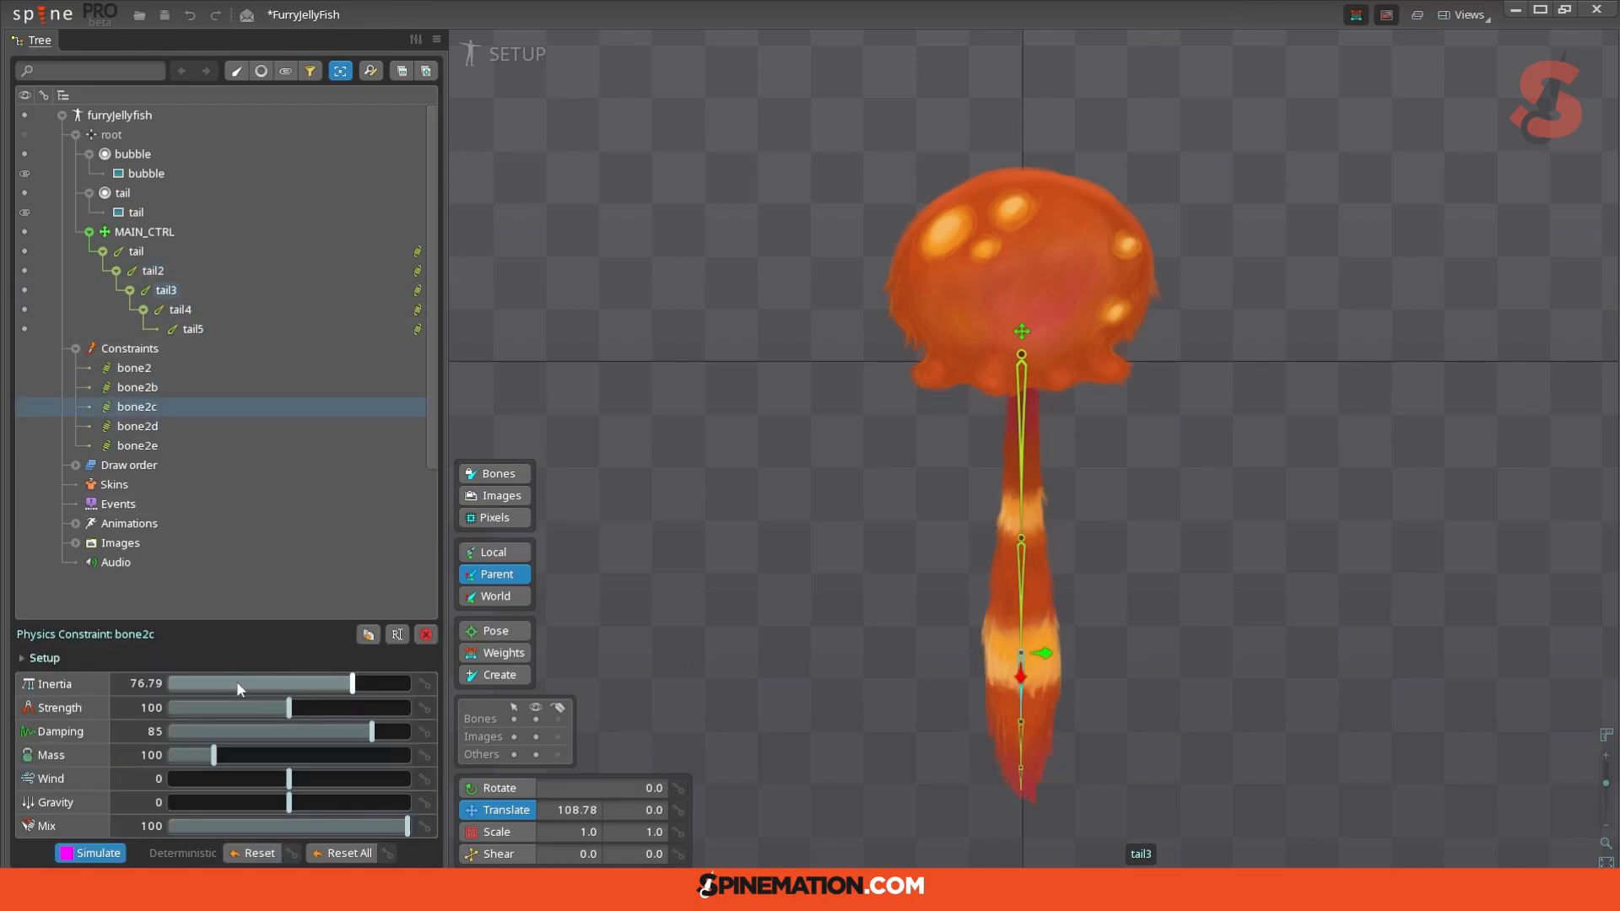
{"action": "left_click", "coordinate": [148, 684]}
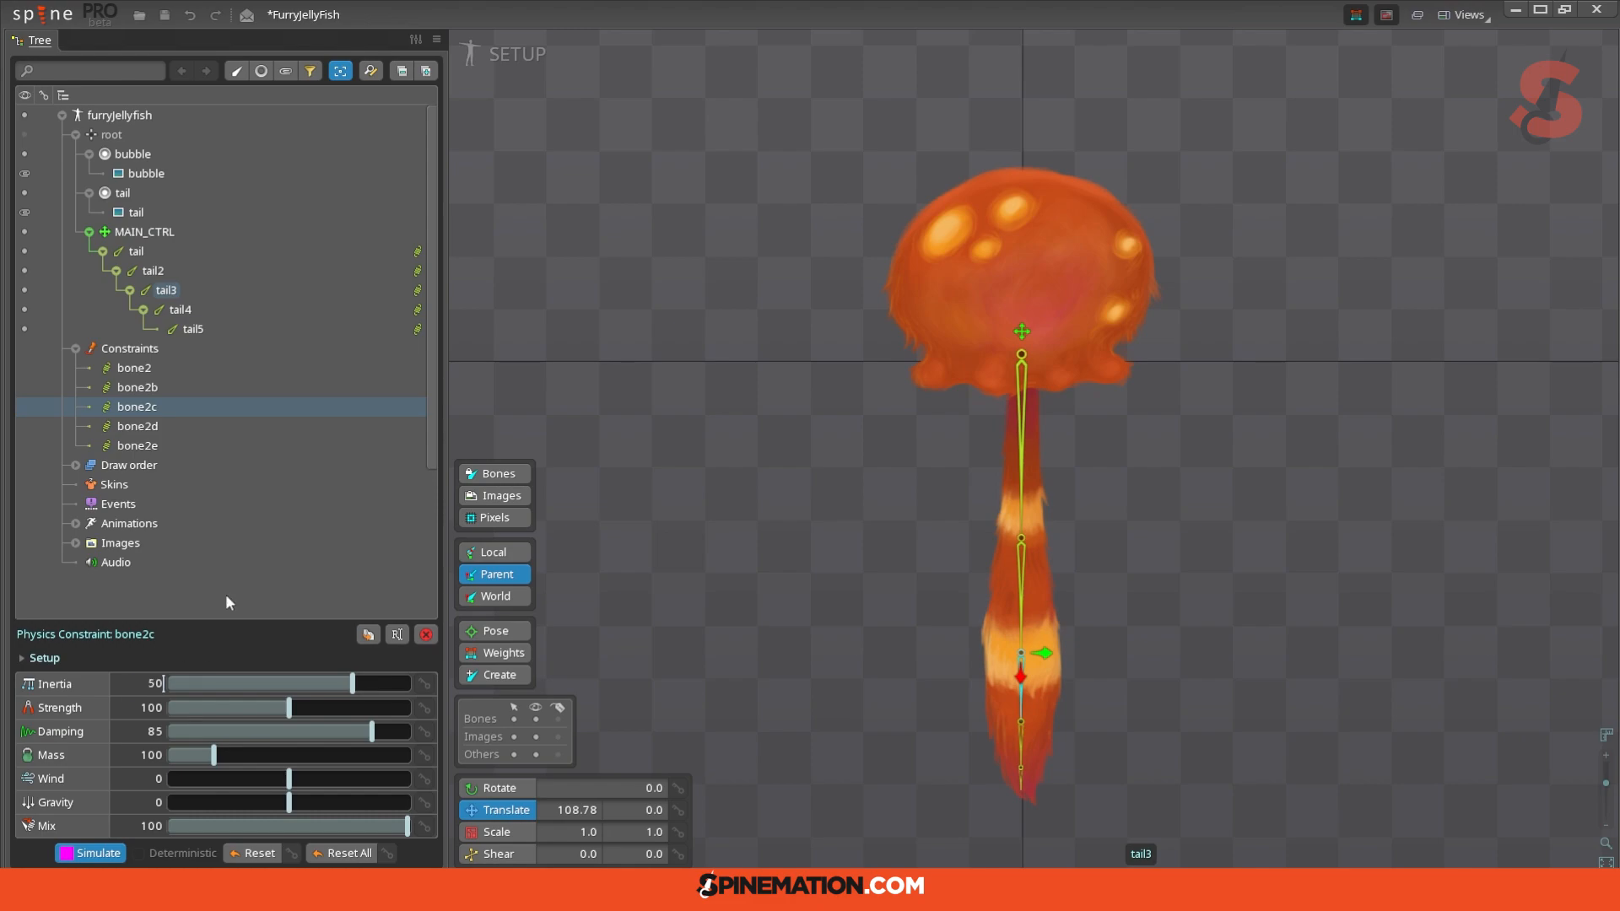
{"action": "left_click", "coordinate": [1021, 742]}
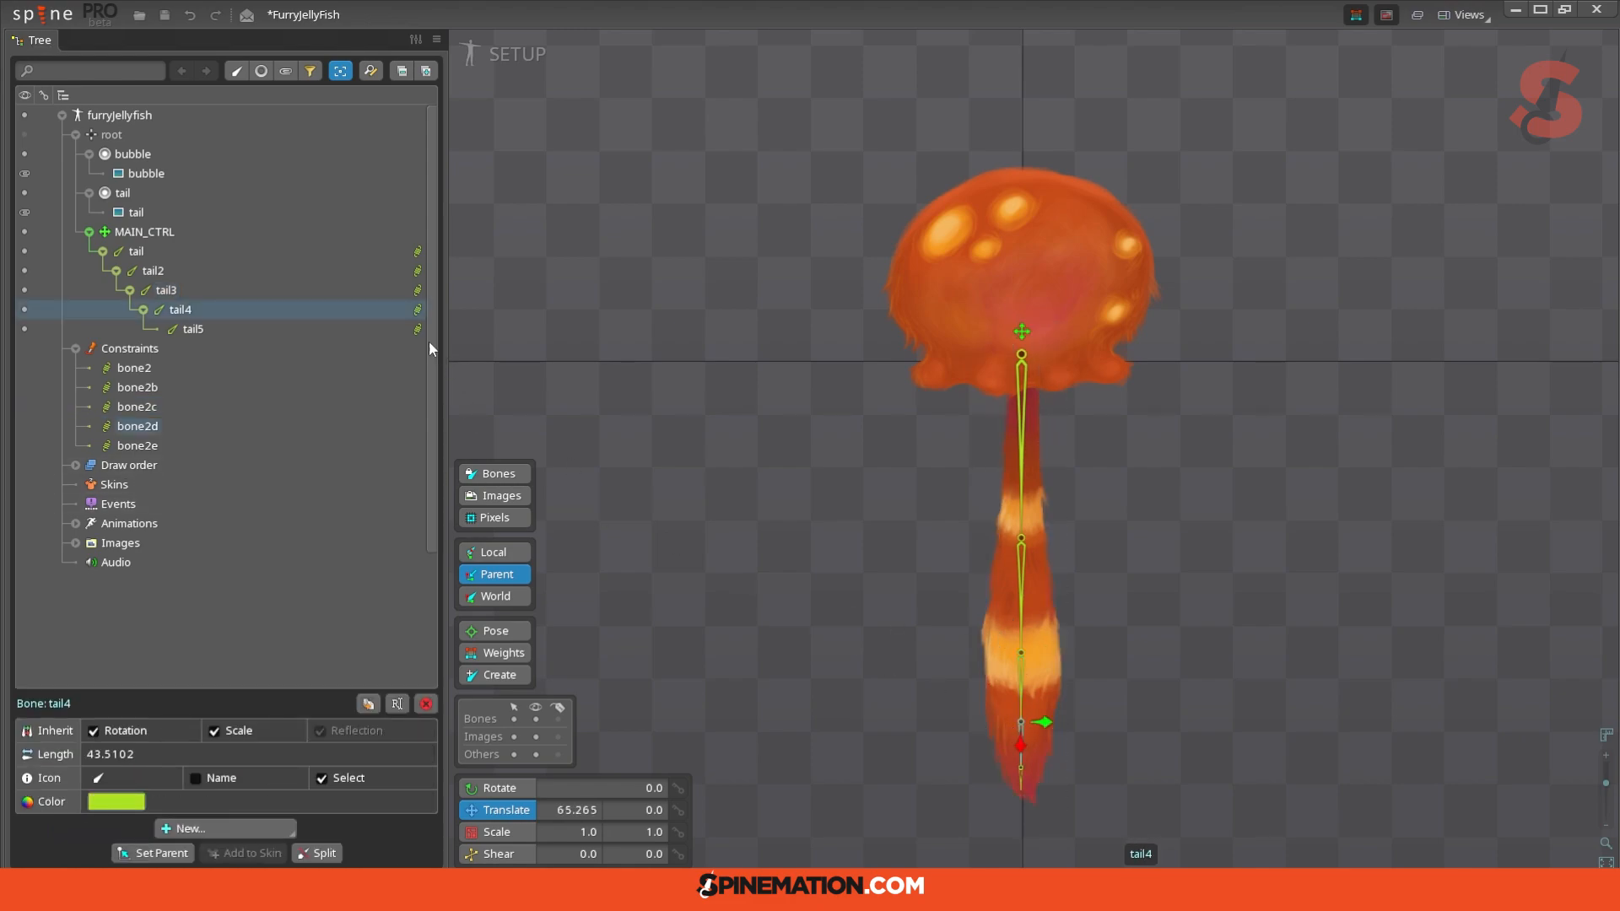
{"action": "left_click", "coordinate": [372, 426]}
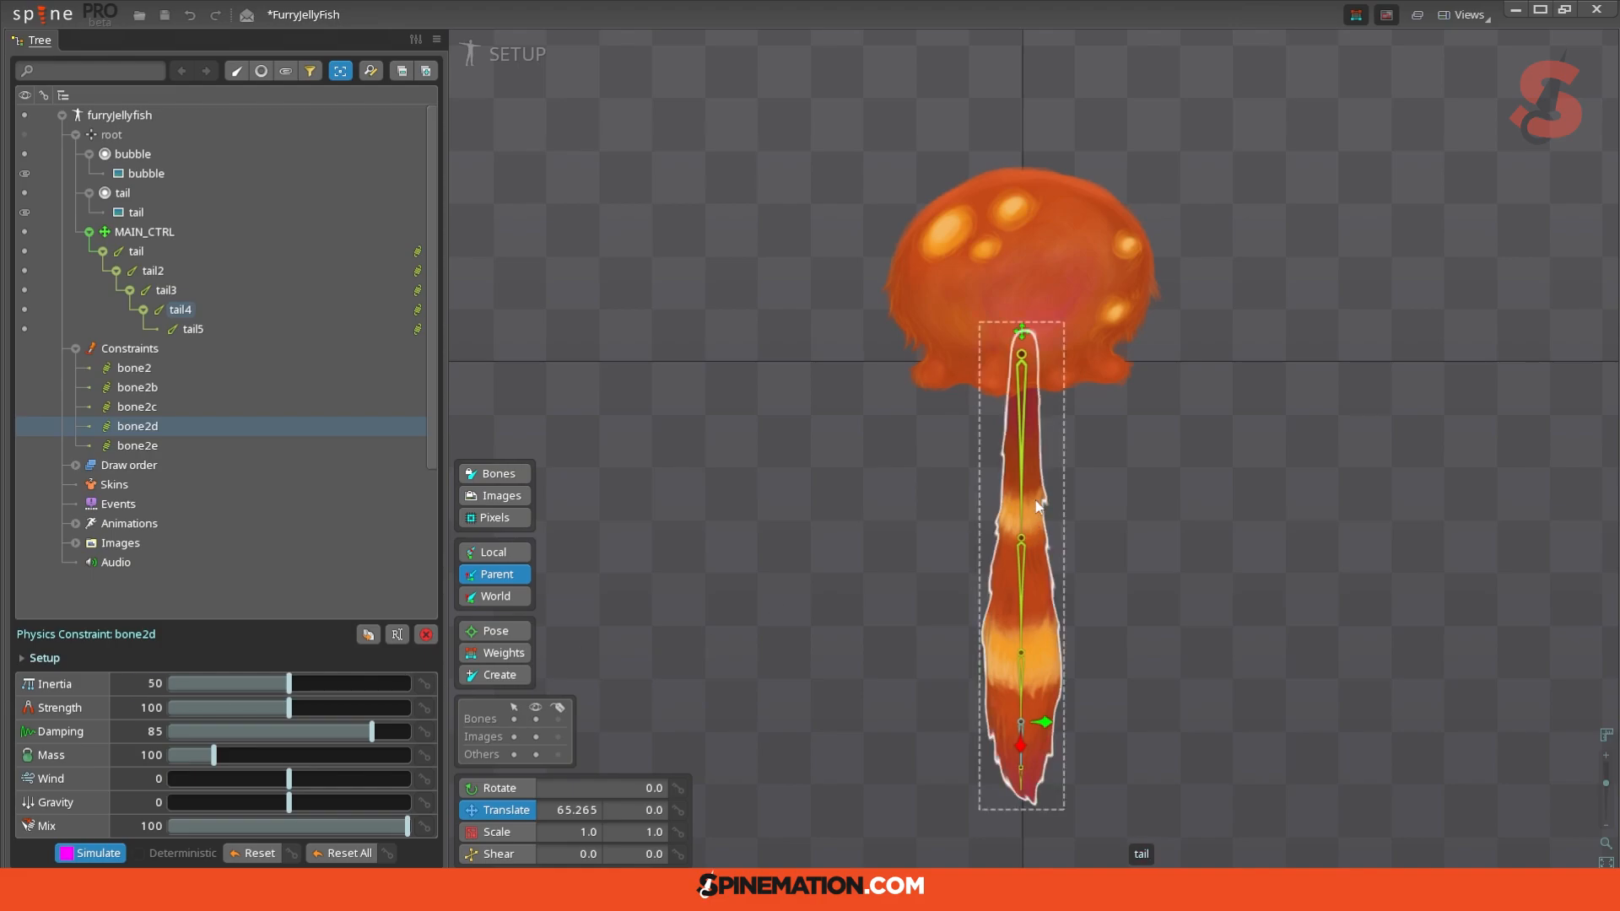
Step: Test the uniform tail inertia by repeatedly moving MAIN_CTRL away from the jellyfish, undoing each move
{"action": "left_click", "coordinate": [1023, 331]}
{"action": "mouse_move", "coordinate": [1023, 331]}
{"action": "left_mouse_down"}
{"action": "mouse_move", "coordinate": [806, 333]}
{"action": "mouse_move", "coordinate": [1169, 342]}
{"action": "mouse_move", "coordinate": [1023, 333]}
{"action": "left_mouse_up"}
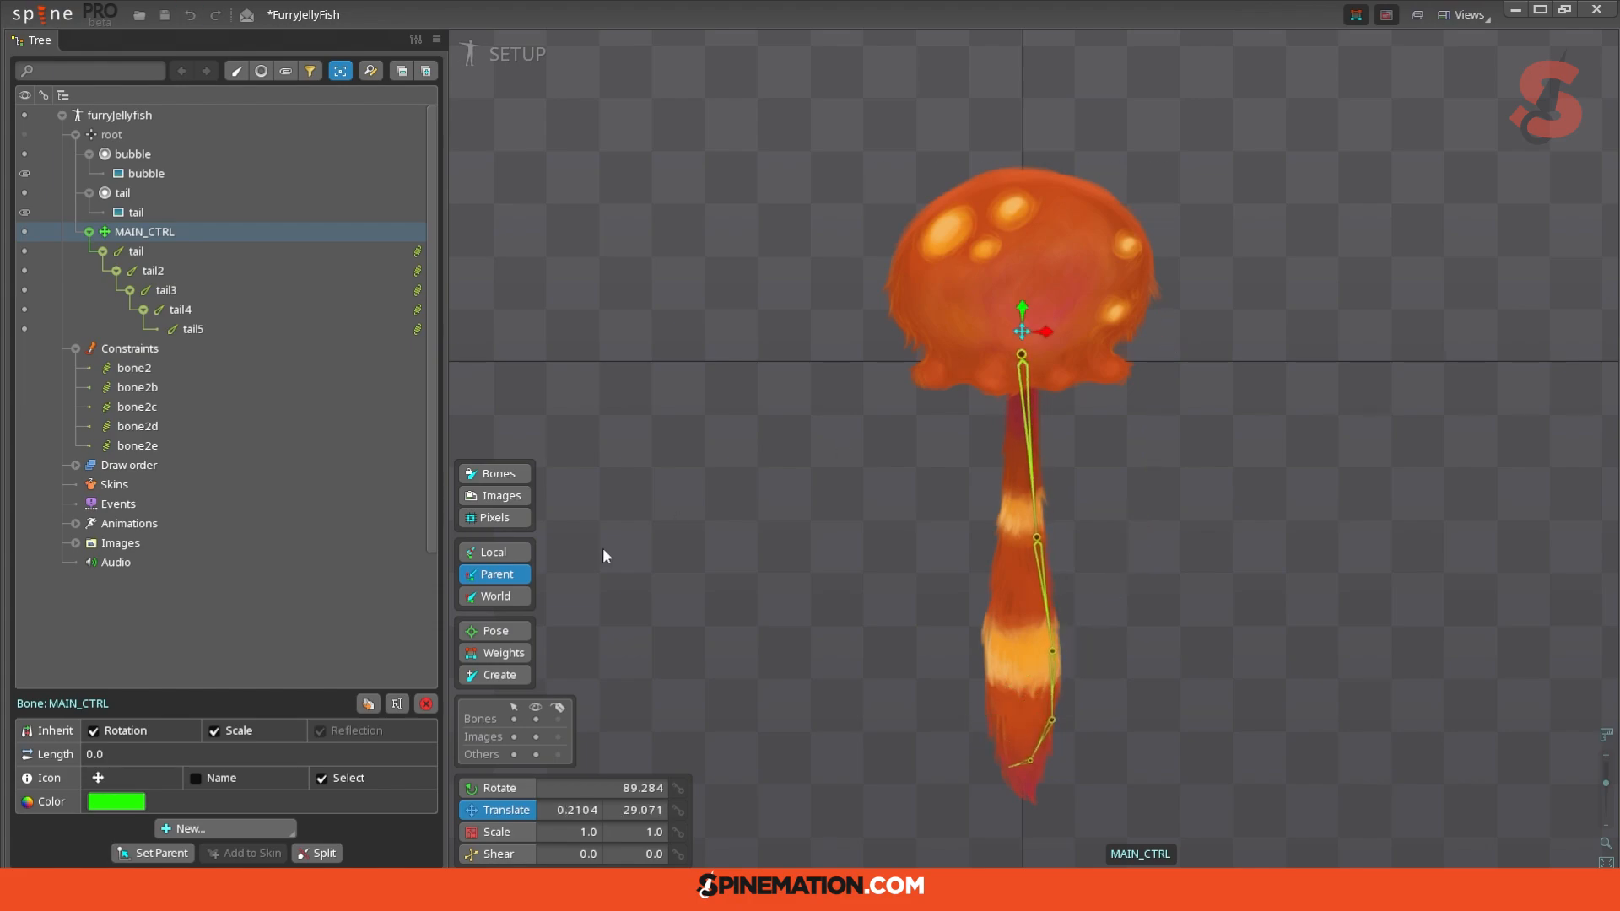
{"action": "left_click", "coordinate": [417, 252]}
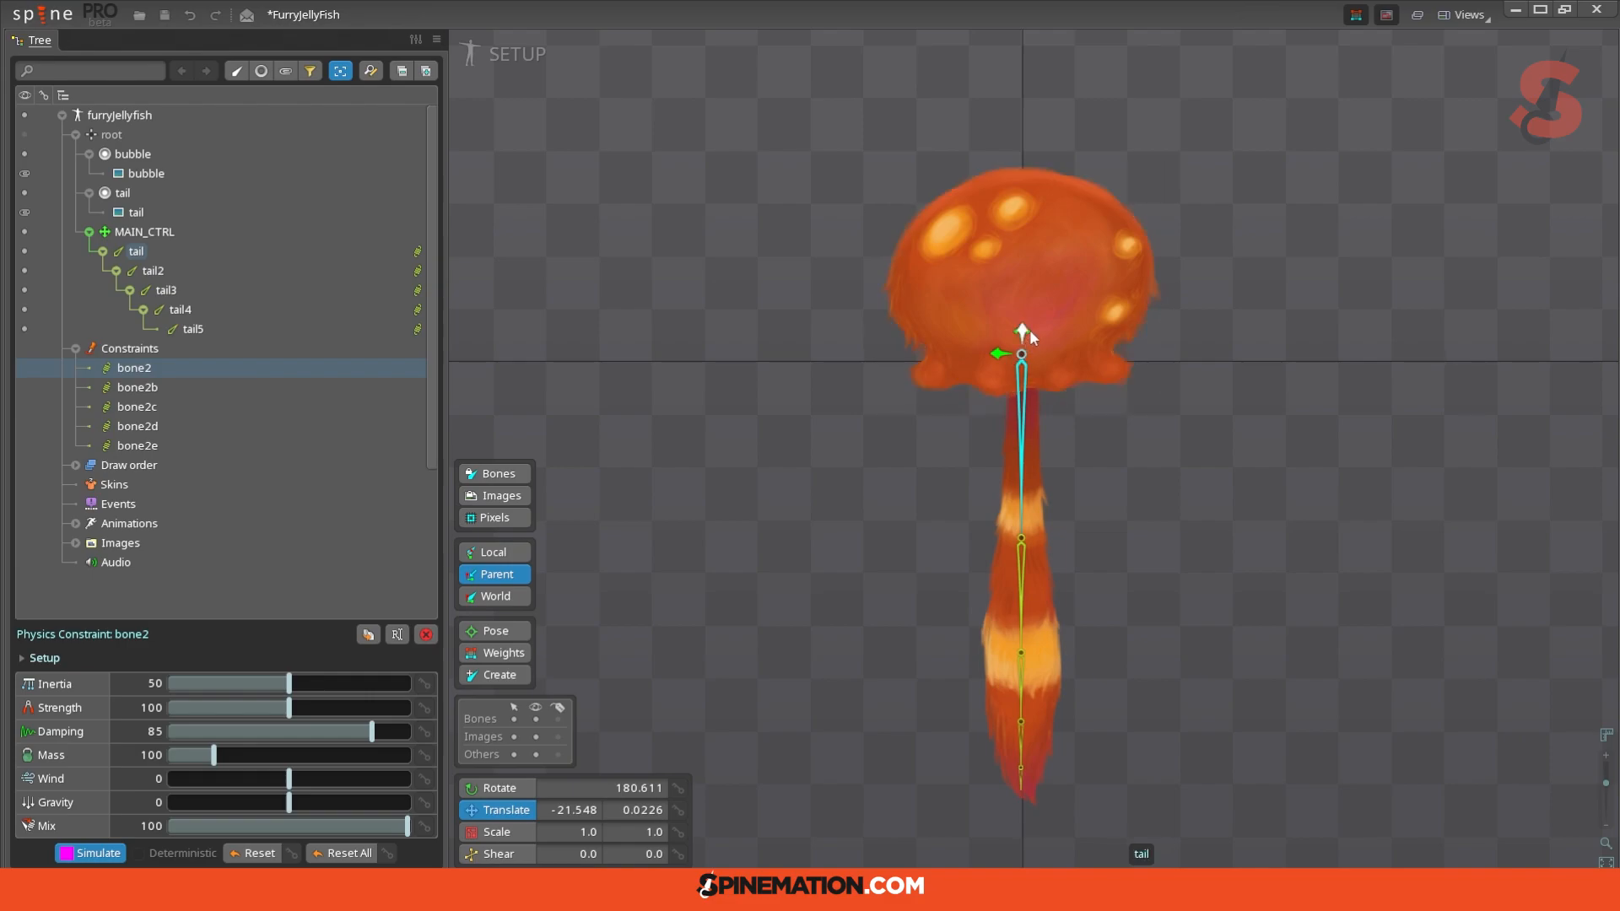
{"action": "left_click", "coordinate": [1022, 408]}
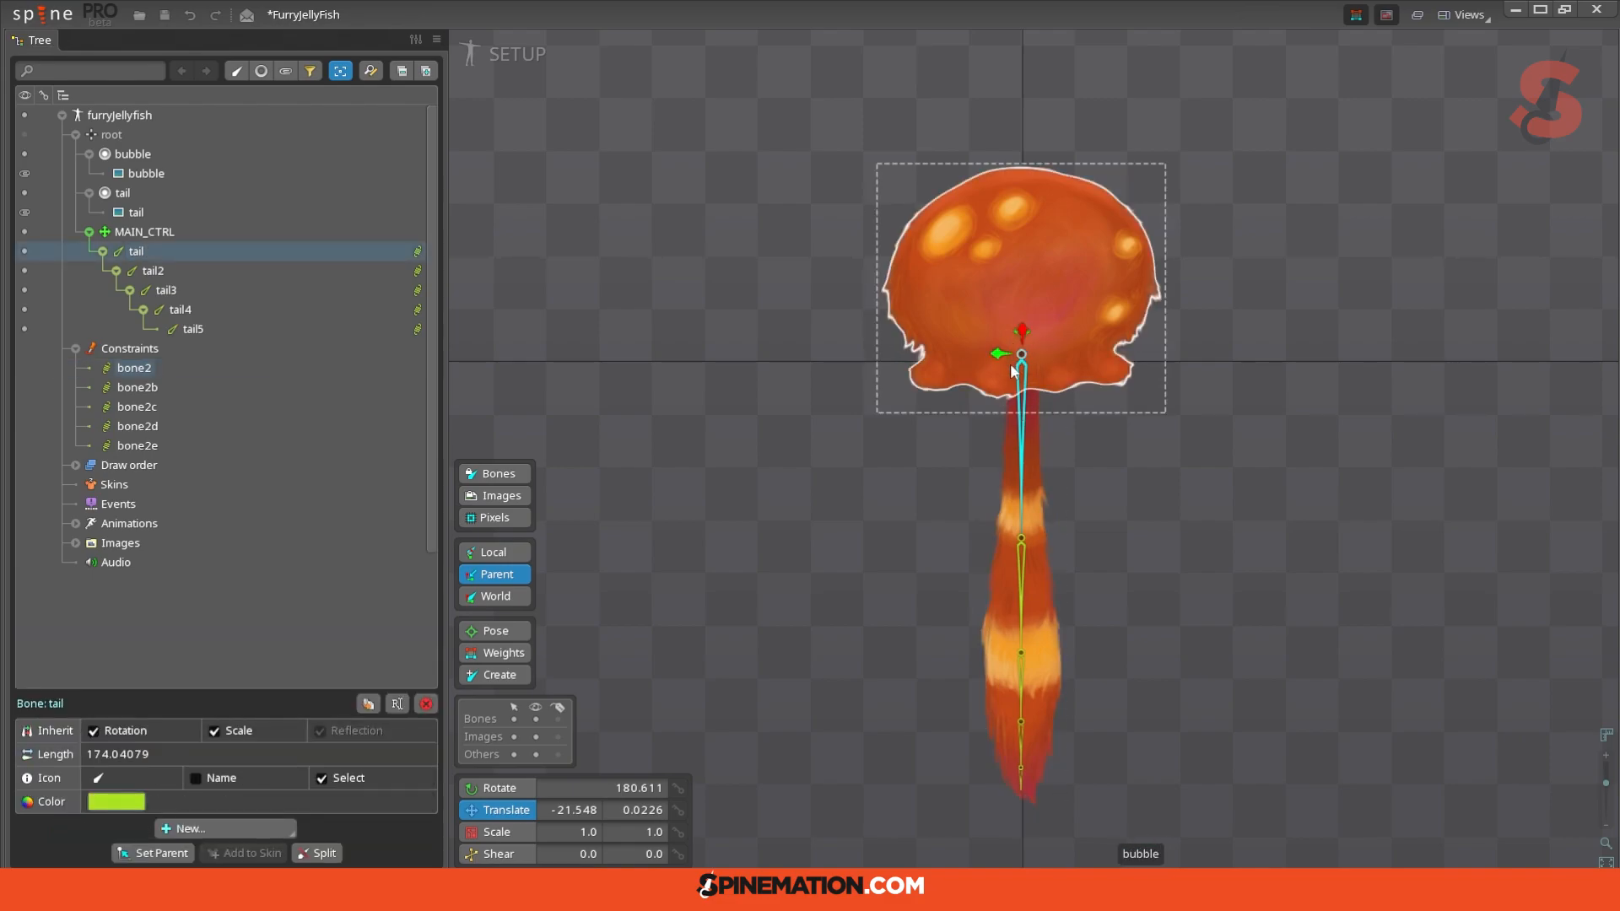
{"action": "left_click_drag", "start_coordinate": [1022, 353], "coordinate": [588, 363]}
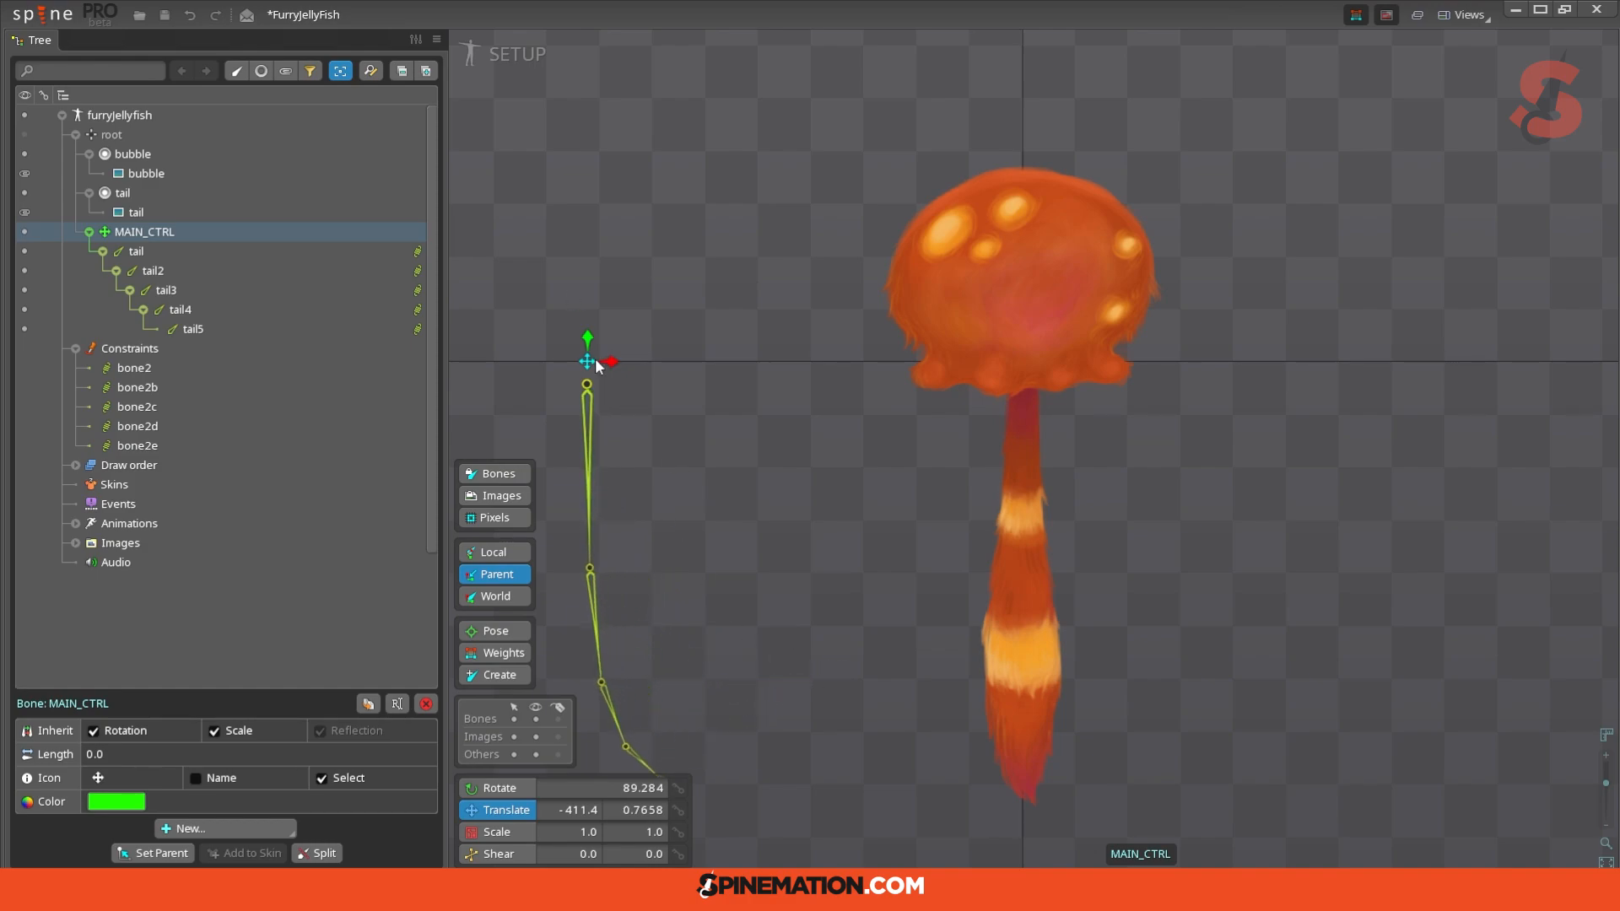
{"action": "key", "text": "ctrl+z"}
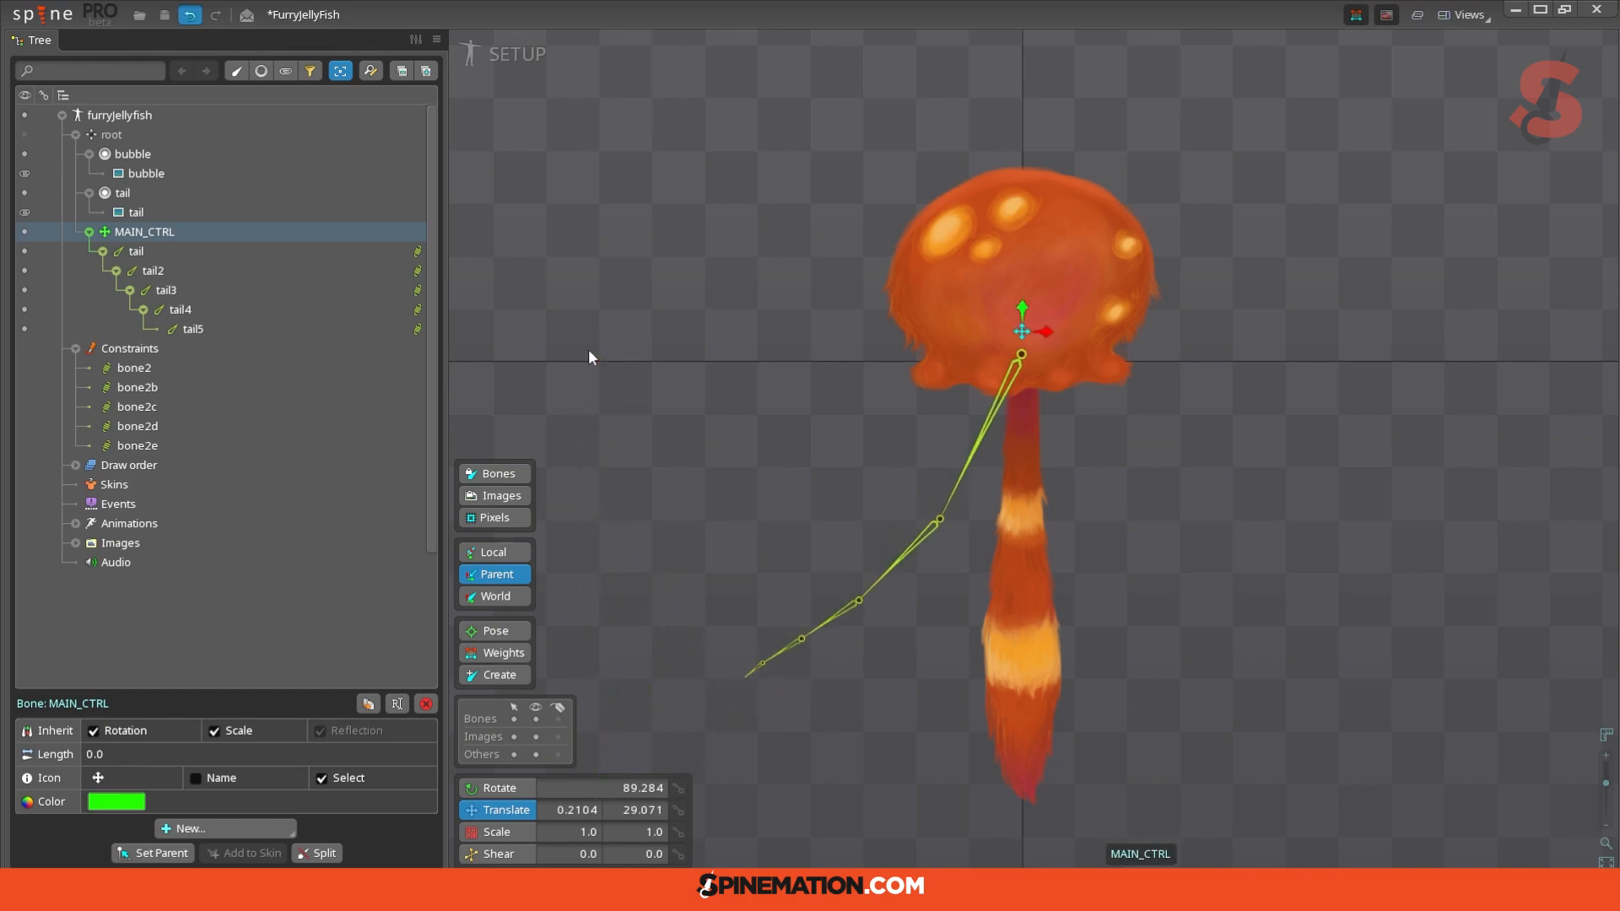
{"action": "left_click_drag", "start_coordinate": [1021, 331], "coordinate": [536, 323]}
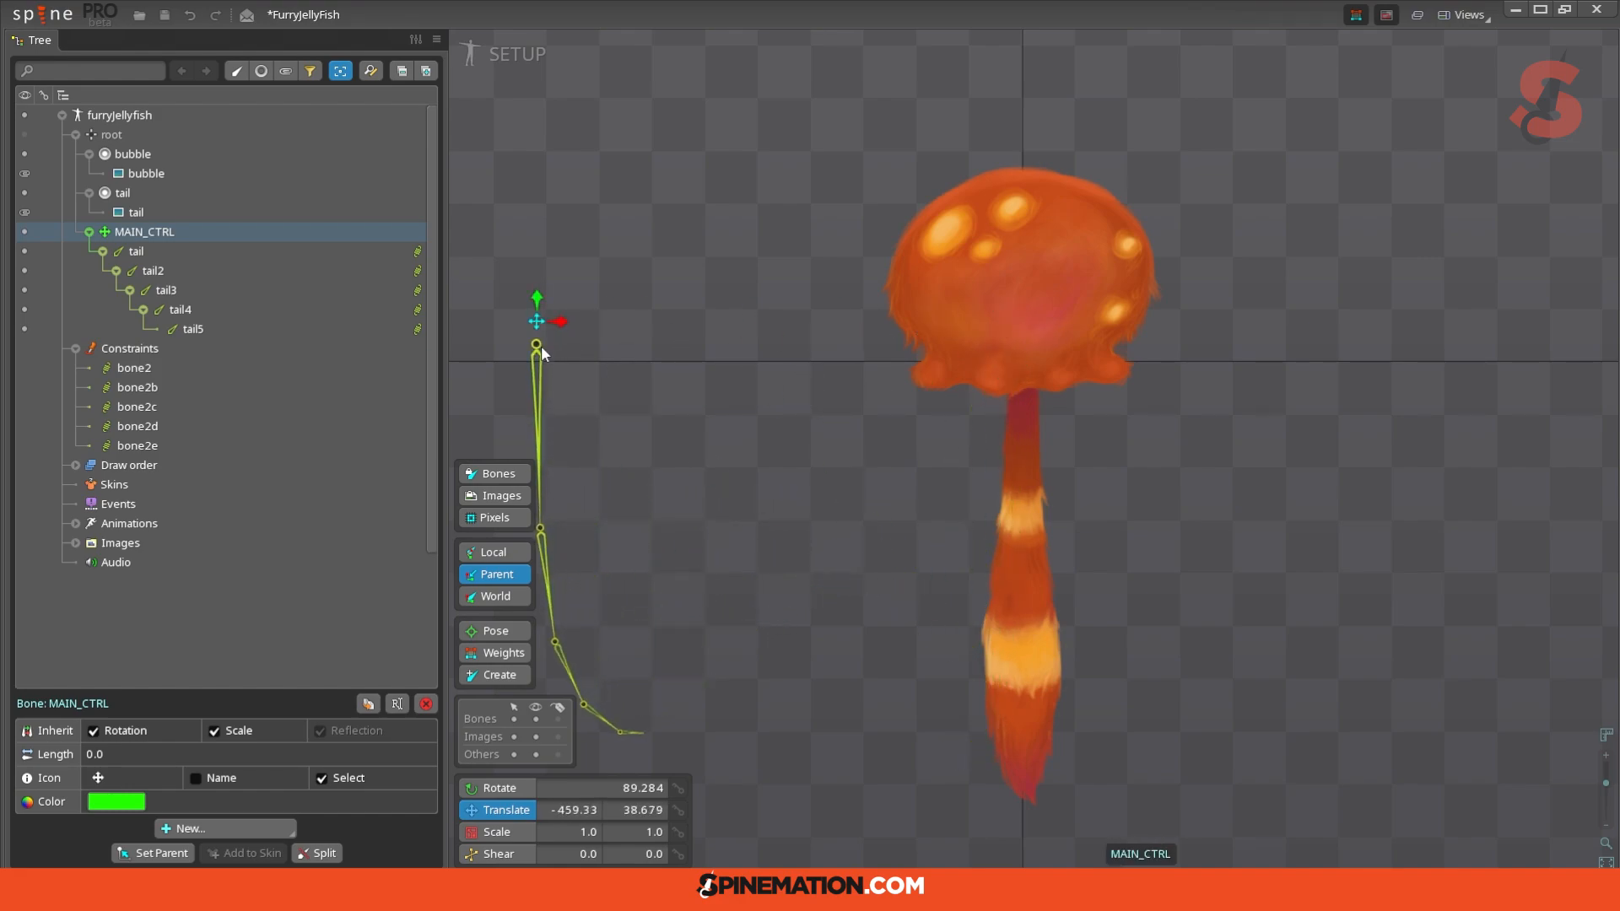
{"action": "key", "text": "ctrl+z"}
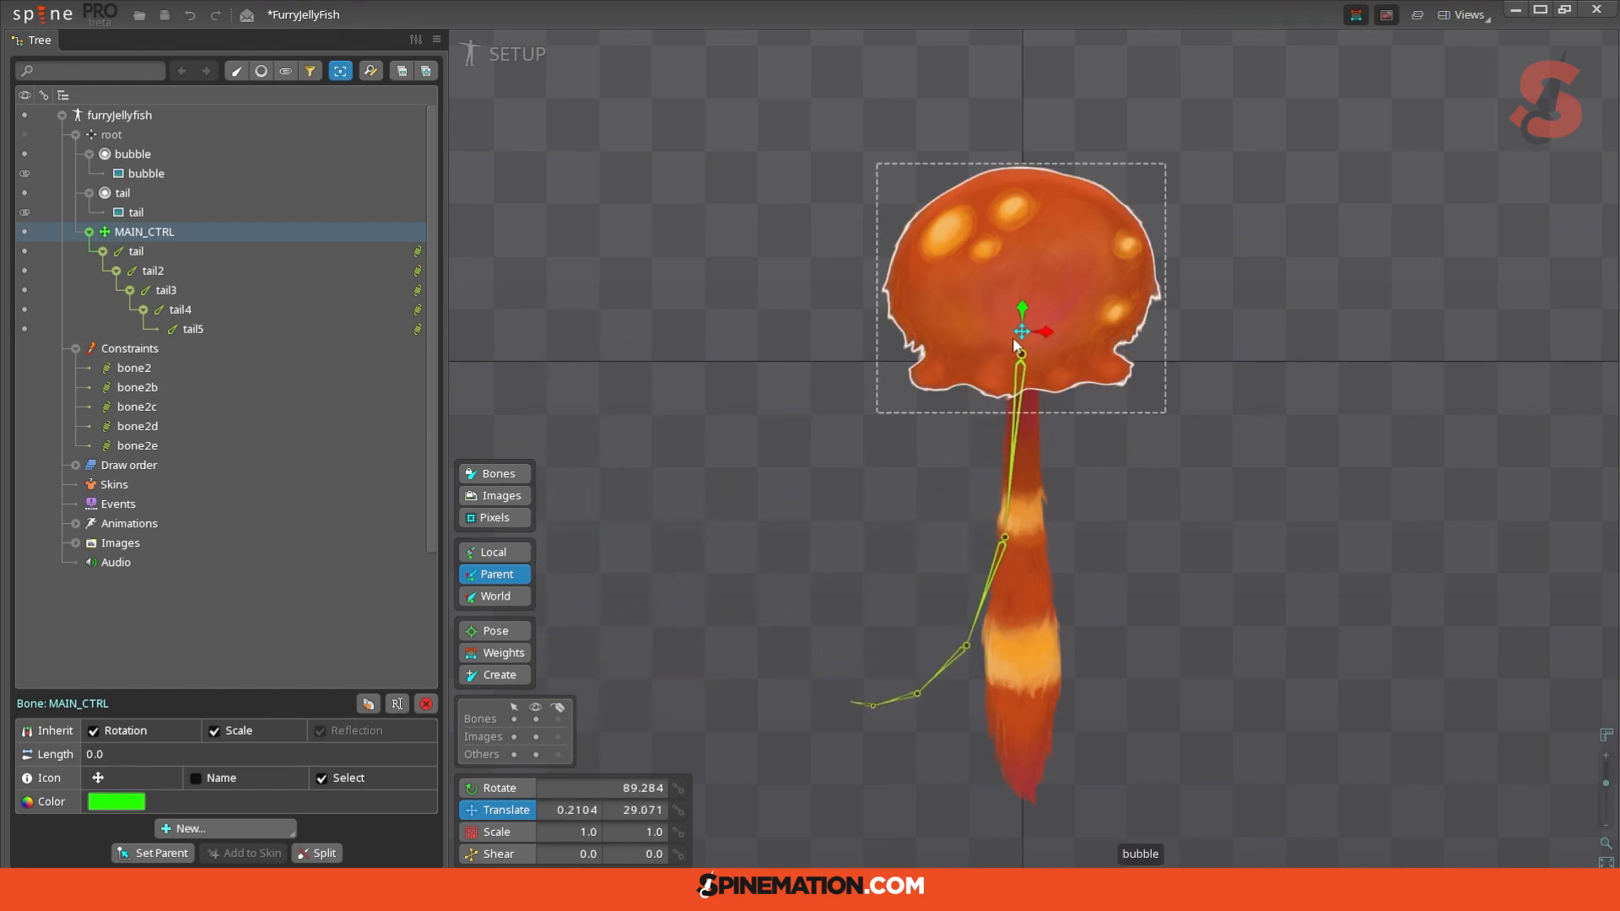
{"action": "left_click_drag", "start_coordinate": [1016, 332], "coordinate": [566, 327]}
{"action": "key", "text": "ctrl+z"}
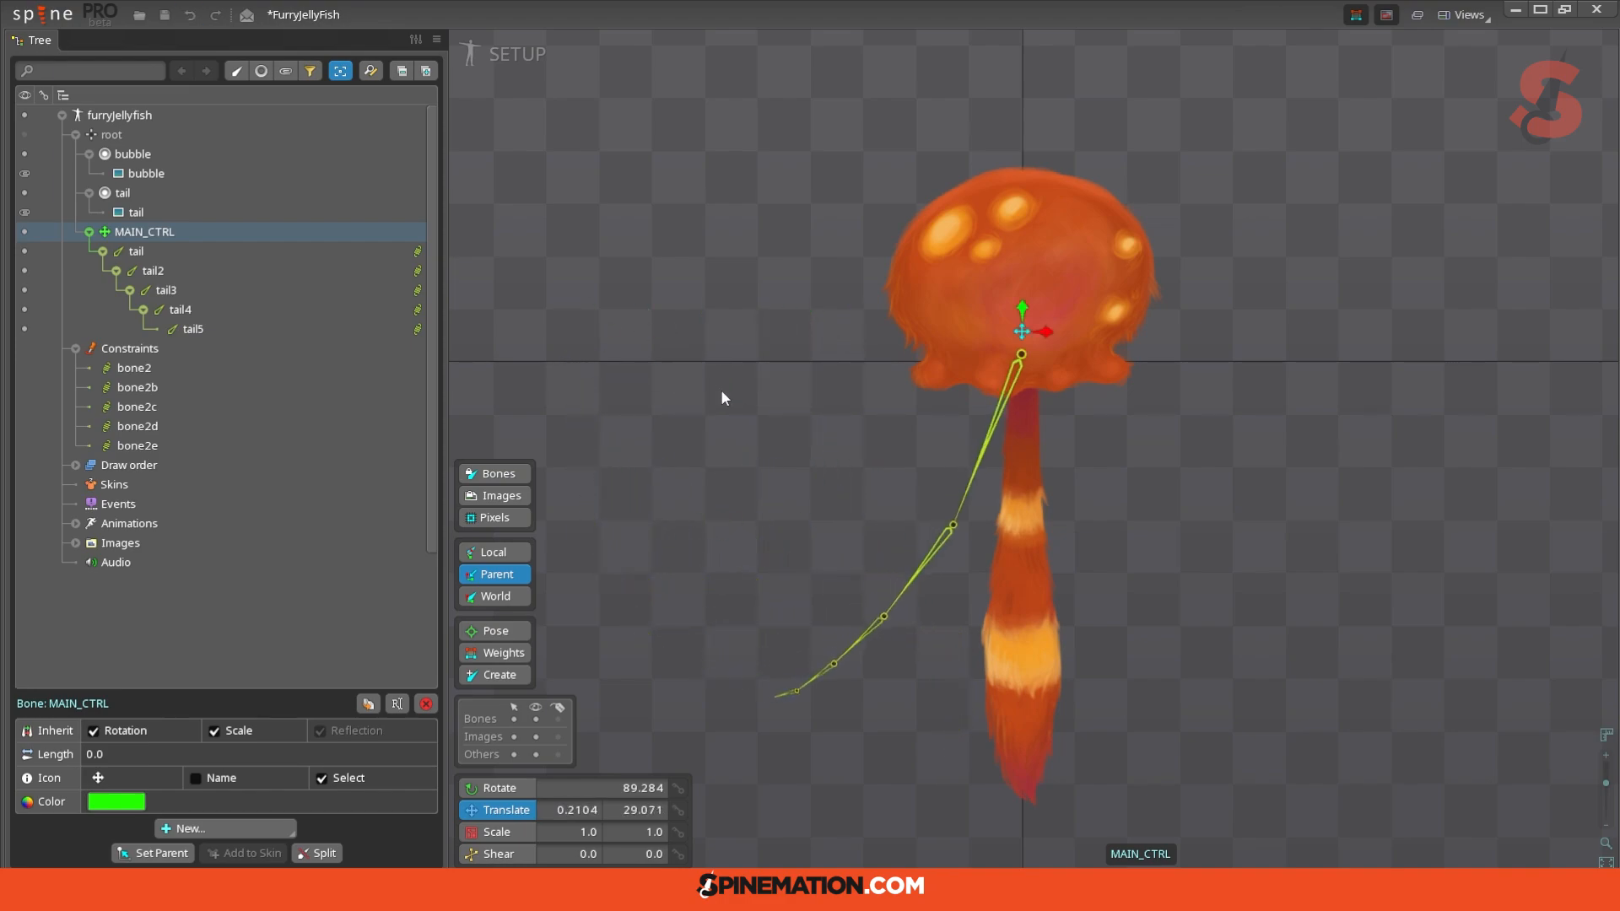
{"action": "left_click_drag", "start_coordinate": [1022, 332], "coordinate": [658, 336]}
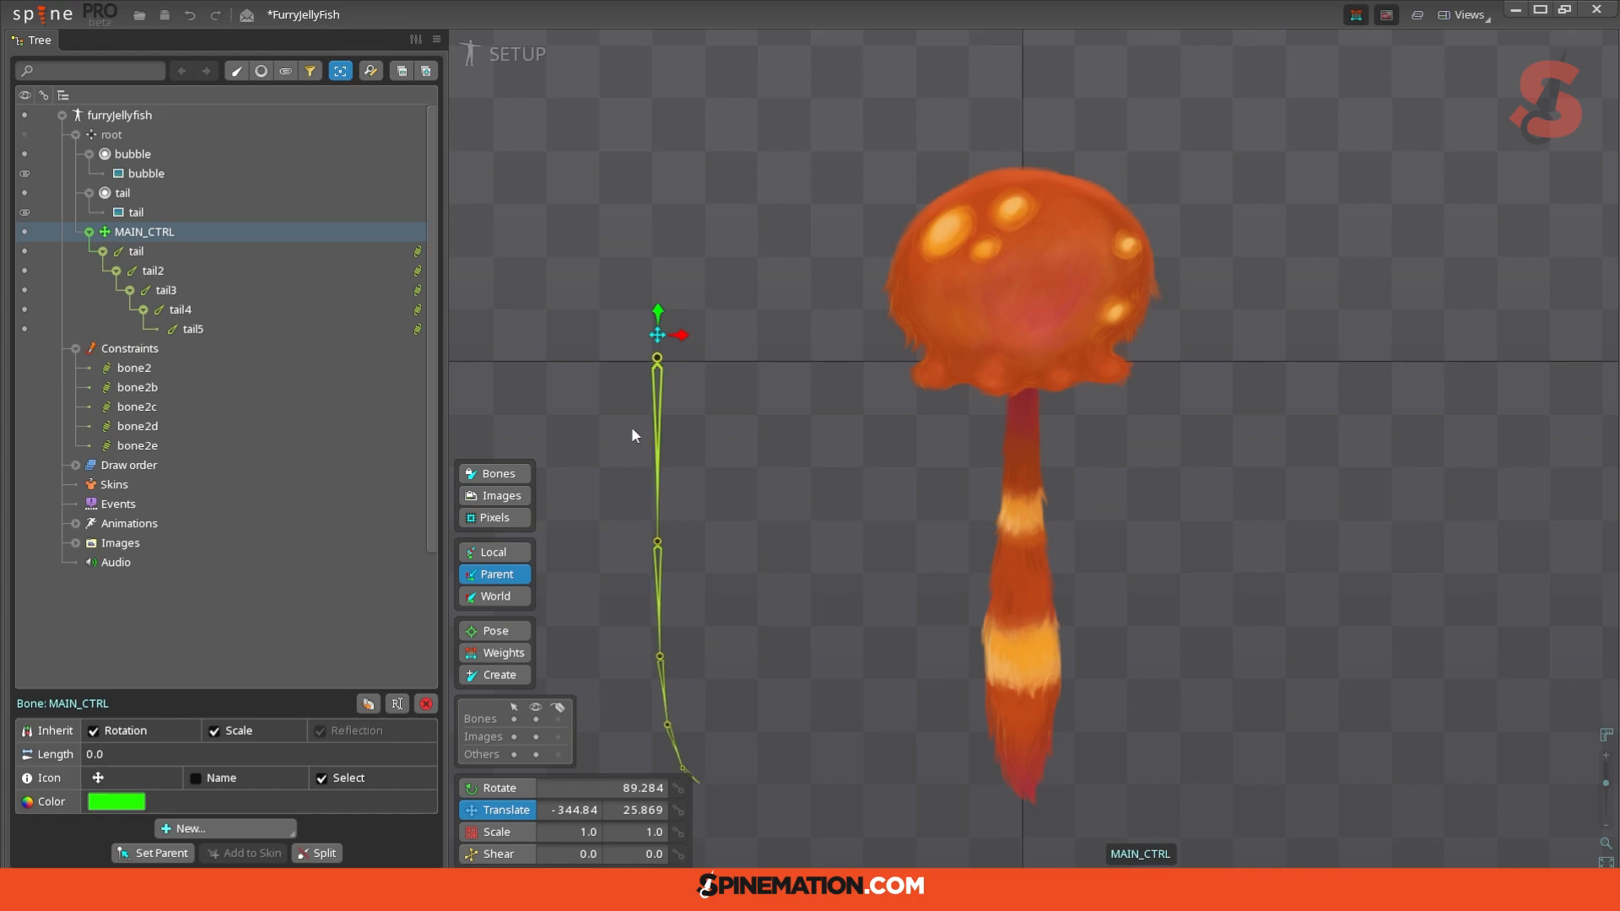
{"action": "key", "text": "ctrl+z"}
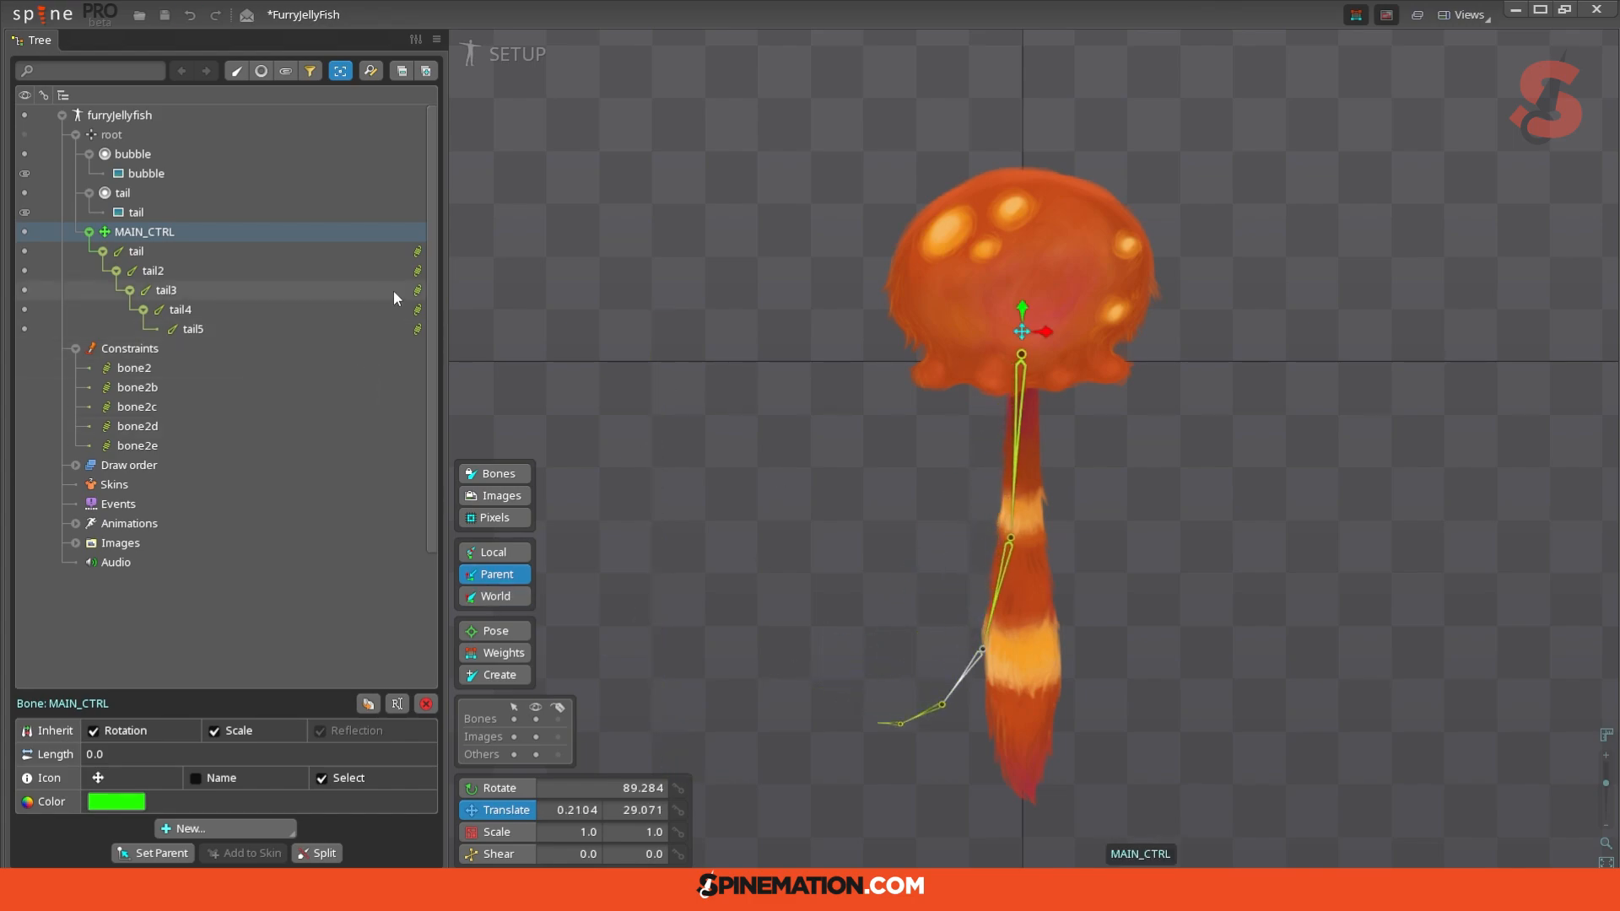
Step: Try Strength 6.4 on the tail bone's physics constraint, test it by moving MAIN_CTRL, and undo the move
{"action": "left_click", "coordinate": [417, 253]}
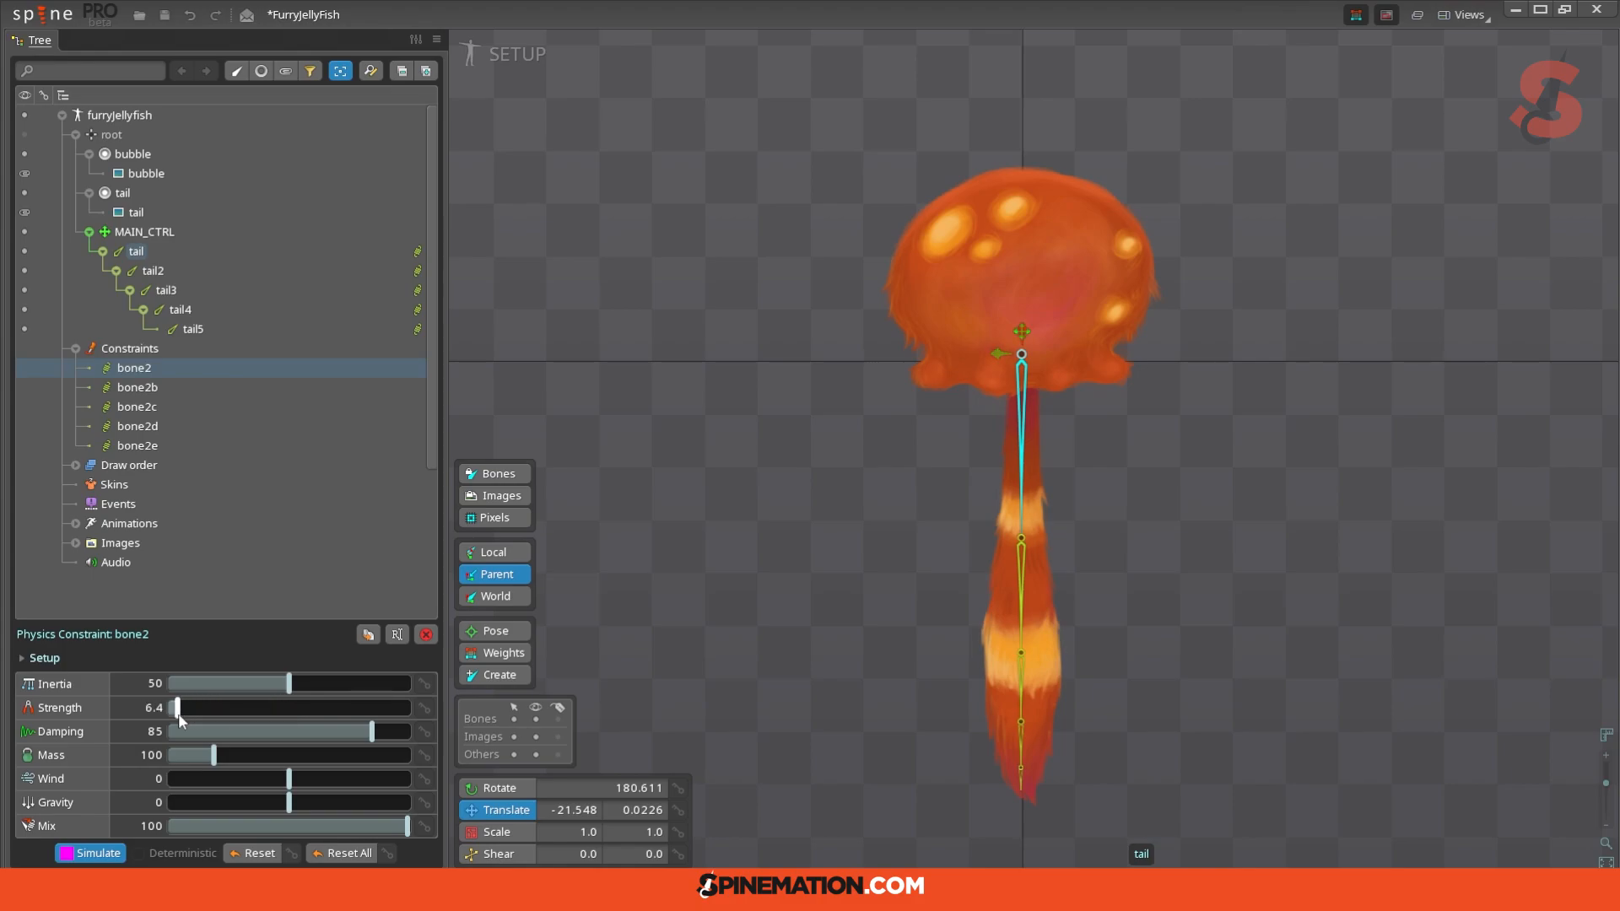
{"action": "left_click", "coordinate": [1025, 569]}
{"action": "left_click_drag", "start_coordinate": [1023, 330], "coordinate": [692, 335]}
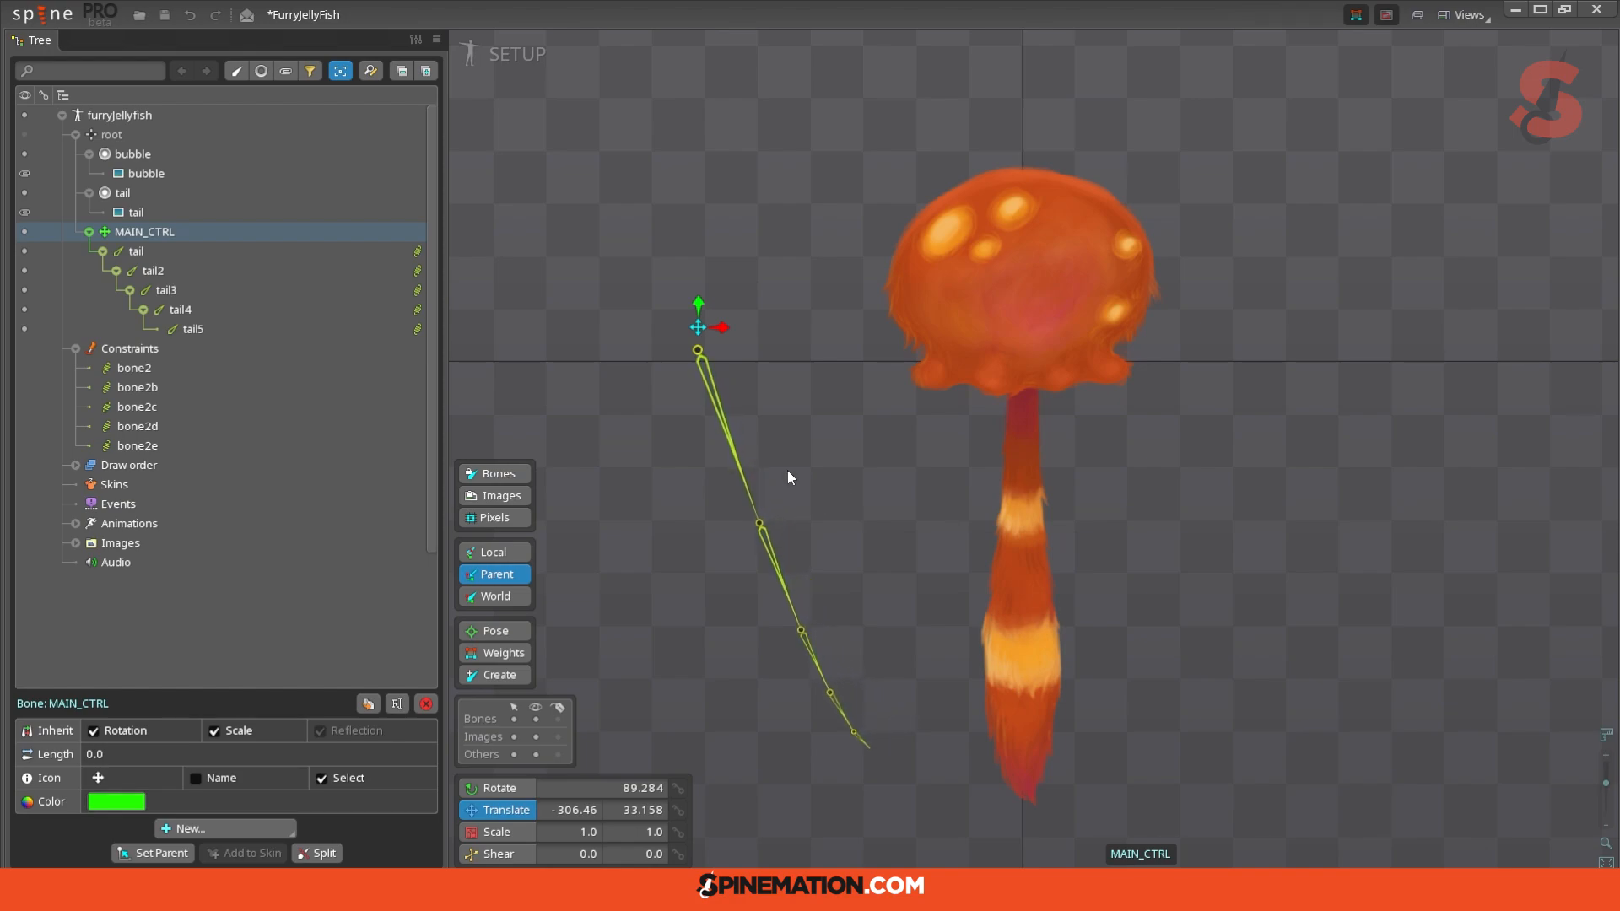
{"action": "key", "text": "ctrl+z"}
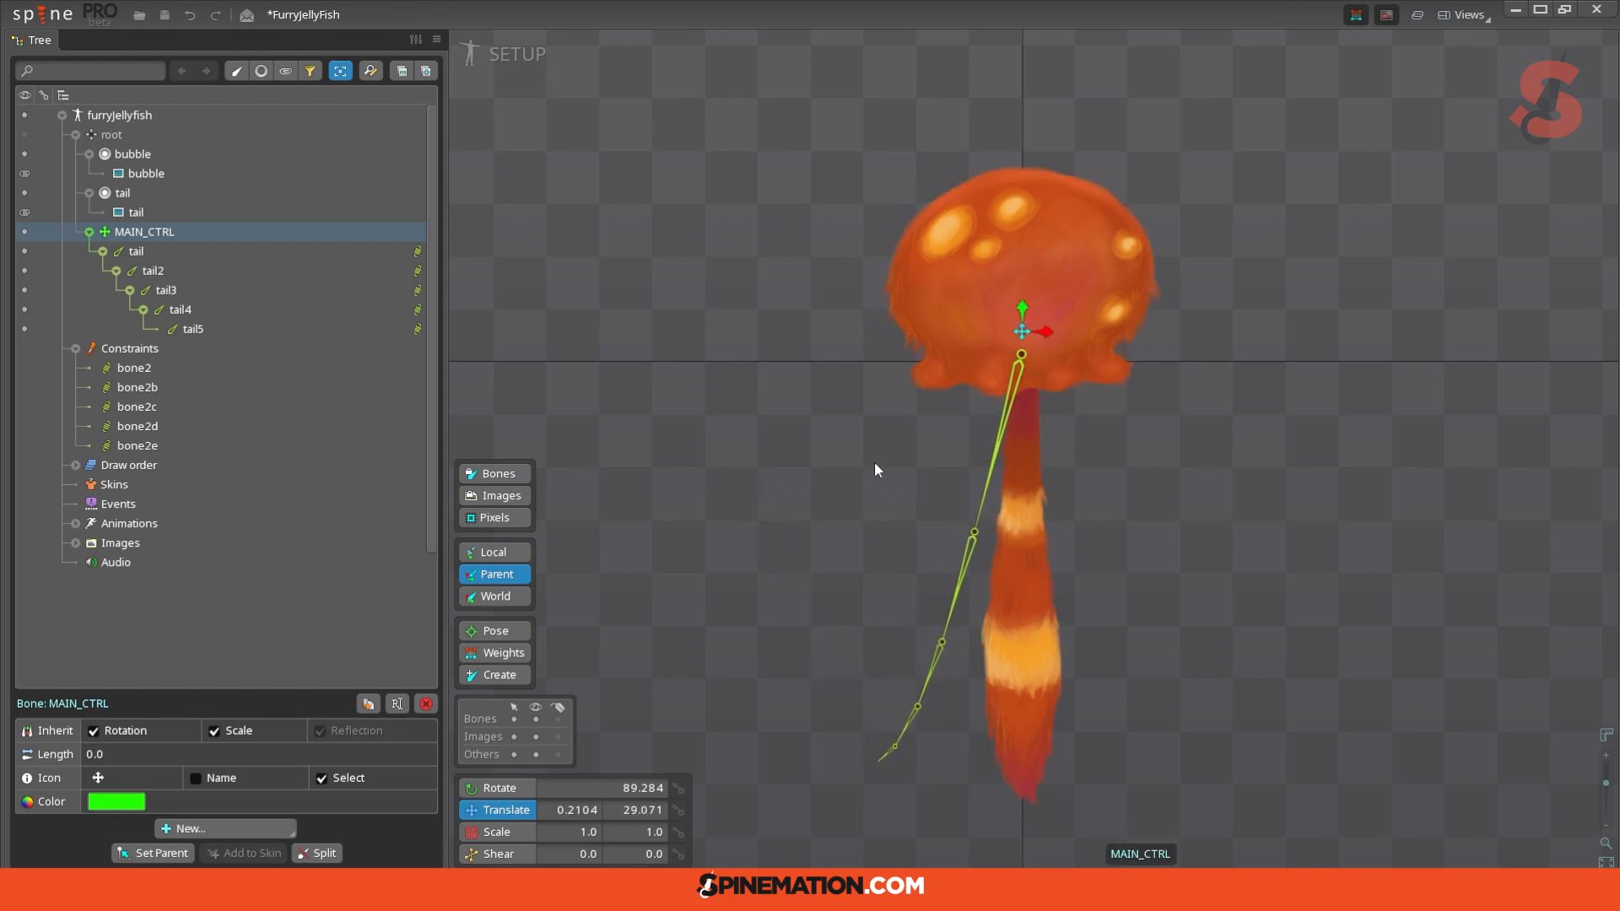
Step: Raise Strength to about 192.9 on the tail bone's physics constraint, test it by moving MAIN_CTRL, and undo the move
{"action": "left_click", "coordinate": [418, 253]}
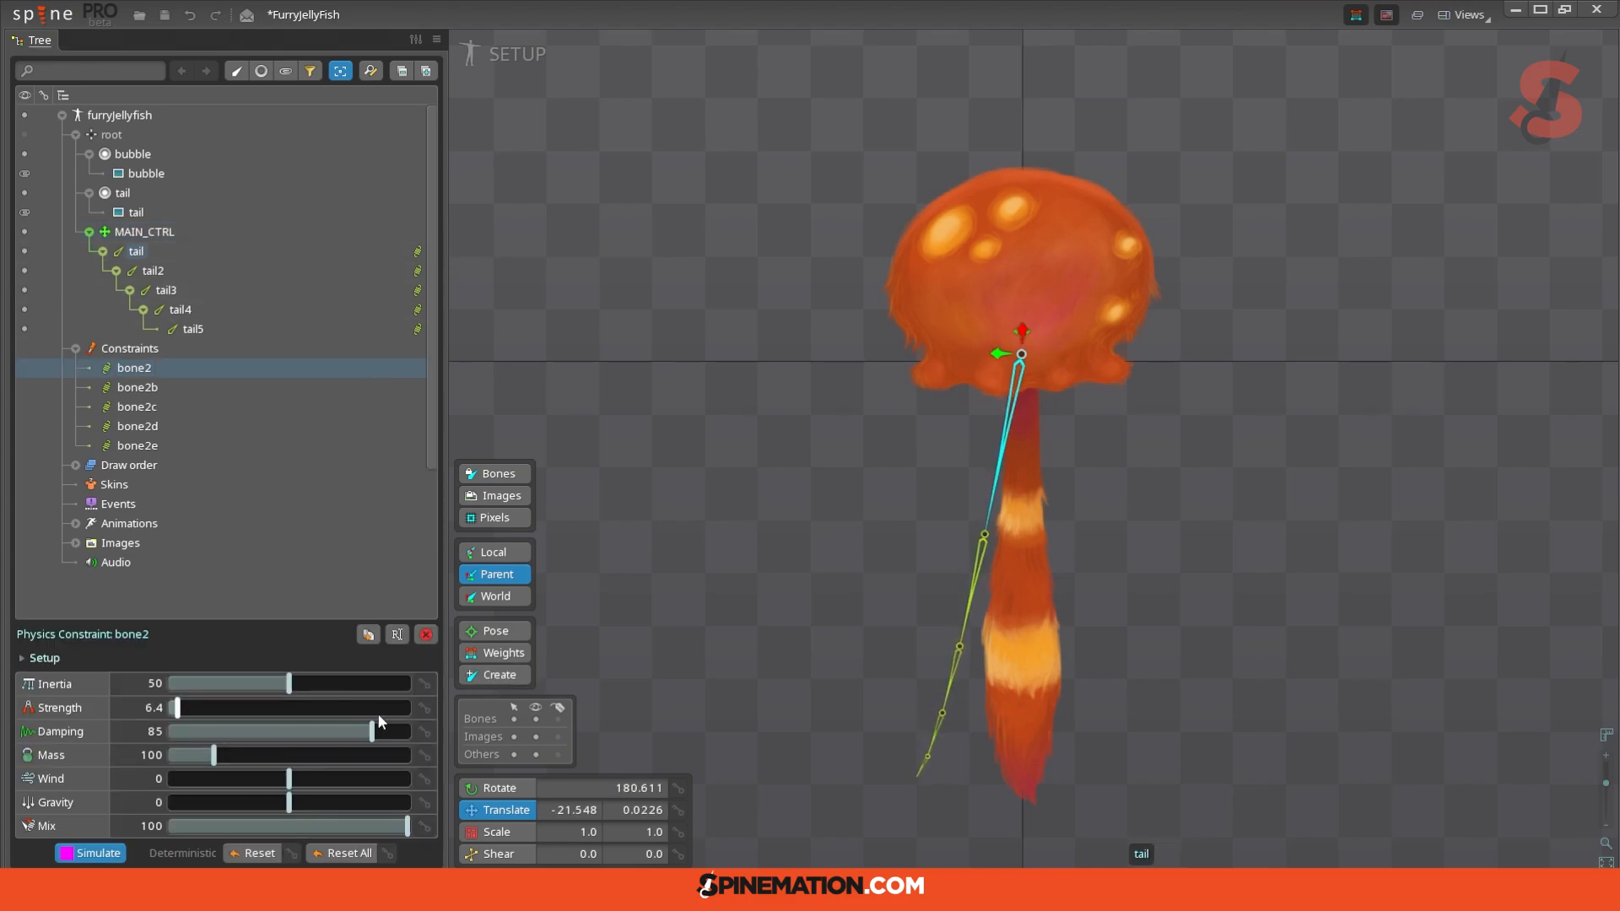
{"action": "left_click_drag", "start_coordinate": [202, 711], "coordinate": [401, 710]}
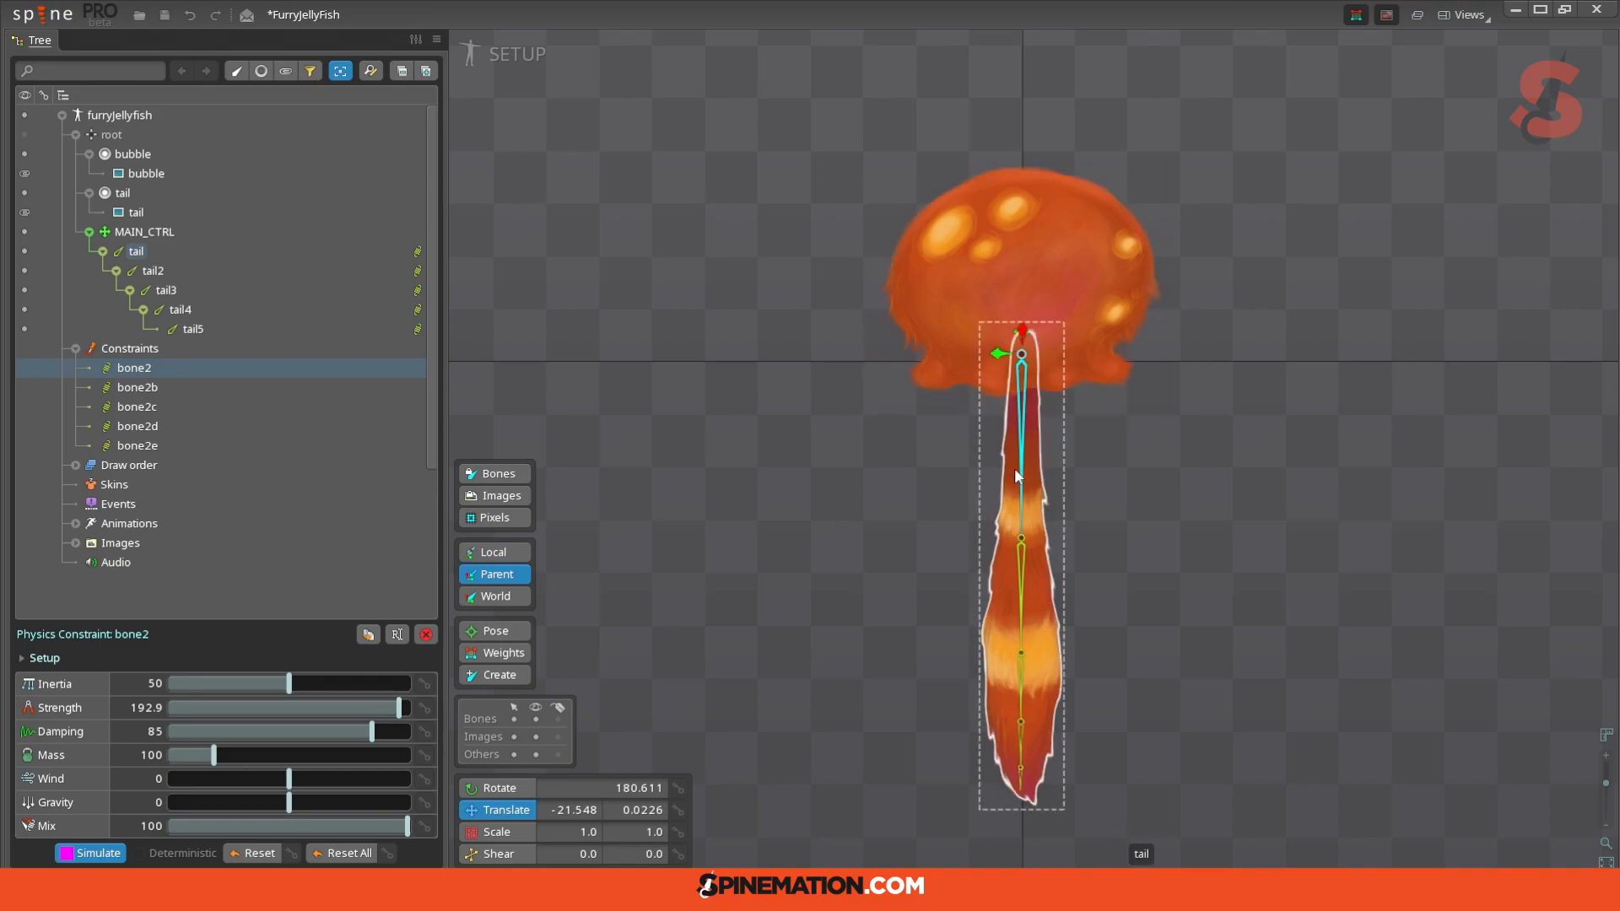
{"action": "left_click", "coordinate": [1022, 542]}
{"action": "left_click_drag", "start_coordinate": [1022, 331], "coordinate": [570, 334]}
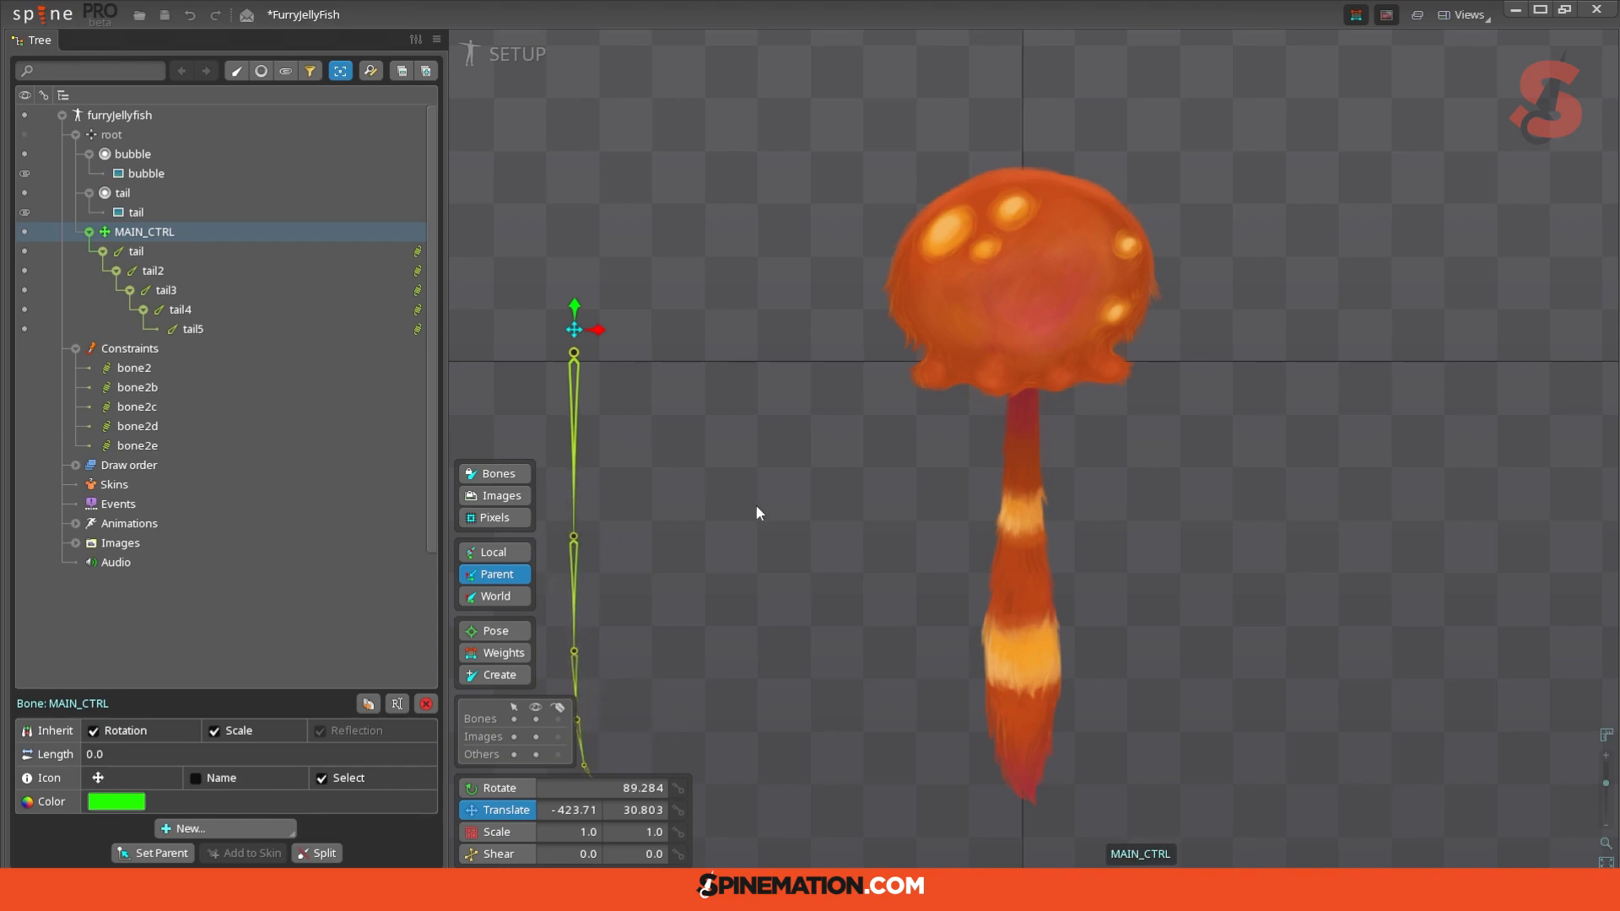
{"action": "key", "text": "ctrl+z"}
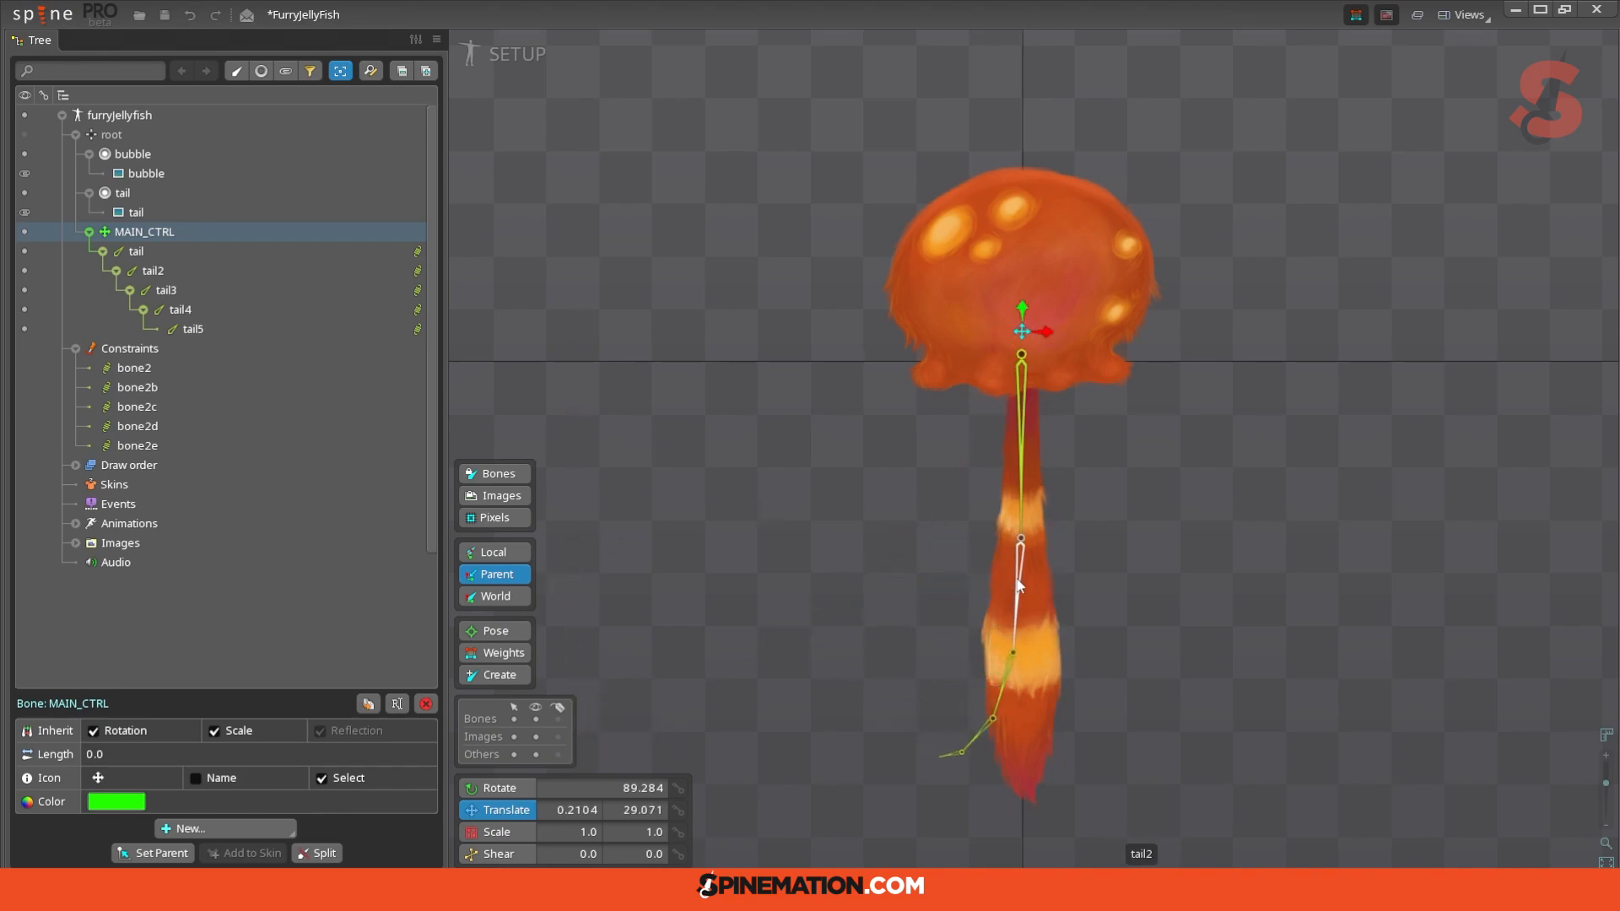
Step: Set Strength to about 135 on tail2's physics constraint and to about 155.7 on tail3's
{"action": "left_click", "coordinate": [1020, 584]}
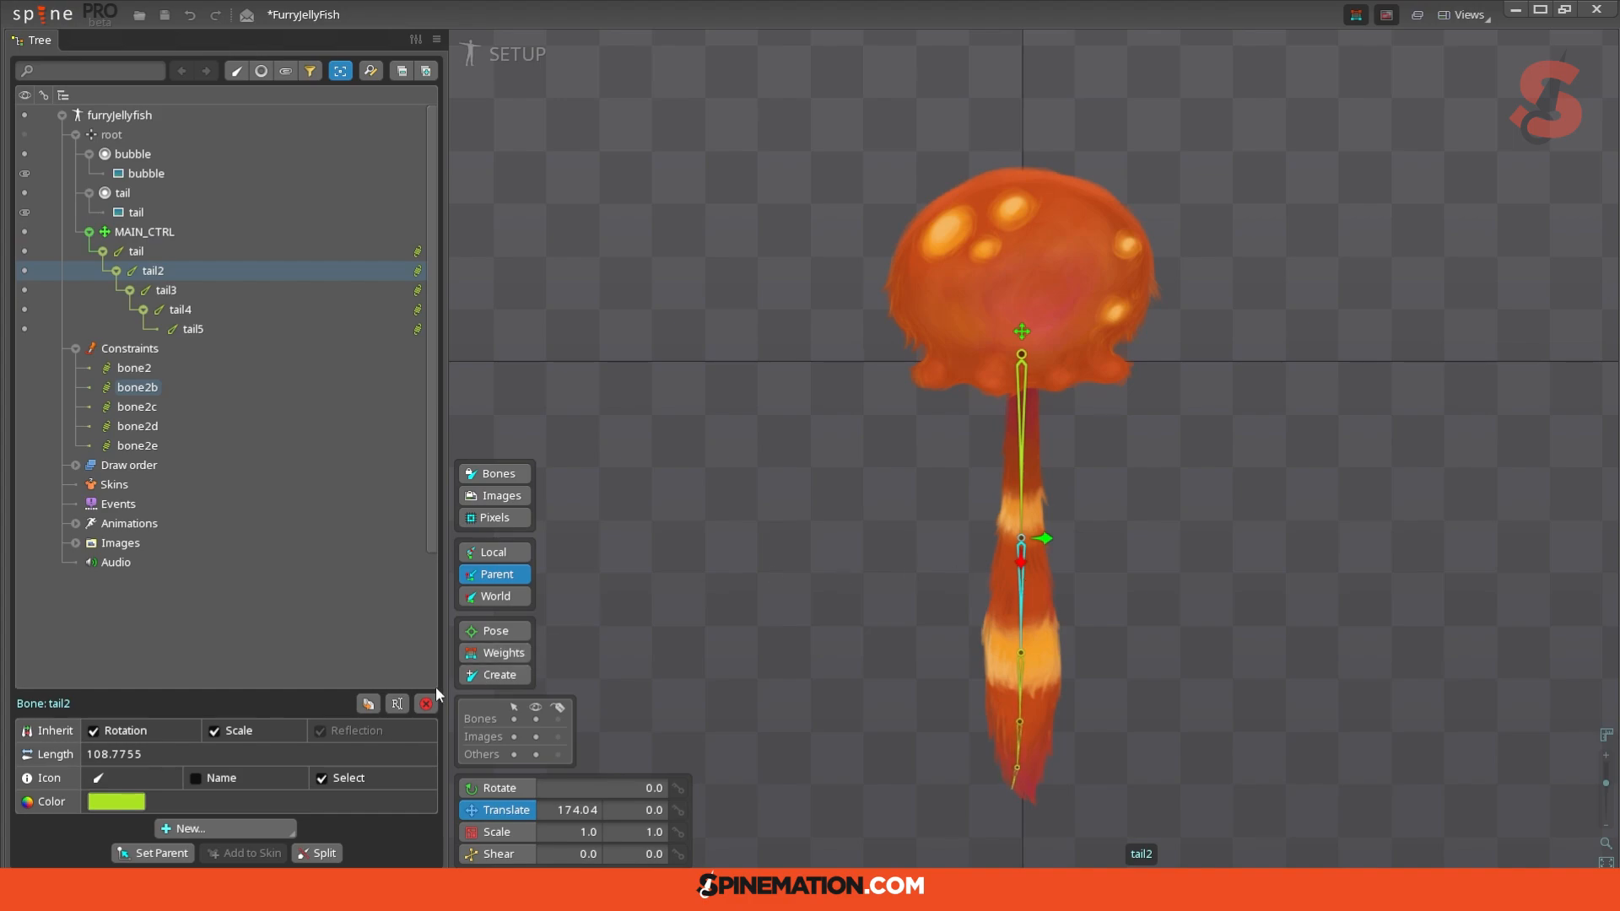
{"action": "left_click", "coordinate": [416, 274]}
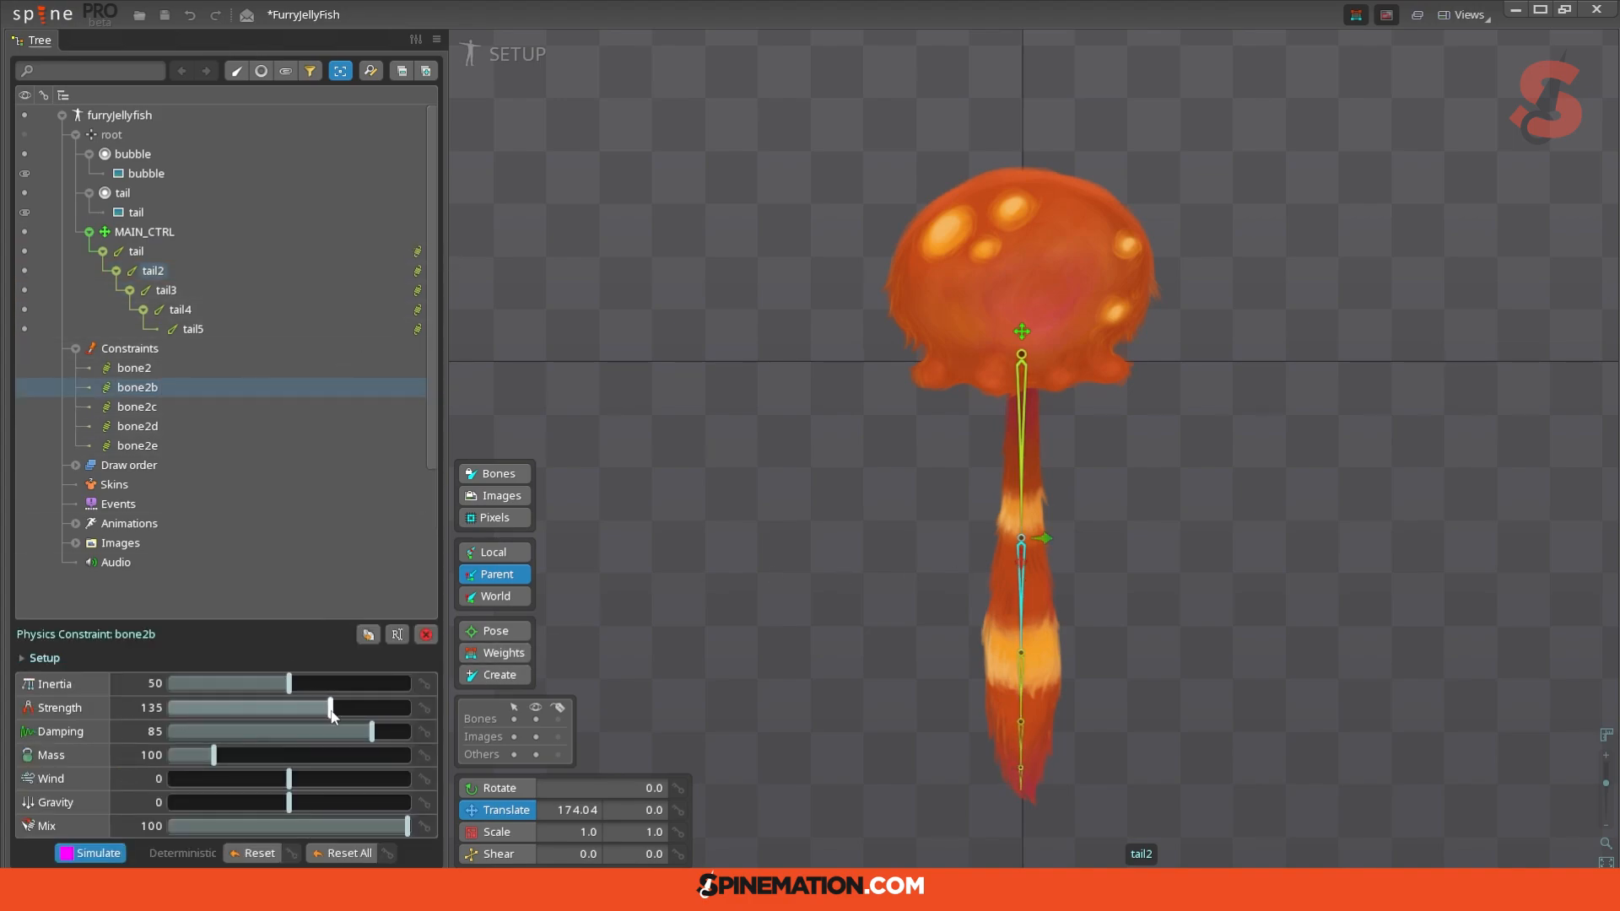
{"action": "left_click", "coordinate": [1023, 675]}
{"action": "left_click", "coordinate": [415, 290]}
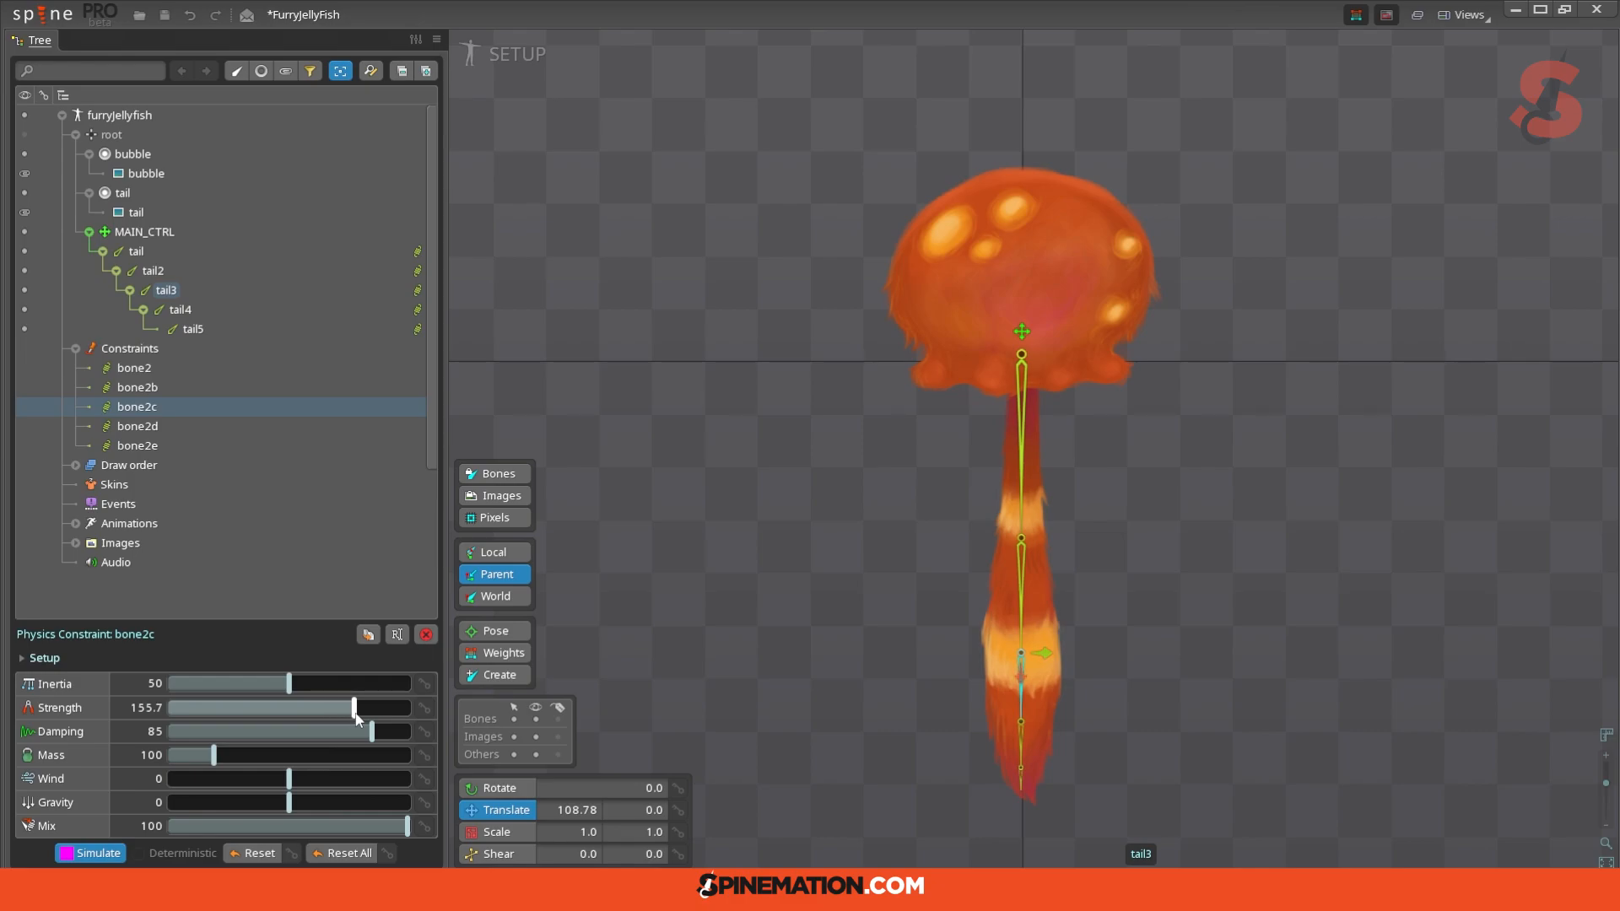
Step: Set Strength to about 151.4 on tail4's physics constraint and to about 190 on tail5's
{"action": "left_click", "coordinate": [1023, 739]}
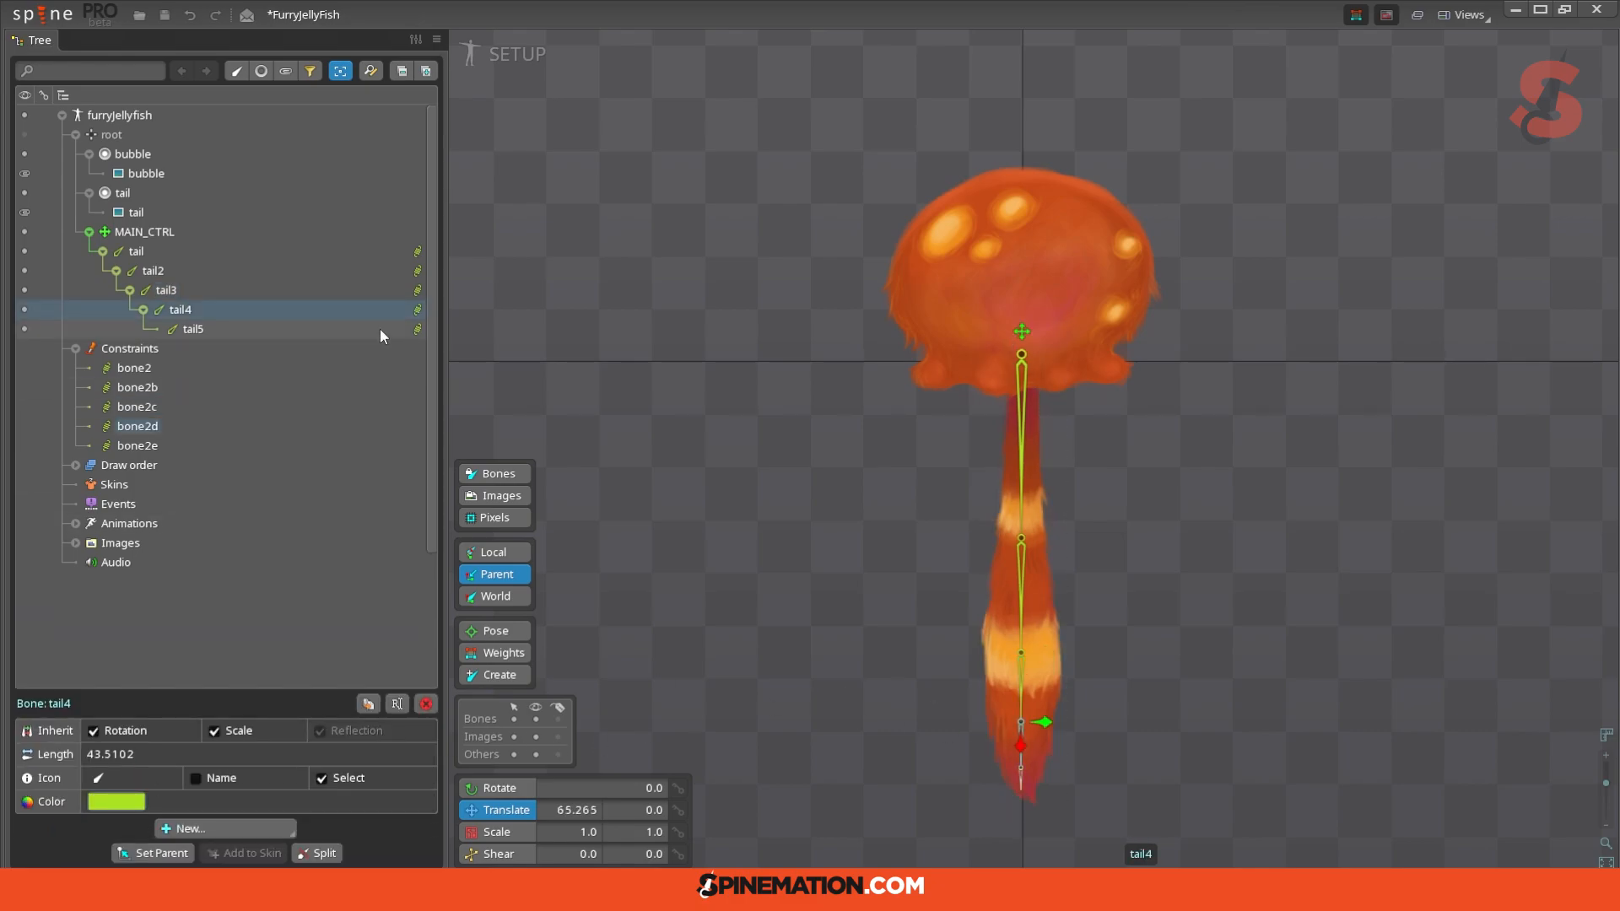
{"action": "left_click", "coordinate": [416, 309]}
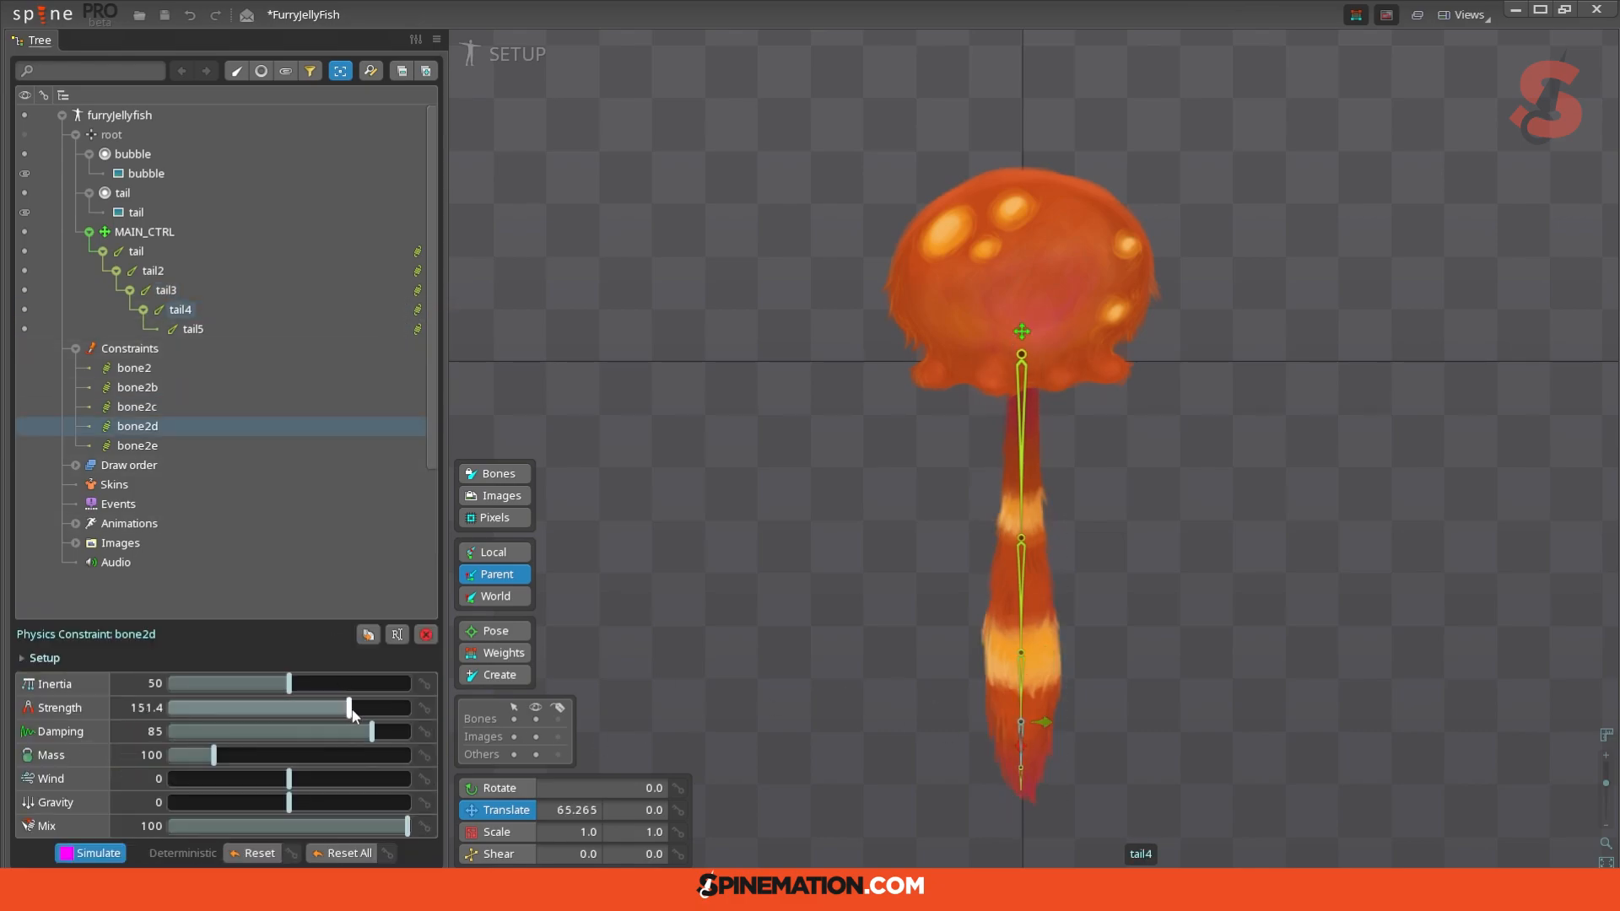
{"action": "left_click", "coordinate": [1021, 775]}
{"action": "left_click", "coordinate": [414, 328]}
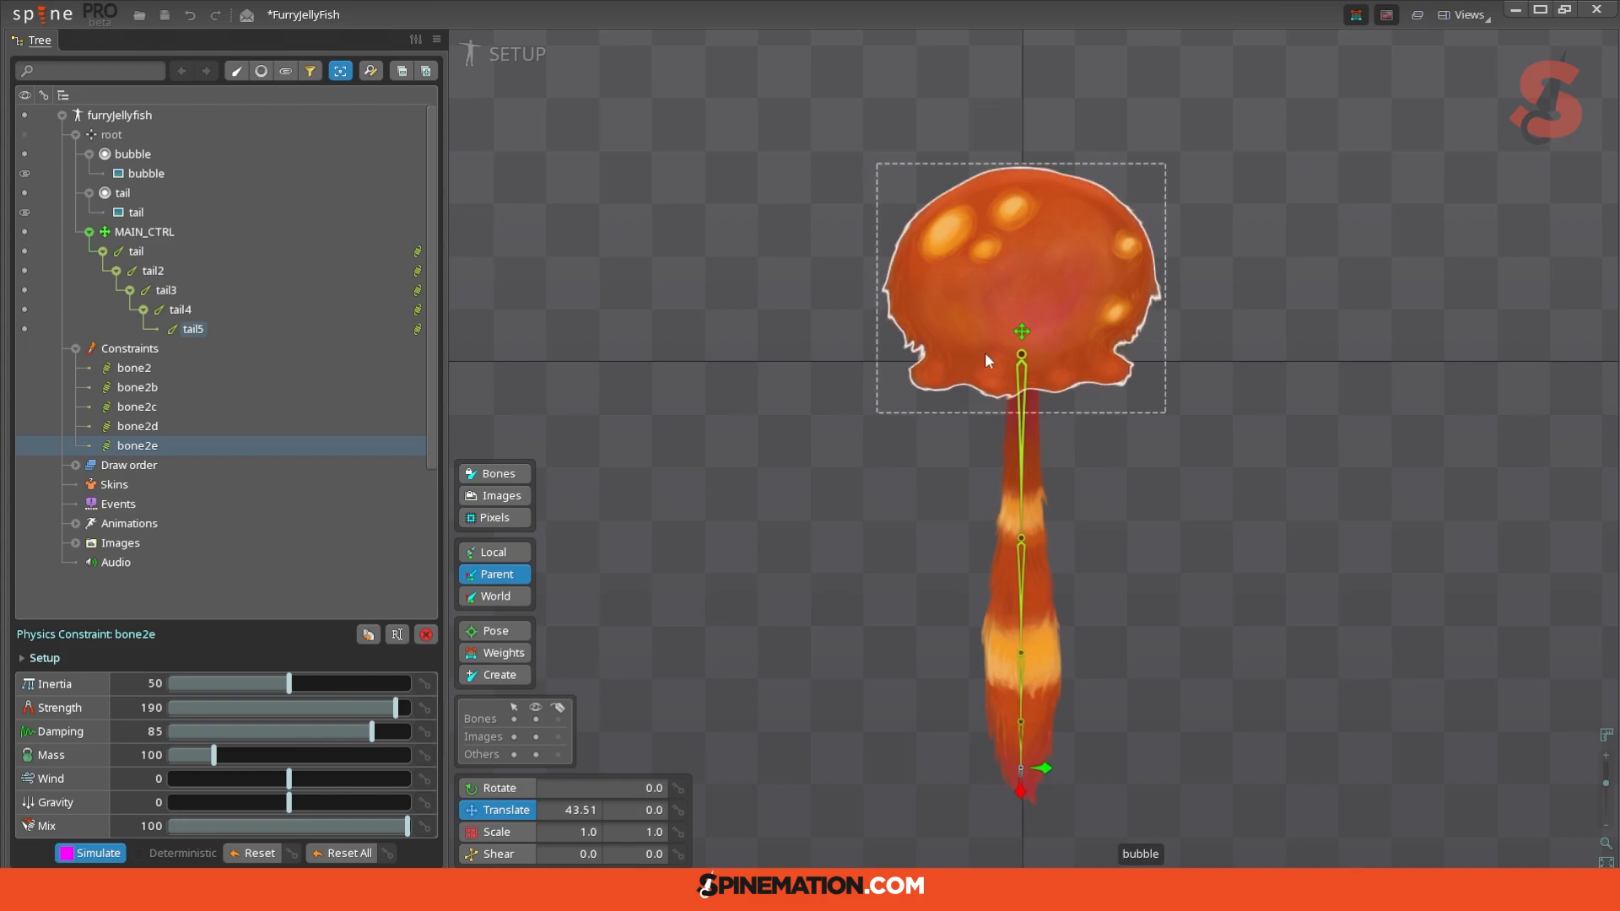
Step: Test the increased tail strength by moving MAIN_CTRL around beside the jellyfish, and undo the move
{"action": "left_click_drag", "start_coordinate": [1022, 331], "coordinate": [825, 392]}
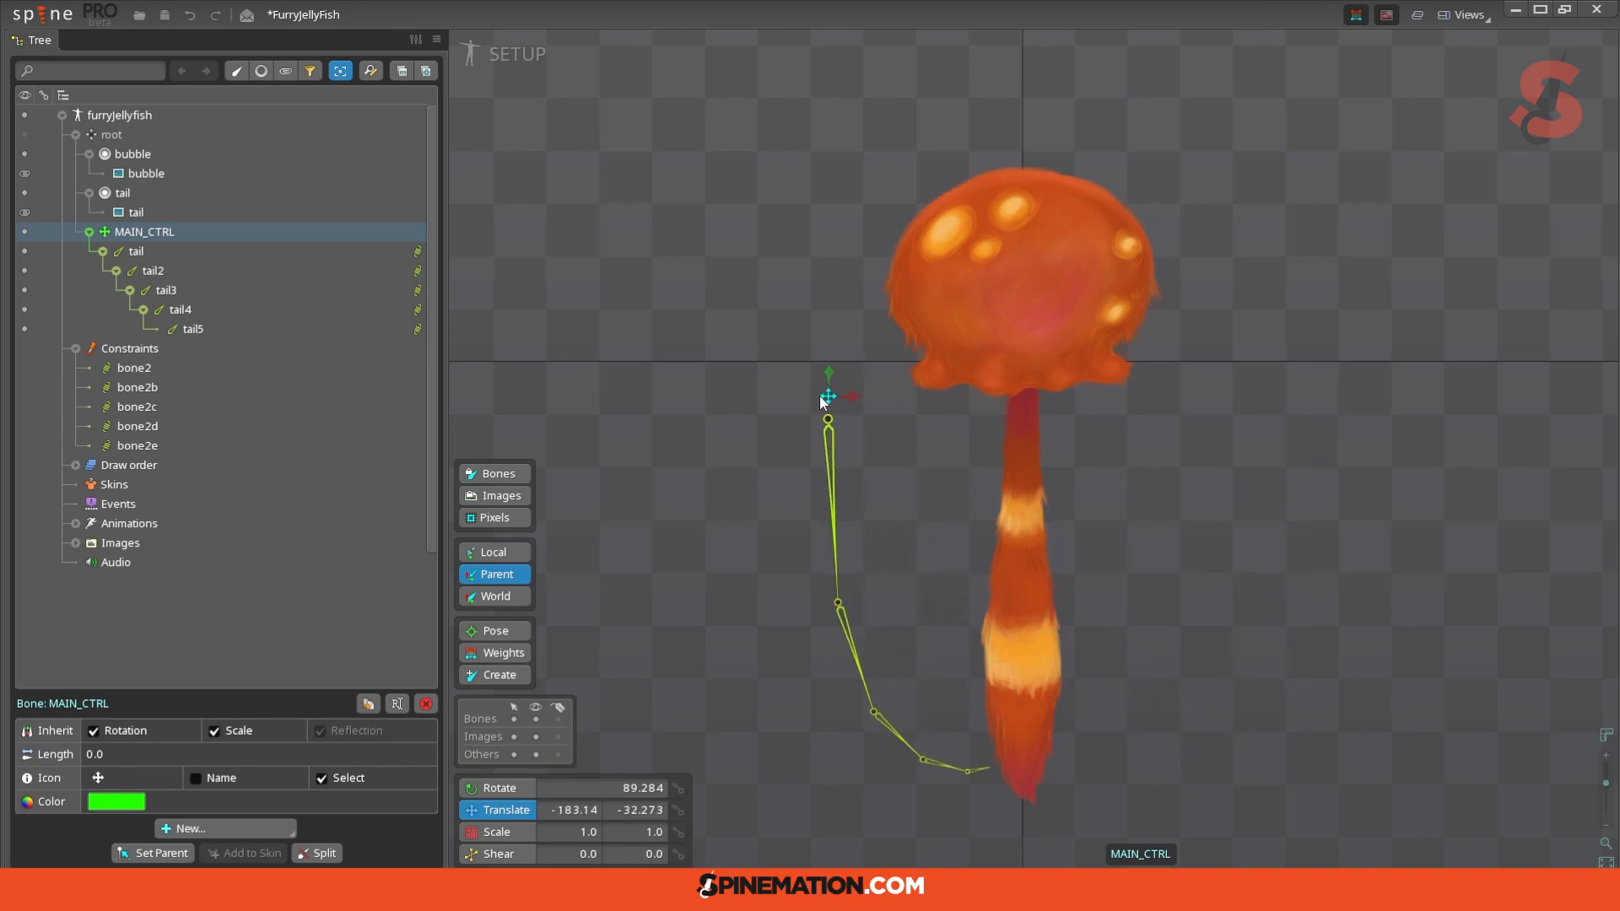
{"action": "key", "text": "ctrl+z"}
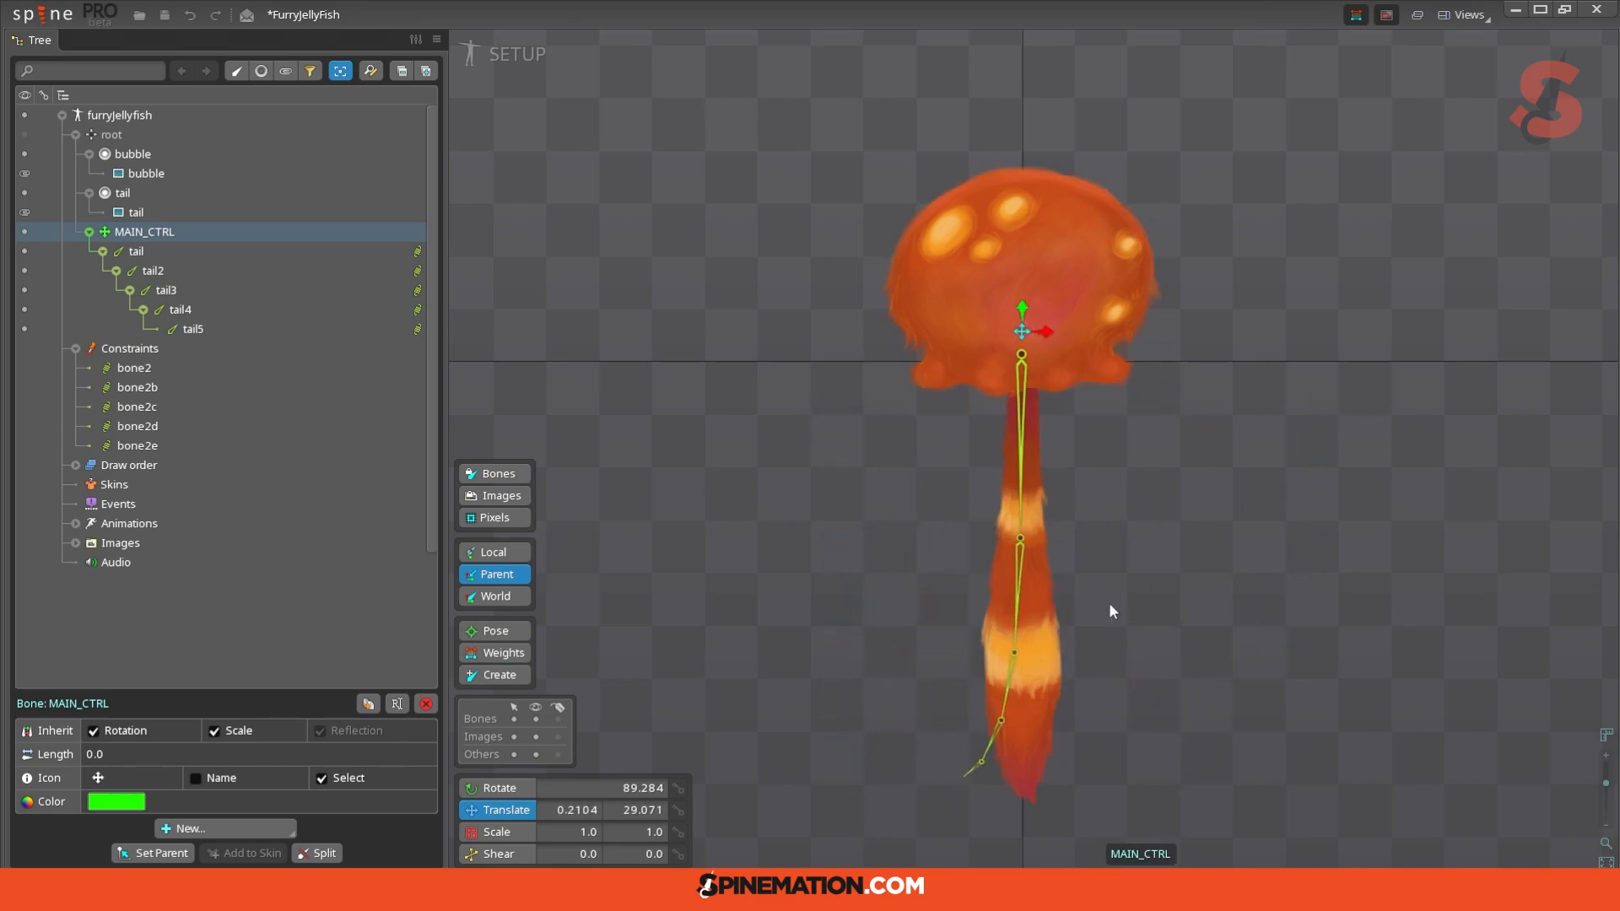
Step: Raise Strength to 195 on the tail bone's physics constraint, test it by moving MAIN_CTRL, and undo the move
{"action": "left_click", "coordinate": [1021, 392]}
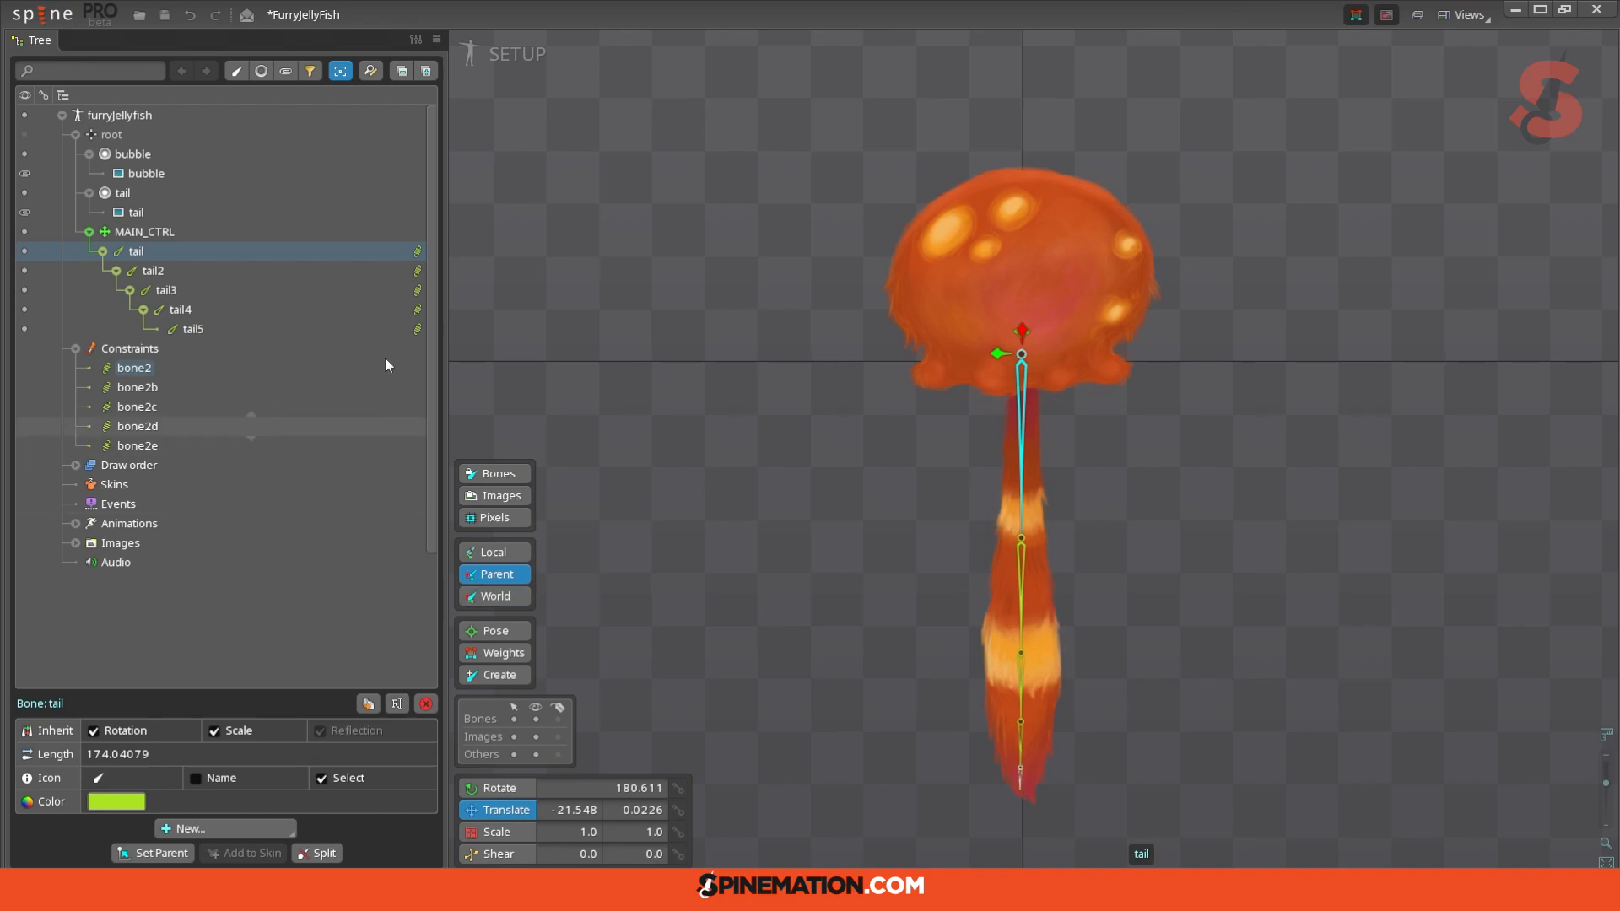
{"action": "left_click", "coordinate": [413, 251]}
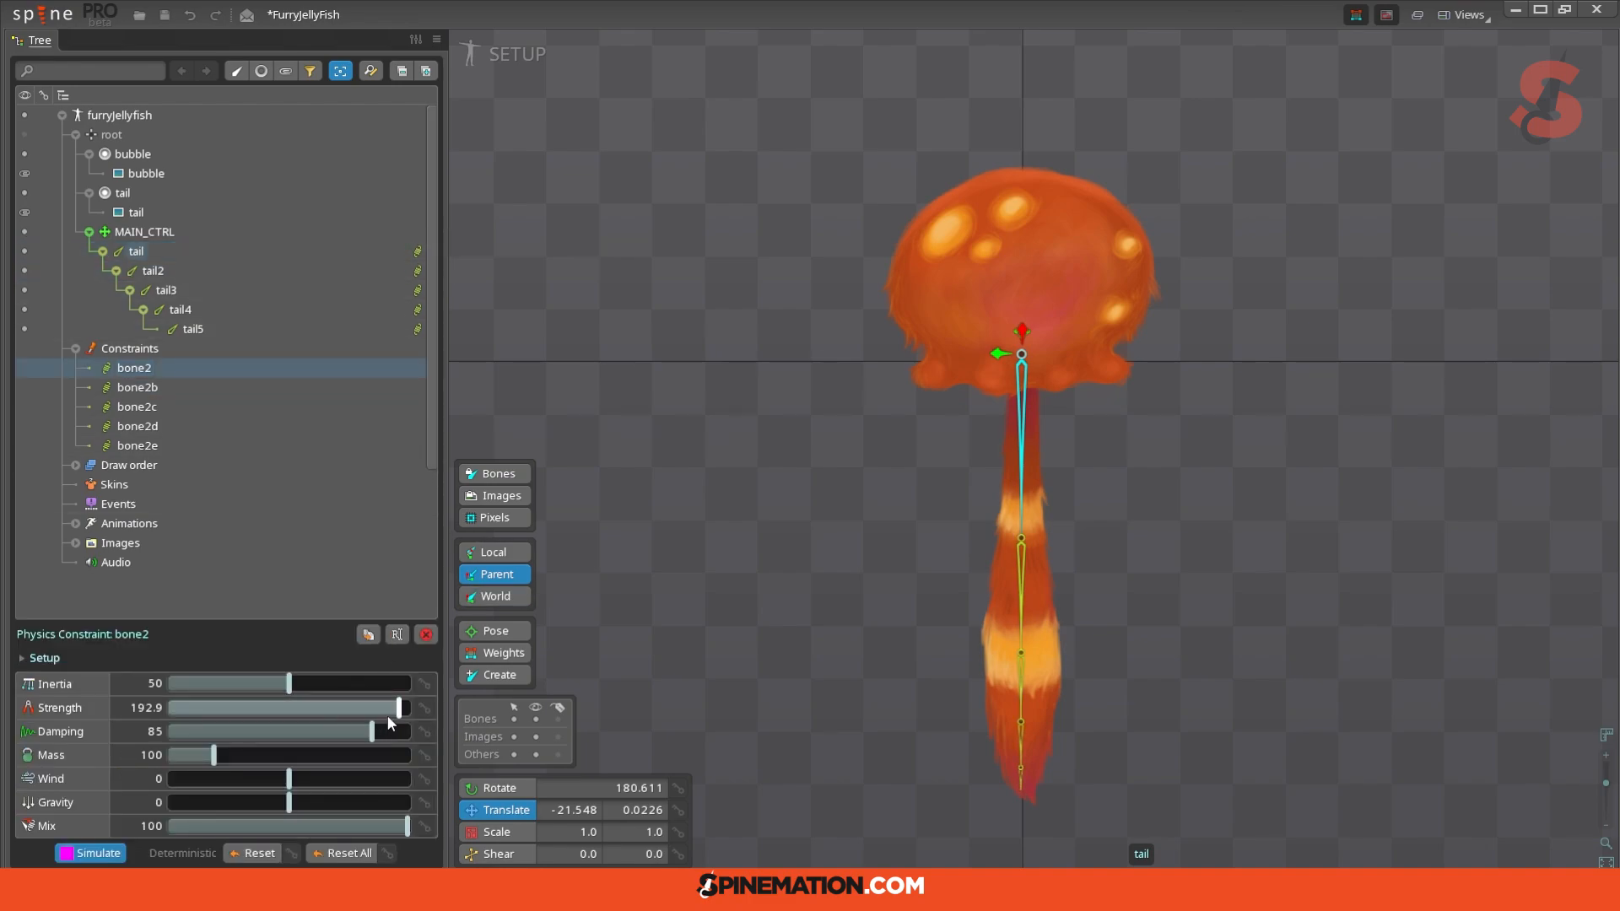
{"action": "left_click_drag", "start_coordinate": [402, 718], "coordinate": [406, 718]}
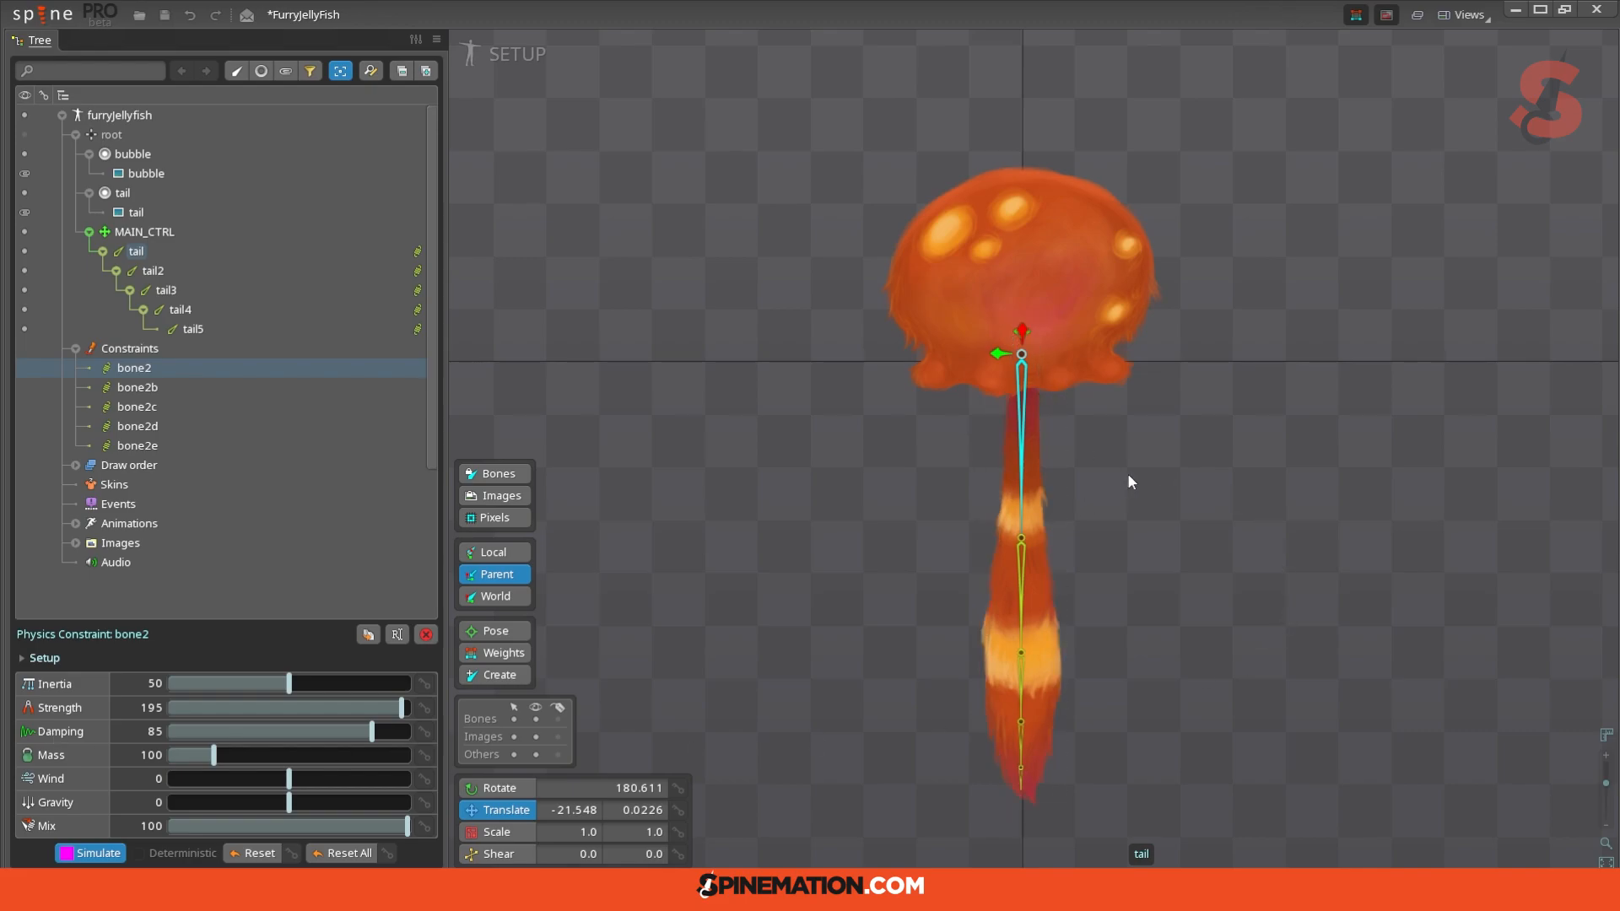
{"action": "left_click", "coordinate": [1021, 333]}
{"action": "left_click_drag", "start_coordinate": [1021, 333], "coordinate": [691, 320]}
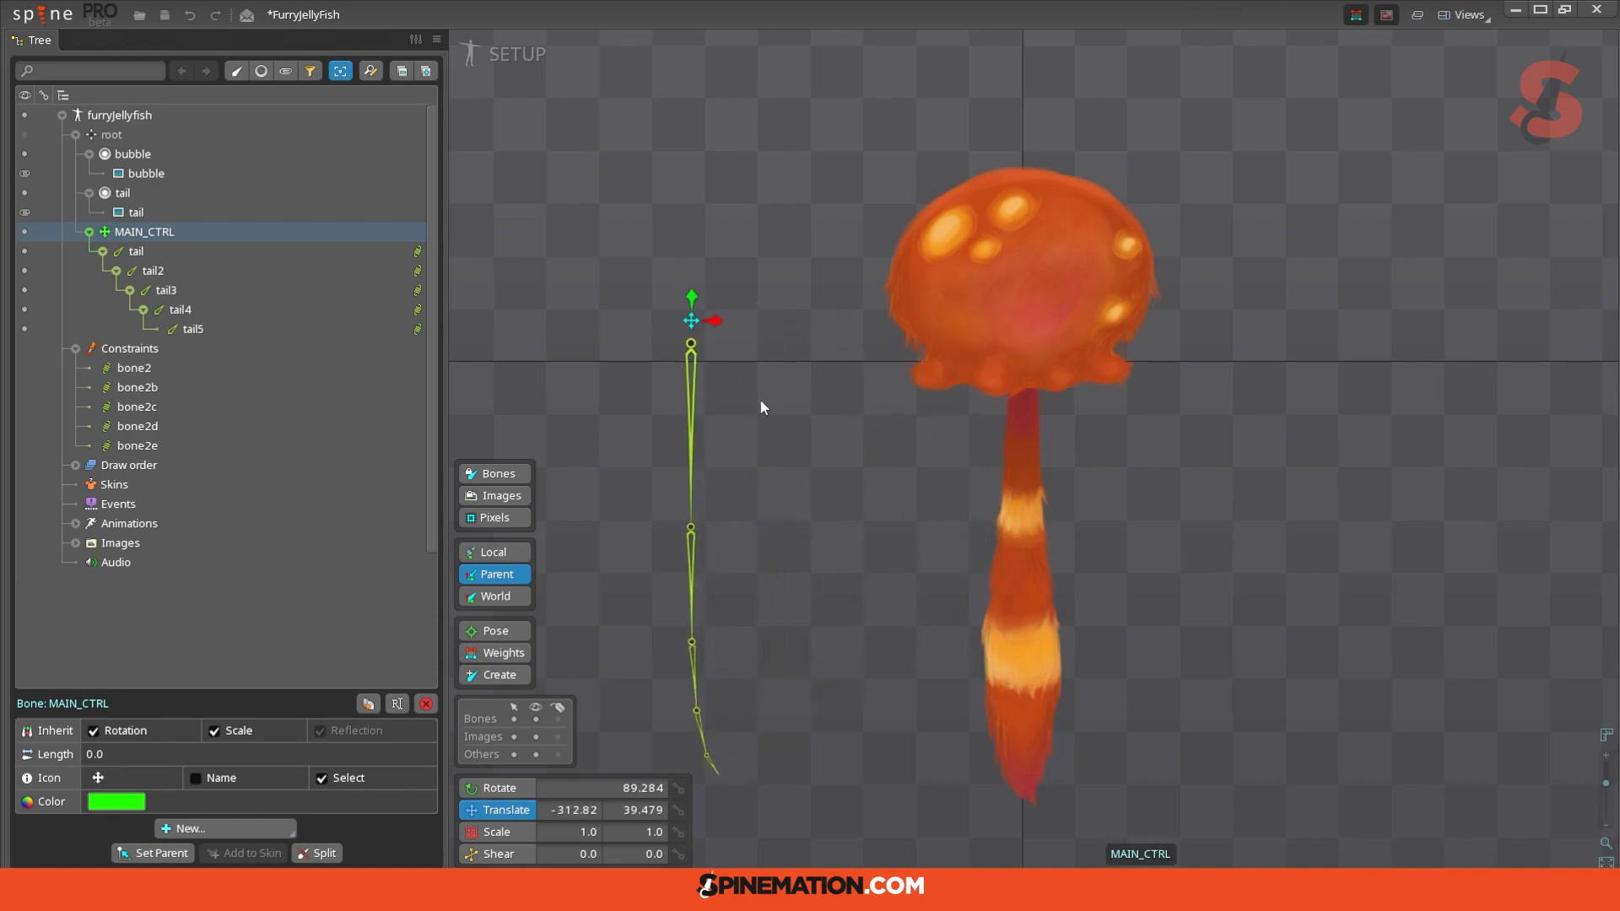
{"action": "key", "text": "ctrl+z"}
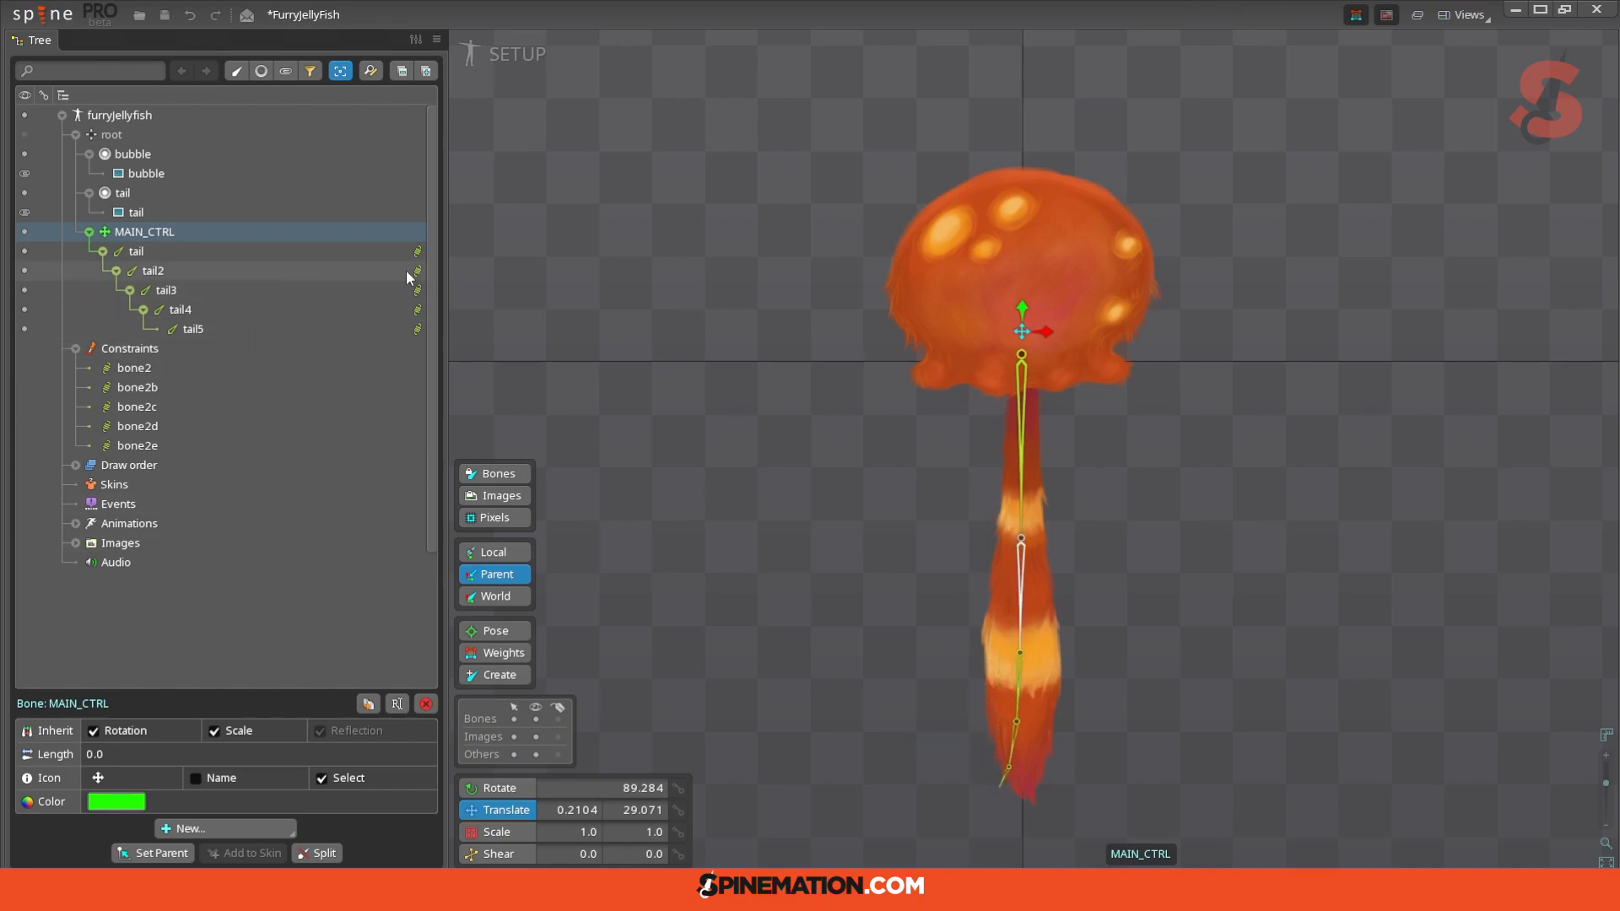
Step: Lower Damping to about 26.8 on the tail bone's physics constraint, test it by moving MAIN_CTRL, and undo the move
{"action": "left_click", "coordinate": [417, 252]}
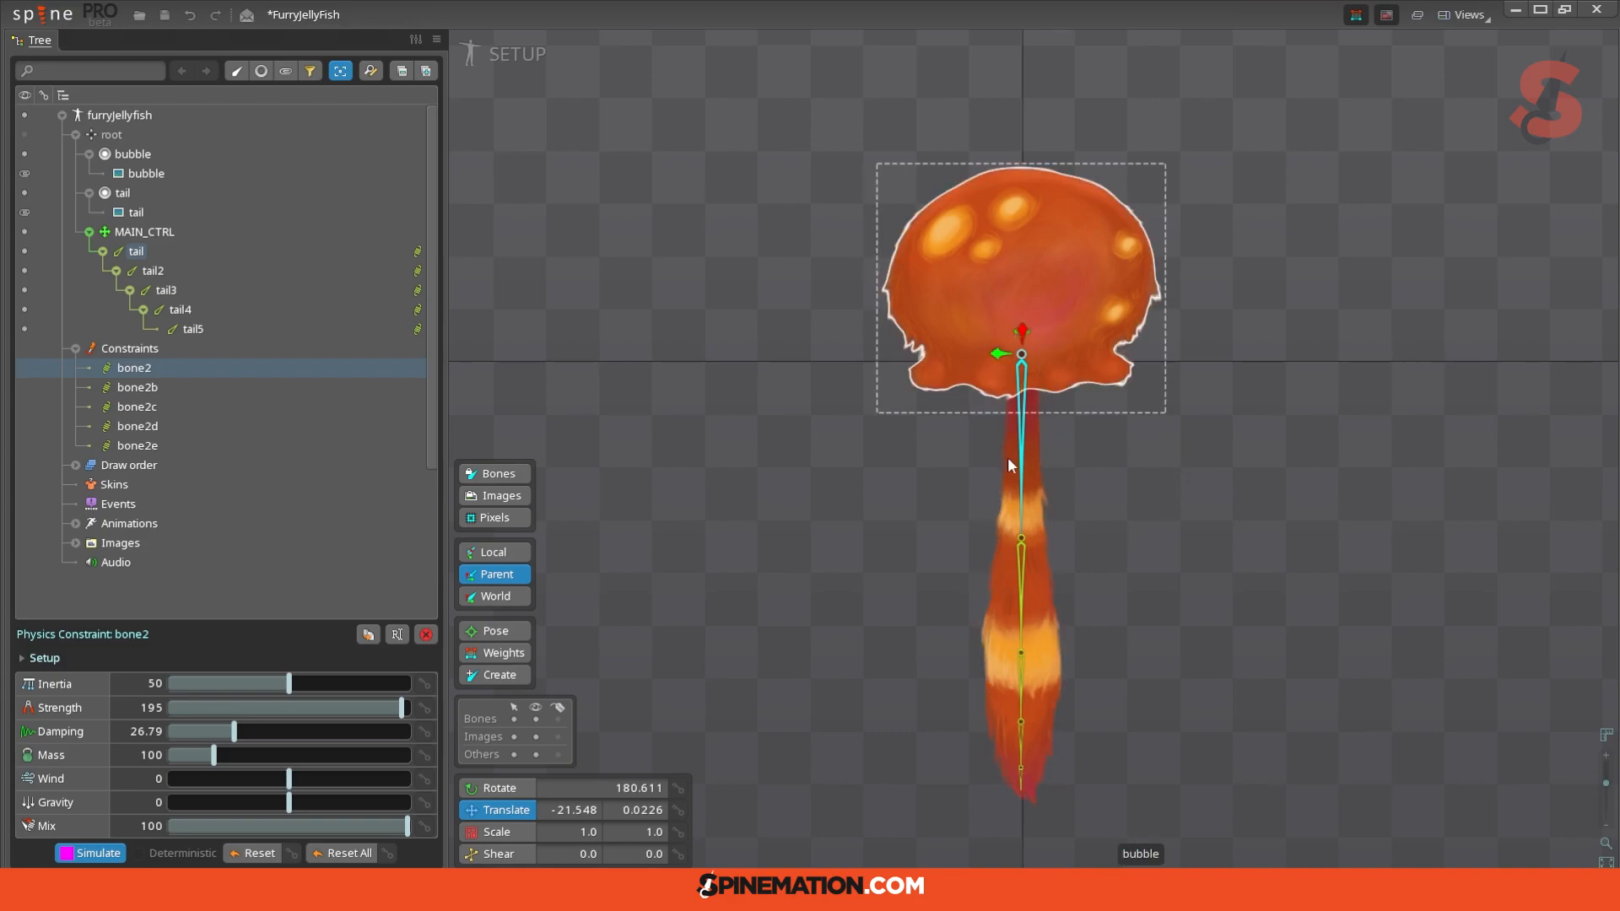
{"action": "left_click", "coordinate": [1022, 567]}
{"action": "left_click_drag", "start_coordinate": [1022, 331], "coordinate": [710, 390]}
{"action": "key", "text": "ctrl+z"}
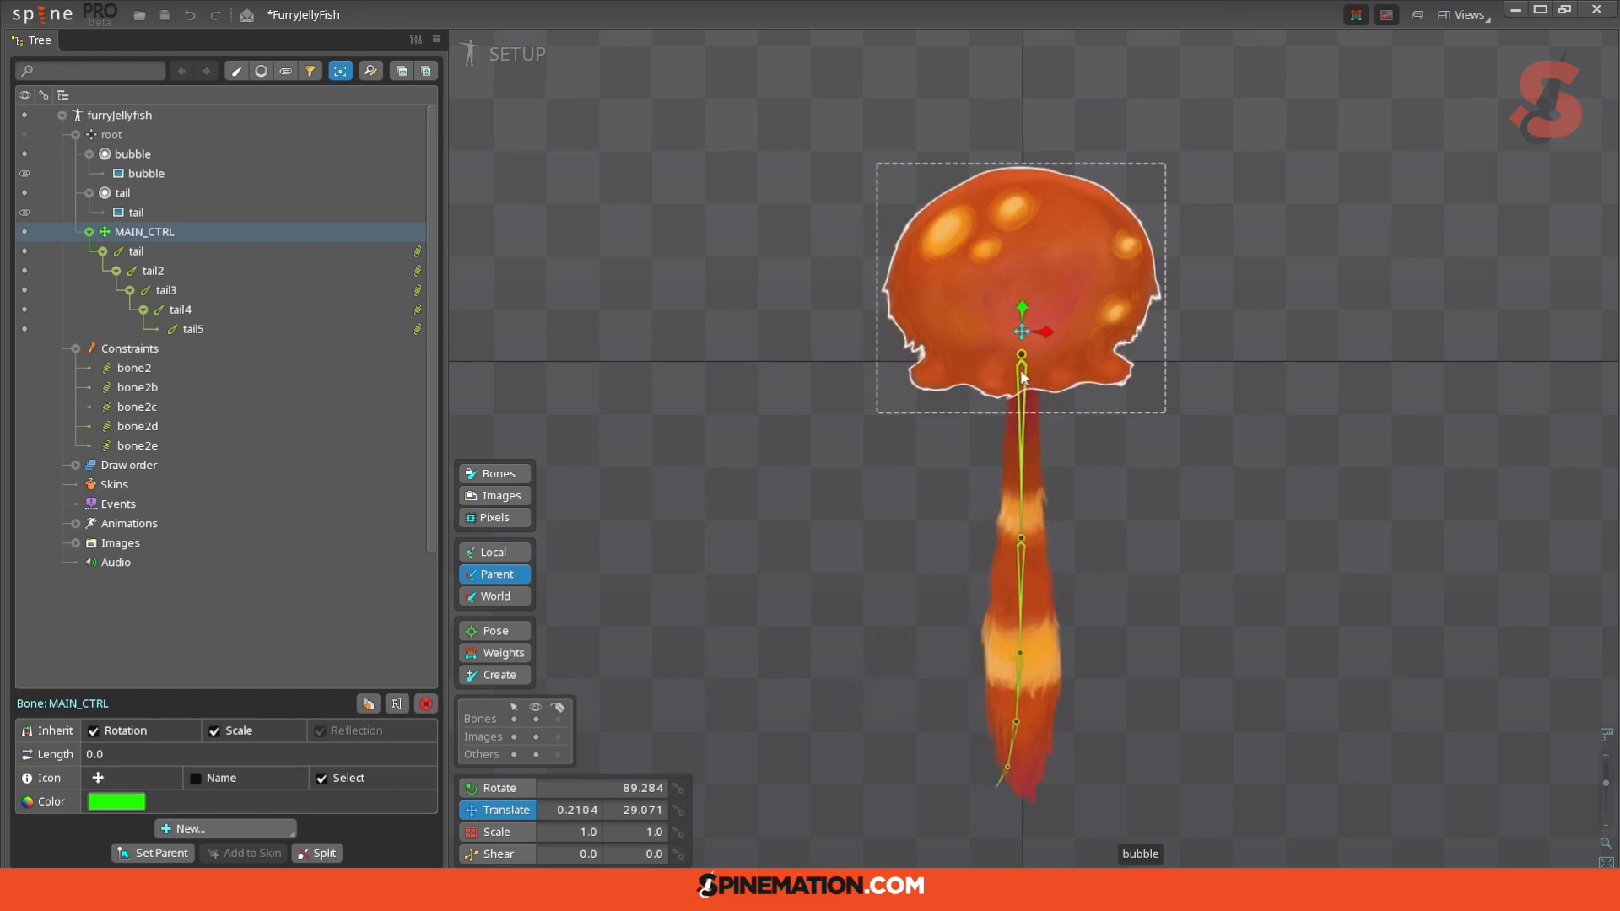
Step: Try Damping at about 9.6 on the tail bone's physics constraint, test it by moving MAIN_CTRL, and undo the move
{"action": "left_click", "coordinate": [406, 255]}
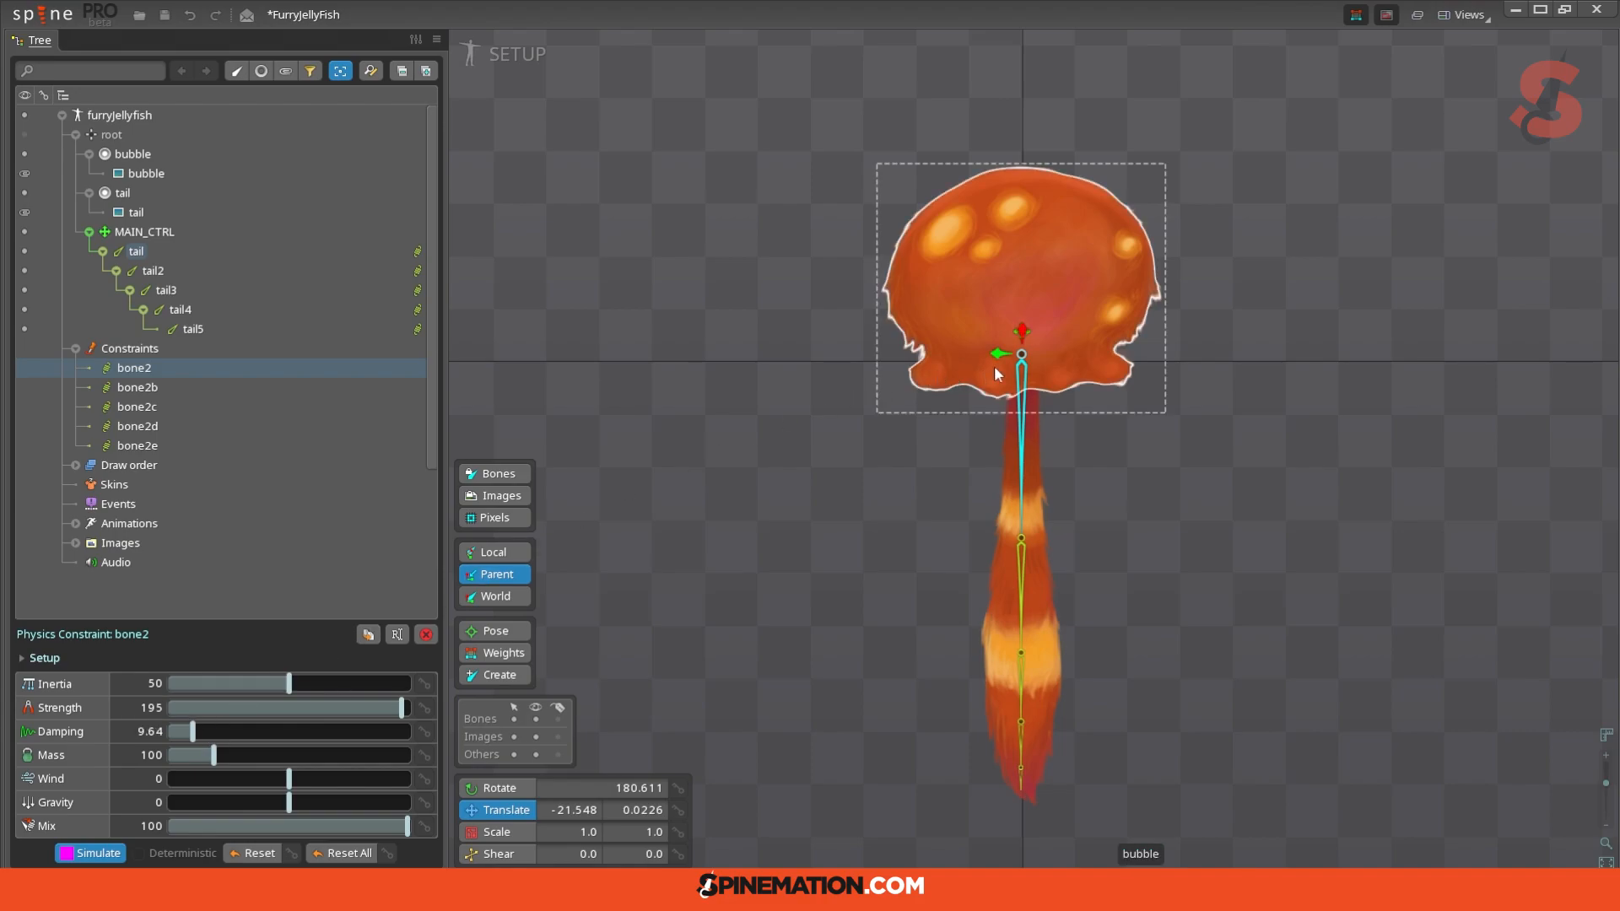
{"action": "left_click", "coordinate": [1026, 403]}
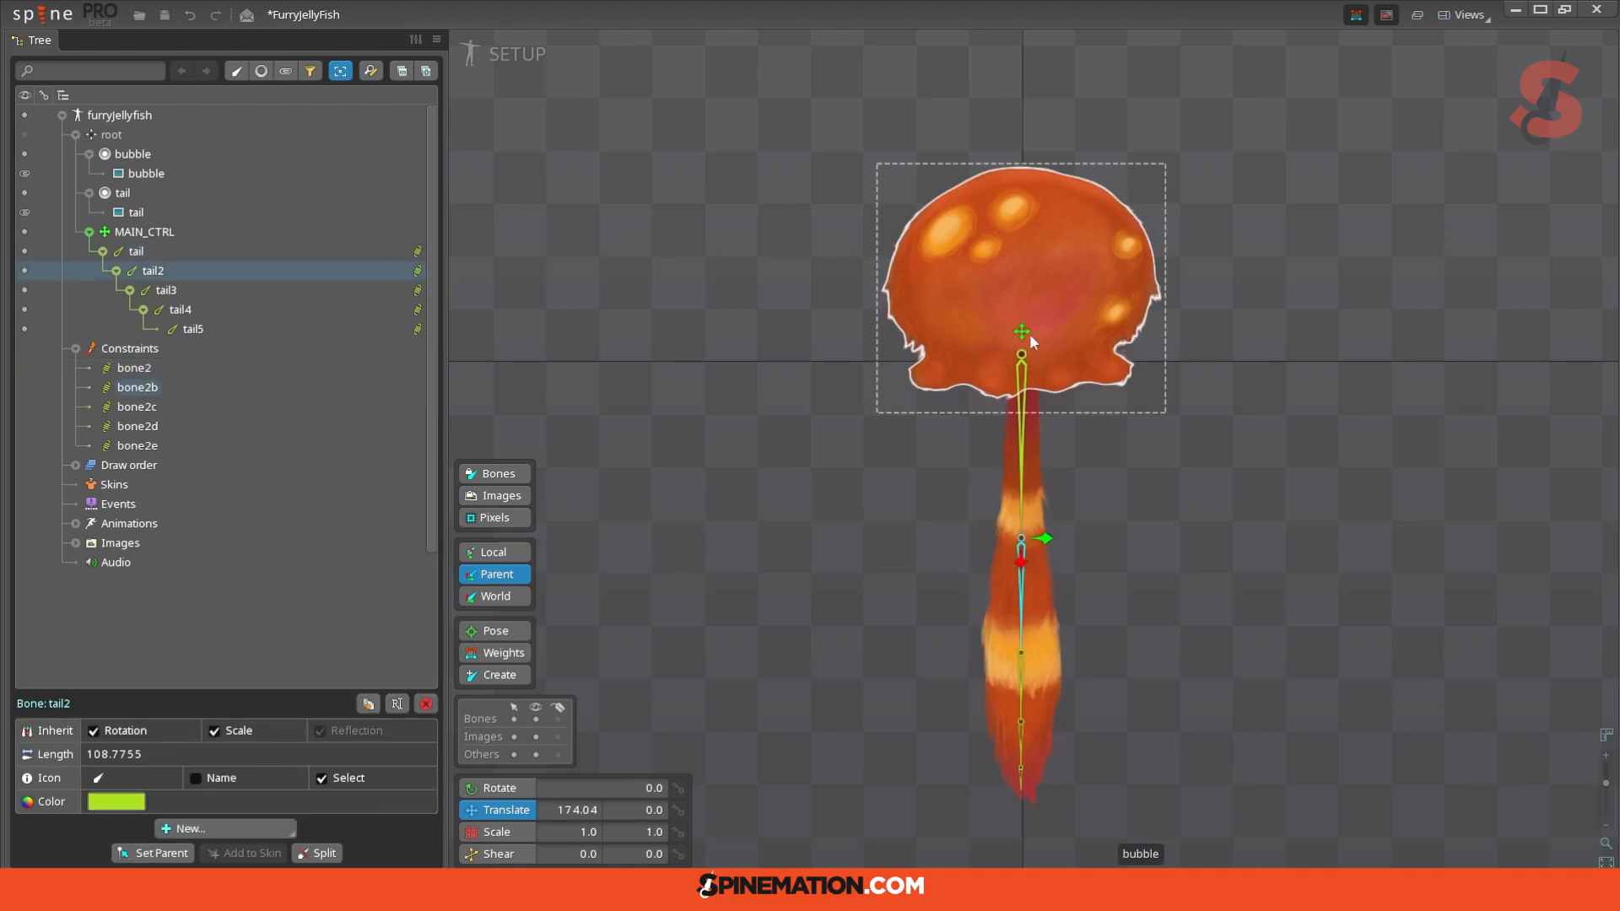
{"action": "left_click_drag", "start_coordinate": [1025, 333], "coordinate": [1254, 391]}
{"action": "key", "text": "ctrl+z"}
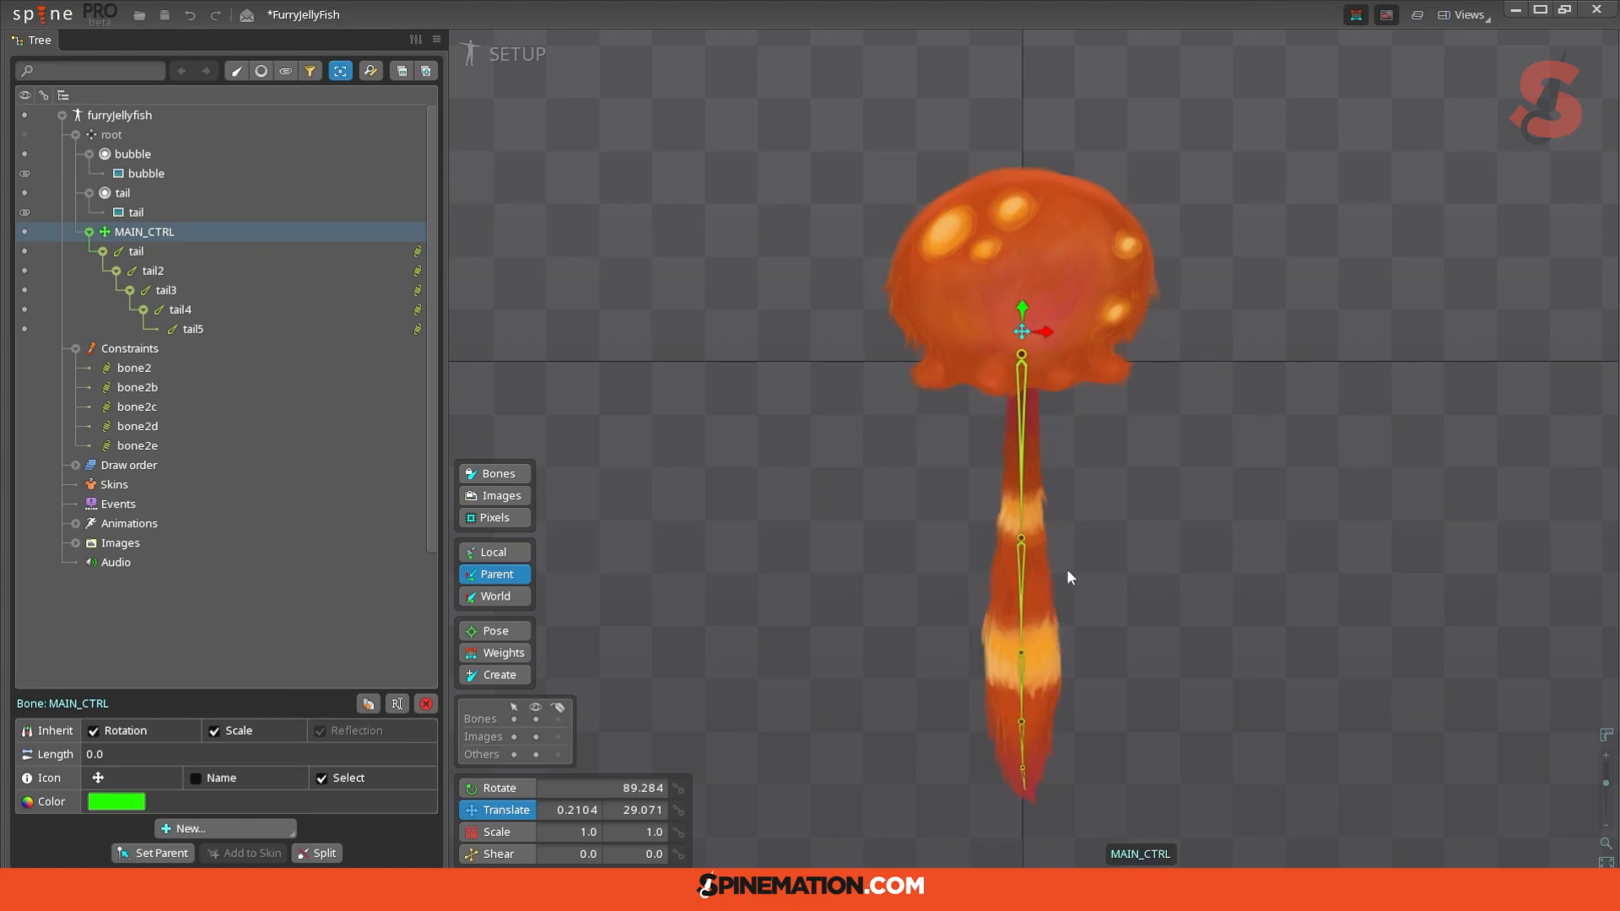
Step: Set Damping to about 28.6 on the tail bone's physics constraint and test it by moving MAIN_CTRL around
{"action": "left_click", "coordinate": [1018, 381]}
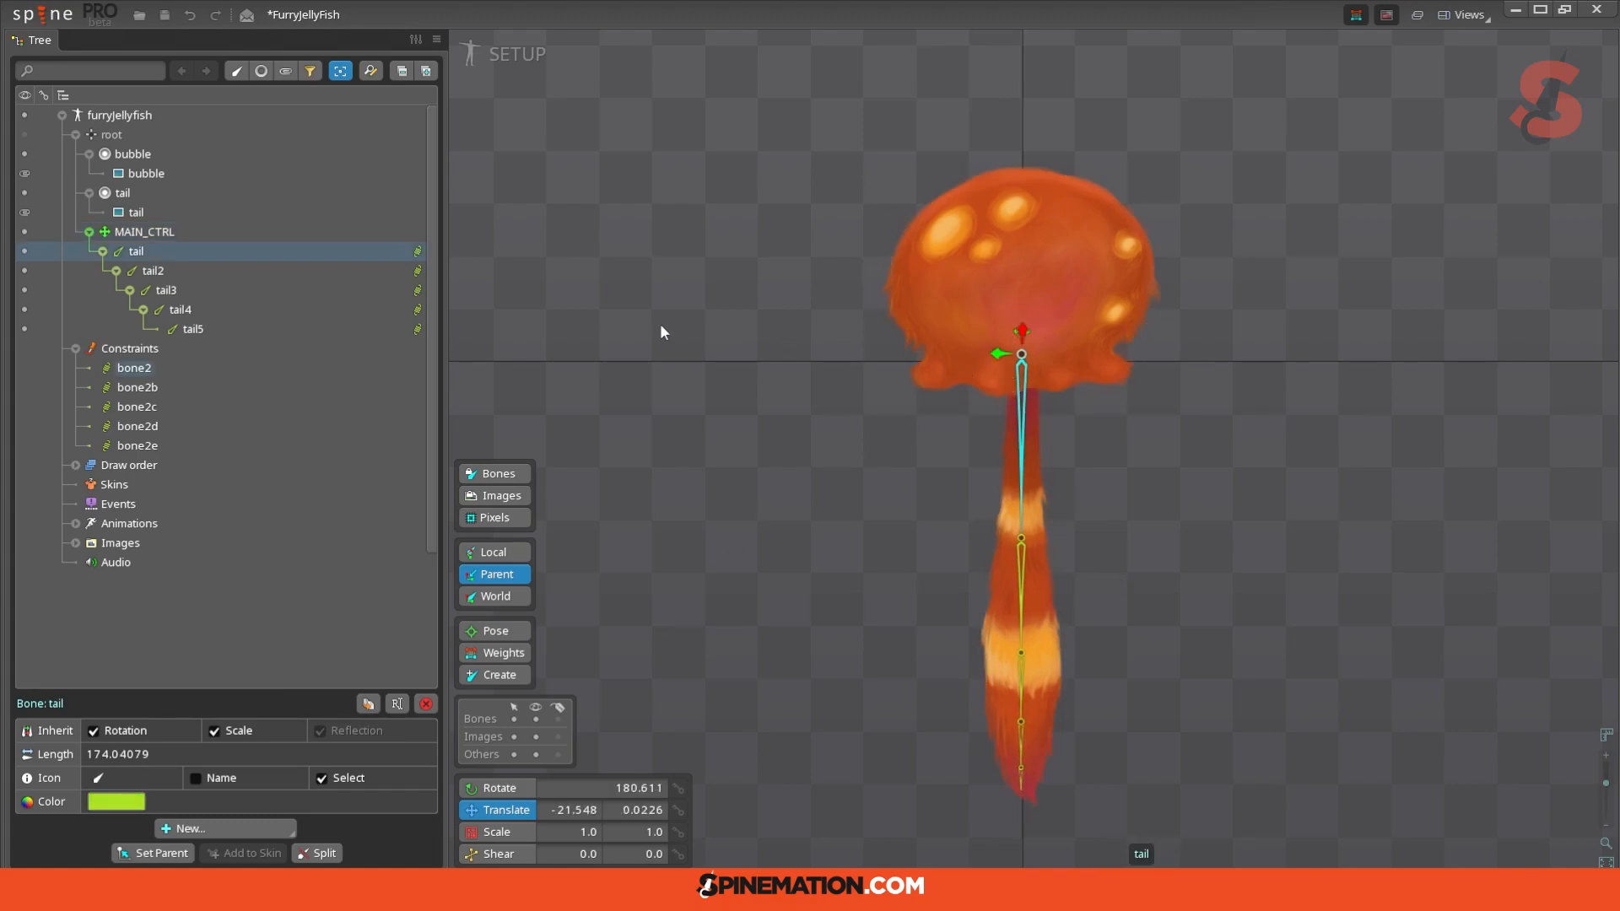
{"action": "left_click", "coordinate": [417, 252]}
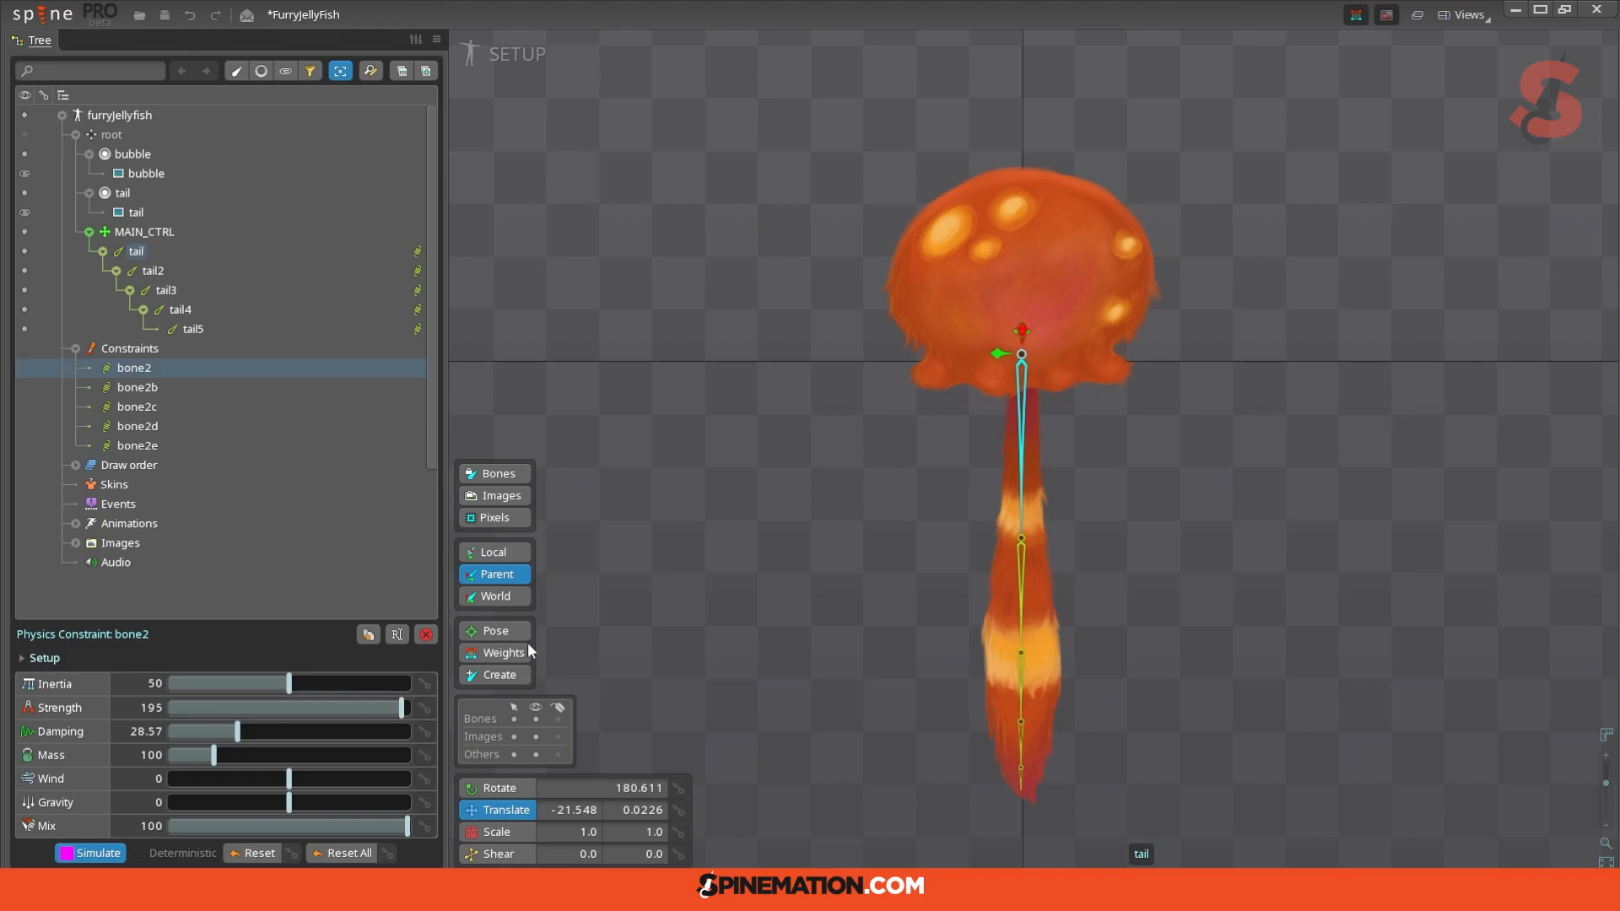
{"action": "left_click", "coordinate": [1033, 430]}
{"action": "mouse_move", "coordinate": [1019, 331]}
{"action": "left_mouse_down"}
{"action": "mouse_move", "coordinate": [753, 338]}
{"action": "mouse_move", "coordinate": [1188, 387]}
{"action": "mouse_move", "coordinate": [1019, 342]}
{"action": "left_mouse_up"}
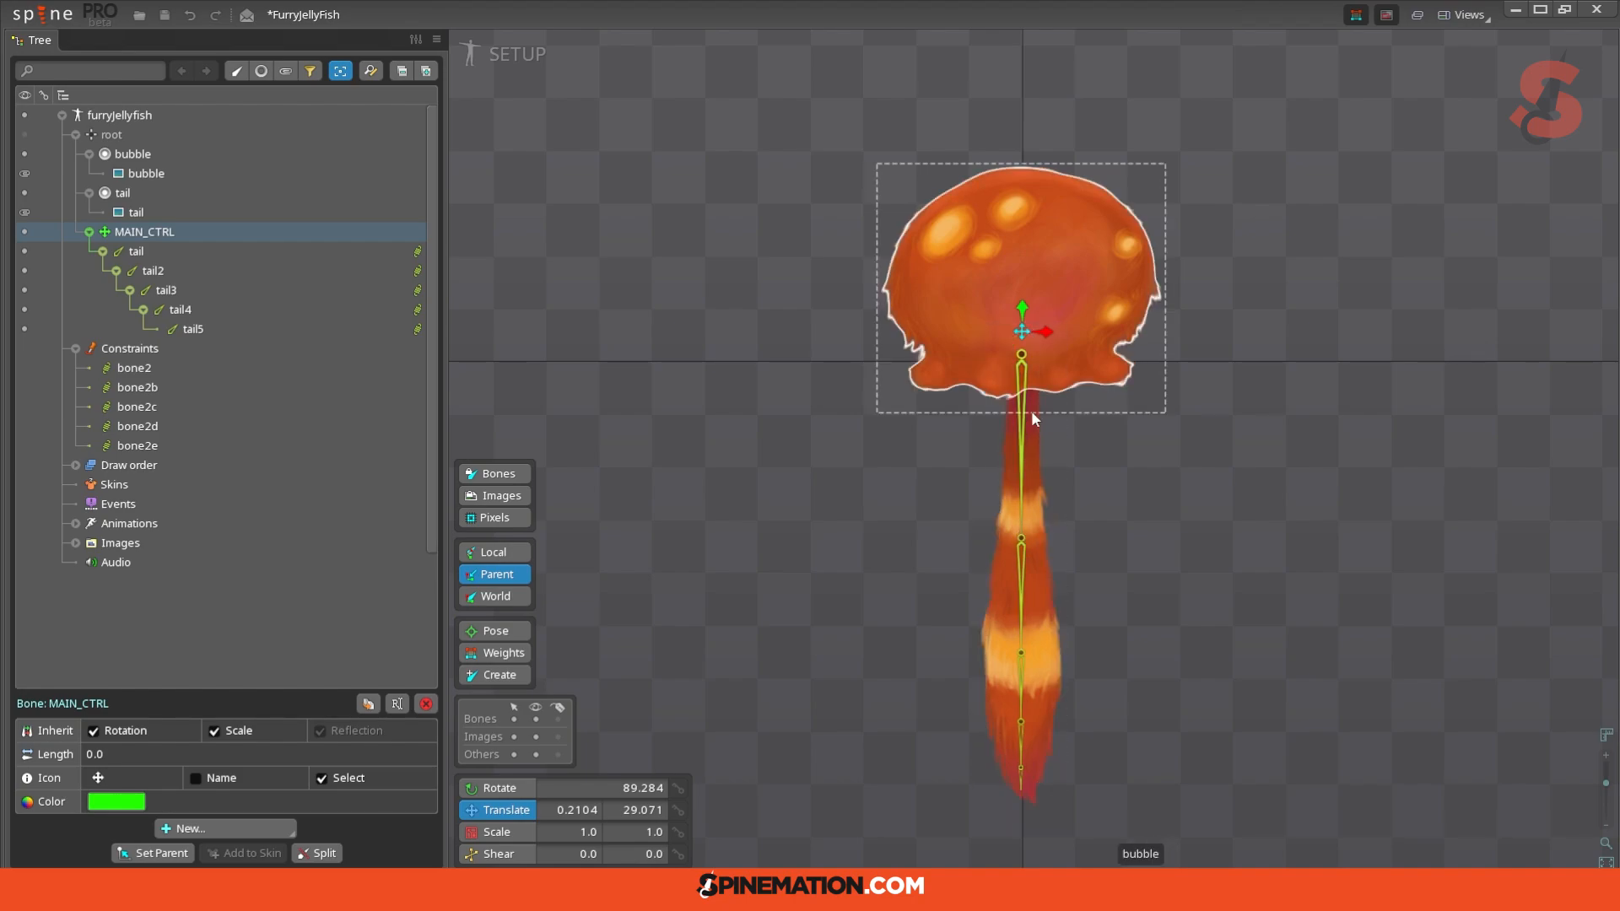
Step: Lower Damping on tail2's physics constraint and set it to about 77.9 on tail4's
{"action": "left_click", "coordinate": [1022, 561]}
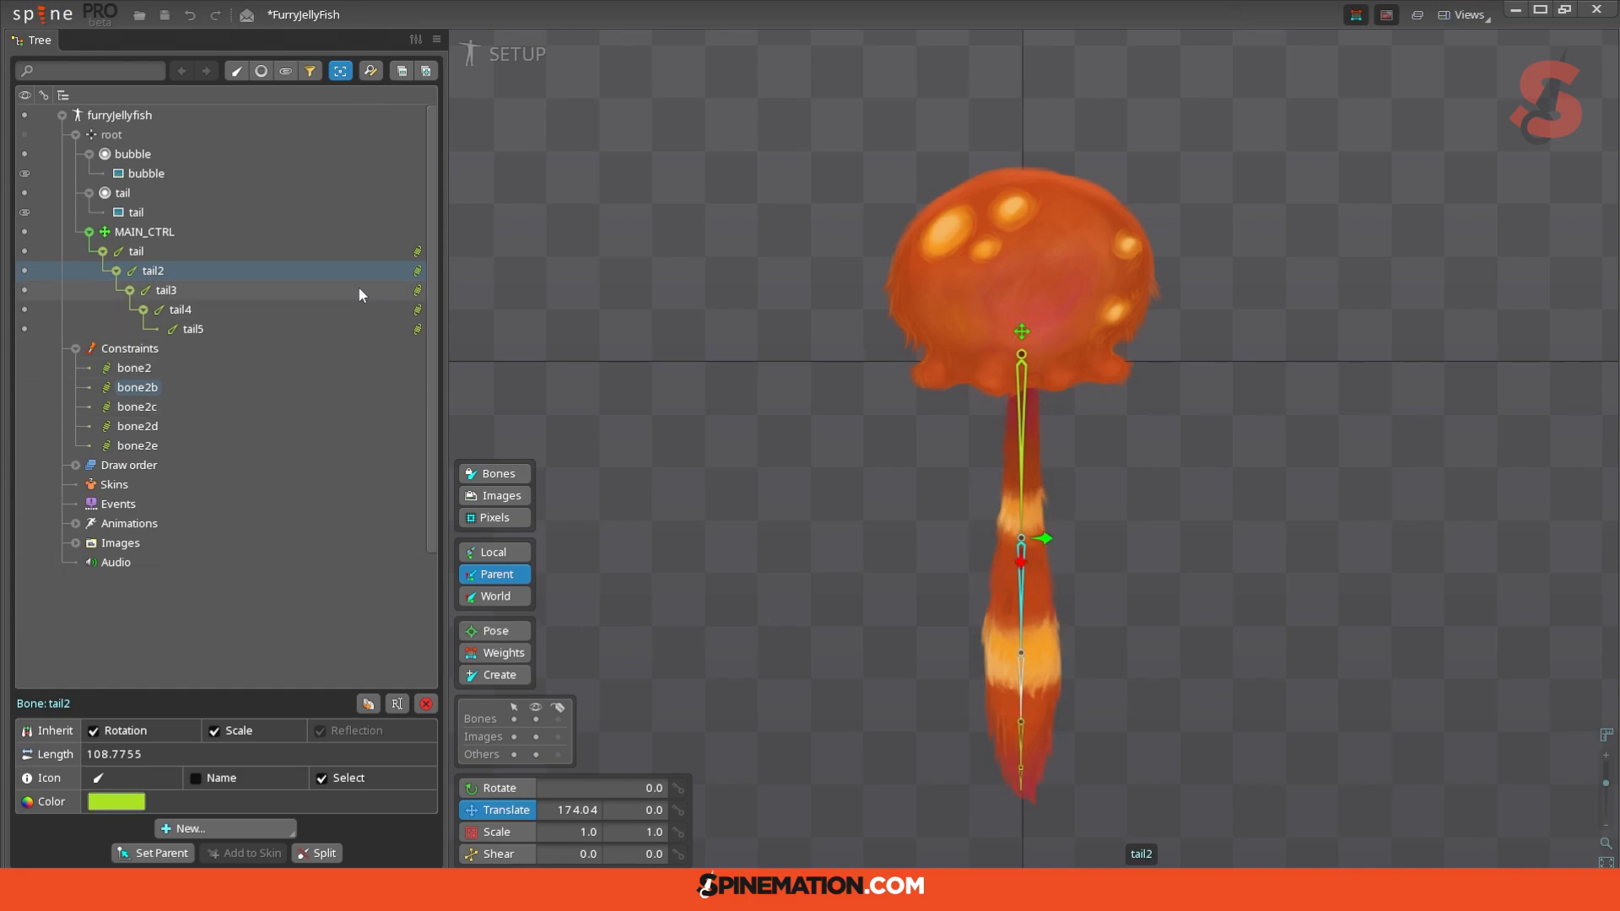
{"action": "left_click", "coordinate": [354, 387]}
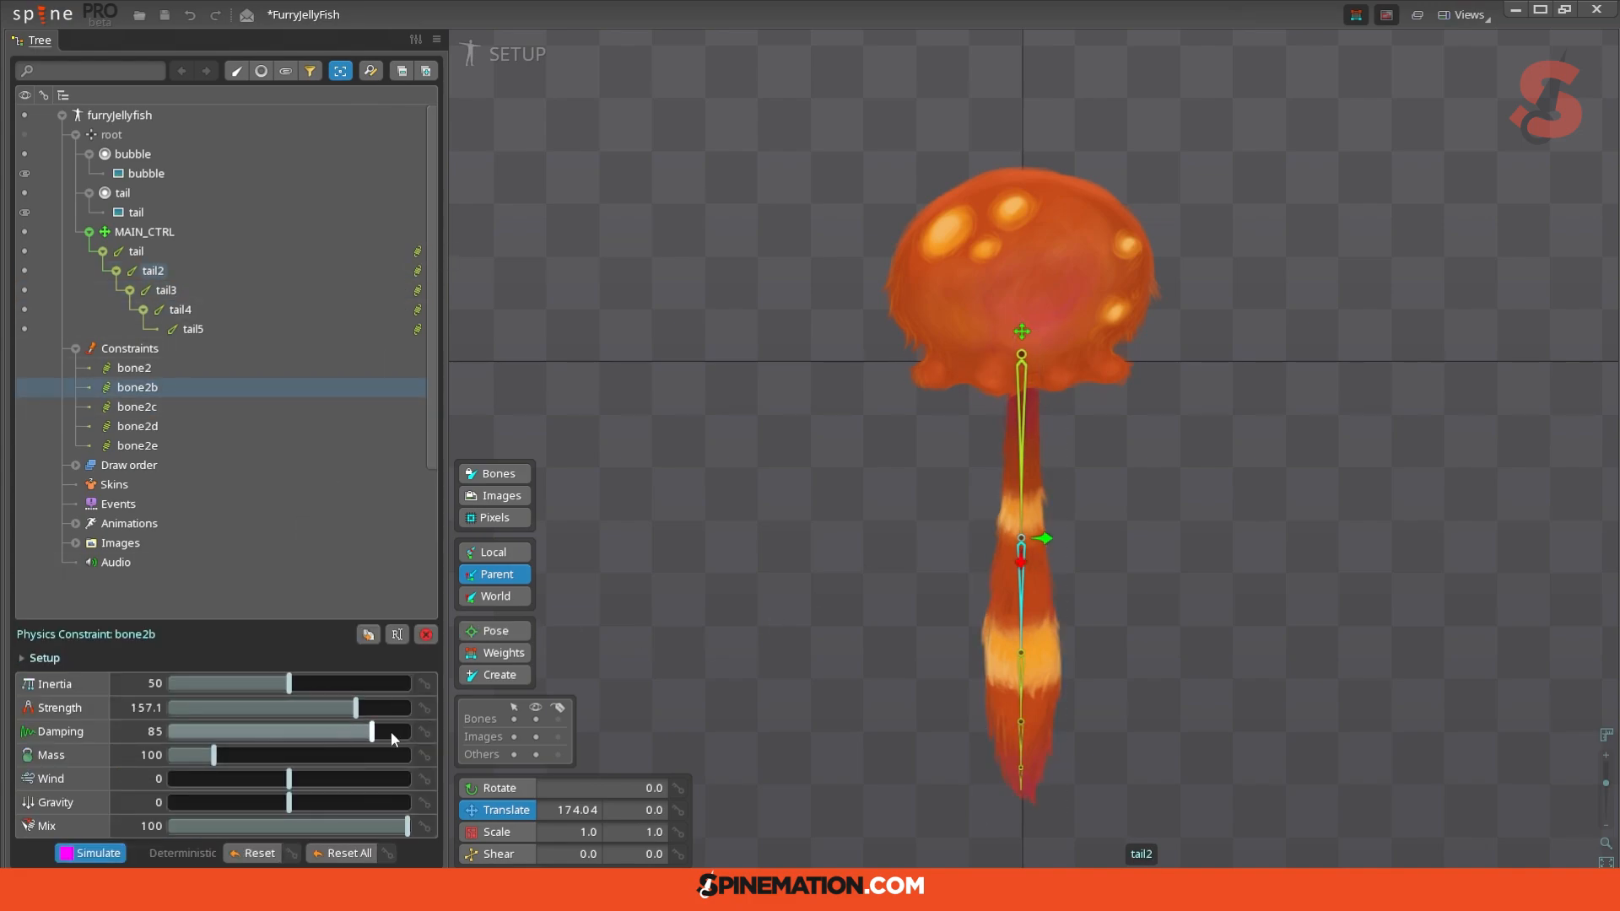
{"action": "left_click_drag", "start_coordinate": [373, 732], "coordinate": [275, 731]}
{"action": "left_click", "coordinate": [404, 312]}
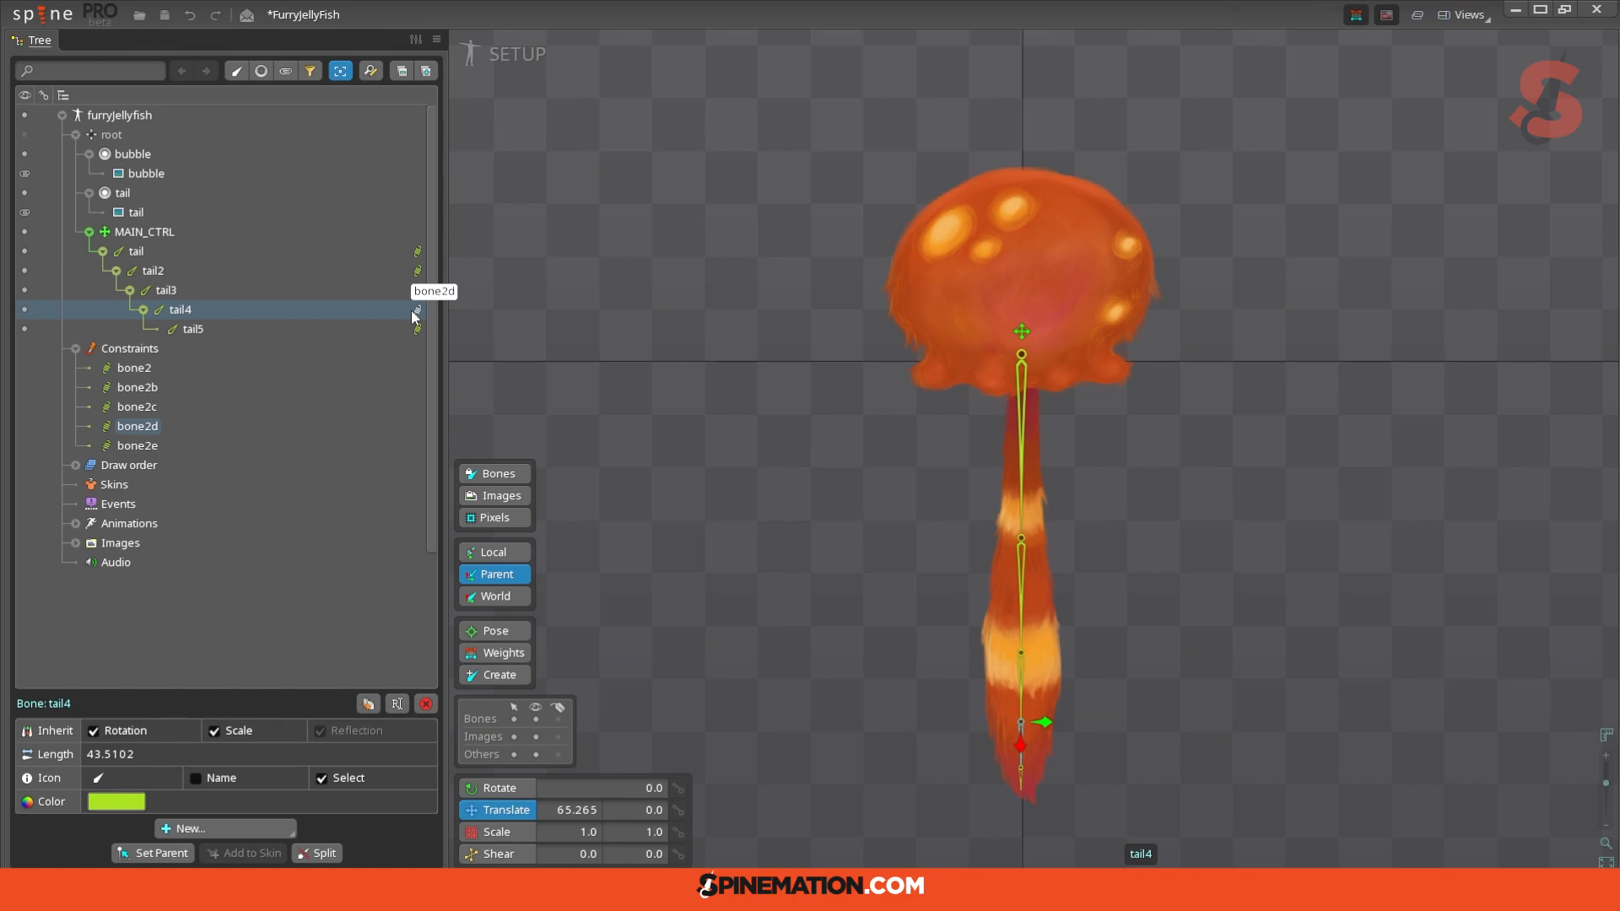
{"action": "left_click", "coordinate": [384, 426]}
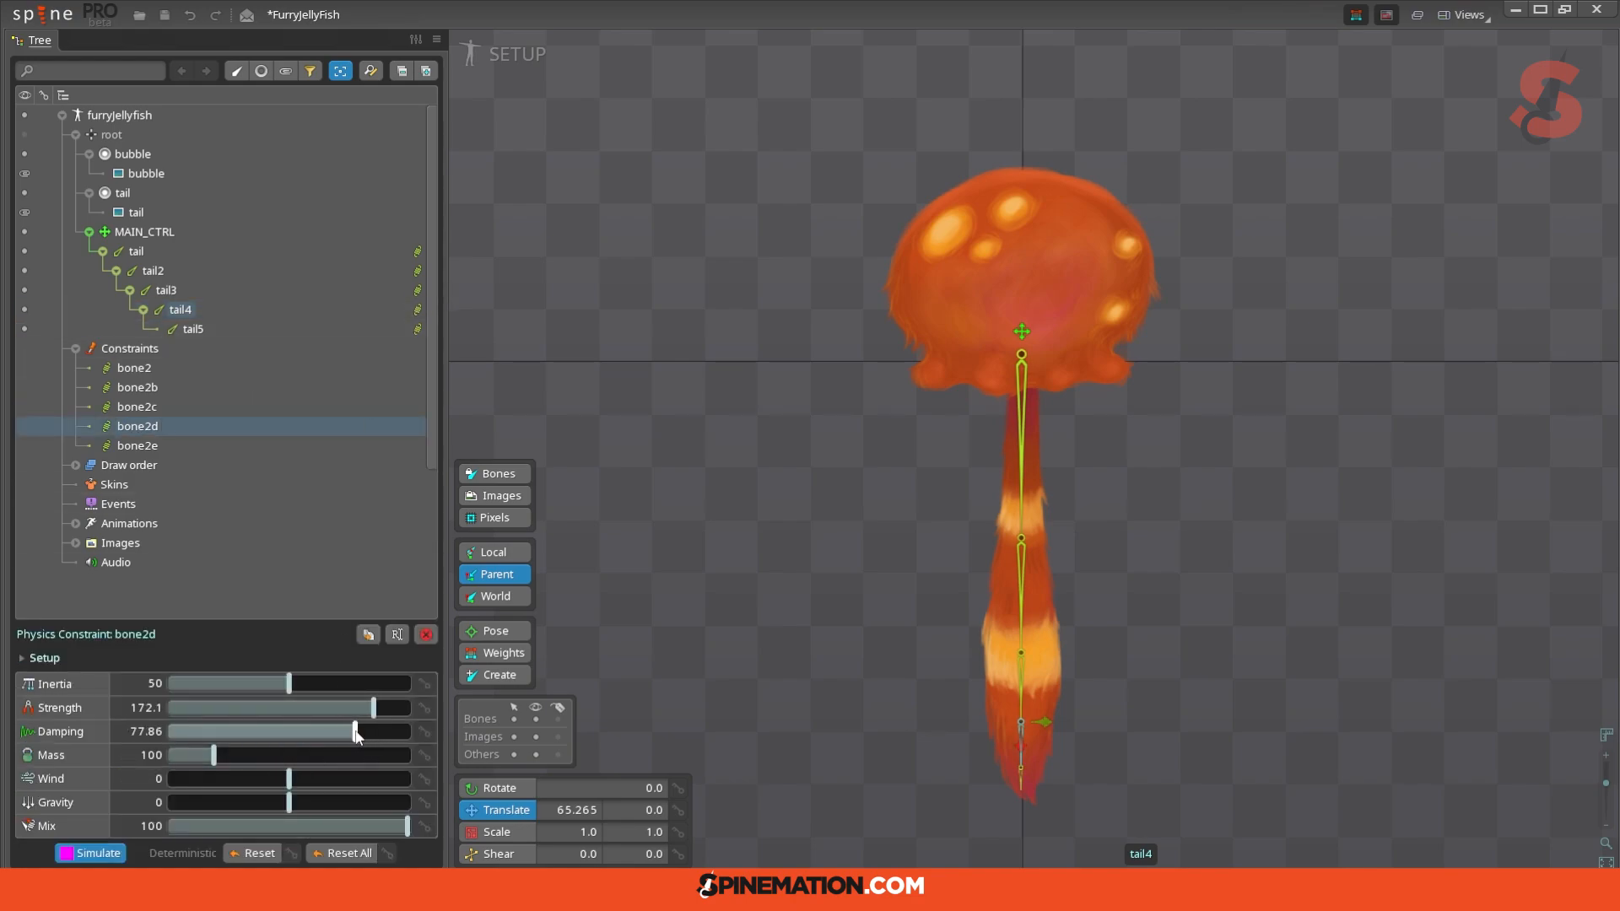
Step: Test the lowered damping along the tail by moving MAIN_CTRL beside the jellyfish, and undo the move
{"action": "left_click", "coordinate": [1022, 334]}
{"action": "left_click_drag", "start_coordinate": [1023, 336], "coordinate": [780, 431]}
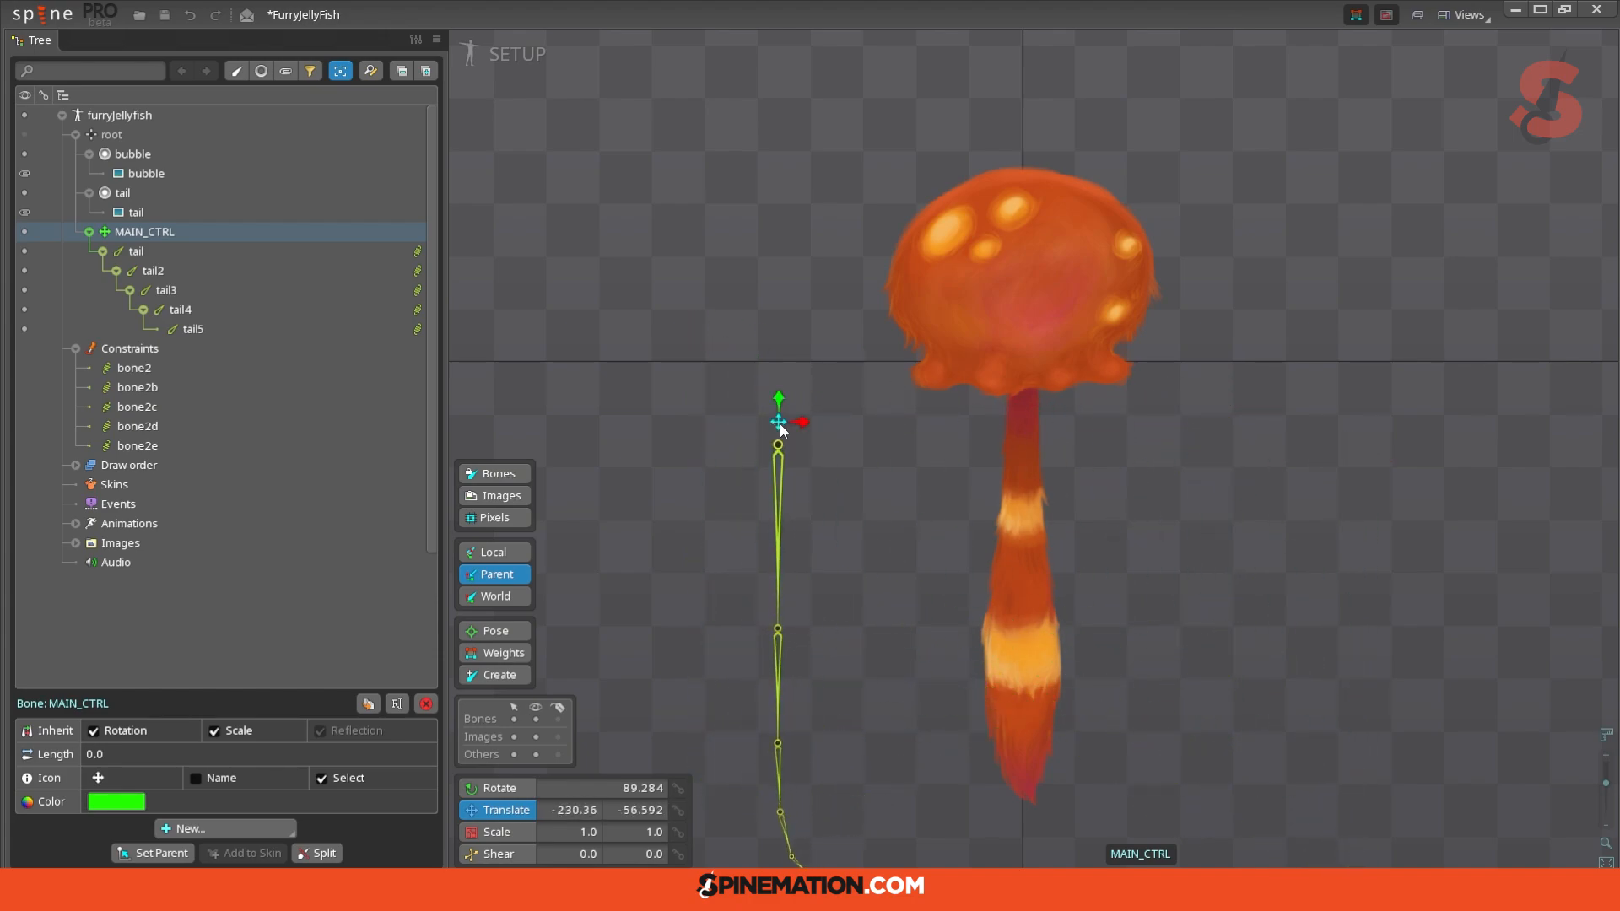
{"action": "key", "text": "ctrl+z"}
Step: Lower Damping further on the tail bone's physics constraint, test it by moving MAIN_CTRL, and undo the test
{"action": "left_click", "coordinate": [1023, 442]}
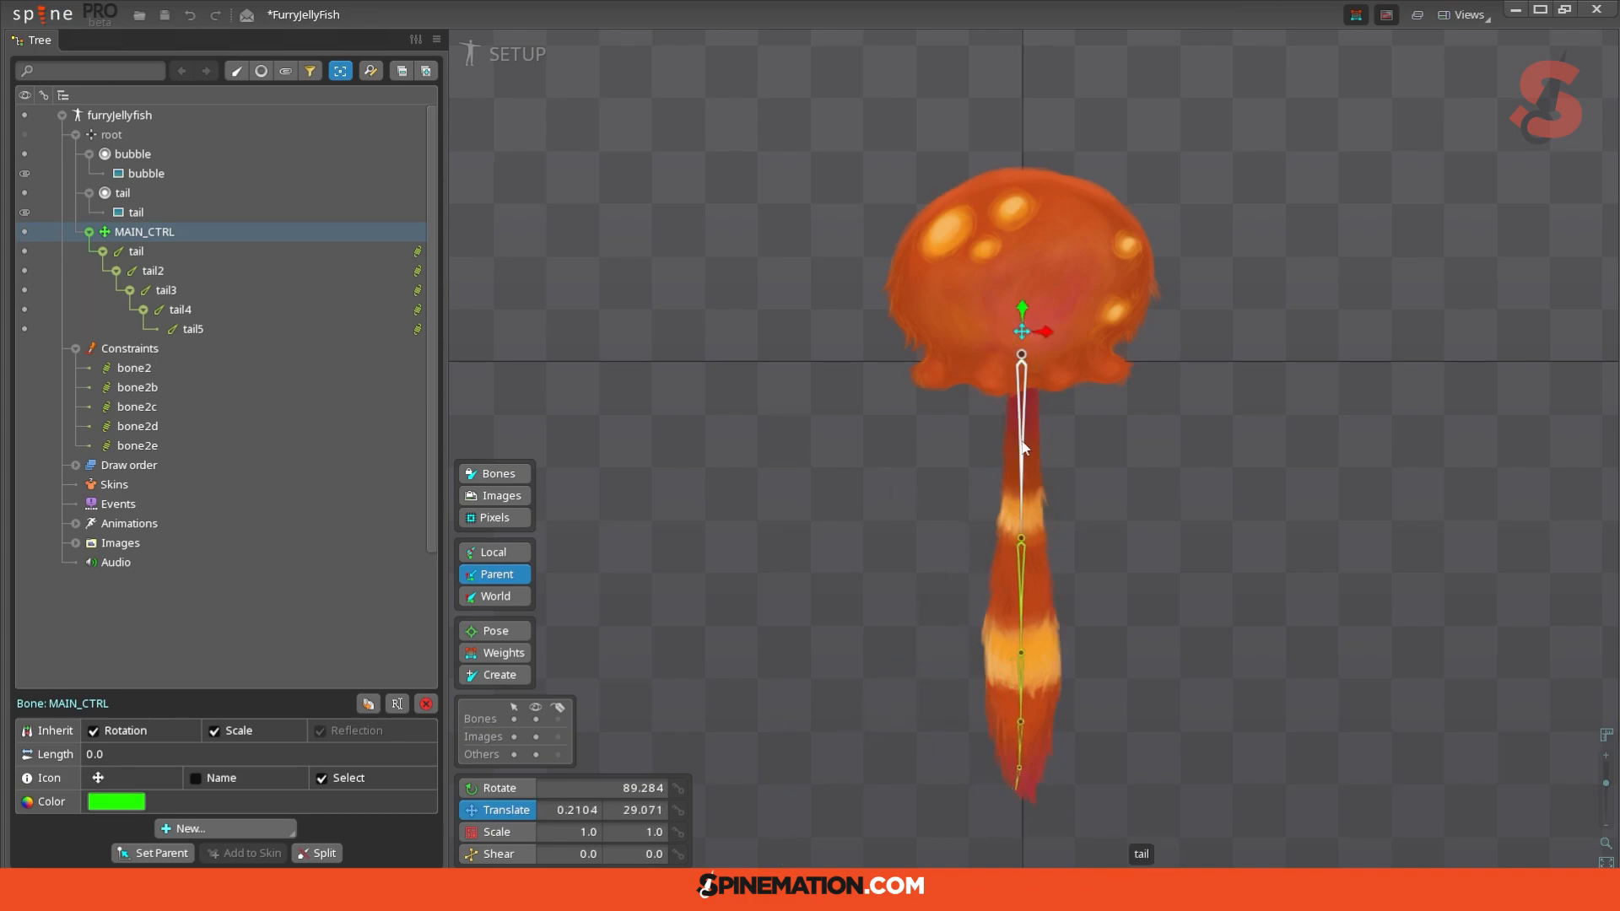
{"action": "left_click", "coordinate": [417, 251]}
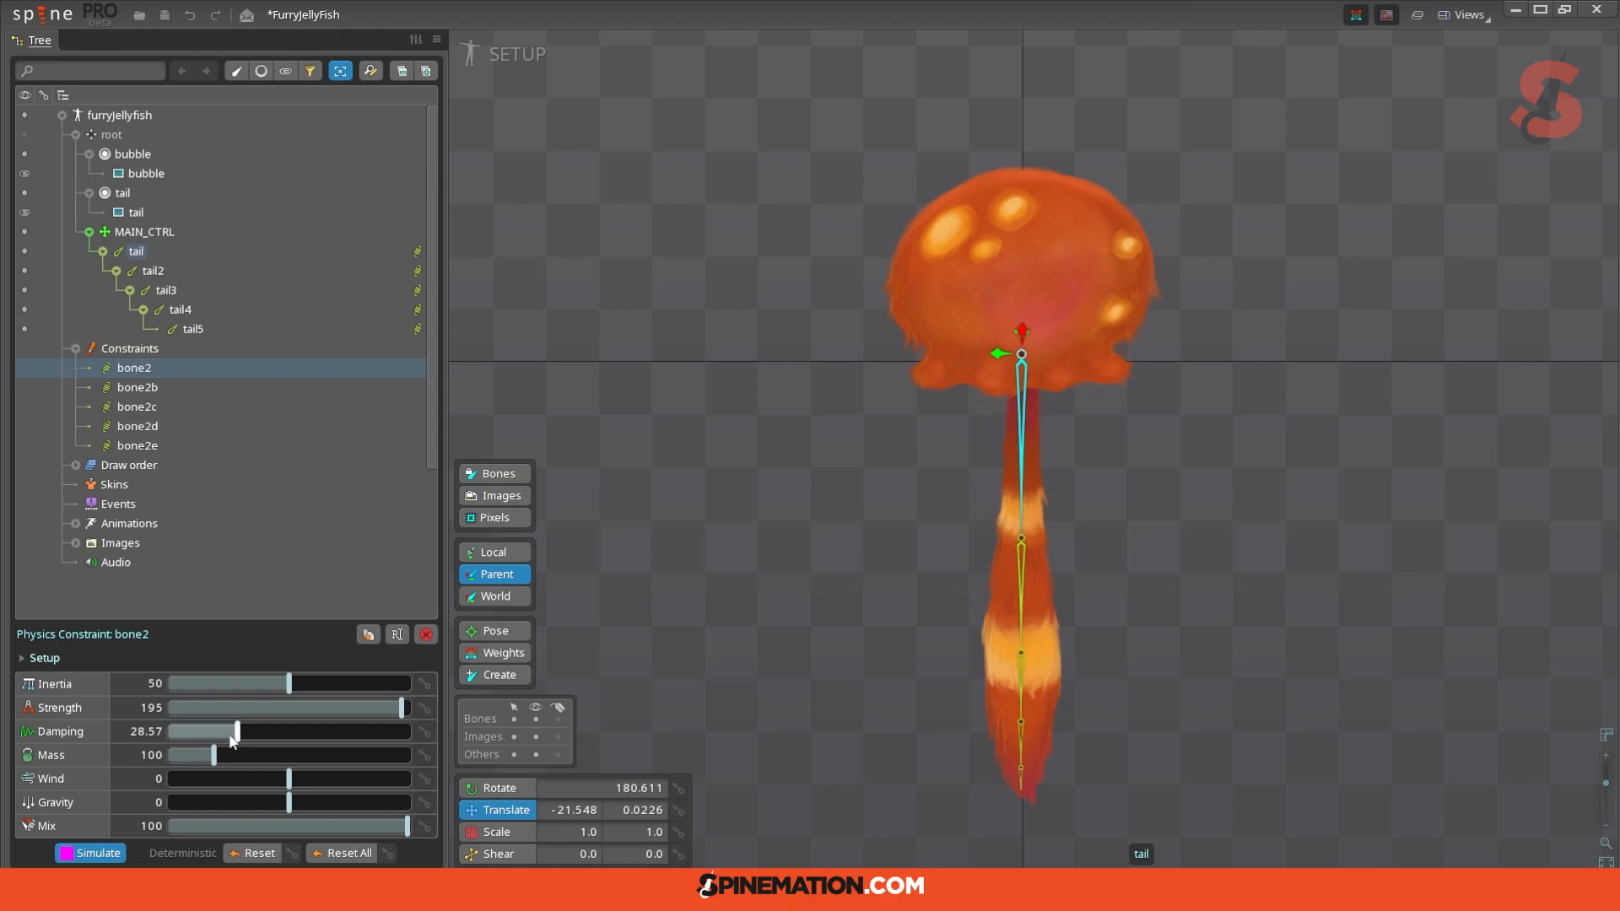
{"action": "left_click_drag", "start_coordinate": [240, 732], "coordinate": [215, 741]}
{"action": "left_click", "coordinate": [1026, 557]}
{"action": "left_click_drag", "start_coordinate": [1023, 346], "coordinate": [1281, 429]}
{"action": "key", "text": "ctrl+z"}
{"action": "key", "text": "ctrl+z"}
Step: Set Damping to about 14.3 on tail2's physics constraint
{"action": "left_click", "coordinate": [1025, 583]}
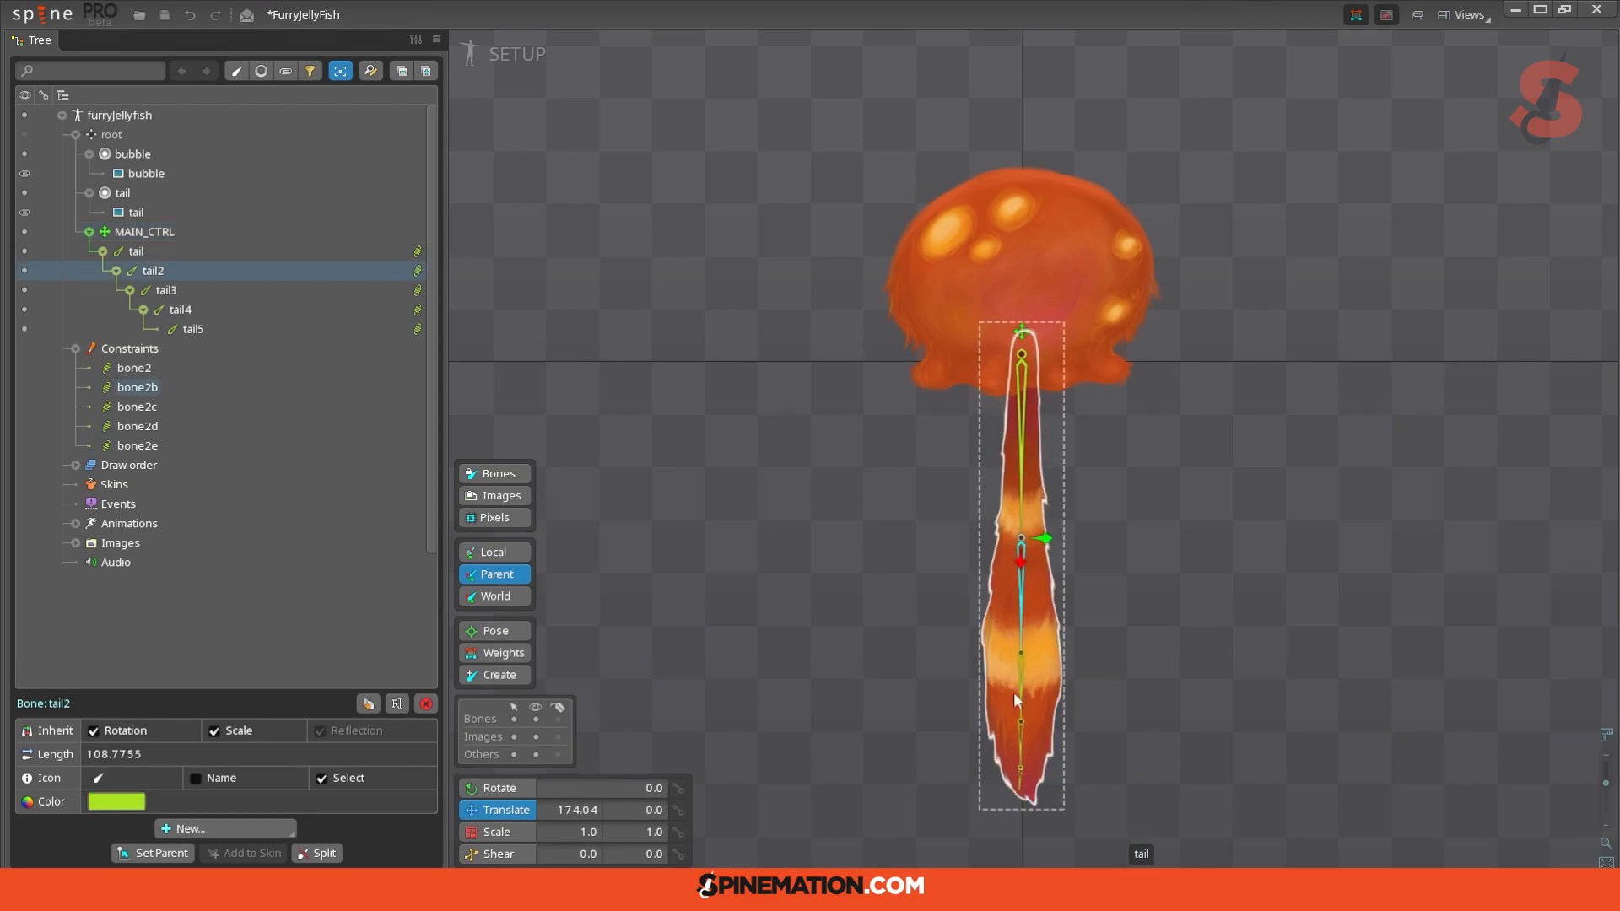
{"action": "left_click", "coordinate": [418, 271]}
{"action": "left_click_drag", "start_coordinate": [278, 732], "coordinate": [212, 734]}
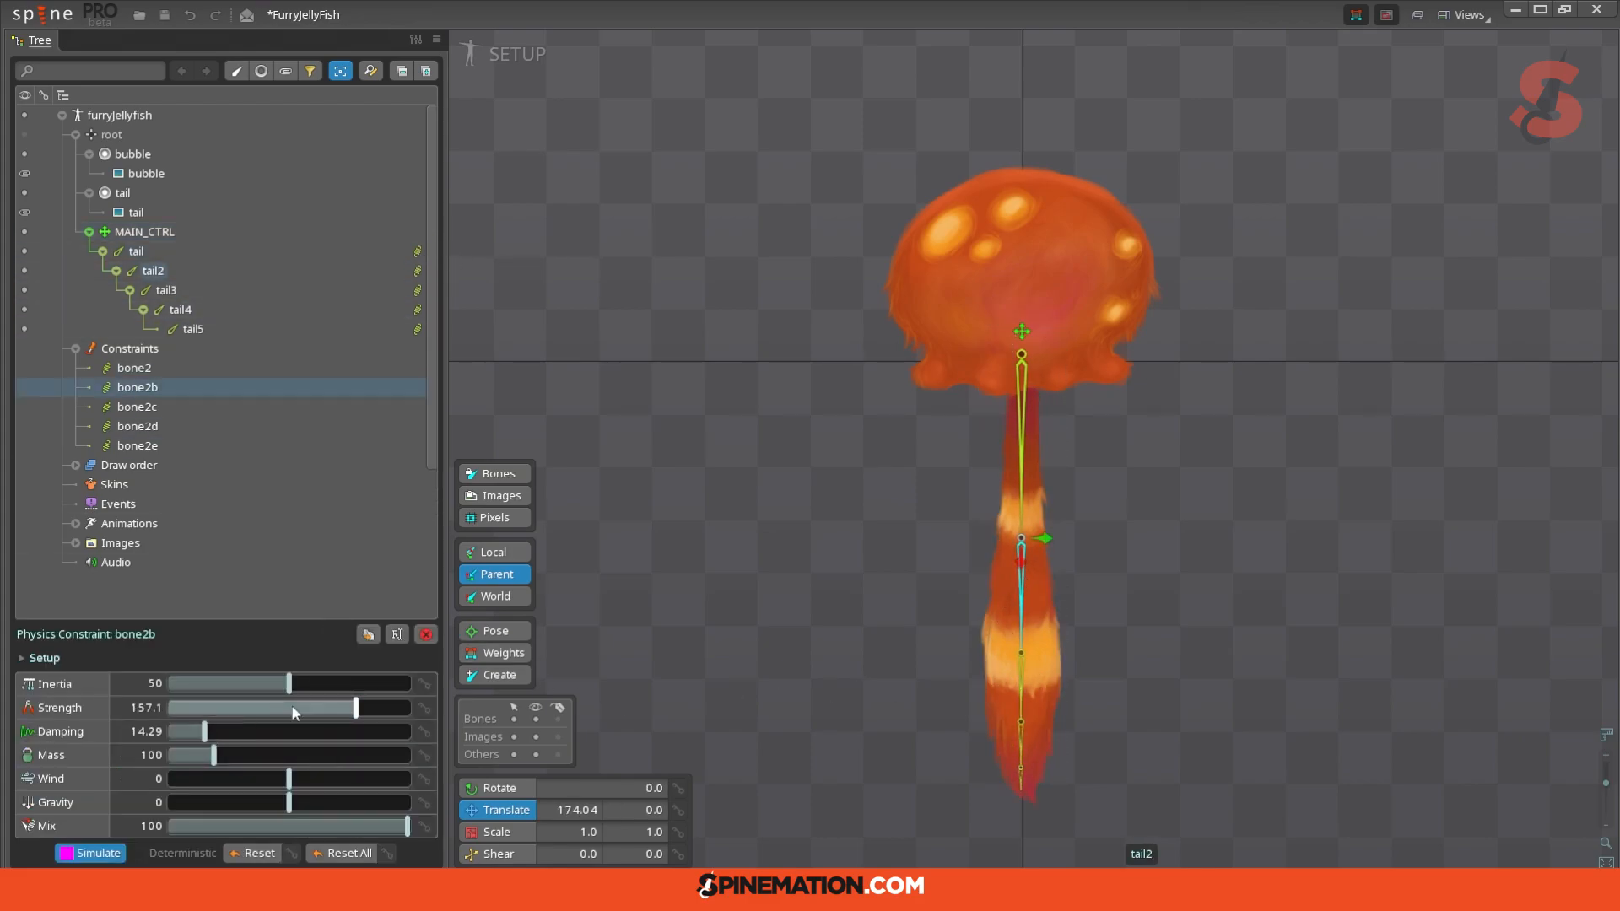
Step: Test tail2's reduced damping by moving MAIN_CTRL to either side of the jellyfish, undoing each move
{"action": "left_click", "coordinate": [1021, 331]}
{"action": "left_click_drag", "start_coordinate": [1021, 331], "coordinate": [763, 371]}
{"action": "key", "text": "ctrl+z"}
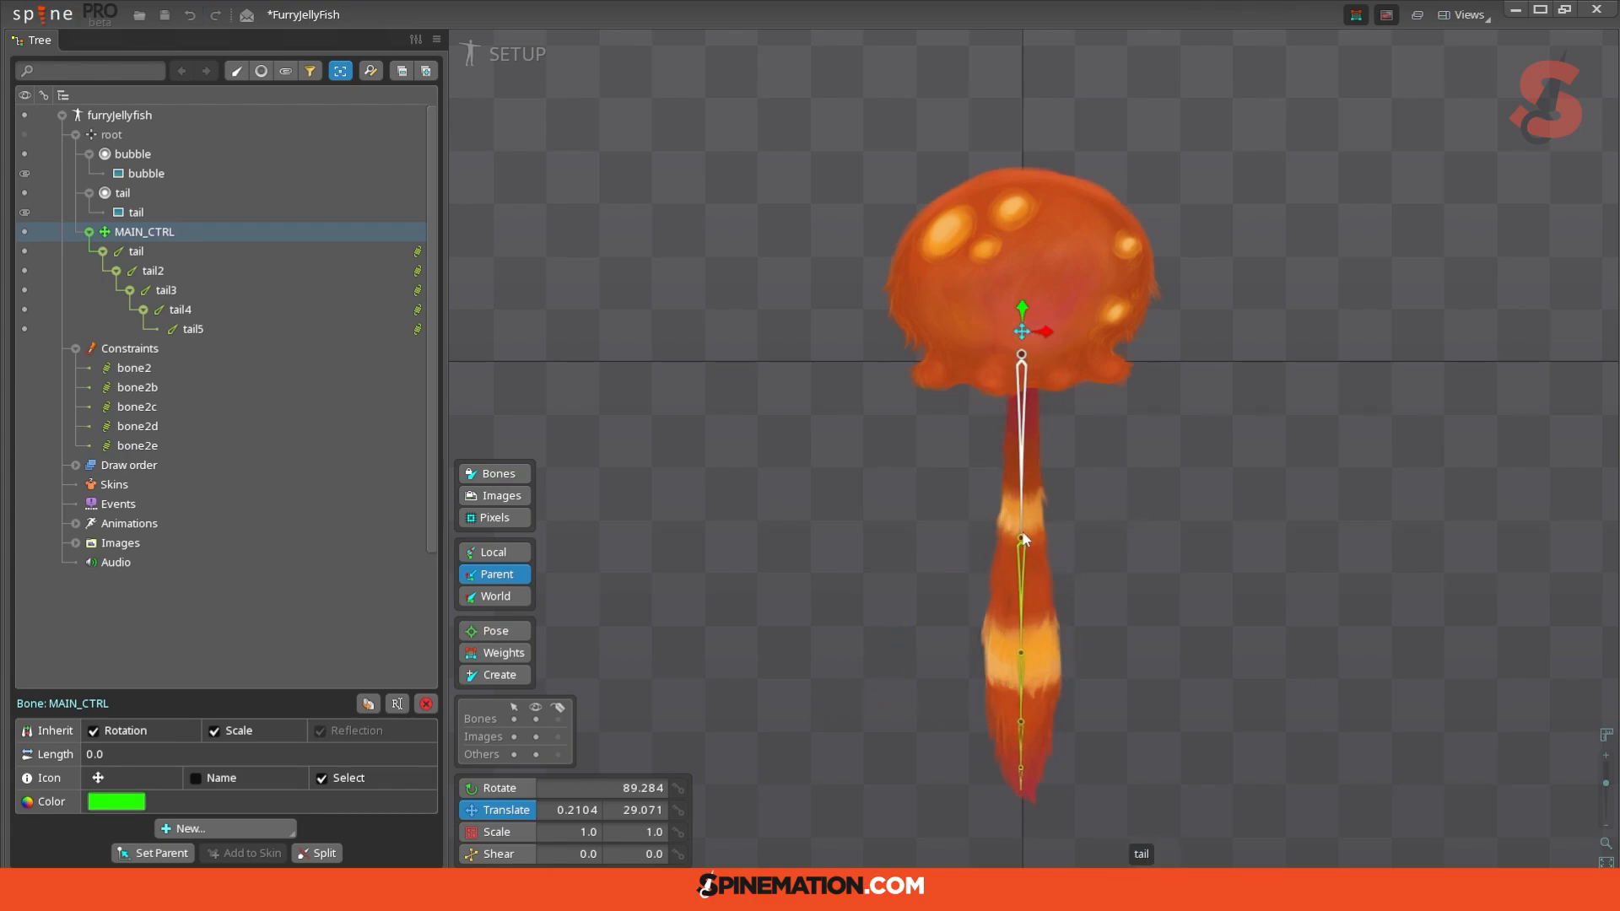
{"action": "left_click_drag", "start_coordinate": [1015, 334], "coordinate": [1137, 400]}
{"action": "key", "text": "ctrl+z"}
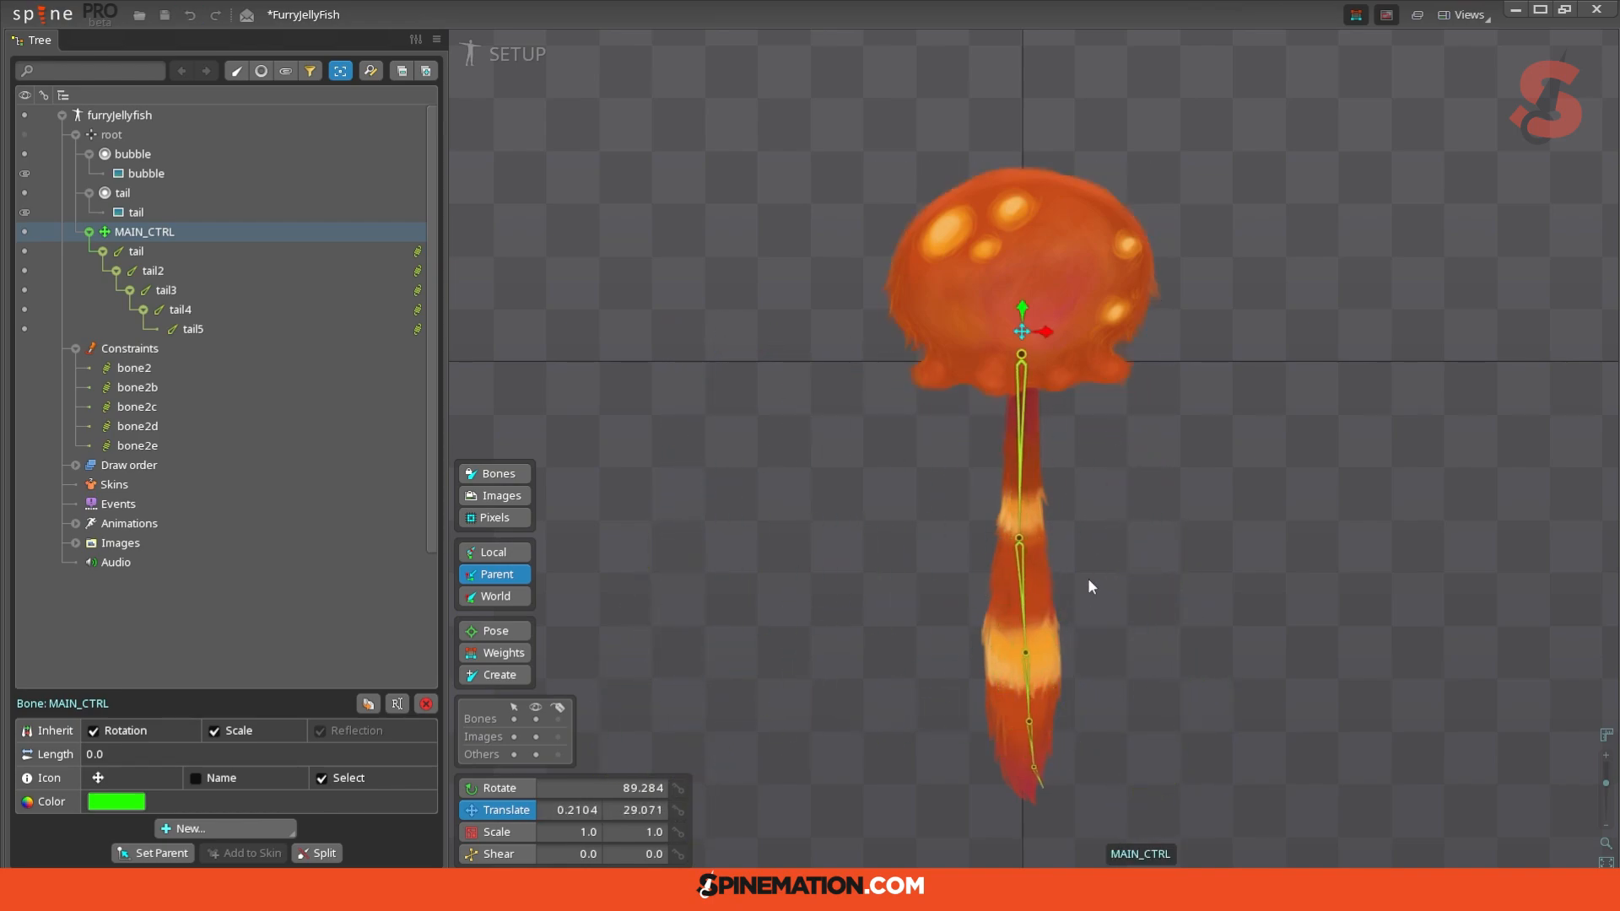
Step: Set Damping to about 69.6 on tail3's physics constraint
{"action": "left_click", "coordinate": [1017, 565]}
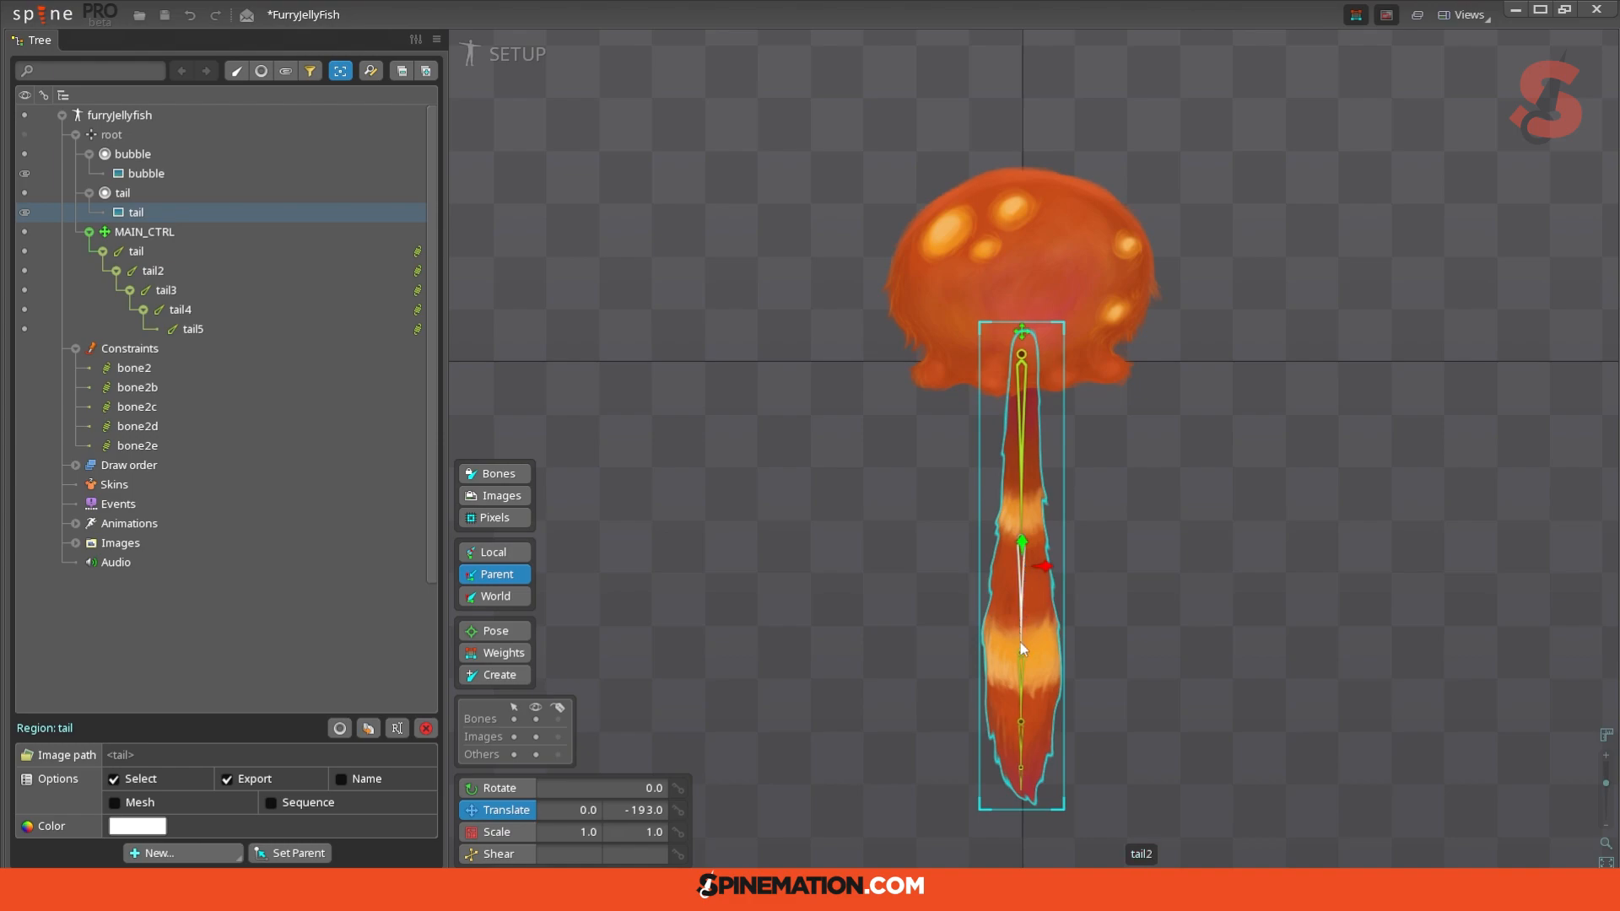
{"action": "left_click", "coordinate": [1022, 673]}
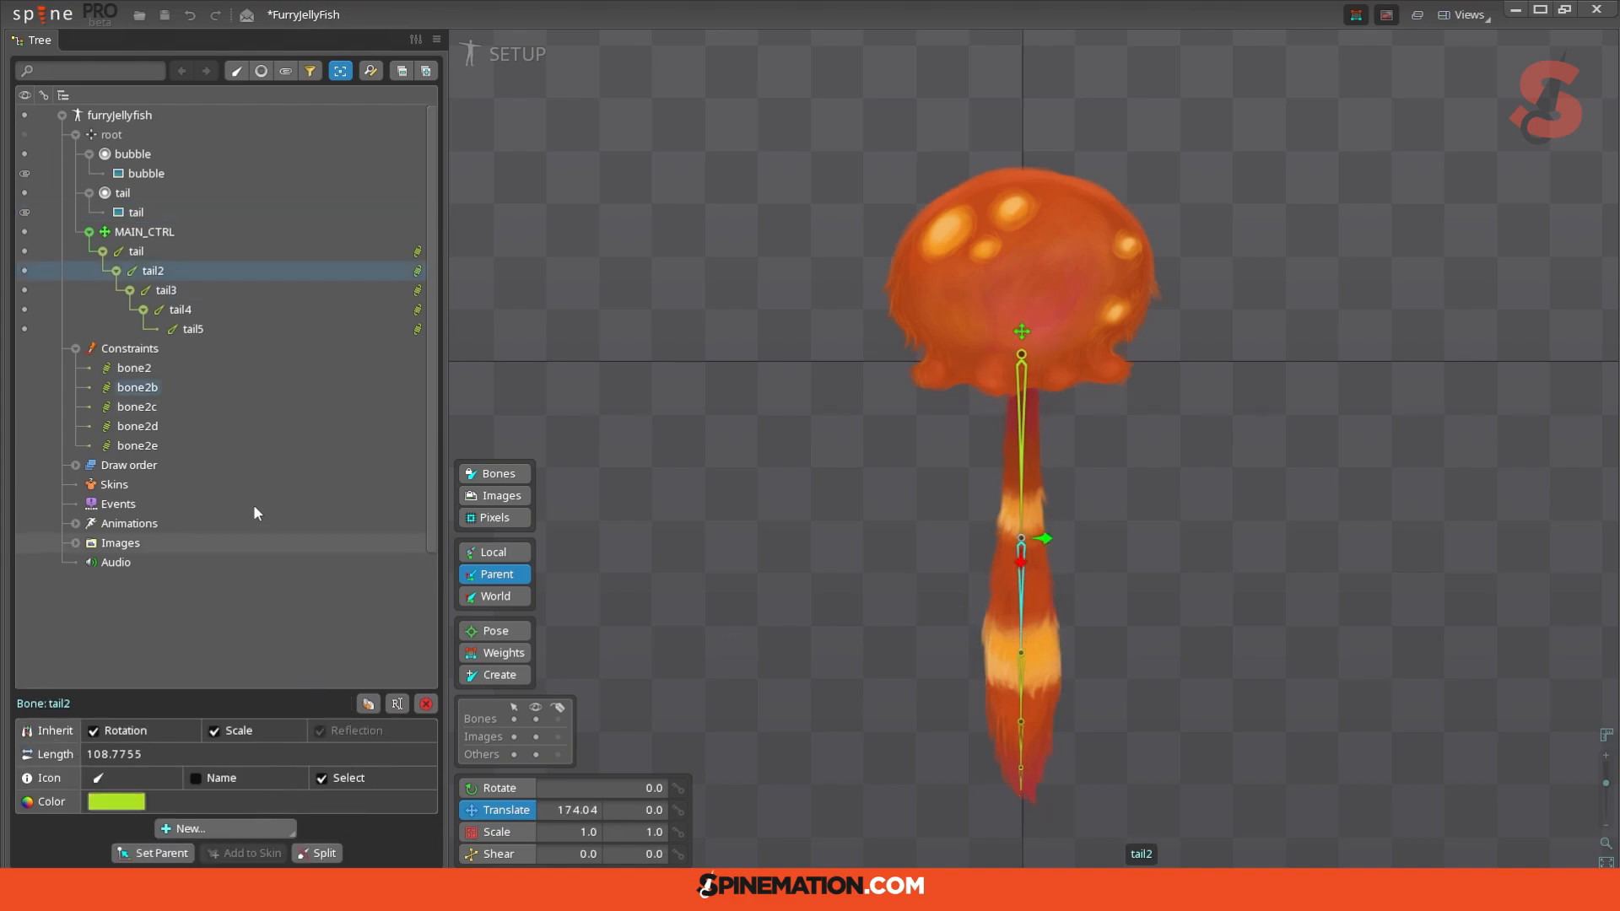
{"action": "left_click", "coordinate": [418, 271]}
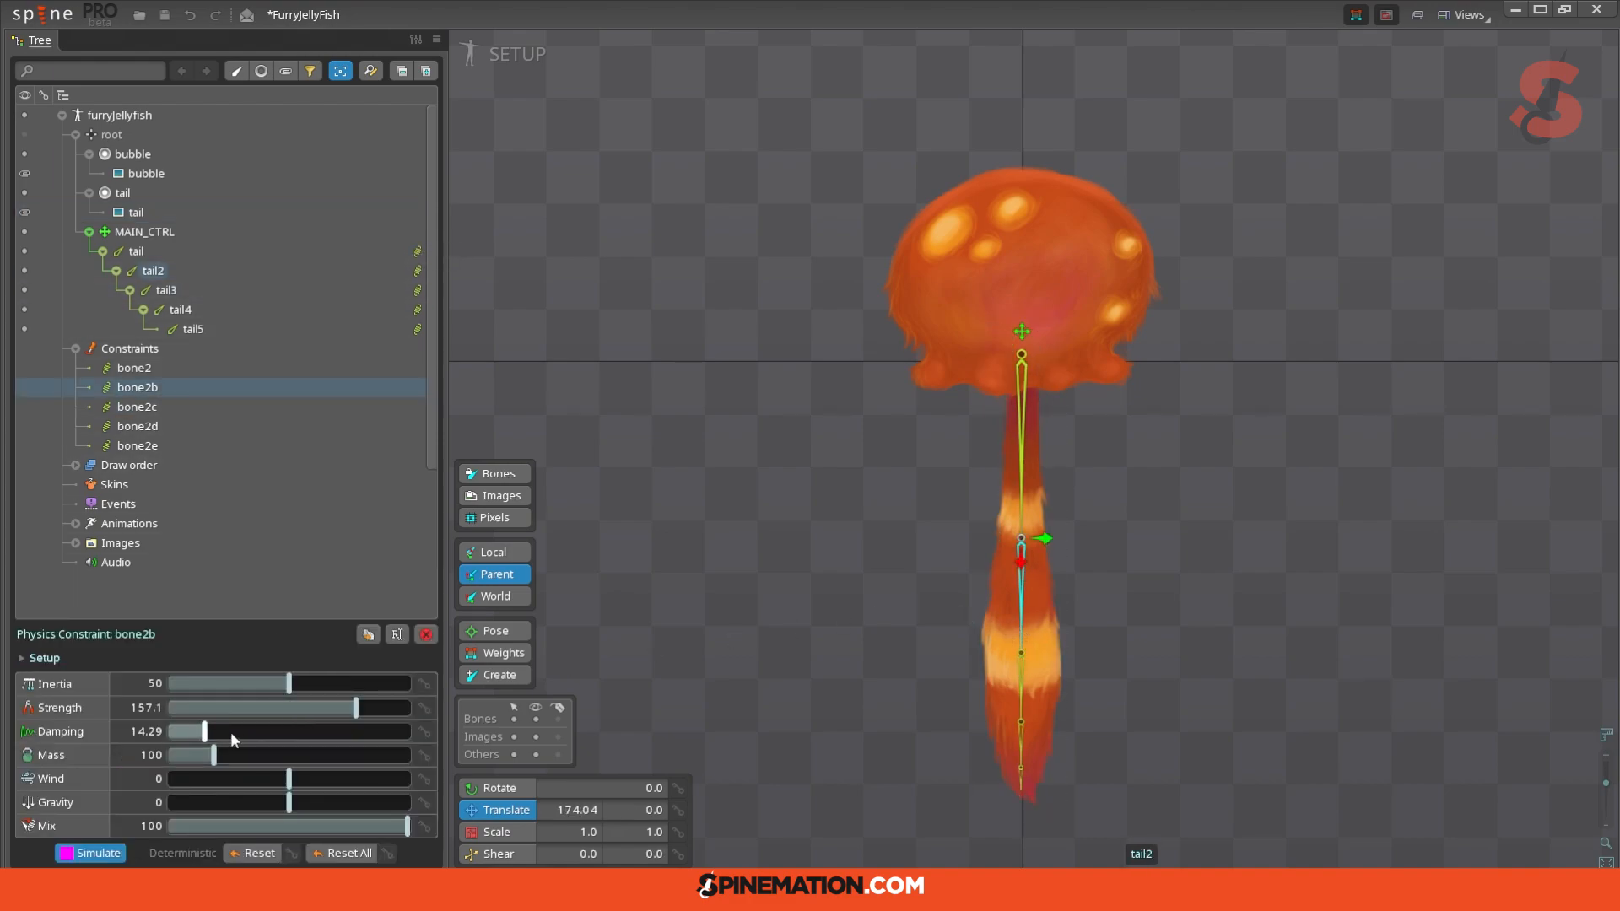
{"action": "left_click_drag", "start_coordinate": [232, 733], "coordinate": [335, 733]}
{"action": "left_click_drag", "start_coordinate": [340, 730], "coordinate": [335, 730]}
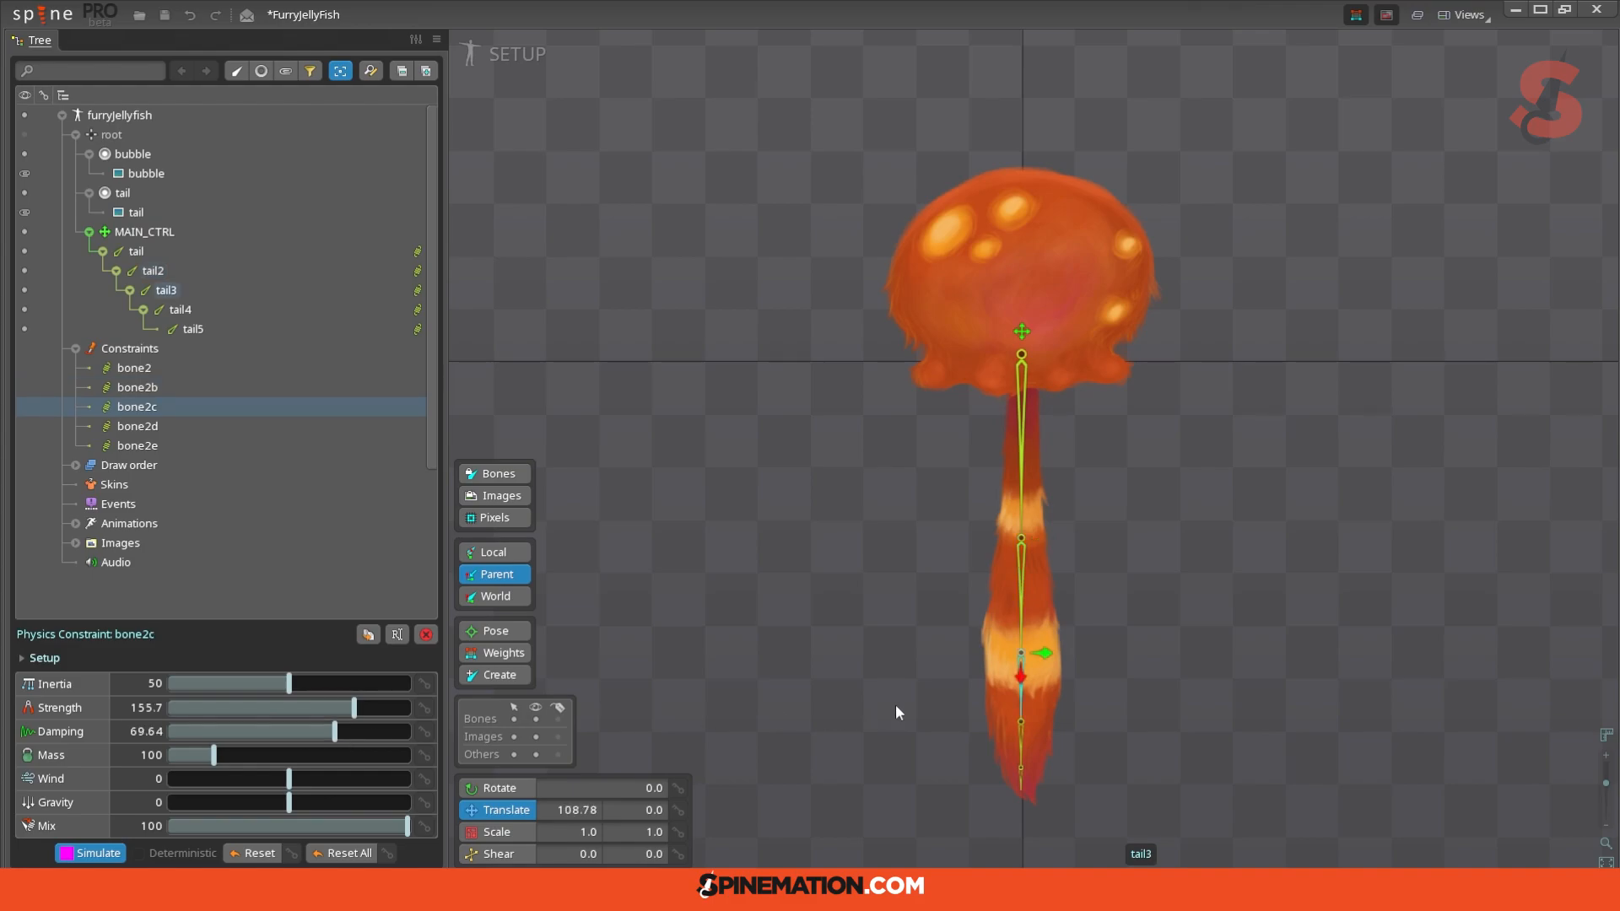
Step: Set Damping to about 81.8 on tail4's physics constraint, and select the tail5 bone
{"action": "left_click", "coordinate": [1022, 746]}
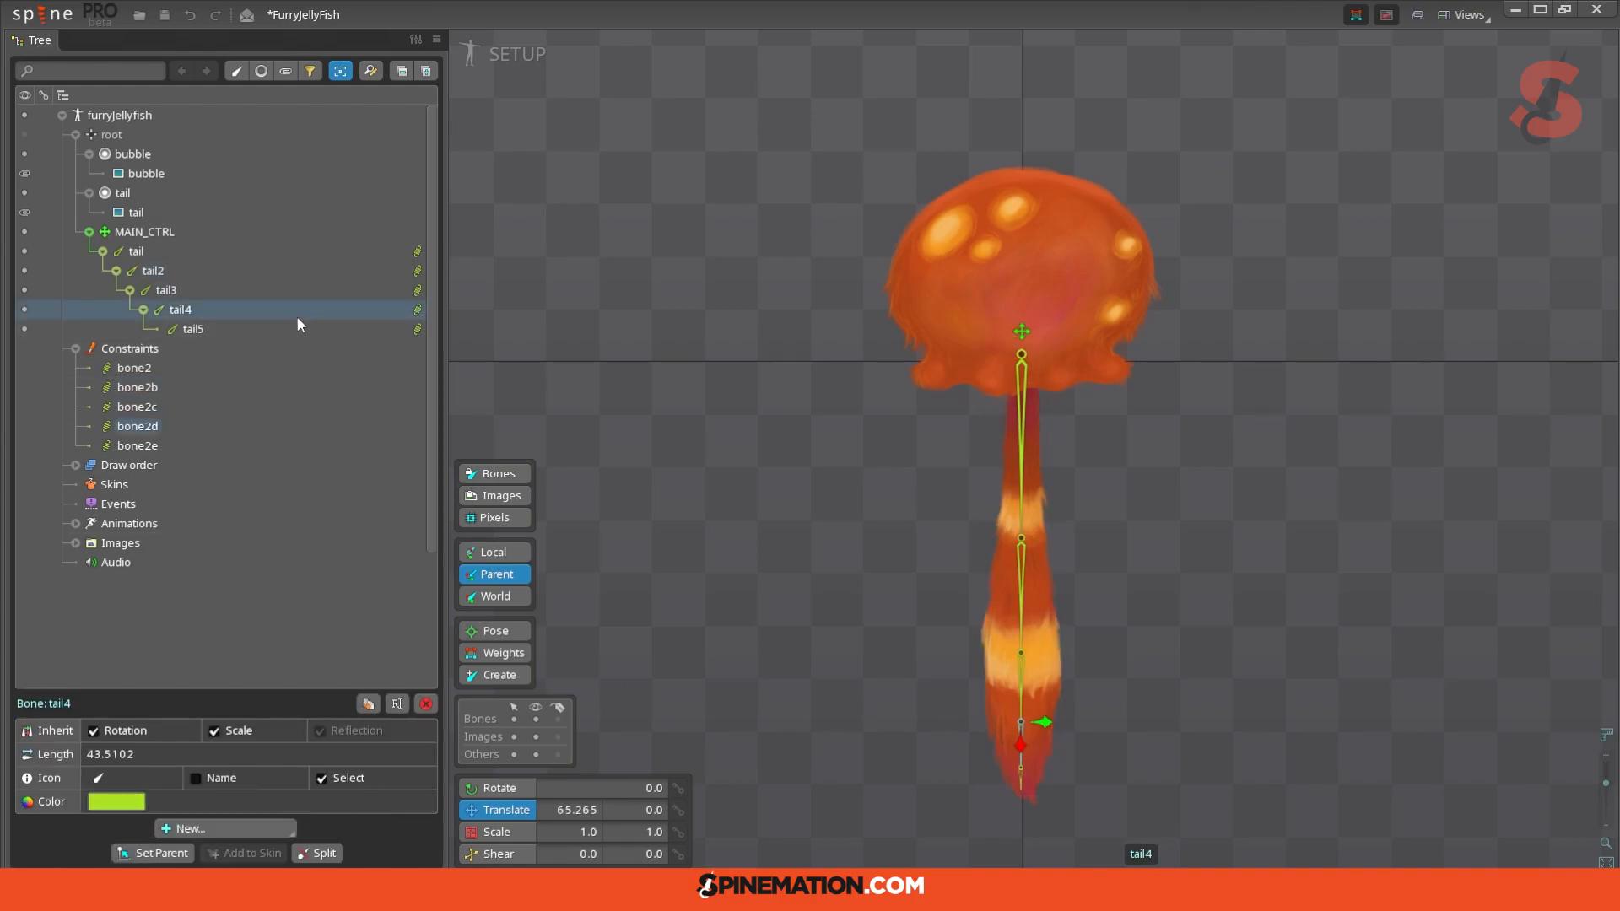
{"action": "left_click", "coordinate": [416, 309]}
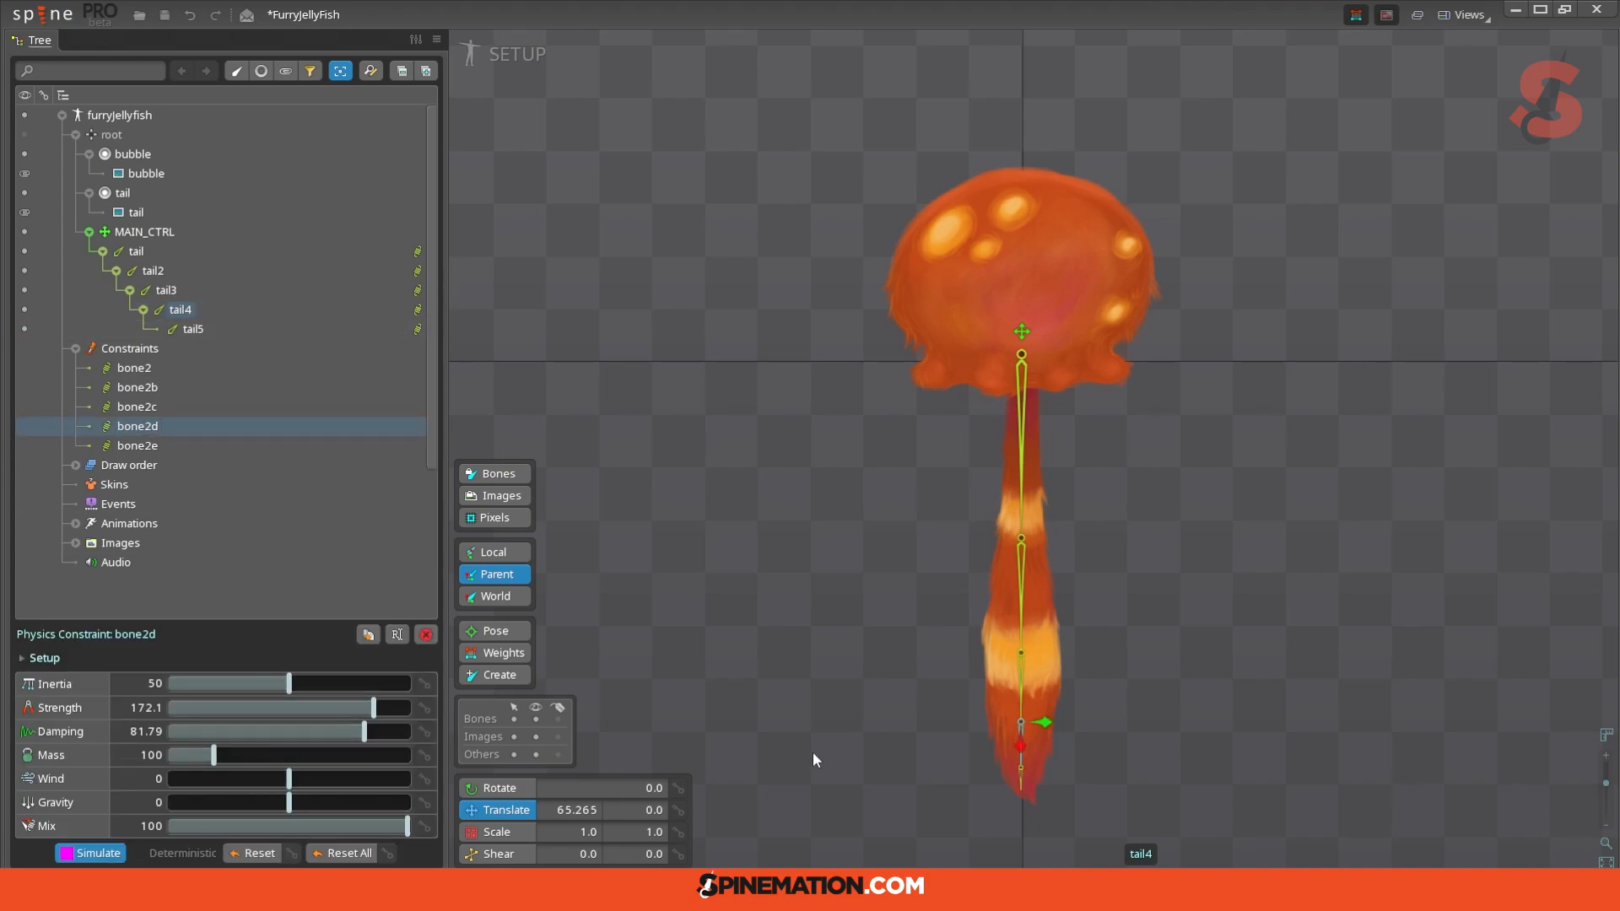
{"action": "left_click", "coordinate": [1020, 778]}
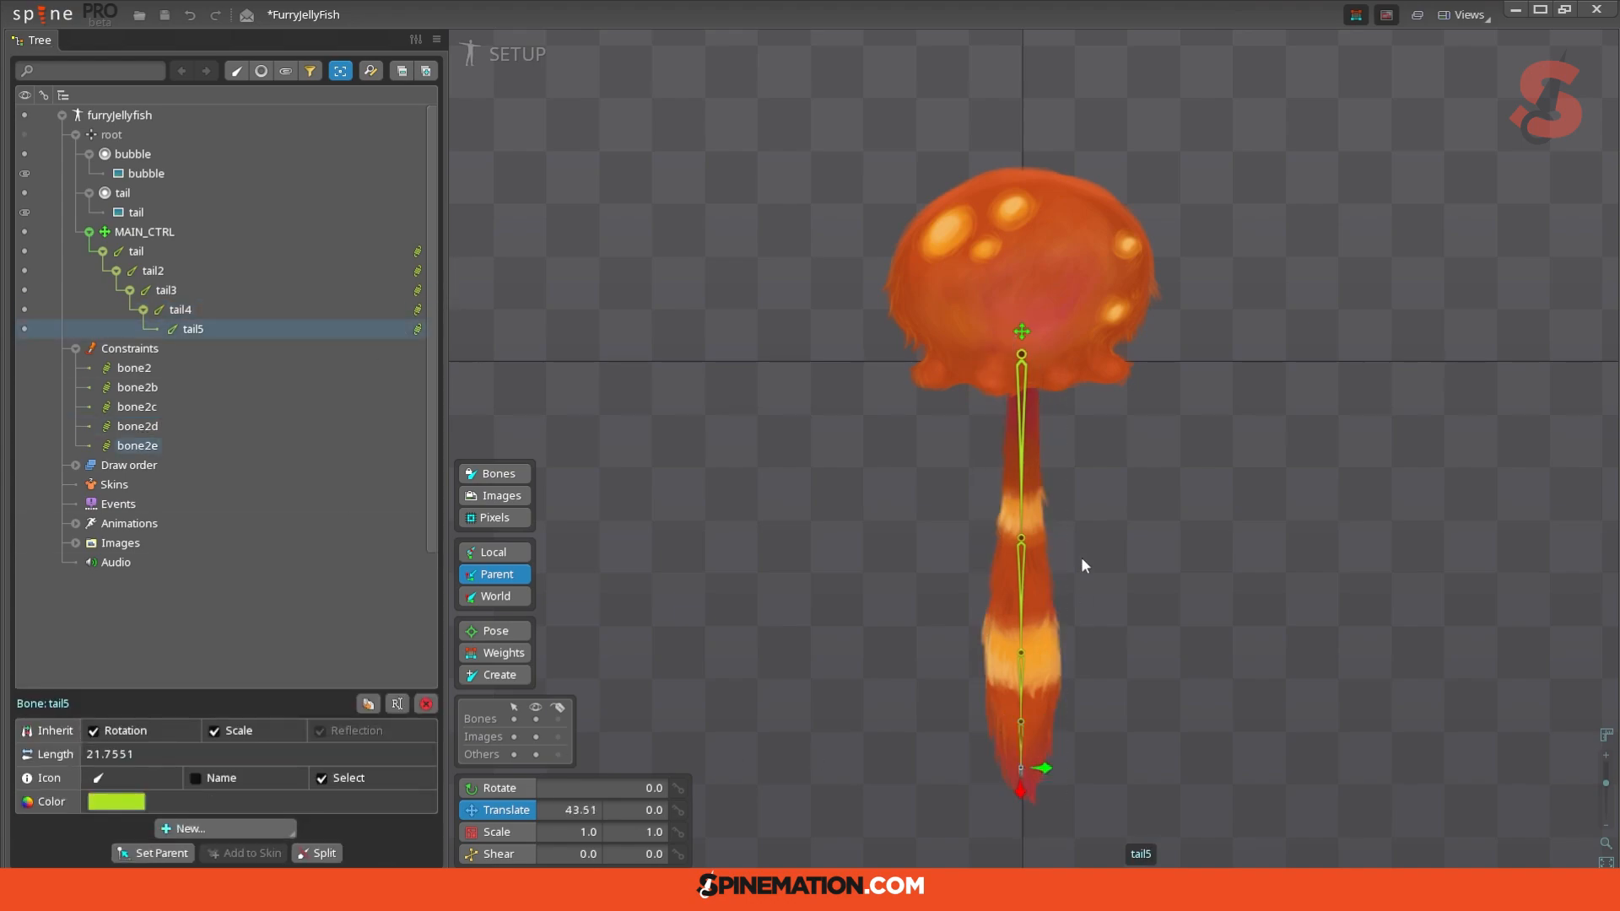
Step: Test the damping of the whole tail by moving MAIN_CTRL around, and select the tail and tail2 bones in turn
{"action": "mouse_move", "coordinate": [1021, 332]}
{"action": "left_mouse_down"}
{"action": "mouse_move", "coordinate": [711, 341]}
{"action": "mouse_move", "coordinate": [1238, 386]}
{"action": "mouse_move", "coordinate": [1154, 363]}
{"action": "mouse_move", "coordinate": [832, 347]}
{"action": "mouse_move", "coordinate": [1028, 349]}
{"action": "mouse_move", "coordinate": [742, 358]}
{"action": "mouse_move", "coordinate": [1206, 355]}
{"action": "mouse_move", "coordinate": [702, 346]}
{"action": "mouse_move", "coordinate": [1256, 390]}
{"action": "mouse_move", "coordinate": [886, 354]}
{"action": "mouse_move", "coordinate": [1001, 353]}
{"action": "mouse_move", "coordinate": [1023, 333]}
{"action": "left_mouse_up"}
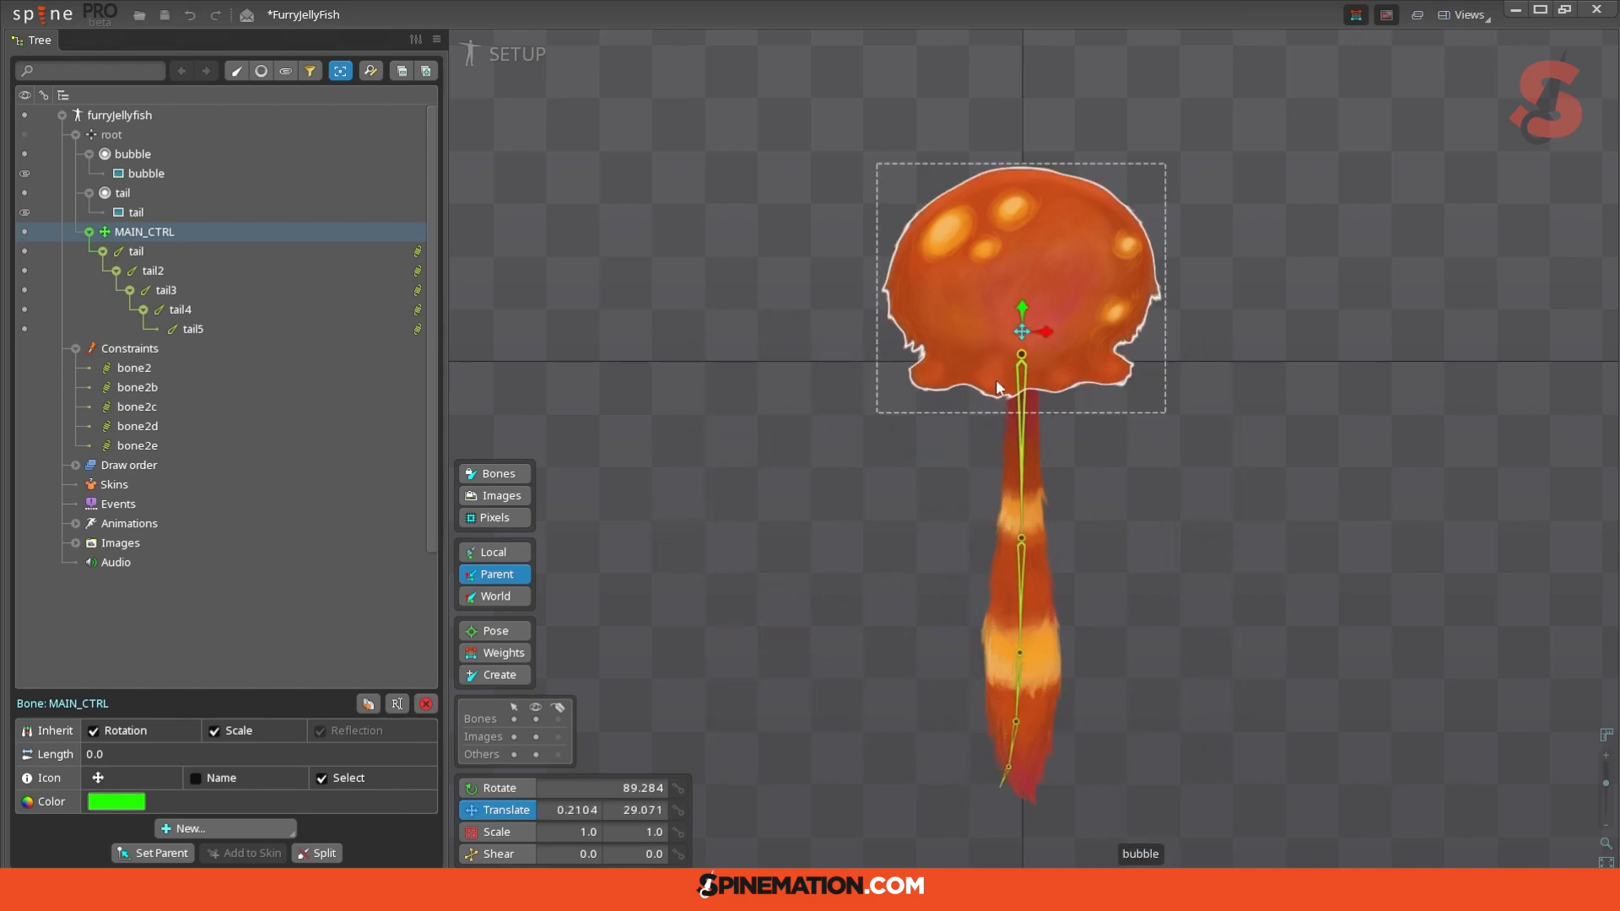
{"action": "left_click", "coordinate": [1024, 440]}
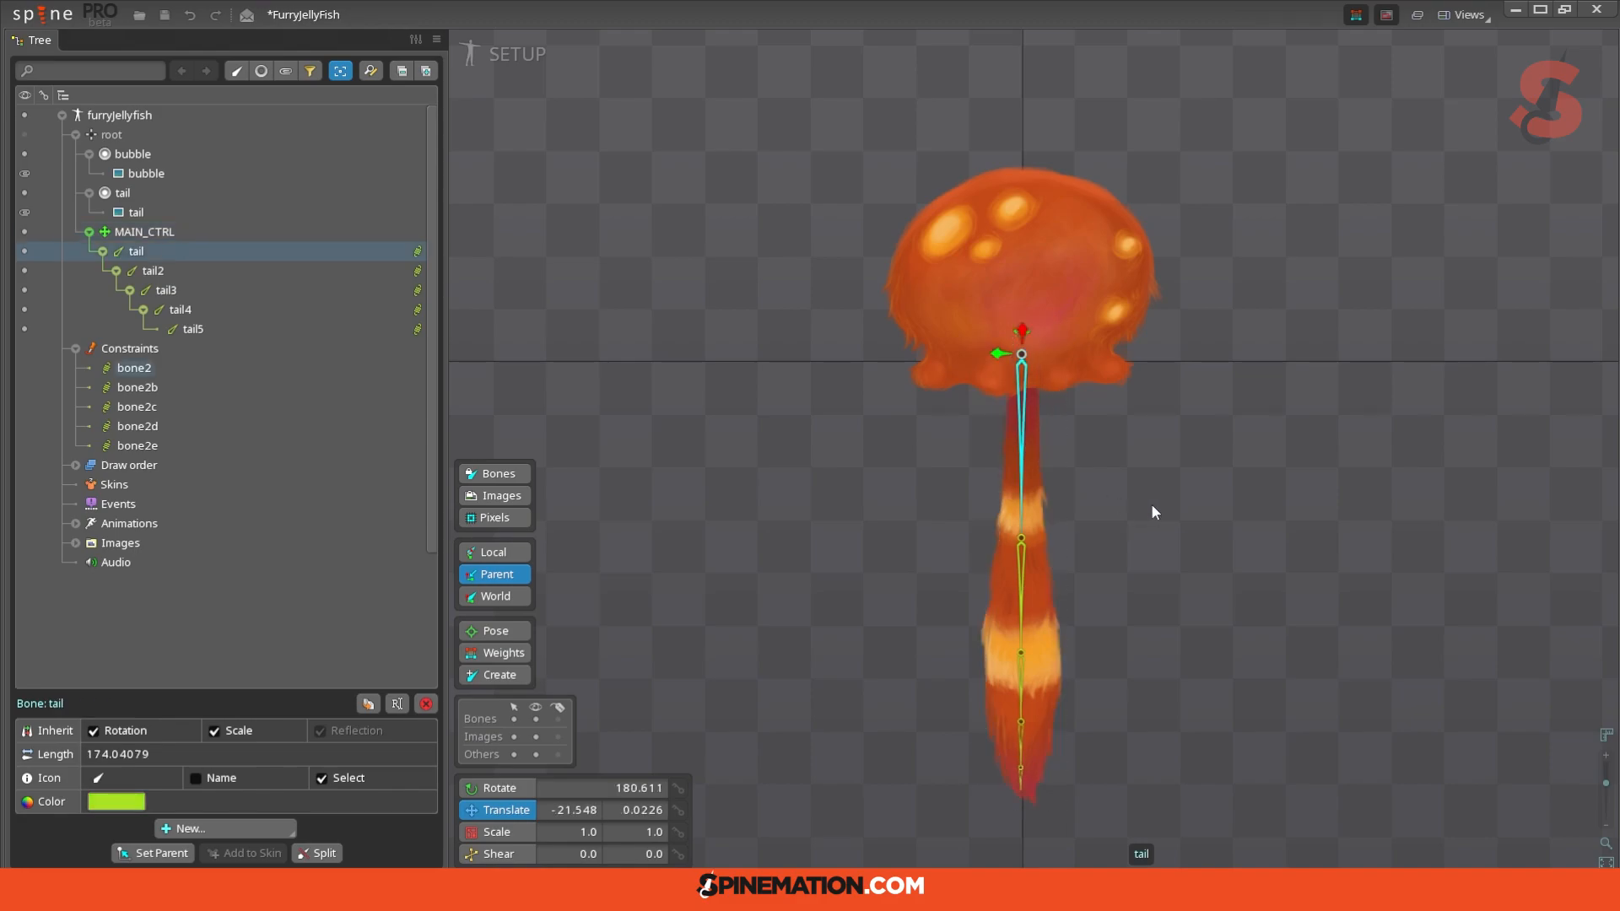
{"action": "left_click", "coordinate": [1021, 567]}
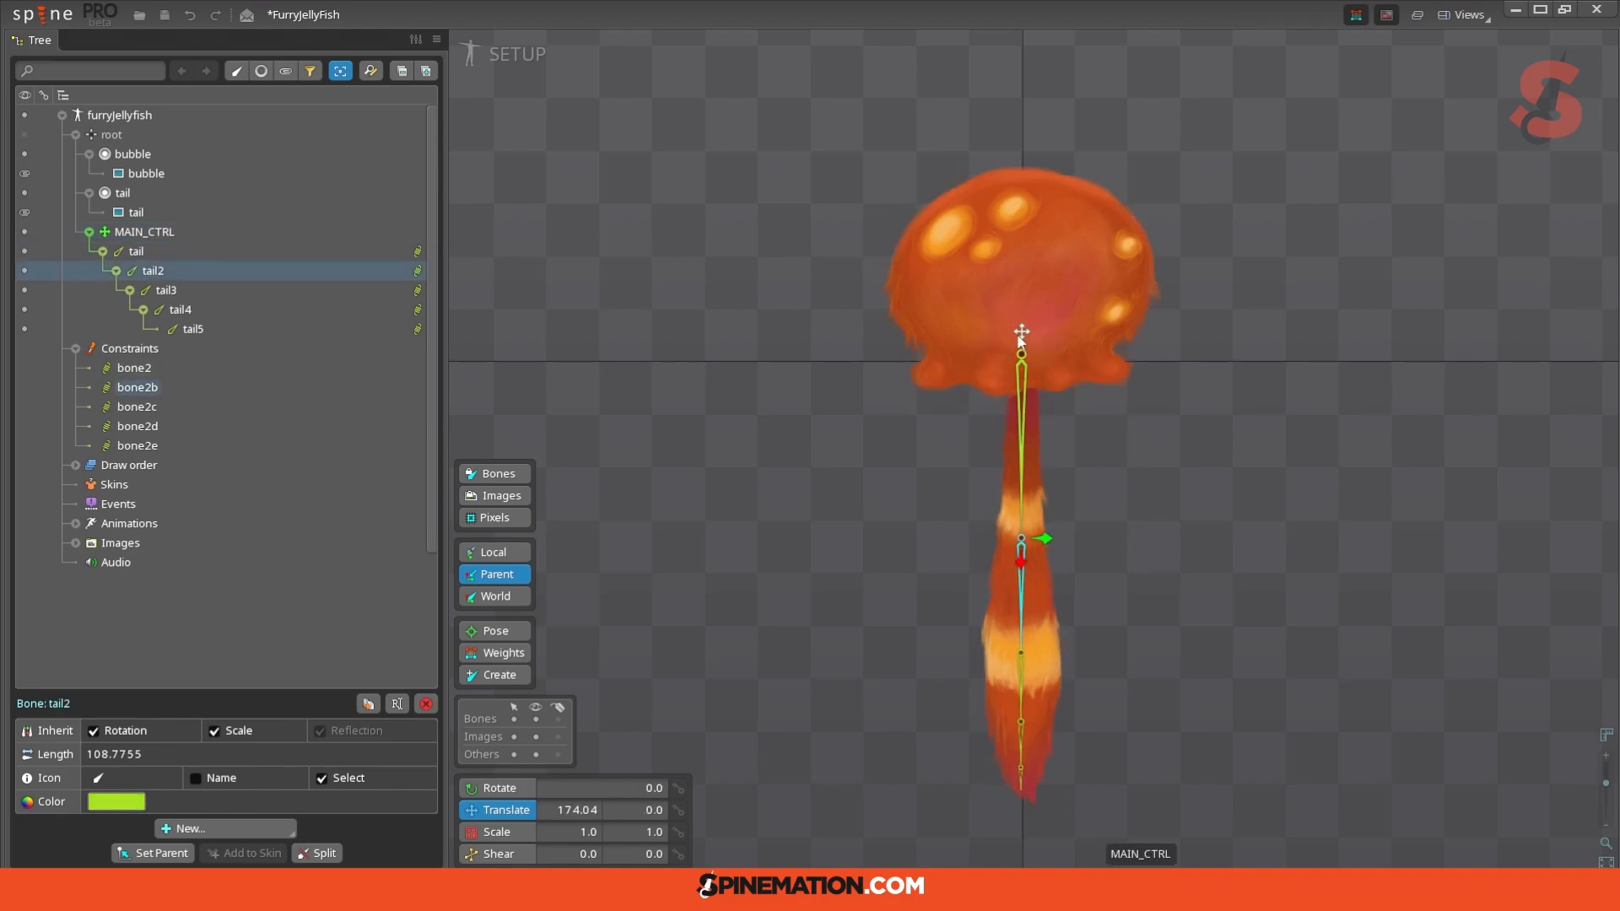
Step: Move MAIN_CTRL out to the left of the jellyfish and select the lower tail bones one after another down to tail5
{"action": "left_click_drag", "start_coordinate": [1022, 336], "coordinate": [721, 355]}
{"action": "left_click", "coordinate": [717, 639]}
{"action": "left_click", "coordinate": [713, 741]}
{"action": "left_click", "coordinate": [716, 751]}
{"action": "left_click", "coordinate": [717, 798]}
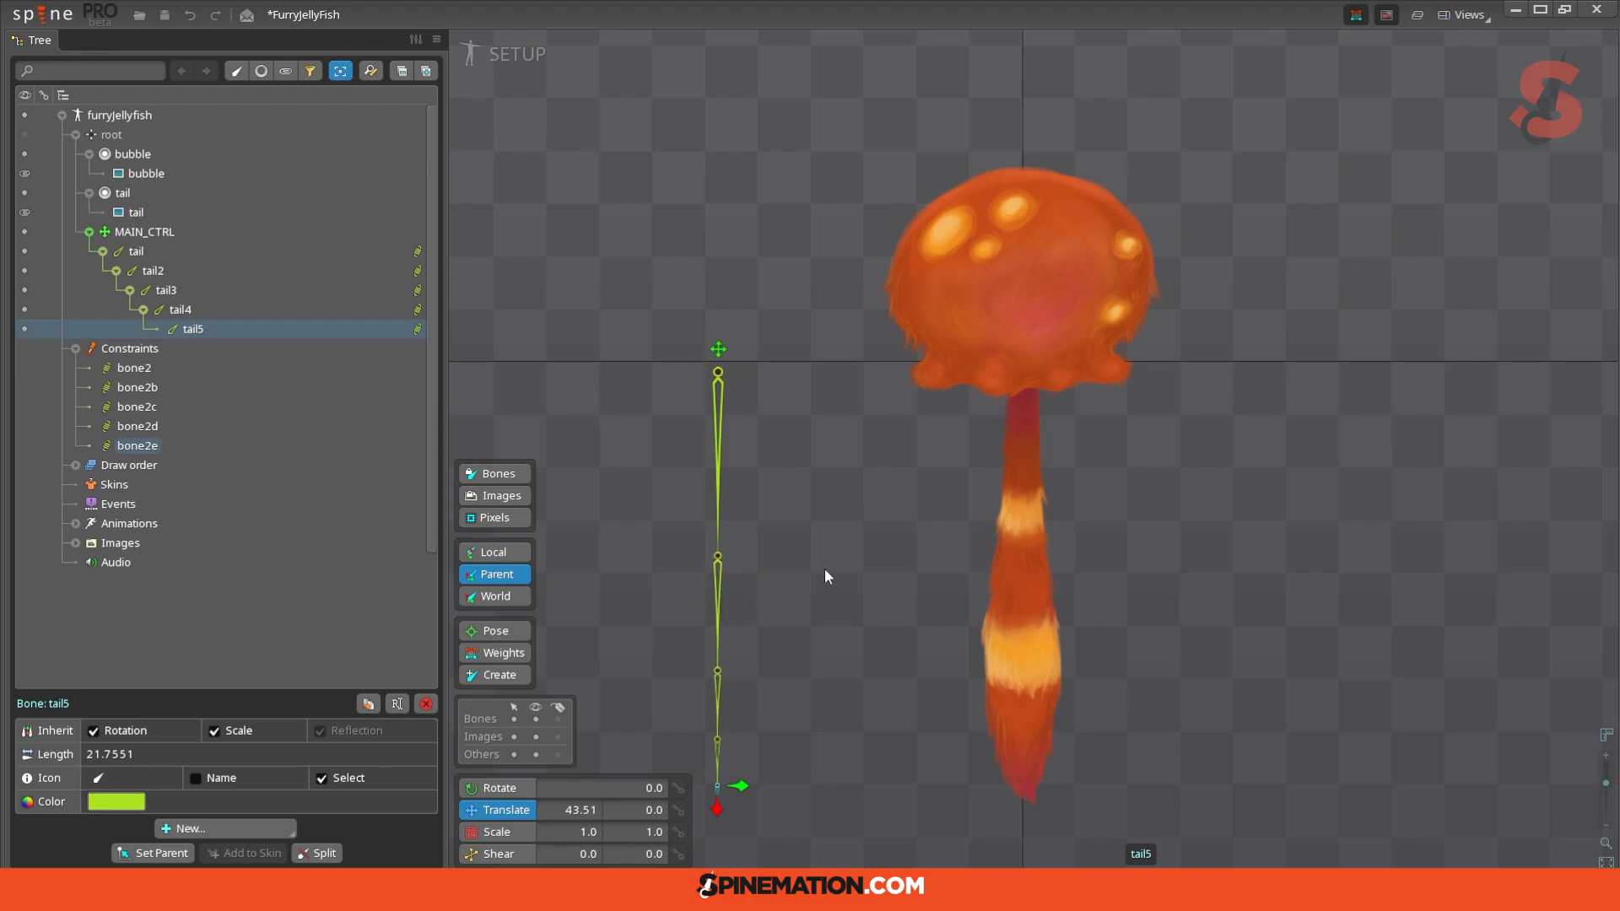
Step: Select the tail and tail2 bones in turn and undo the MAIN_CTRL test moves, returning it to its place under the jellyfish's head
{"action": "left_click", "coordinate": [719, 435]}
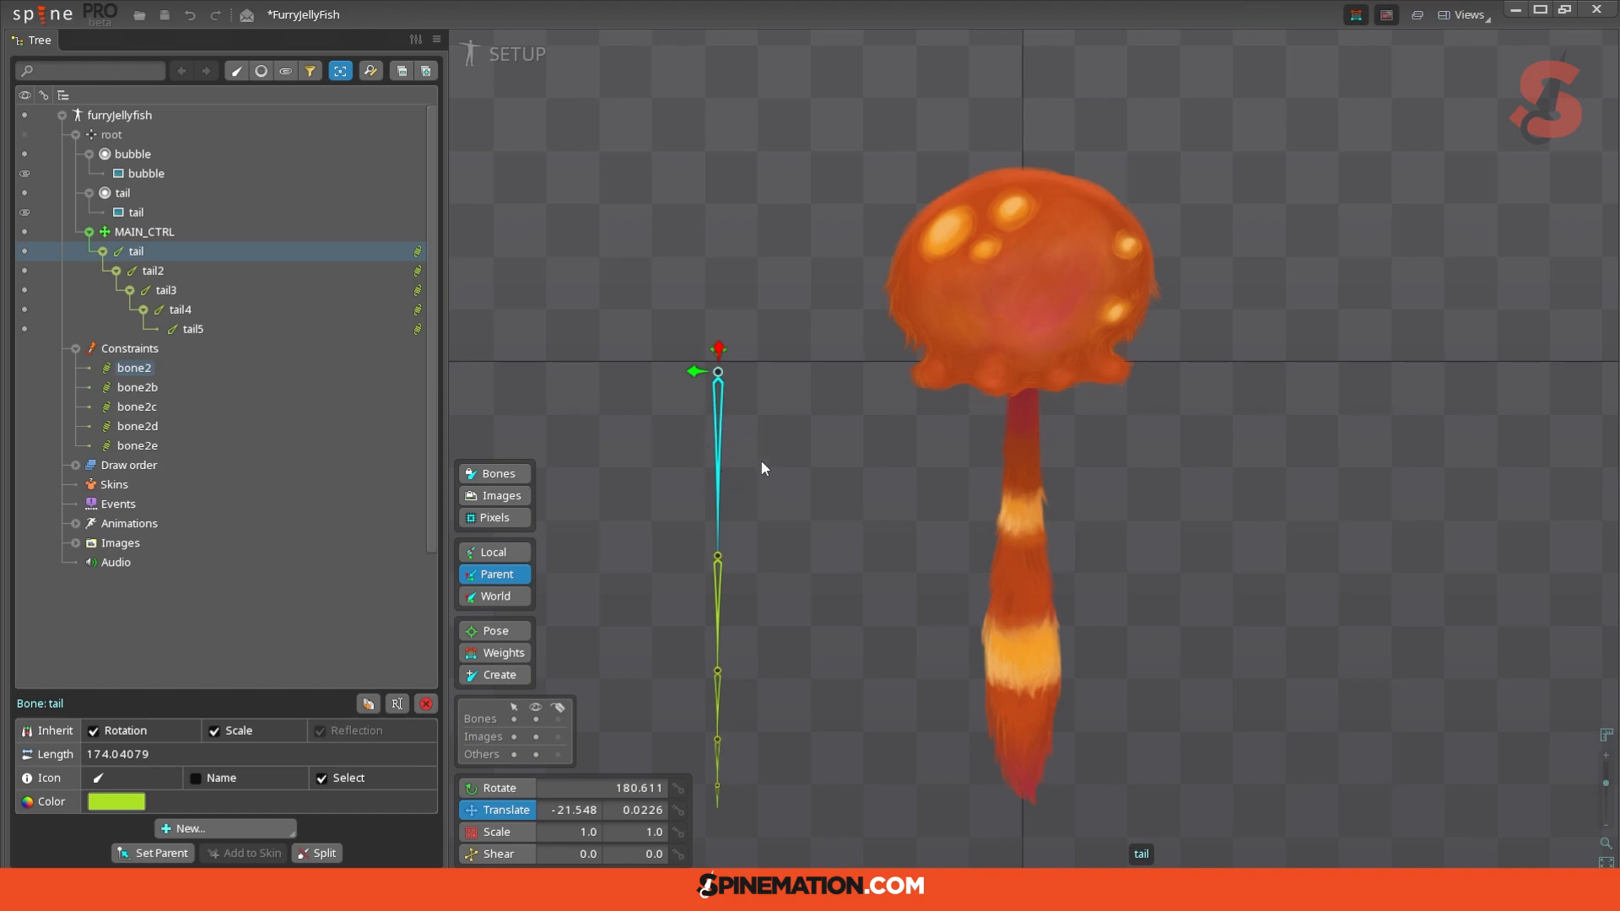
{"action": "left_click", "coordinate": [734, 572]}
{"action": "left_click_drag", "start_coordinate": [717, 351], "coordinate": [985, 370]}
{"action": "key", "text": "ctrl+z"}
{"action": "key", "text": "ctrl+z"}
{"action": "key", "text": "ctrl+z"}
{"action": "key", "text": "ctrl+z"}
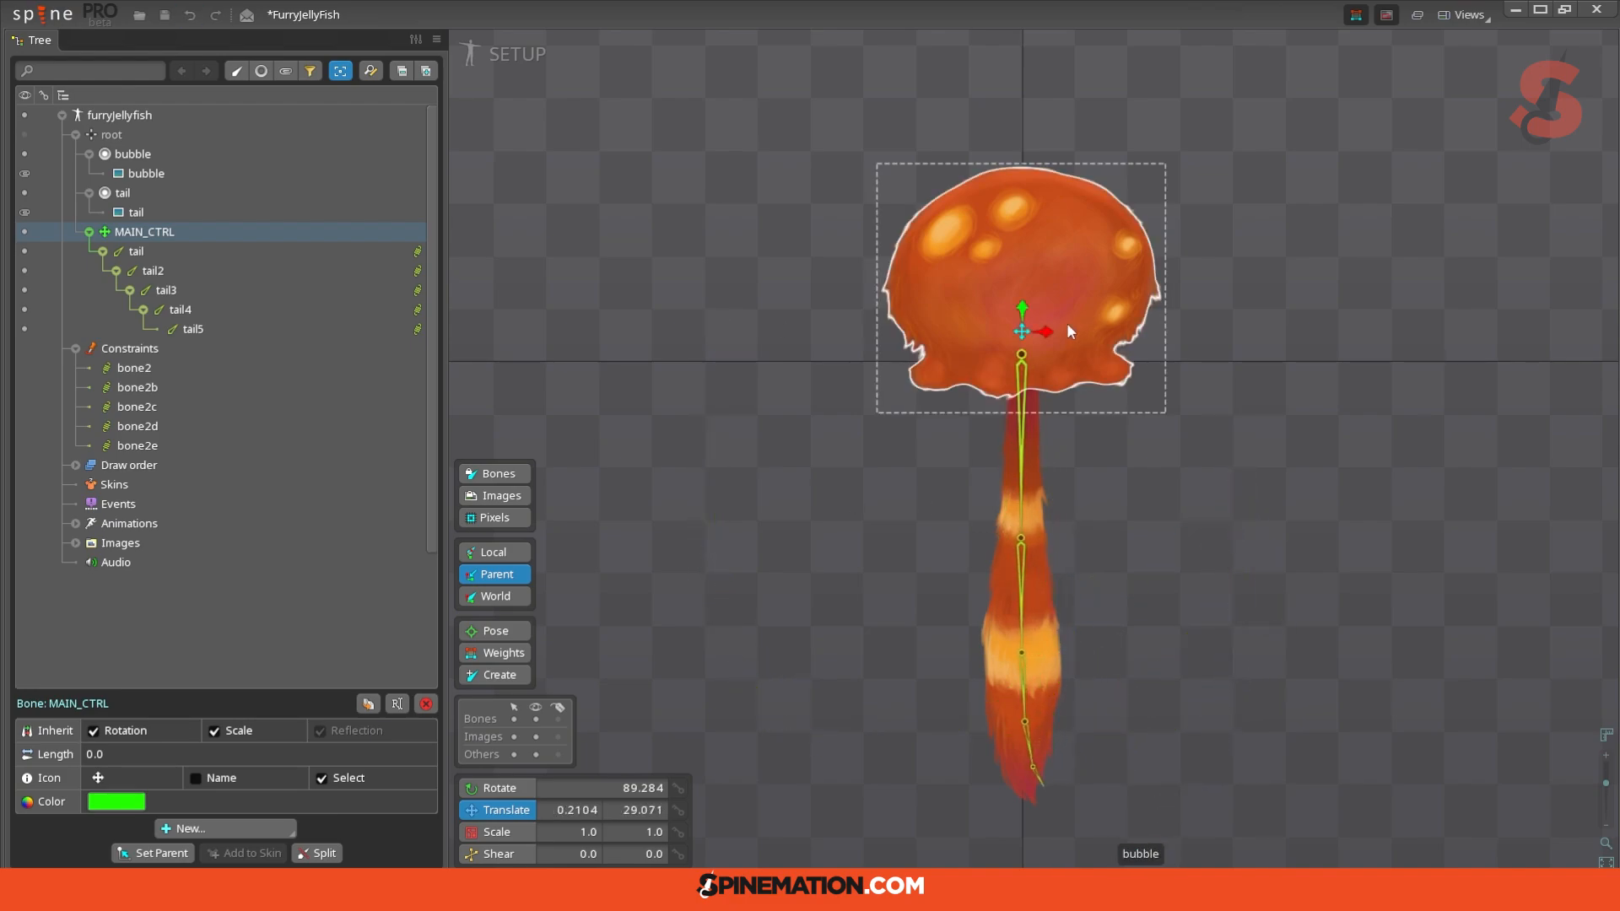
Step: Set Damping to about 77.1 on the tail bone's physics constraint, test it by moving MAIN_CTRL, and undo the move
{"action": "left_click", "coordinate": [1023, 371]}
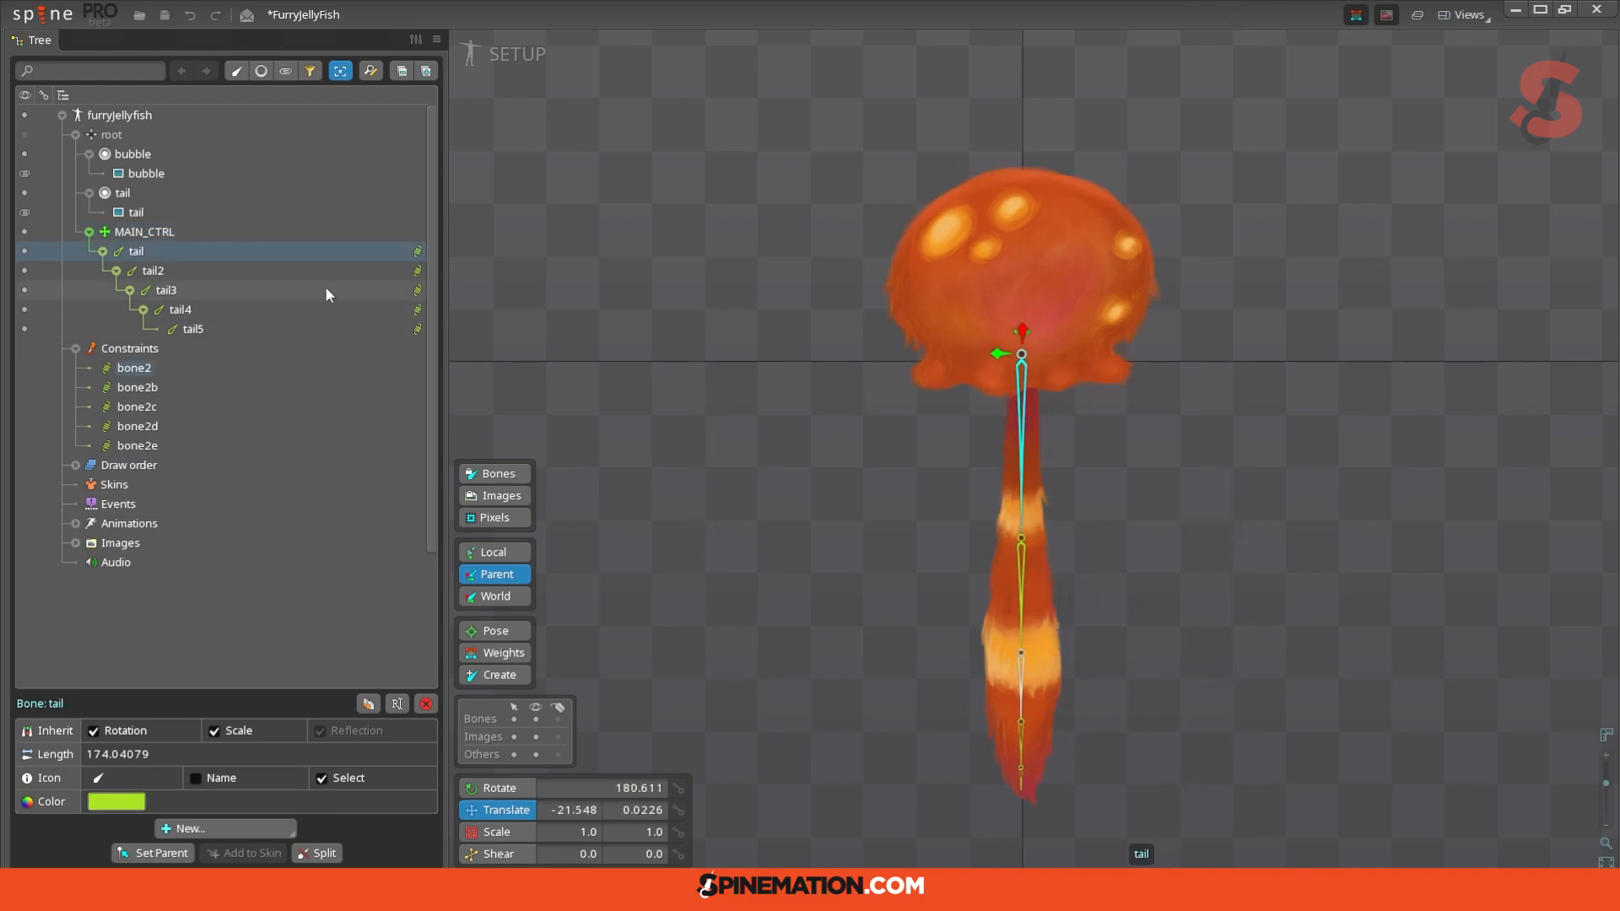
{"action": "left_click", "coordinate": [417, 251]}
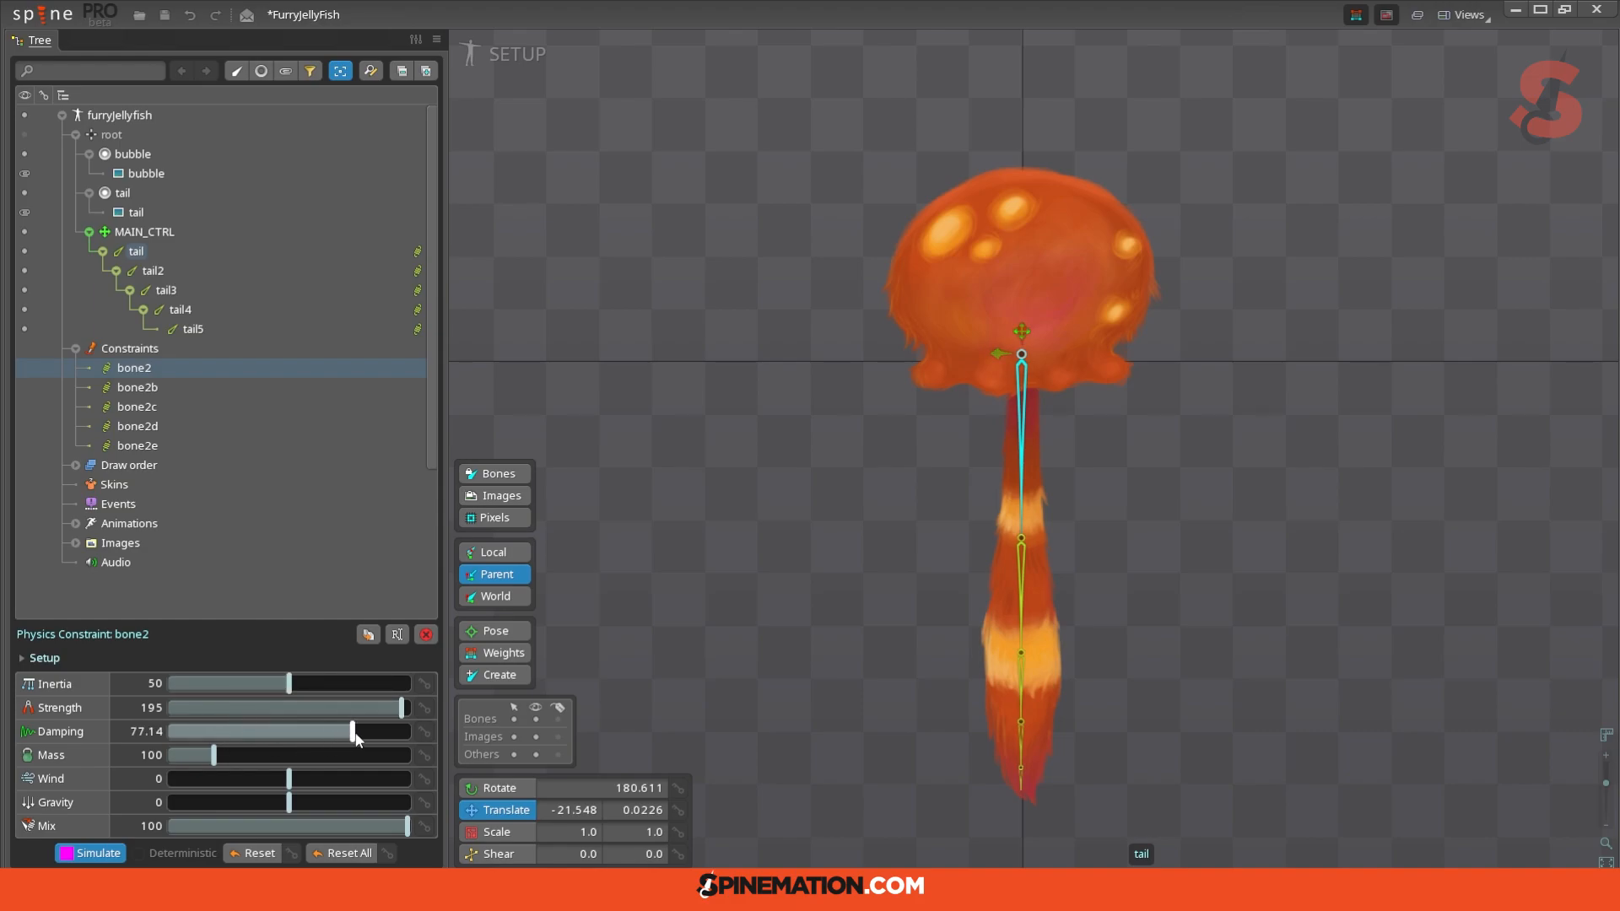
{"action": "left_click", "coordinate": [1021, 563]}
{"action": "left_click_drag", "start_coordinate": [1019, 332], "coordinate": [829, 363]}
{"action": "key", "text": "ctrl+z"}
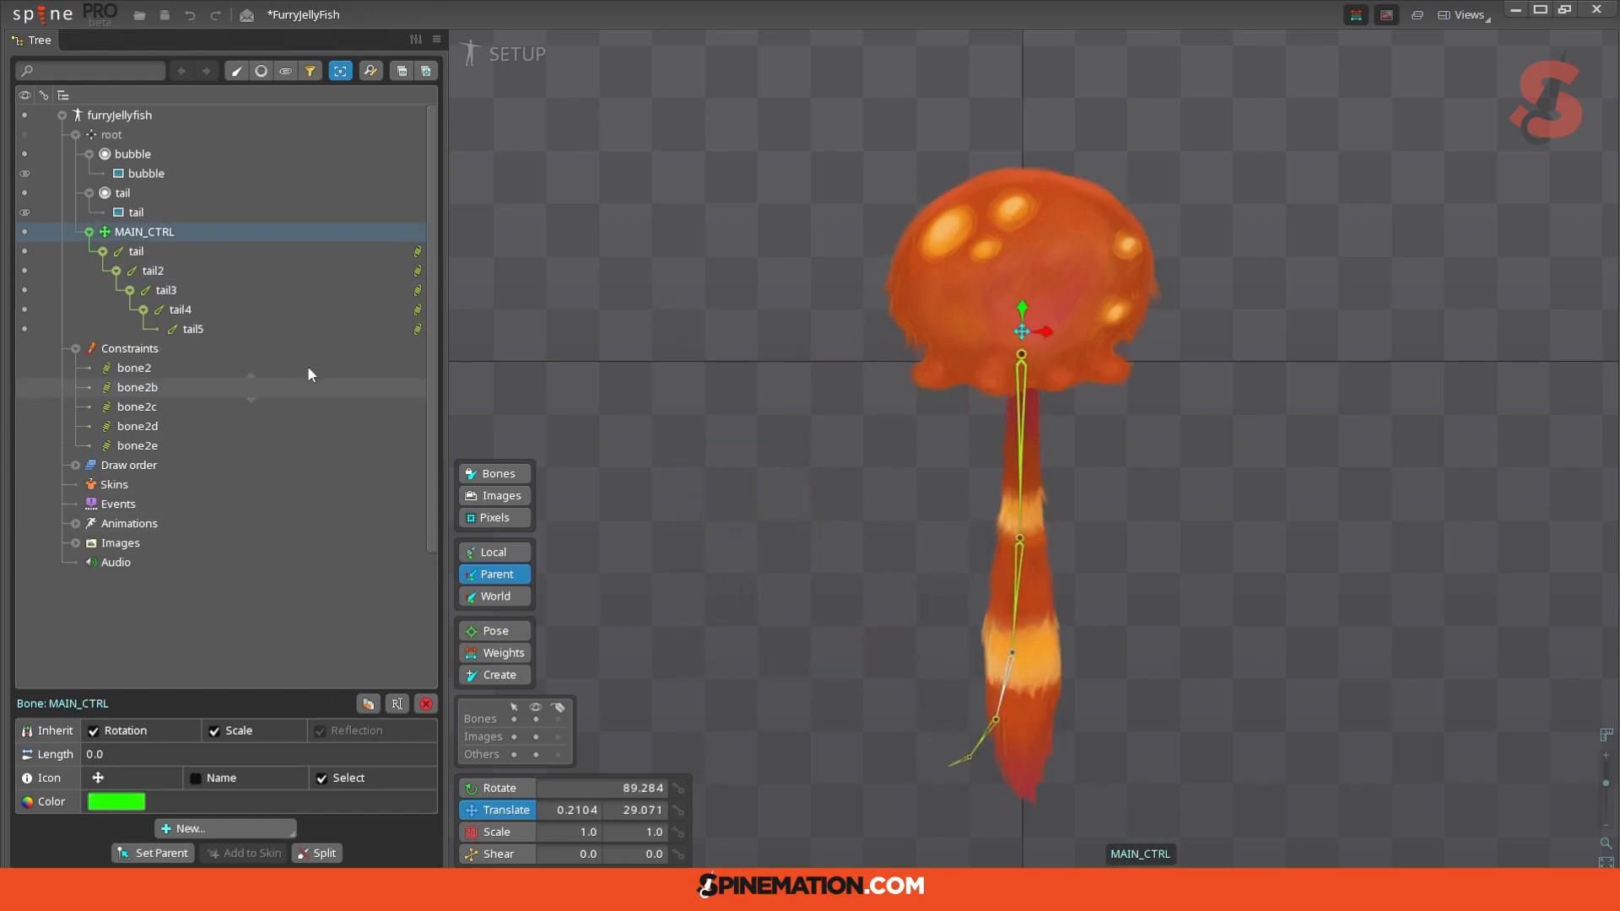
Step: Set Damping to about 66.4 and Strength to about 184.3 on tail's physics constraint, then test with MAIN_CTRL and undo the move
{"action": "left_click", "coordinate": [417, 251]}
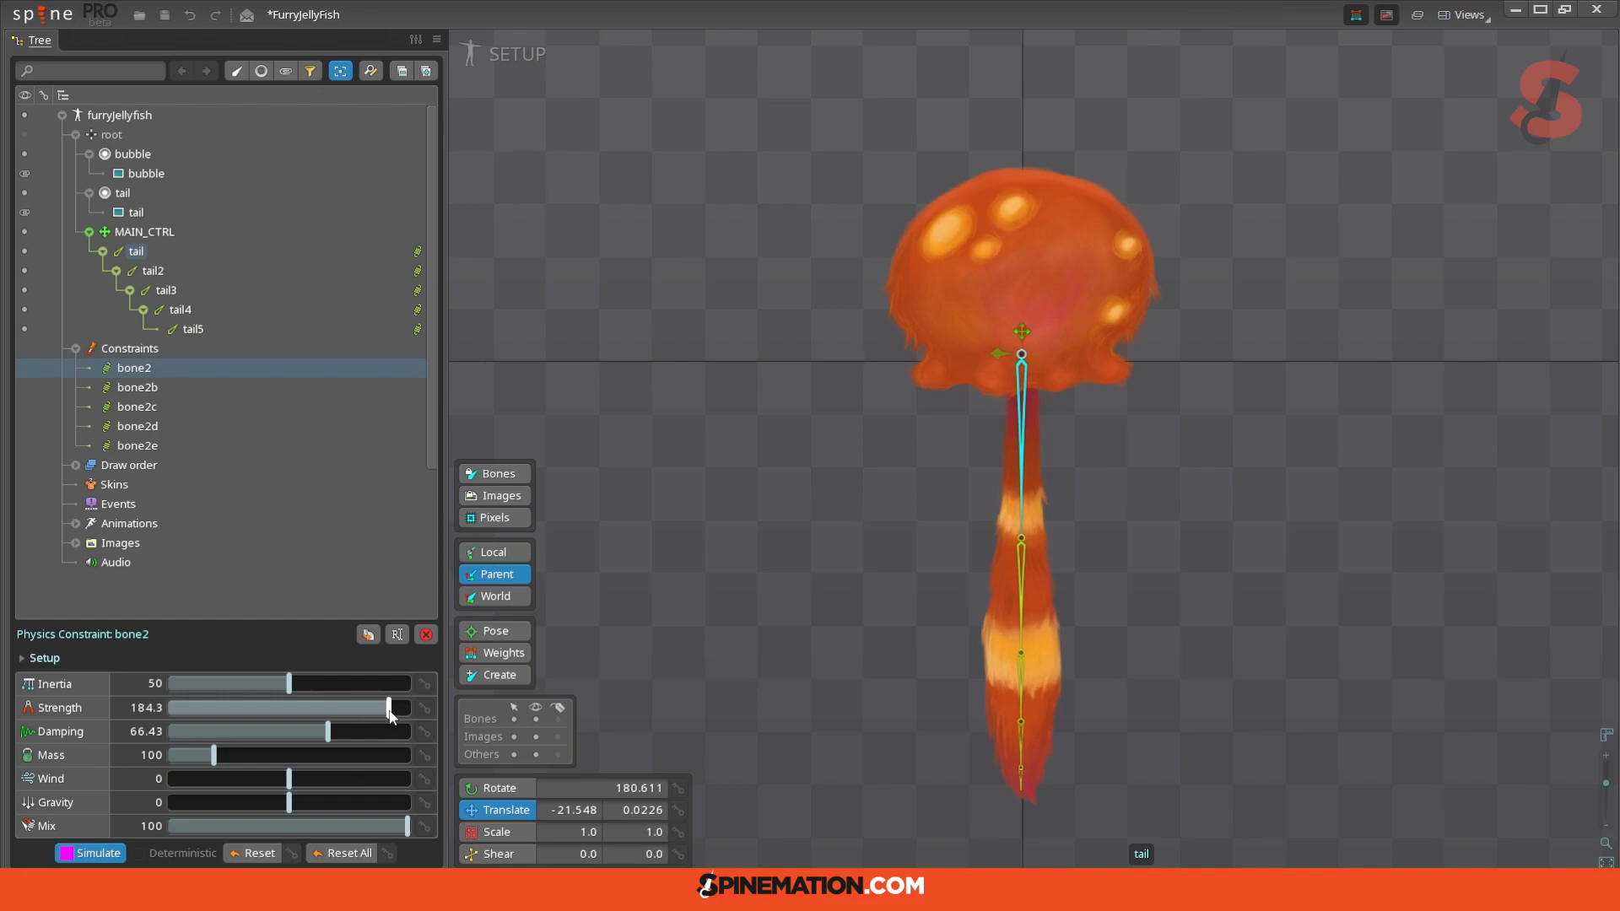
{"action": "left_click", "coordinate": [1023, 579]}
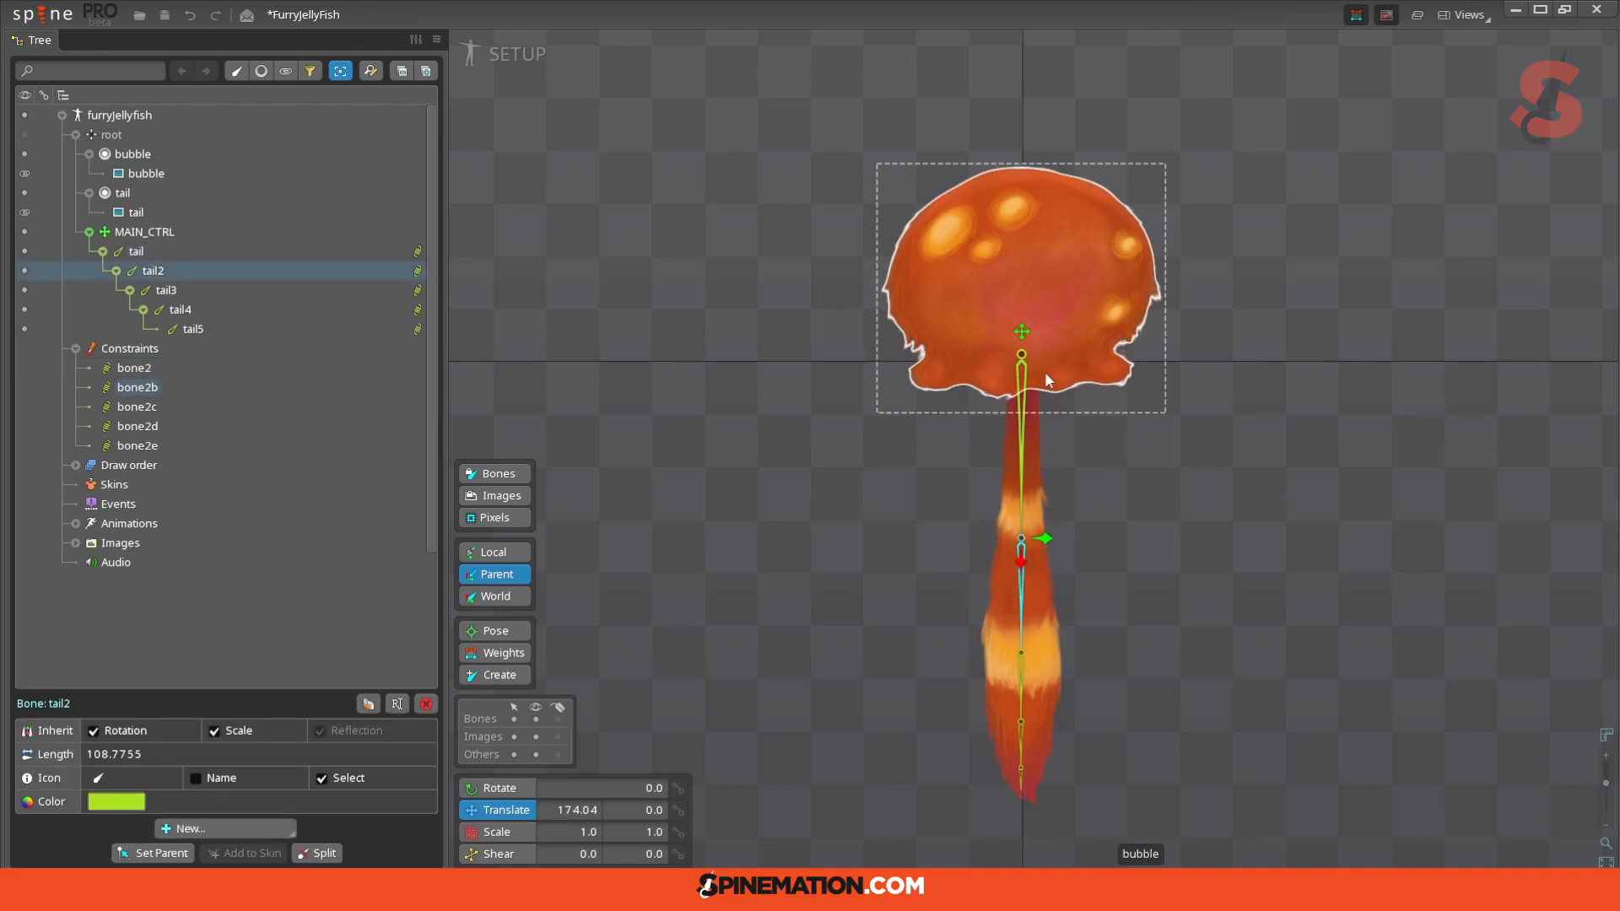
{"action": "left_click_drag", "start_coordinate": [1022, 333], "coordinate": [1248, 452]}
{"action": "key", "text": "ctrl+z"}
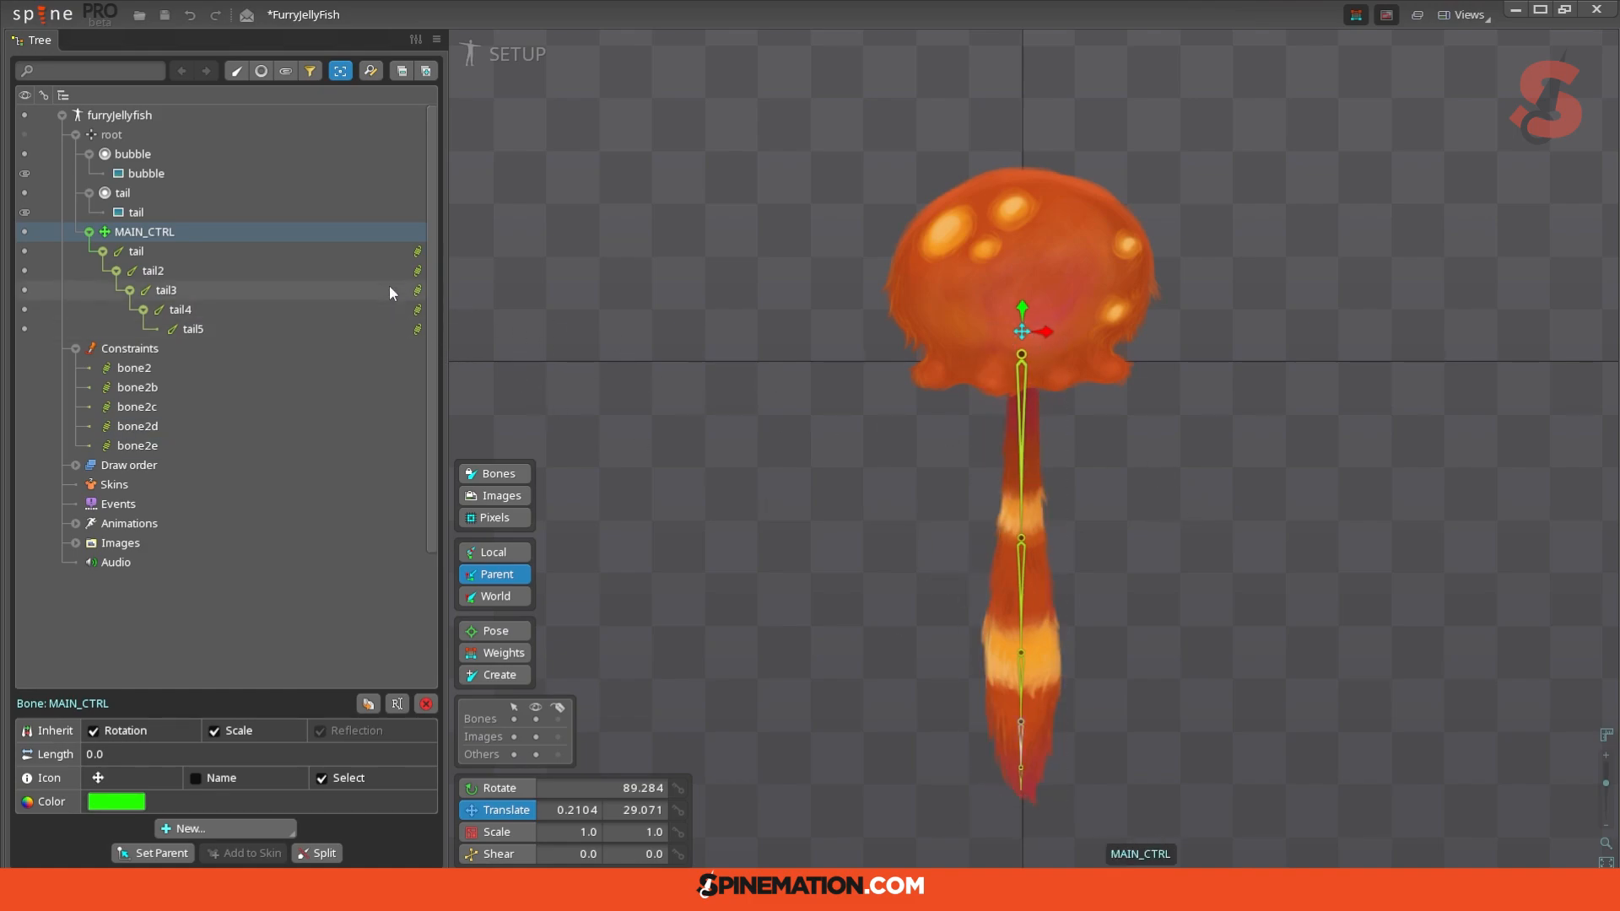
Step: Set Strength to about 173.6 on tail's physics constraint, try a higher Mass, and select the tail2 bone
{"action": "left_click", "coordinate": [418, 251]}
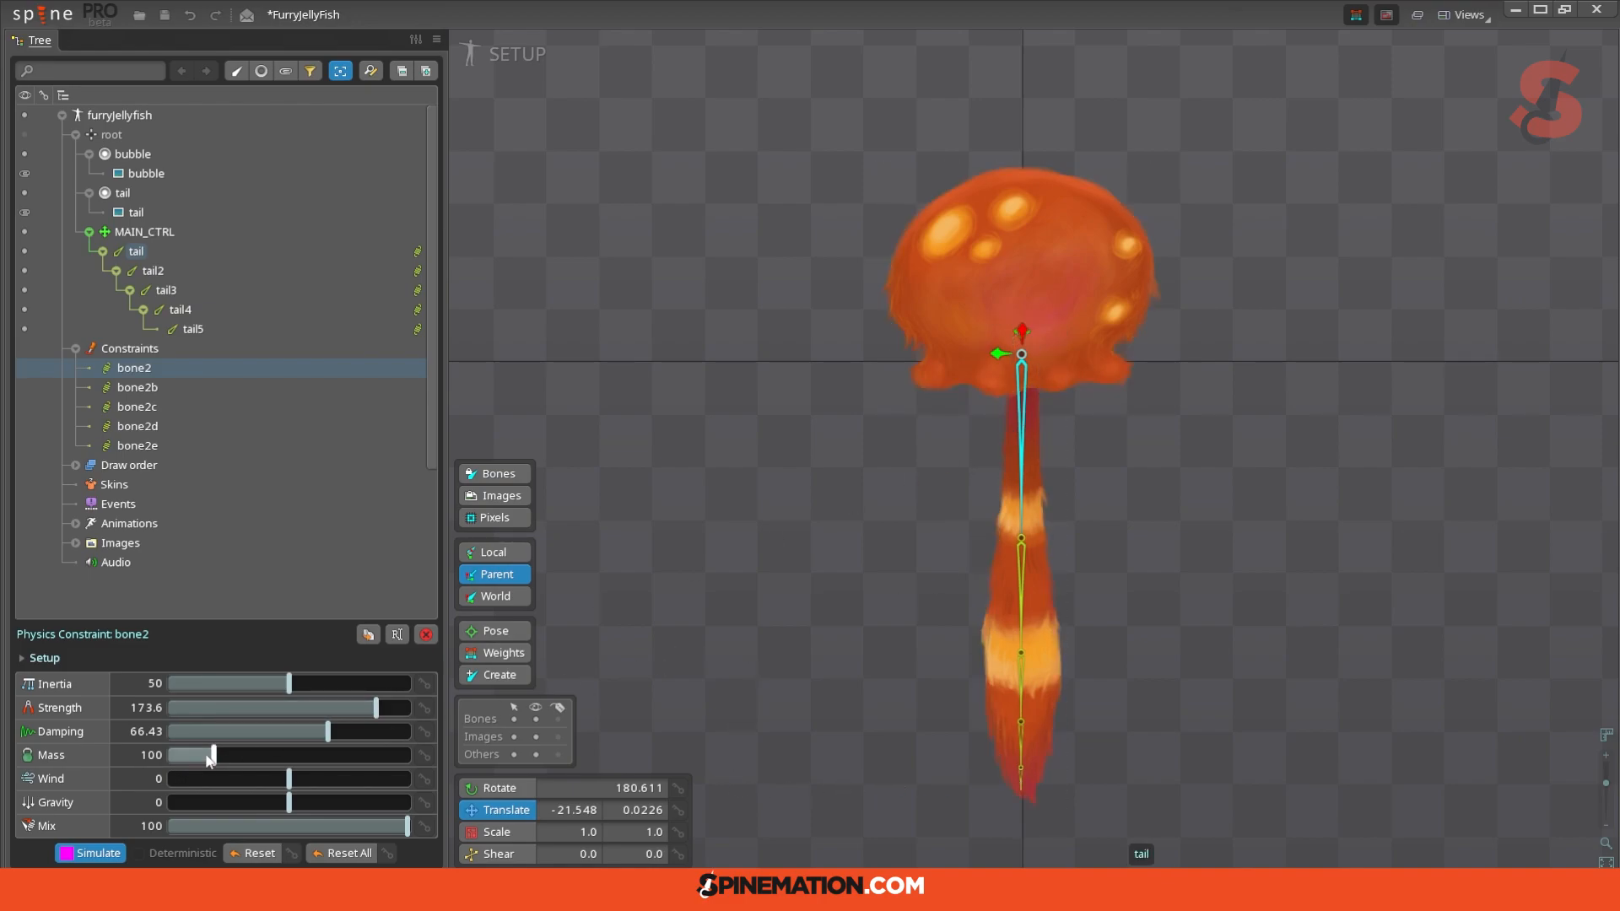
{"action": "left_click_drag", "start_coordinate": [216, 757], "coordinate": [239, 764]}
{"action": "left_click", "coordinate": [1021, 572]}
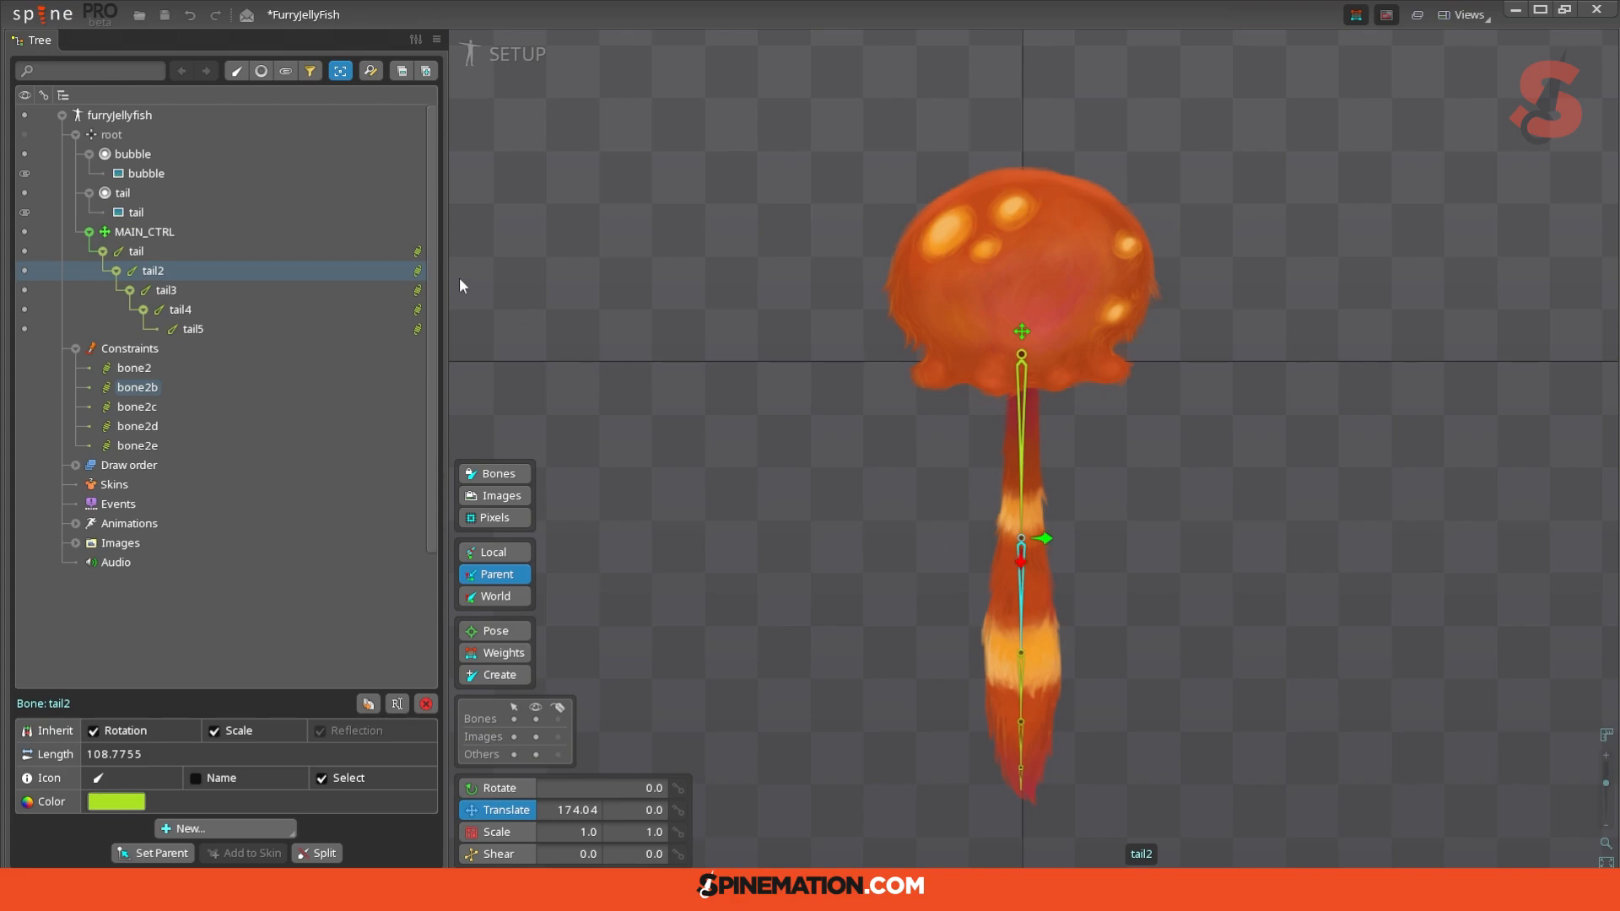
Step: Check tail2's physics constraint and set Mass to 75 on tail3's physics constraint
{"action": "left_click", "coordinate": [419, 272]}
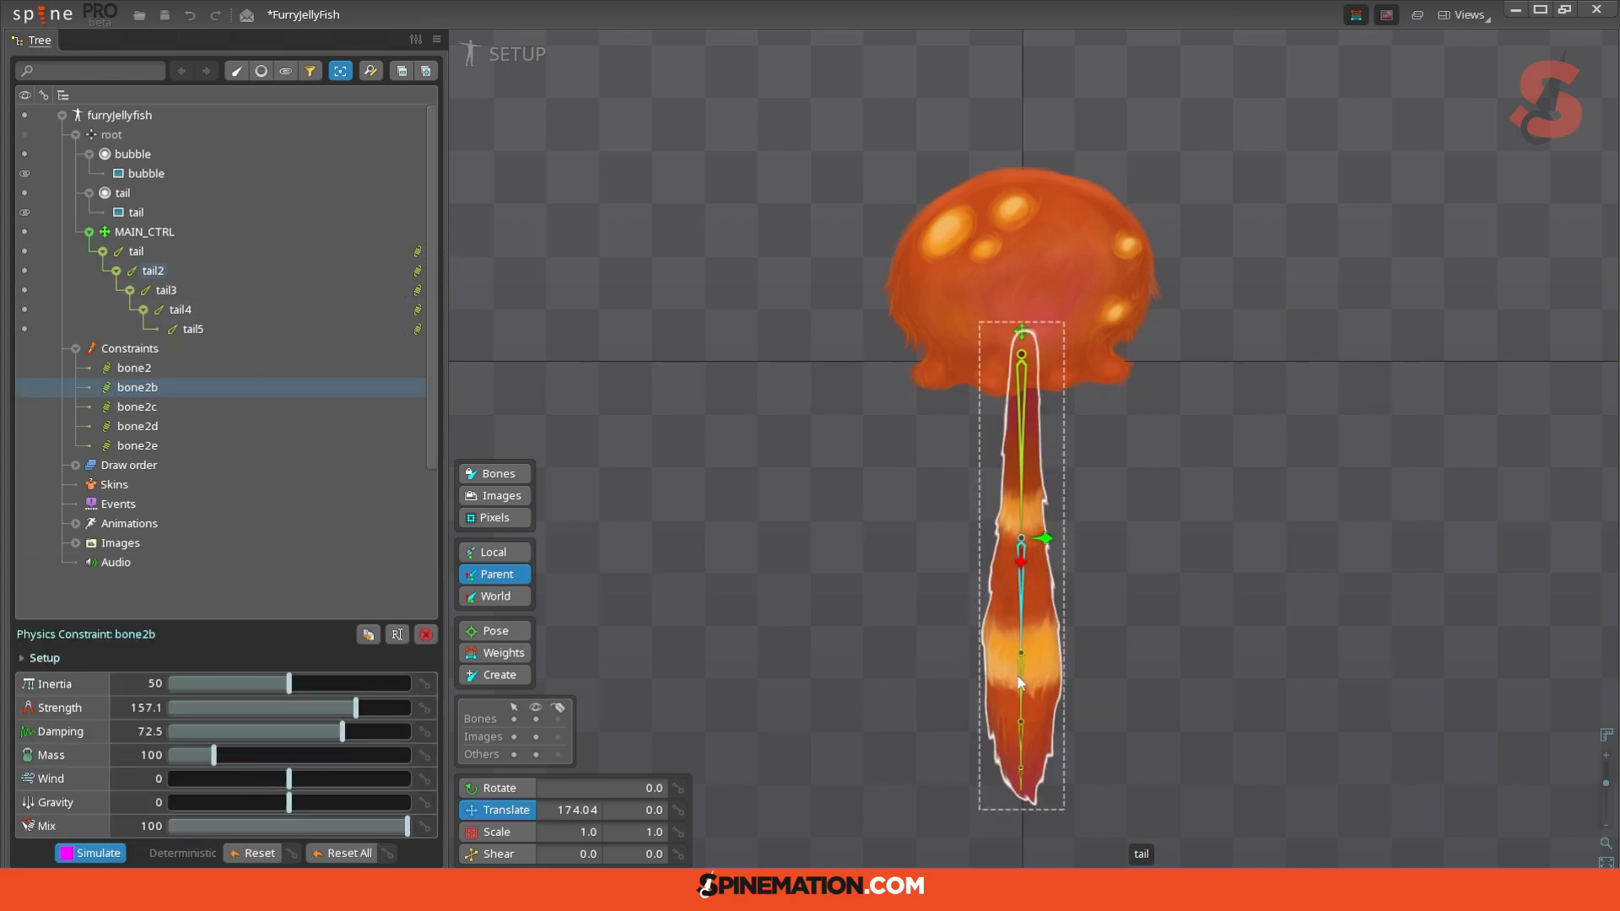
{"action": "left_click", "coordinate": [1021, 603]}
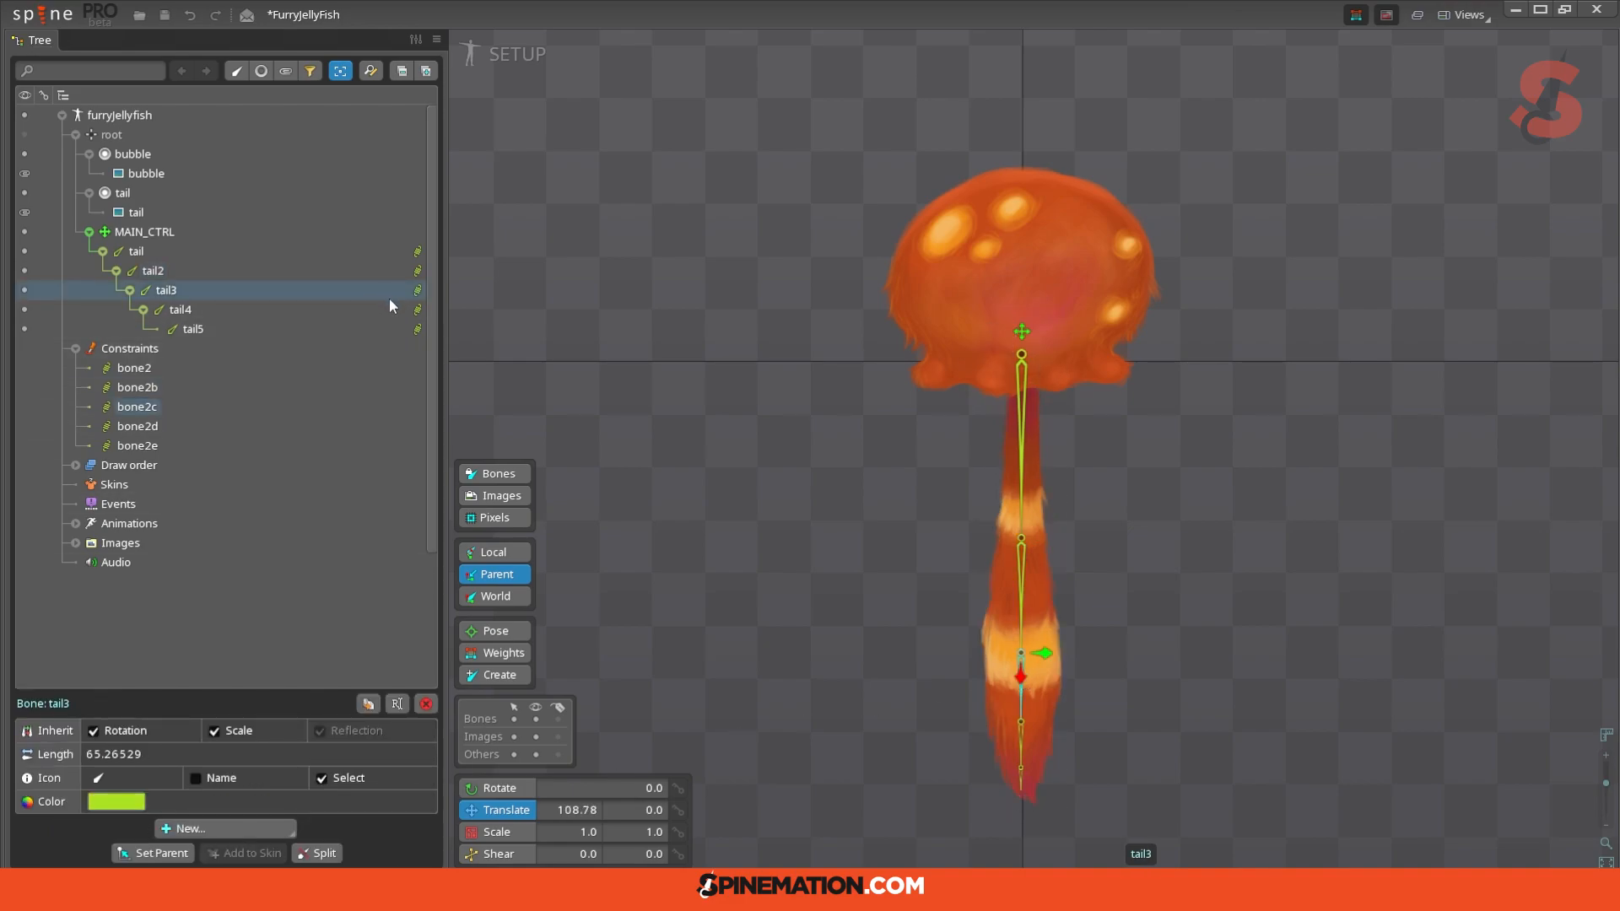
{"action": "left_click", "coordinate": [422, 297]}
{"action": "left_click_drag", "start_coordinate": [224, 759], "coordinate": [205, 765]}
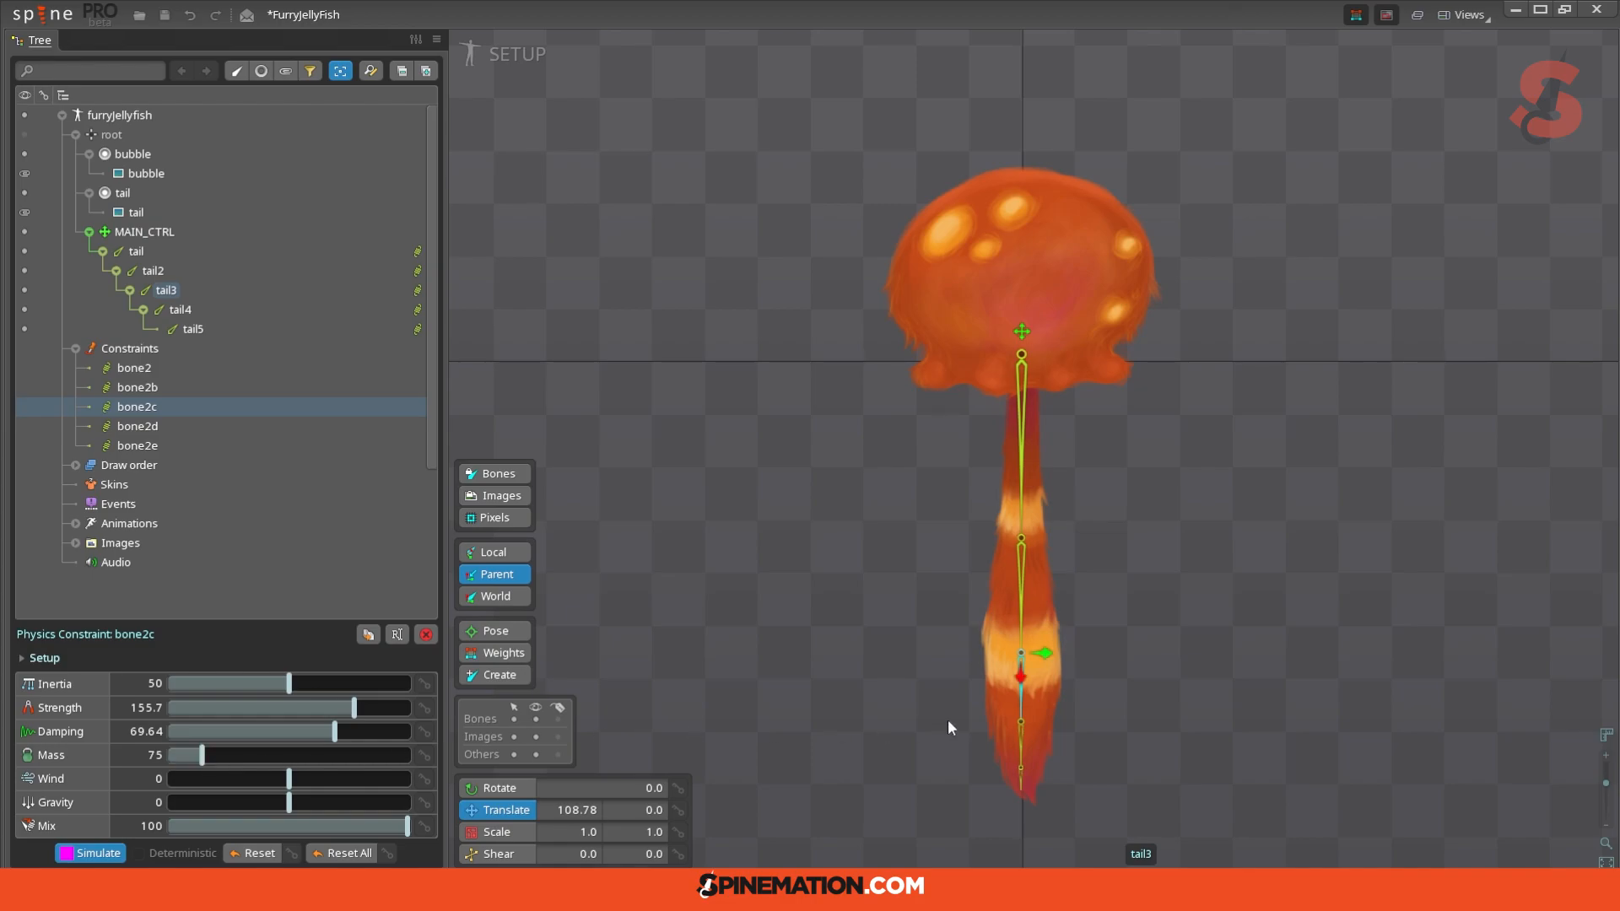
Step: Set Mass to 49 on tail4's physics constraint, test the tail by moving MAIN_CTRL, and undo the move
{"action": "left_click", "coordinate": [1022, 742]}
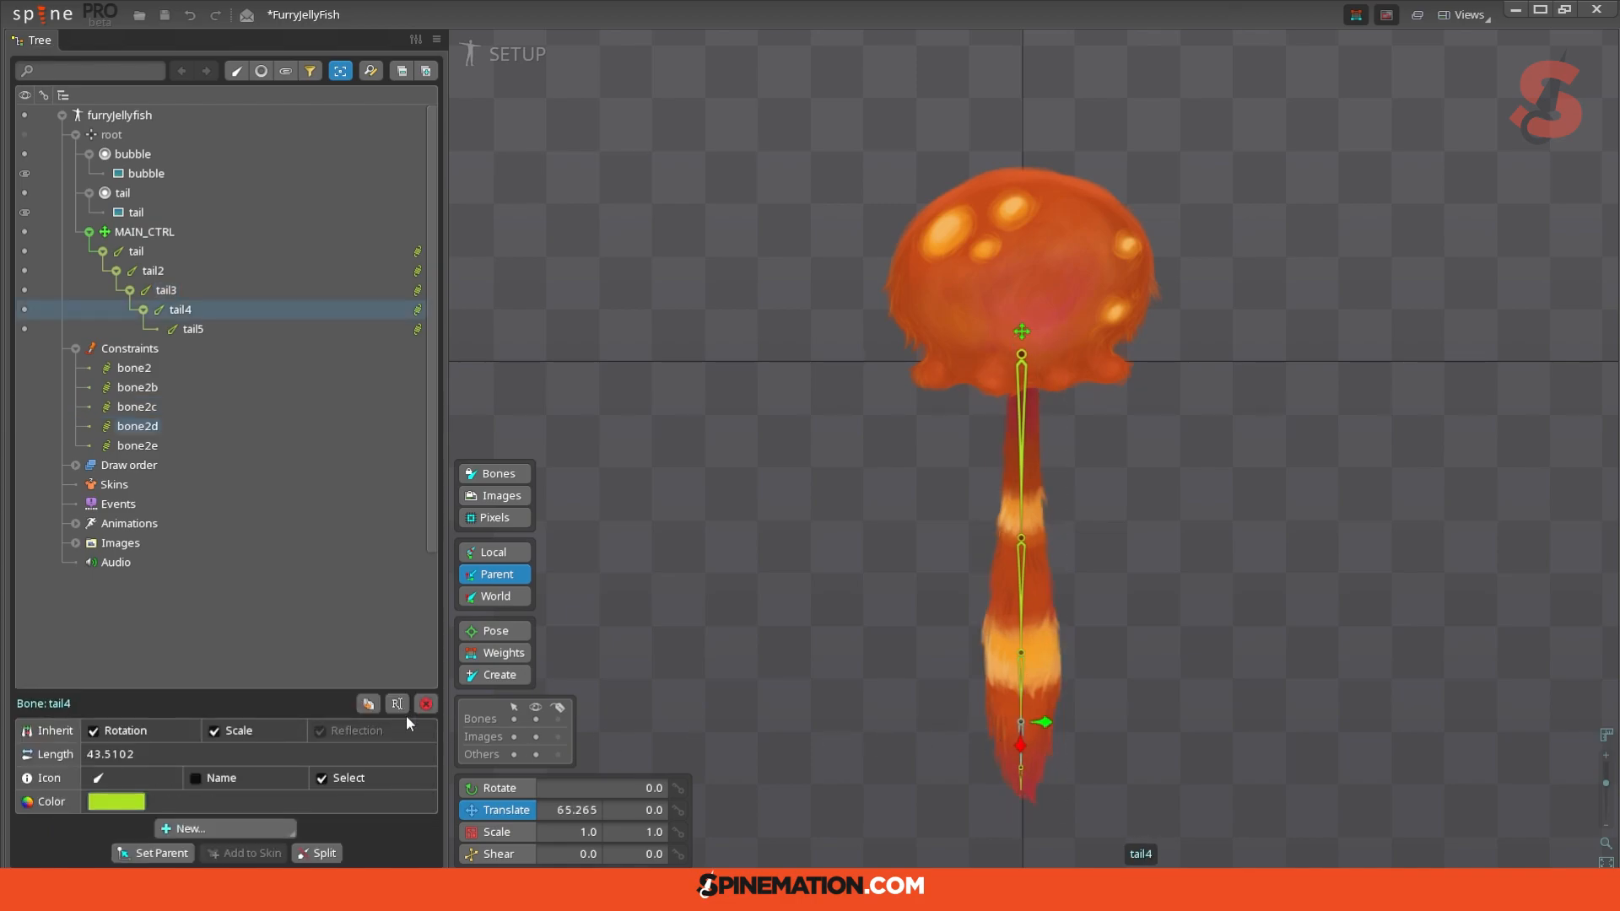
{"action": "left_click", "coordinate": [417, 311]}
{"action": "left_click_drag", "start_coordinate": [212, 764], "coordinate": [196, 765]}
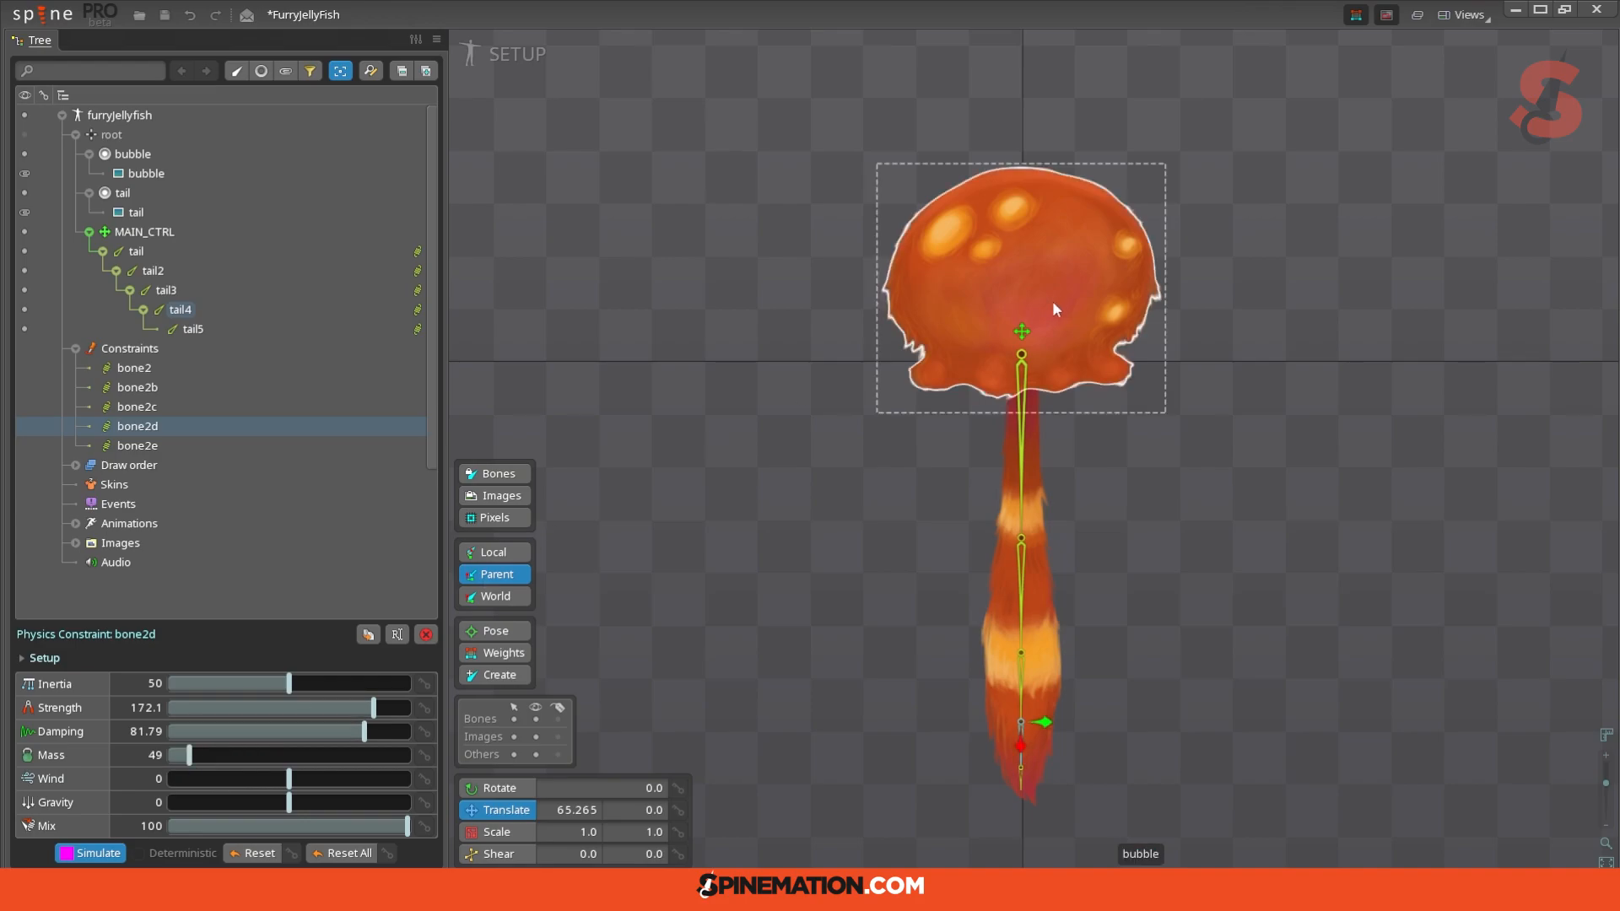
{"action": "left_click_drag", "start_coordinate": [1022, 331], "coordinate": [1173, 325]}
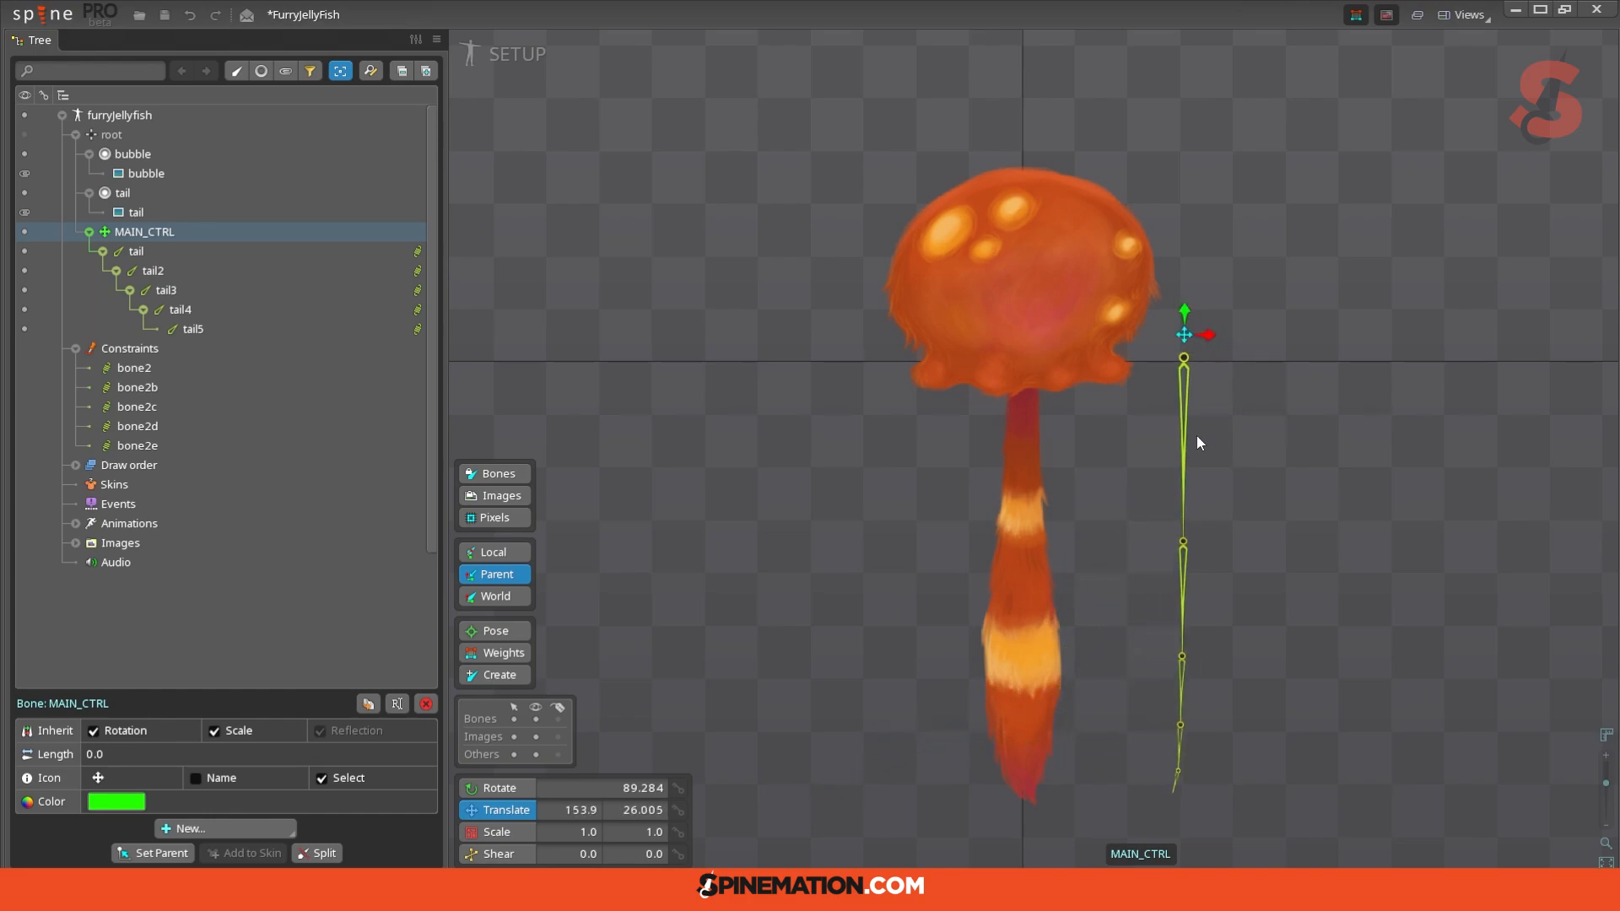
{"action": "key", "text": "ctrl+z"}
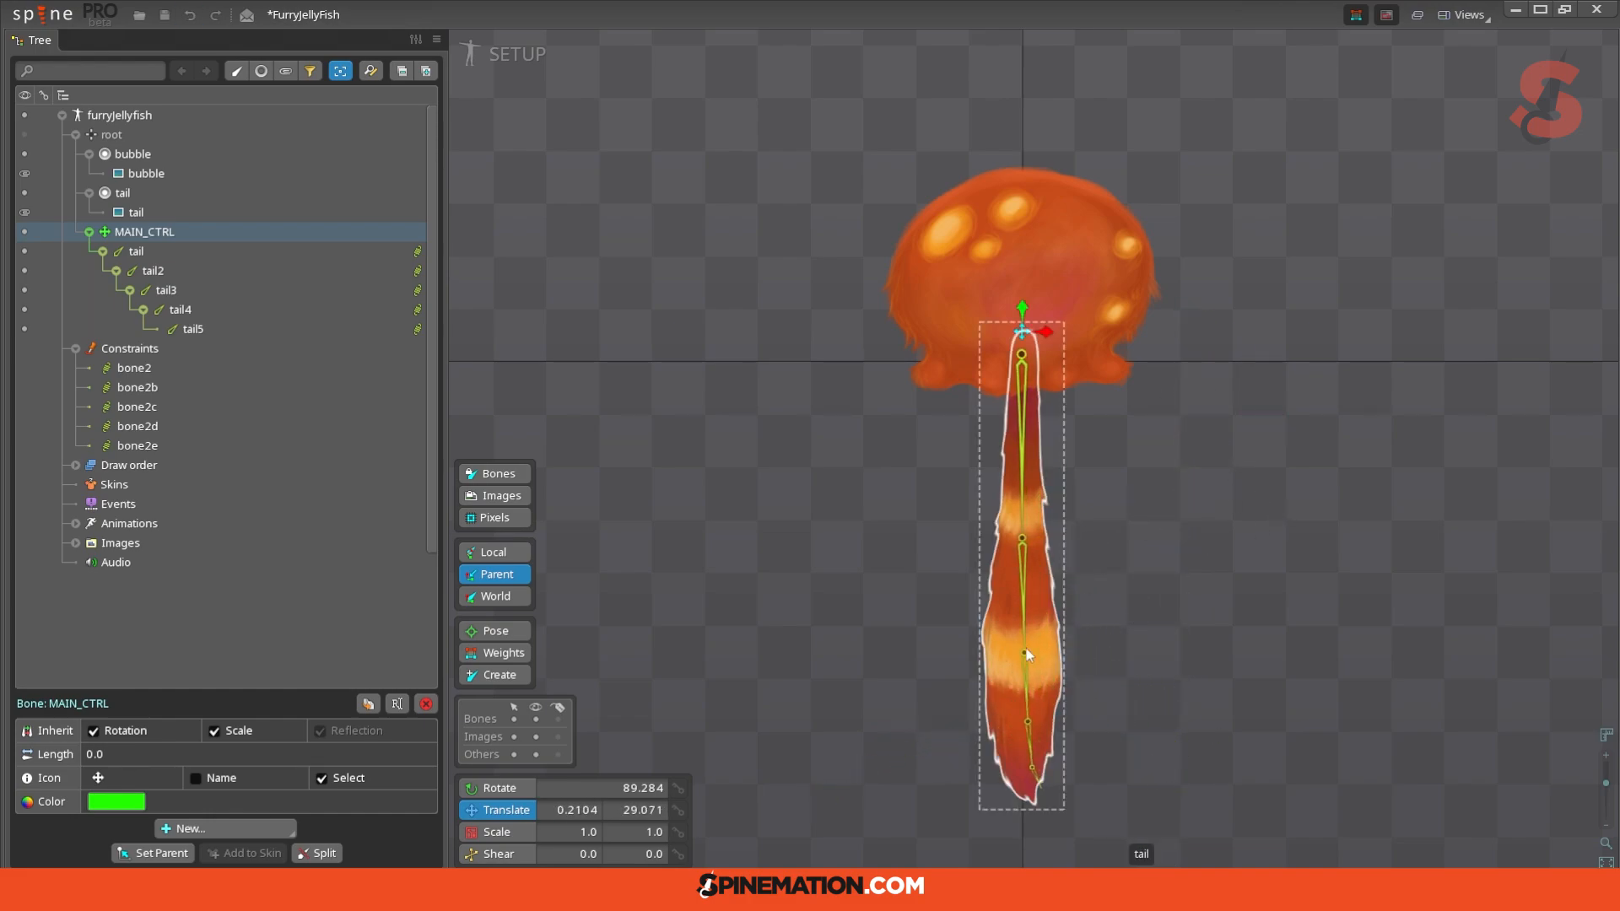
Step: Raise Mass slightly on the first tail bone's physics constraint and test the swing by moving MAIN_CTRL
{"action": "left_click", "coordinate": [1020, 505]}
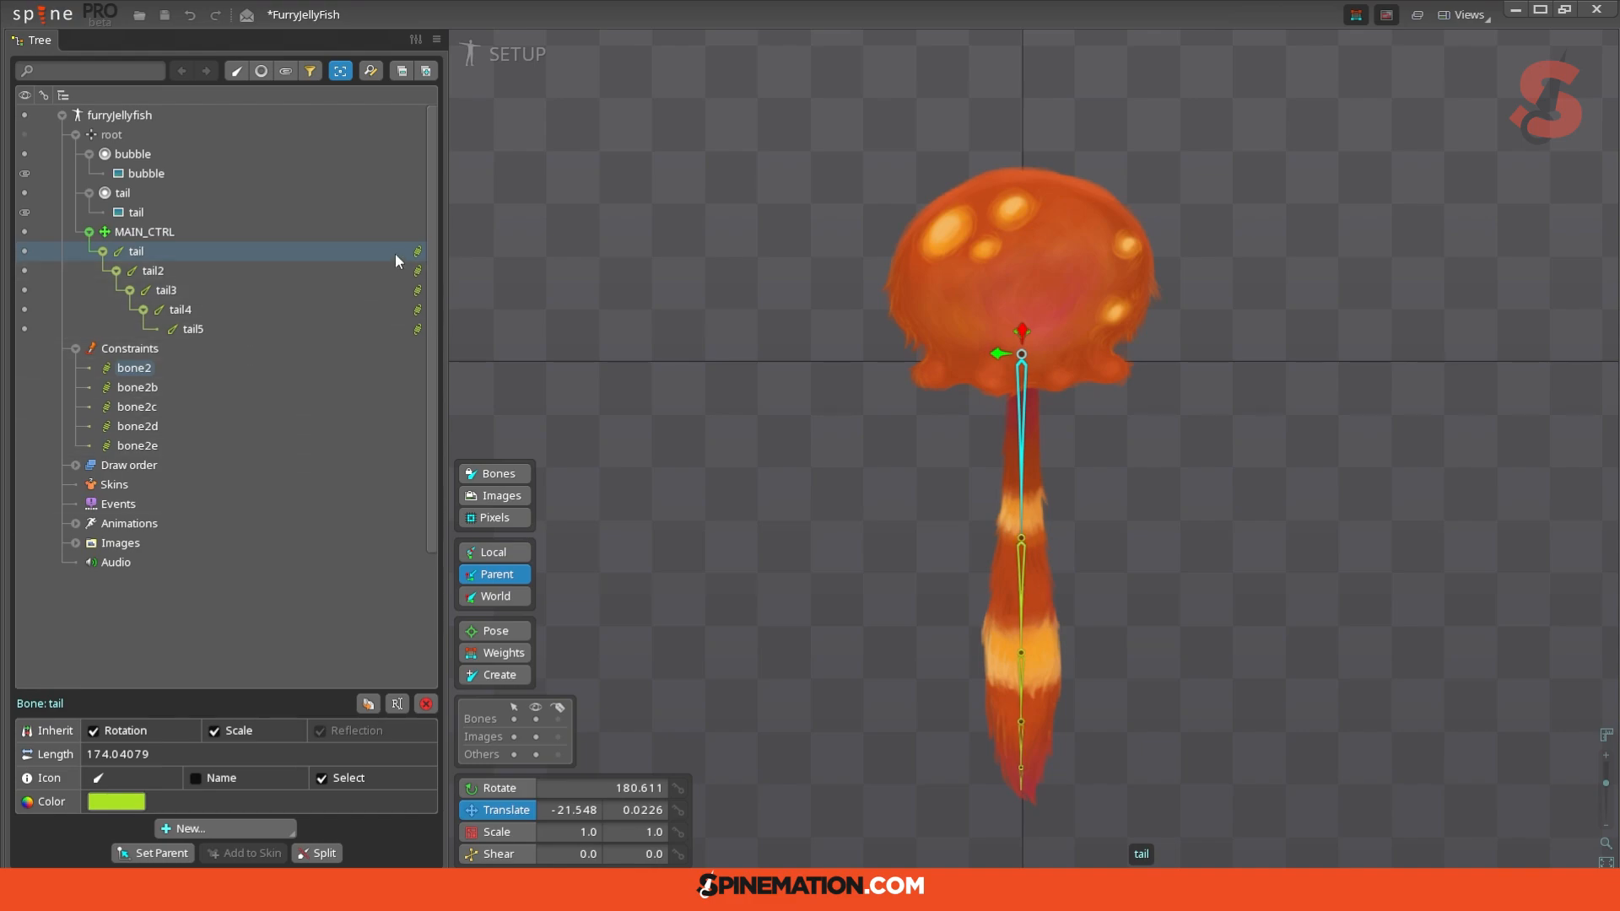
{"action": "left_click", "coordinate": [416, 251]}
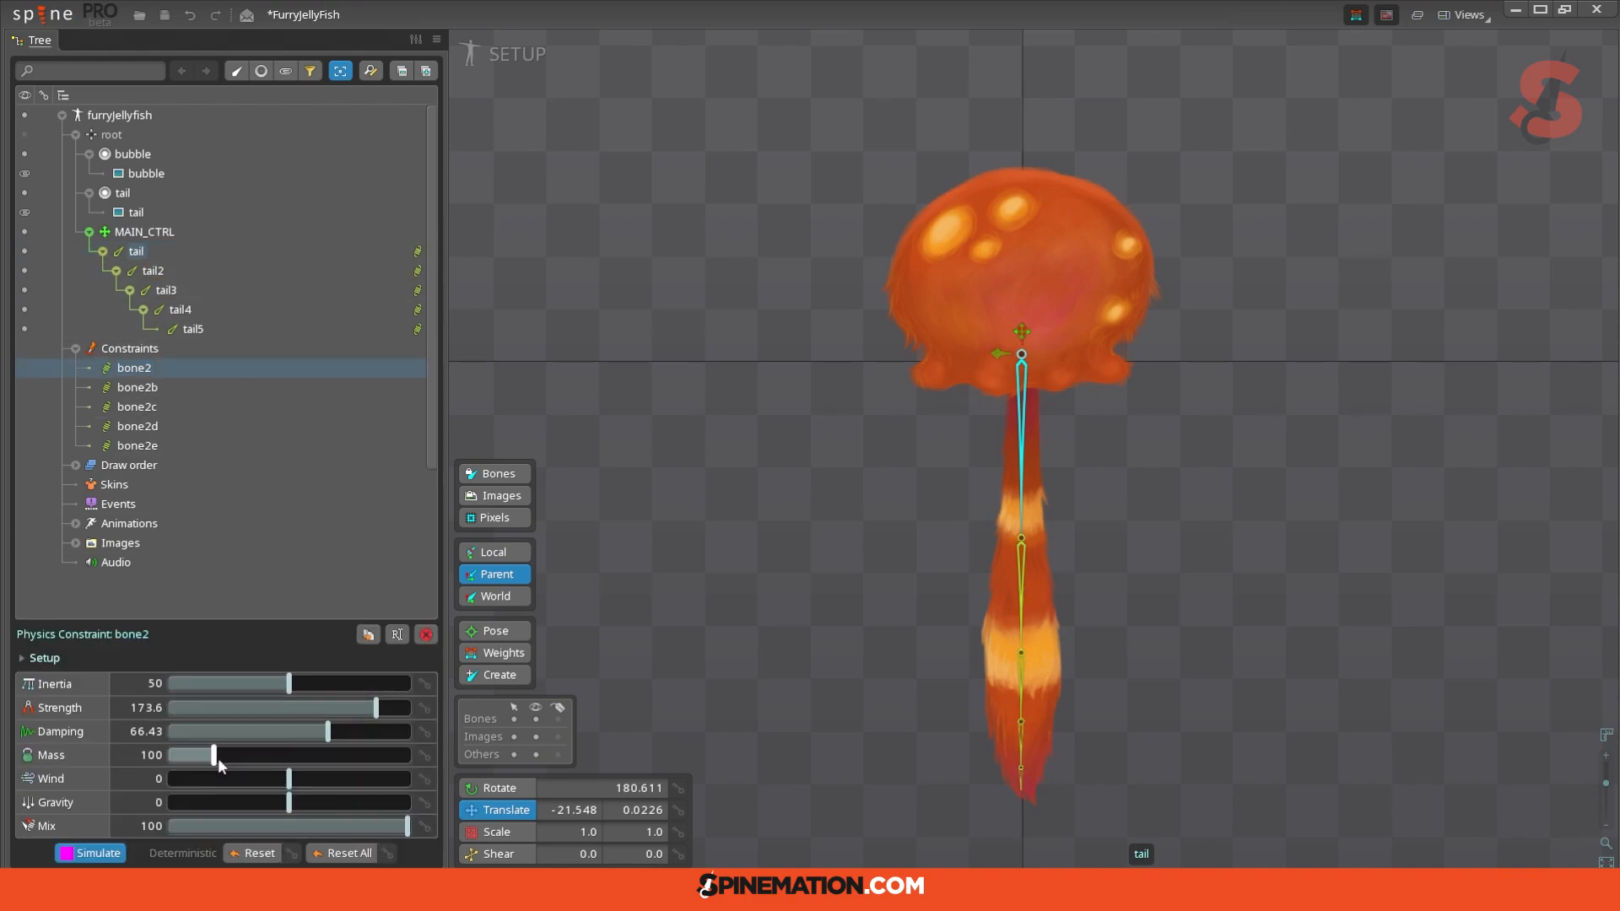
{"action": "left_click_drag", "start_coordinate": [218, 757], "coordinate": [230, 755]}
{"action": "left_click", "coordinate": [1020, 558]}
{"action": "mouse_move", "coordinate": [1019, 331]}
{"action": "left_mouse_down"}
{"action": "mouse_move", "coordinate": [615, 336]}
{"action": "mouse_move", "coordinate": [1274, 408]}
{"action": "mouse_move", "coordinate": [671, 435]}
{"action": "mouse_move", "coordinate": [1229, 468]}
{"action": "mouse_move", "coordinate": [1266, 456]}
{"action": "mouse_move", "coordinate": [846, 423]}
{"action": "mouse_move", "coordinate": [1022, 330]}
{"action": "left_mouse_up"}
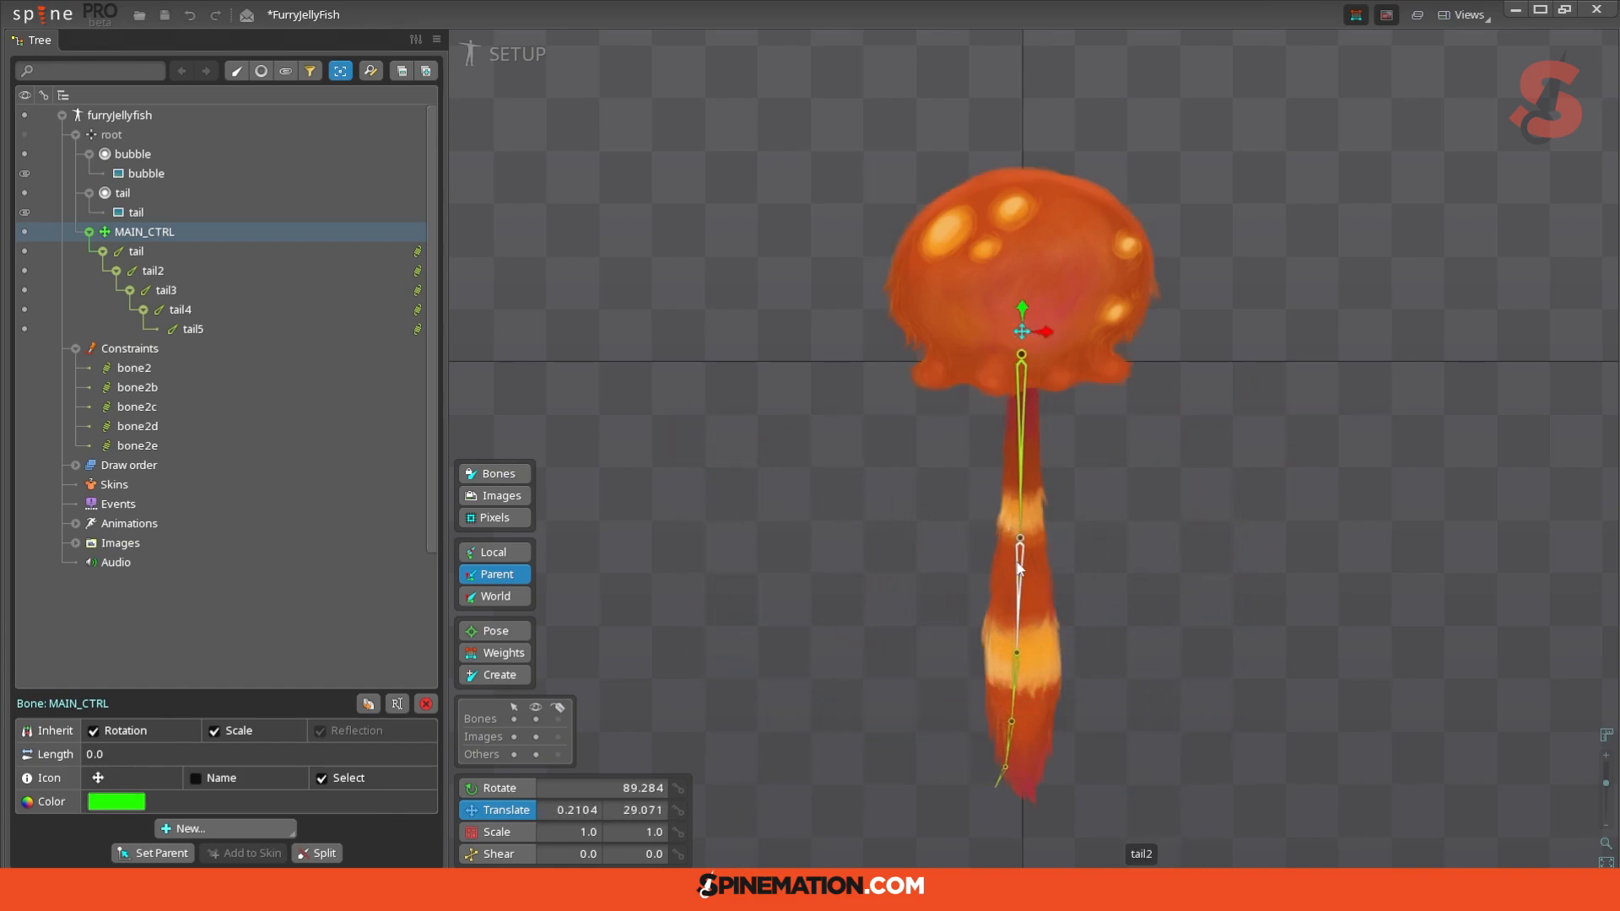
Step: Set Mass to 75 on tail2's physics constraint, test the swing by moving MAIN_CTRL, and undo the move
{"action": "left_click", "coordinate": [1018, 568]}
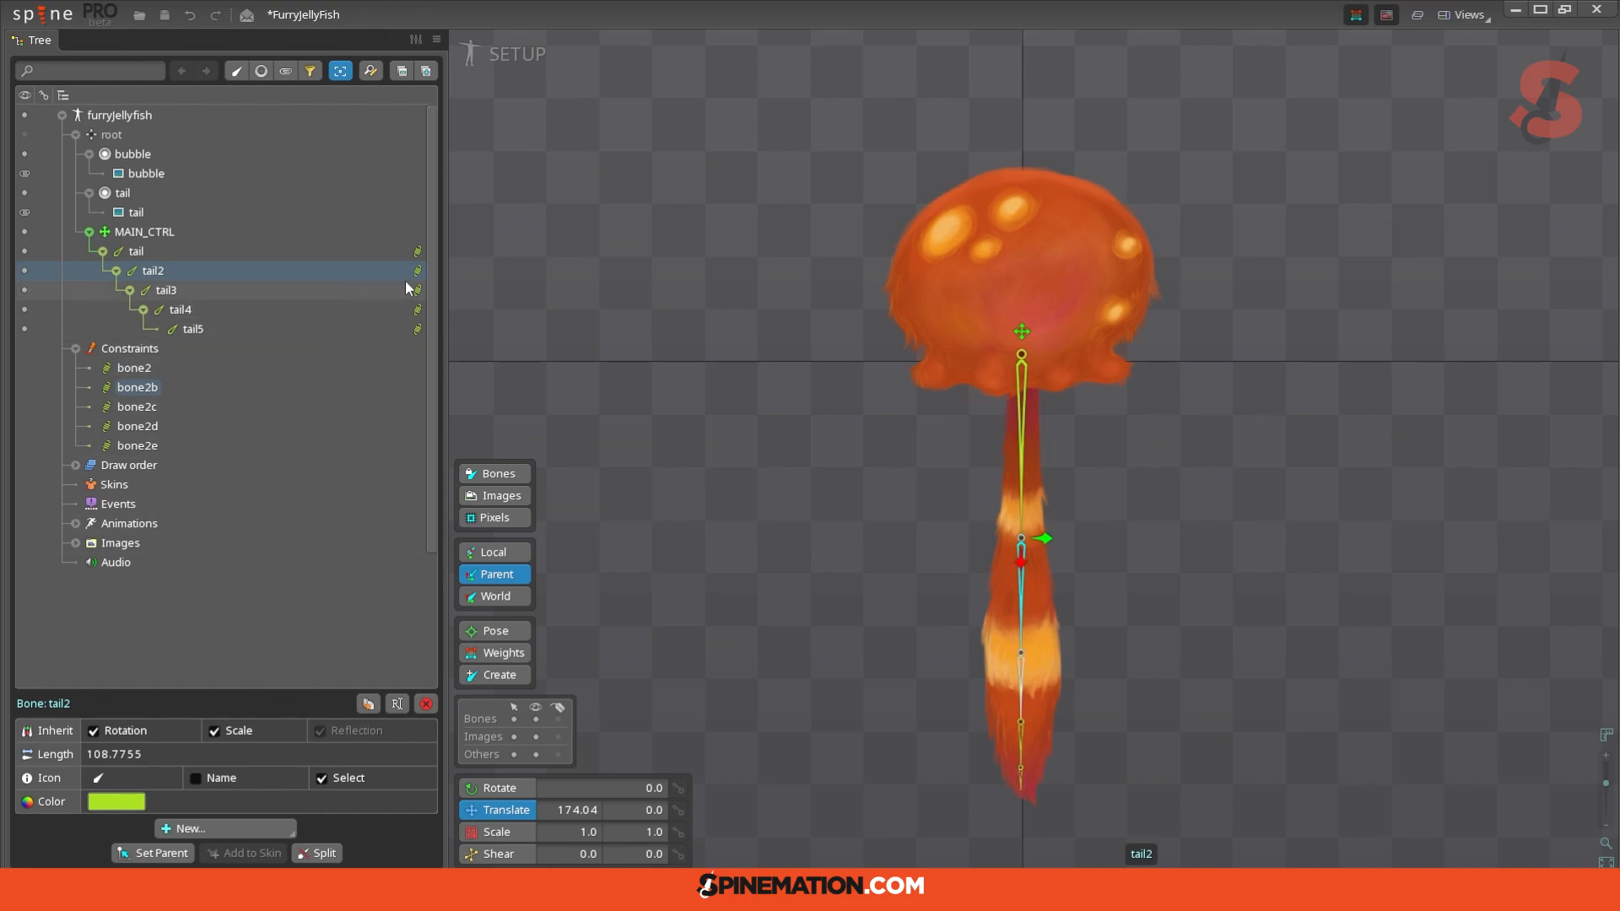
{"action": "left_click", "coordinate": [389, 387]}
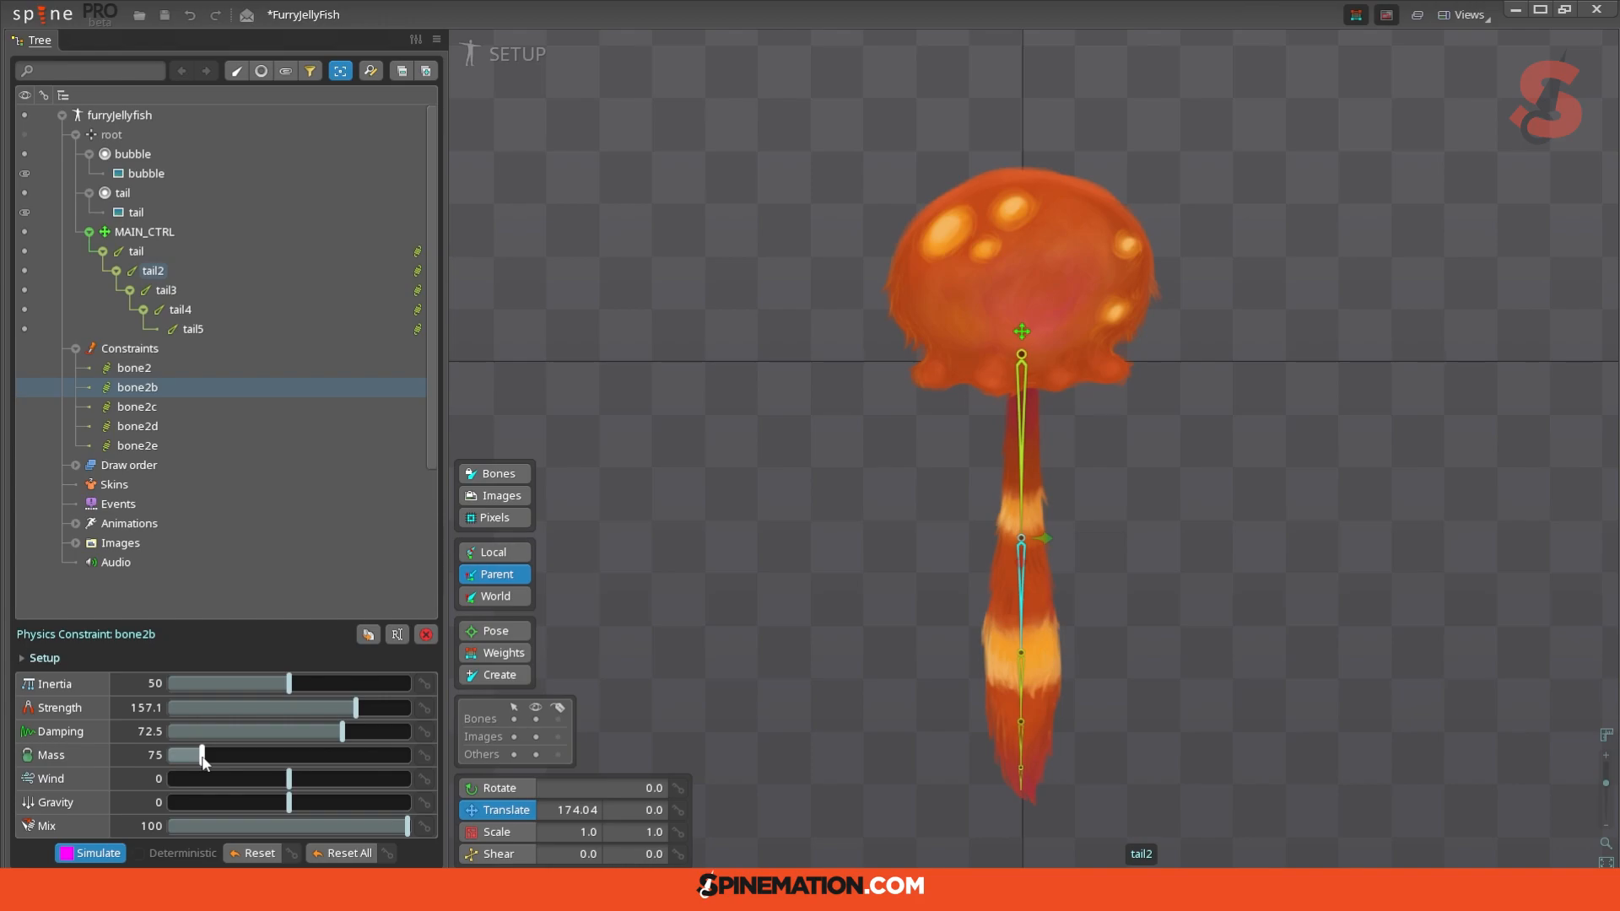
{"action": "left_click_drag", "start_coordinate": [1021, 331], "coordinate": [843, 355]}
{"action": "key", "text": "ctrl+z"}
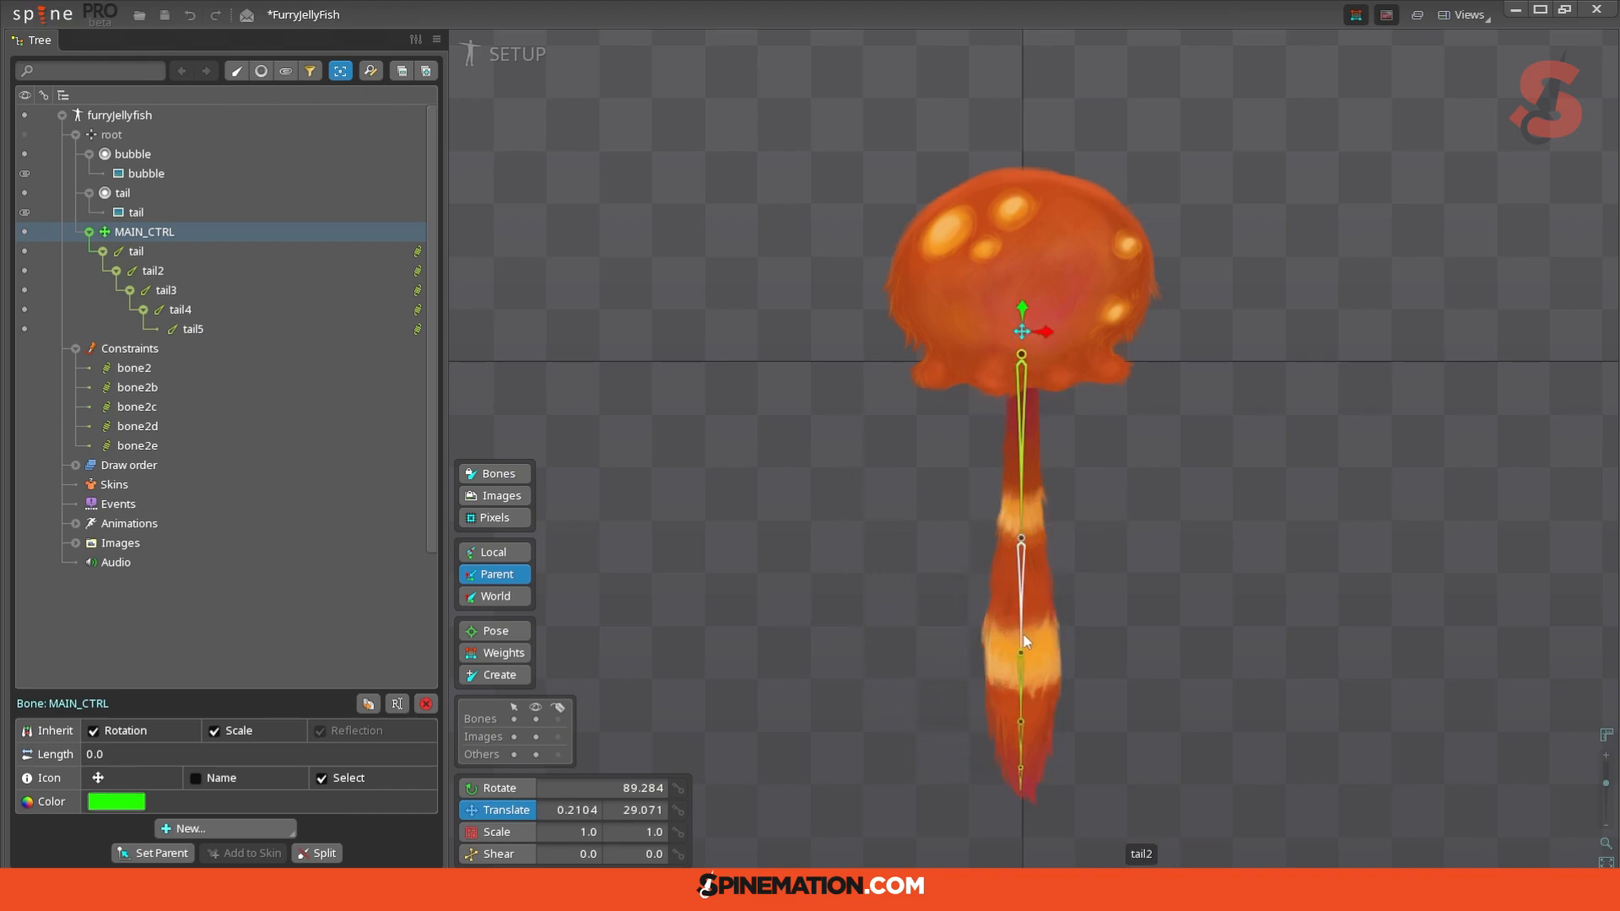
Step: Set Mass to 33 on tail5's physics constraint, test the whole tail by moving MAIN_CTRL, and undo the move
{"action": "left_click", "coordinate": [1021, 785]}
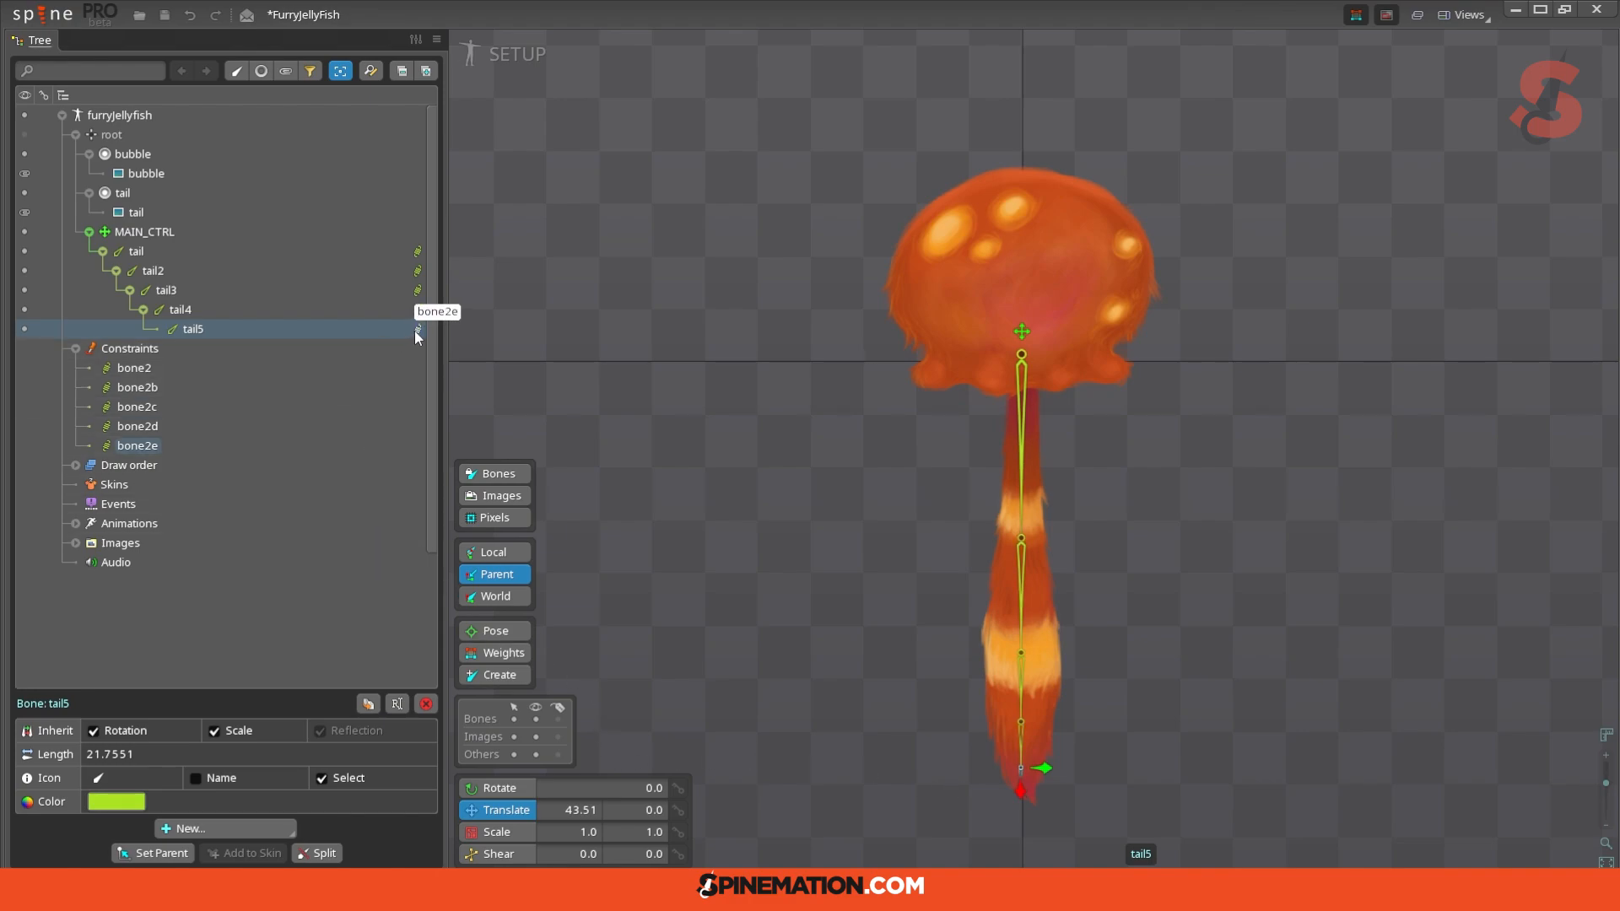
{"action": "left_click", "coordinate": [344, 446]}
{"action": "left_click_drag", "start_coordinate": [211, 758], "coordinate": [184, 764]}
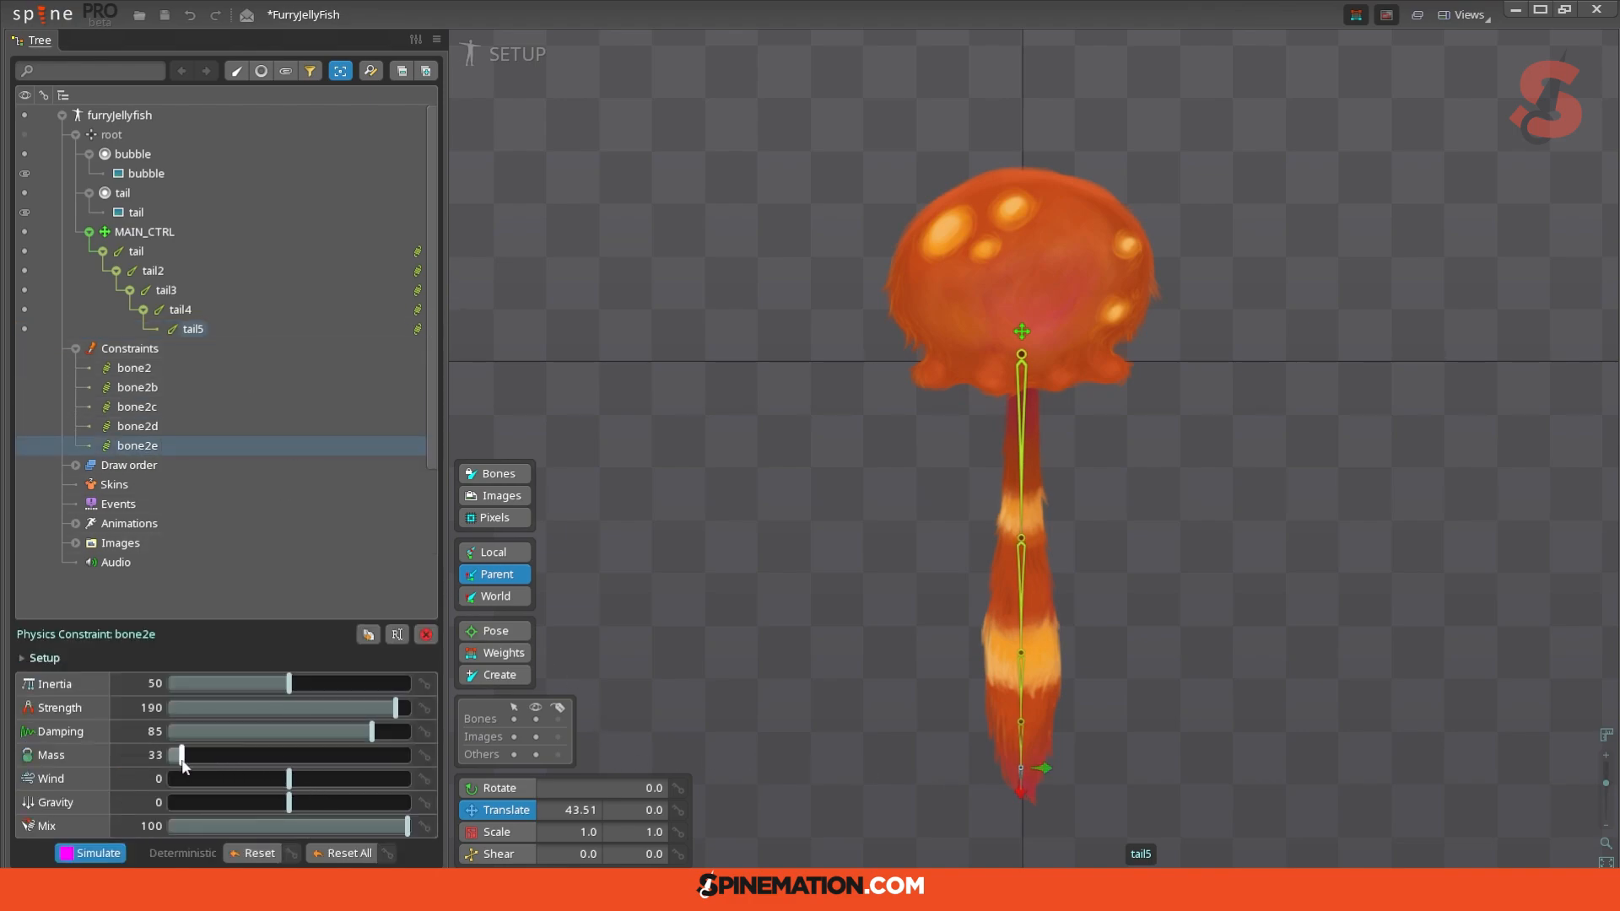
{"action": "left_click_drag", "start_coordinate": [1021, 331], "coordinate": [1258, 417]}
{"action": "key", "text": "ctrl+z"}
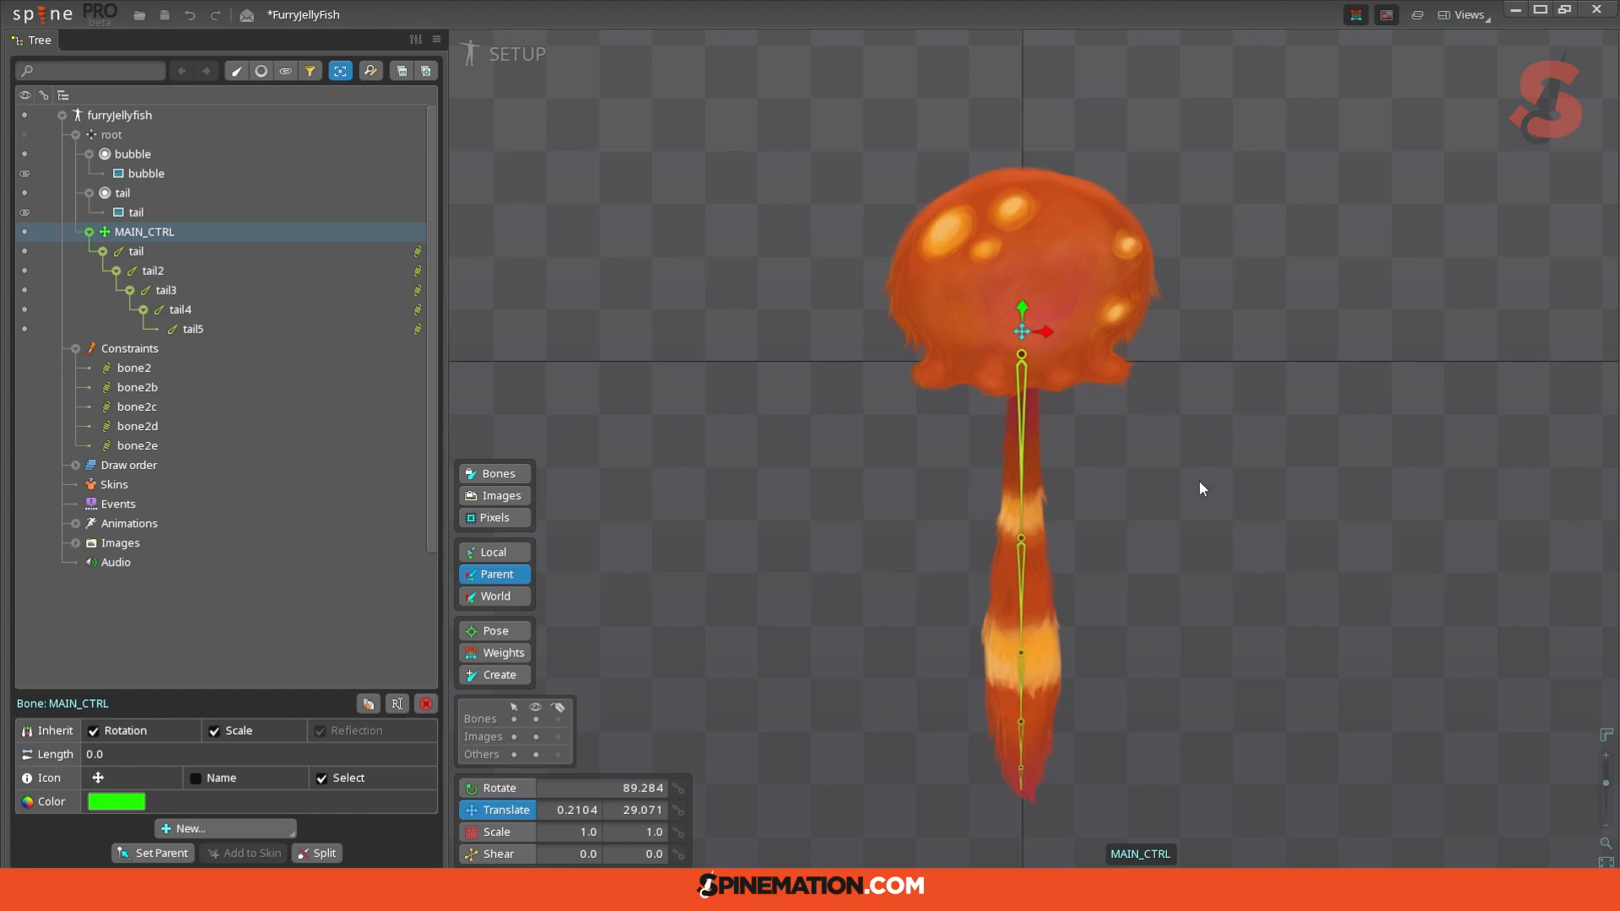
Step: Create a zero-length bone under root to the right of the jellyfish, with a downward child bone about 179 units long
{"action": "left_click", "coordinate": [107, 138]}
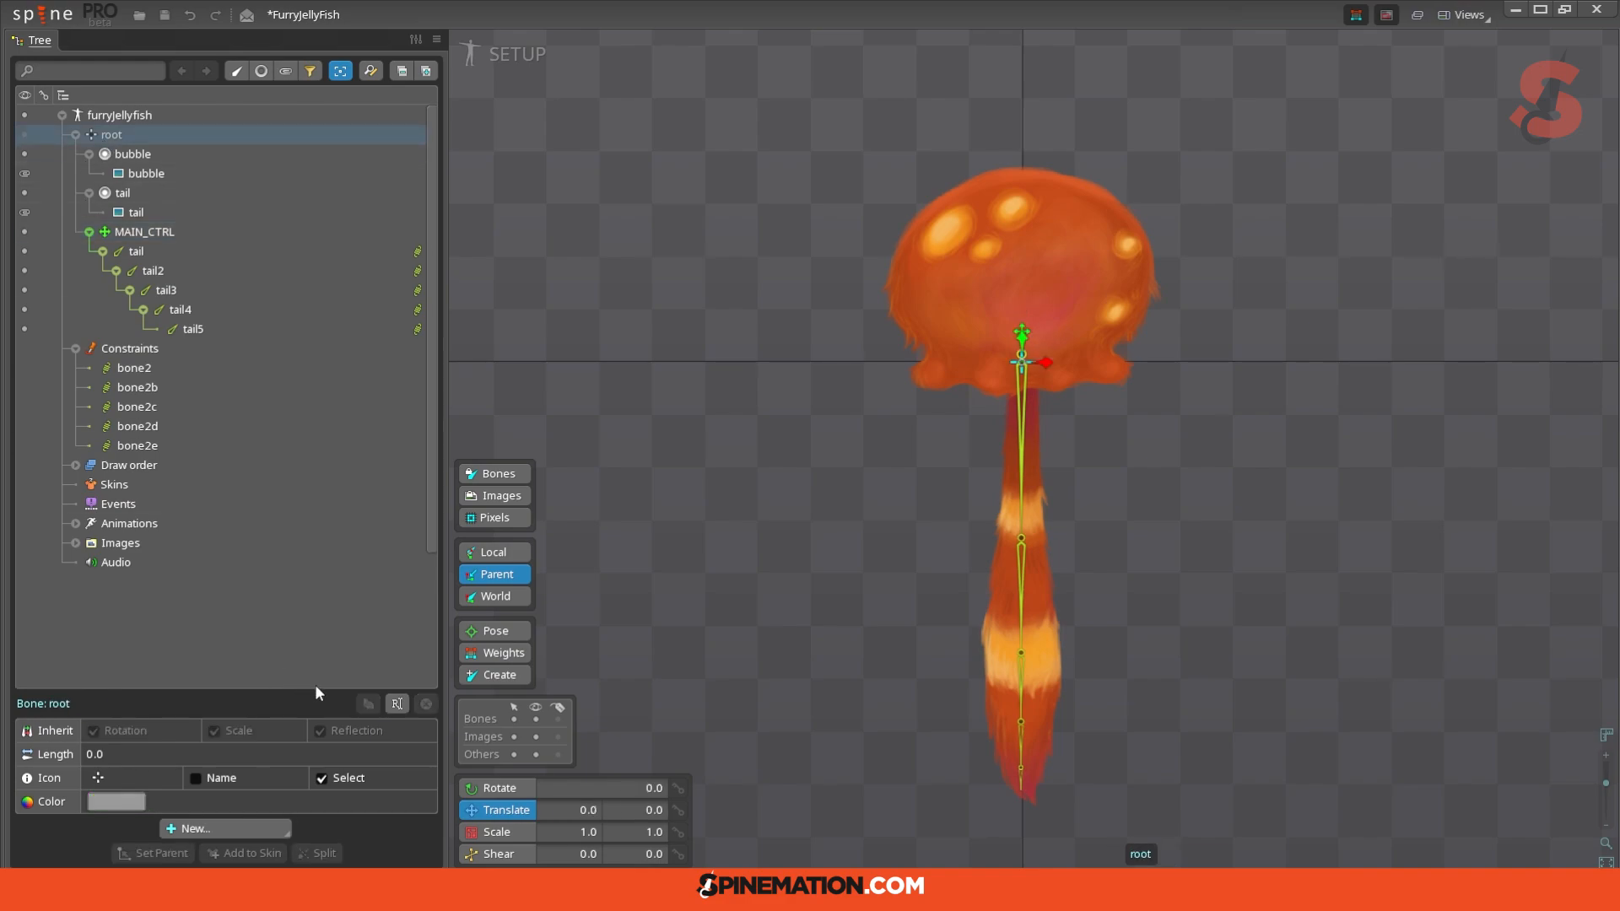
{"action": "left_click", "coordinate": [500, 675]}
{"action": "left_click", "coordinate": [1270, 304]}
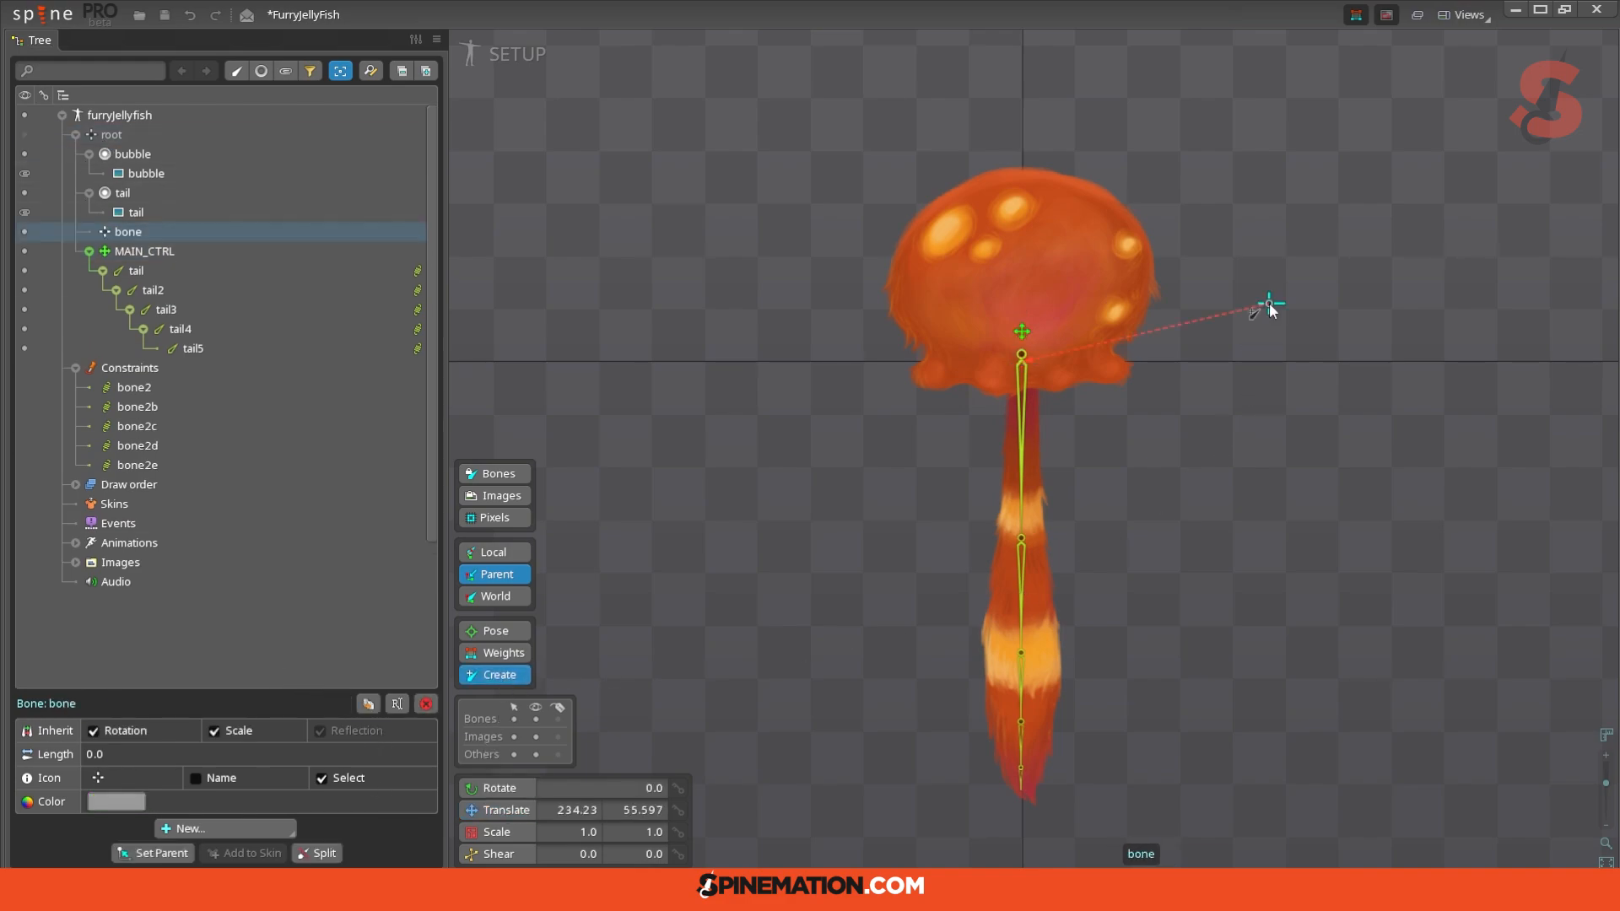
{"action": "left_click_drag", "start_coordinate": [1268, 328], "coordinate": [1266, 513]}
{"action": "key", "text": "v"}
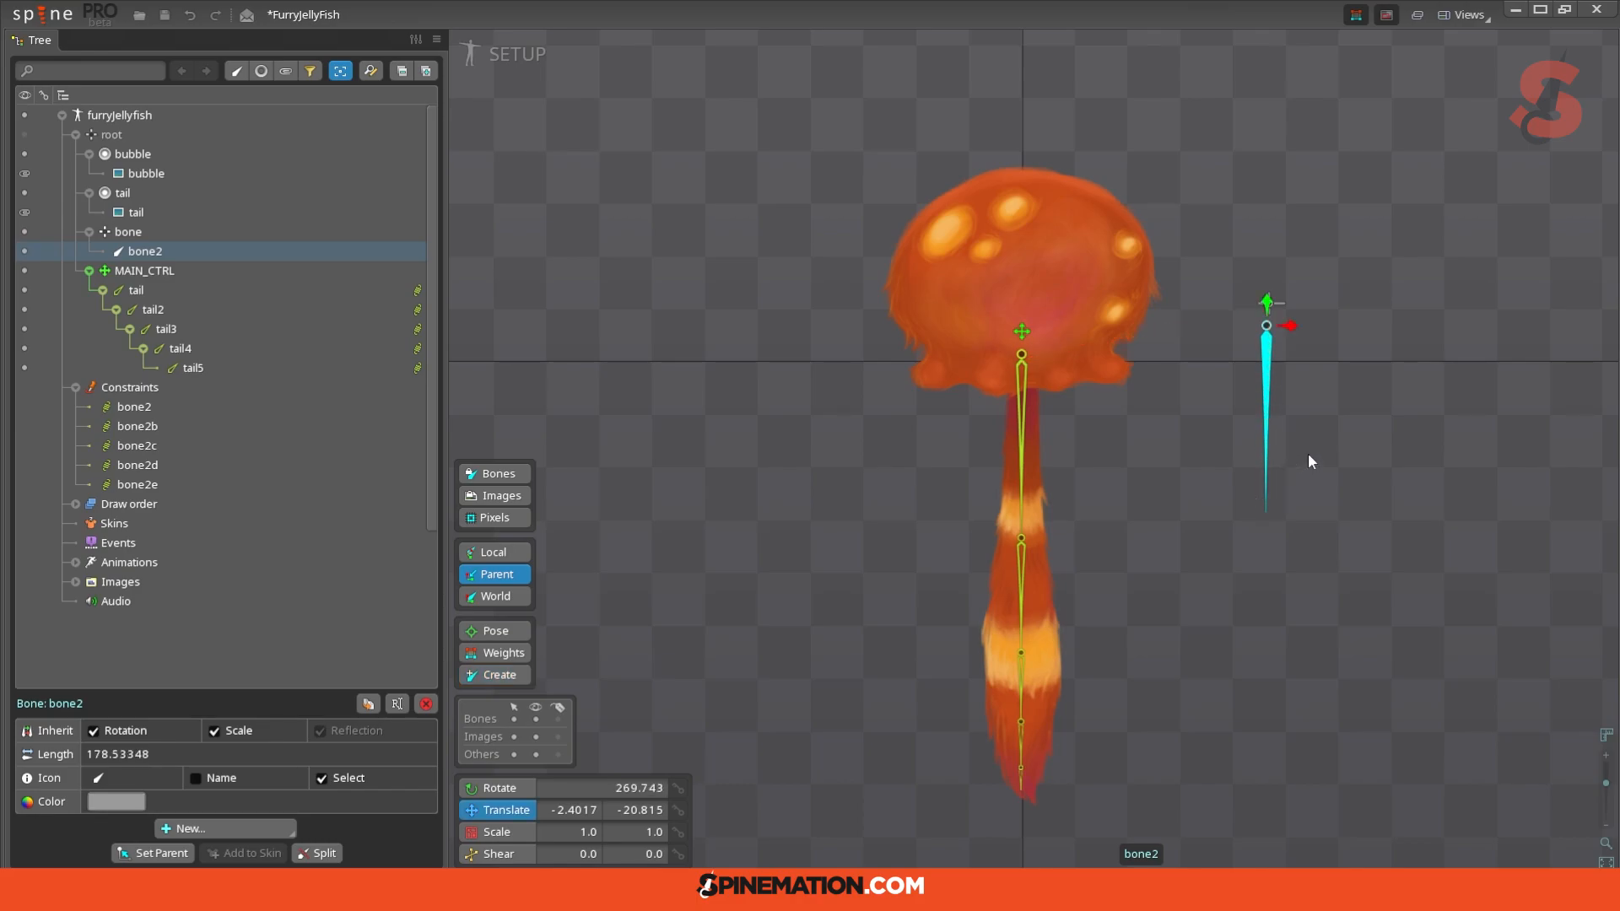
Step: Add a physics constraint to the new child bone and test it by moving its zero-length parent bone
{"action": "left_click", "coordinate": [223, 829]}
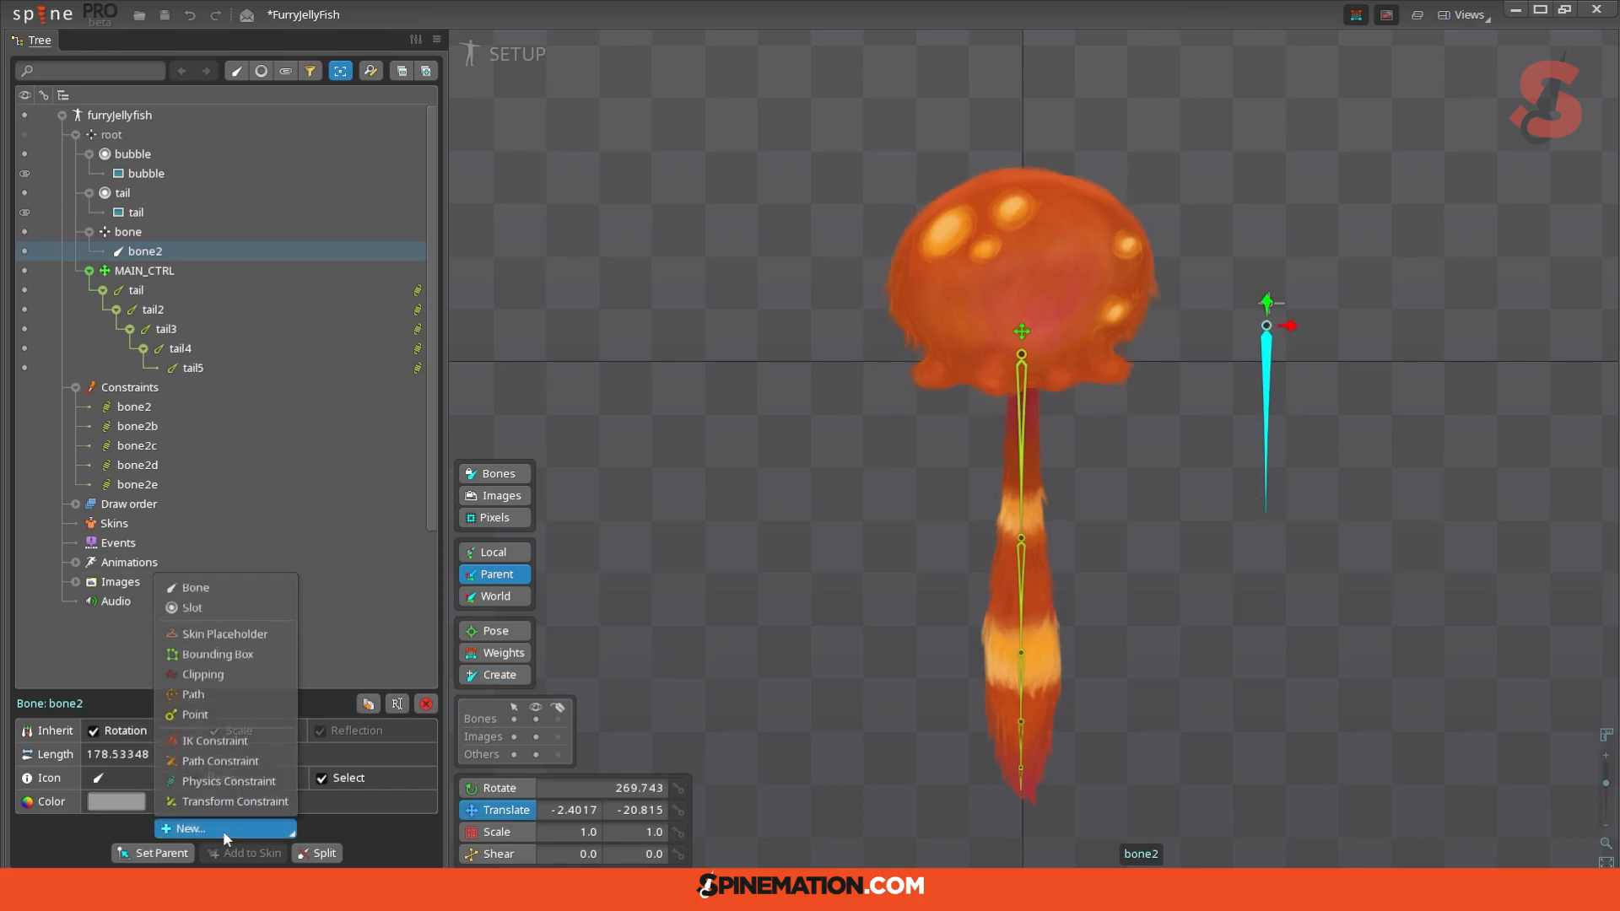
{"action": "left_click", "coordinate": [243, 786]}
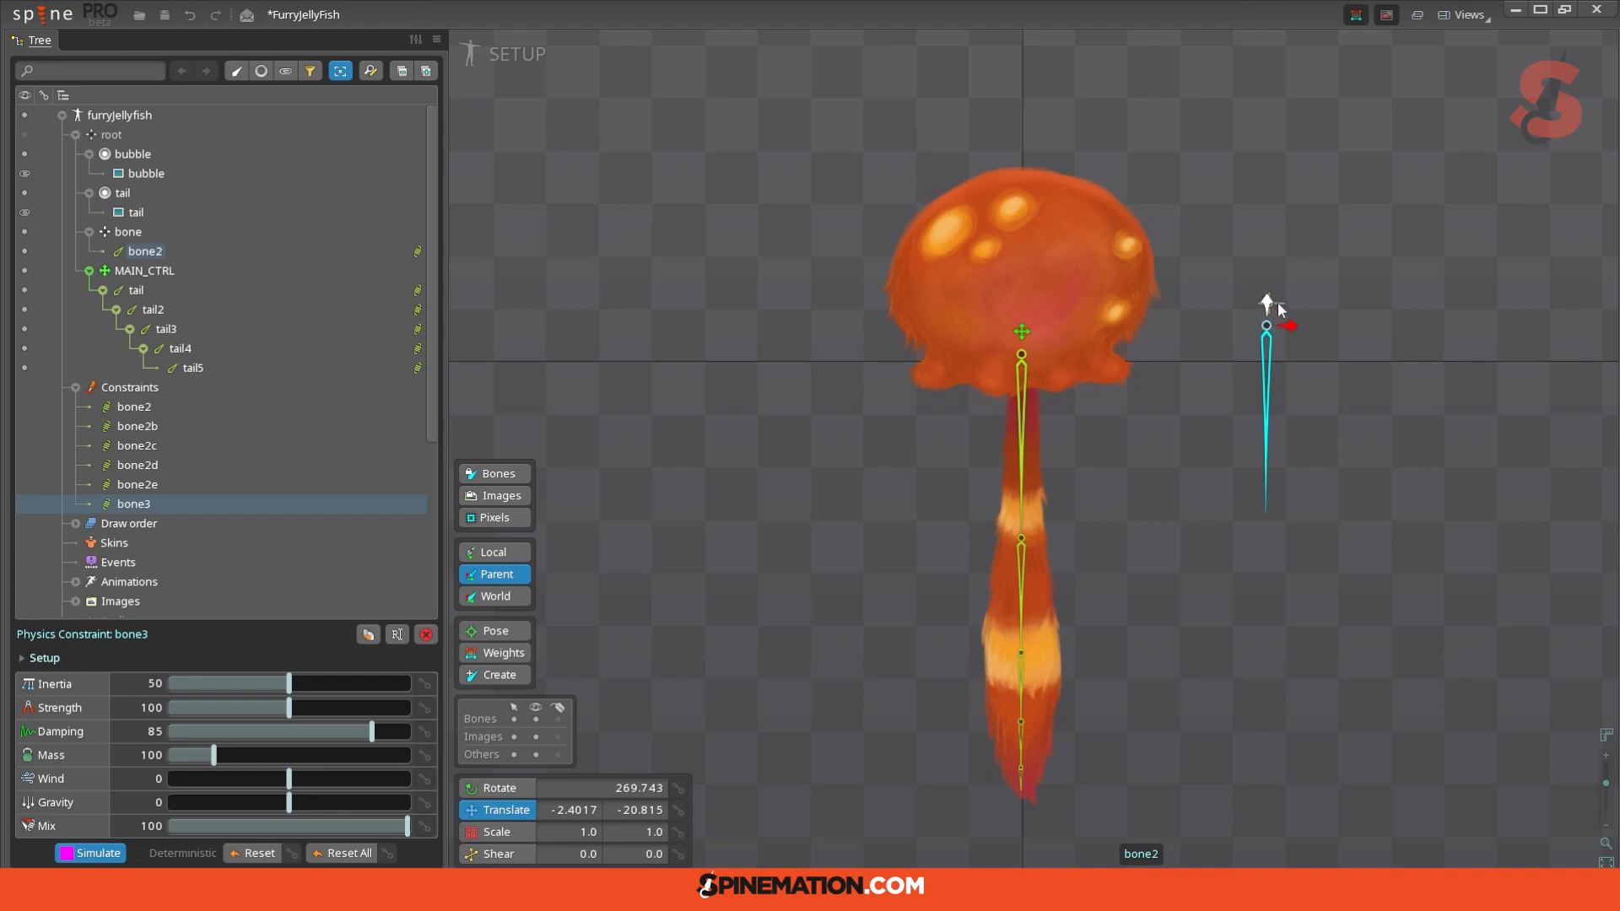
{"action": "left_click", "coordinate": [1021, 331]}
{"action": "mouse_move", "coordinate": [1263, 310]}
{"action": "left_mouse_down"}
{"action": "mouse_move", "coordinate": [1295, 286]}
{"action": "mouse_move", "coordinate": [1176, 245]}
{"action": "mouse_move", "coordinate": [1576, 297]}
{"action": "mouse_move", "coordinate": [1096, 277]}
{"action": "mouse_move", "coordinate": [1409, 312]}
{"action": "mouse_move", "coordinate": [1167, 297]}
{"action": "mouse_move", "coordinate": [1270, 302]}
{"action": "left_mouse_up"}
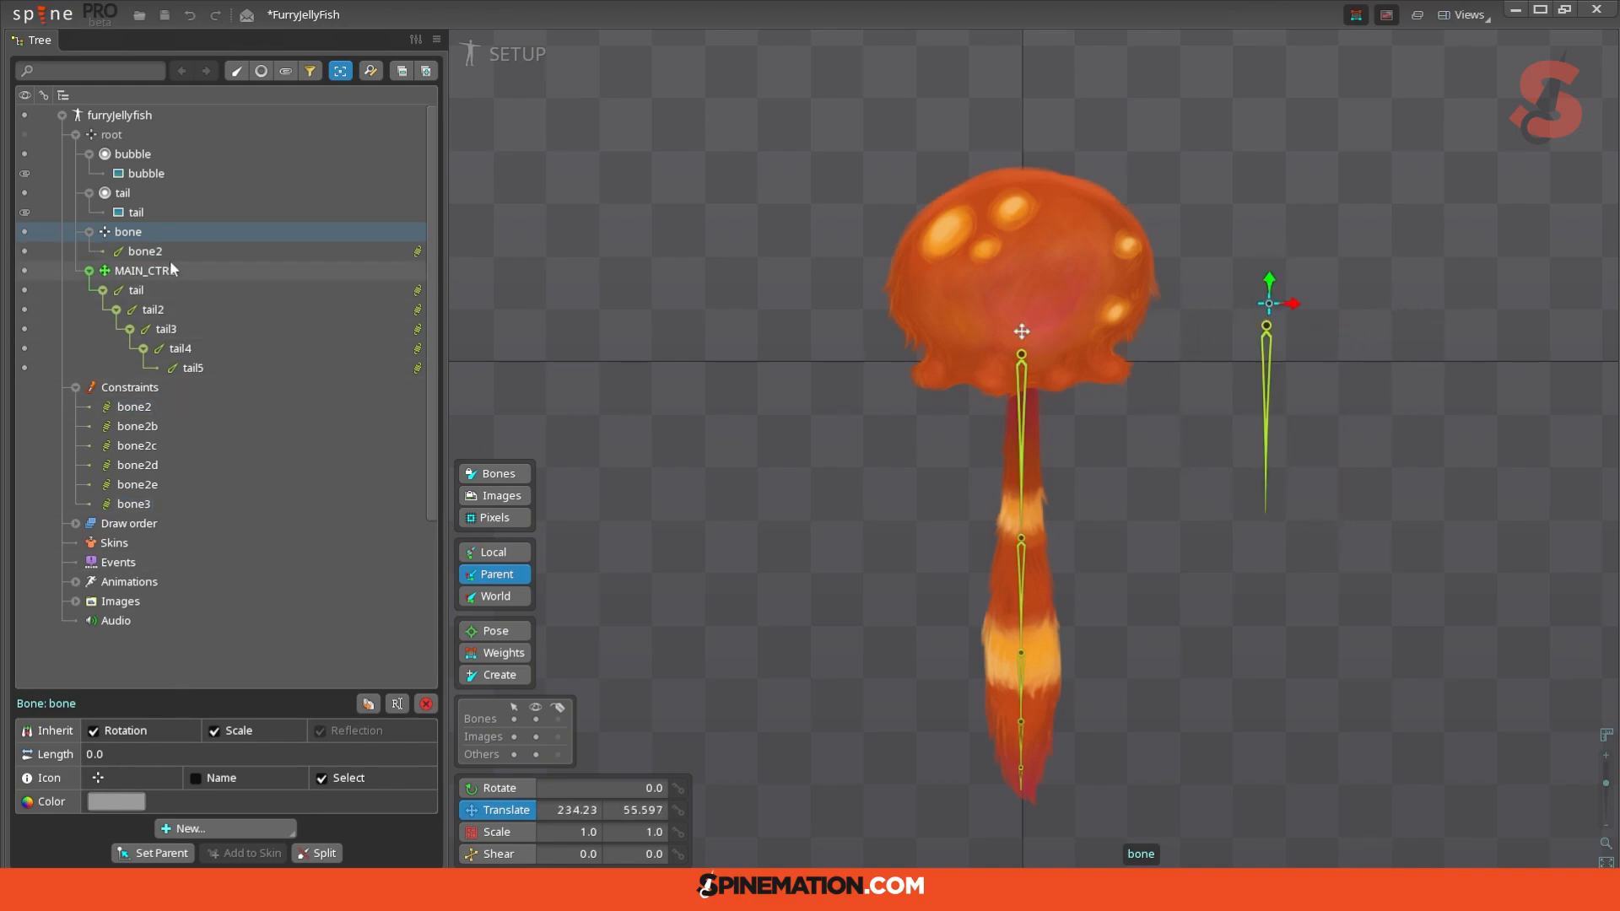
Step: Set Inertia to about 76.4 and Strength to about 72.1 on the new child bone's physics constraint
{"action": "left_click", "coordinate": [419, 252]}
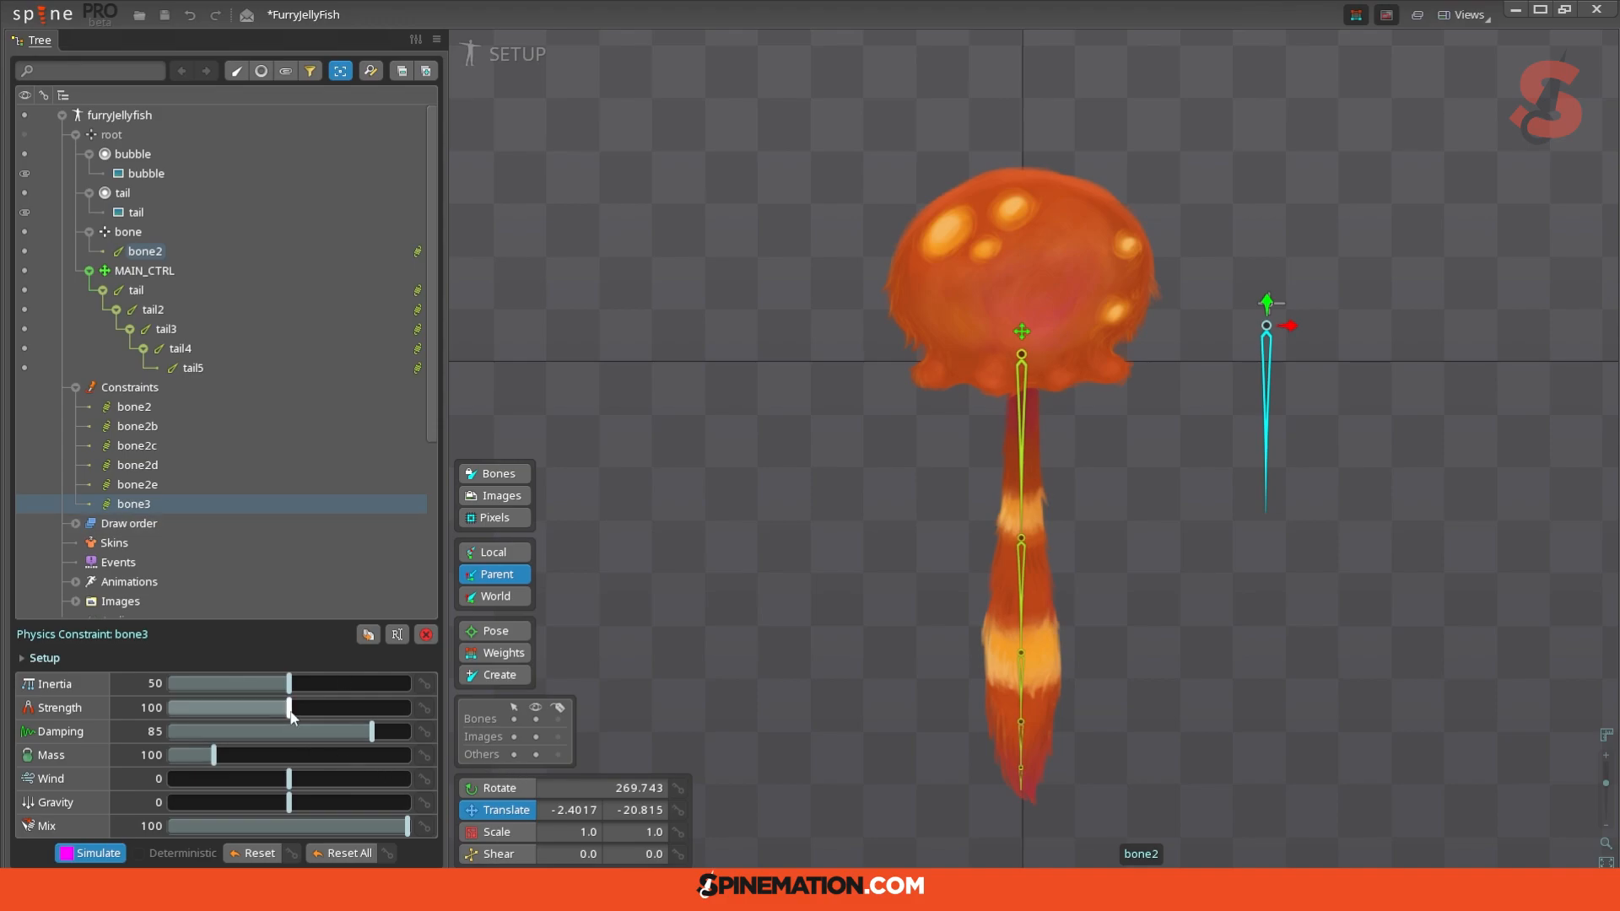
{"action": "left_click_drag", "start_coordinate": [289, 683], "coordinate": [352, 688]}
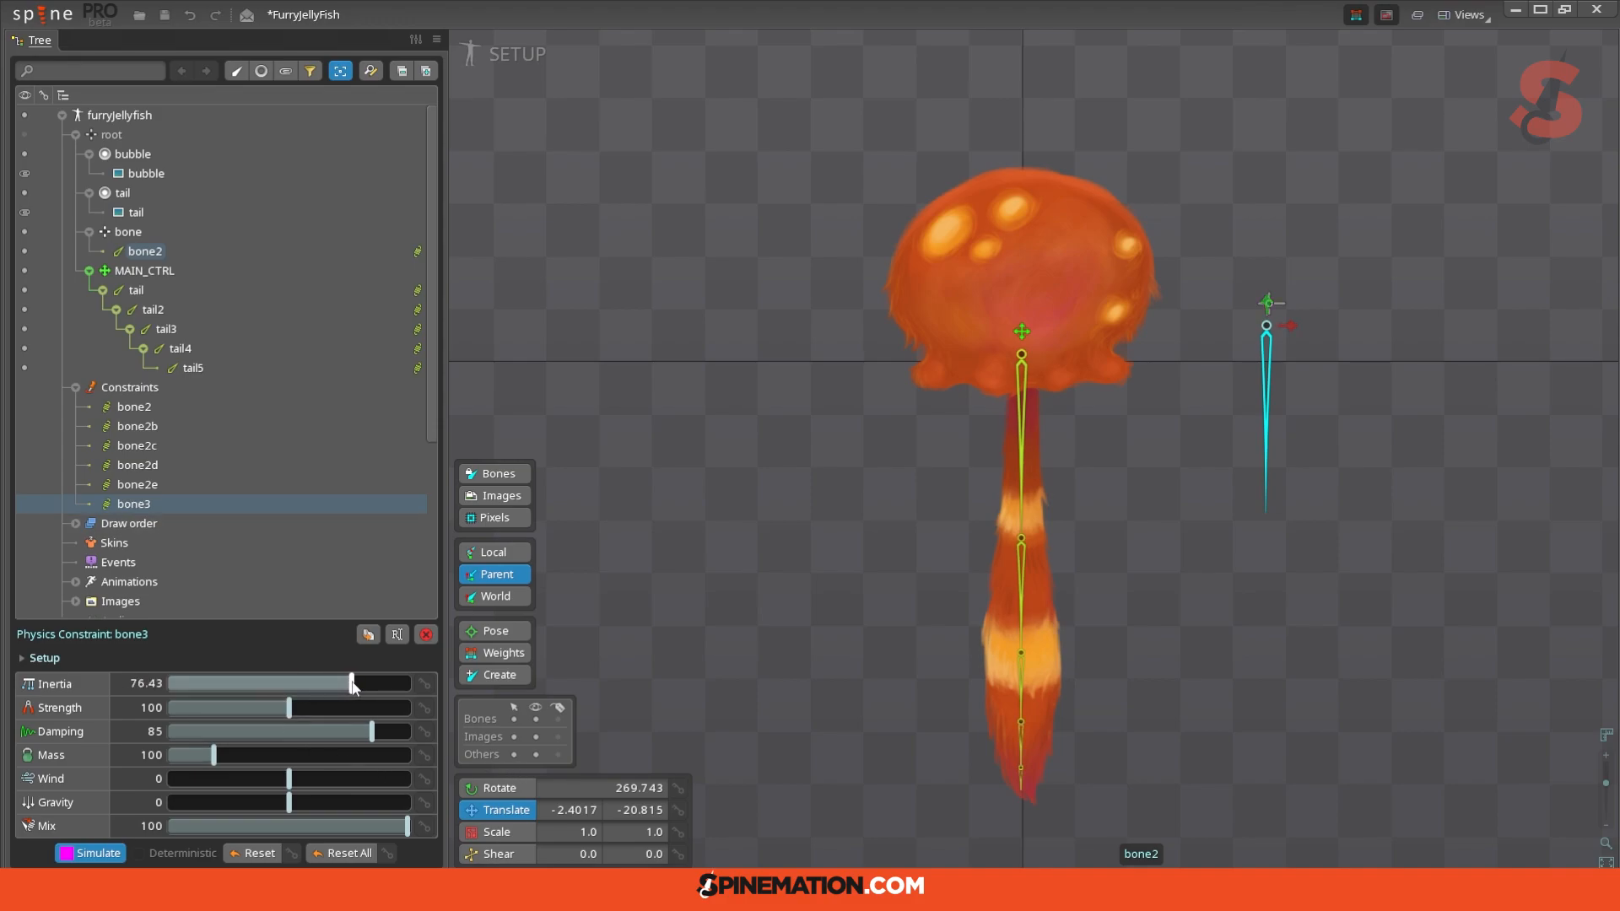
{"action": "left_click_drag", "start_coordinate": [295, 715], "coordinate": [259, 717]}
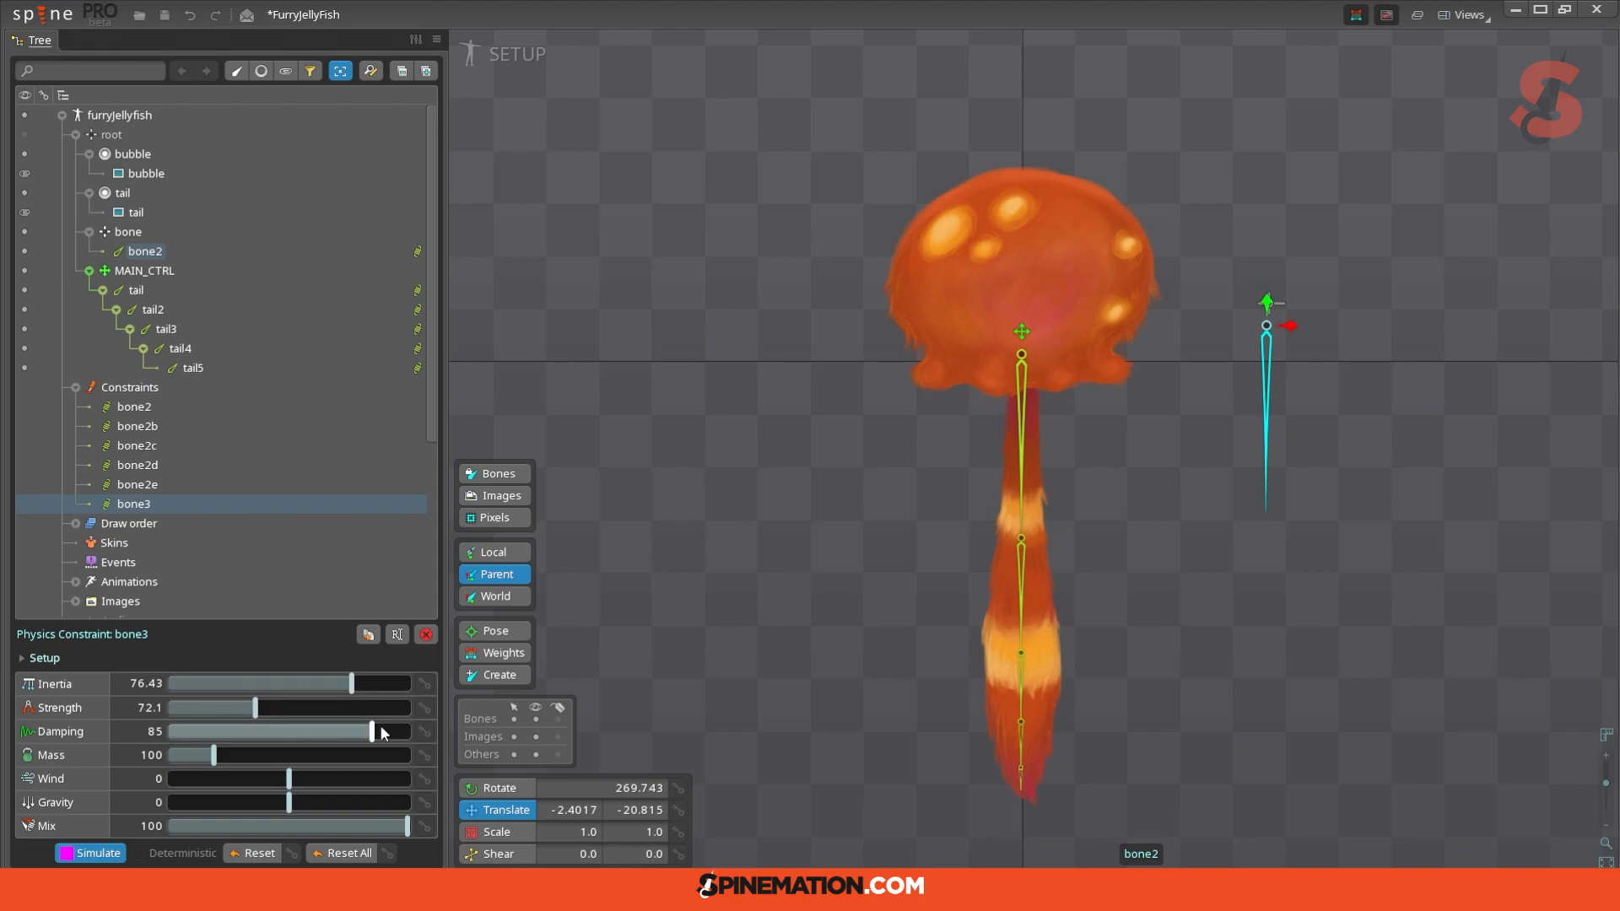
Step: Set Damping to about 23.2 on the test bone's physics constraint, test it by moving the parent bone, and undo the move
{"action": "left_click_drag", "start_coordinate": [373, 736], "coordinate": [243, 739]}
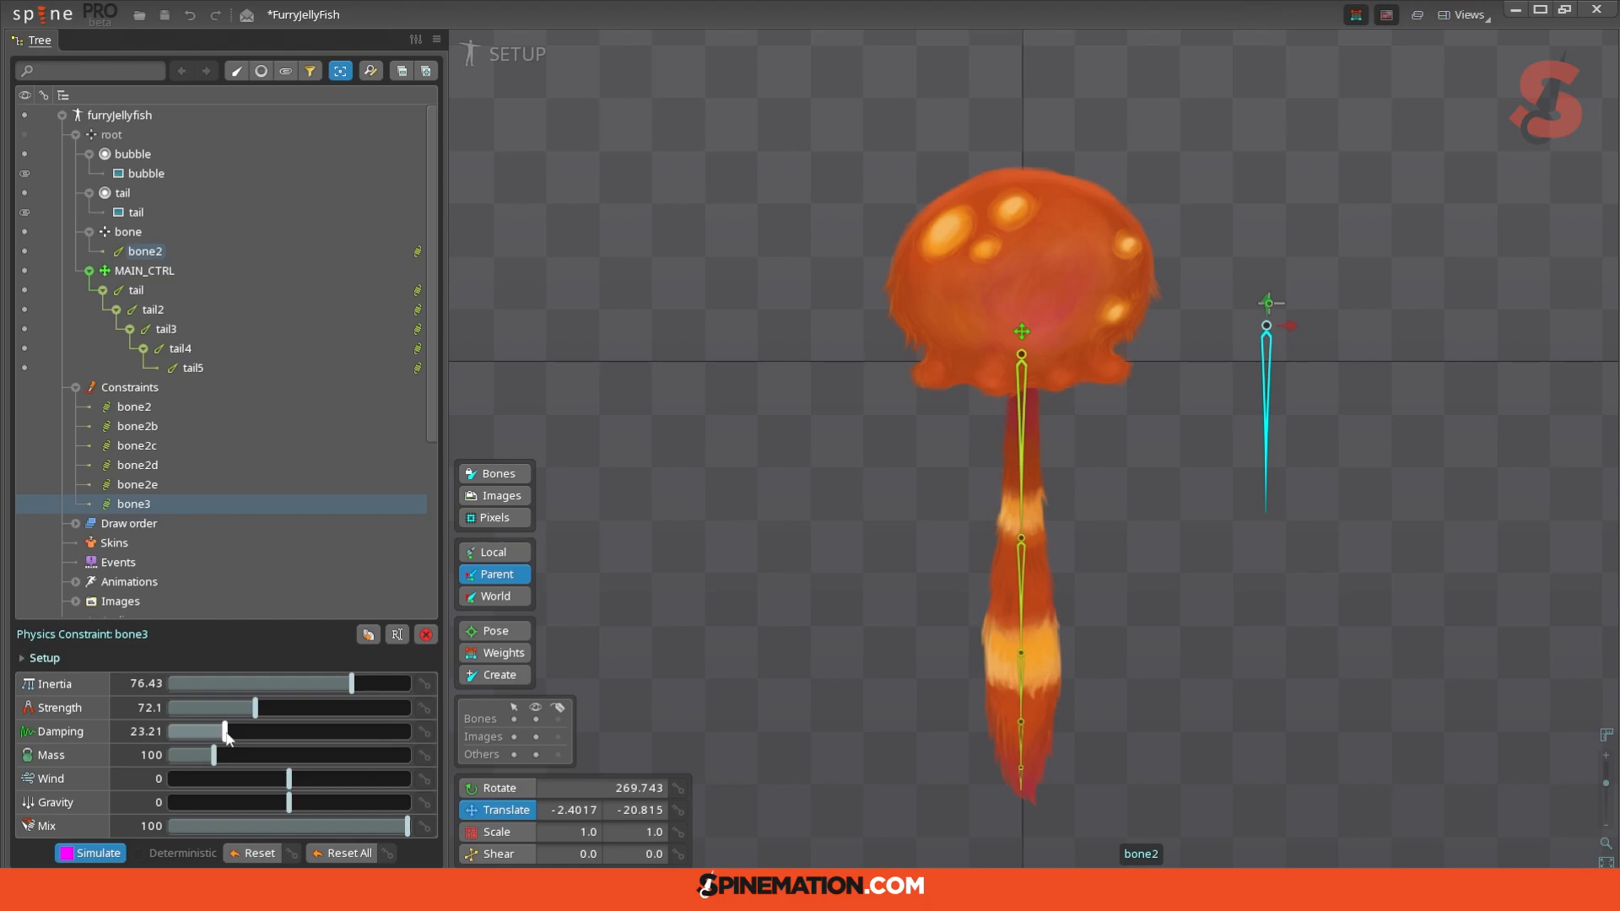
{"action": "left_click", "coordinate": [1021, 376]}
{"action": "left_click_drag", "start_coordinate": [1269, 305], "coordinate": [1247, 350]}
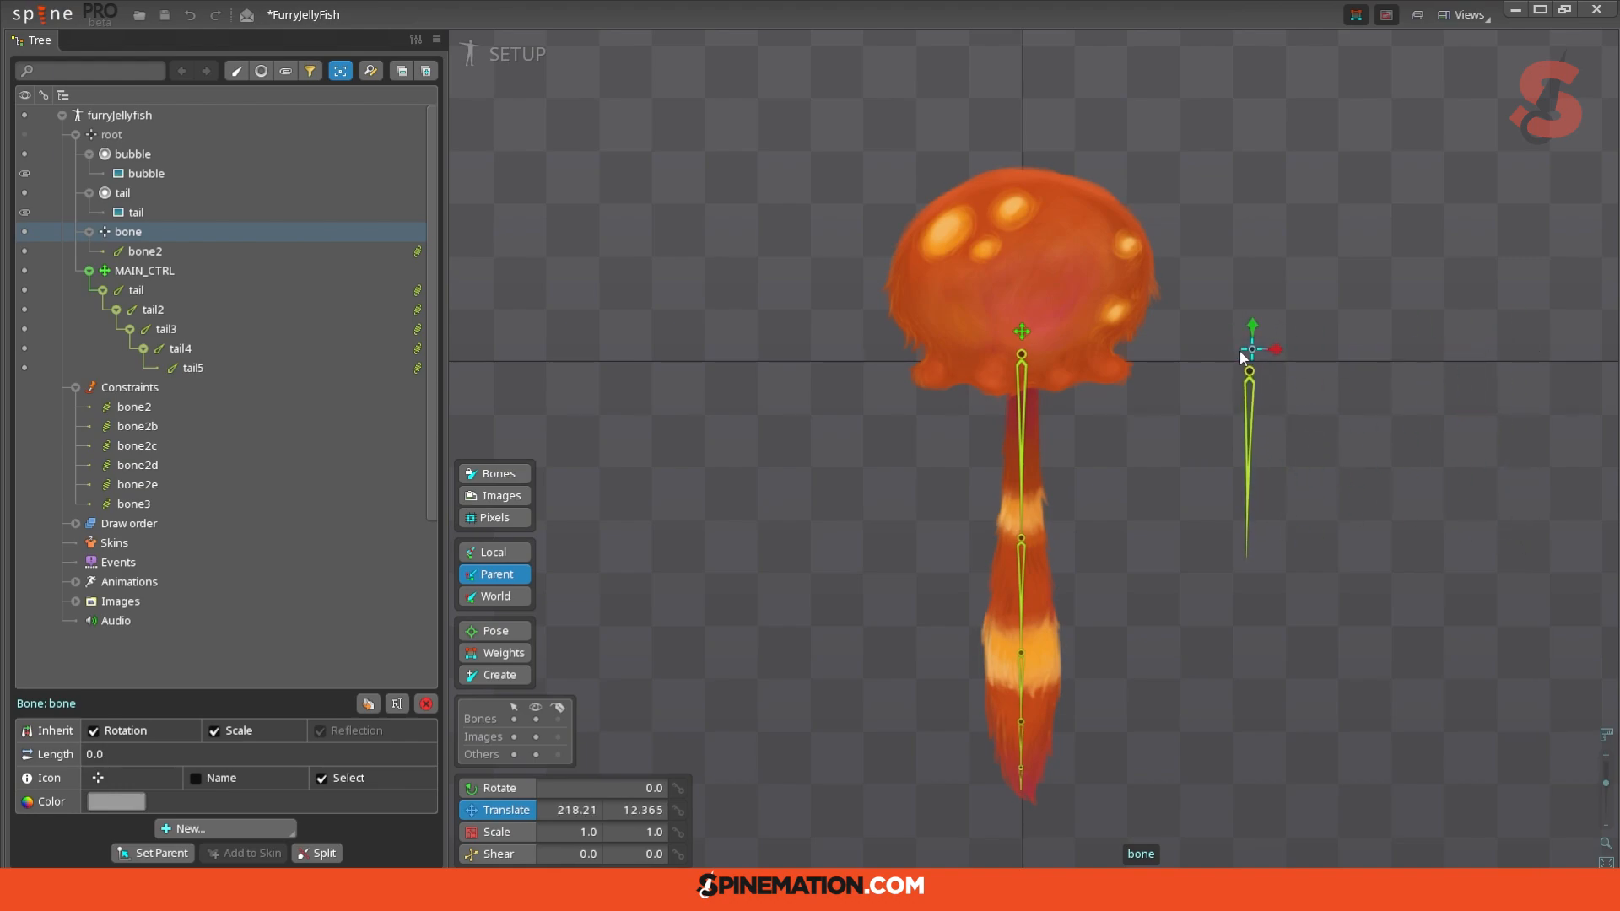
{"action": "key", "text": "ctrl+z"}
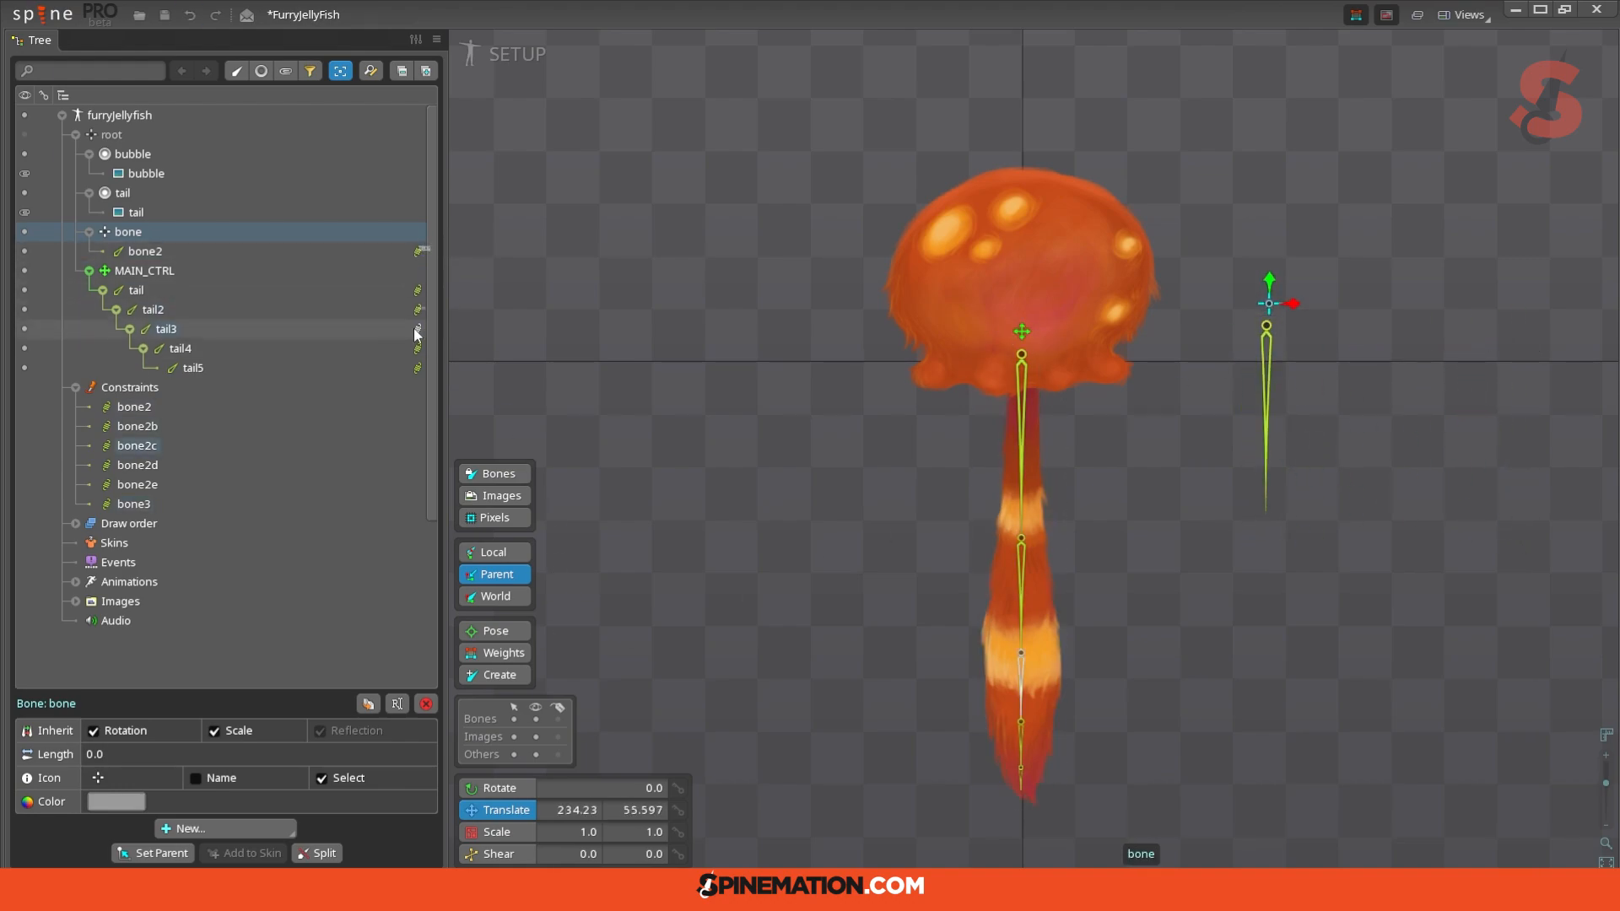
Step: Set Damping to about 3.9 on the test bone's physics constraint and test it by moving the parent bone
{"action": "left_click", "coordinate": [419, 251]}
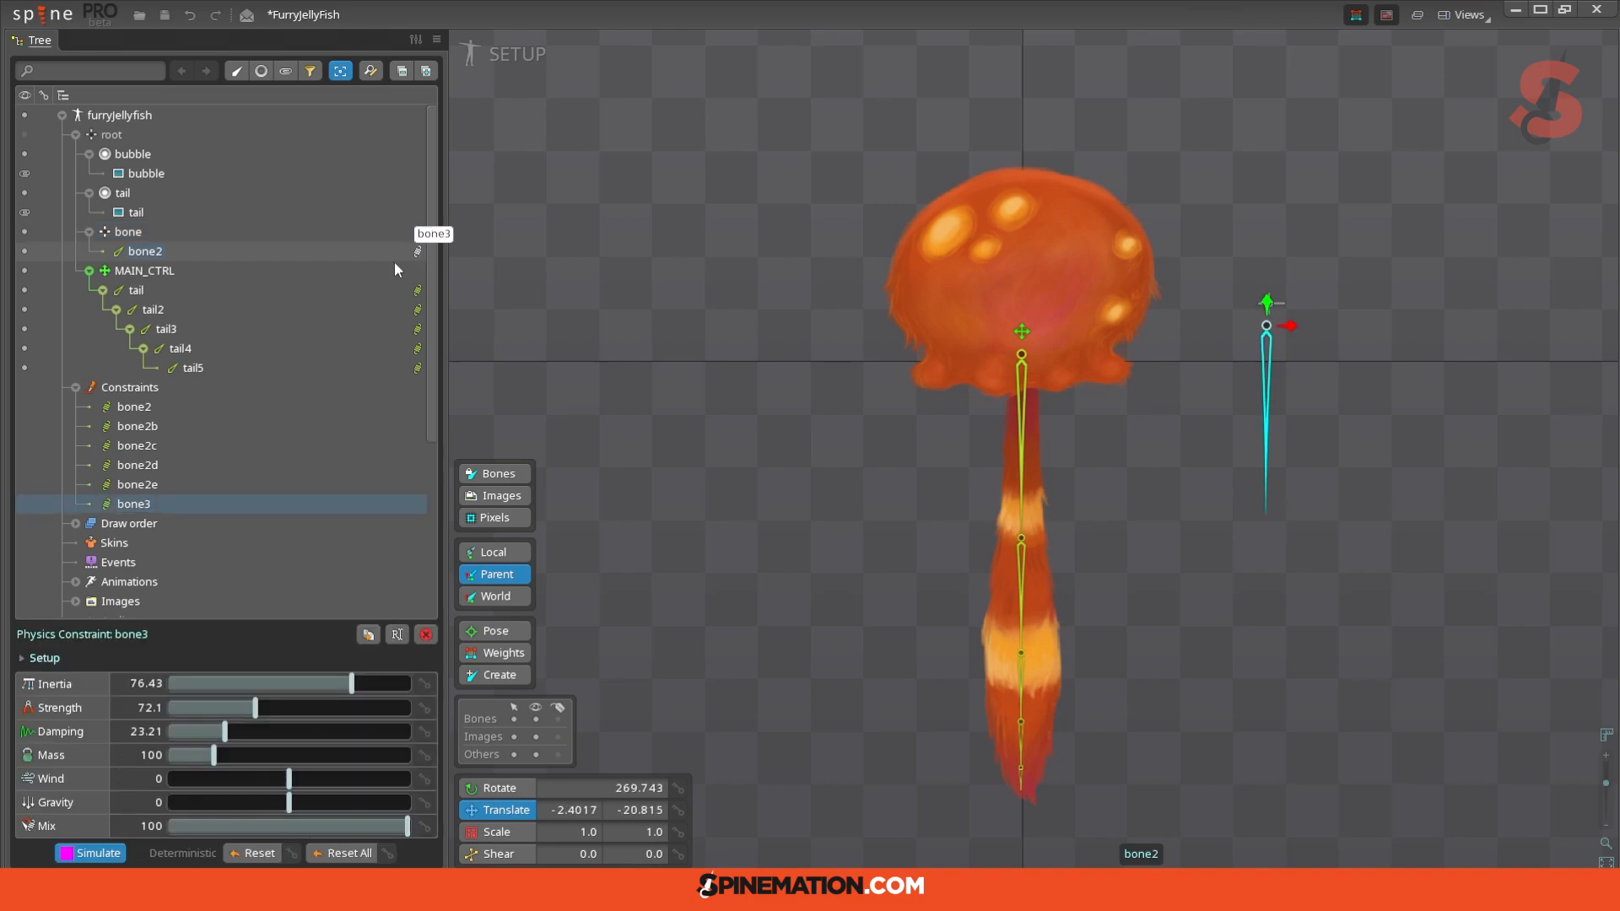
{"action": "left_click_drag", "start_coordinate": [223, 733], "coordinate": [180, 732]}
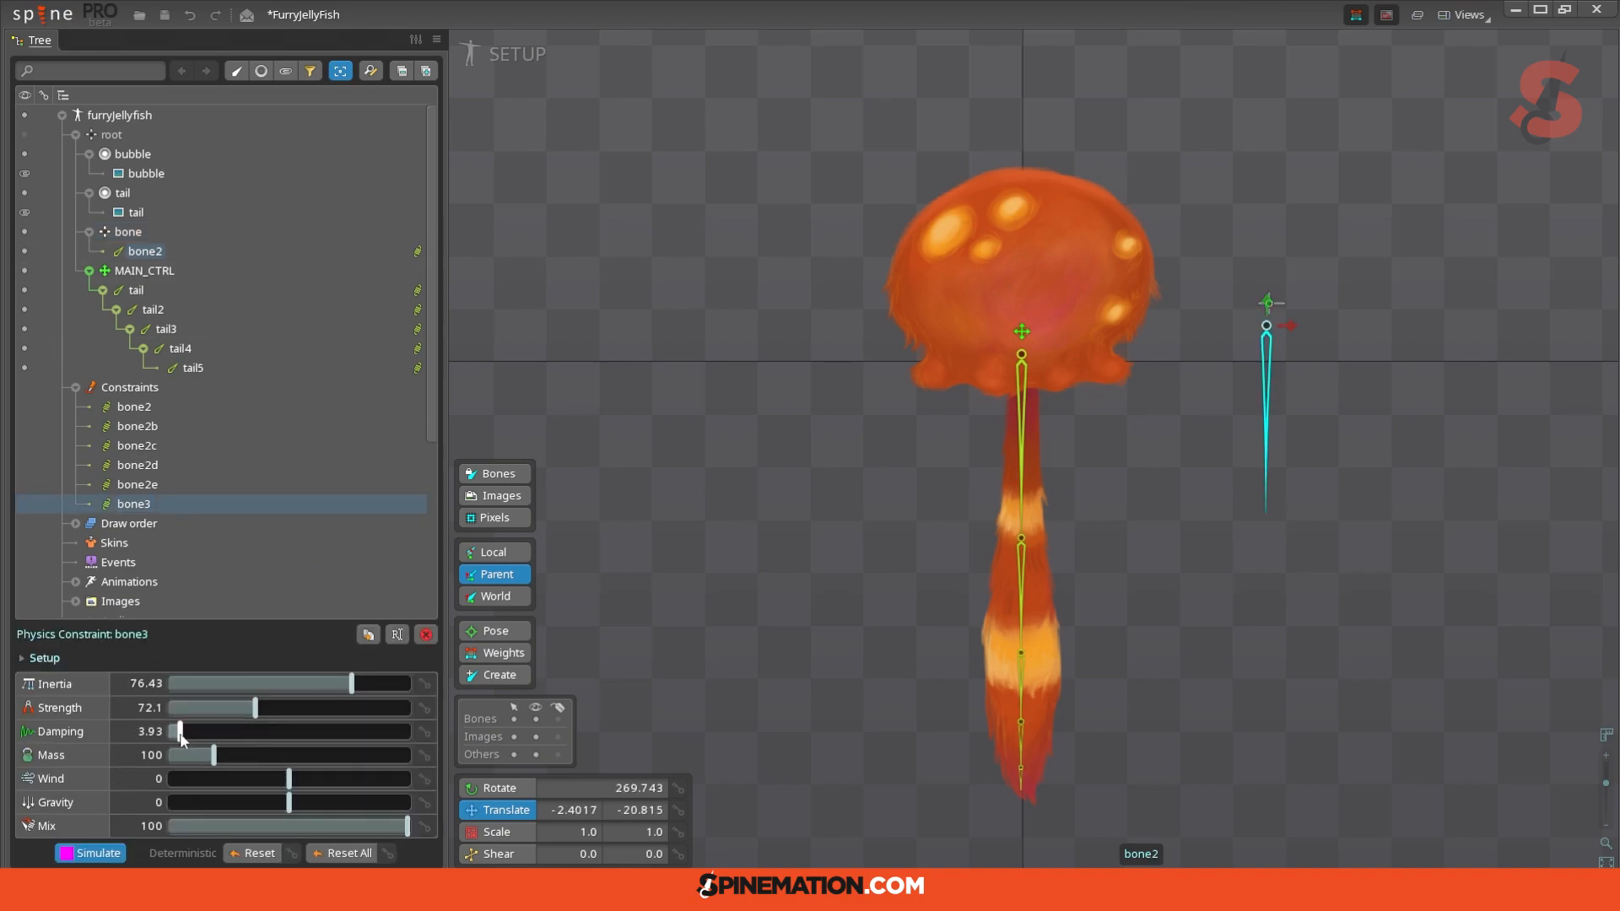
{"action": "left_click", "coordinate": [1269, 421]}
{"action": "left_click", "coordinate": [1269, 303]}
{"action": "left_click_drag", "start_coordinate": [1269, 302], "coordinate": [1224, 312]}
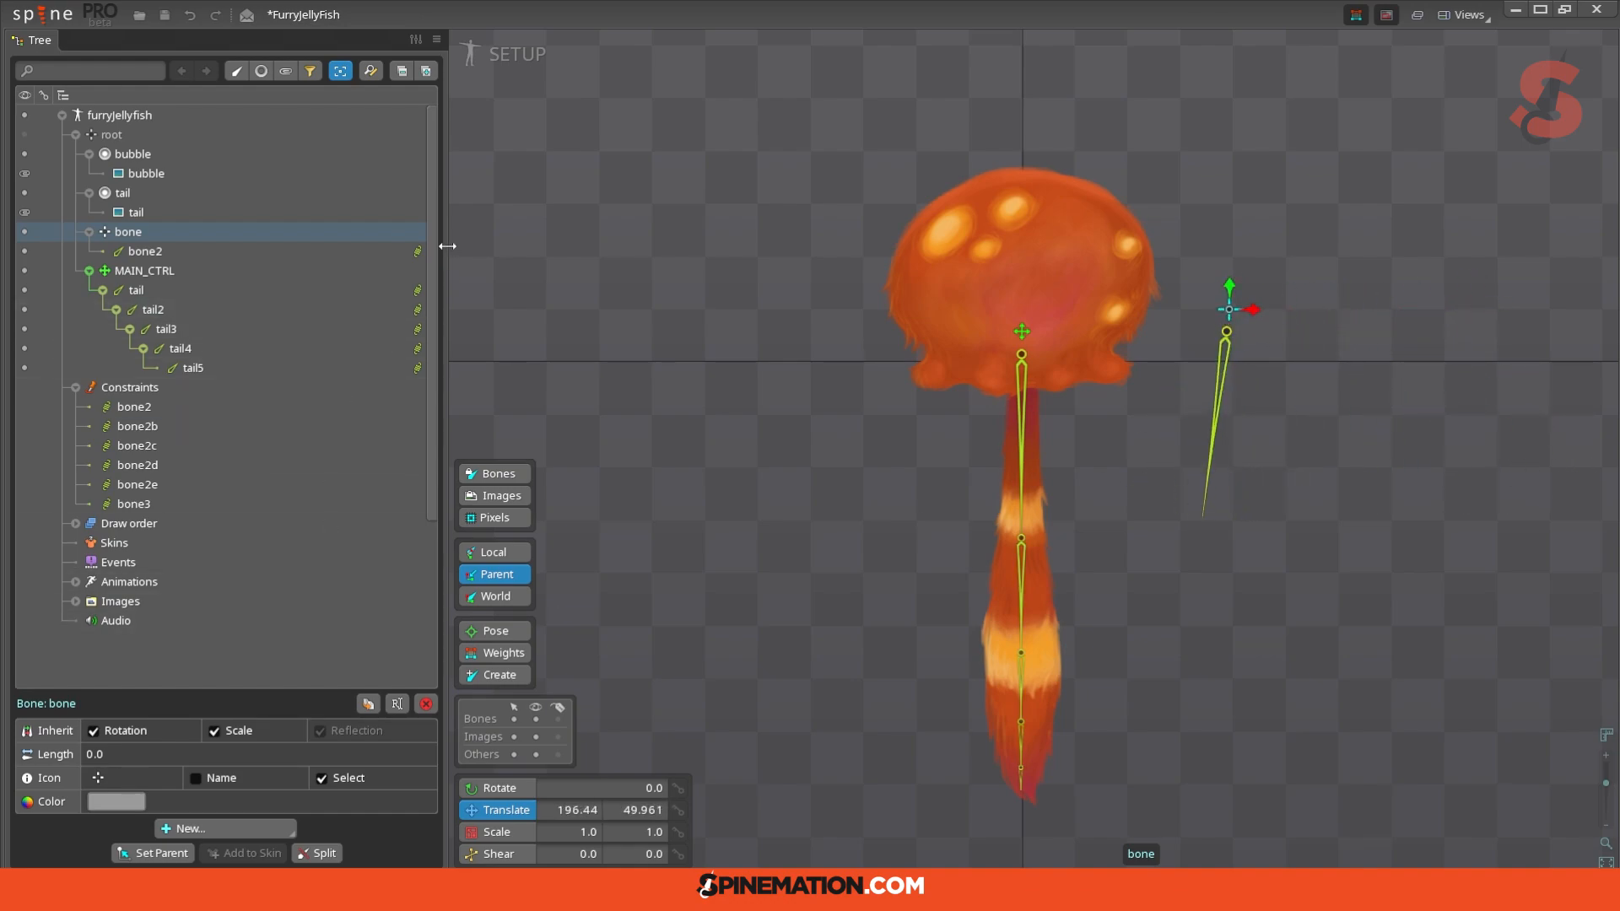
Step: Set Mass to 21 on the test bone's physics constraint and test it by moving the zero-length parent bone
{"action": "left_click", "coordinate": [417, 251]}
{"action": "left_click_drag", "start_coordinate": [201, 757], "coordinate": [173, 764]}
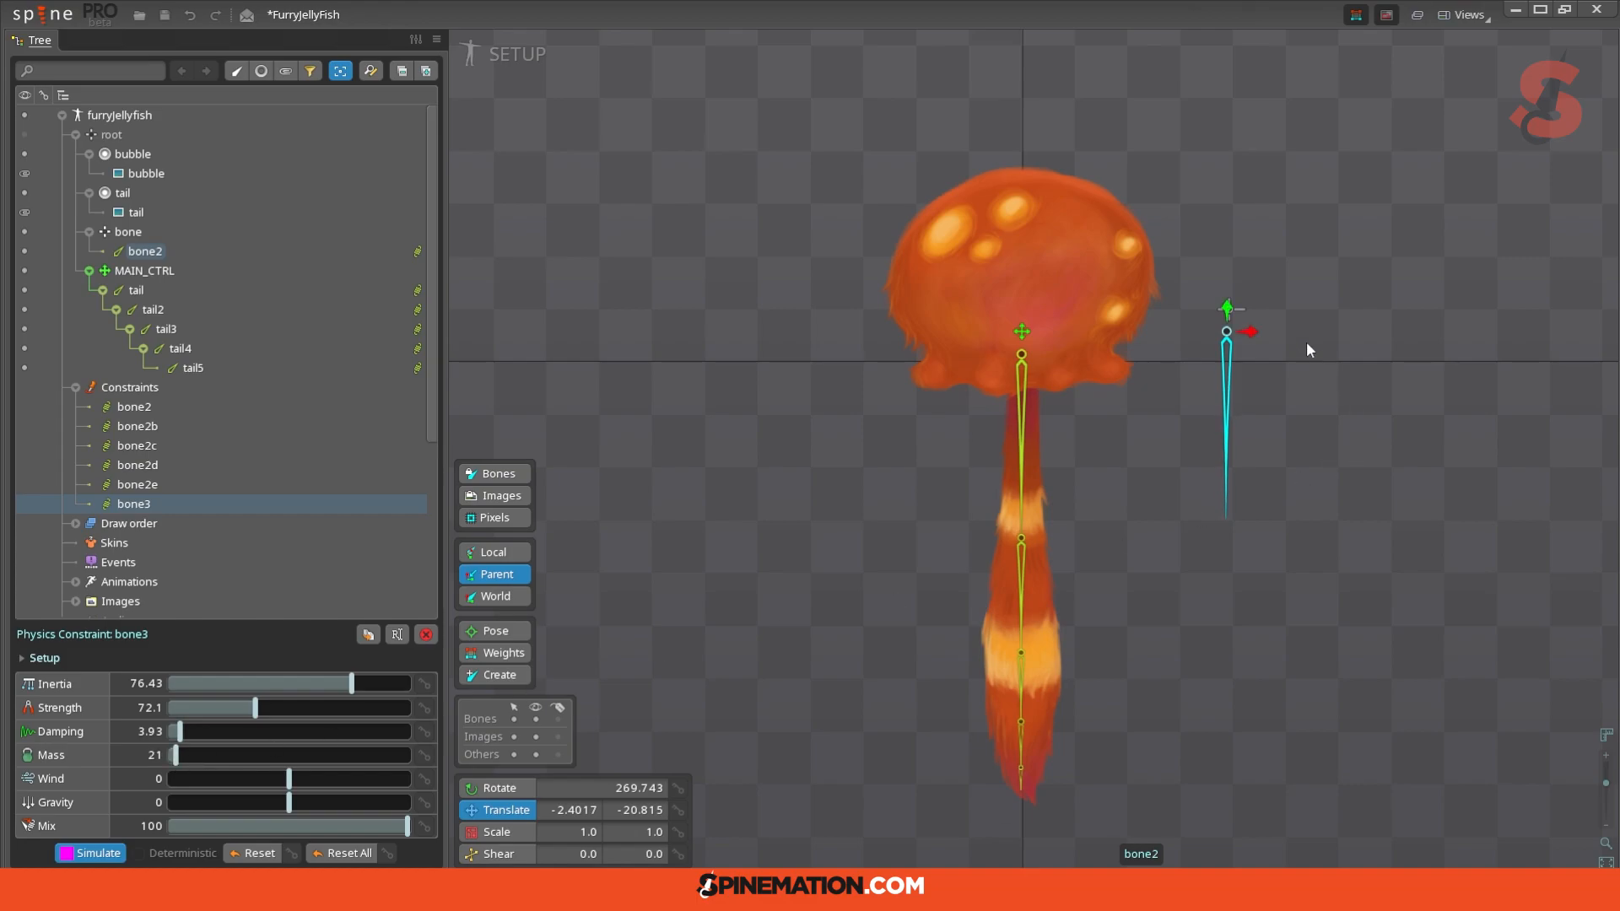
{"action": "left_click", "coordinate": [1225, 329]}
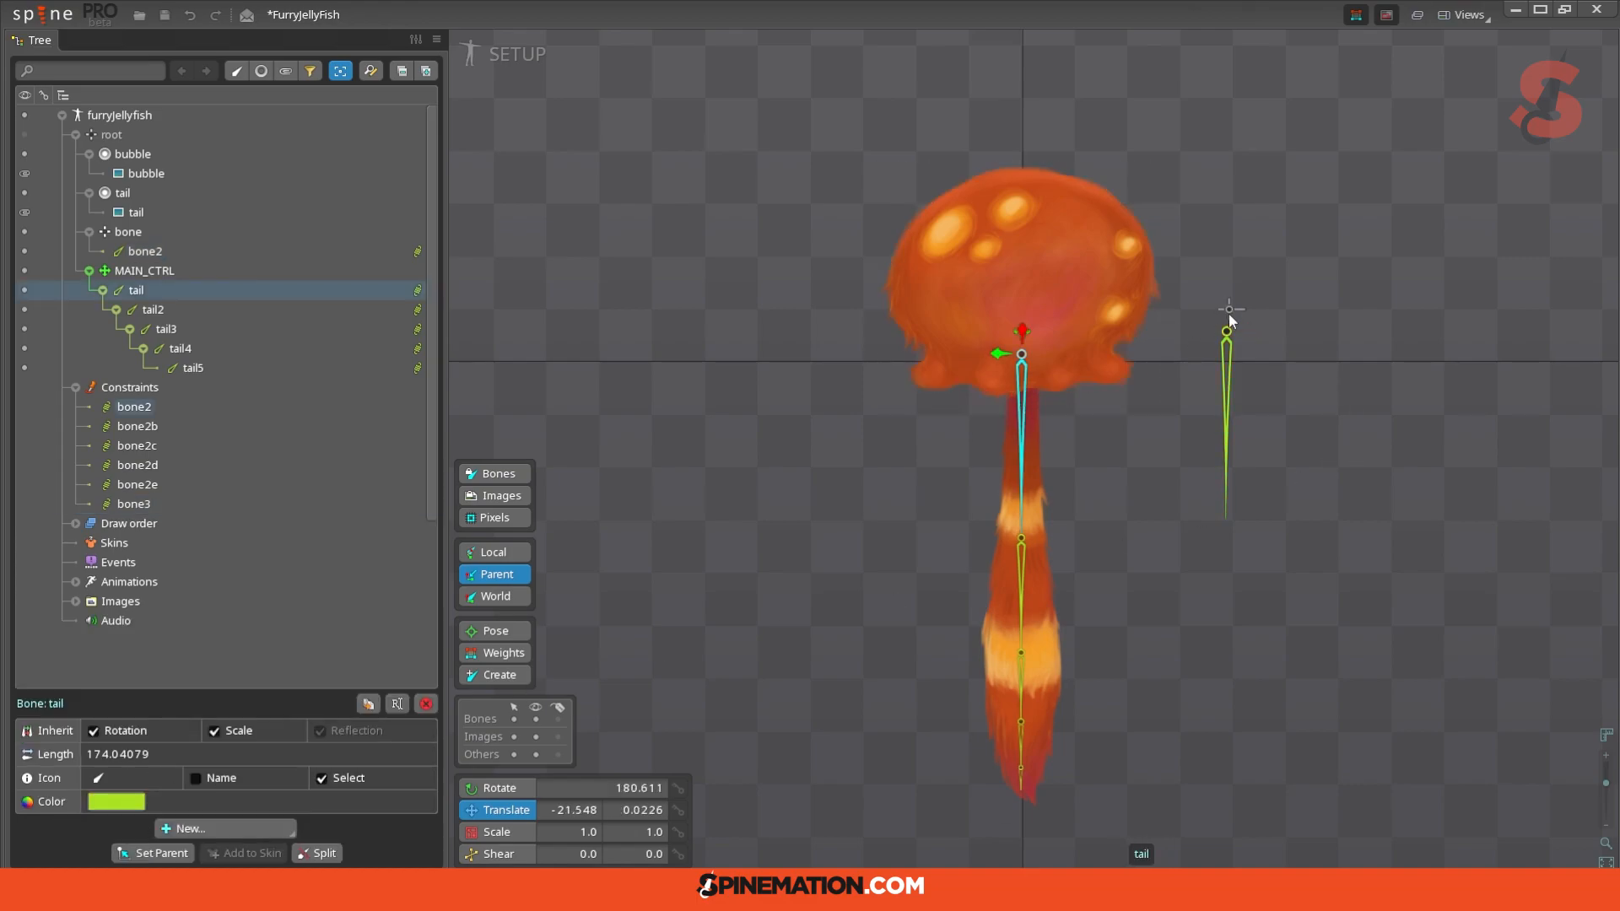
{"action": "left_click_drag", "start_coordinate": [1269, 312], "coordinate": [1428, 339]}
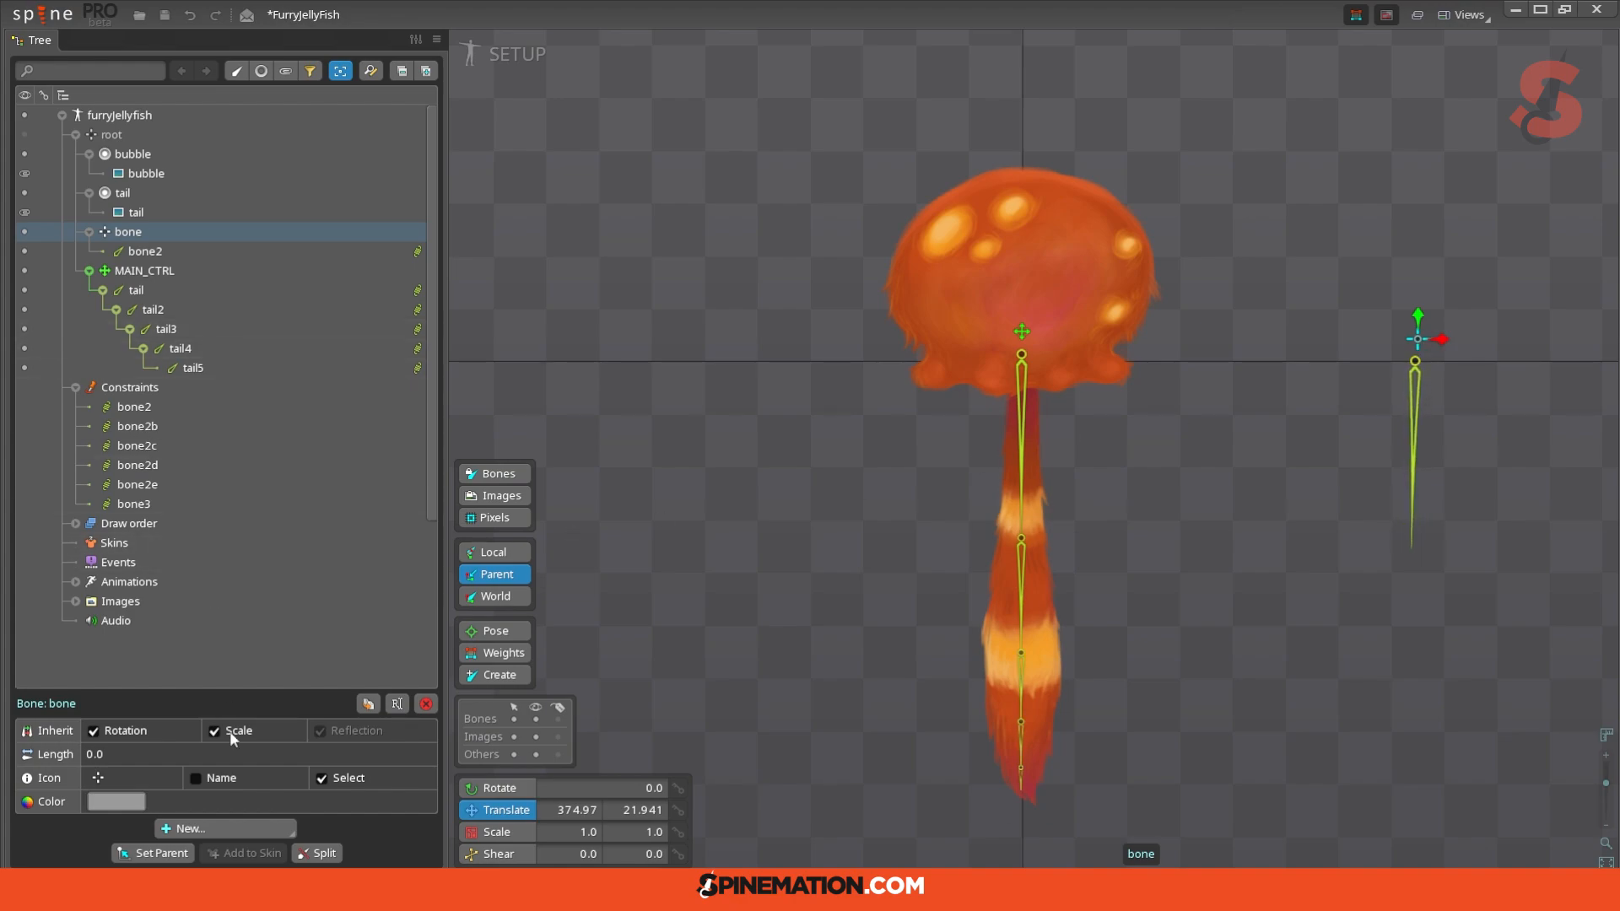
Step: Set Mass to 428 on the test bone's physics constraint and test the heavier swing by moving its parent bone several times
{"action": "left_click", "coordinate": [417, 252]}
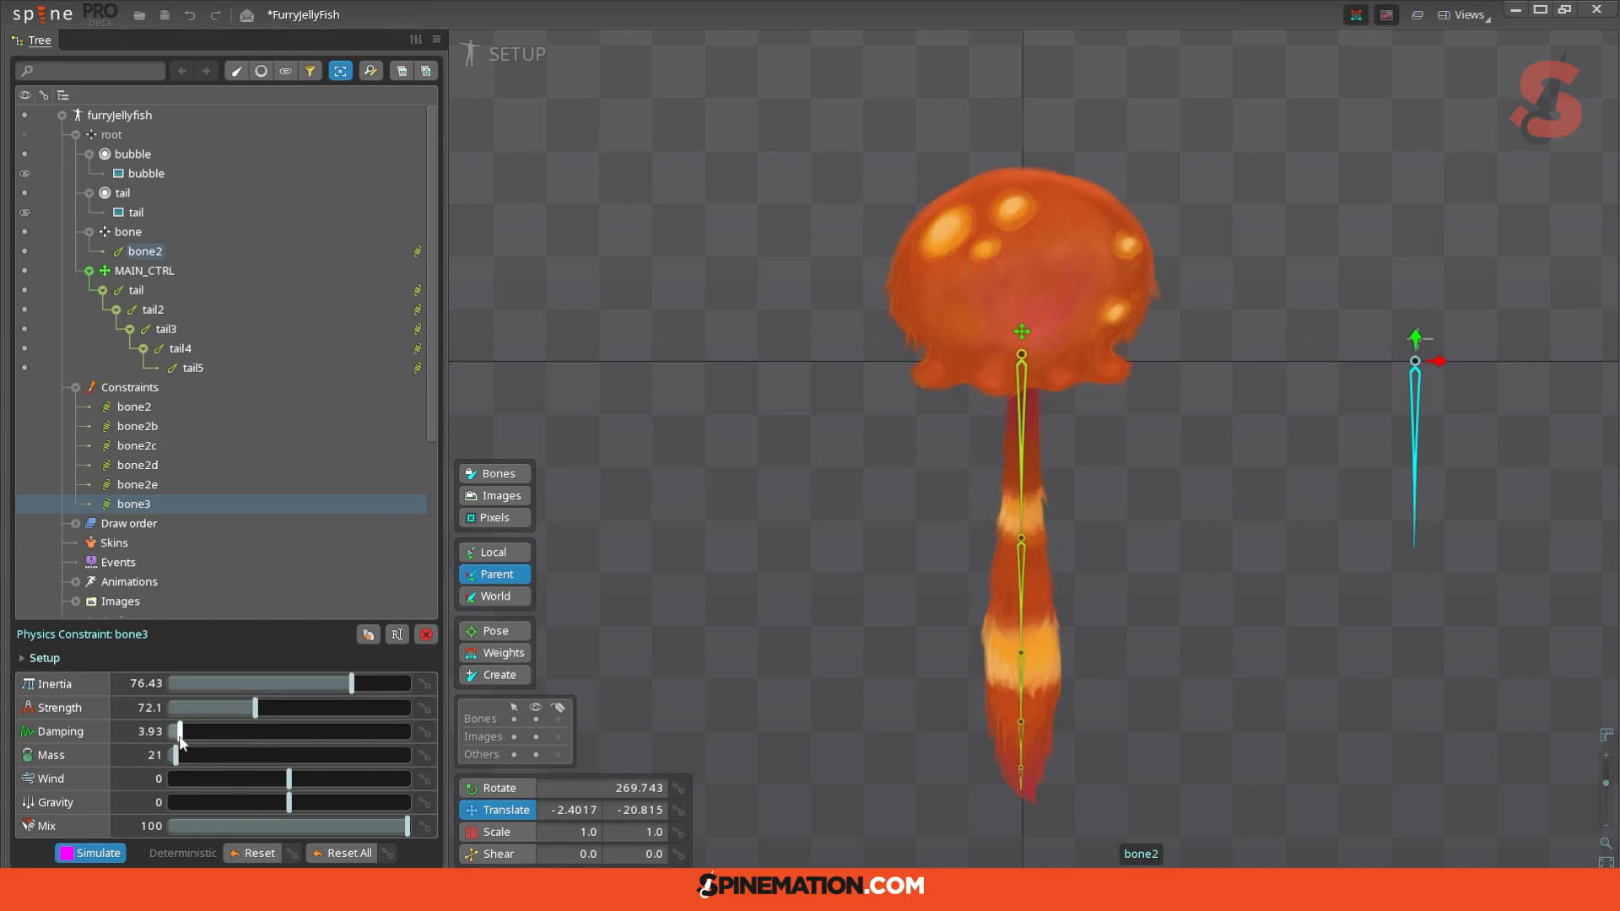
{"action": "left_click_drag", "start_coordinate": [179, 759], "coordinate": [366, 760]}
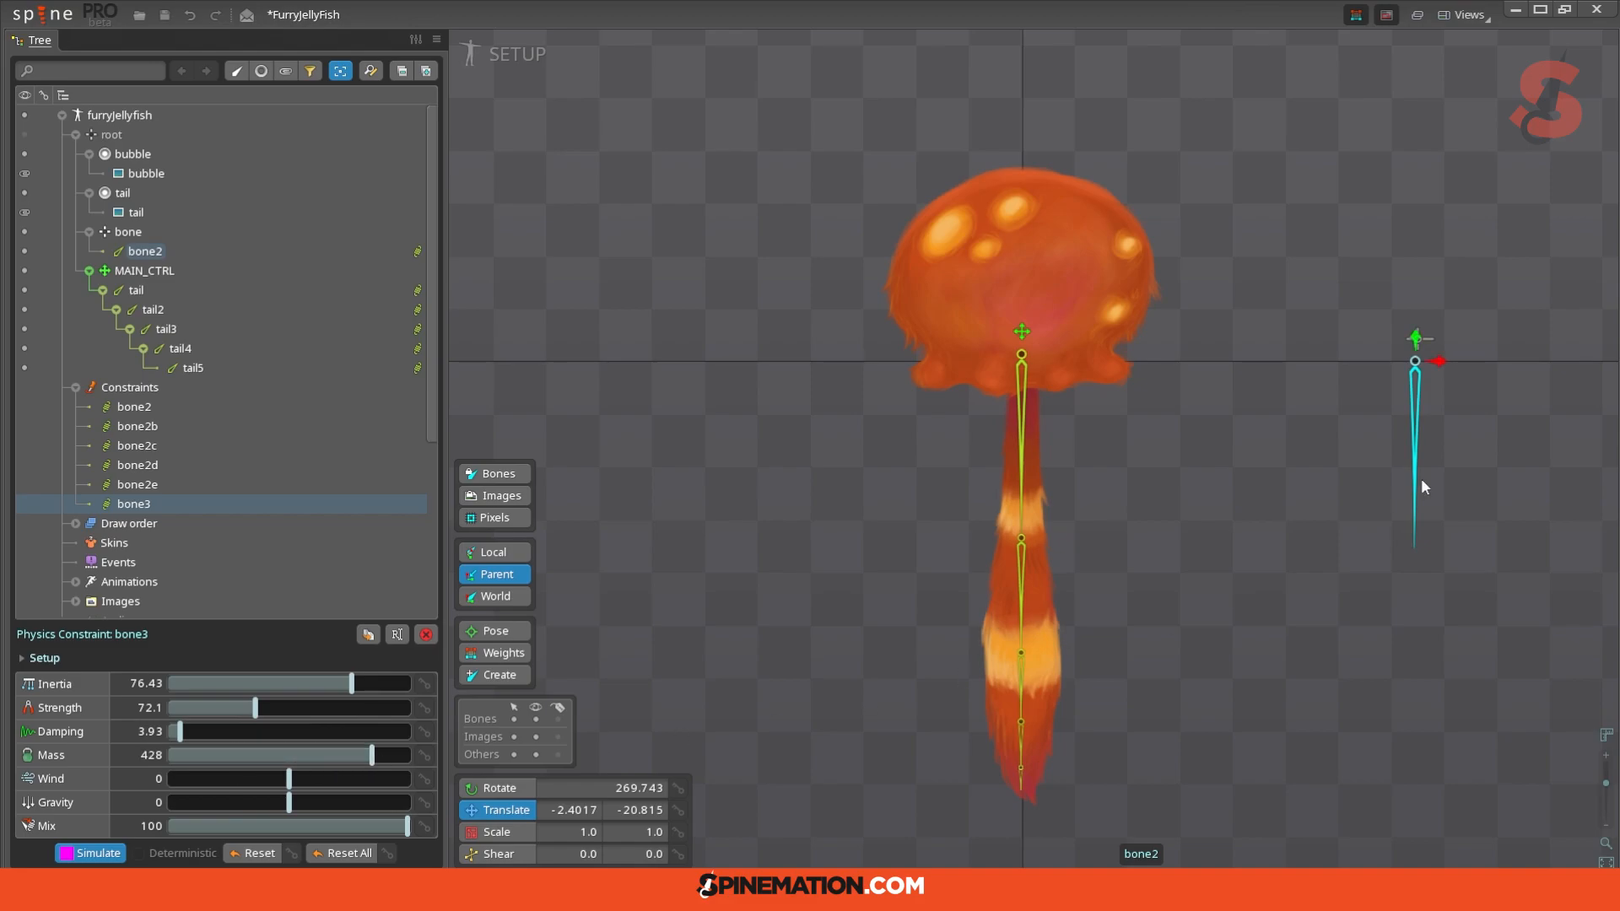
{"action": "left_click", "coordinate": [1061, 405]}
{"action": "left_click_drag", "start_coordinate": [1420, 337], "coordinate": [1213, 420]}
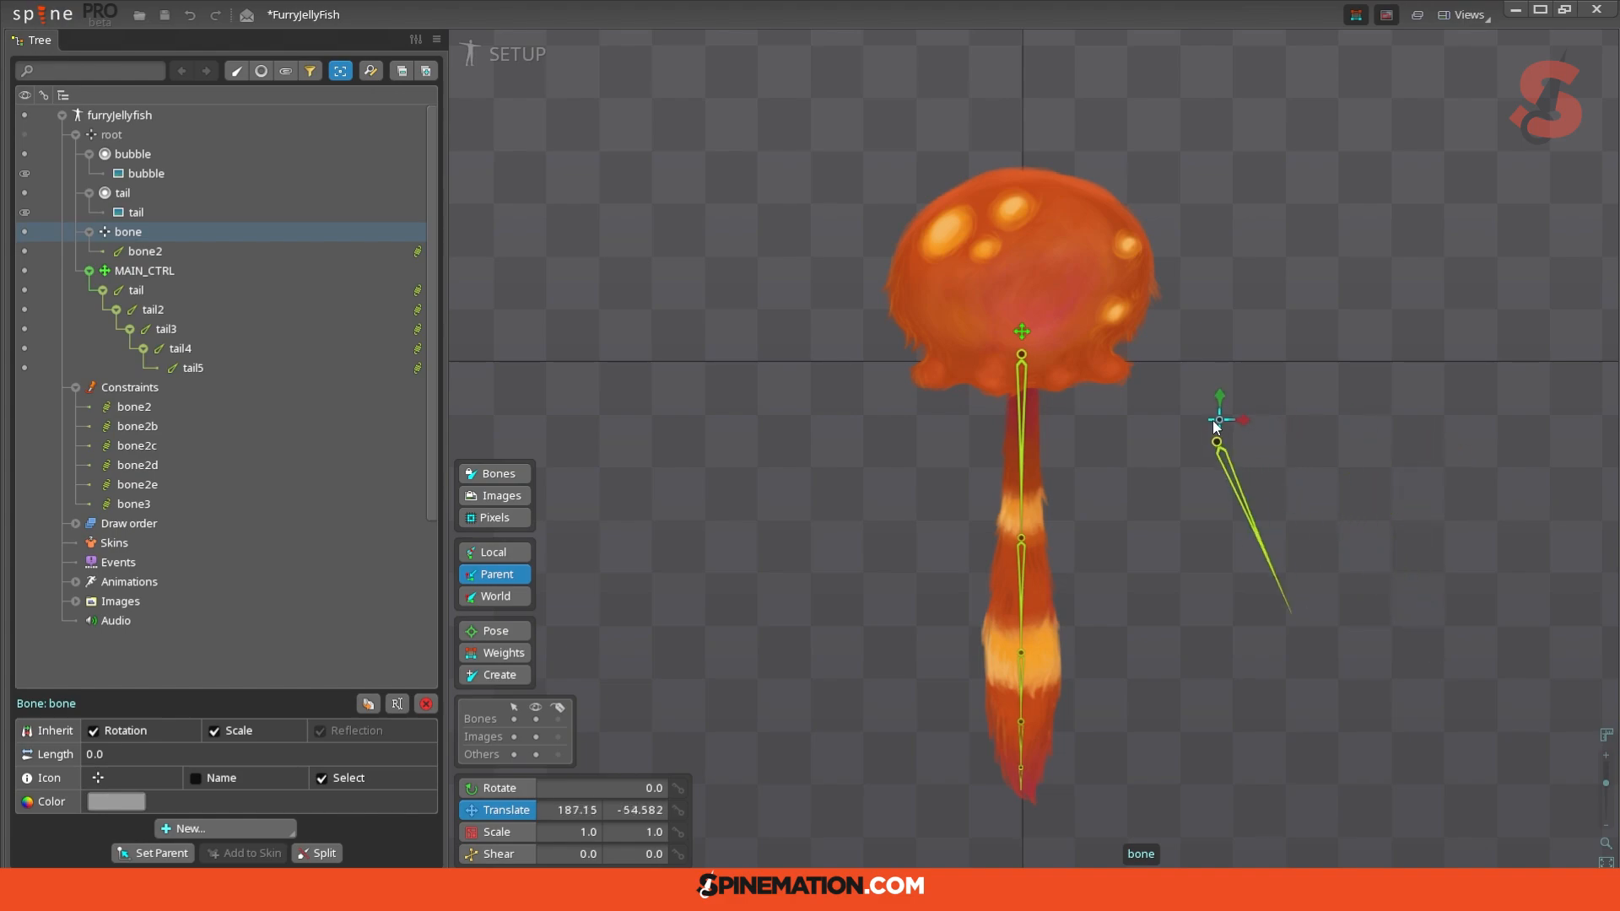
{"action": "left_click", "coordinate": [416, 251]}
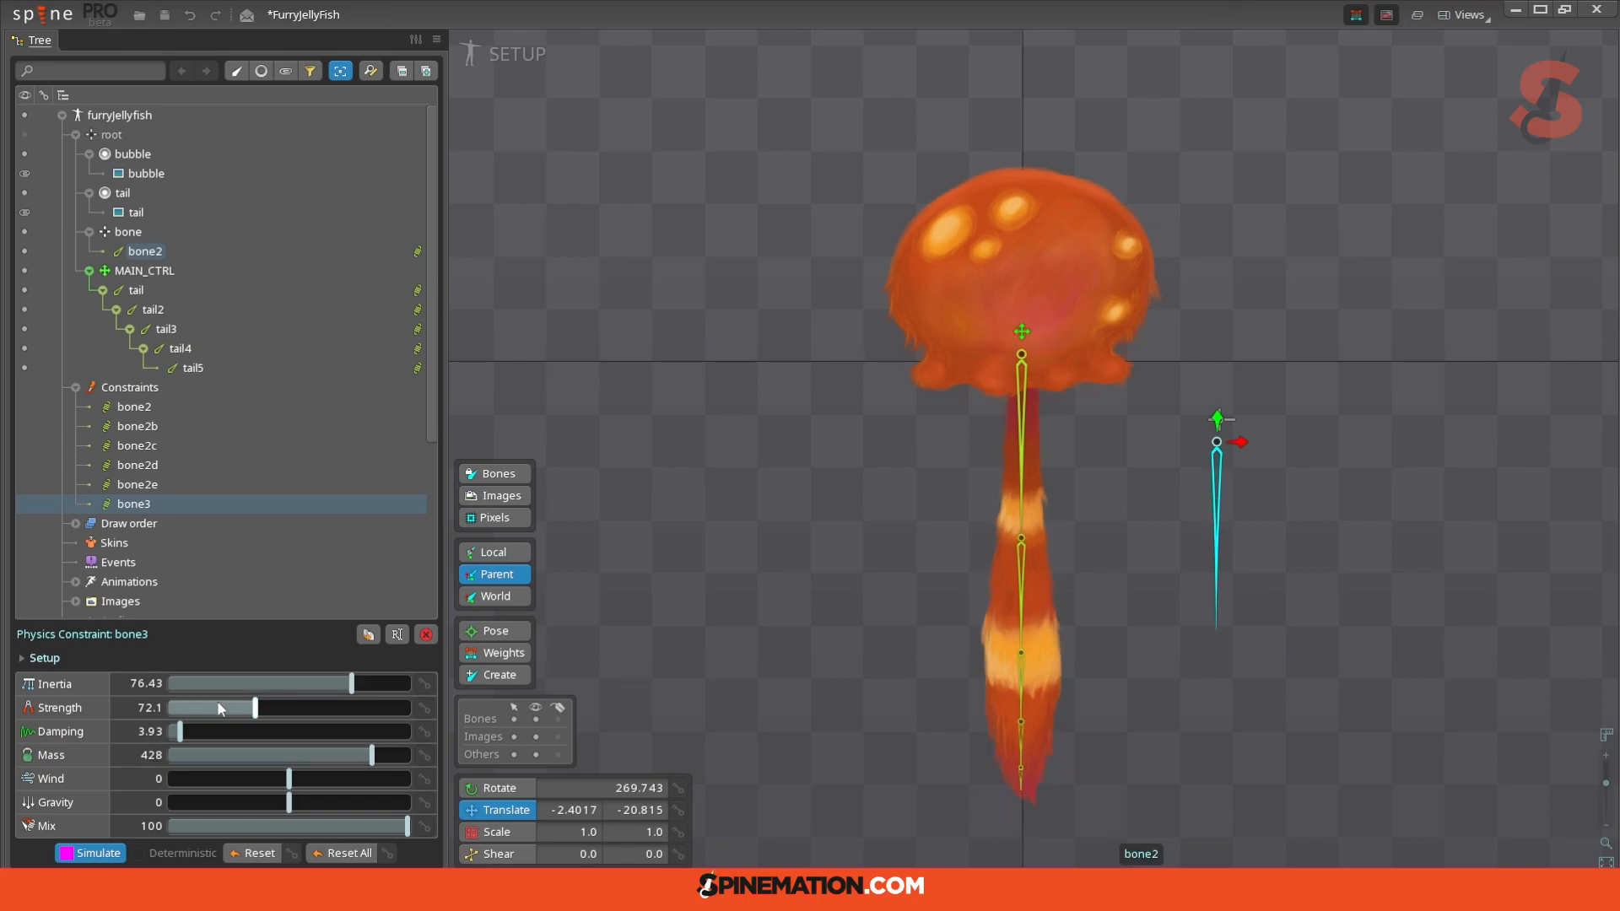
{"action": "left_click", "coordinate": [1023, 447]}
{"action": "mouse_move", "coordinate": [1228, 421]}
{"action": "left_mouse_down"}
{"action": "mouse_move", "coordinate": [1479, 424]}
{"action": "mouse_move", "coordinate": [1146, 457]}
{"action": "mouse_move", "coordinate": [1478, 476]}
{"action": "mouse_move", "coordinate": [1222, 454]}
{"action": "mouse_move", "coordinate": [1225, 435]}
{"action": "left_mouse_up"}
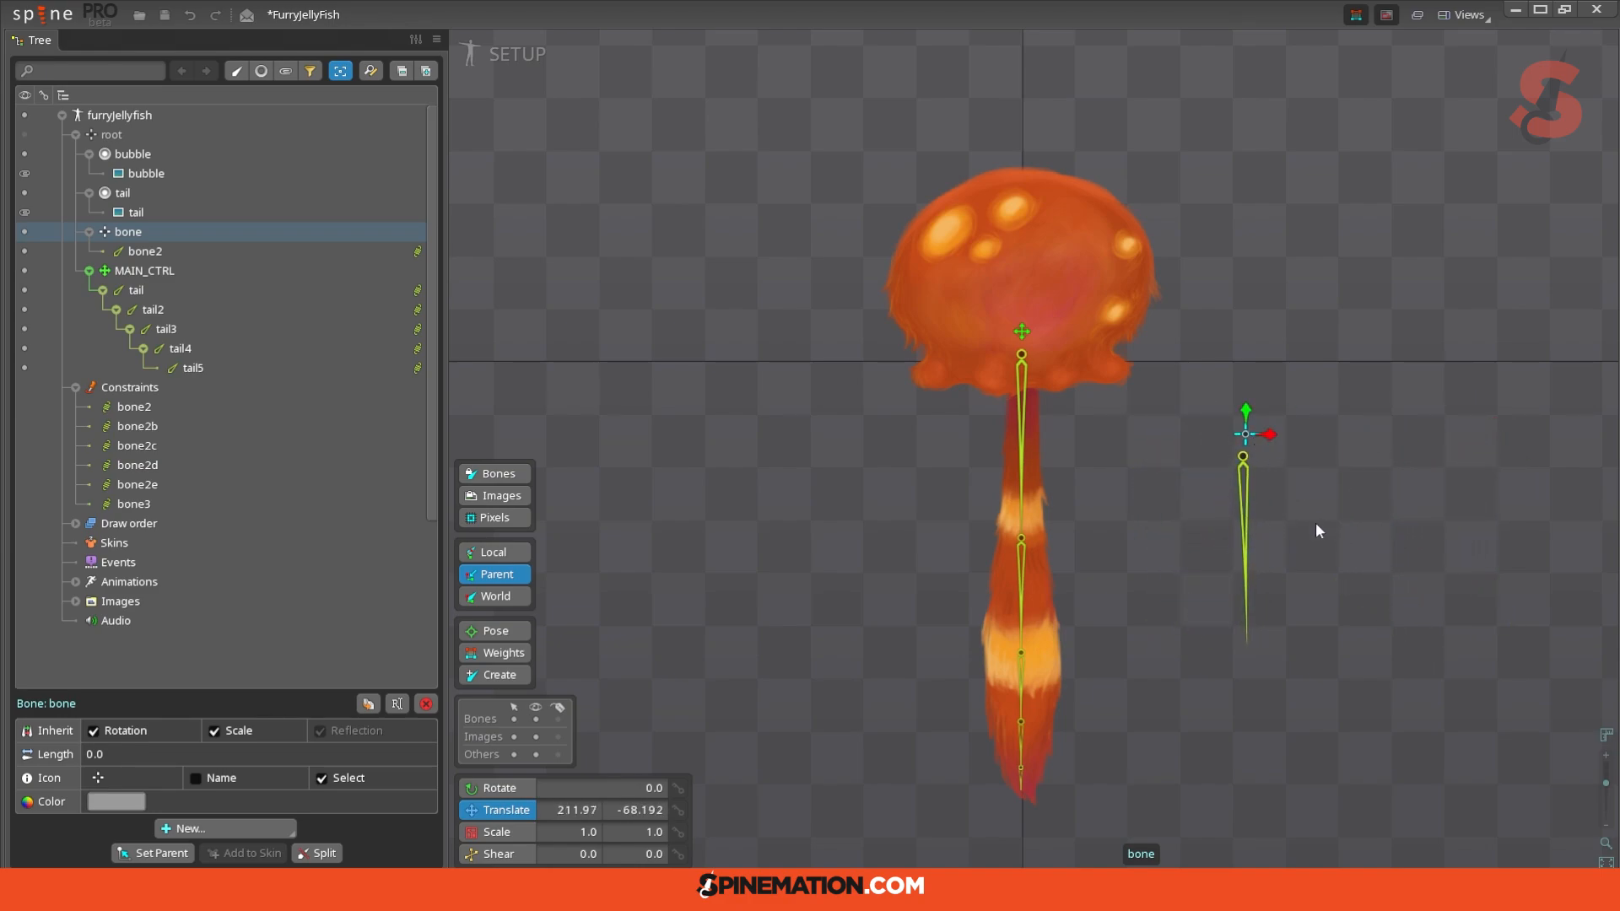
{"action": "left_click_drag", "start_coordinate": [1247, 440], "coordinate": [1281, 464]}
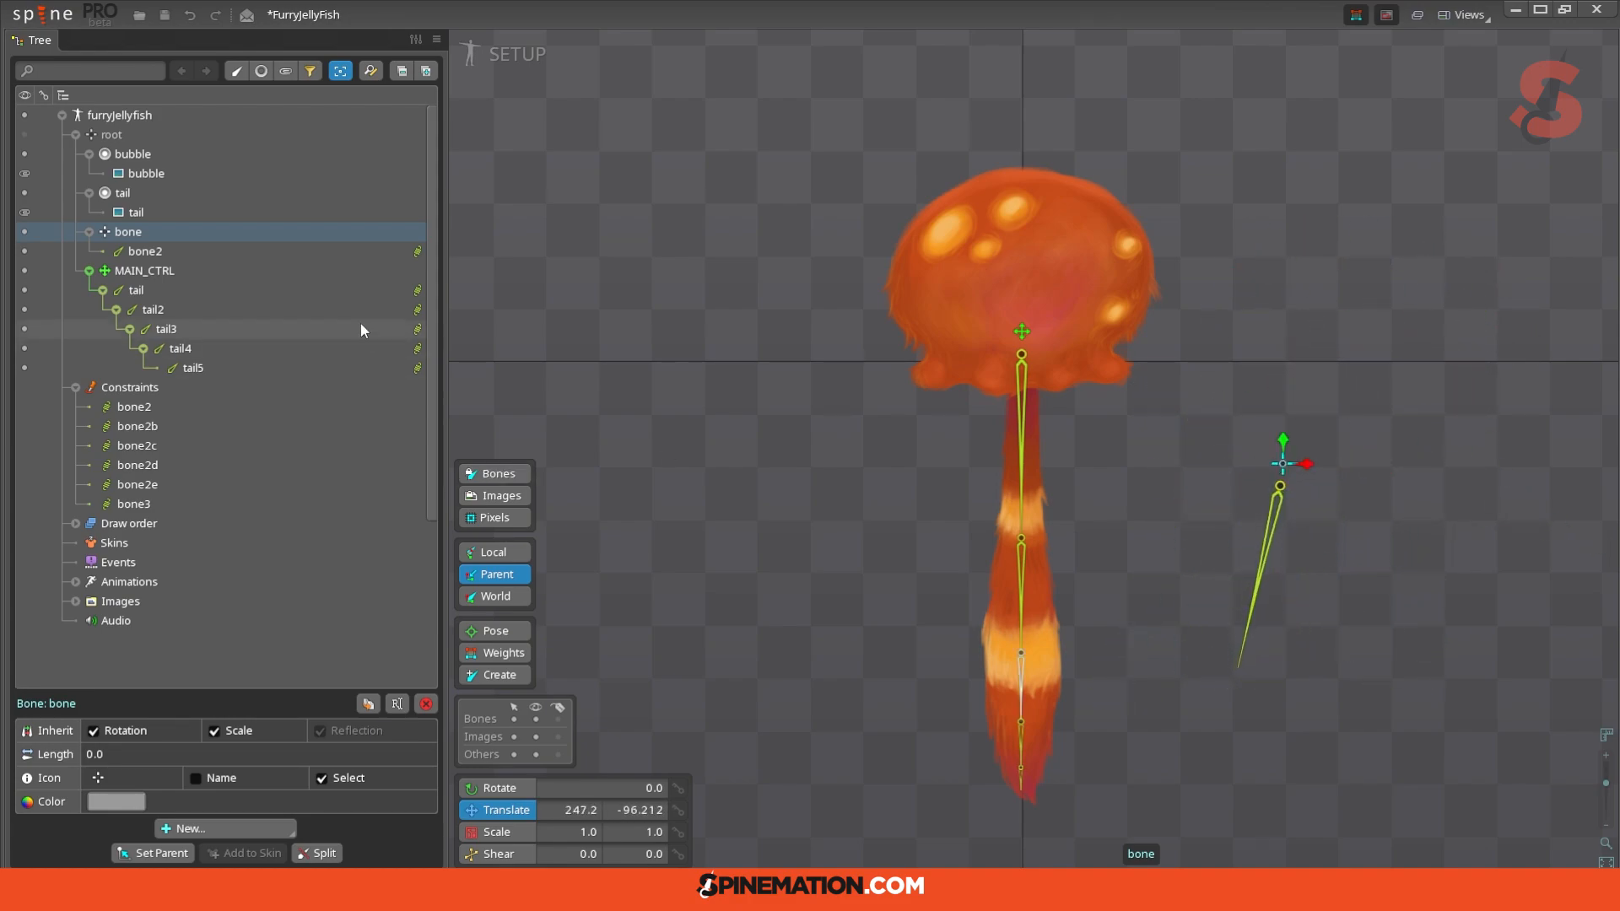
Step: Lower the Mass on the test bone's physics constraint and compare the swing by moving its parent bone in several directions
{"action": "left_click", "coordinate": [416, 253]}
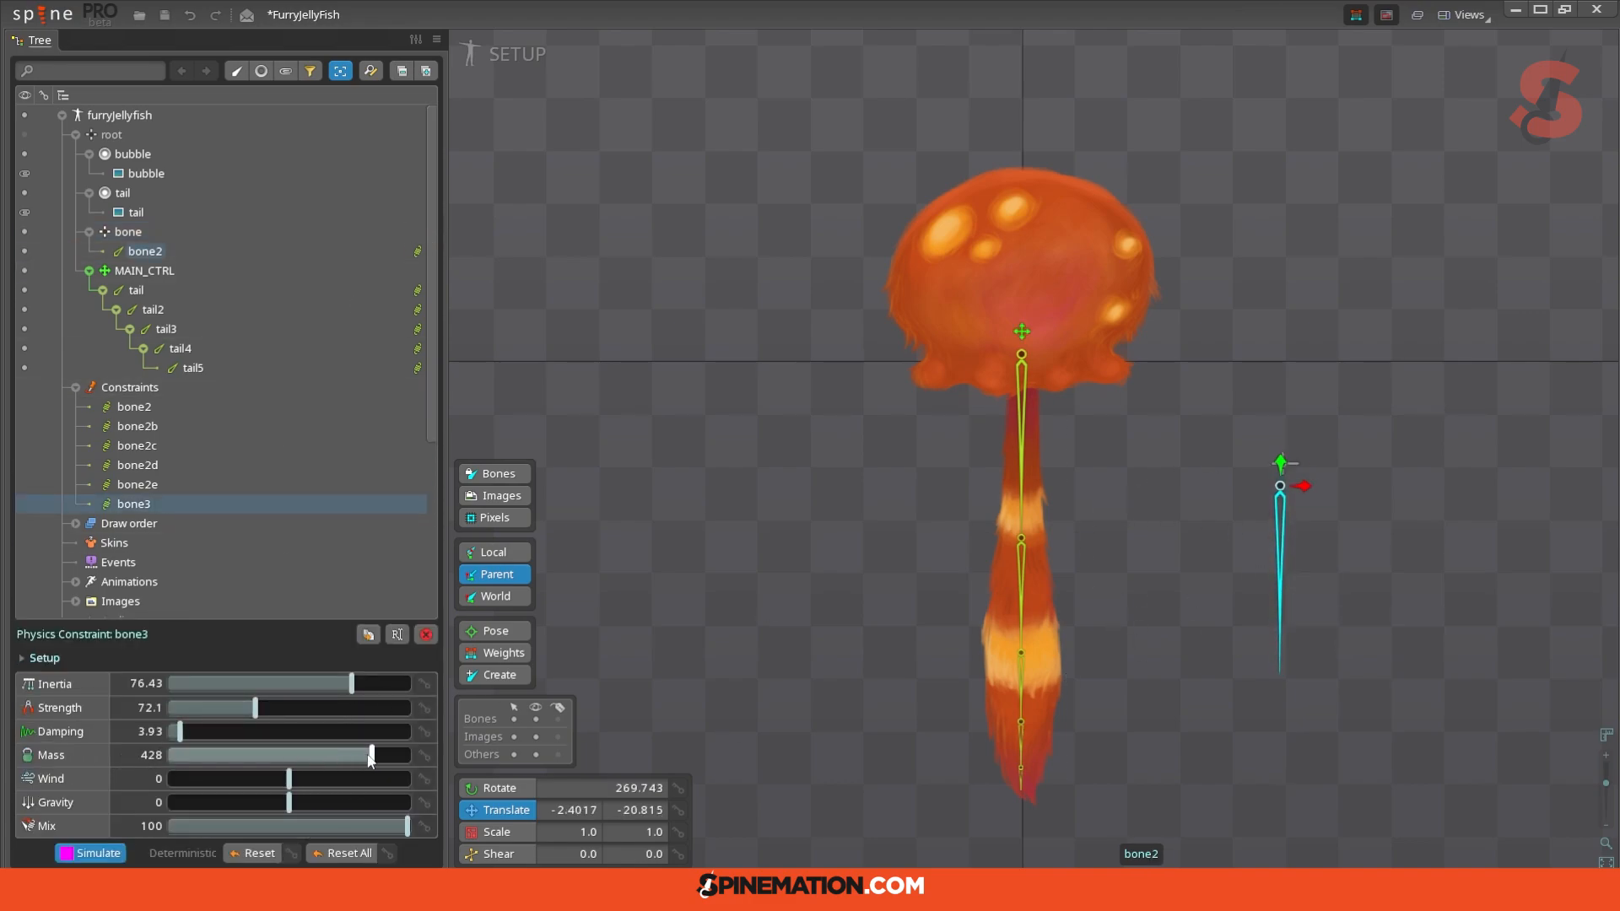
{"action": "left_click_drag", "start_coordinate": [373, 756], "coordinate": [335, 761]}
{"action": "left_click_drag", "start_coordinate": [303, 754], "coordinate": [253, 763]}
{"action": "left_click", "coordinate": [1021, 518]}
{"action": "left_click_drag", "start_coordinate": [1284, 463], "coordinate": [1260, 395]}
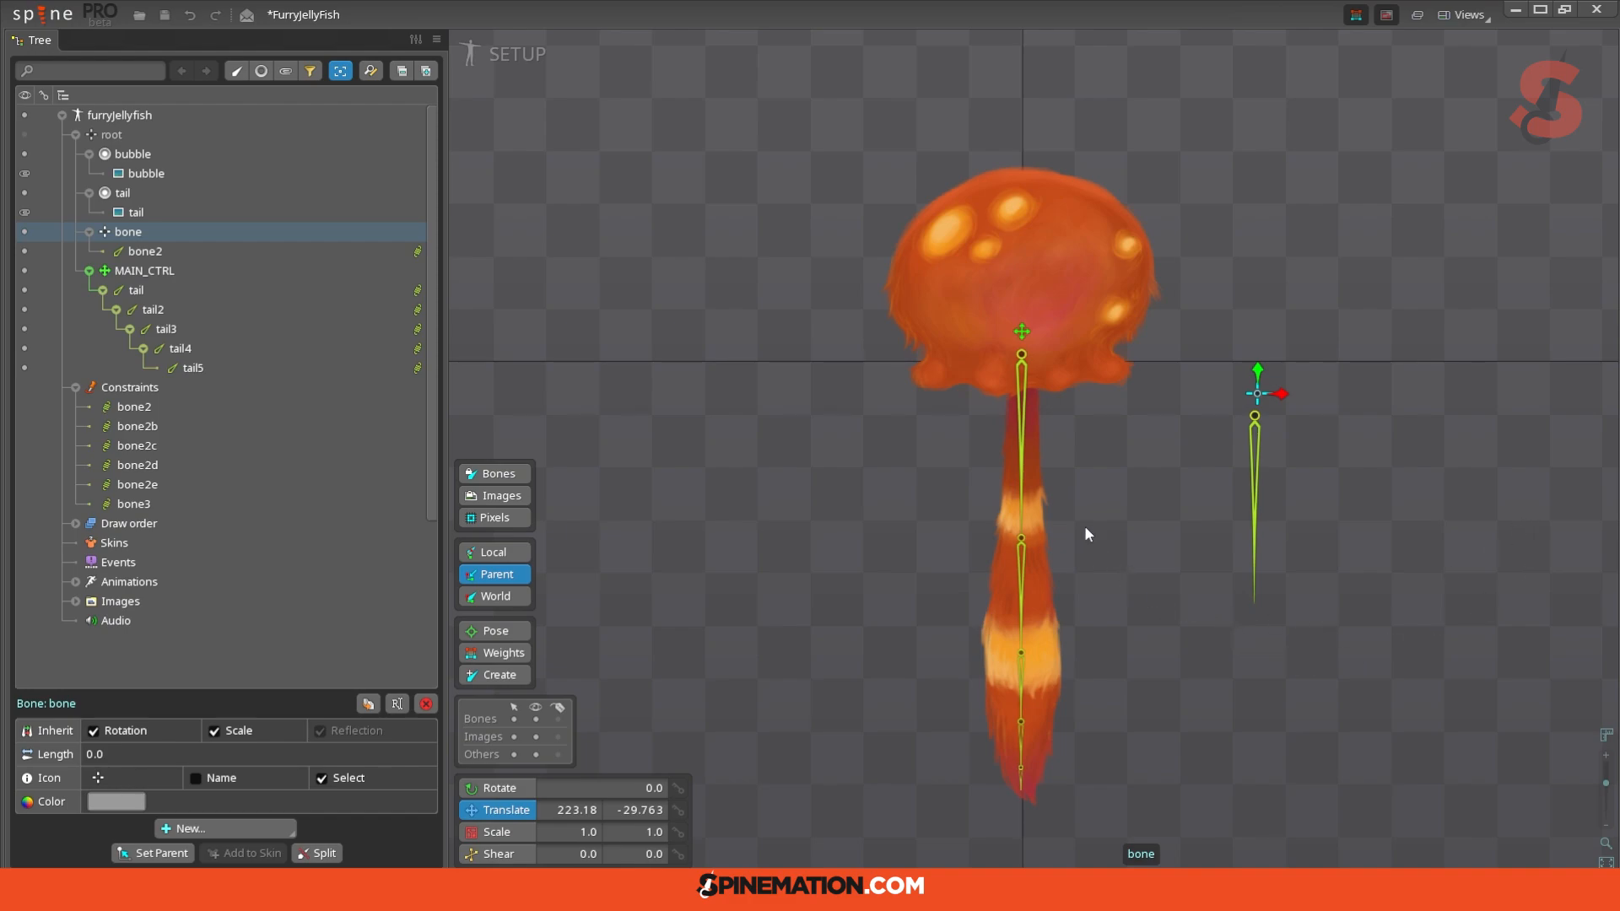
{"action": "left_click_drag", "start_coordinate": [1261, 396], "coordinate": [1218, 458]}
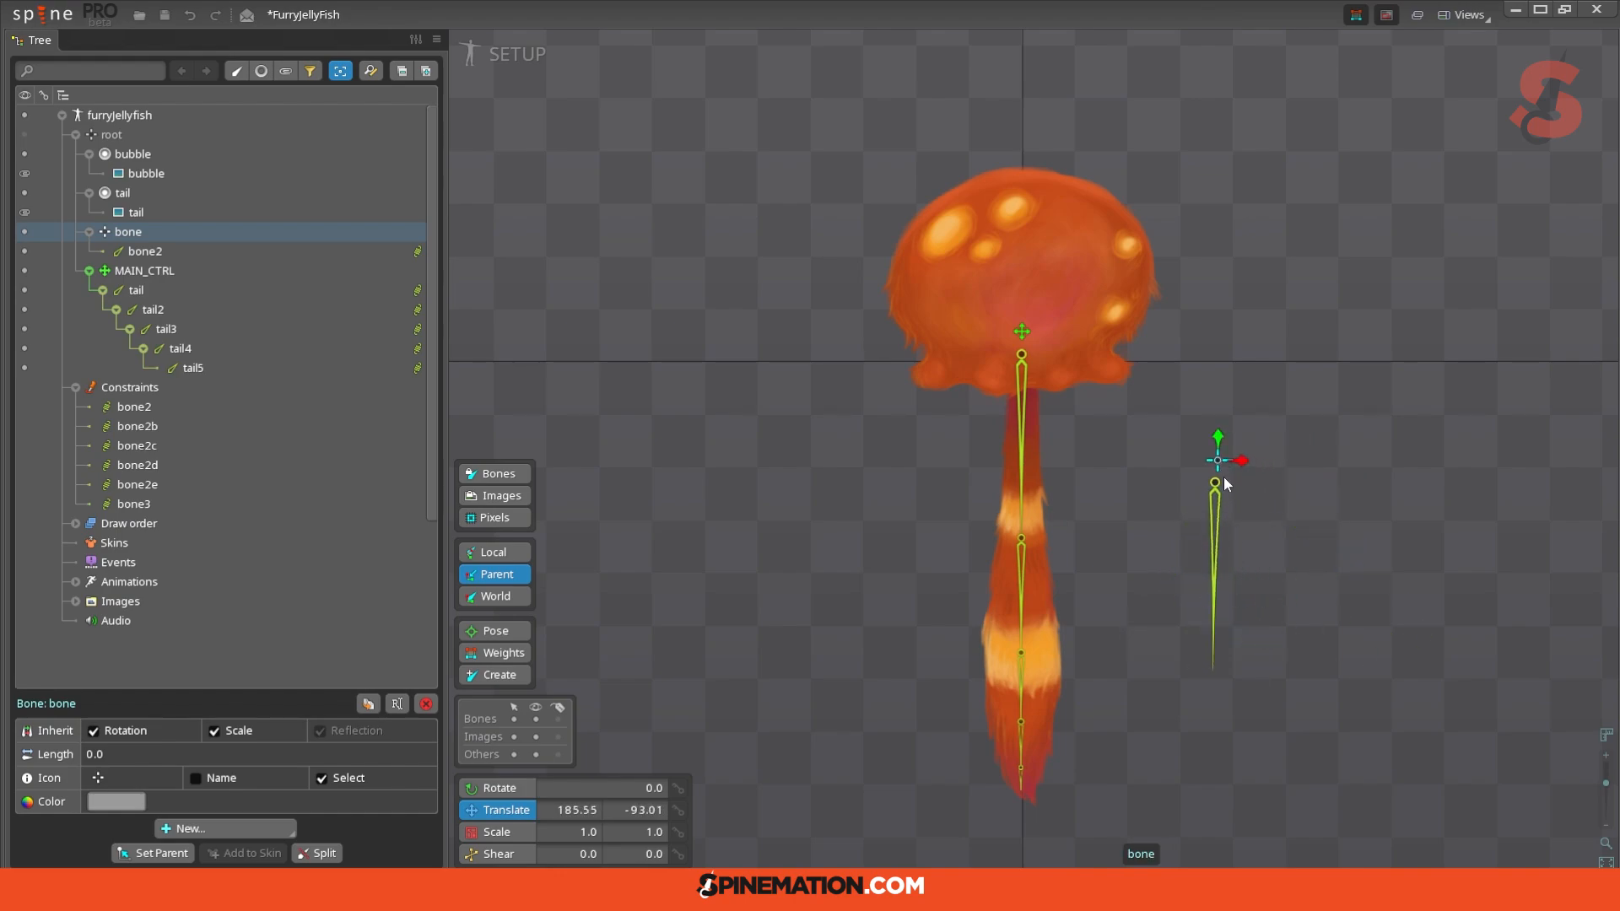
{"action": "mouse_move", "coordinate": [1218, 460]}
{"action": "left_mouse_down"}
{"action": "mouse_move", "coordinate": [1460, 449]}
{"action": "mouse_move", "coordinate": [1083, 450]}
{"action": "mouse_move", "coordinate": [1360, 464]}
{"action": "mouse_move", "coordinate": [1243, 461]}
{"action": "left_mouse_up"}
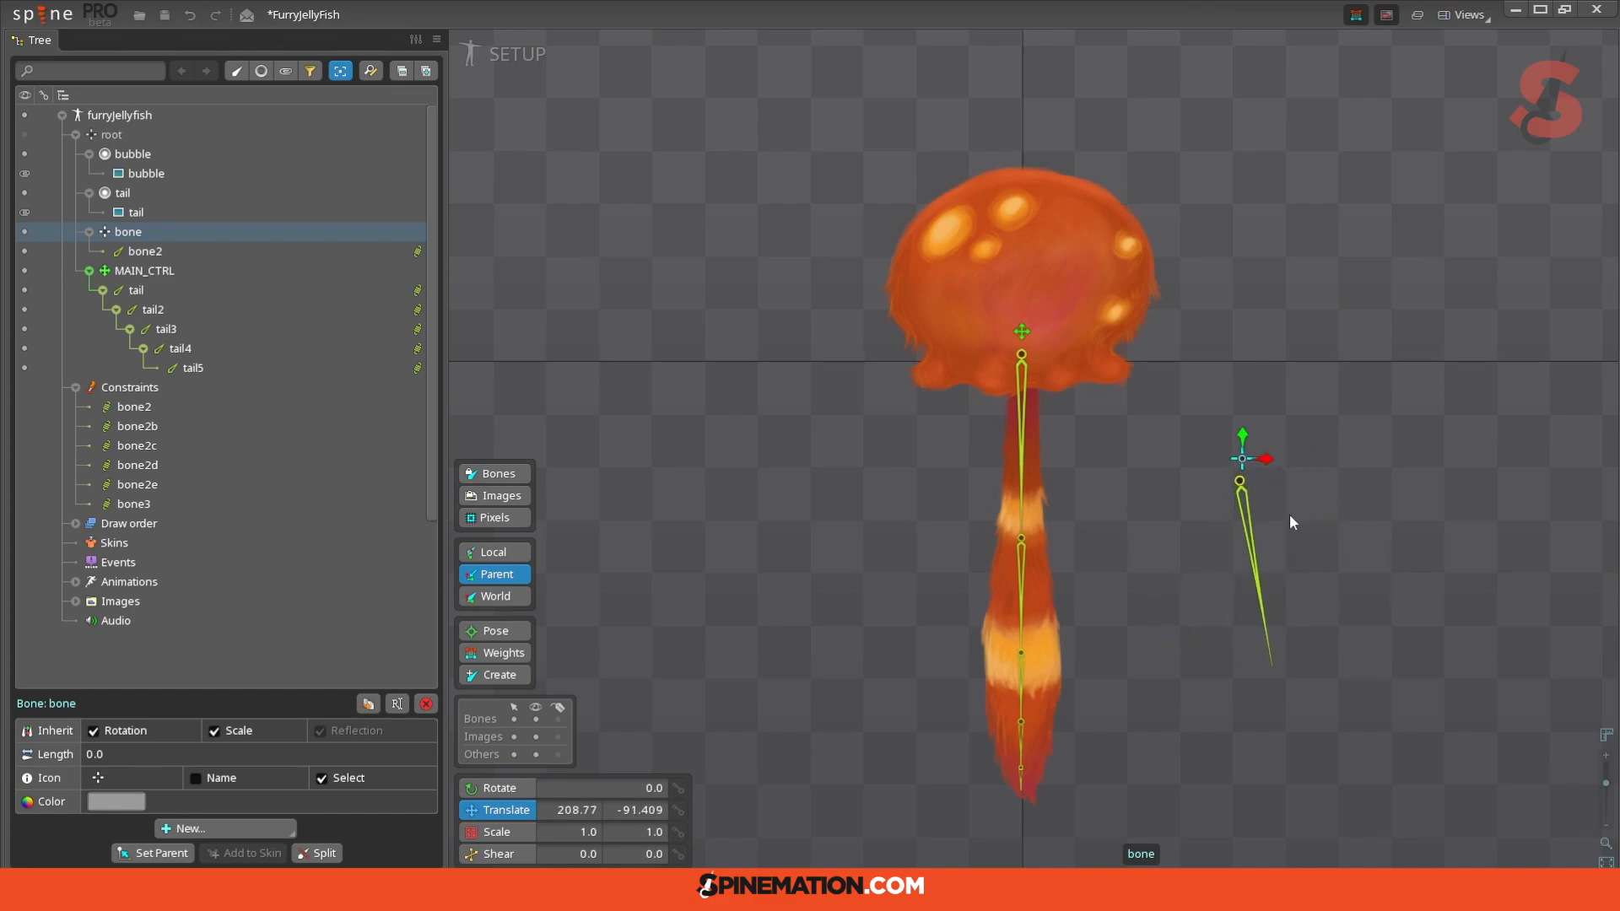
Step: Move the test parent bone once more and delete it together with its child bone and physics constraint
{"action": "left_click", "coordinate": [1241, 506]}
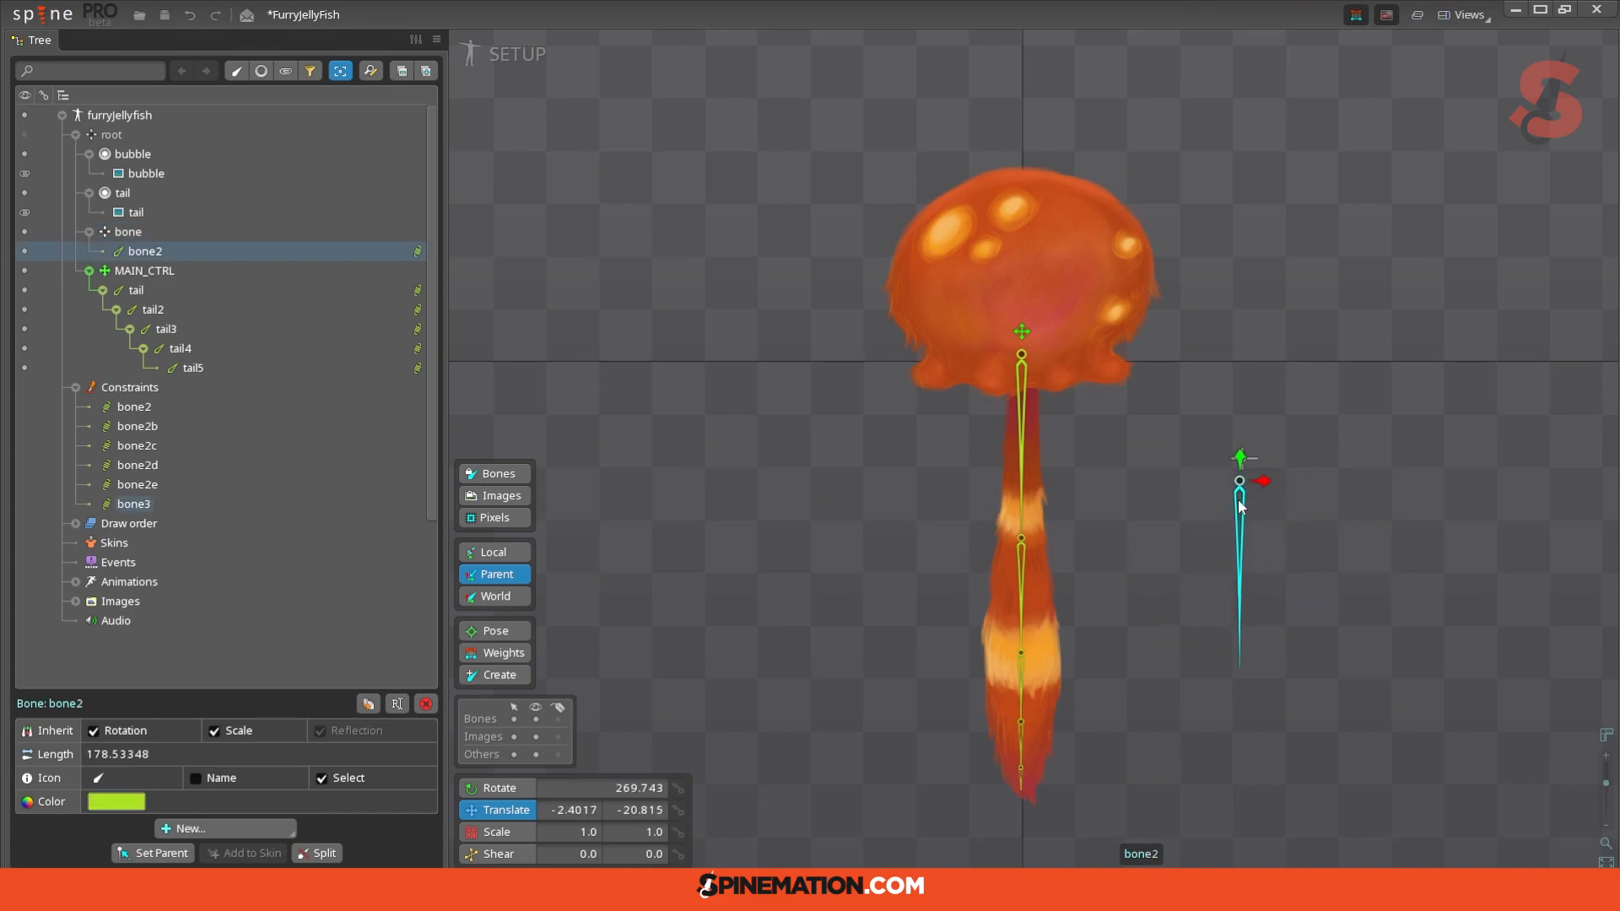
{"action": "left_click", "coordinate": [1025, 457]}
{"action": "left_click_drag", "start_coordinate": [1242, 458], "coordinate": [1272, 353]}
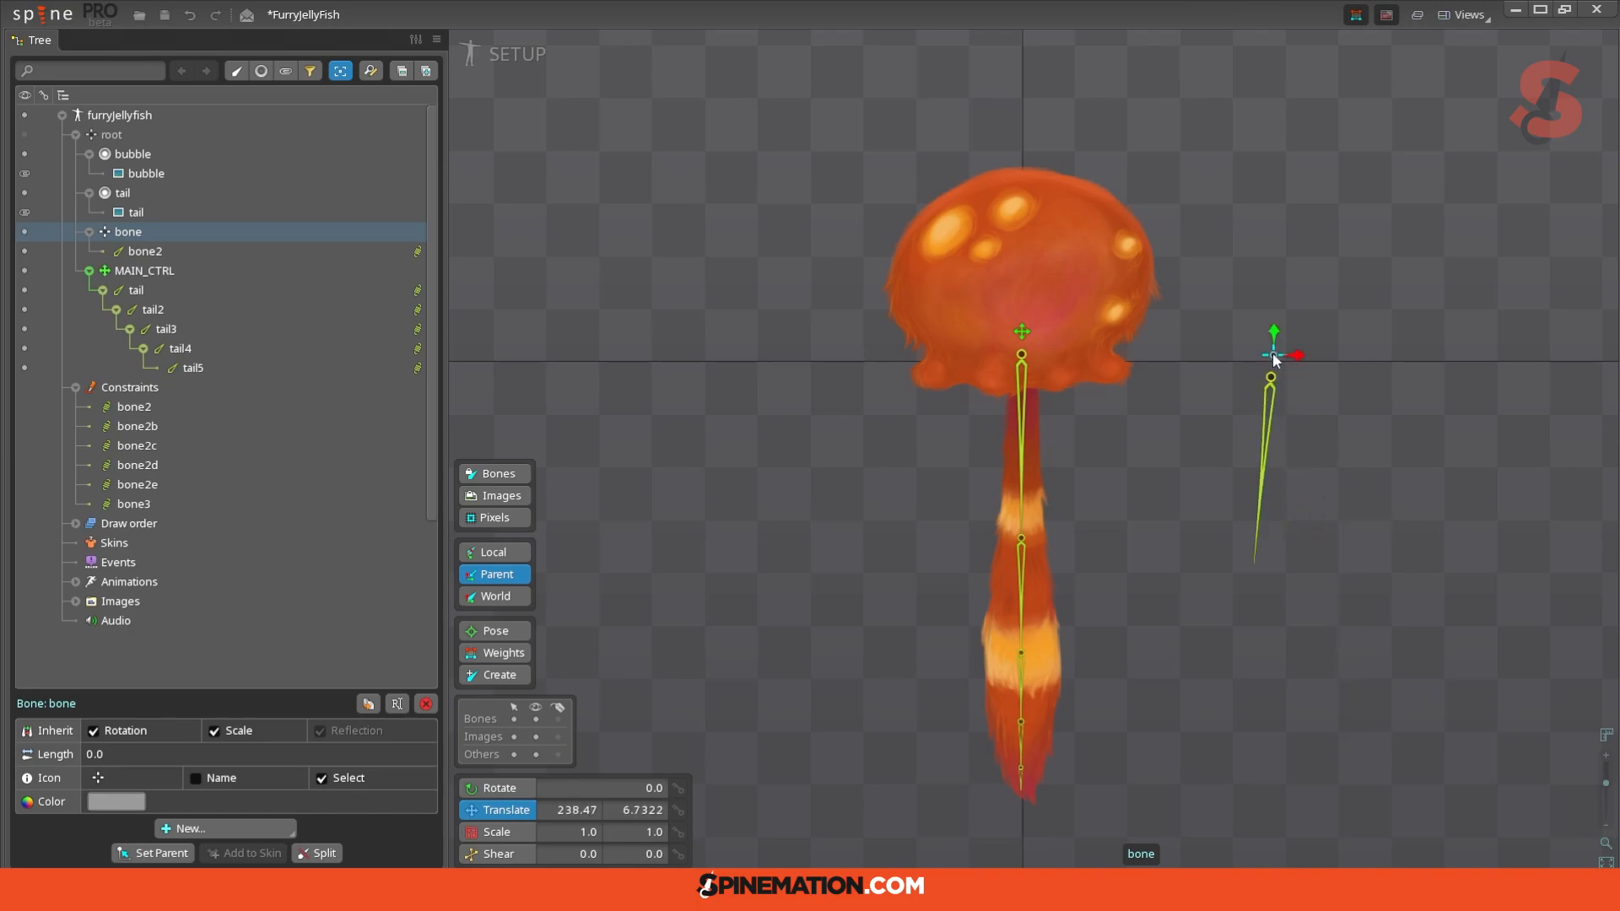
{"action": "key", "text": "Delete"}
{"action": "left_click", "coordinate": [691, 460]}
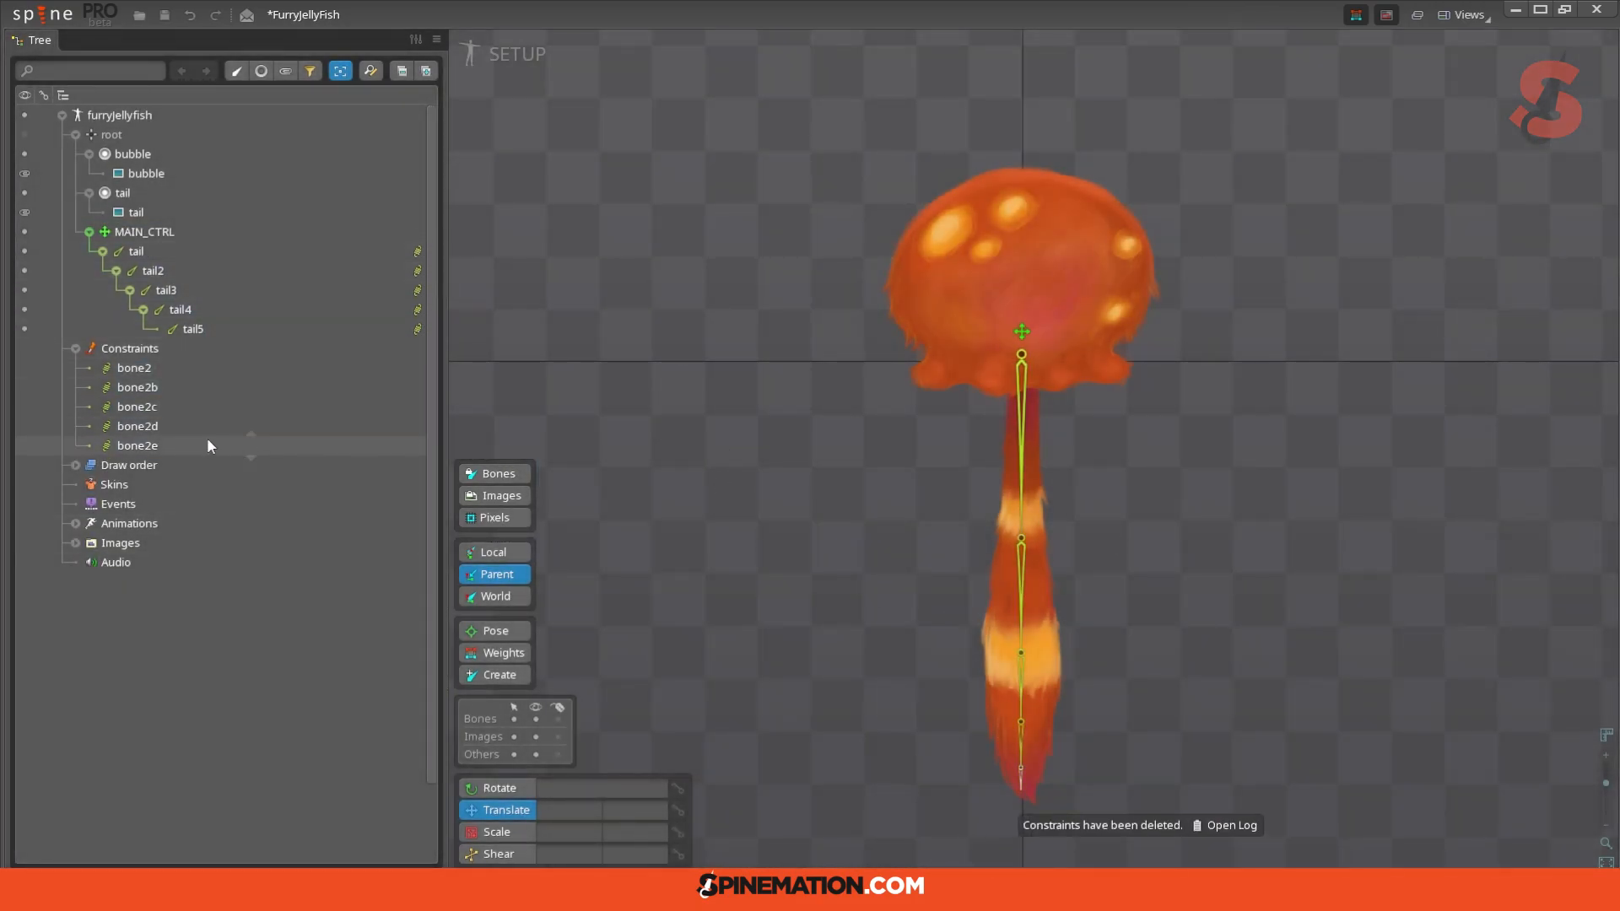
Step: Try Wind at about 47.9 and at a negative value on the first tail bone's physics constraint
{"action": "left_click", "coordinate": [419, 251]}
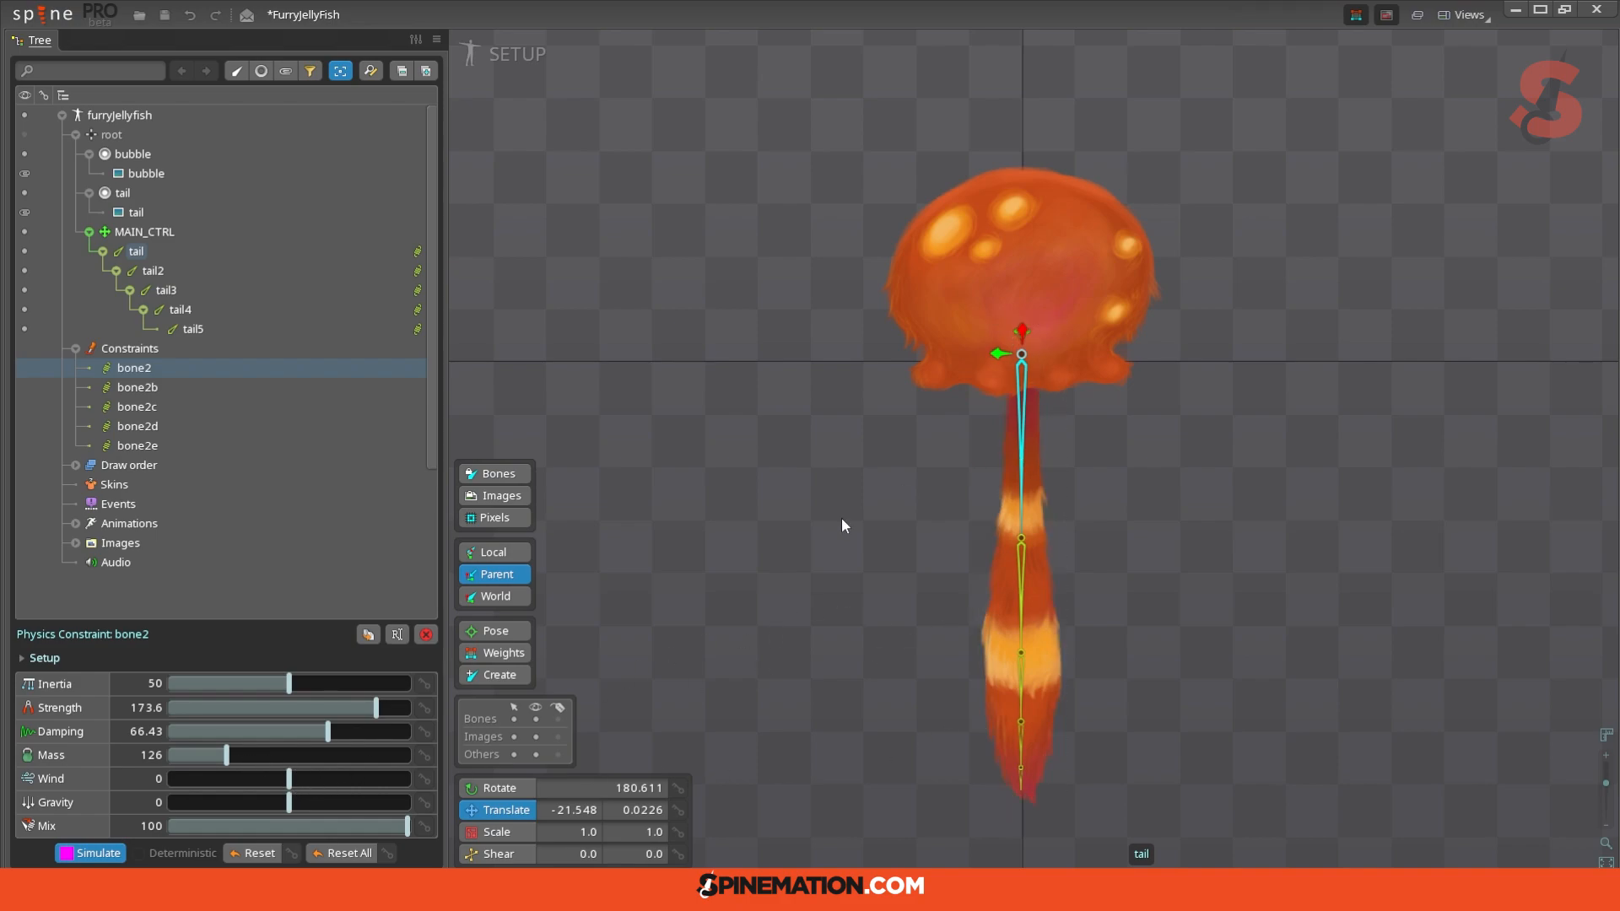
{"action": "left_click_drag", "start_coordinate": [290, 785], "coordinate": [346, 784]}
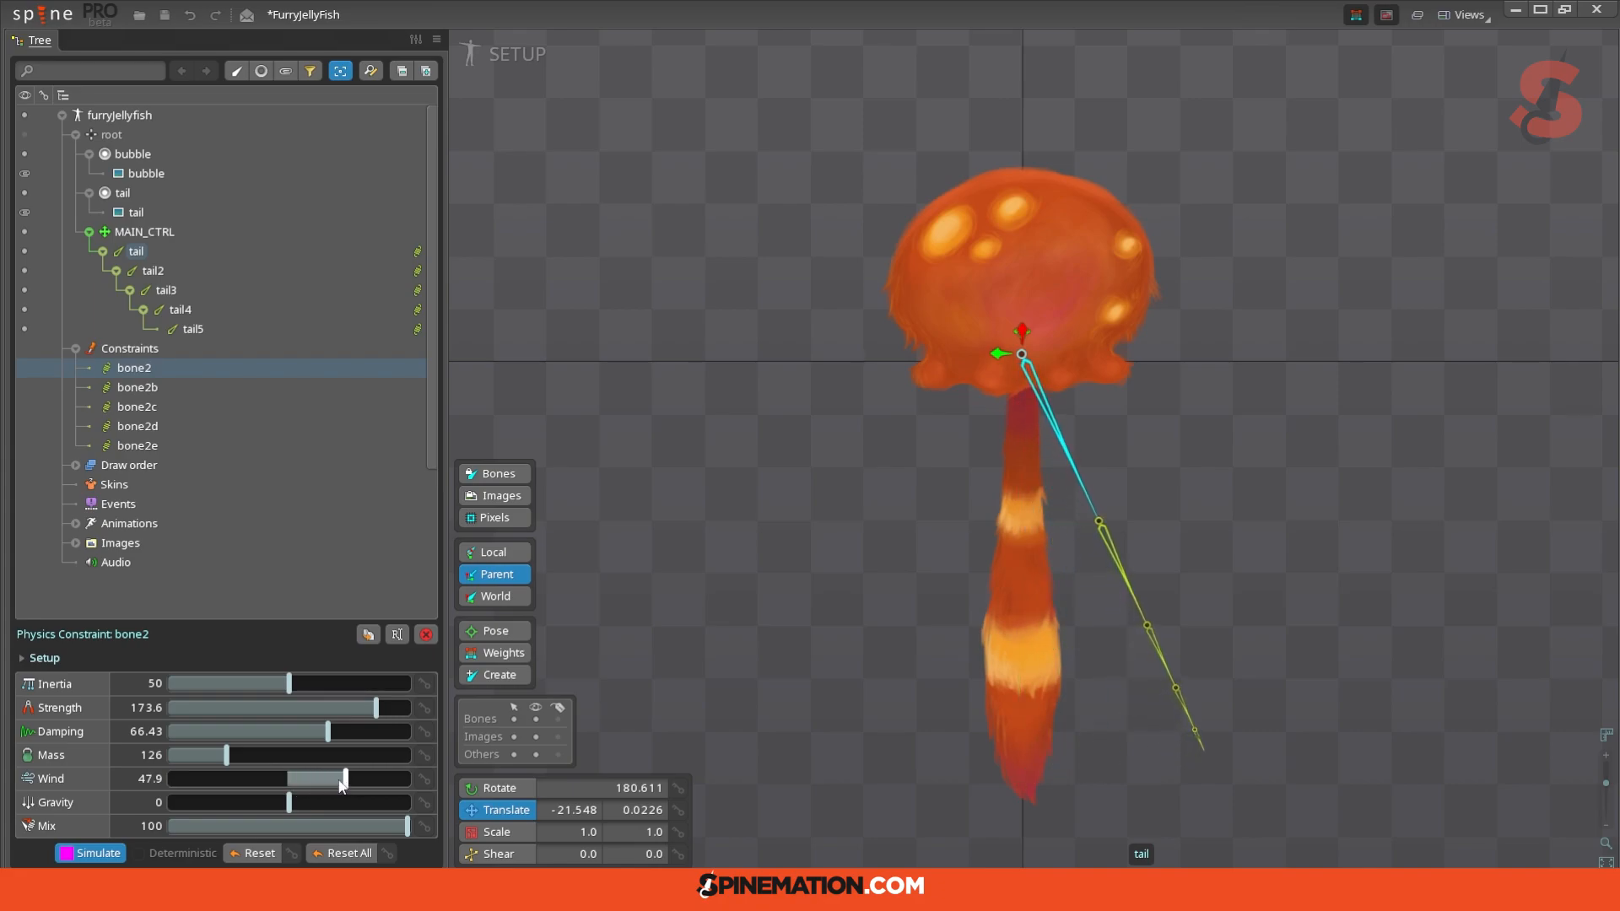
{"action": "left_click_drag", "start_coordinate": [343, 785], "coordinate": [216, 786]}
{"action": "left_click", "coordinate": [950, 468]}
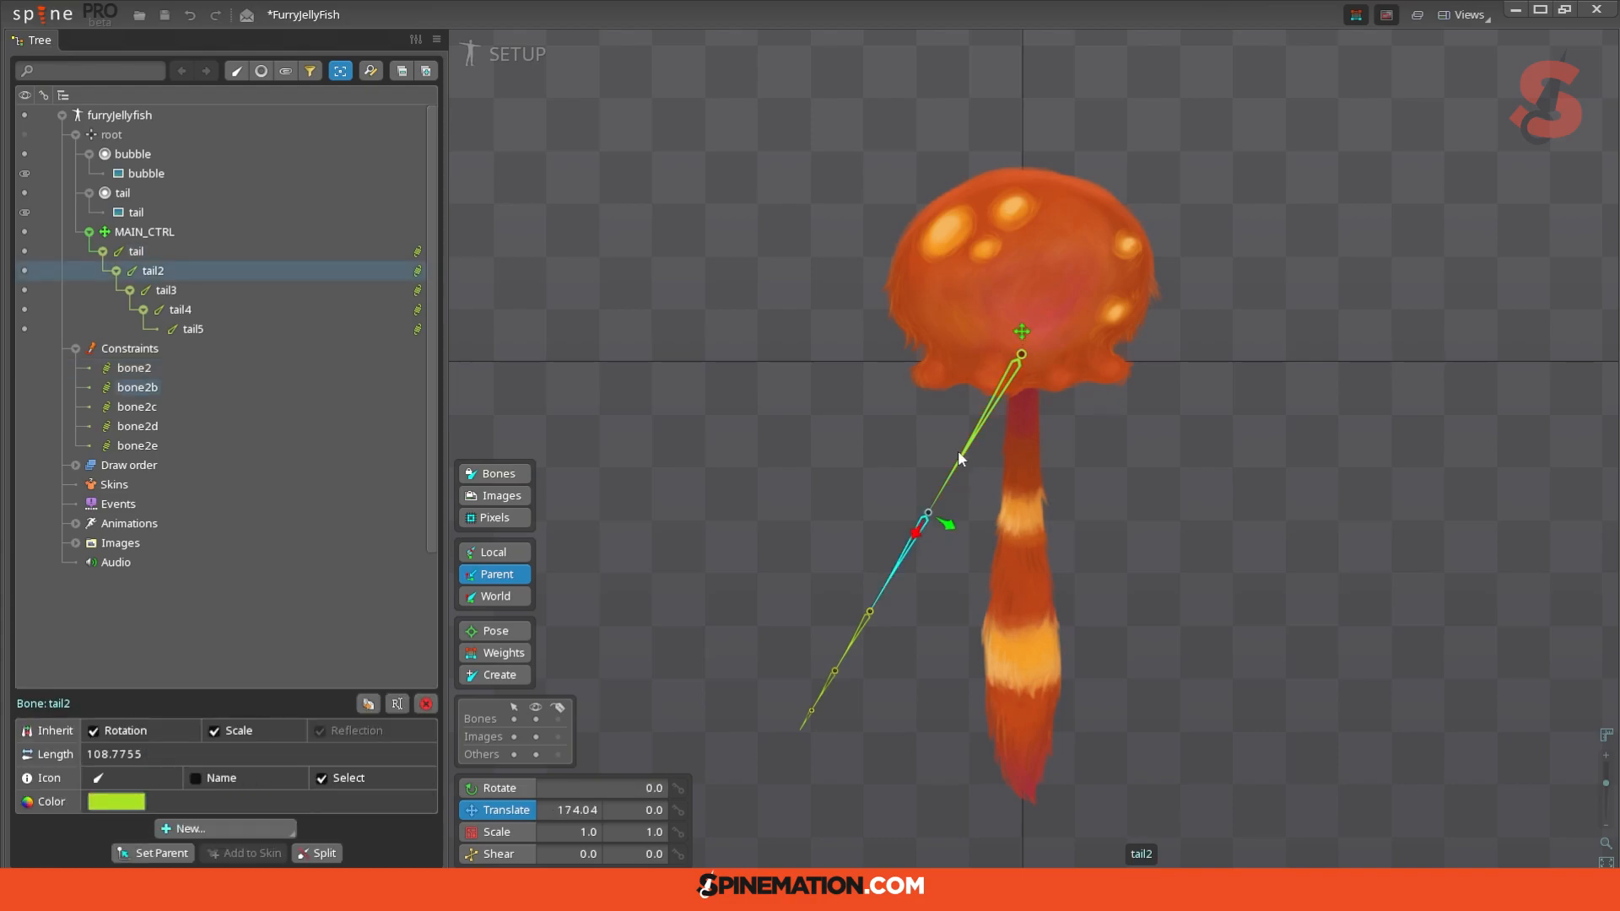
Step: Test the wind on the tail by moving MAIN_CTRL to either side of the jellyfish, and undo the moves
{"action": "left_click_drag", "start_coordinate": [1023, 333], "coordinate": [1197, 396]}
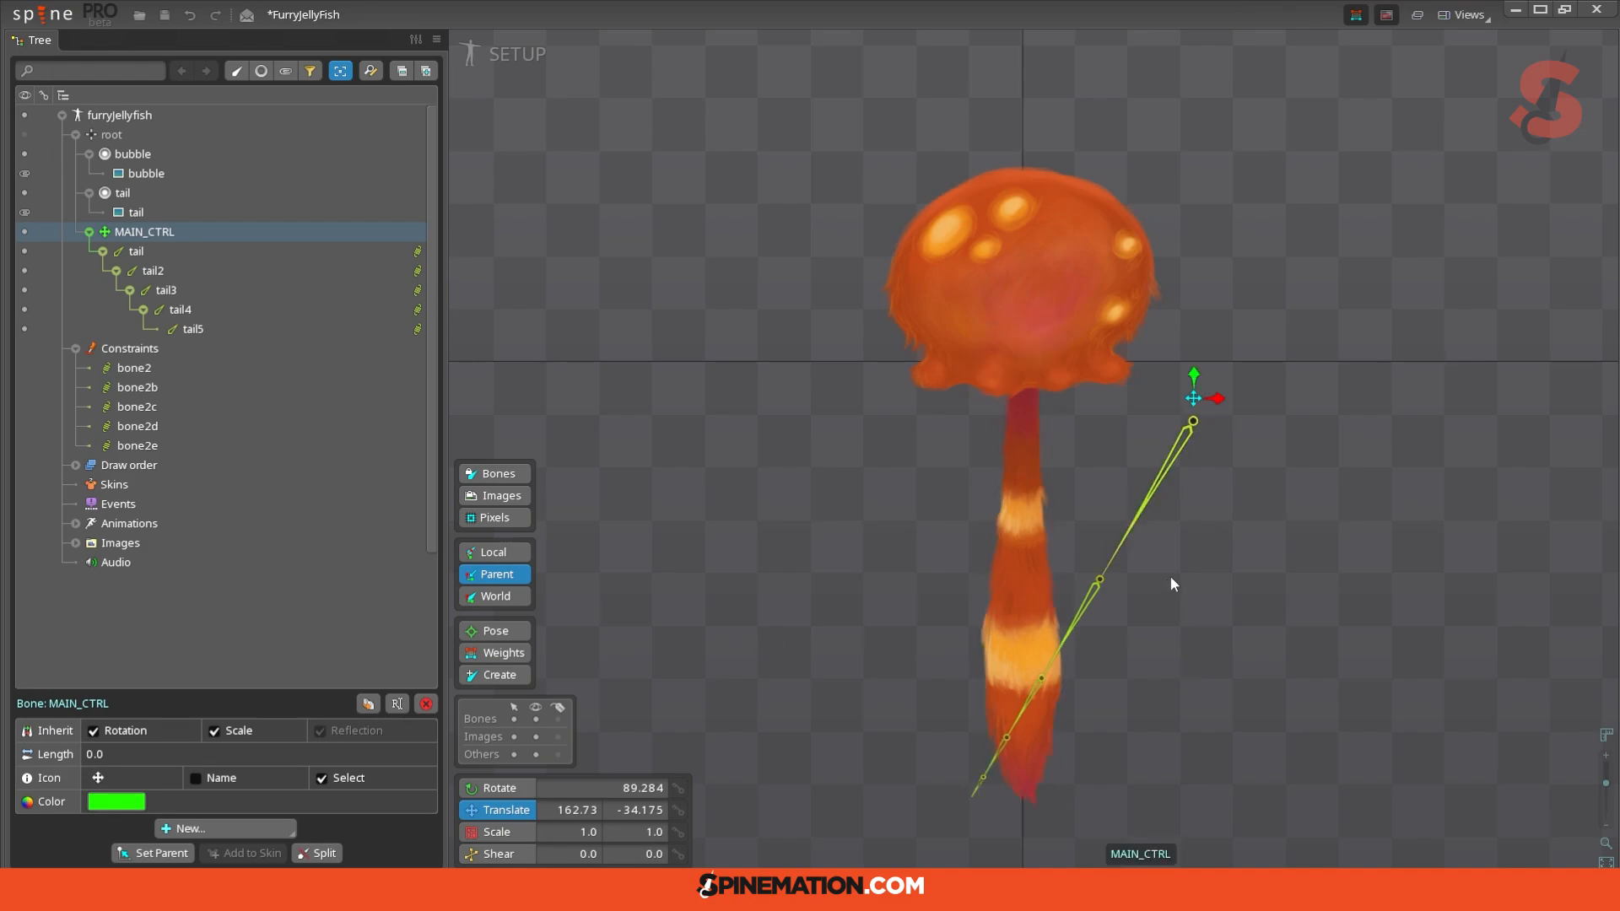
{"action": "left_click_drag", "start_coordinate": [1194, 406], "coordinate": [807, 307]}
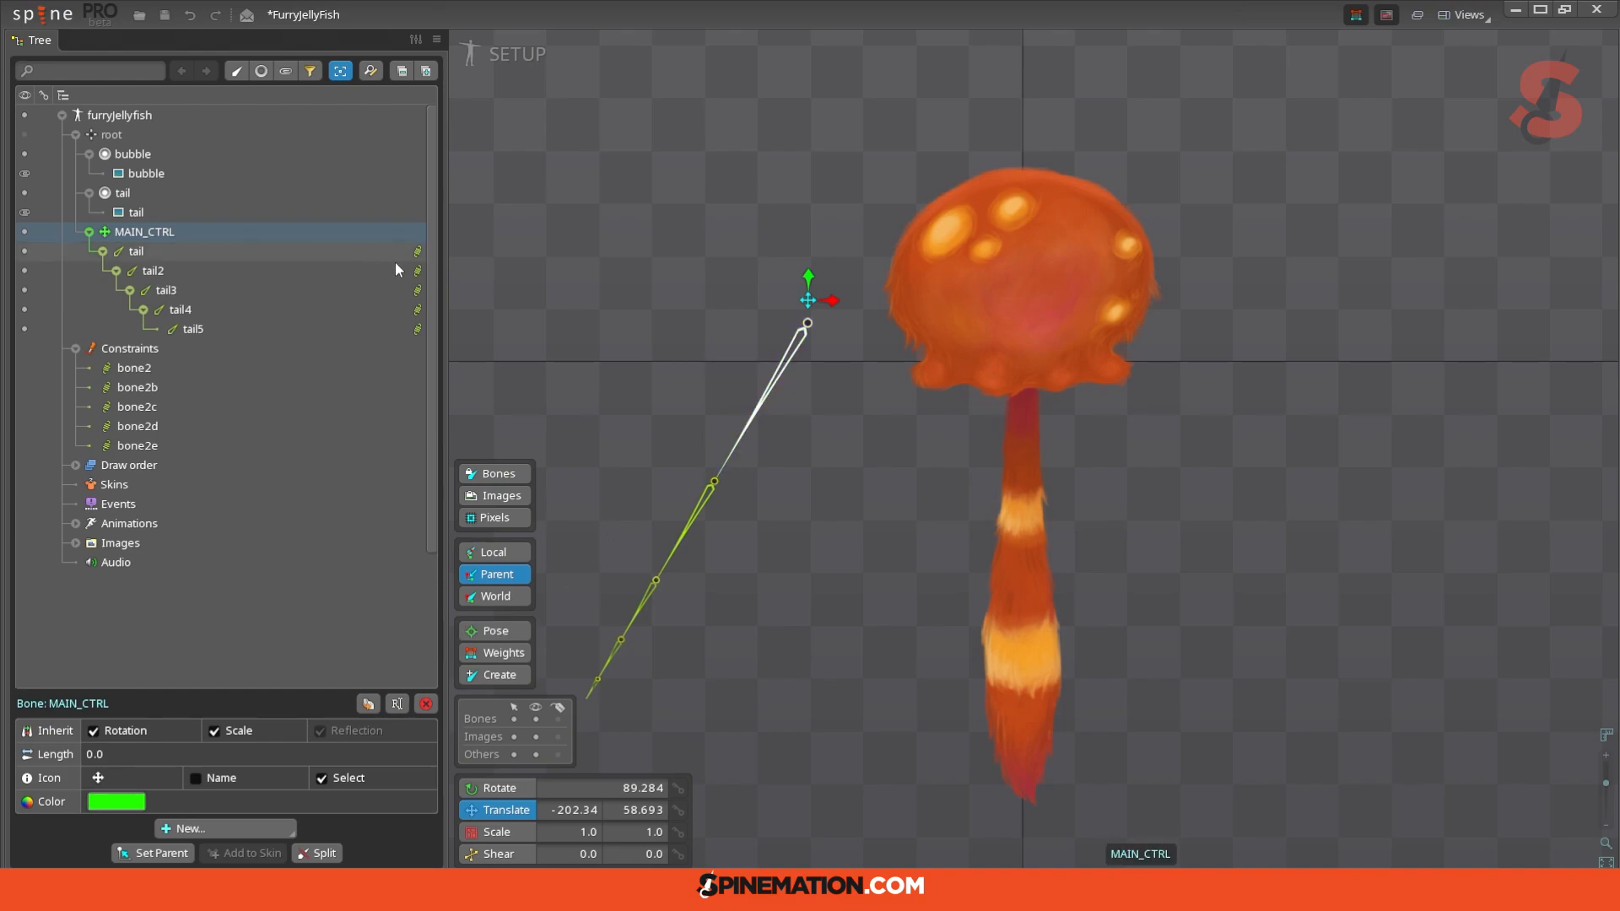
{"action": "key", "text": "ctrl+z"}
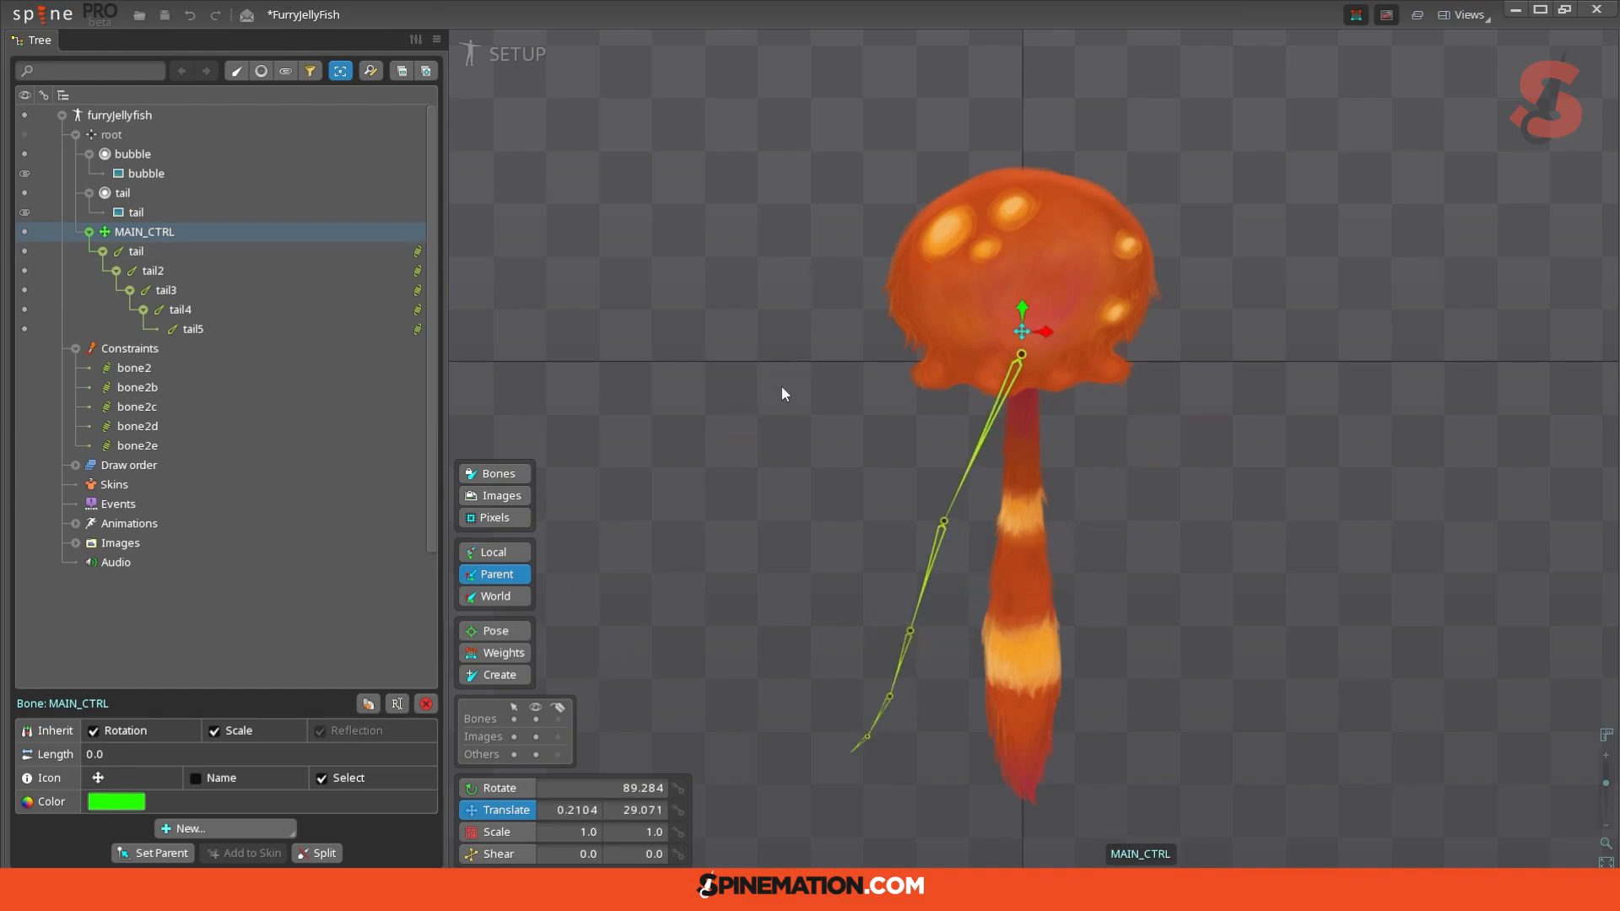
Step: Try Wind at about 47.9 again on the first tail bone's physics constraint and reset it to 0
{"action": "left_click", "coordinate": [416, 251]}
{"action": "left_click_drag", "start_coordinate": [313, 781], "coordinate": [345, 779]}
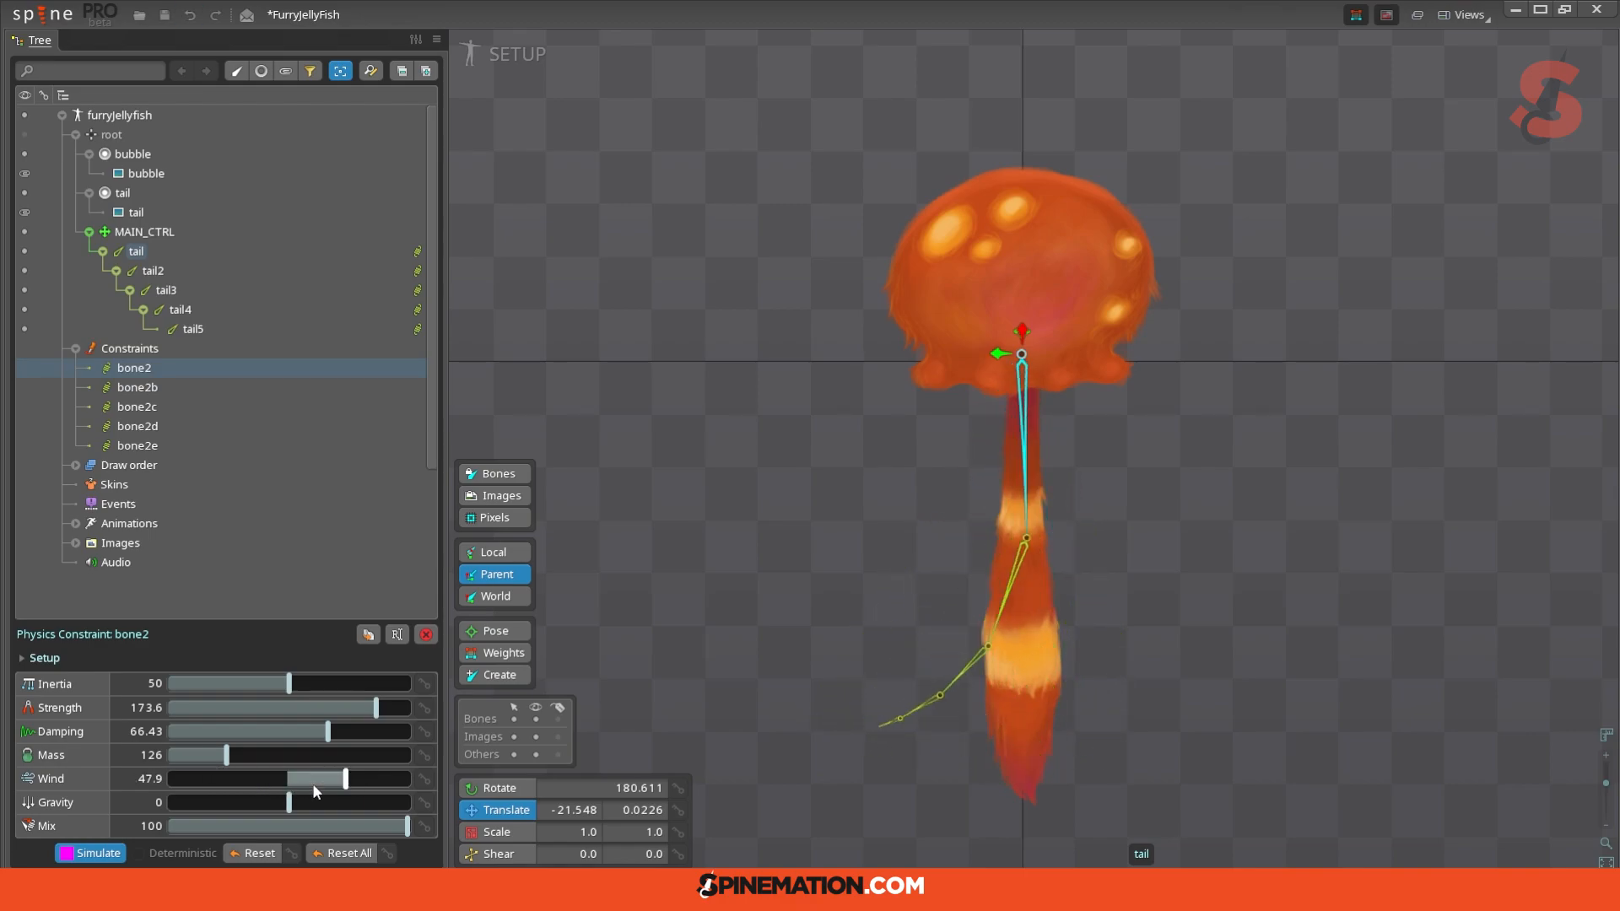
{"action": "left_click", "coordinate": [145, 778]}
{"action": "type", "text": "0"}
{"action": "key", "text": "Return"}
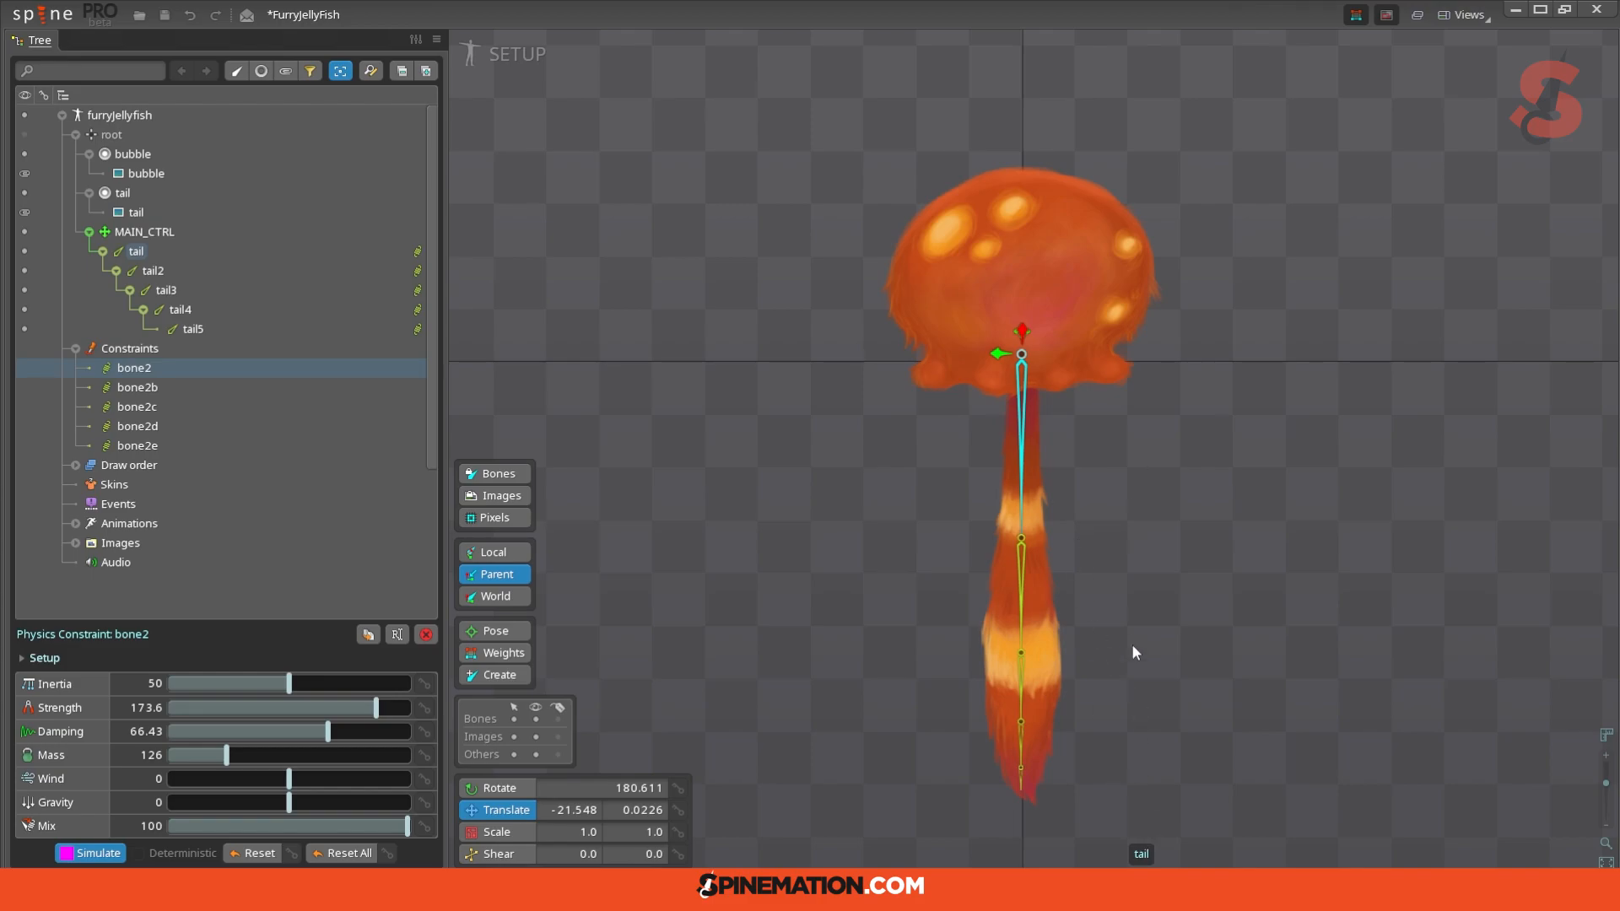
Step: Try adjusting Gravity on the first tail bone's physics constraint
{"action": "mouse_move", "coordinate": [290, 808]}
{"action": "left_mouse_down"}
{"action": "mouse_move", "coordinate": [214, 808]}
{"action": "mouse_move", "coordinate": [370, 817]}
{"action": "mouse_move", "coordinate": [289, 822]}
{"action": "left_mouse_up"}
{"action": "left_click", "coordinate": [1025, 549]}
Step: Create a horizontal child bone about 171 units long under MAIN_CTRL, pointing to the right of the jellyfish's body
{"action": "left_click", "coordinate": [1016, 332]}
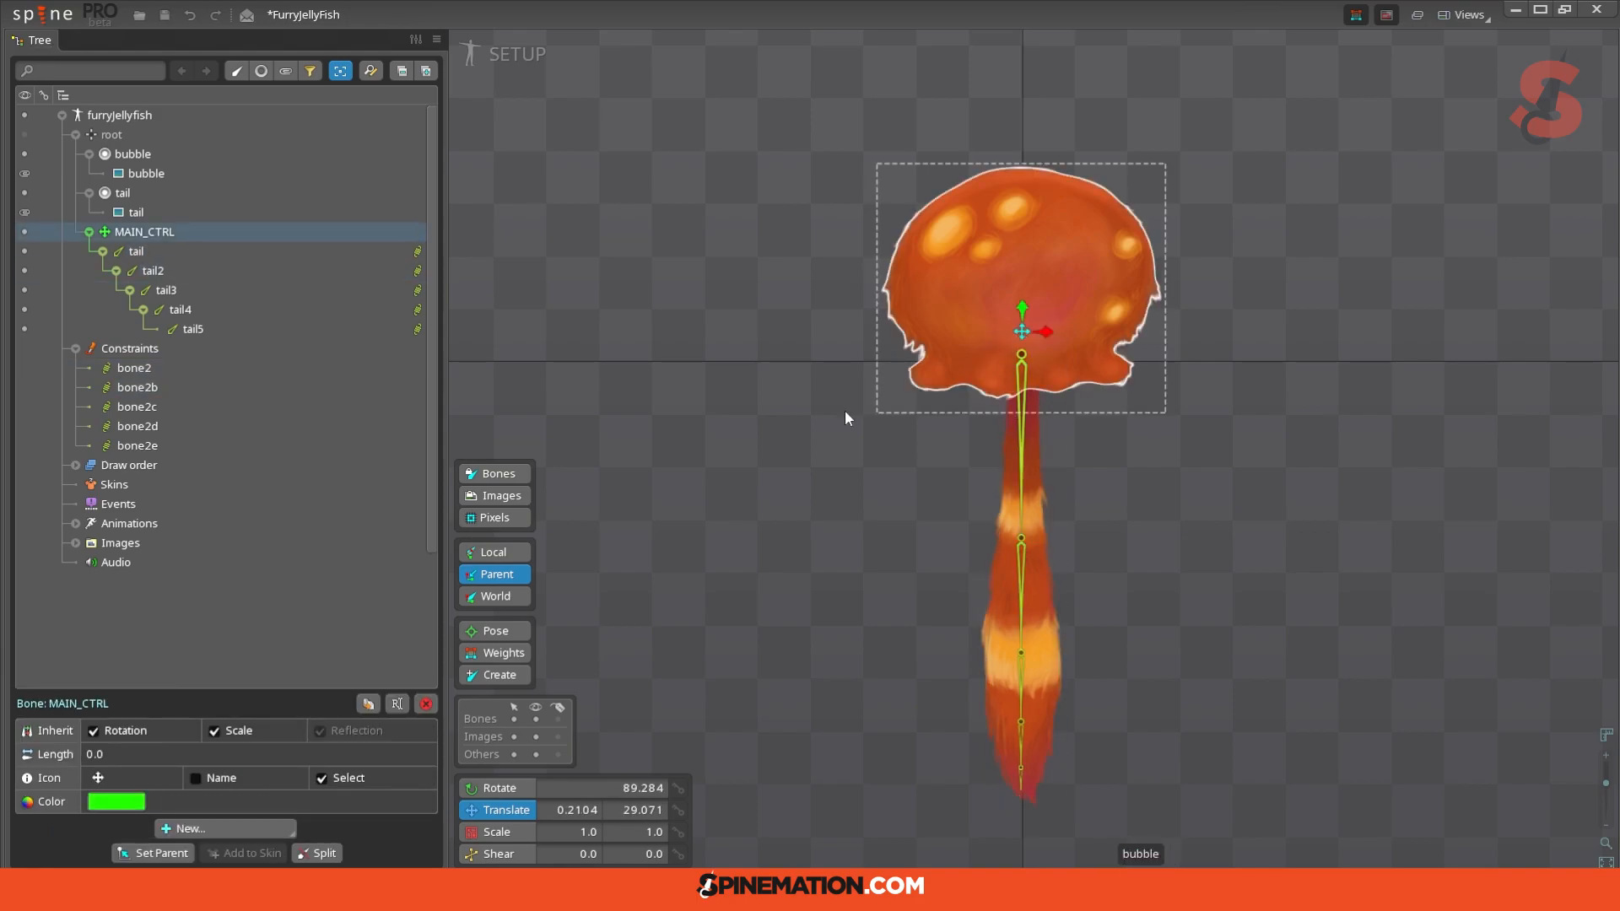
{"action": "left_click", "coordinate": [506, 678]}
{"action": "left_click_drag", "start_coordinate": [1046, 330], "coordinate": [1227, 330]}
{"action": "key", "text": "v"}
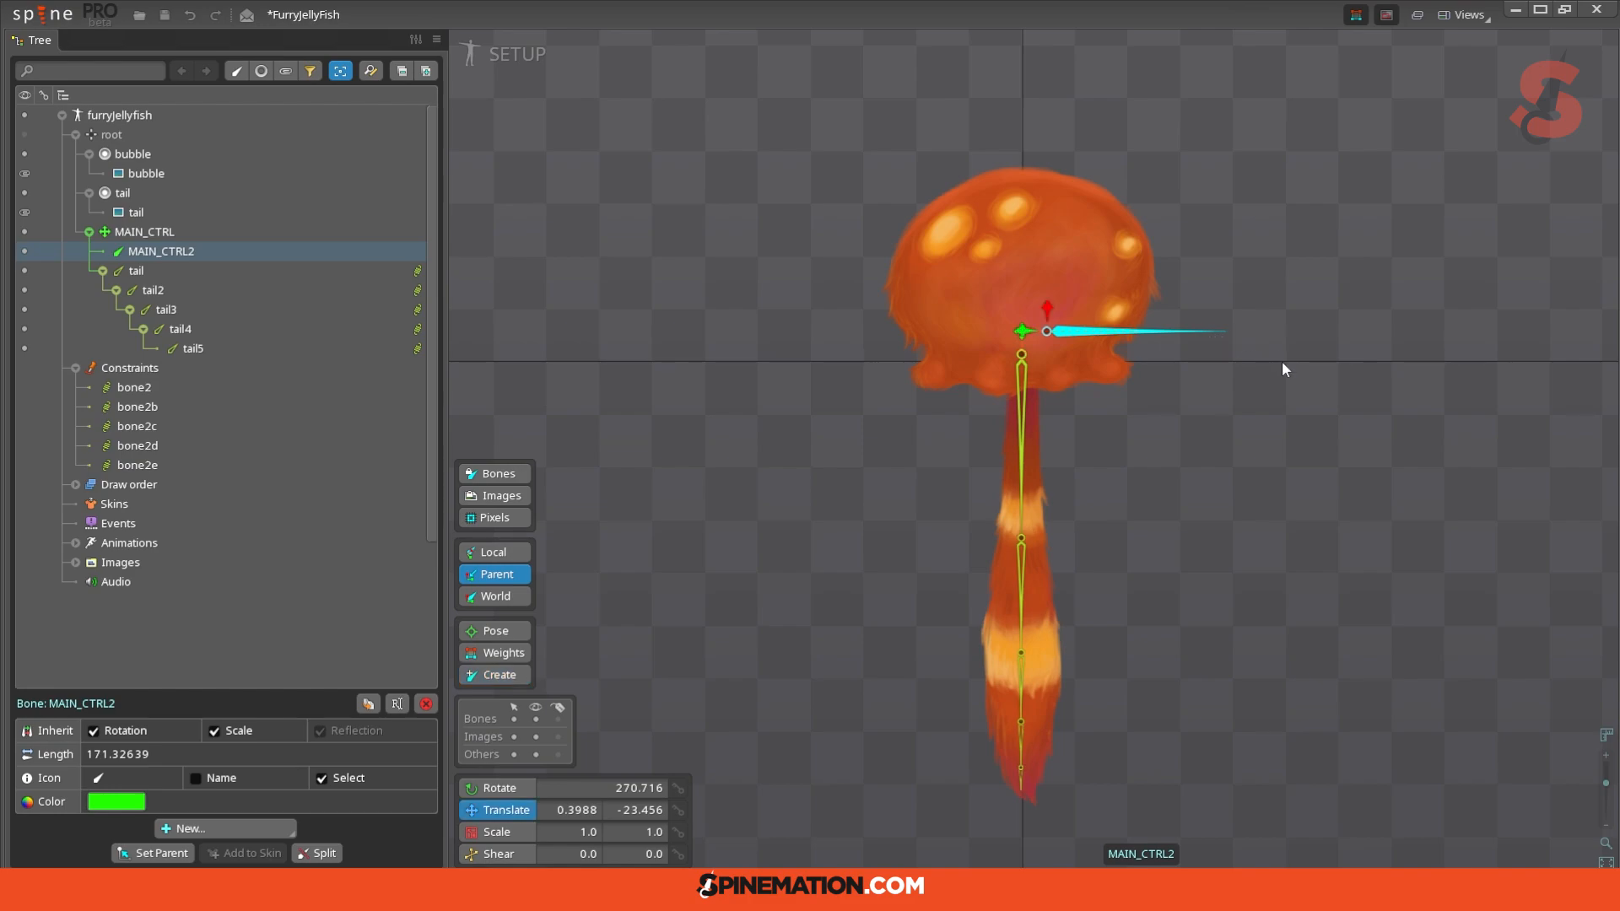
Step: Add a physics constraint to the new horizontal bone and select the bone in the viewport
{"action": "left_click", "coordinate": [221, 828]}
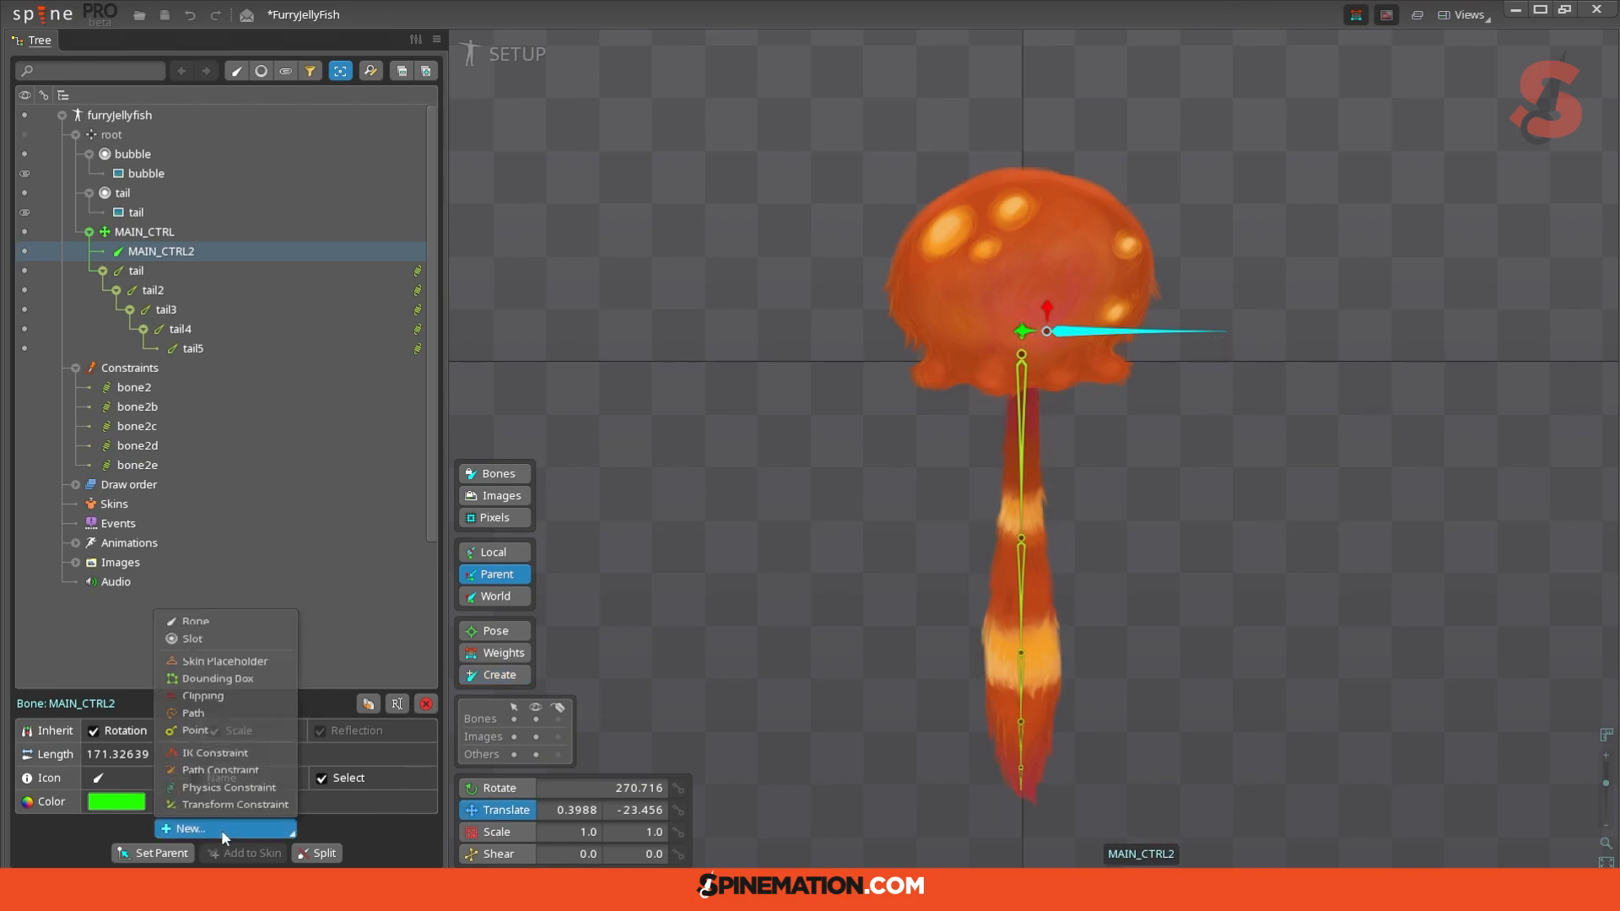
{"action": "left_click", "coordinate": [228, 783]}
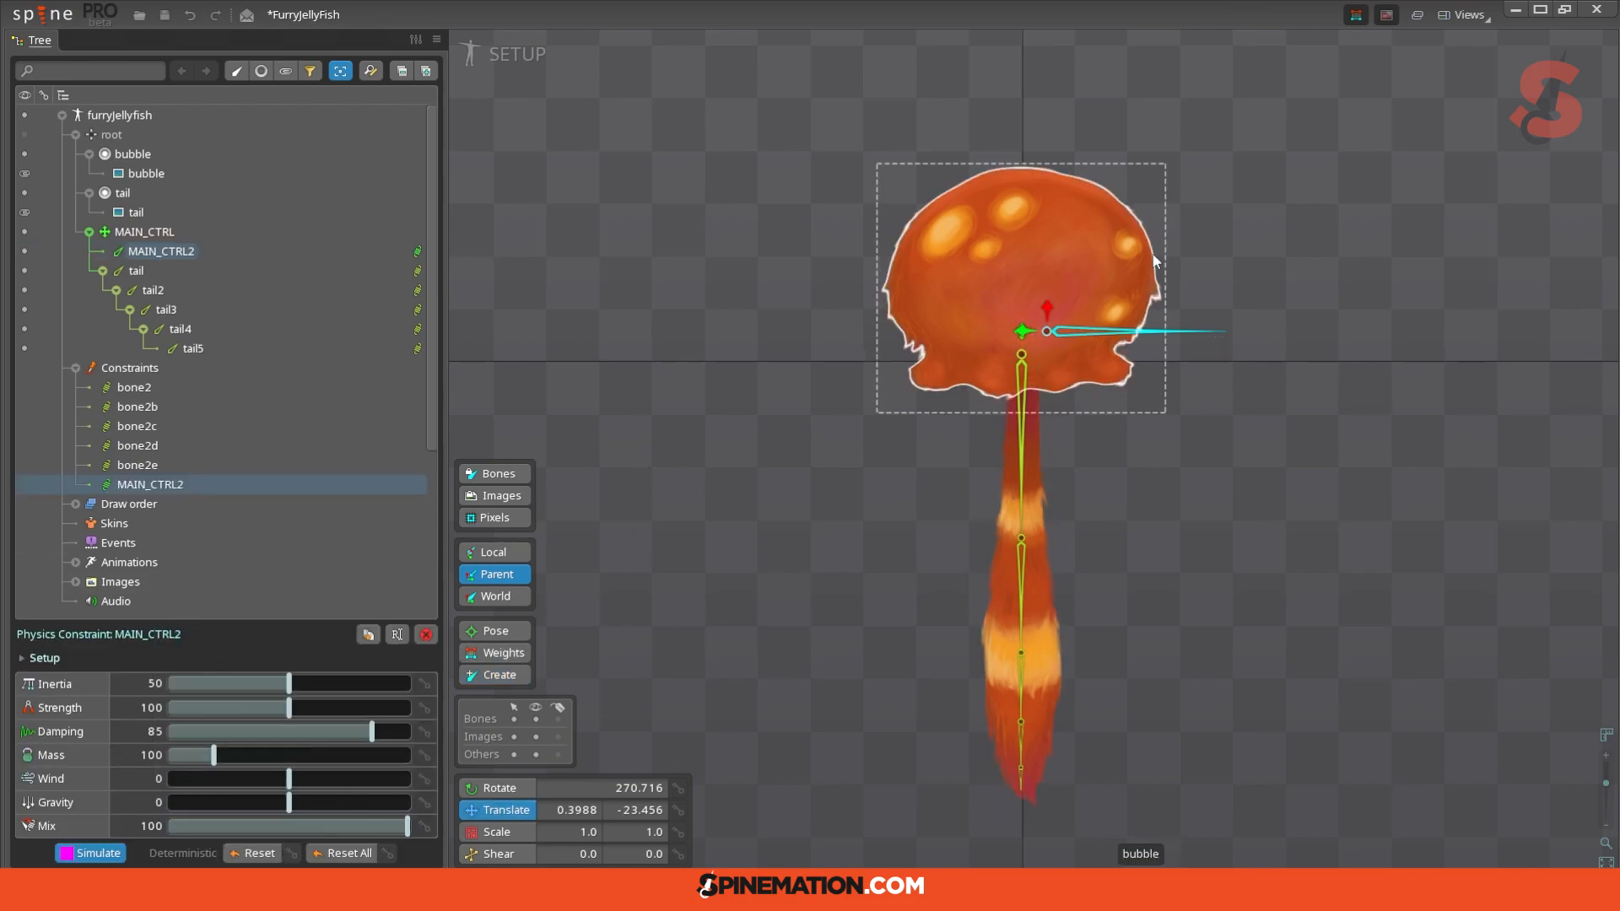
{"action": "left_click", "coordinate": [1025, 339]}
{"action": "left_click", "coordinate": [1061, 325]}
{"action": "left_click", "coordinate": [1063, 330]}
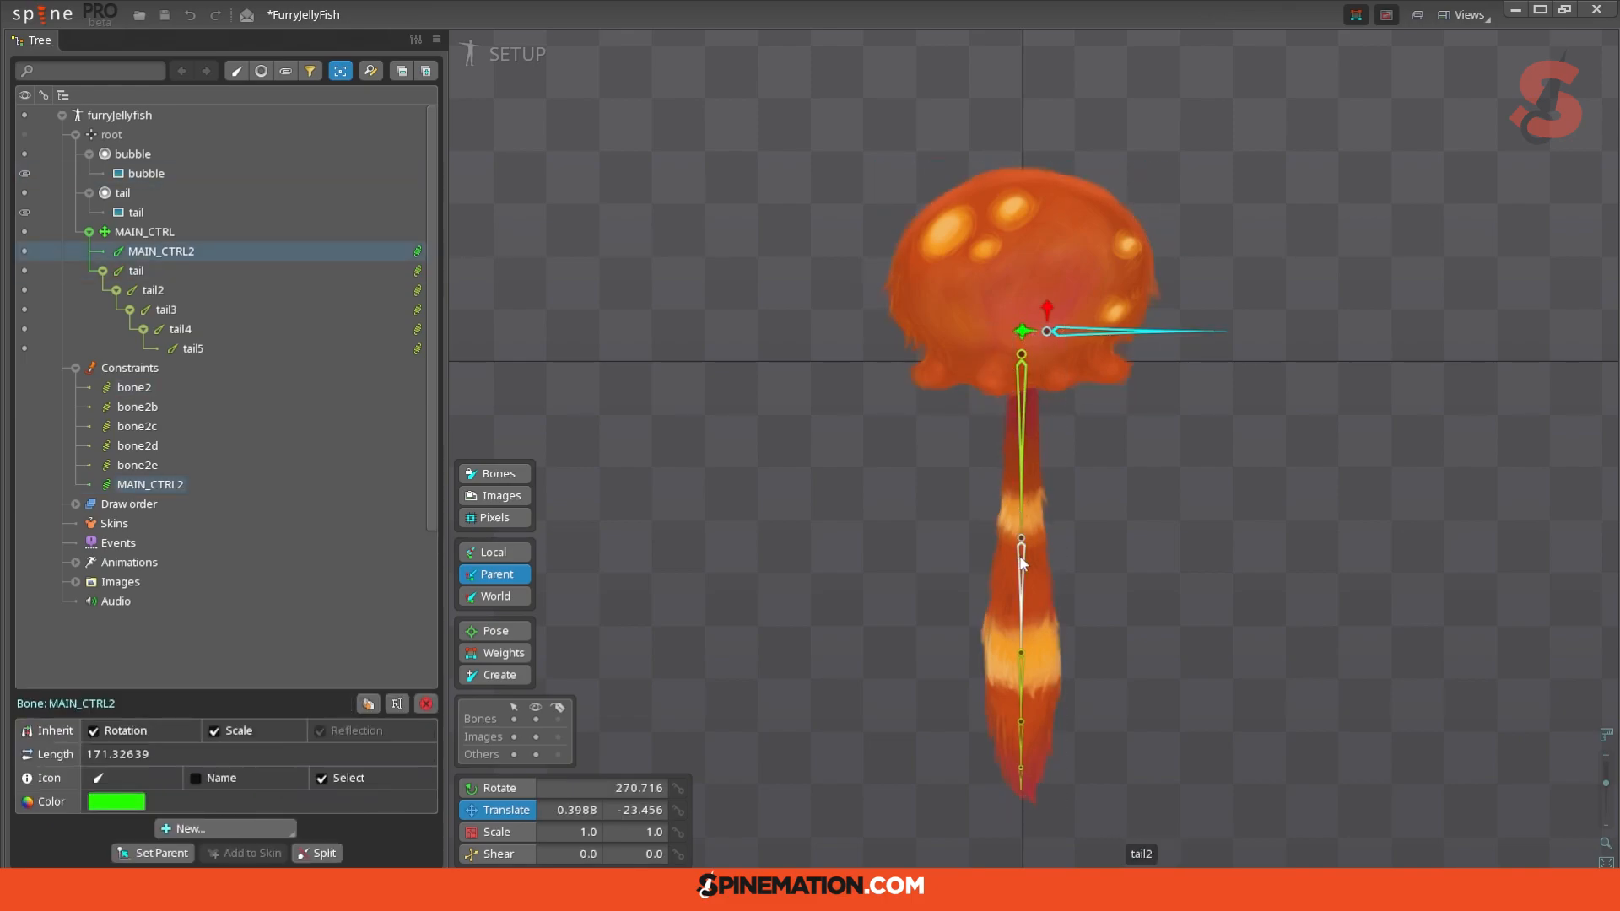
Step: Try Gravity at 45 on the horizontal test bone's physics constraint
{"action": "mouse_move", "coordinate": [1025, 337]}
{"action": "left_mouse_down"}
{"action": "mouse_move", "coordinate": [800, 245]}
{"action": "mouse_move", "coordinate": [841, 424]}
{"action": "mouse_move", "coordinate": [1147, 295]}
{"action": "mouse_move", "coordinate": [1022, 331]}
{"action": "left_mouse_up"}
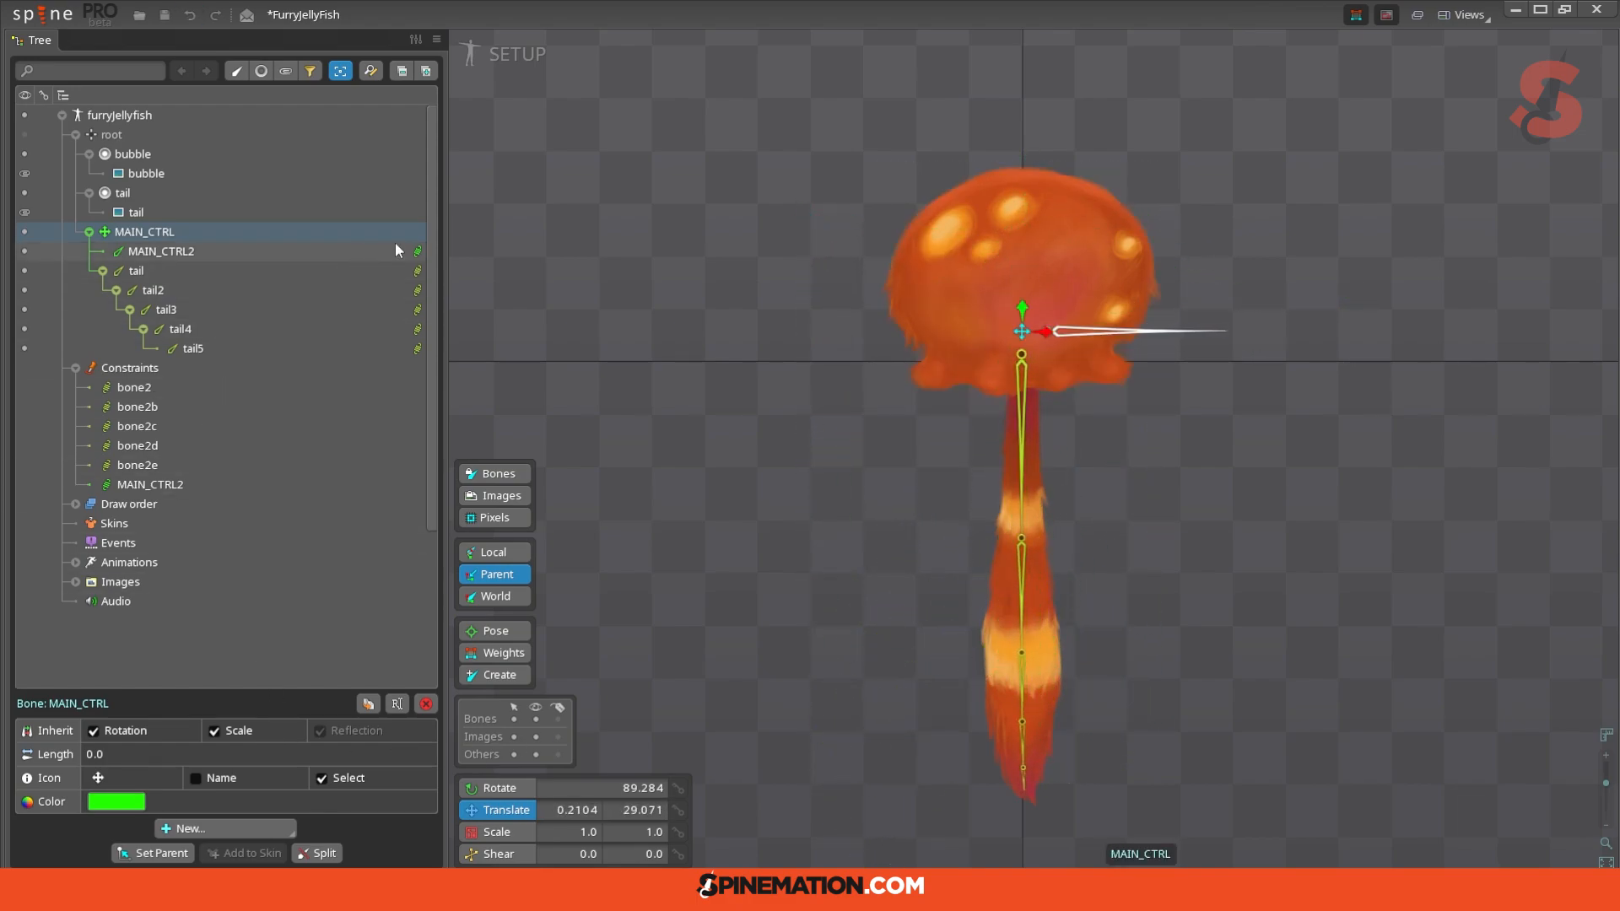
{"action": "left_click", "coordinate": [417, 250]}
{"action": "mouse_move", "coordinate": [289, 778]}
{"action": "left_mouse_down"}
{"action": "mouse_move", "coordinate": [372, 778]}
{"action": "mouse_move", "coordinate": [249, 778]}
{"action": "mouse_move", "coordinate": [375, 778]}
{"action": "mouse_move", "coordinate": [261, 792]}
{"action": "mouse_move", "coordinate": [290, 790]}
{"action": "left_mouse_up"}
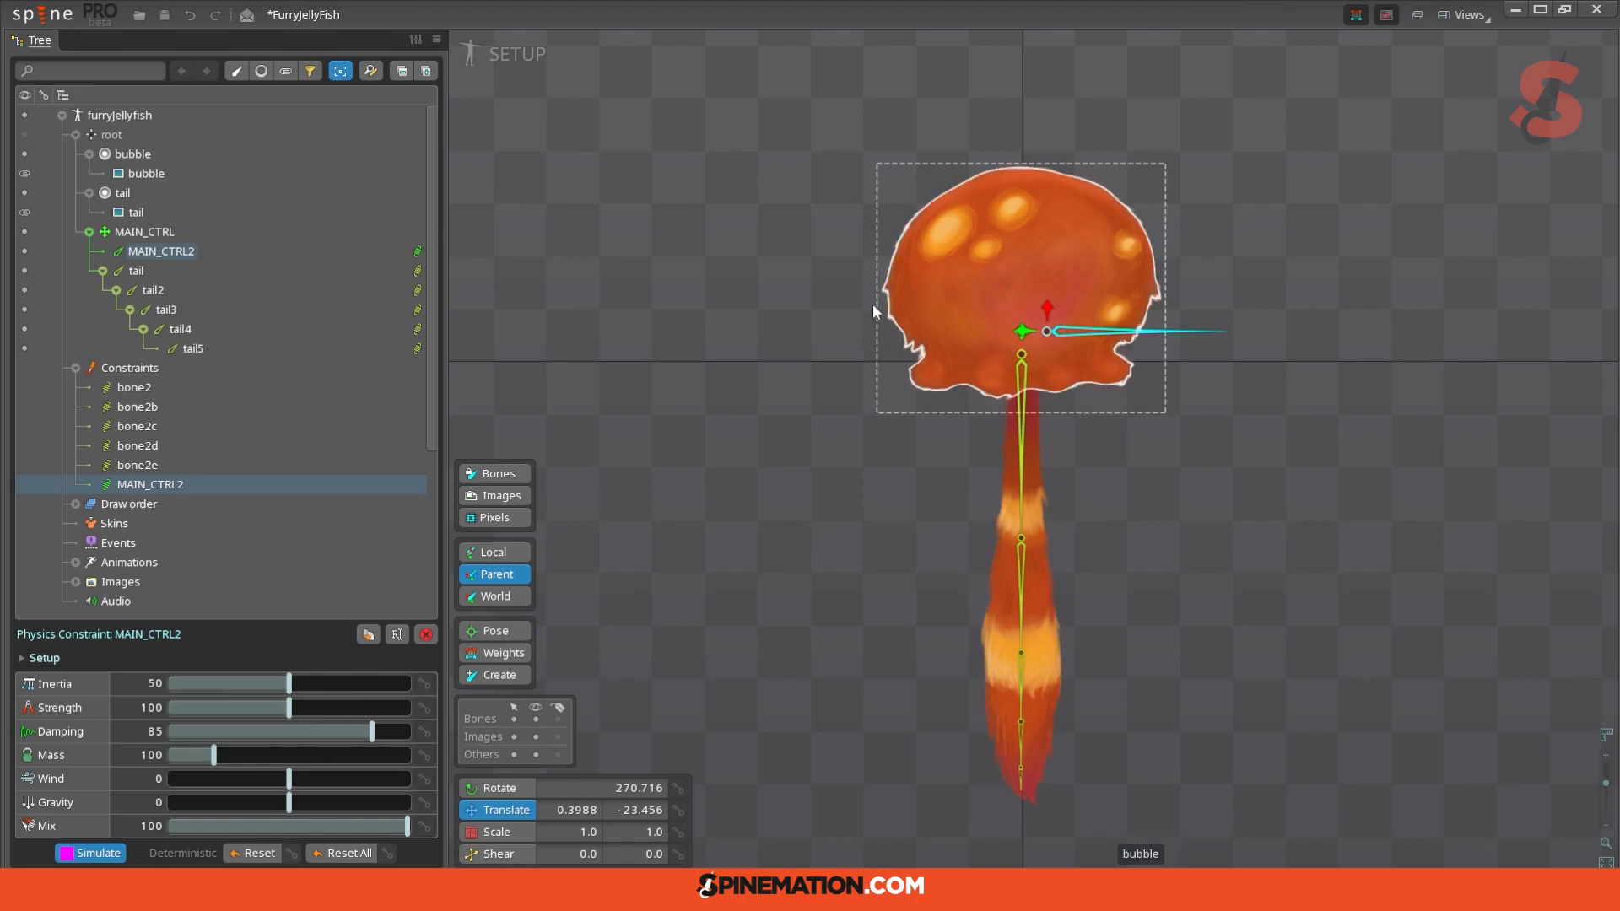
{"action": "left_click_drag", "start_coordinate": [297, 810], "coordinate": [341, 806]}
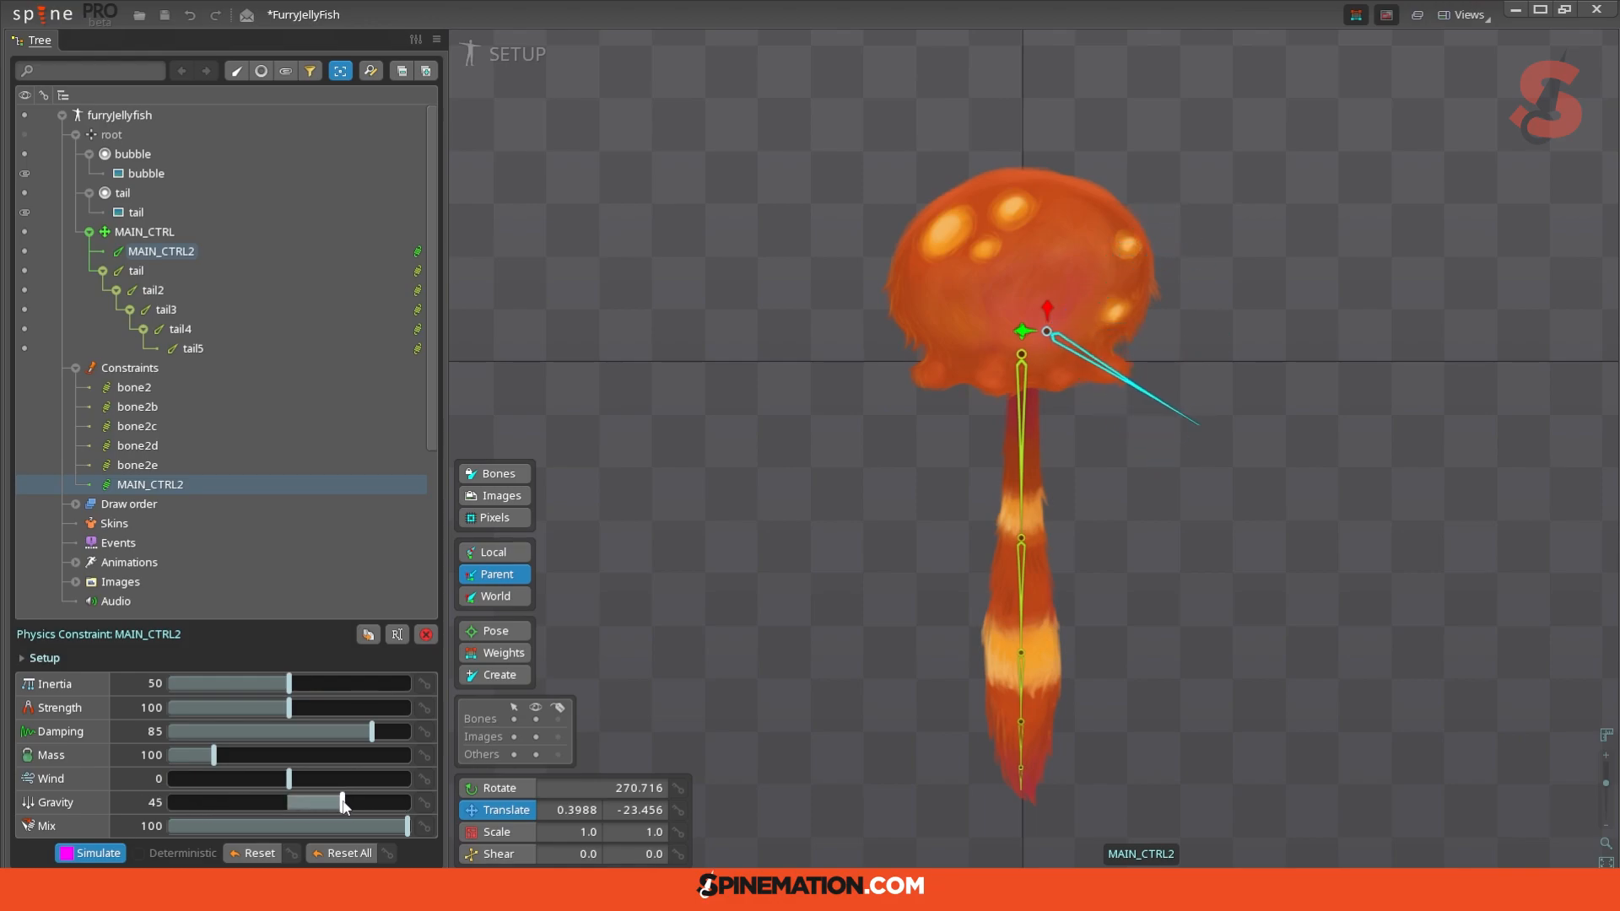
Step: Move MAIN_CTRL up and to the right to test the horizontal bone's gravity, and undo the move
{"action": "left_click", "coordinate": [1022, 586]}
{"action": "left_click_drag", "start_coordinate": [1016, 330], "coordinate": [1231, 218]}
{"action": "key", "text": "ctrl+z"}
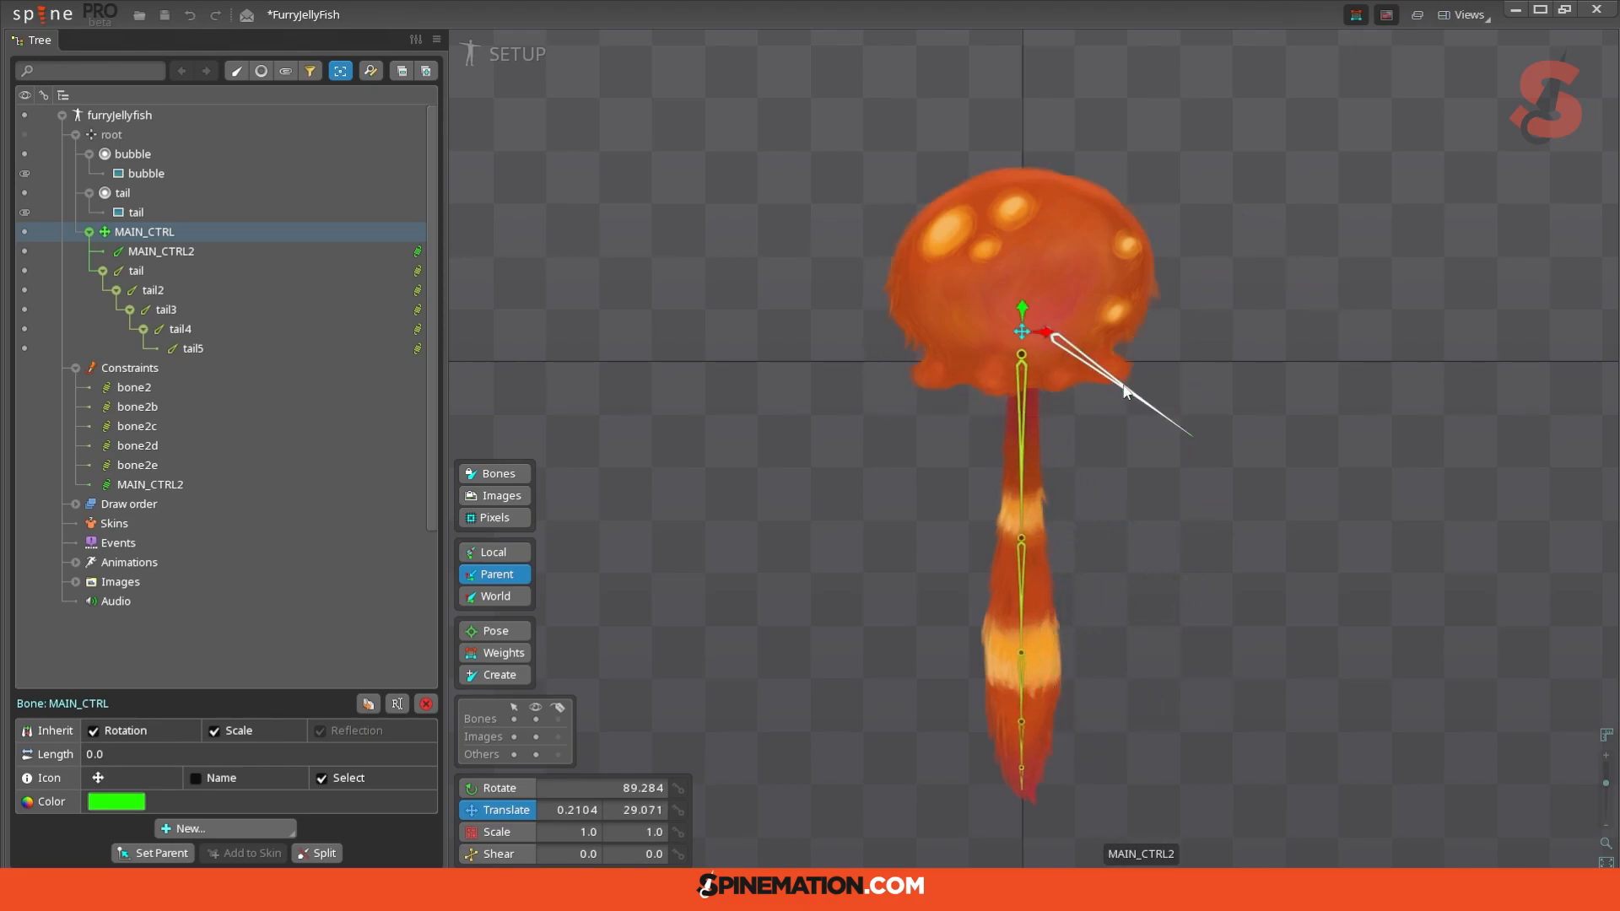
Step: Reset Gravity to 0 on the horizontal test bone's physics constraint and delete the bone MAIN_CTRL2
{"action": "left_click", "coordinate": [417, 251]}
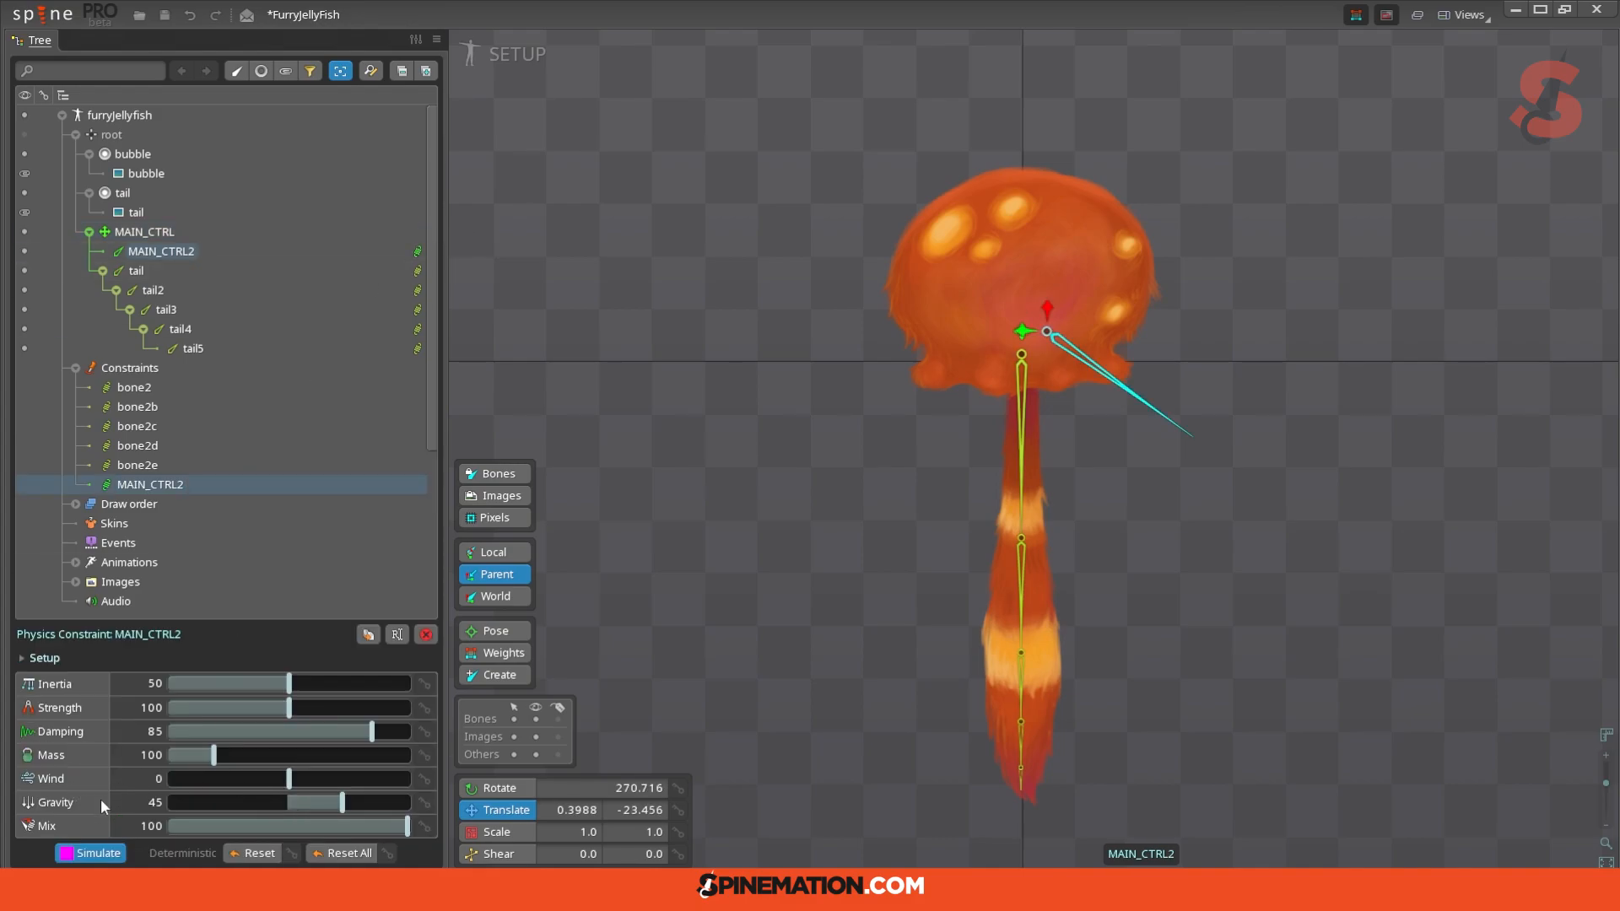
{"action": "key", "text": "Return"}
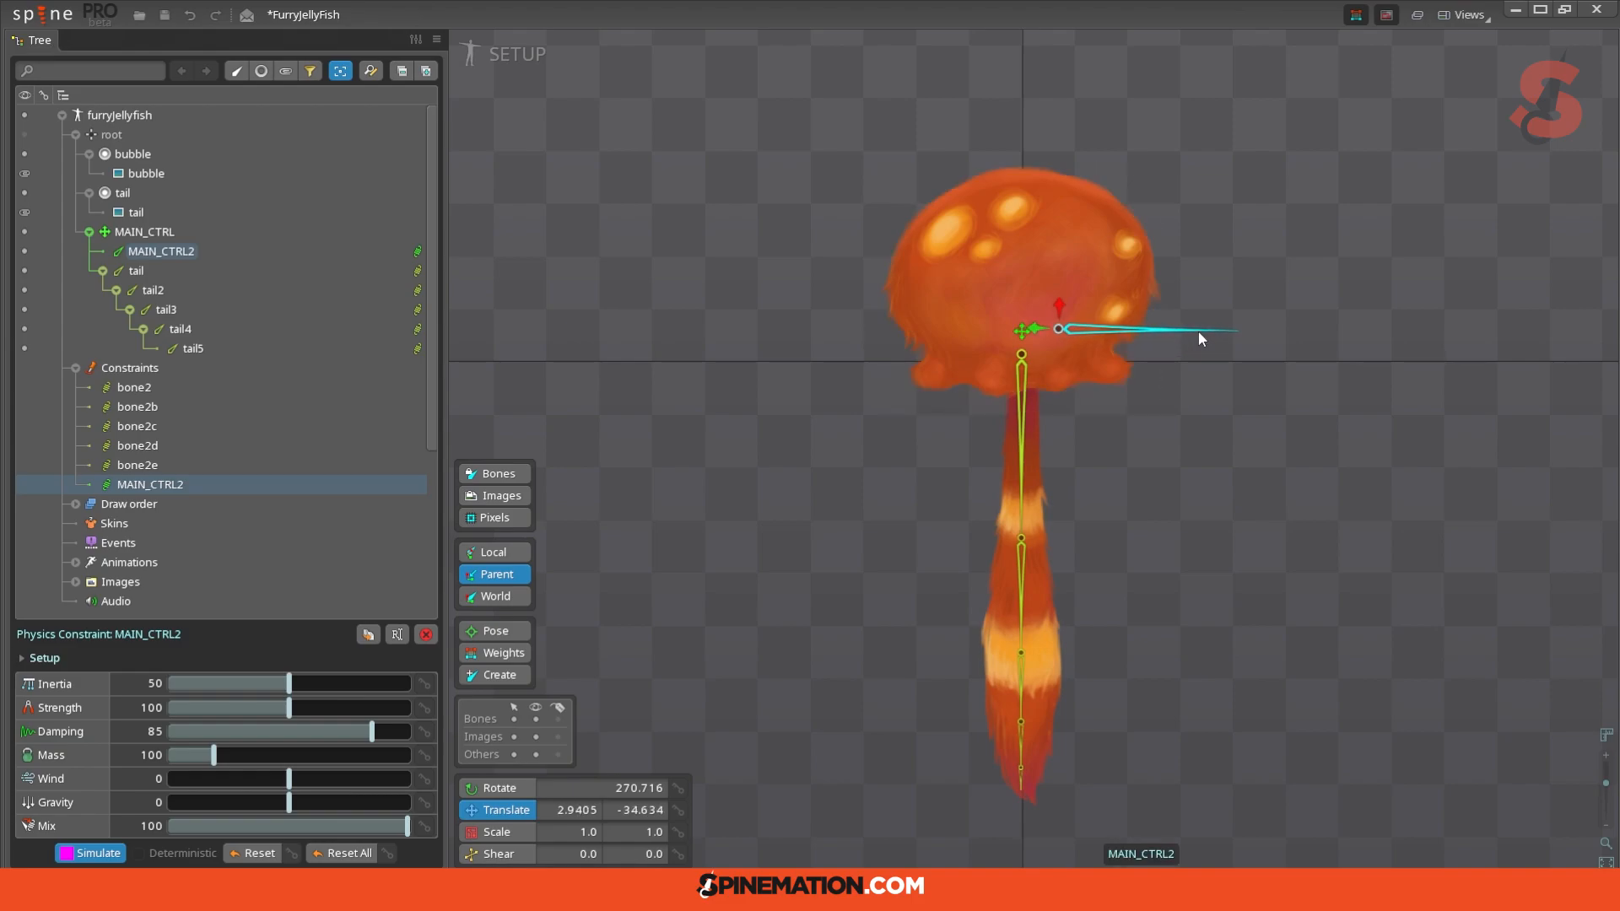
{"action": "key", "text": "Delete"}
{"action": "key", "text": "Return"}
Step: Move MAIN_CTRL down and to the right to test the tail's physics, and undo the move
{"action": "left_click", "coordinate": [1019, 332]}
{"action": "left_click_drag", "start_coordinate": [1019, 331], "coordinate": [1143, 435]}
{"action": "key", "text": "ctrl+z"}
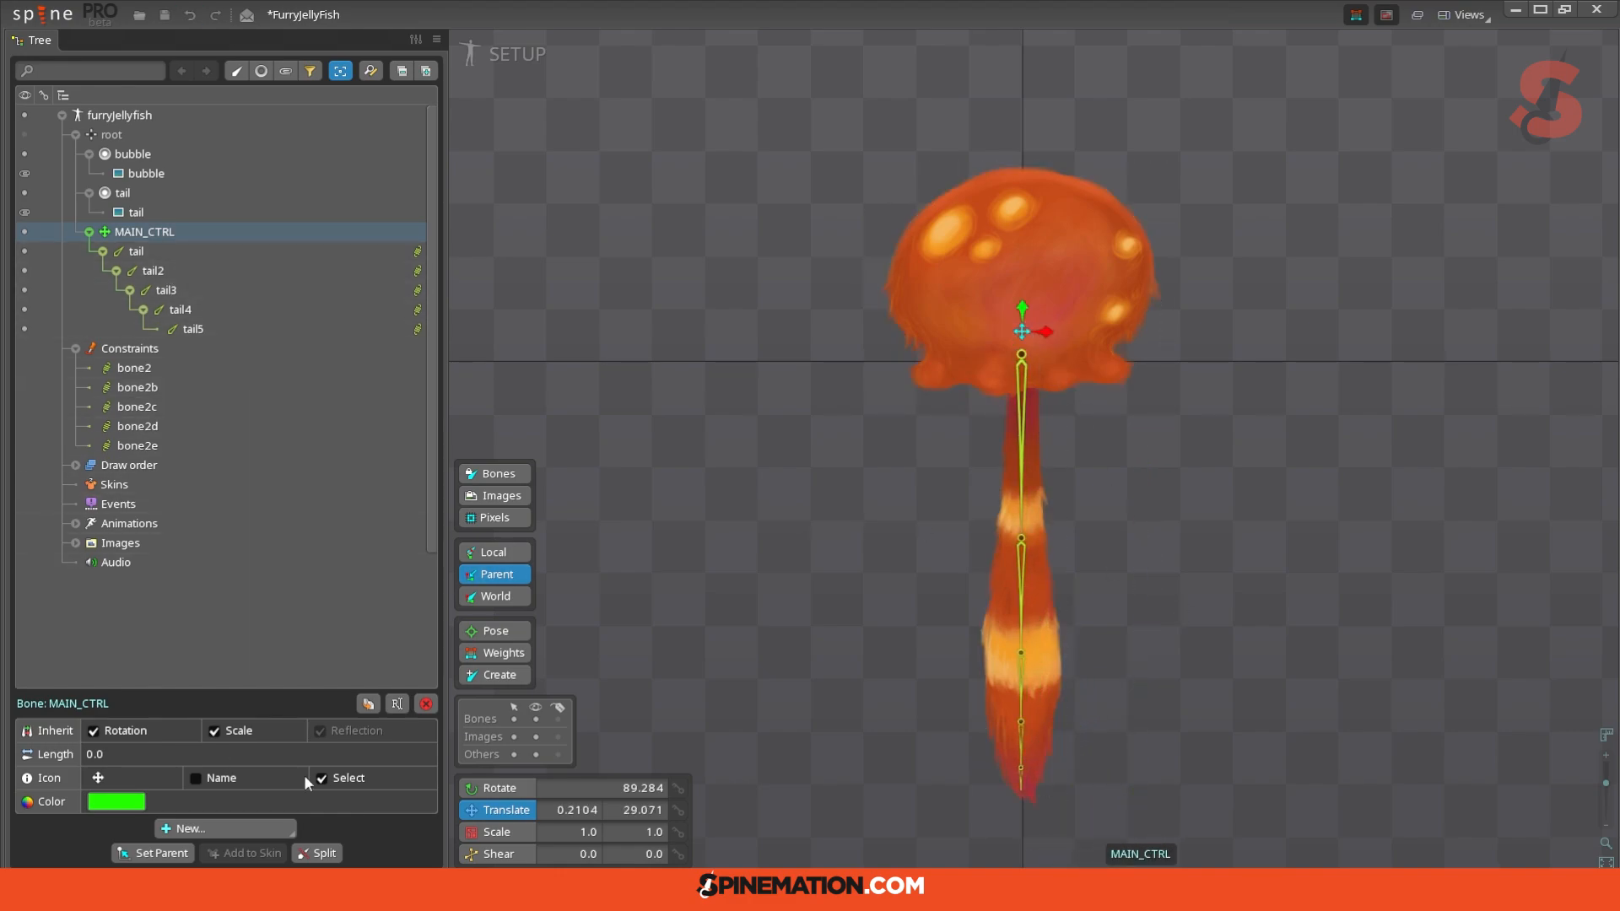
Step: Try the Mix setting on the first tail bone's physics constraint, leaving it at 100
{"action": "left_click", "coordinate": [1018, 428]}
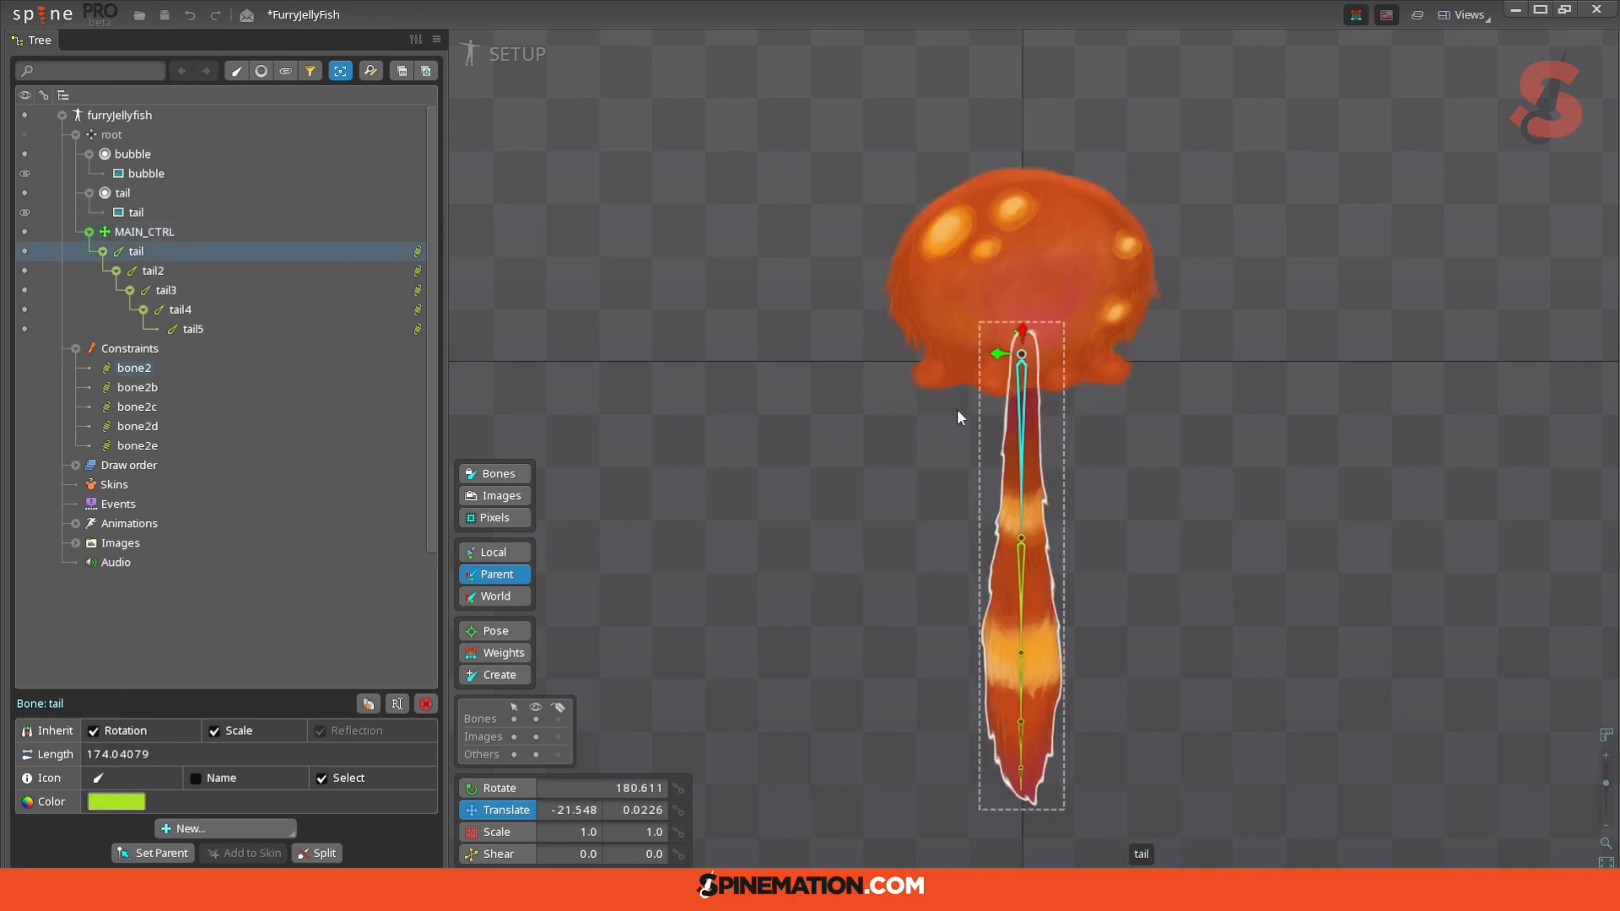
{"action": "left_click", "coordinate": [416, 252]}
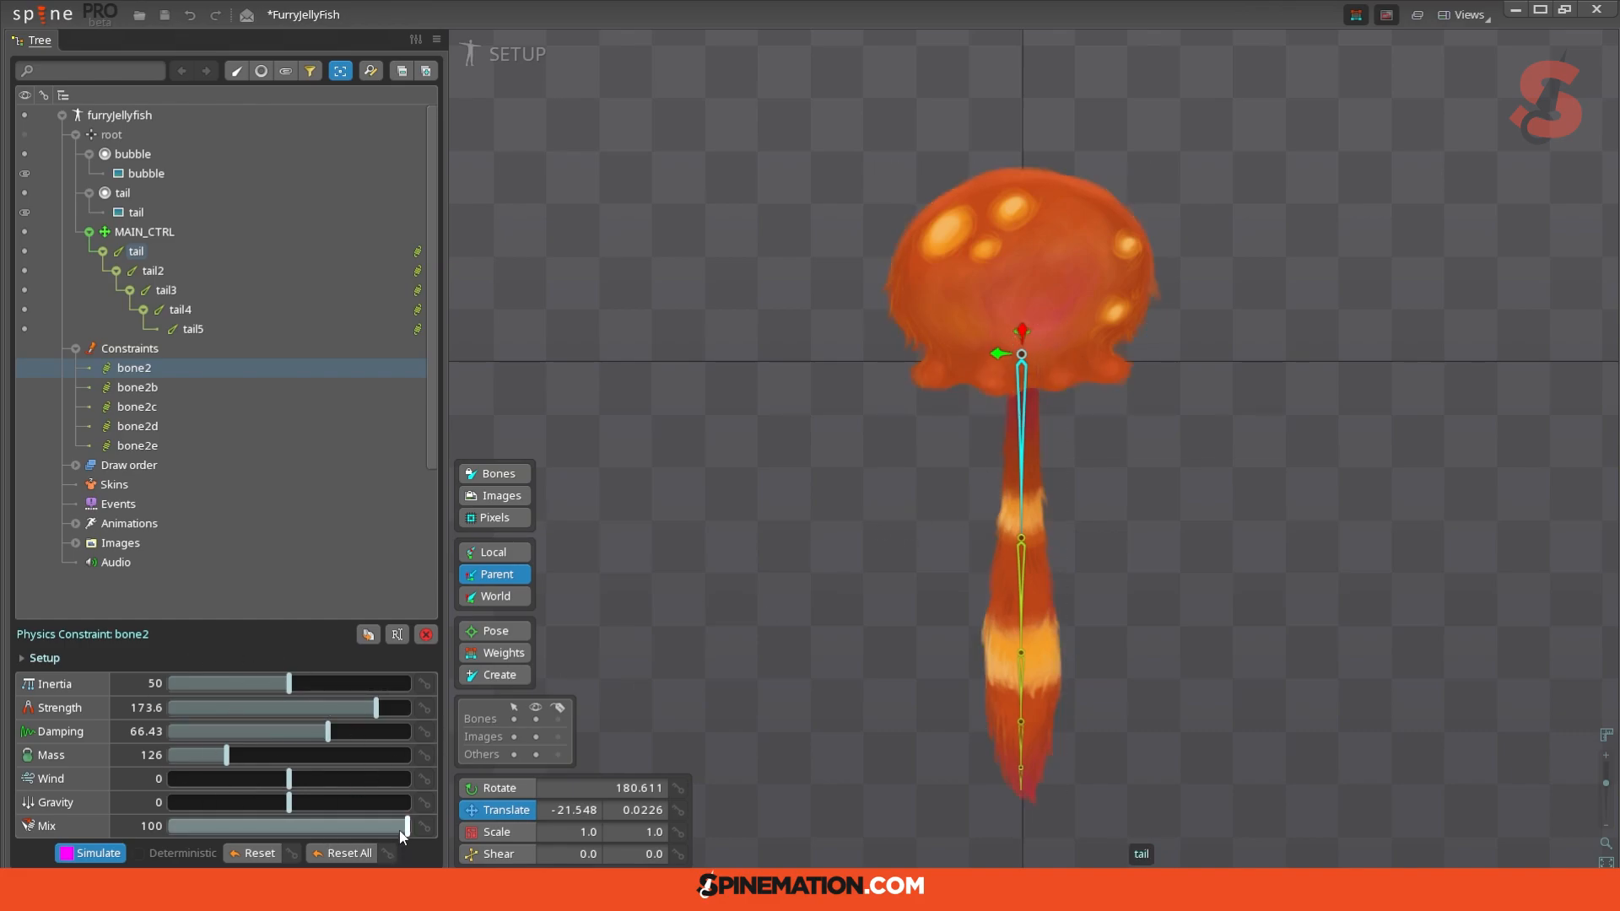
{"action": "left_click_drag", "start_coordinate": [407, 827], "coordinate": [438, 837]}
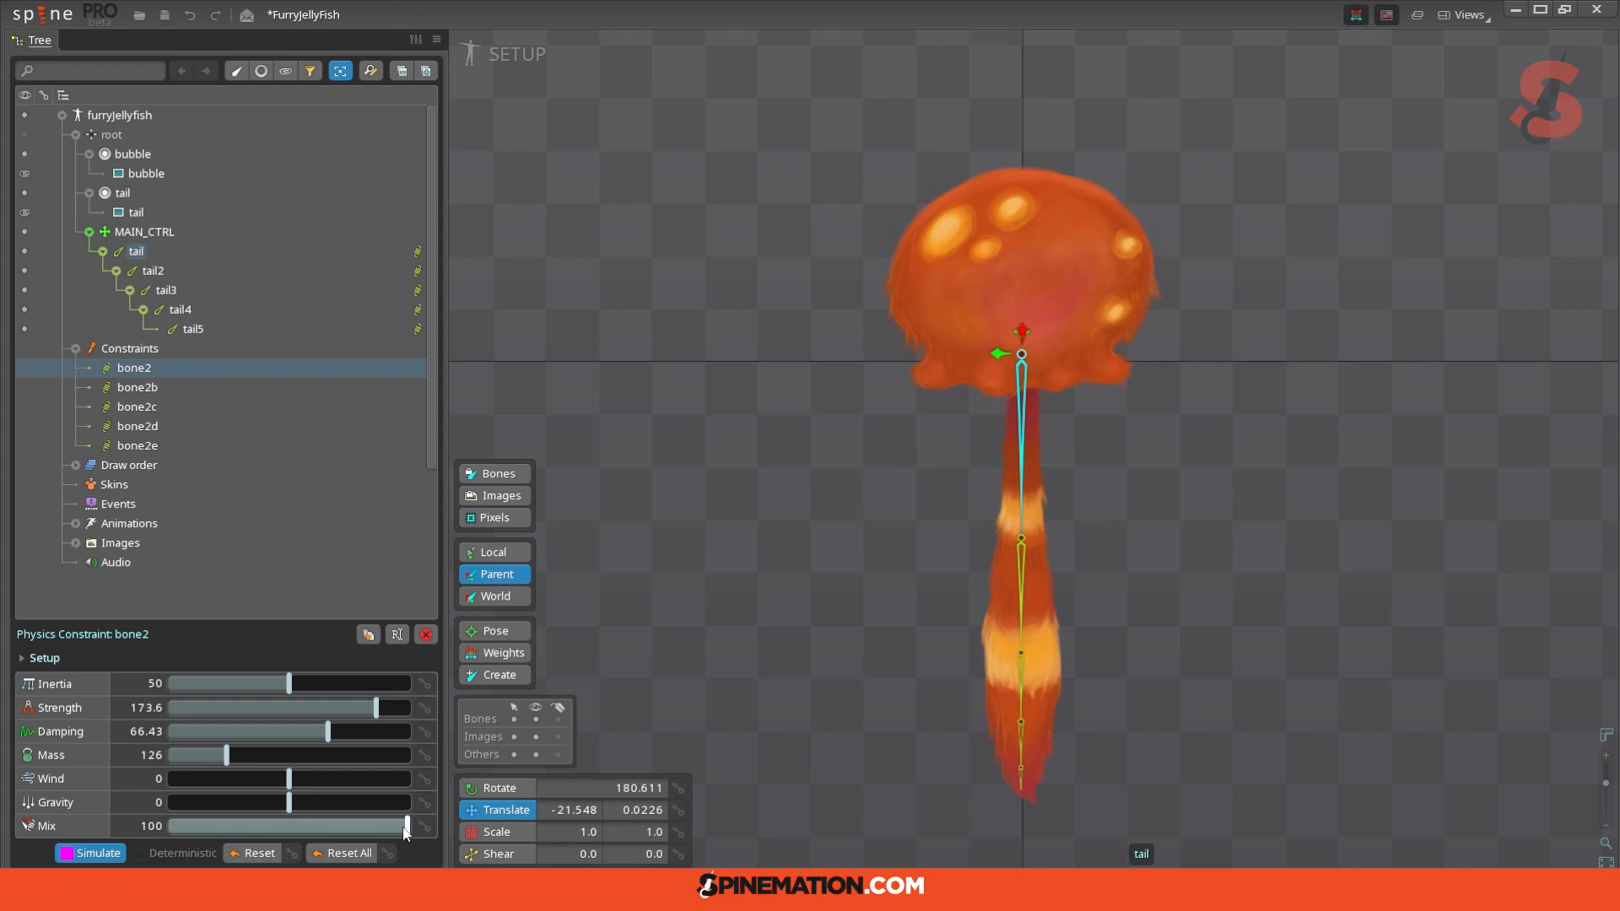
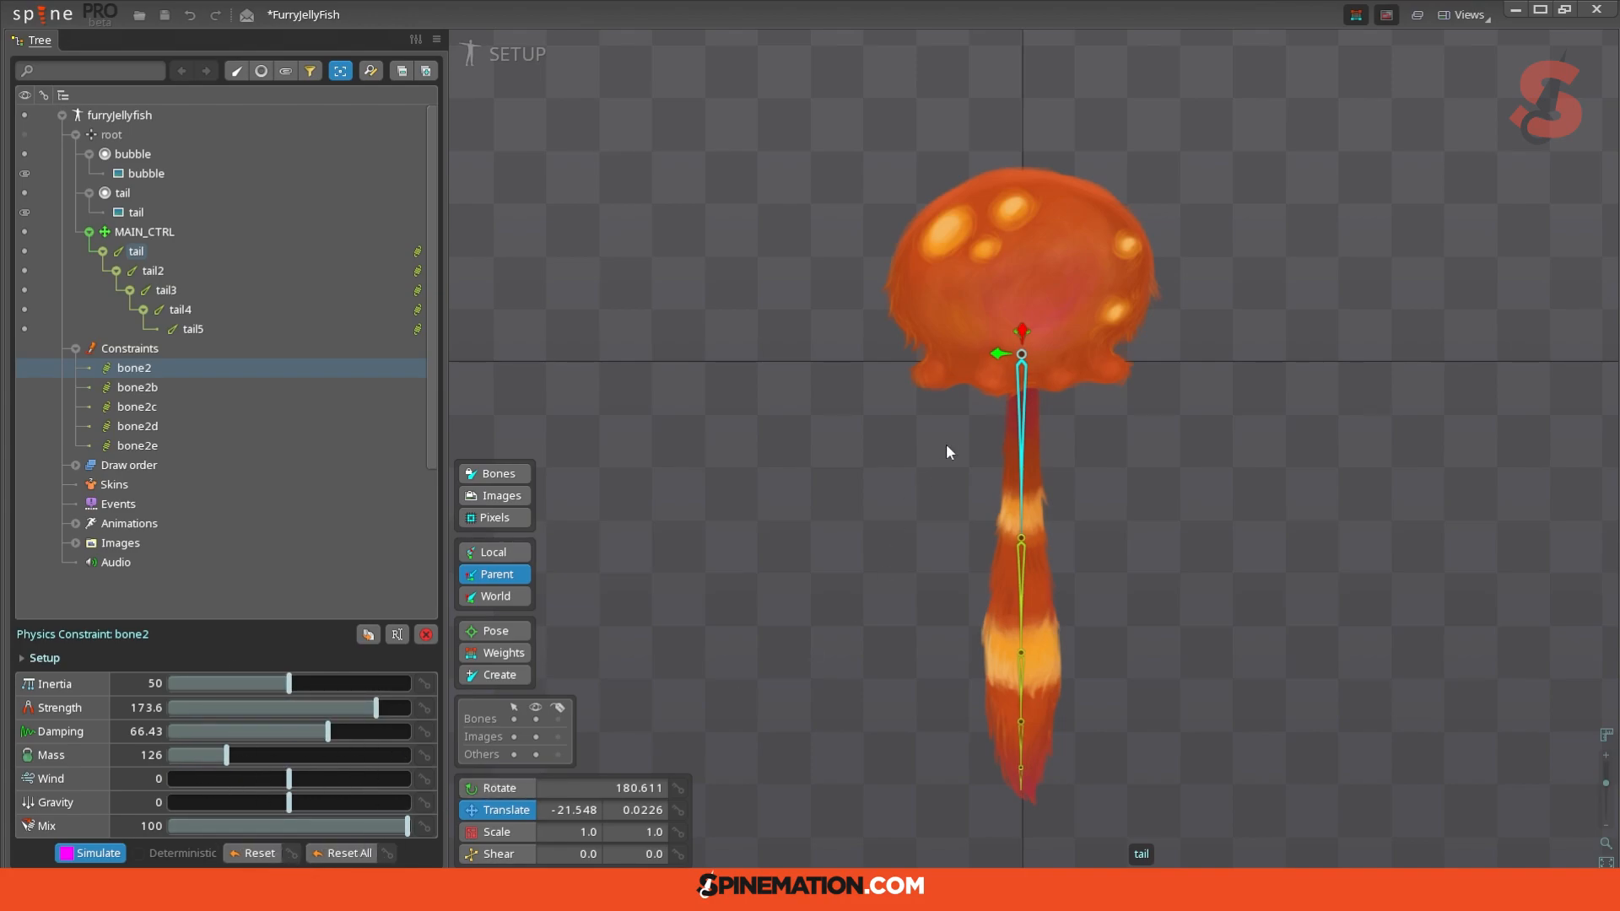
Step: Move MAIN_CTRL to the left of the jellyfish to swing the tail bones, and undo the move
{"action": "left_click", "coordinate": [1022, 590]}
{"action": "left_click", "coordinate": [1021, 331]}
{"action": "left_click_drag", "start_coordinate": [1021, 332], "coordinate": [794, 352]}
{"action": "key", "text": "ctrl+z"}
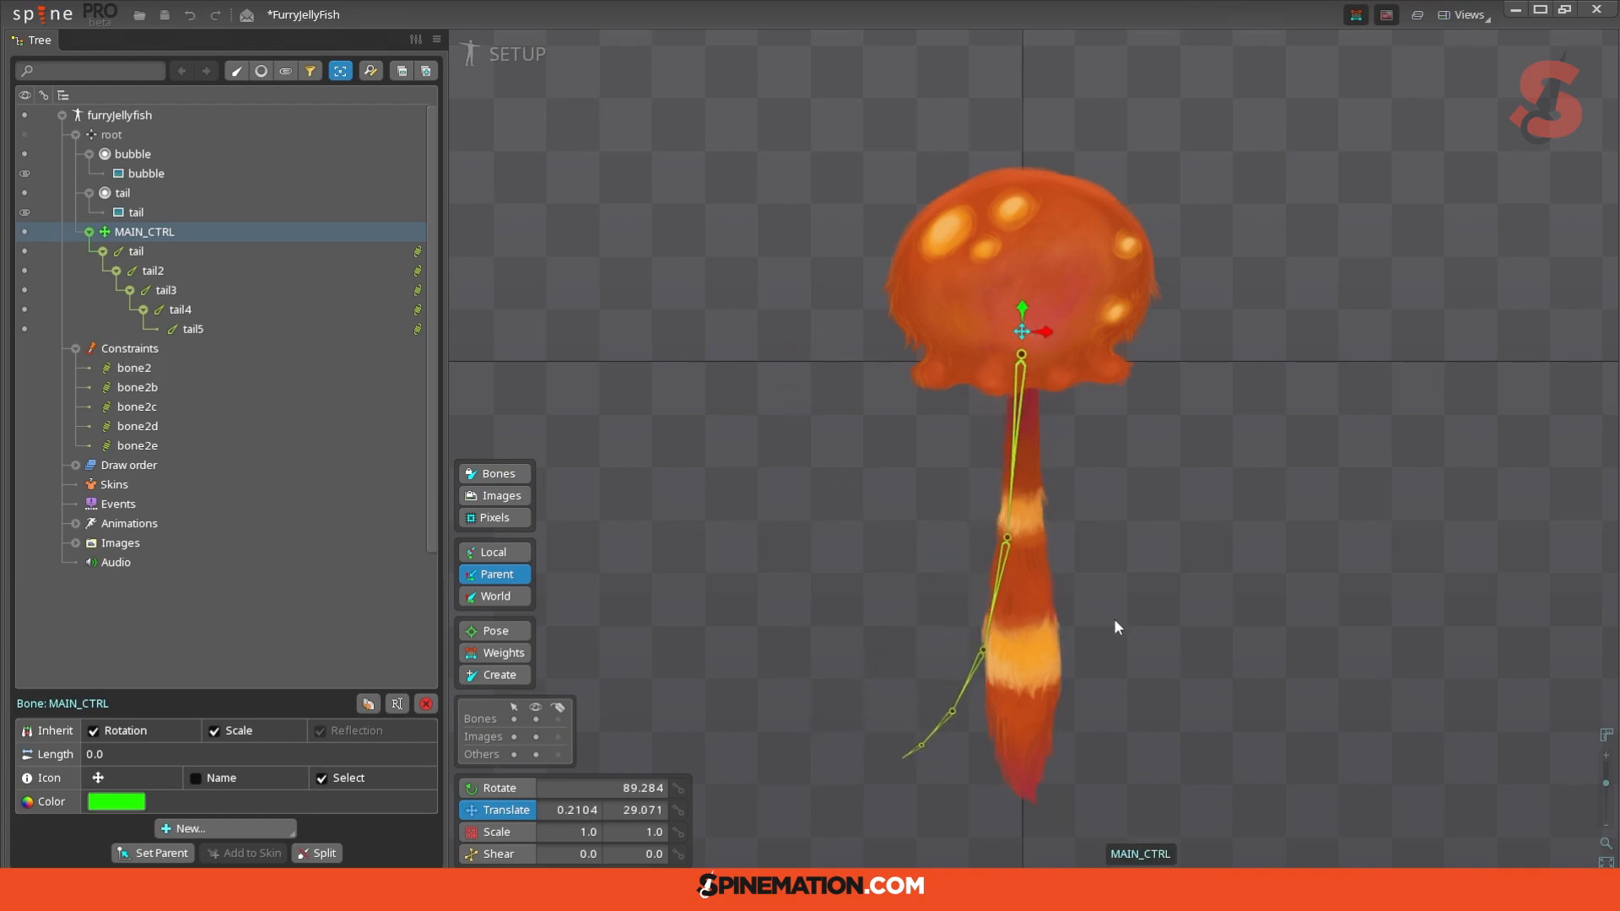
Step: Convert the tail image to a mesh and start tracing its outline in mesh editing
{"action": "left_click", "coordinate": [1054, 690]}
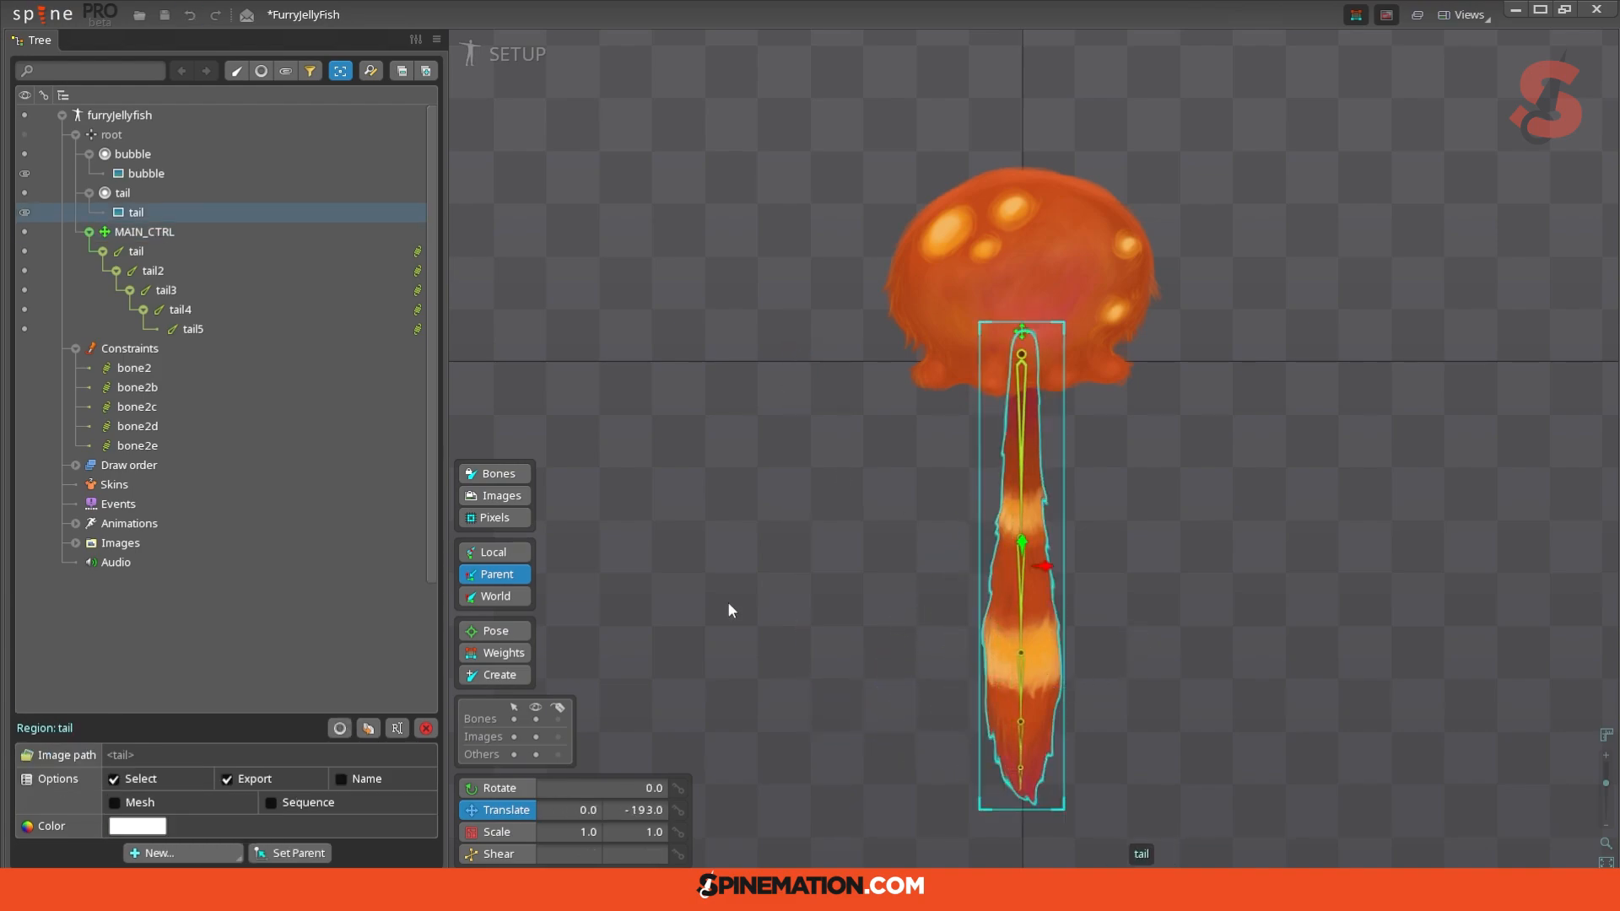
{"action": "left_click", "coordinate": [127, 807]}
{"action": "left_click", "coordinate": [160, 828]}
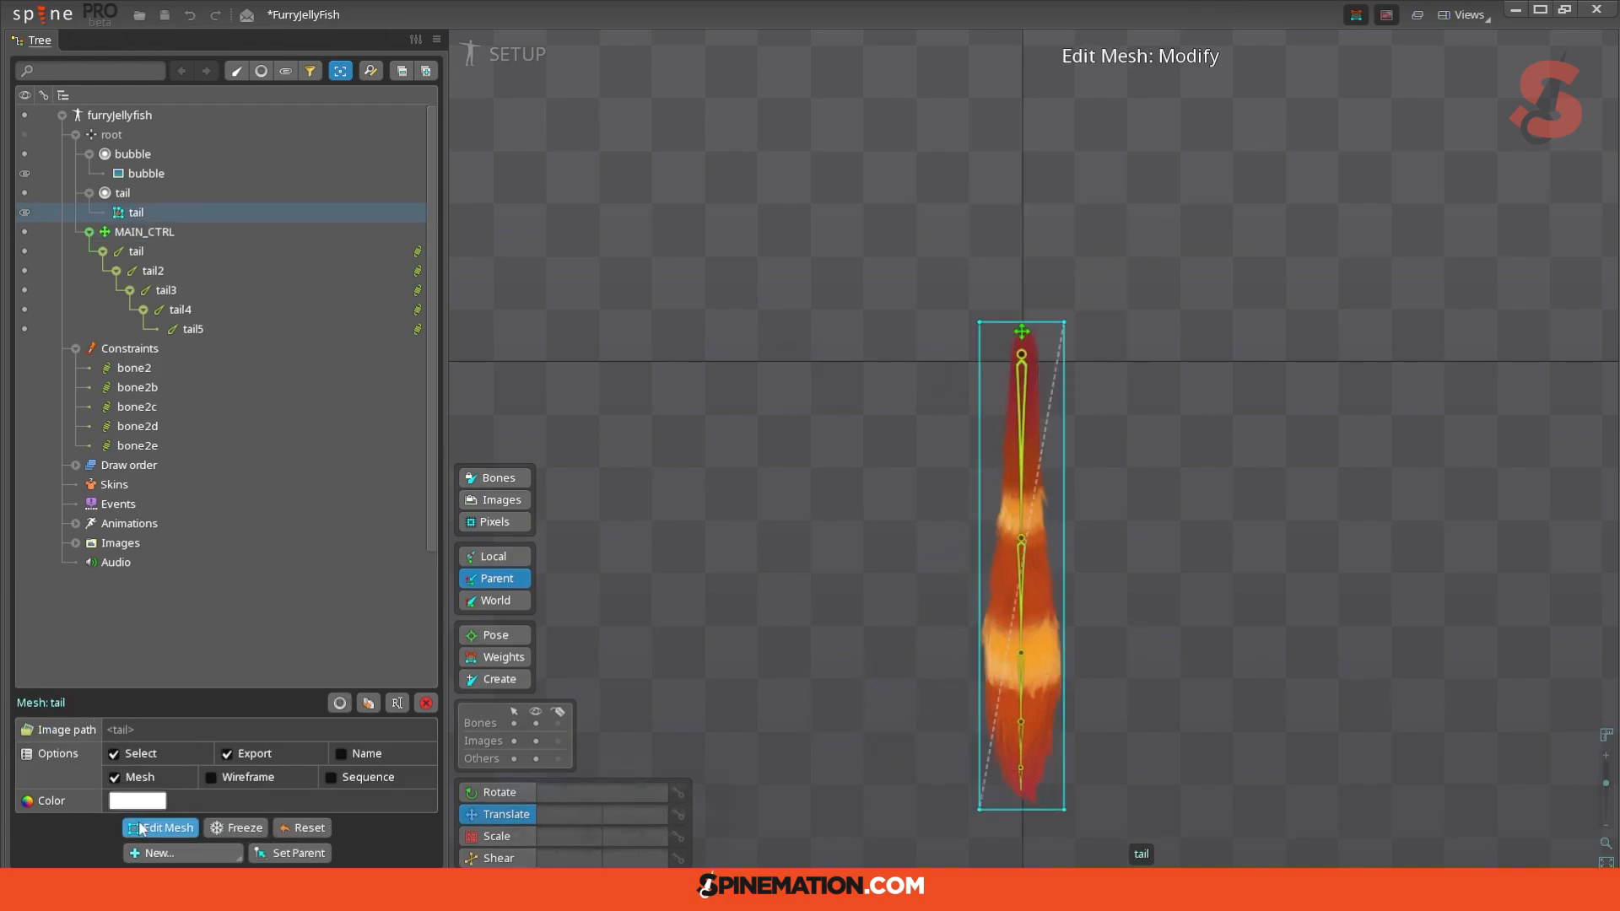
{"action": "left_click", "coordinate": [714, 815]}
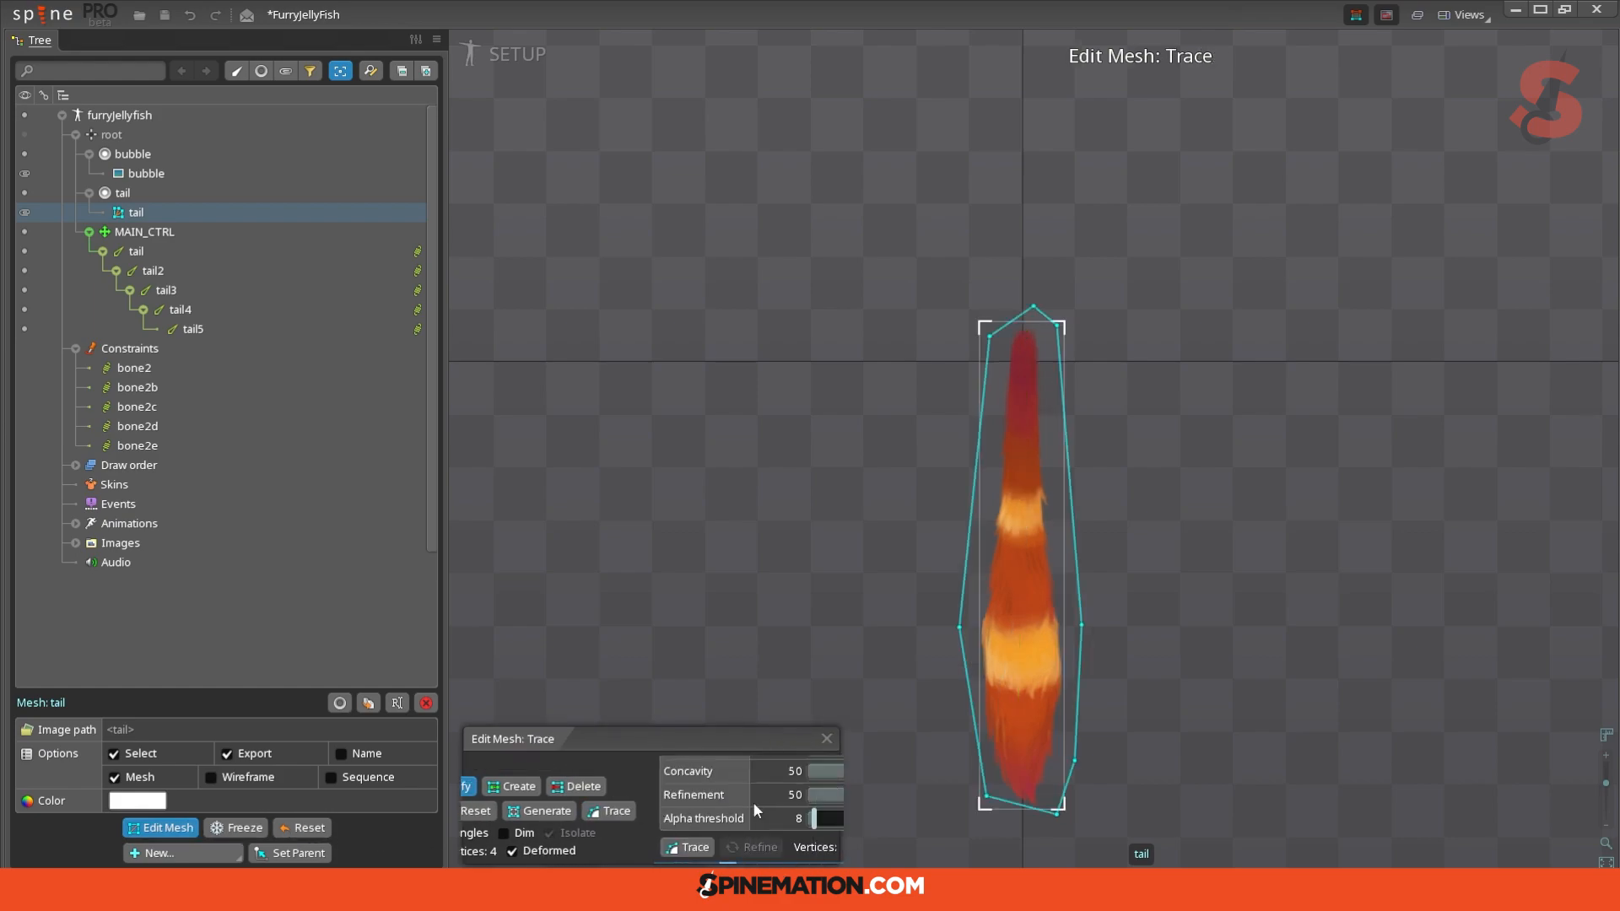
Step: Trace the tail mesh outline with Detail 30 and Padding 1.4, and accept the traced result
{"action": "left_click", "coordinate": [705, 748]}
{"action": "left_click_drag", "start_coordinate": [704, 748], "coordinate": [724, 747]}
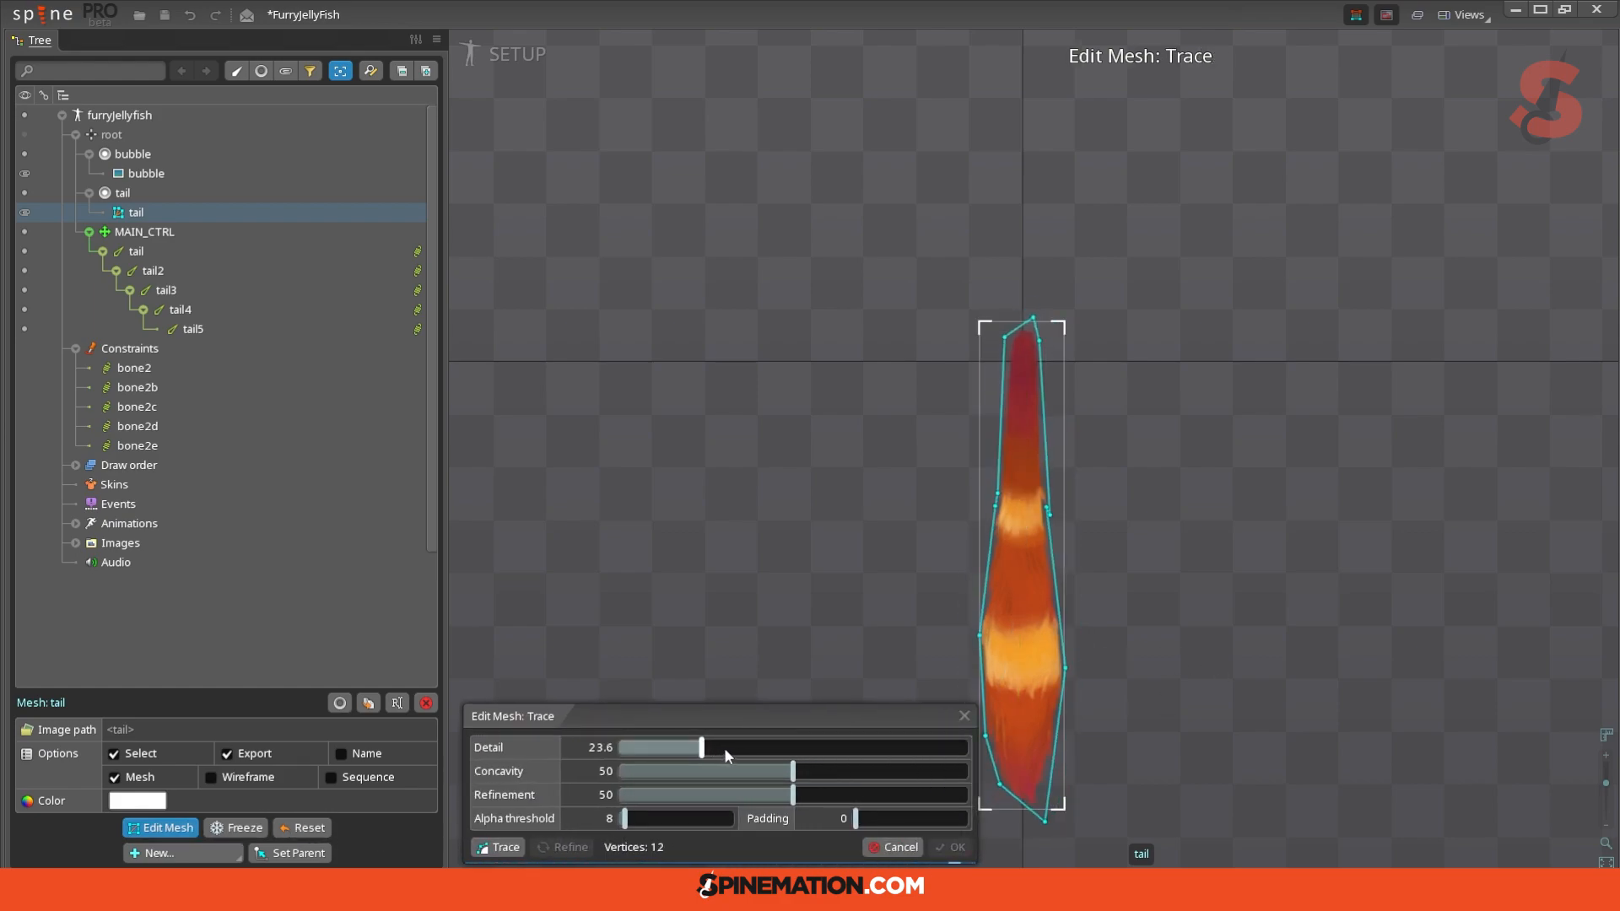
{"action": "left_click_drag", "start_coordinate": [894, 817], "coordinate": [931, 815]}
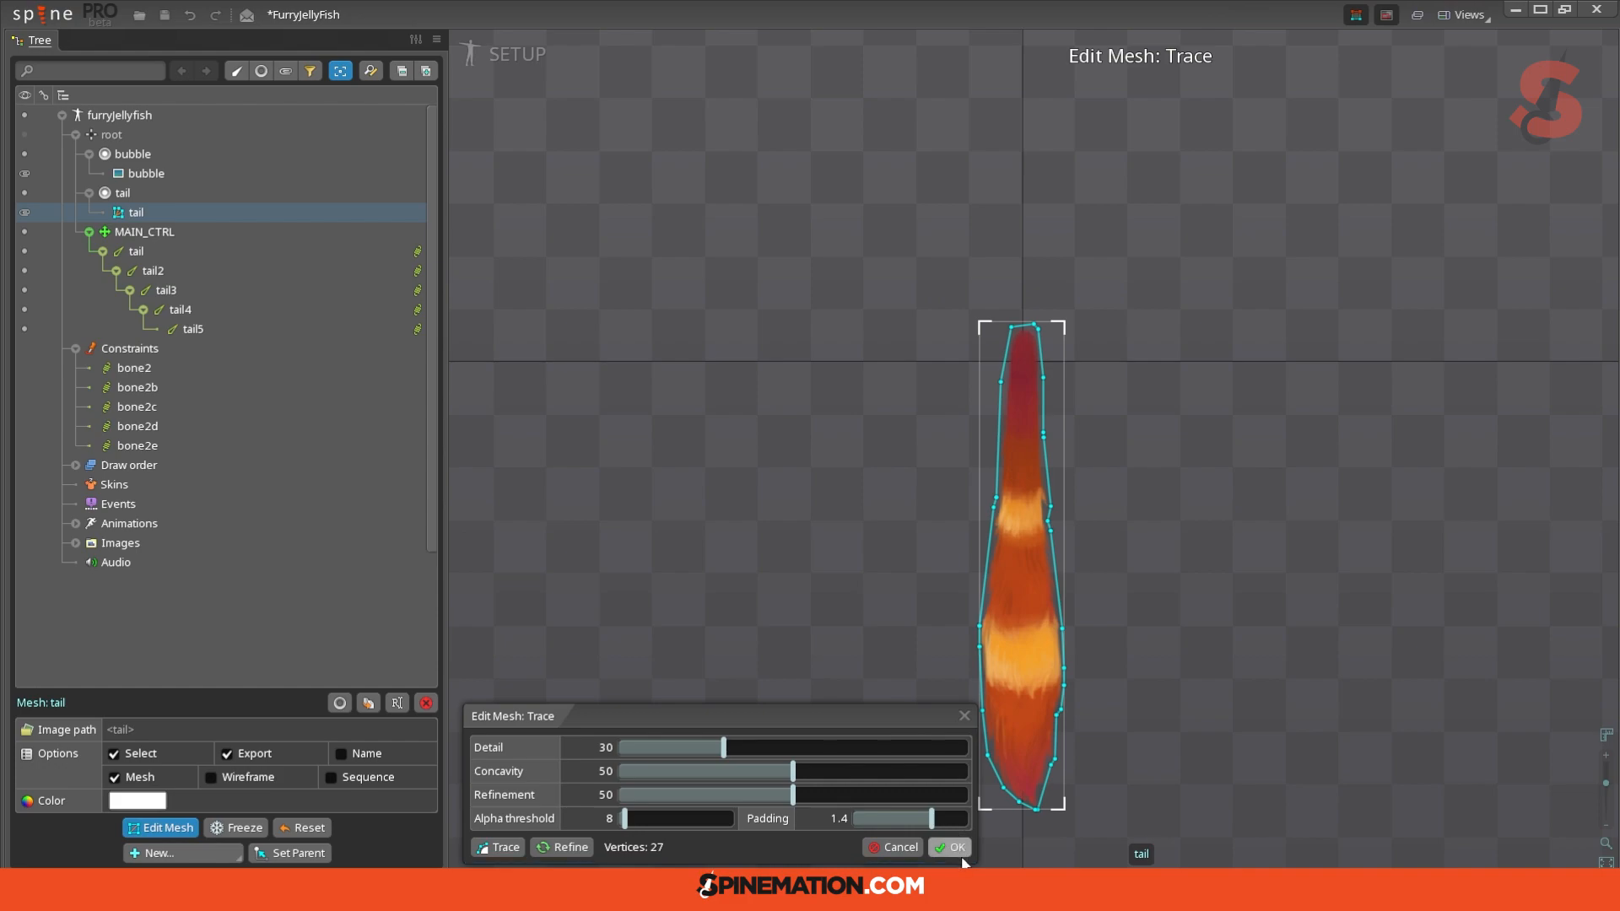
{"action": "left_click", "coordinate": [956, 847]}
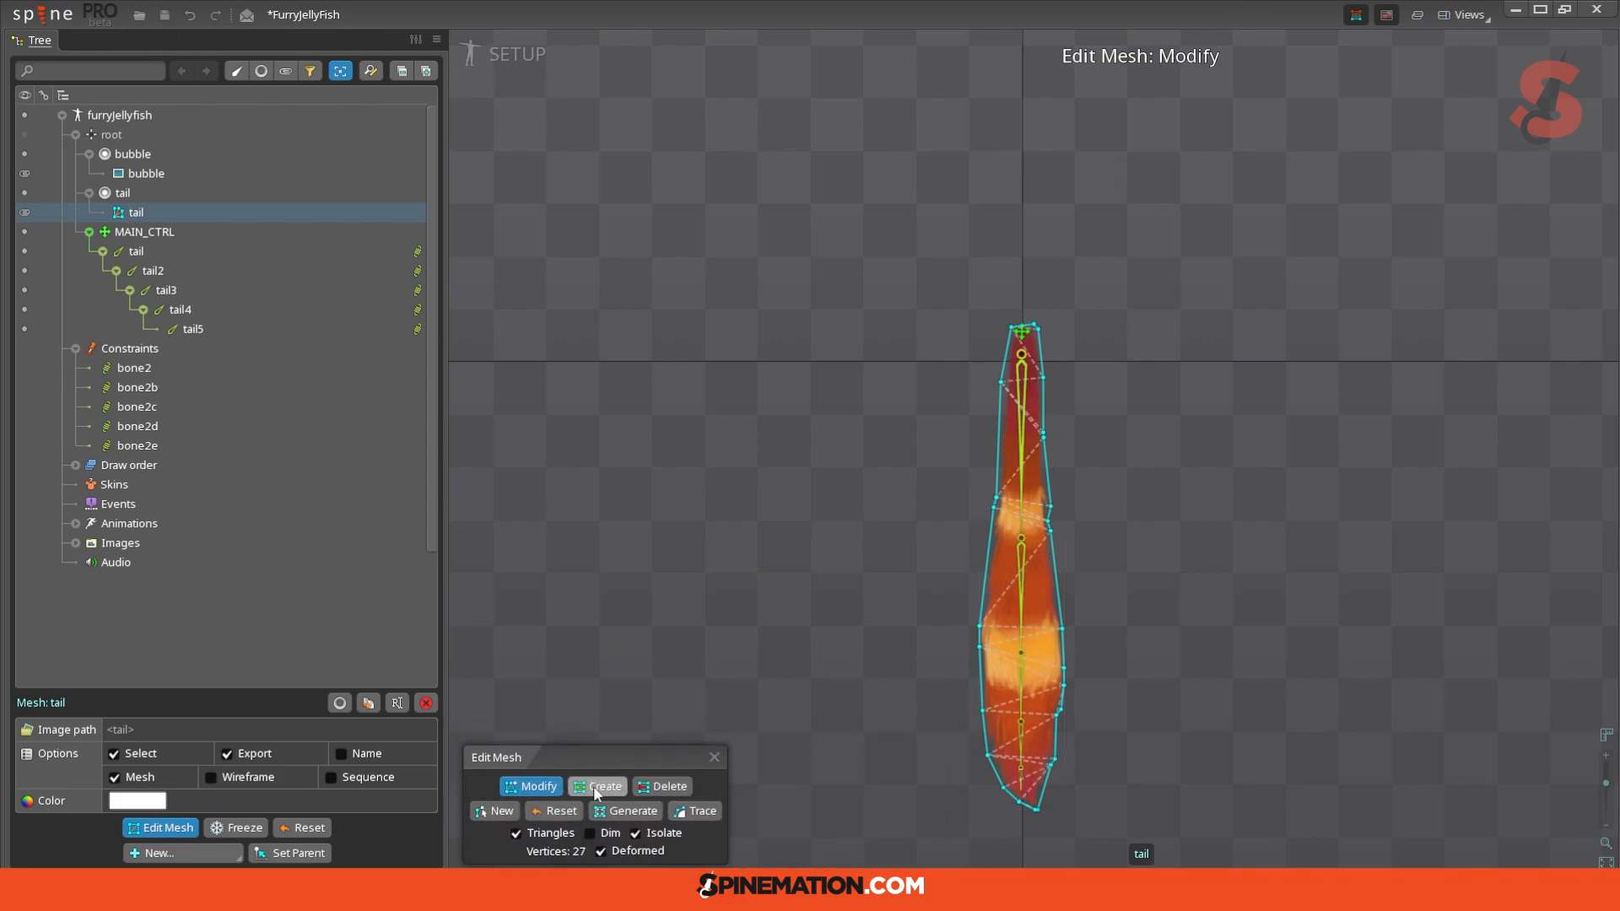
Step: Reposition the outline vertices along the tail's upper half so the left and right edges form matching pairs
{"action": "left_click_drag", "start_coordinate": [996, 497], "coordinate": [1047, 492]}
{"action": "scroll", "coordinate": [1044, 429], "scroll_direction": "up", "scroll_amount": 2}
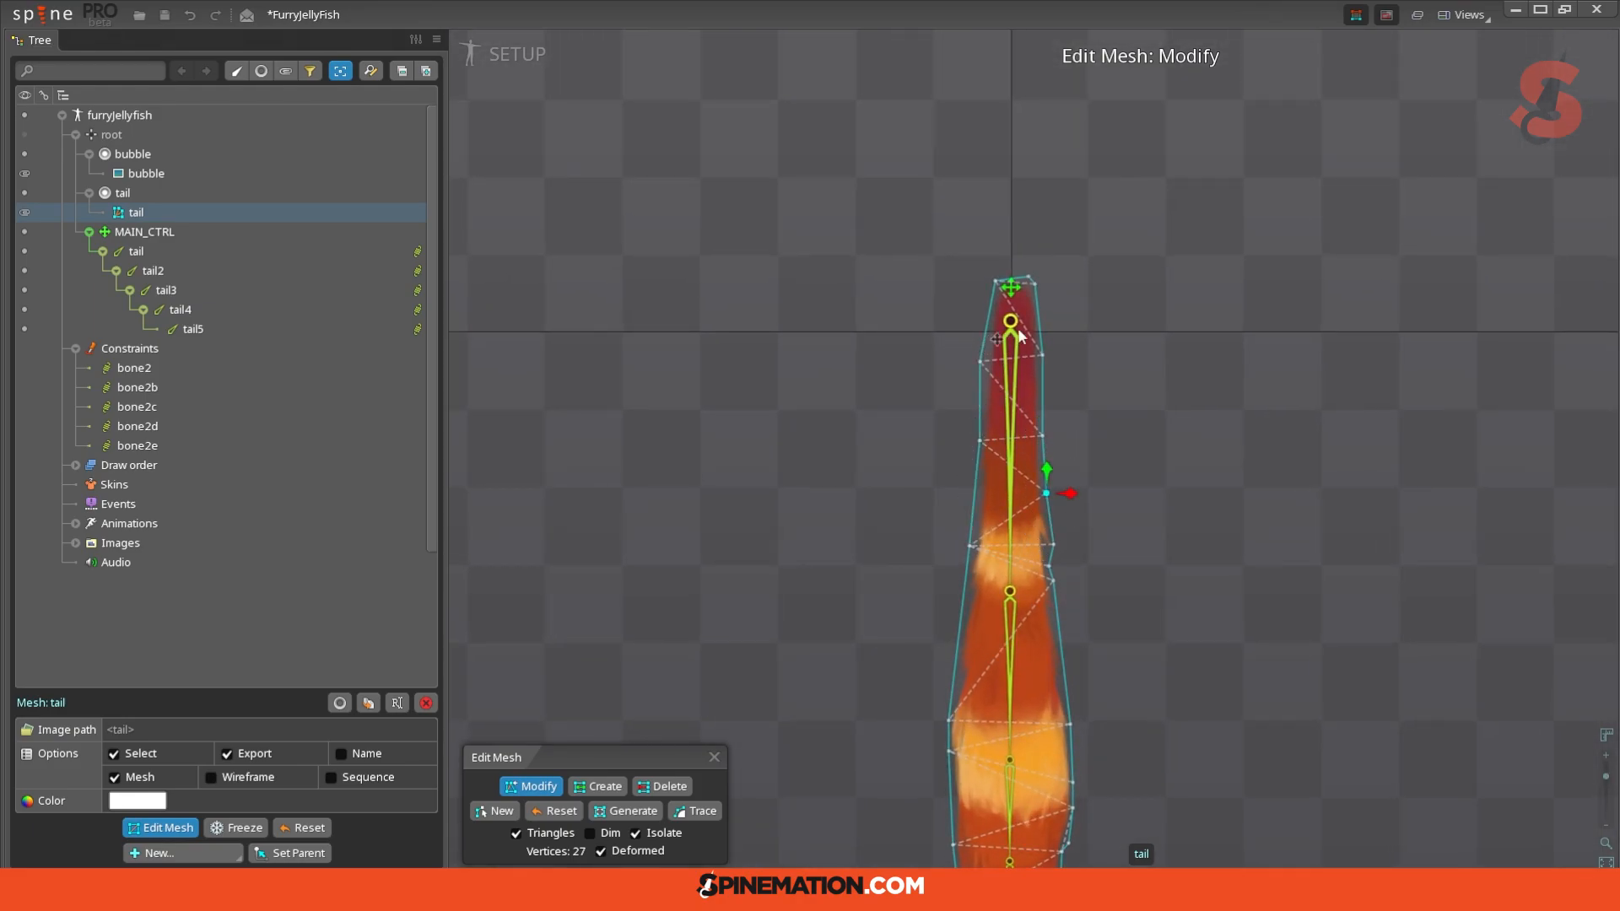
{"action": "left_click_drag", "start_coordinate": [1036, 285], "coordinate": [993, 285]}
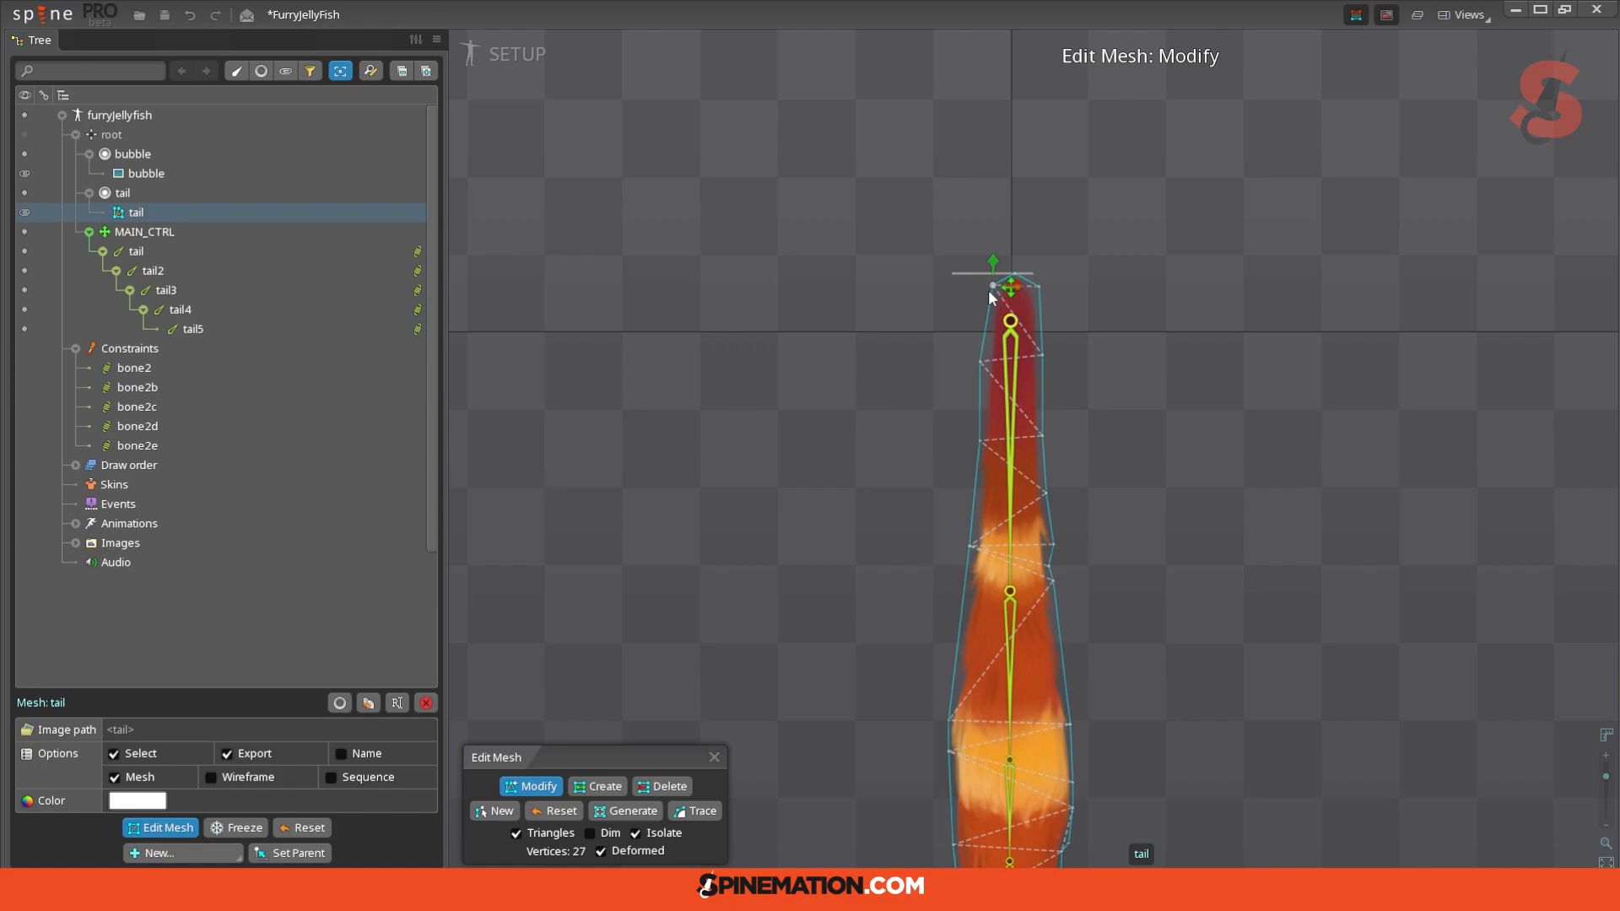
{"action": "left_click_drag", "start_coordinate": [1039, 363], "coordinate": [1040, 370]}
{"action": "left_click_drag", "start_coordinate": [977, 441], "coordinate": [980, 433]}
{"action": "left_click_drag", "start_coordinate": [966, 550], "coordinate": [975, 495]}
{"action": "left_click_drag", "start_coordinate": [1055, 580], "coordinate": [1064, 647]}
{"action": "left_click_drag", "start_coordinate": [1049, 571], "coordinate": [1056, 595]}
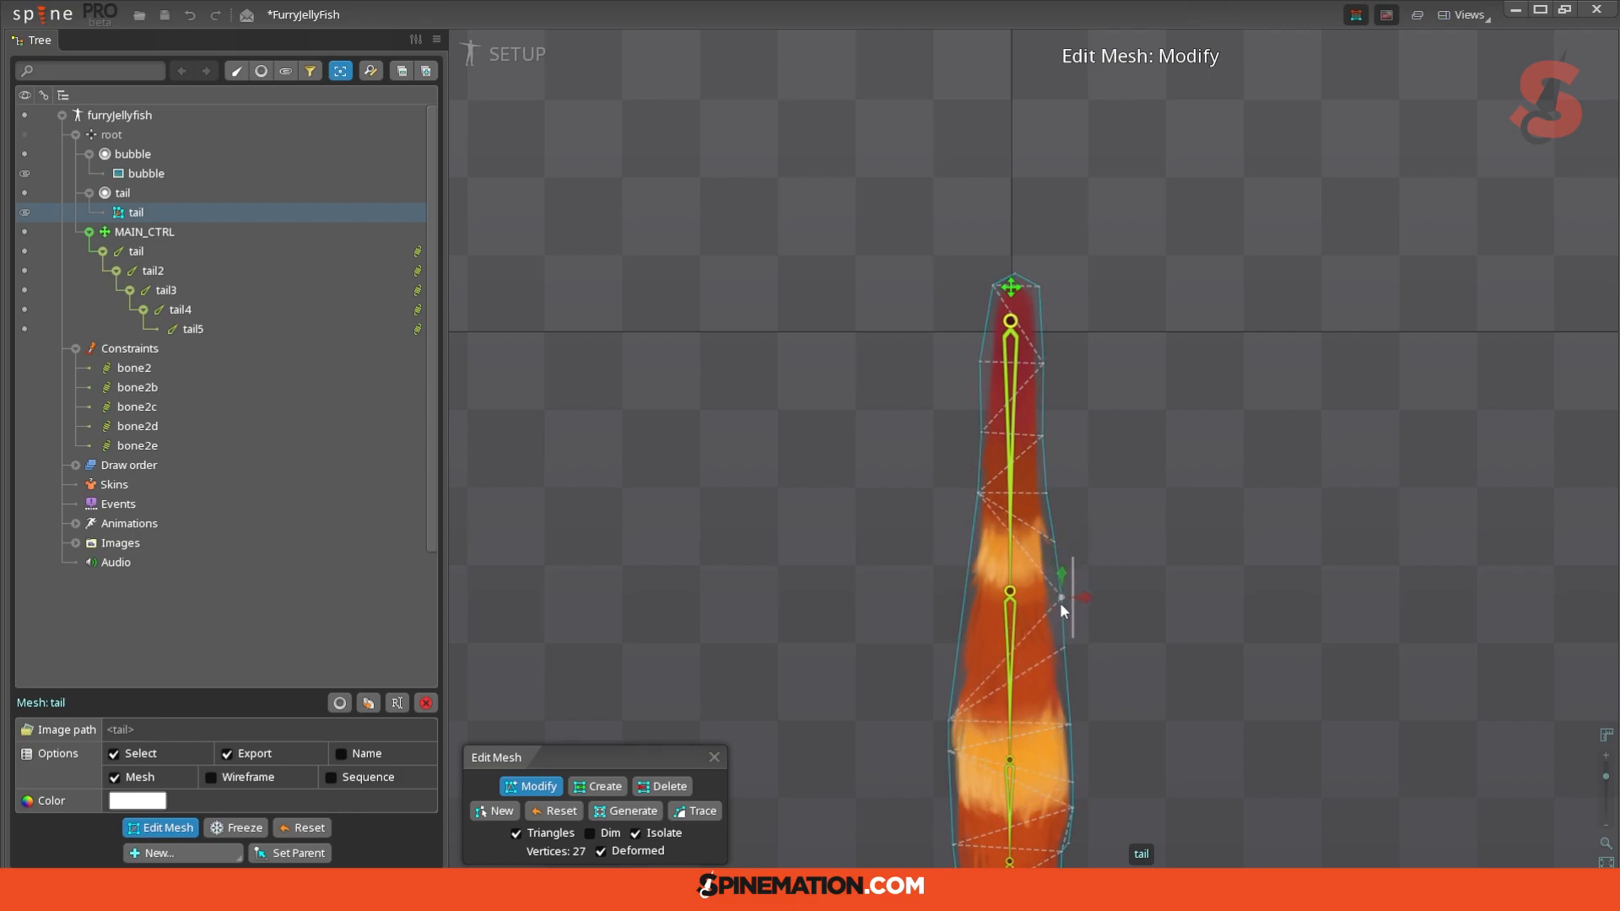
Step: Add three vertices on the tail's left edge and one on its right edge between the two yellow bands
{"action": "left_click", "coordinate": [609, 786]}
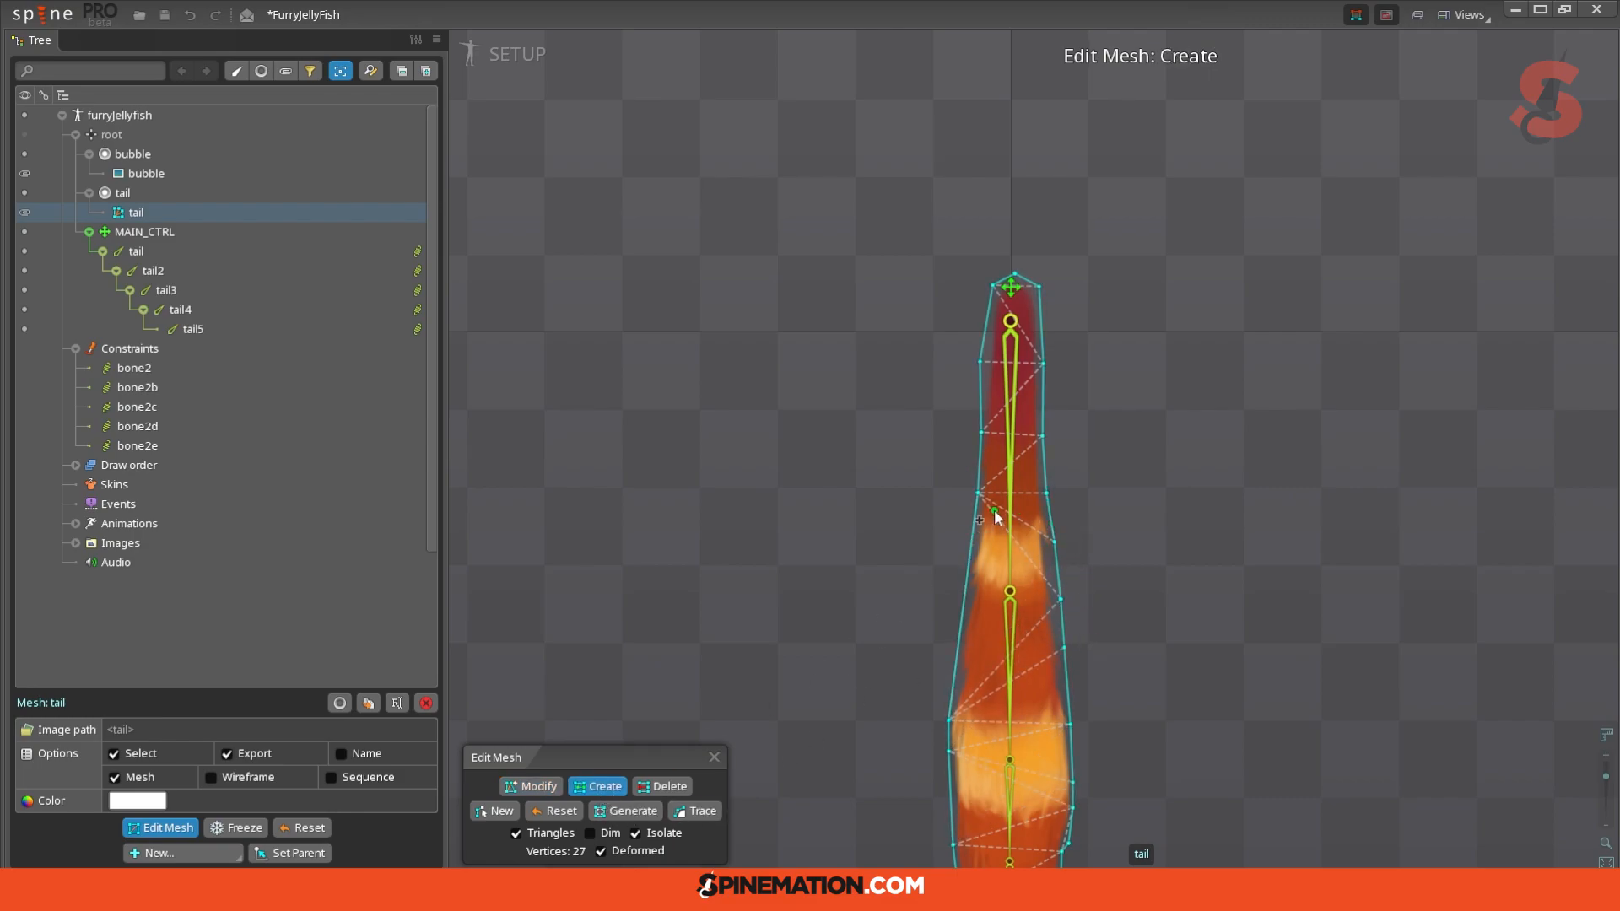
{"action": "left_click", "coordinate": [977, 535]}
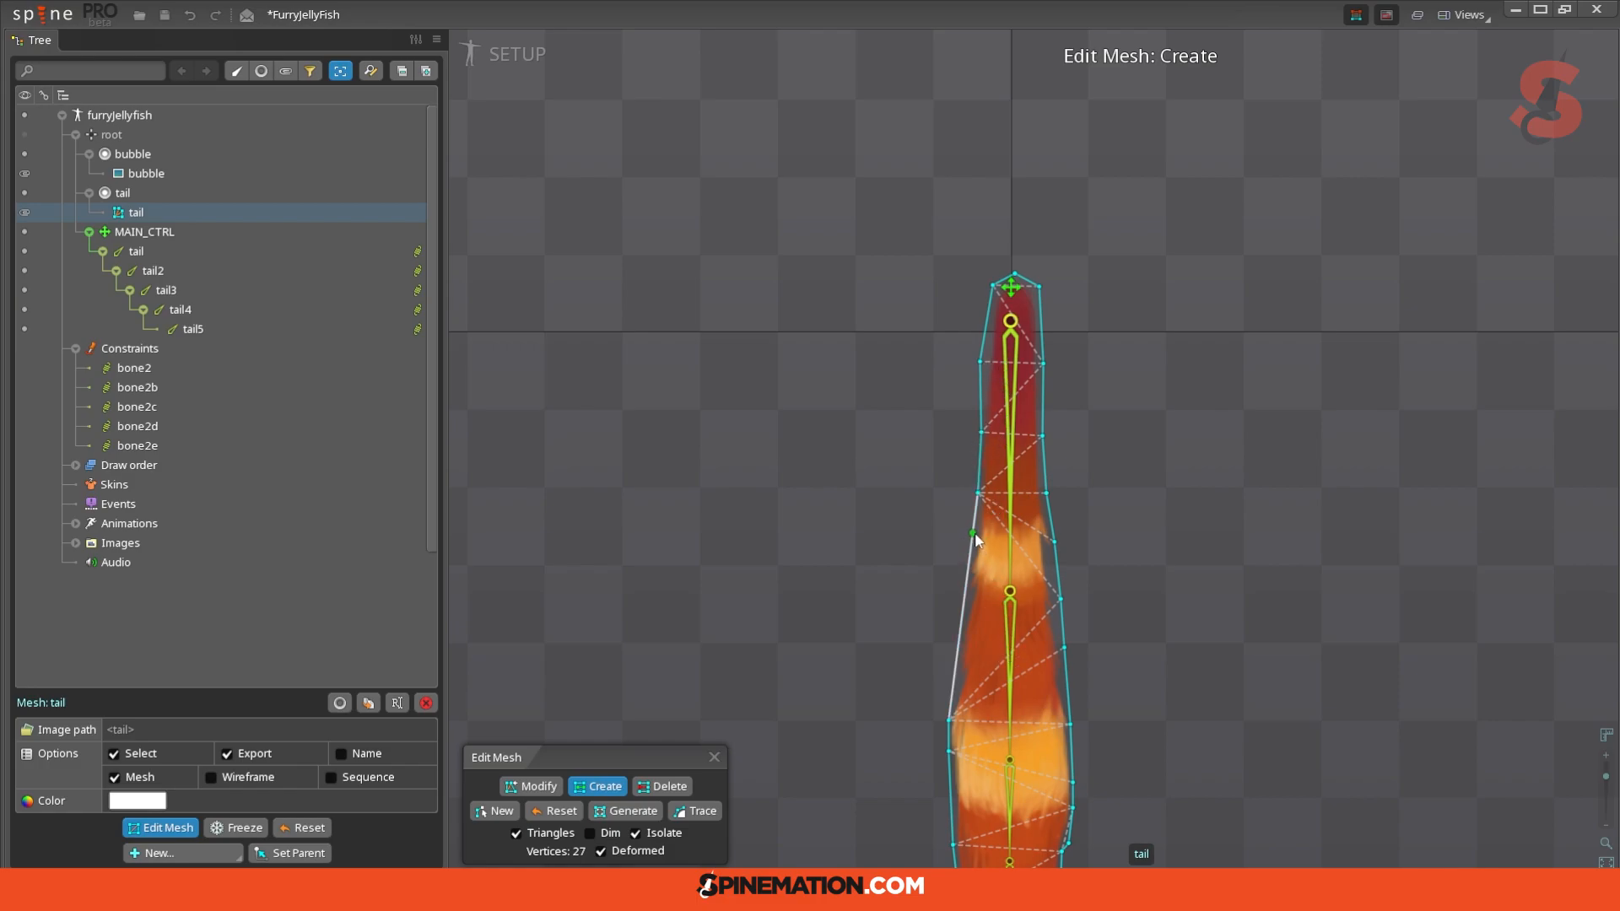
{"action": "left_click", "coordinate": [967, 595]}
{"action": "left_click", "coordinate": [953, 647]}
{"action": "left_click", "coordinate": [1069, 695]}
Step: Shift the outline vertices around the top of the lower yellow band to align both edges of the tail
{"action": "left_click", "coordinate": [531, 786]}
{"action": "left_click", "coordinate": [953, 718]}
{"action": "left_click_drag", "start_coordinate": [959, 716], "coordinate": [962, 690]}
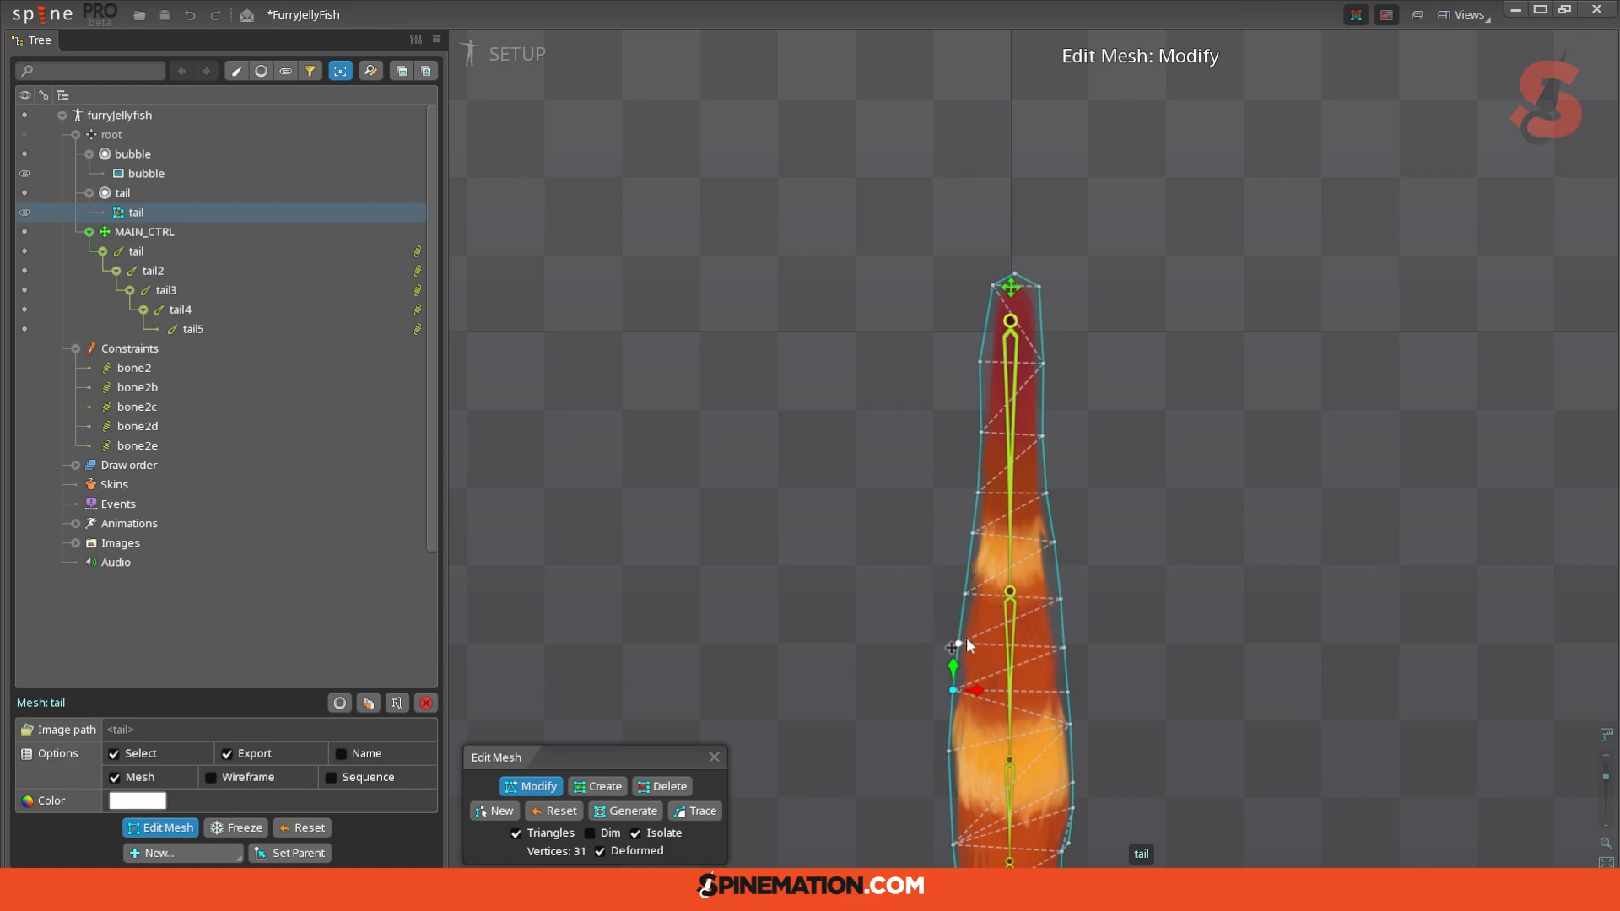
{"action": "left_click_drag", "start_coordinate": [1070, 724], "coordinate": [1073, 749]}
{"action": "left_click_drag", "start_coordinate": [948, 751], "coordinate": [948, 741]}
{"action": "left_click_drag", "start_coordinate": [1156, 738], "coordinate": [1046, 481]}
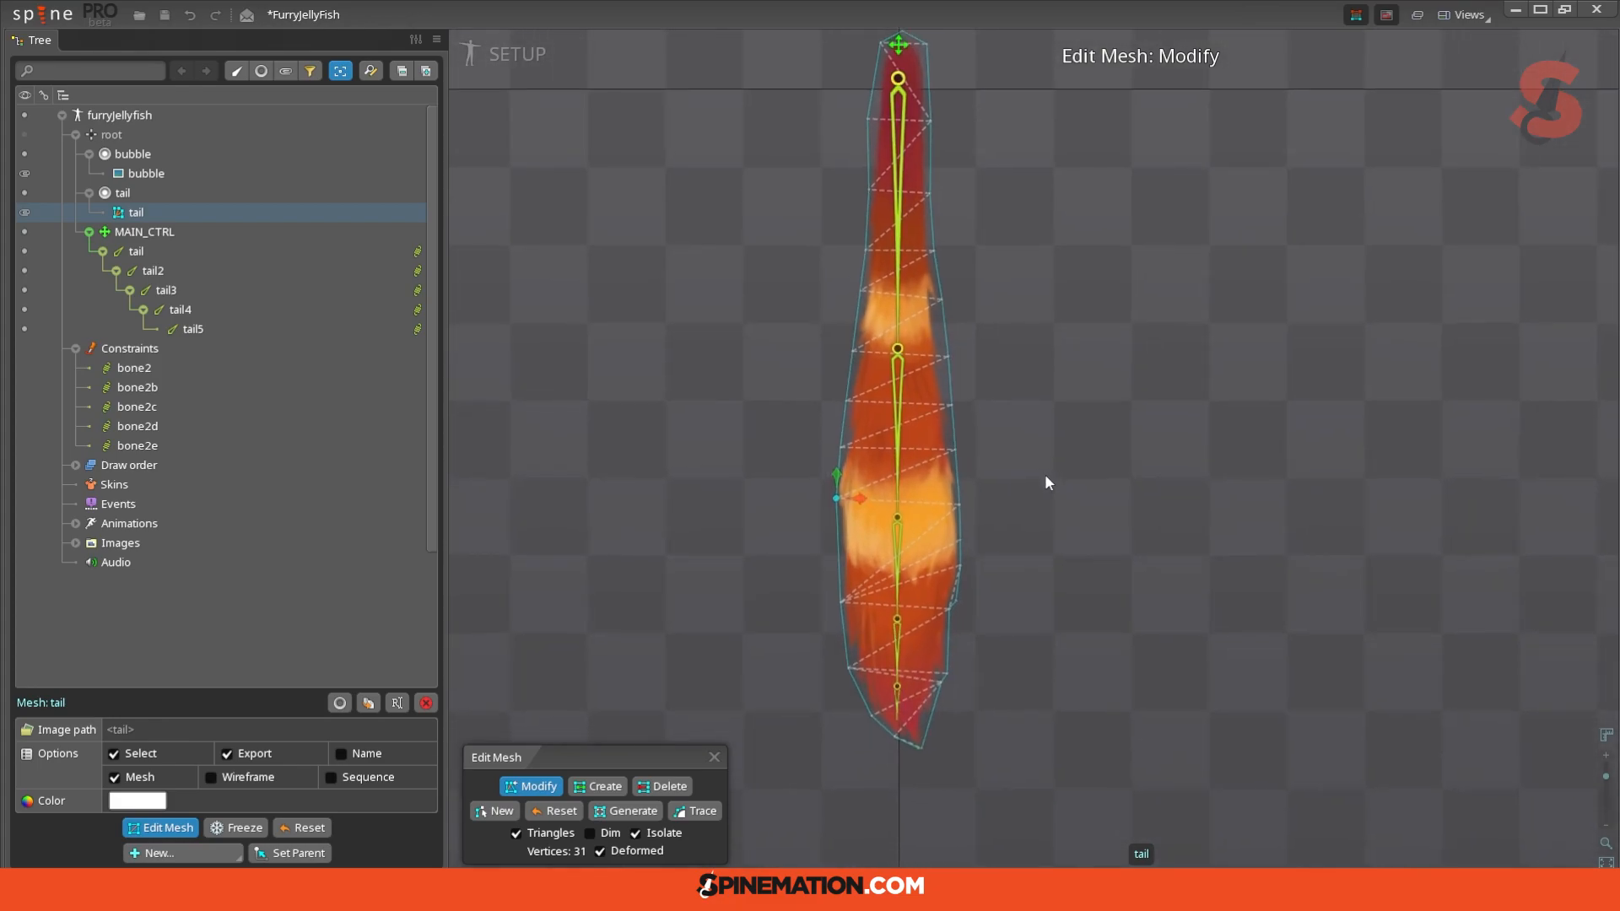
Step: Add three vertices on the left edge and one on the right edge around and below the lower yellow band
{"action": "left_click", "coordinate": [599, 787]}
{"action": "left_click", "coordinate": [840, 546]}
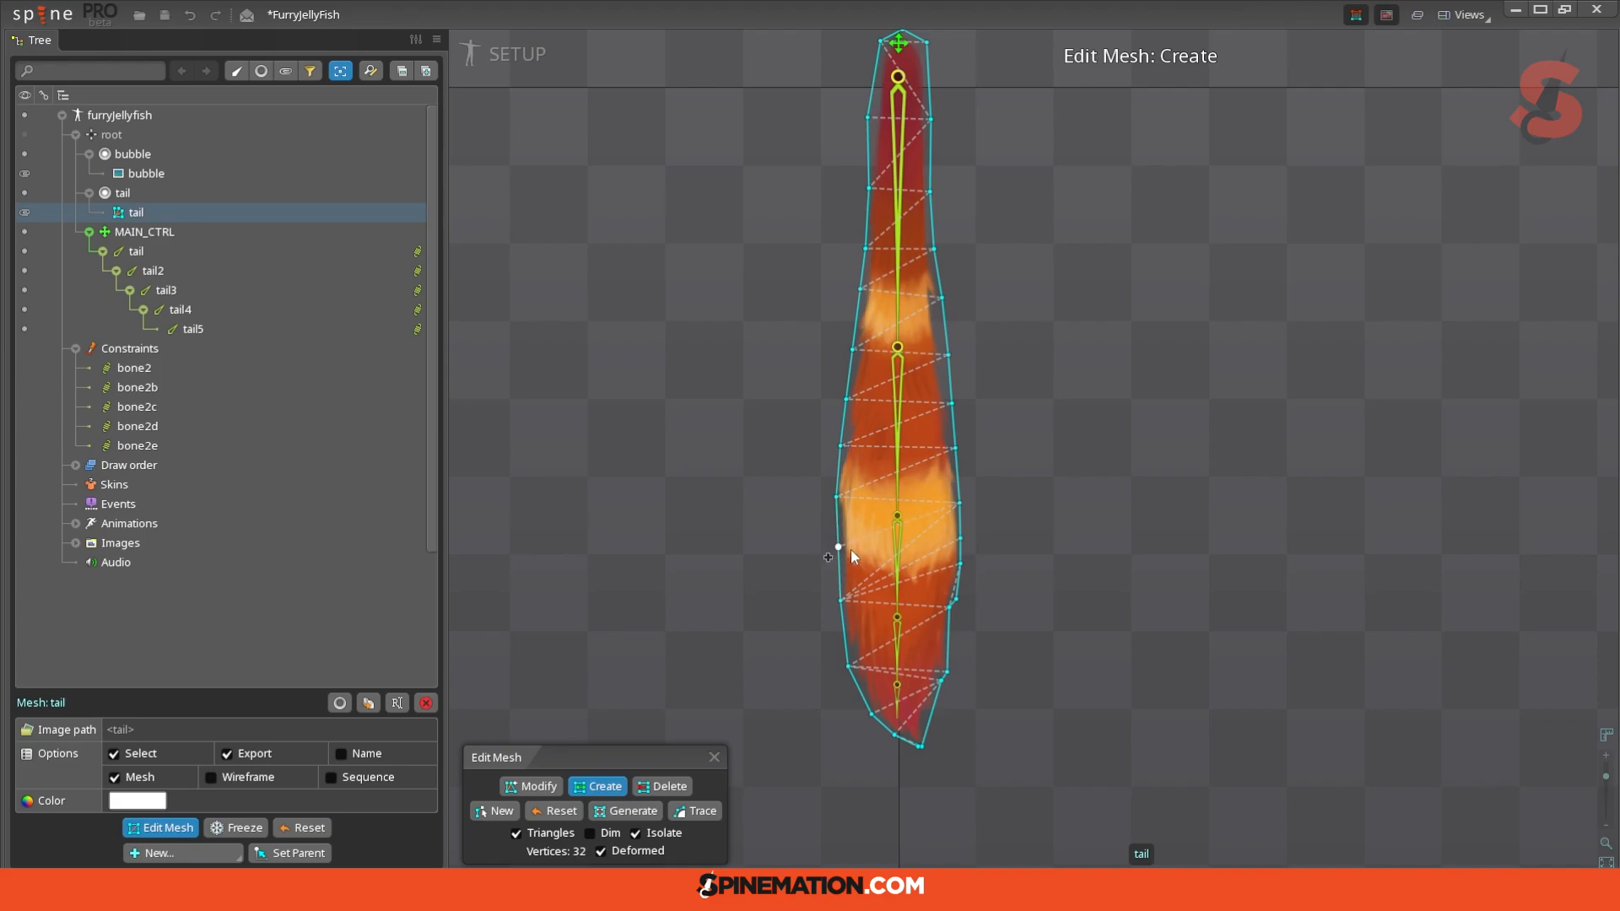
{"action": "left_click", "coordinate": [844, 633]}
{"action": "left_click", "coordinate": [949, 640]}
{"action": "left_click", "coordinate": [840, 572]}
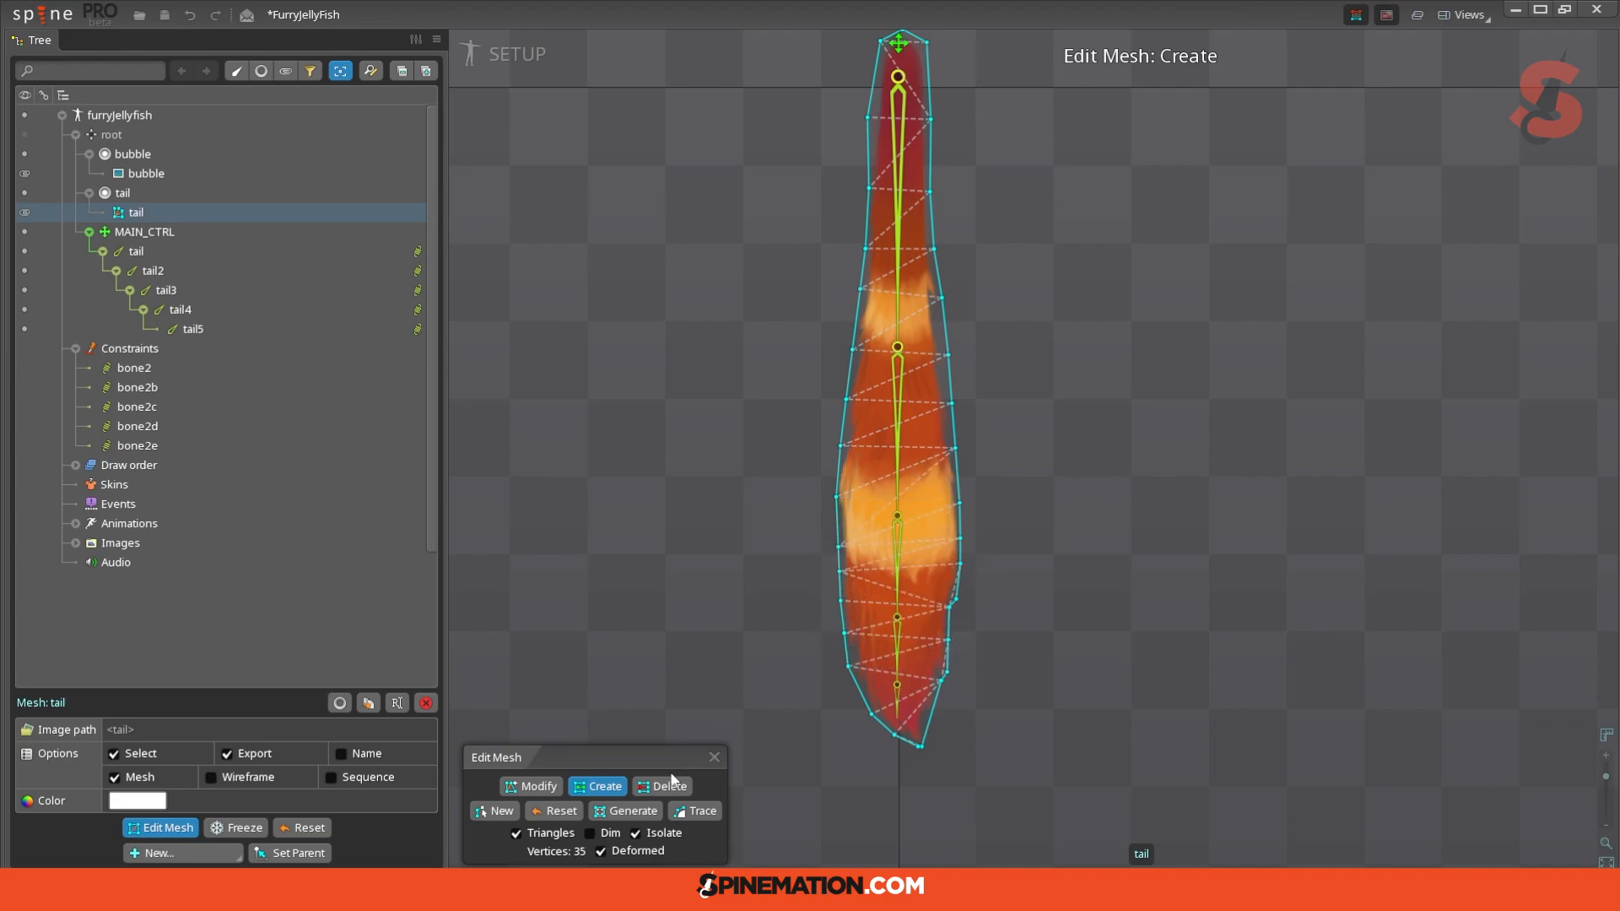
Step: Delete the surplus vertex on the right edge just below the lower yellow band and adjust the neighbouring vertices
{"action": "left_click", "coordinate": [540, 786]}
{"action": "left_click", "coordinate": [961, 574]}
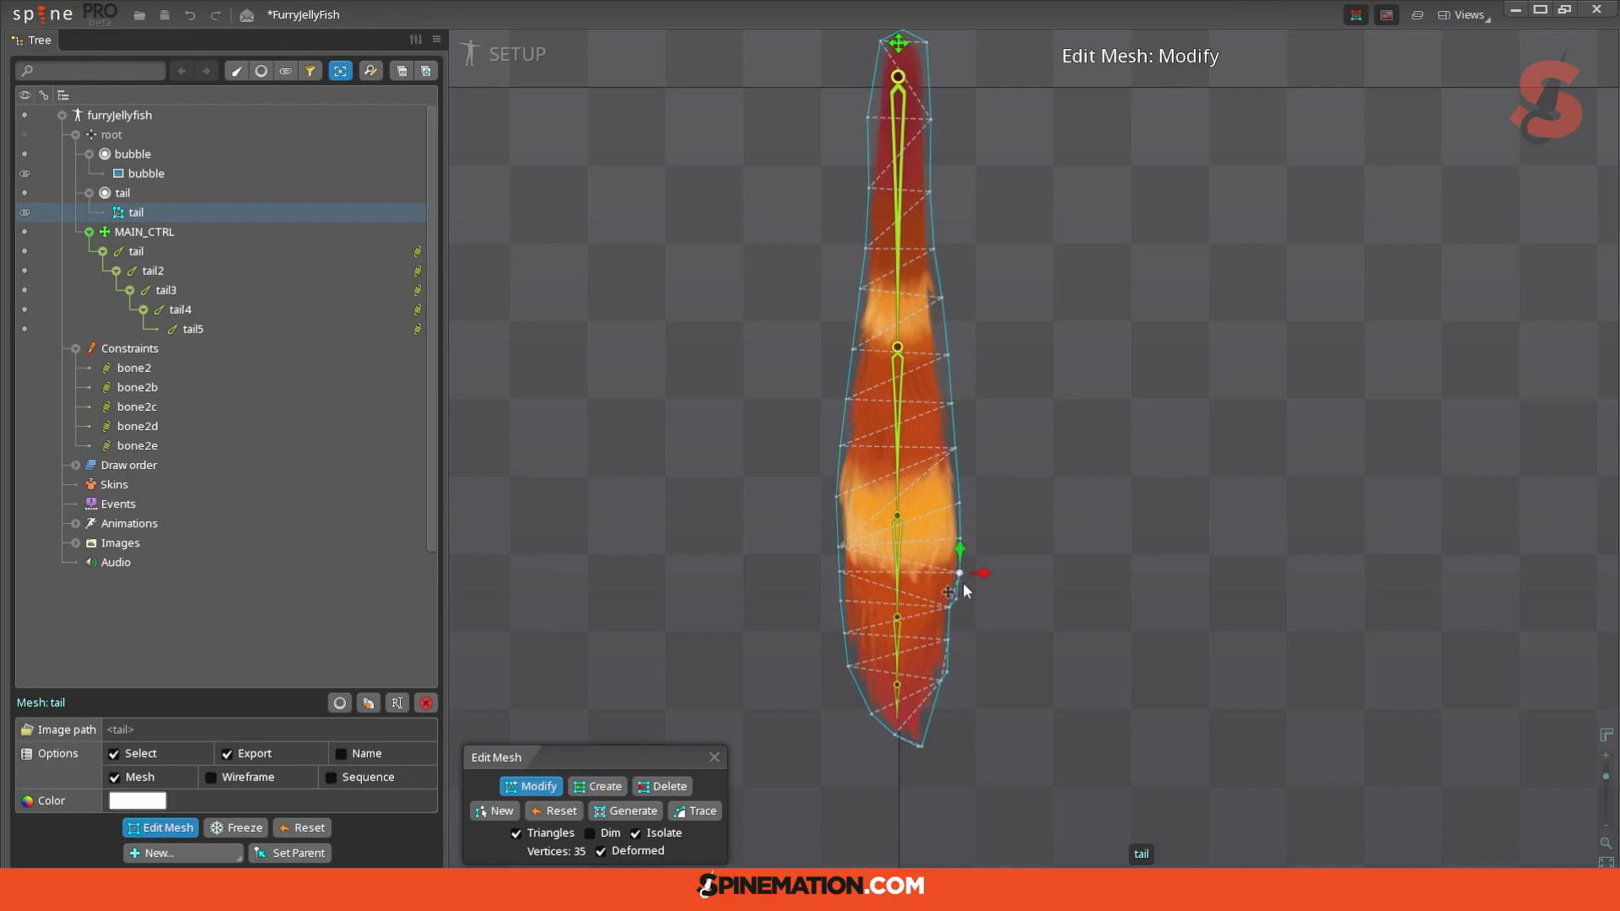
{"action": "left_click", "coordinate": [663, 785]}
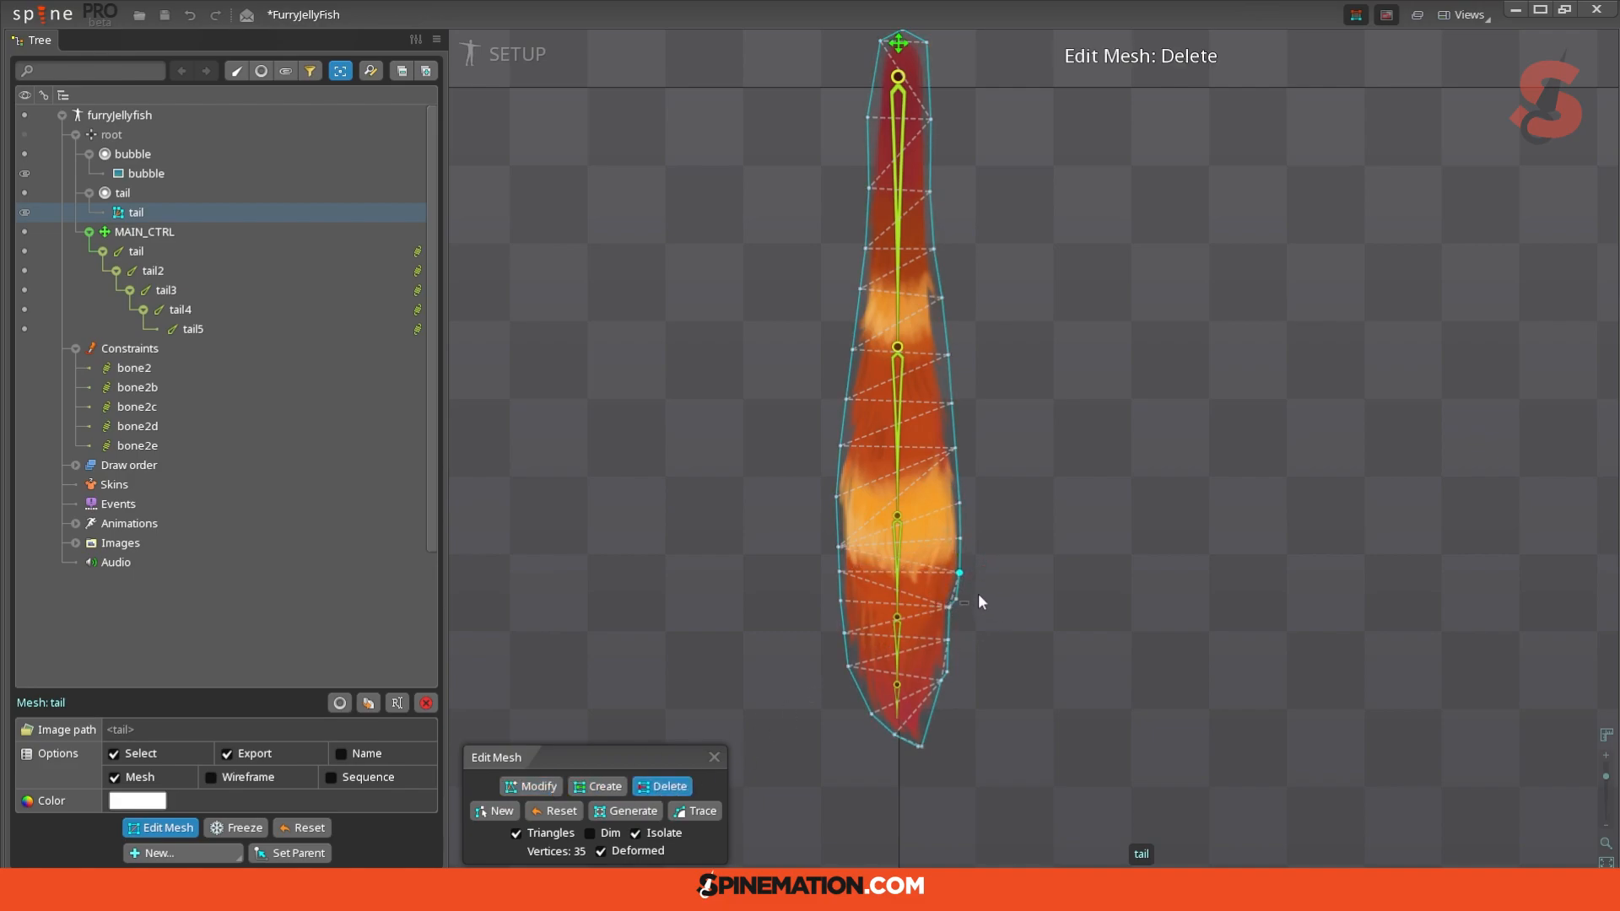
{"action": "left_click", "coordinate": [967, 601]}
{"action": "left_click", "coordinate": [533, 785]}
{"action": "left_click", "coordinate": [953, 609]}
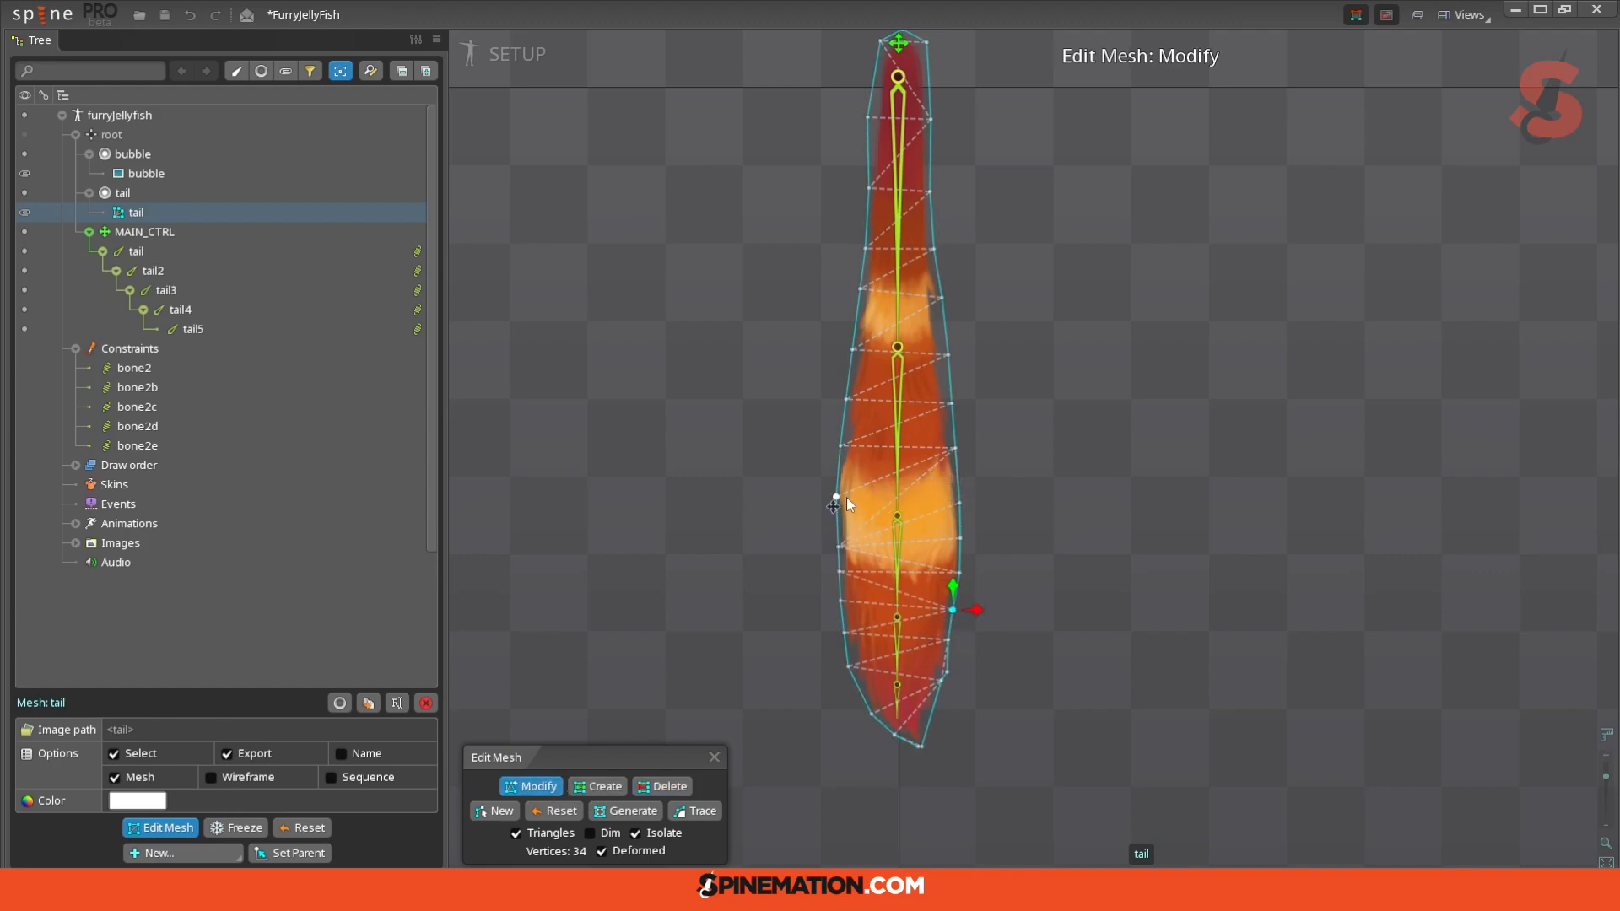
Step: Align the left and right outline vertices at the heights around the lower yellow band
{"action": "left_click", "coordinate": [964, 510]}
{"action": "left_click_drag", "start_coordinate": [966, 525], "coordinate": [967, 530]}
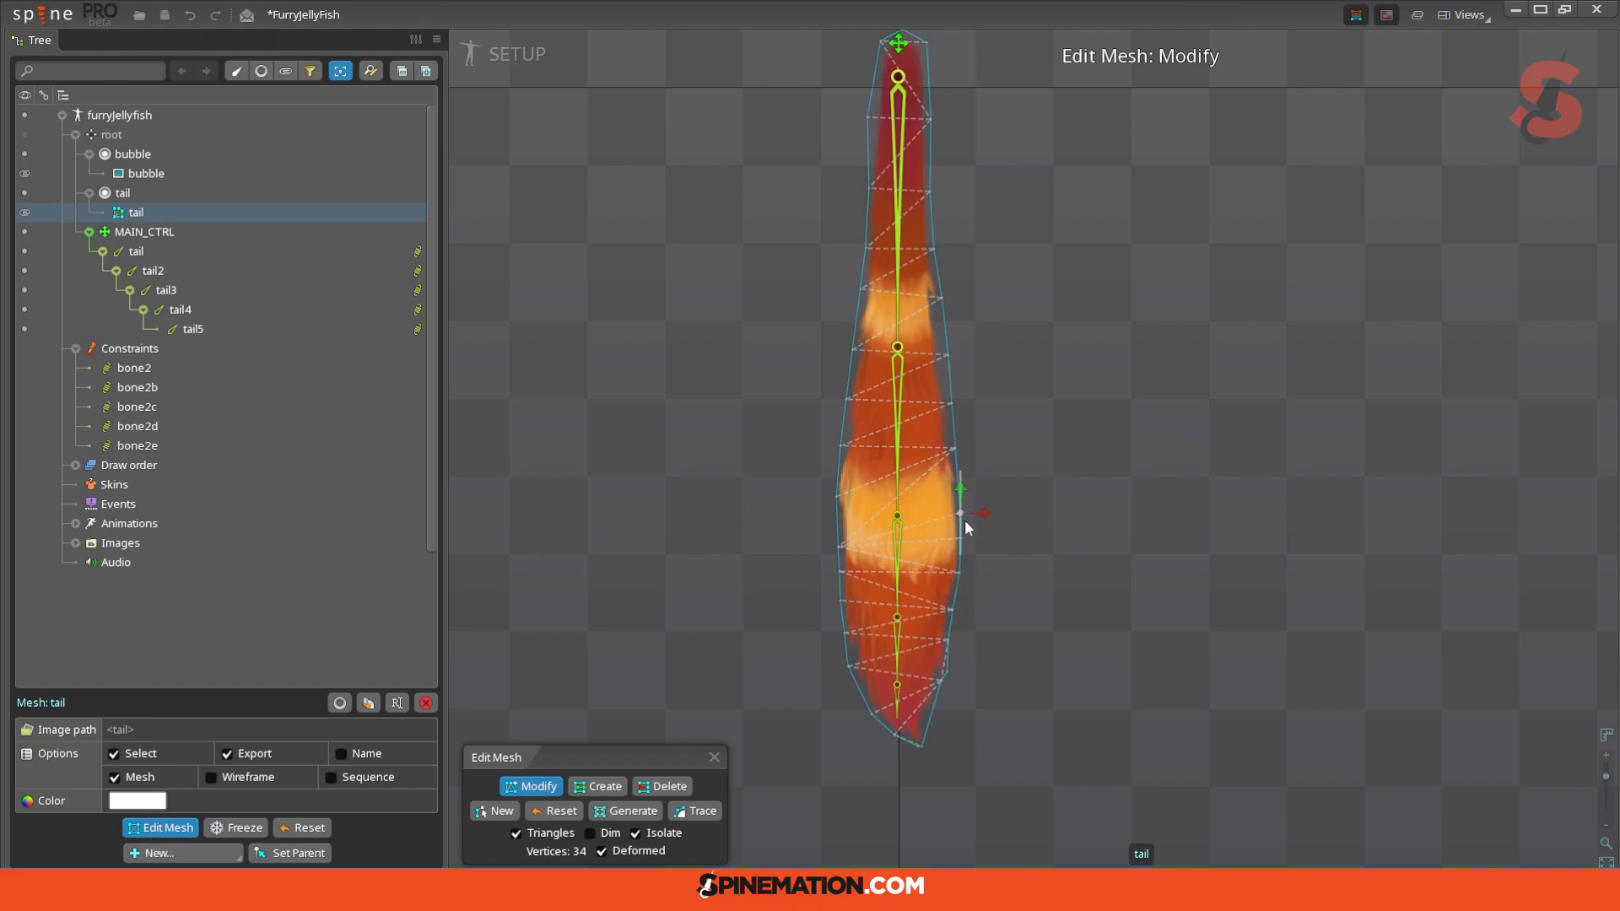
{"action": "left_click", "coordinate": [841, 448]}
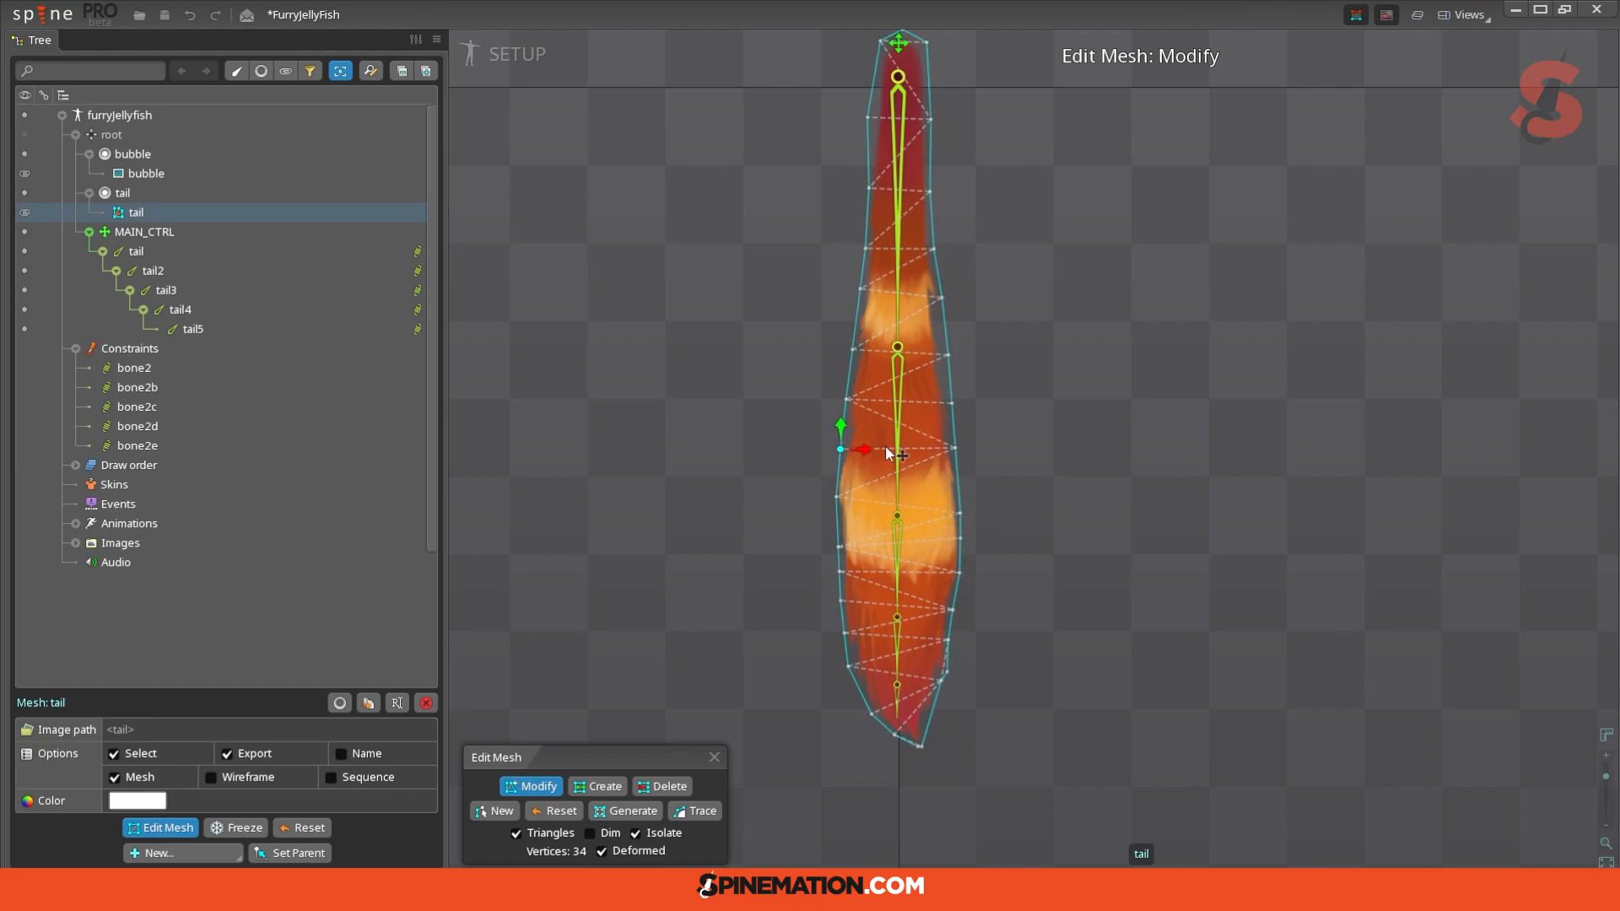
{"action": "left_click_drag", "start_coordinate": [960, 513], "coordinate": [963, 499]}
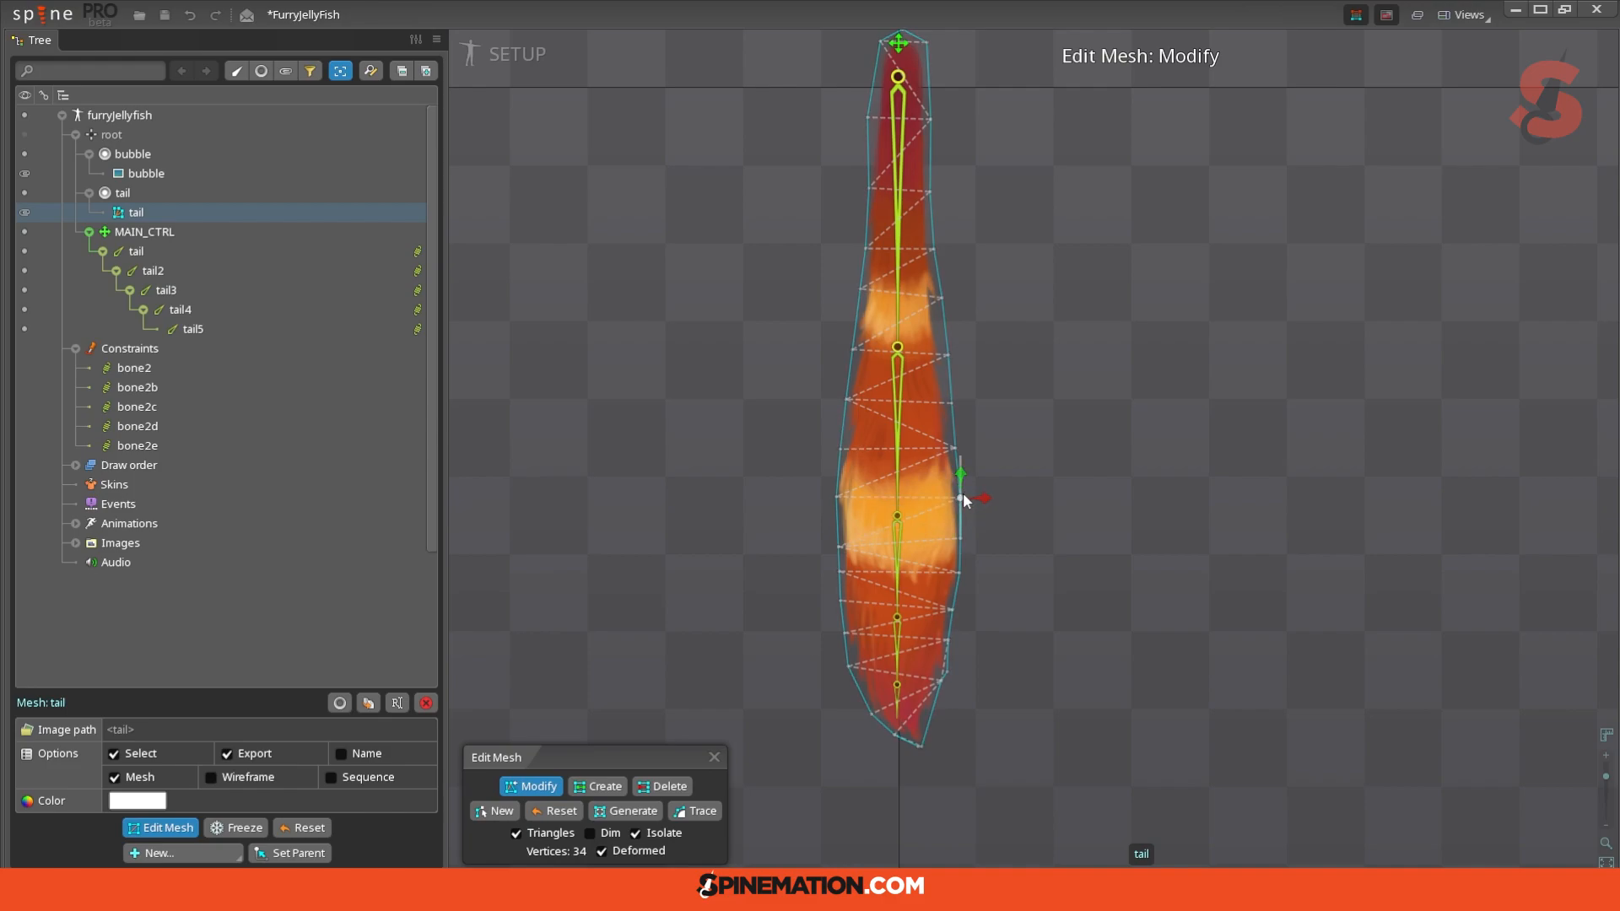
{"action": "left_click", "coordinate": [837, 534]}
{"action": "left_click", "coordinate": [838, 573]}
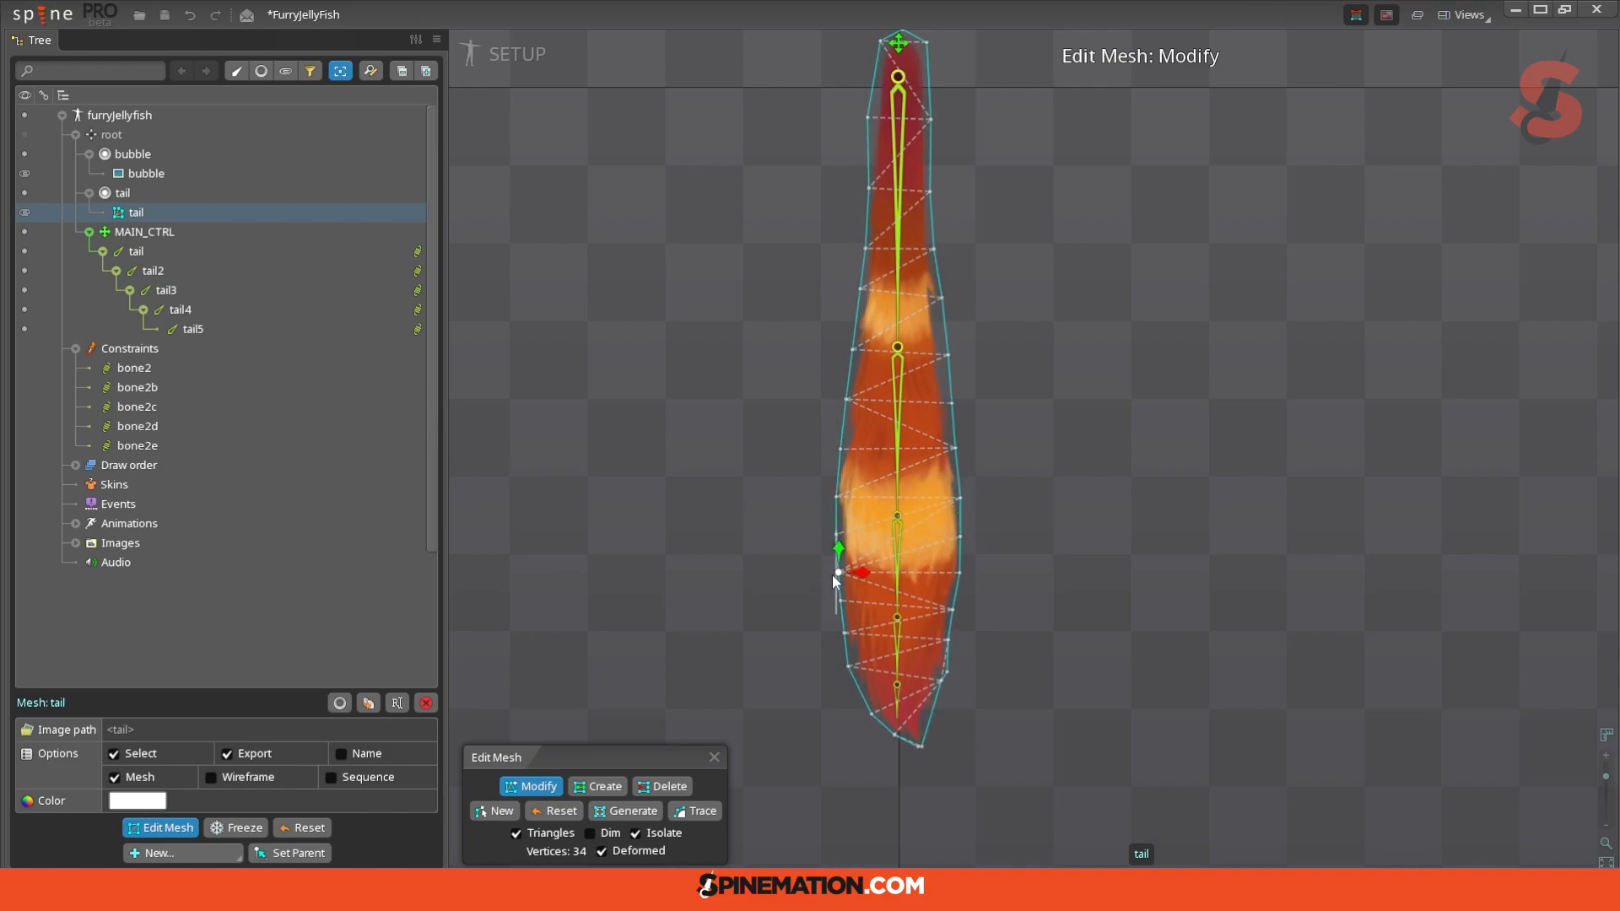
{"action": "left_click_drag", "start_coordinate": [959, 537], "coordinate": [961, 576]}
Step: Space out the edge vertices below the lower yellow band and delete the extra vertex near the tip's right edge
{"action": "left_click", "coordinate": [606, 788]}
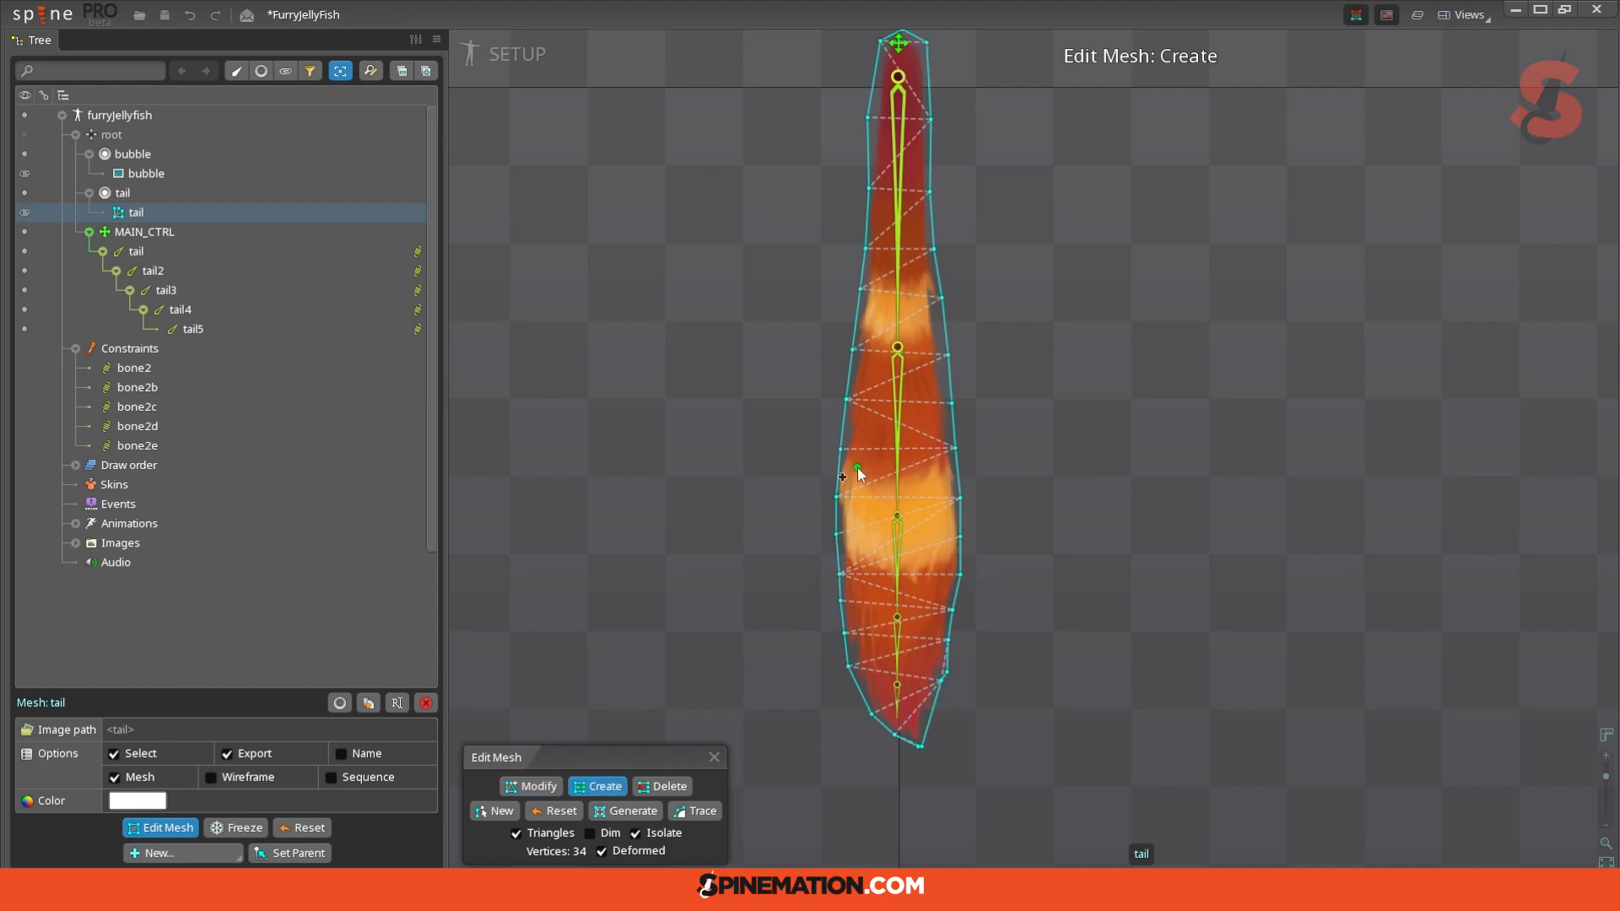
{"action": "left_click_drag", "start_coordinate": [841, 449], "coordinate": [954, 446]}
{"action": "left_click", "coordinate": [531, 787]}
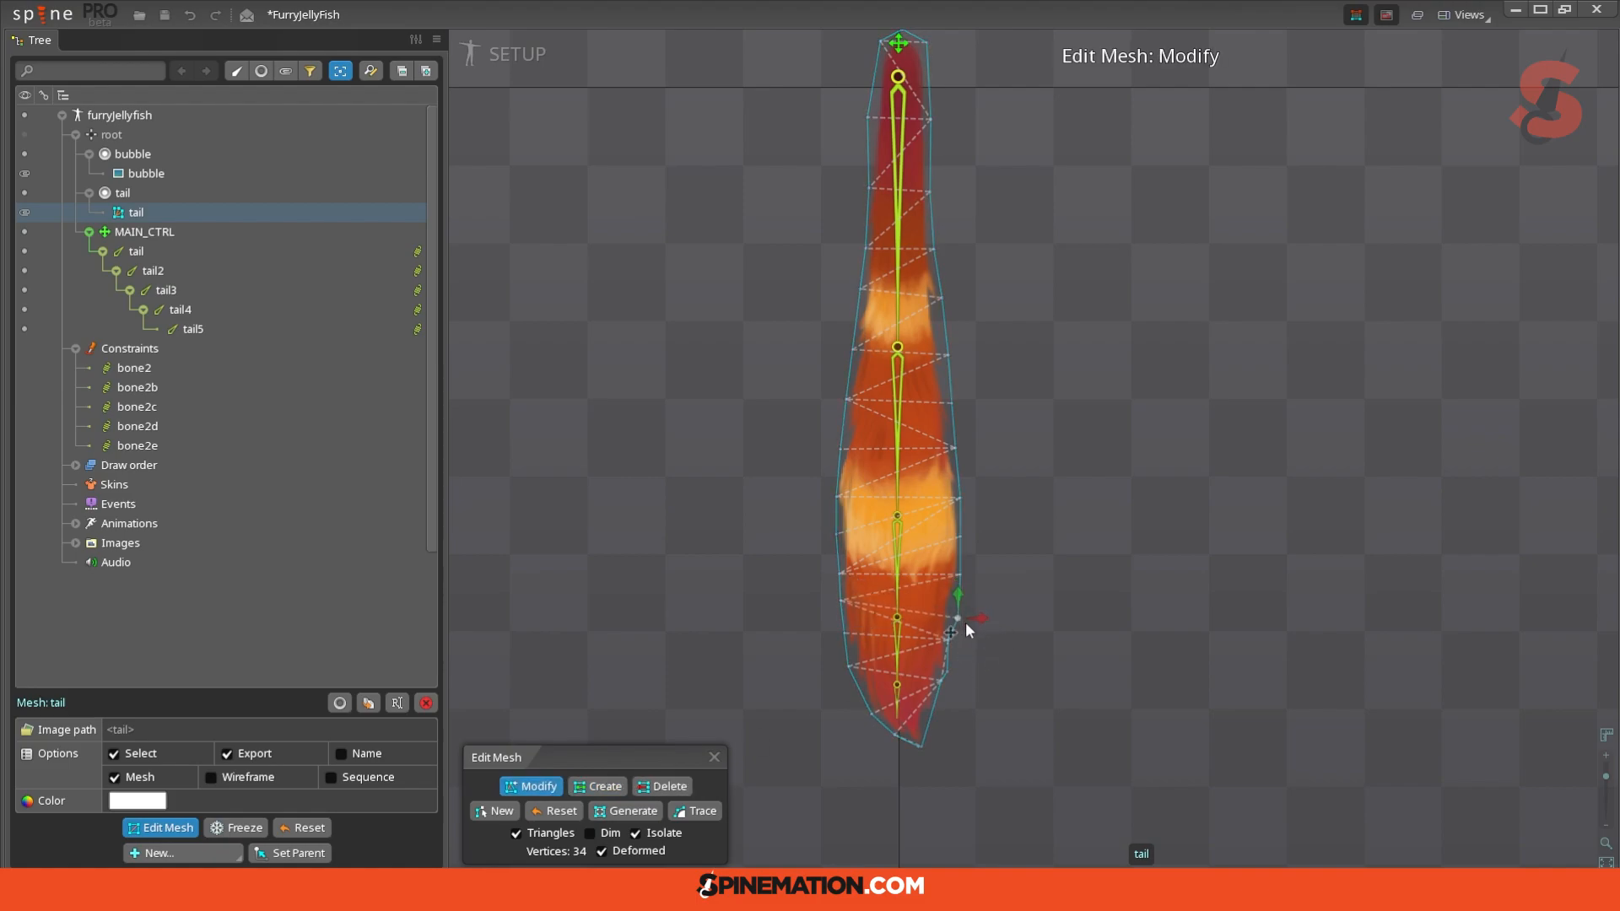
{"action": "left_click", "coordinate": [838, 573]}
{"action": "left_click_drag", "start_coordinate": [969, 547], "coordinate": [951, 662]}
{"action": "left_click", "coordinate": [679, 788]}
{"action": "left_click", "coordinate": [950, 675]}
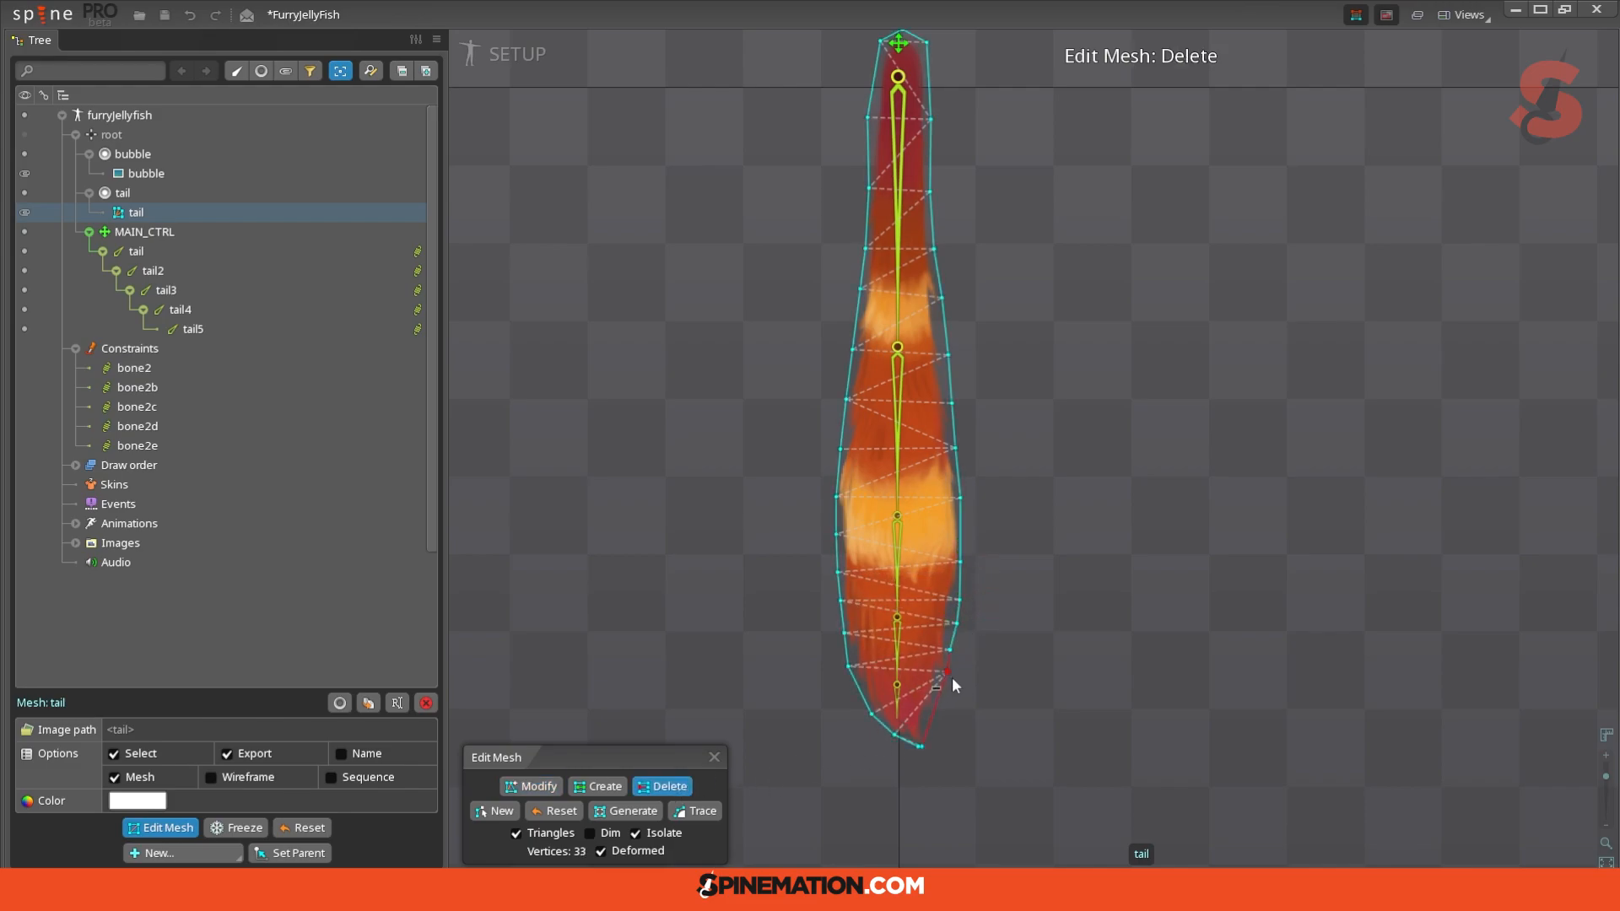
Step: Arrange the remaining vertices around the tail's lower tip into evenly spaced left and right pairs
{"action": "left_click", "coordinate": [543, 786]}
{"action": "left_click", "coordinate": [942, 694]}
{"action": "mouse_move", "coordinate": [950, 700]}
{"action": "left_mouse_down"}
{"action": "mouse_move", "coordinate": [959, 653]}
{"action": "mouse_move", "coordinate": [959, 678]}
{"action": "left_mouse_up"}
{"action": "left_click_drag", "start_coordinate": [844, 635], "coordinate": [852, 681]}
{"action": "left_click", "coordinate": [947, 668]}
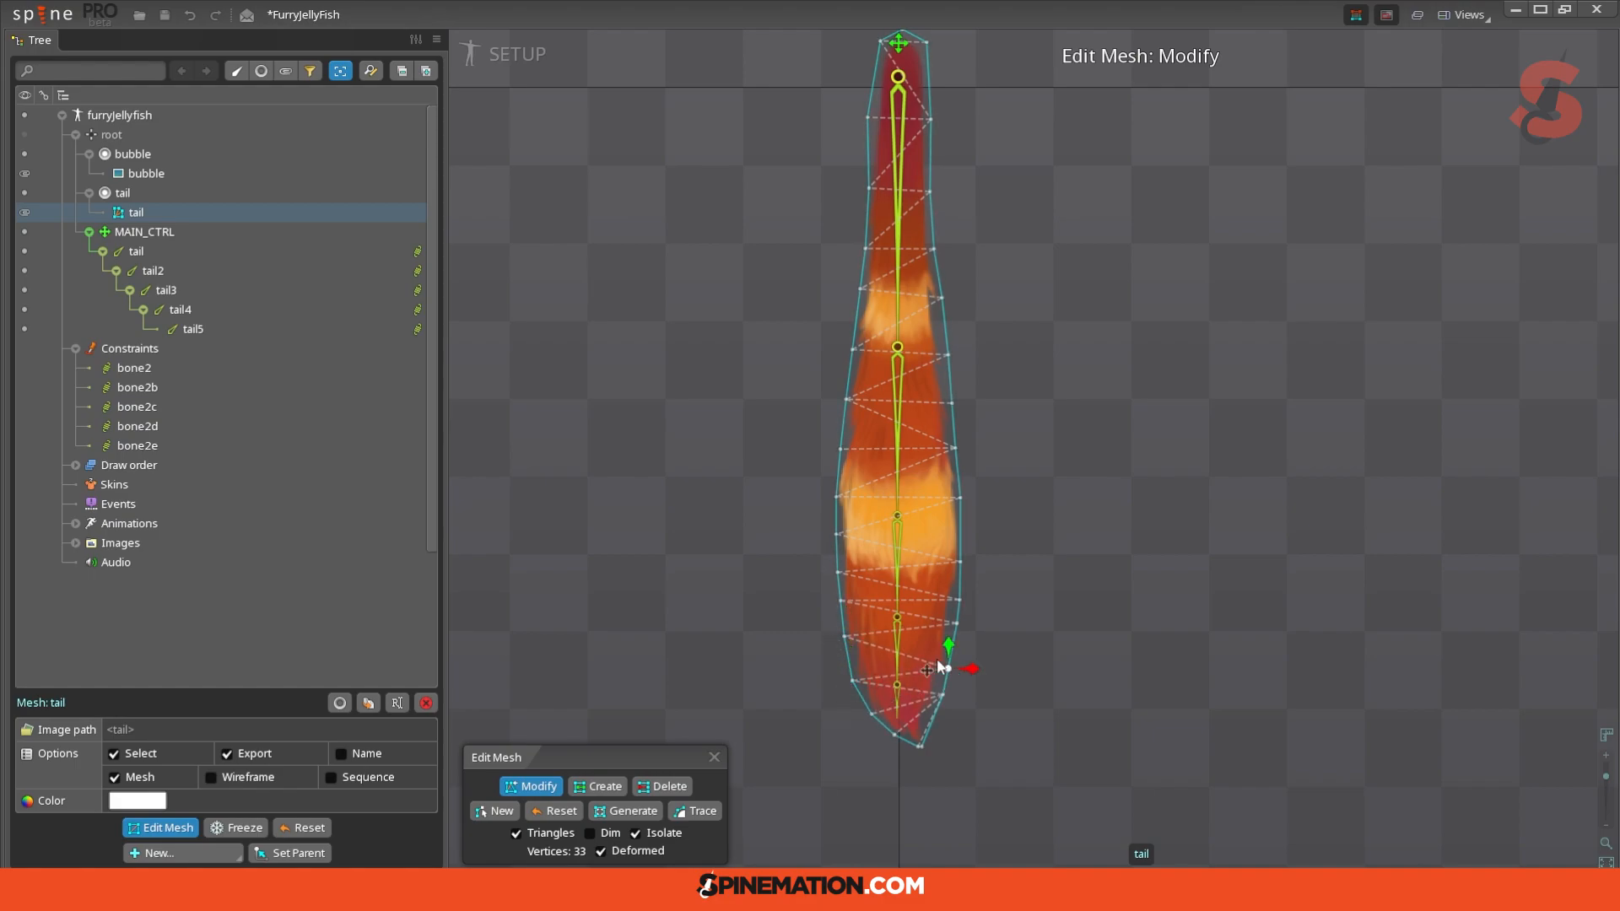
{"action": "left_click_drag", "start_coordinate": [842, 605], "coordinate": [843, 621]}
{"action": "left_click", "coordinate": [948, 668]}
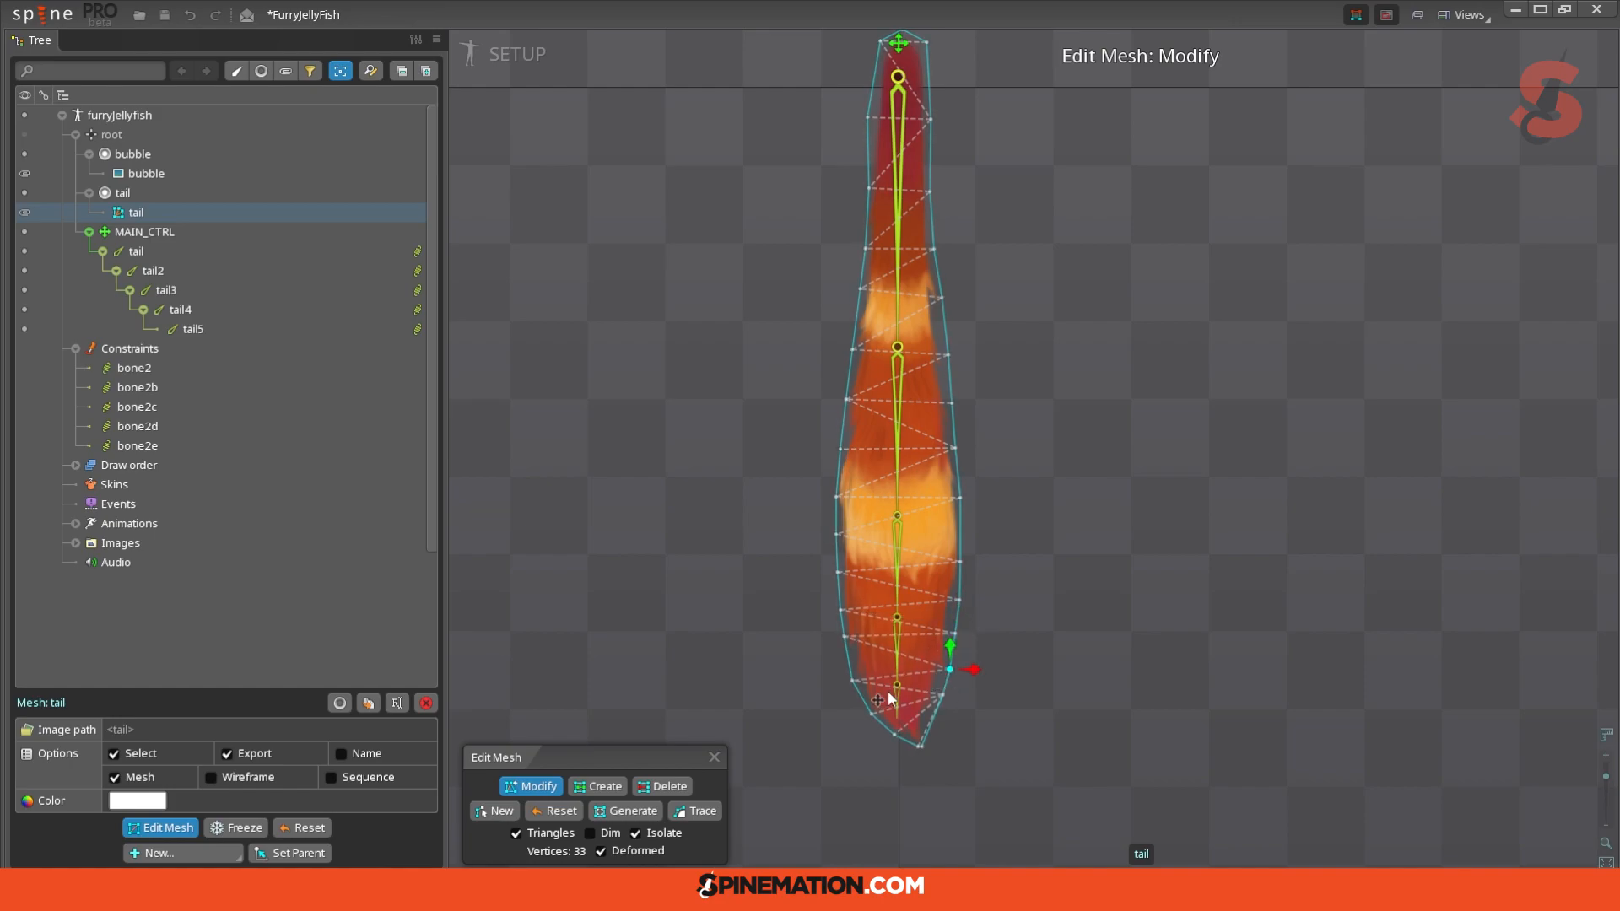
{"action": "left_click", "coordinate": [852, 680]}
{"action": "left_click", "coordinate": [944, 692]}
{"action": "left_click", "coordinate": [878, 723]}
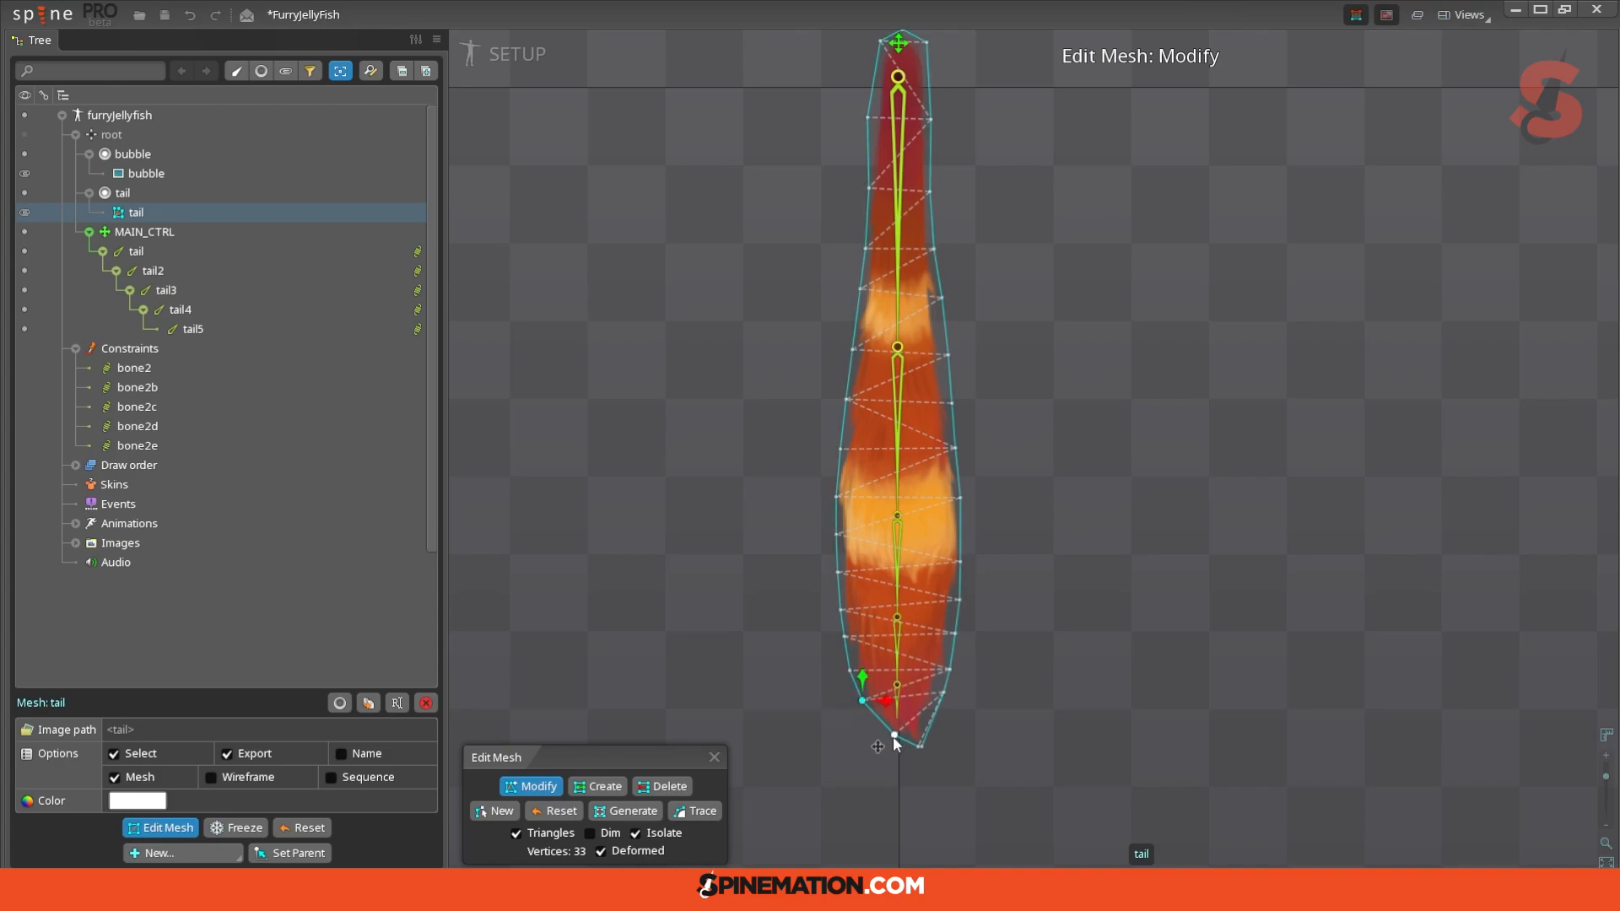
{"action": "left_click", "coordinate": [937, 722]}
Step: Add two vertices on each edge of the tail's narrow upper end
{"action": "left_click", "coordinate": [600, 787]}
{"action": "left_click", "coordinate": [868, 157]}
{"action": "left_click", "coordinate": [930, 155]}
{"action": "left_click", "coordinate": [929, 80]}
{"action": "left_click", "coordinate": [874, 80]}
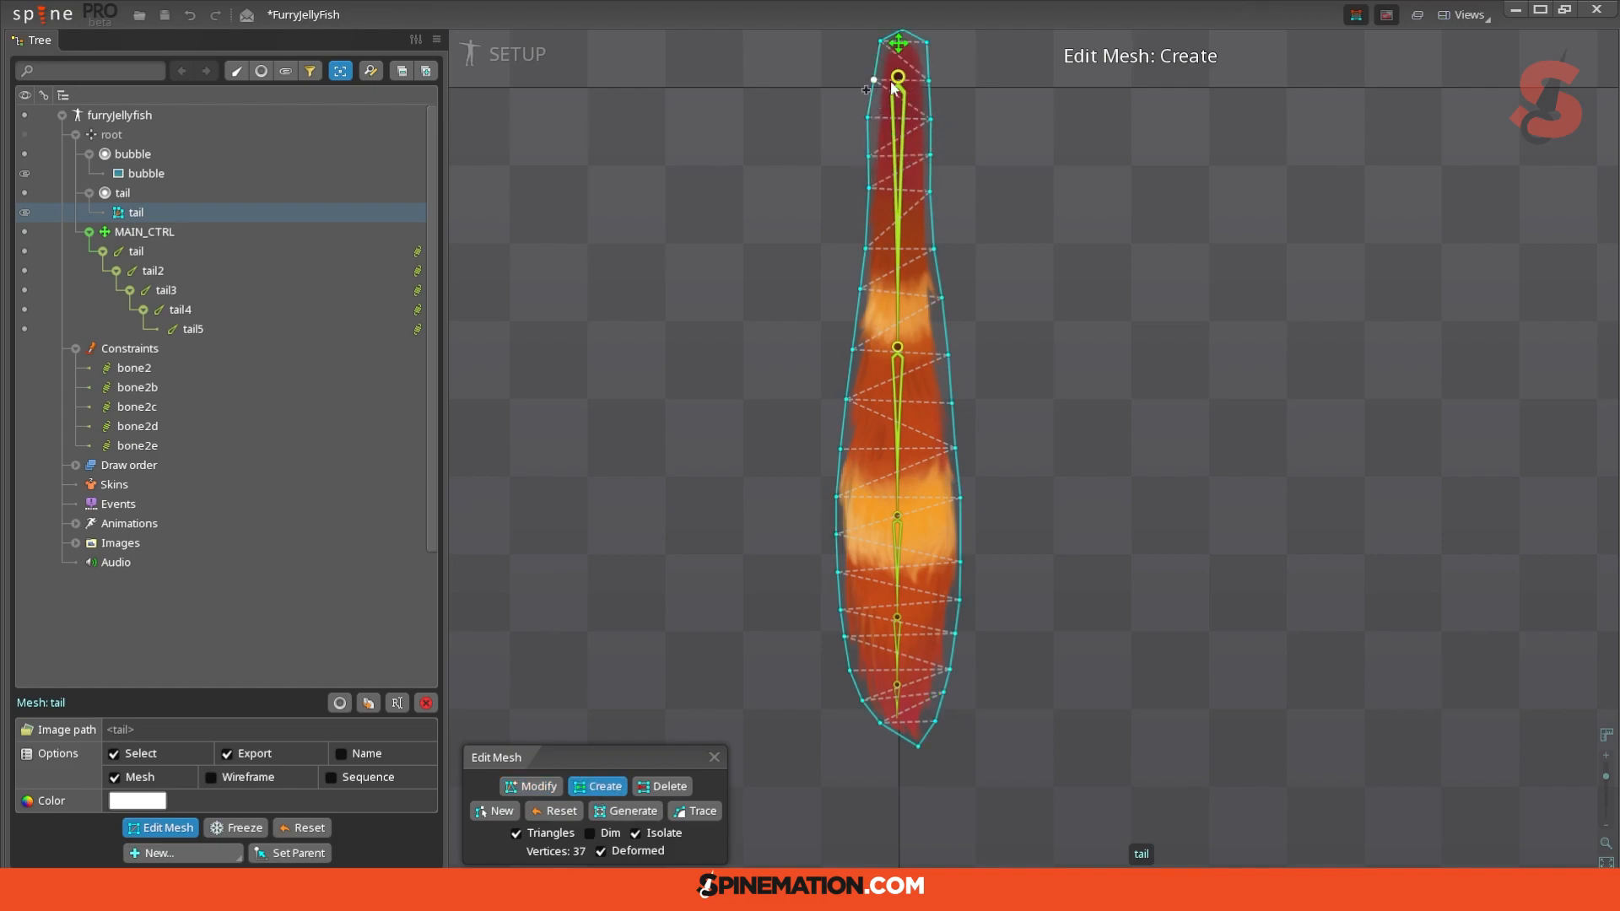
{"action": "scroll", "coordinate": [1106, 625], "scroll_direction": "down", "scroll_amount": 2}
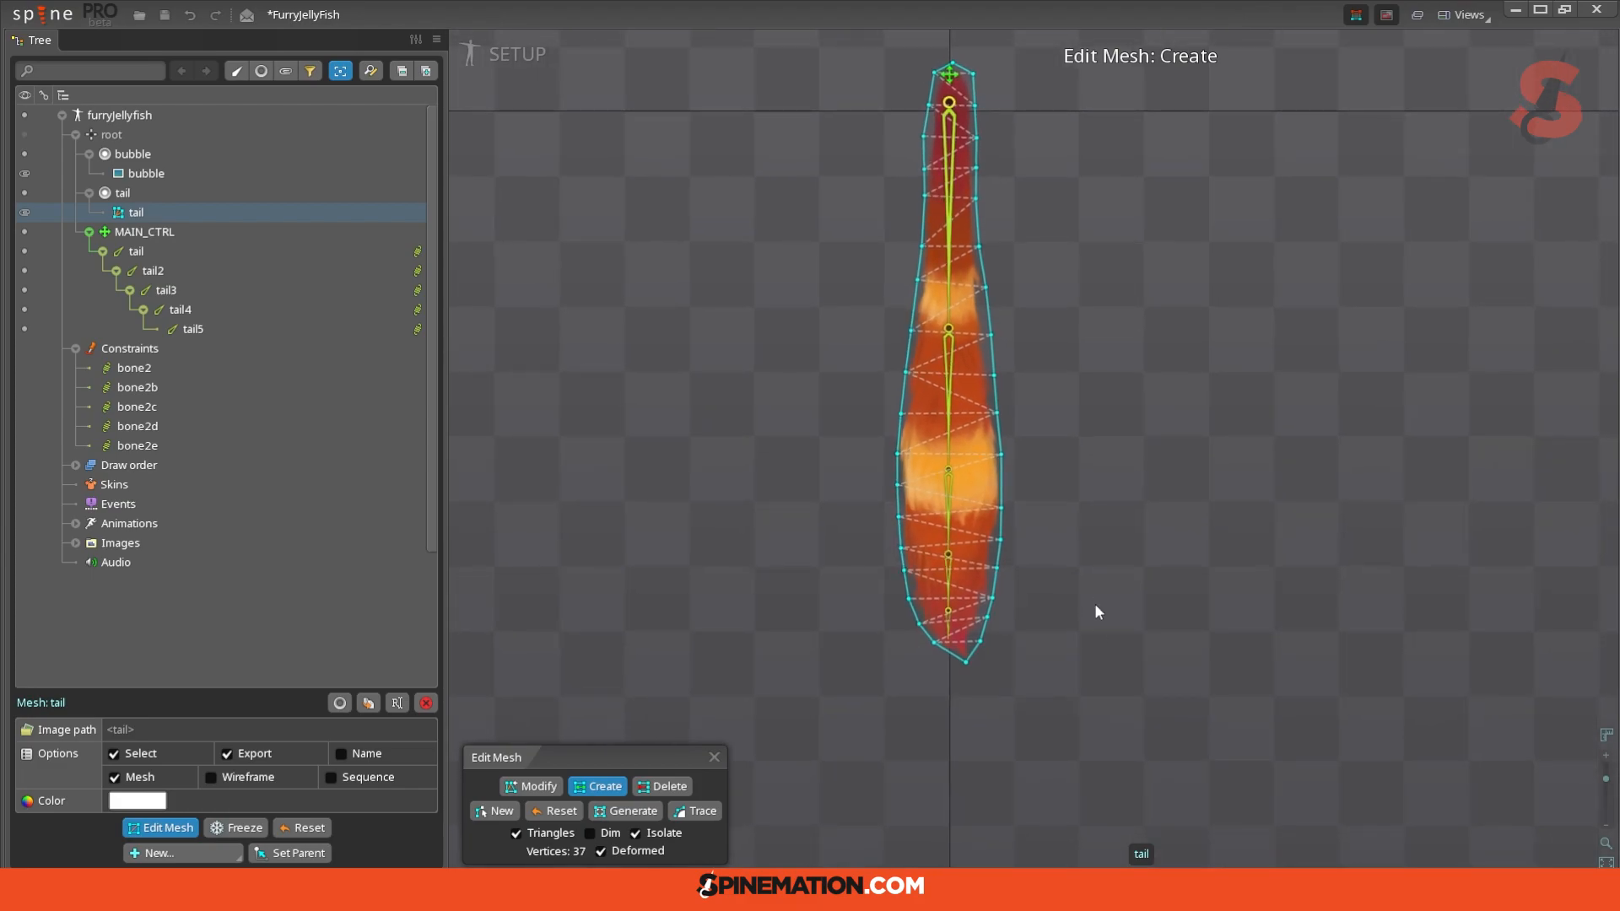
Step: Finish editing the mesh and move the tail slot under the MAIN_CTRL bone in the hierarchy
{"action": "left_click_drag", "start_coordinate": [1110, 596], "coordinate": [1021, 675]}
{"action": "left_click", "coordinate": [713, 758]}
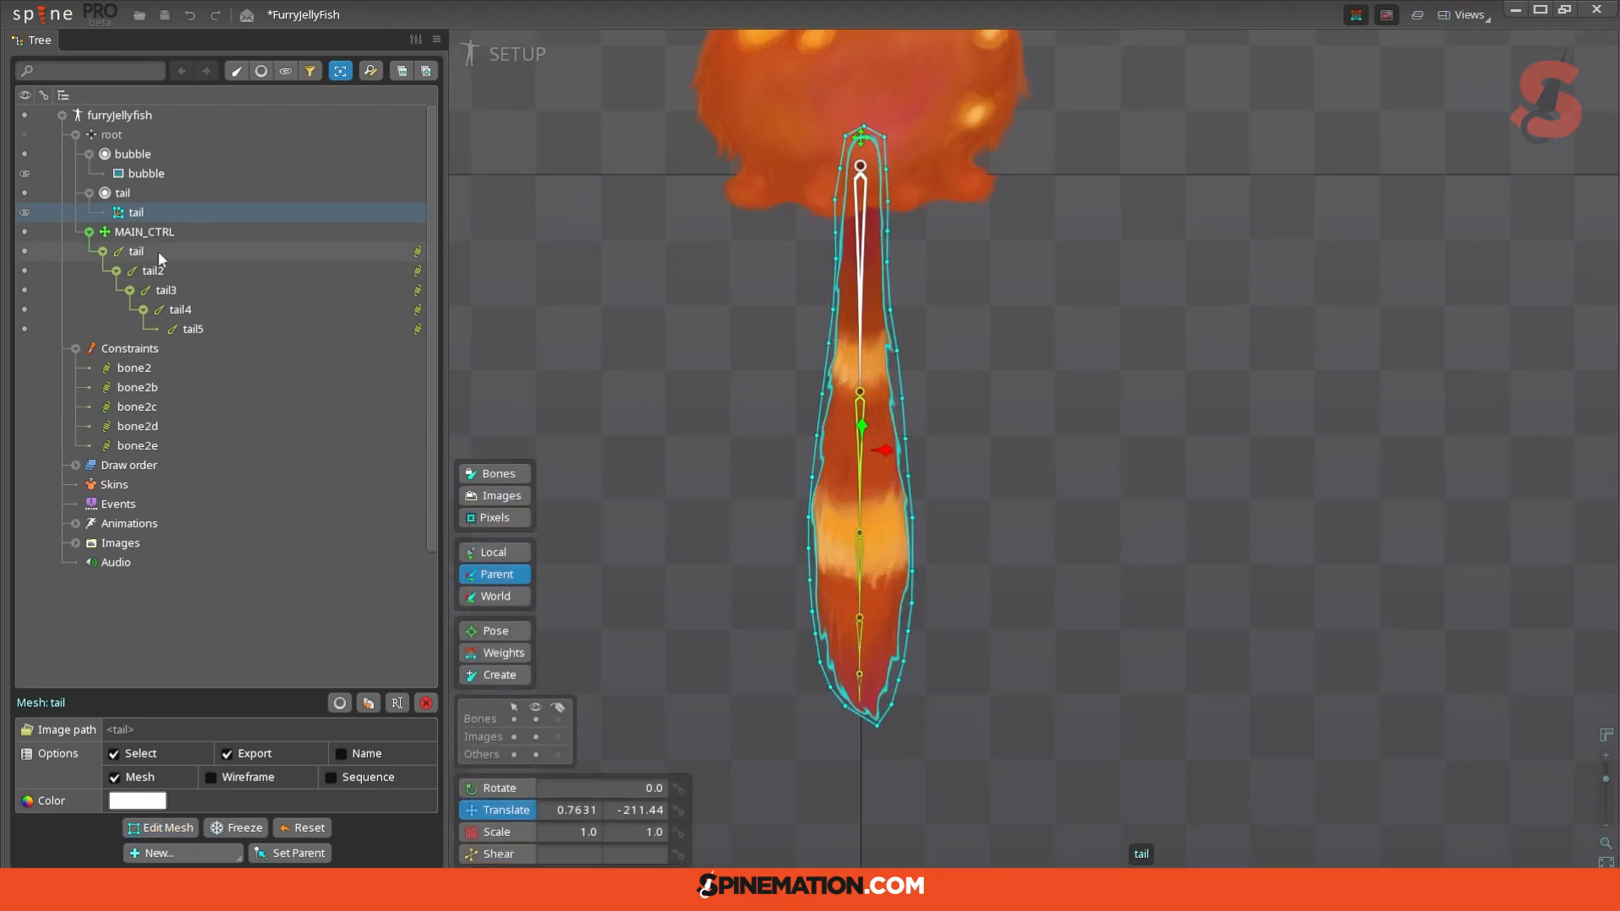
{"action": "left_click", "coordinate": [117, 200]}
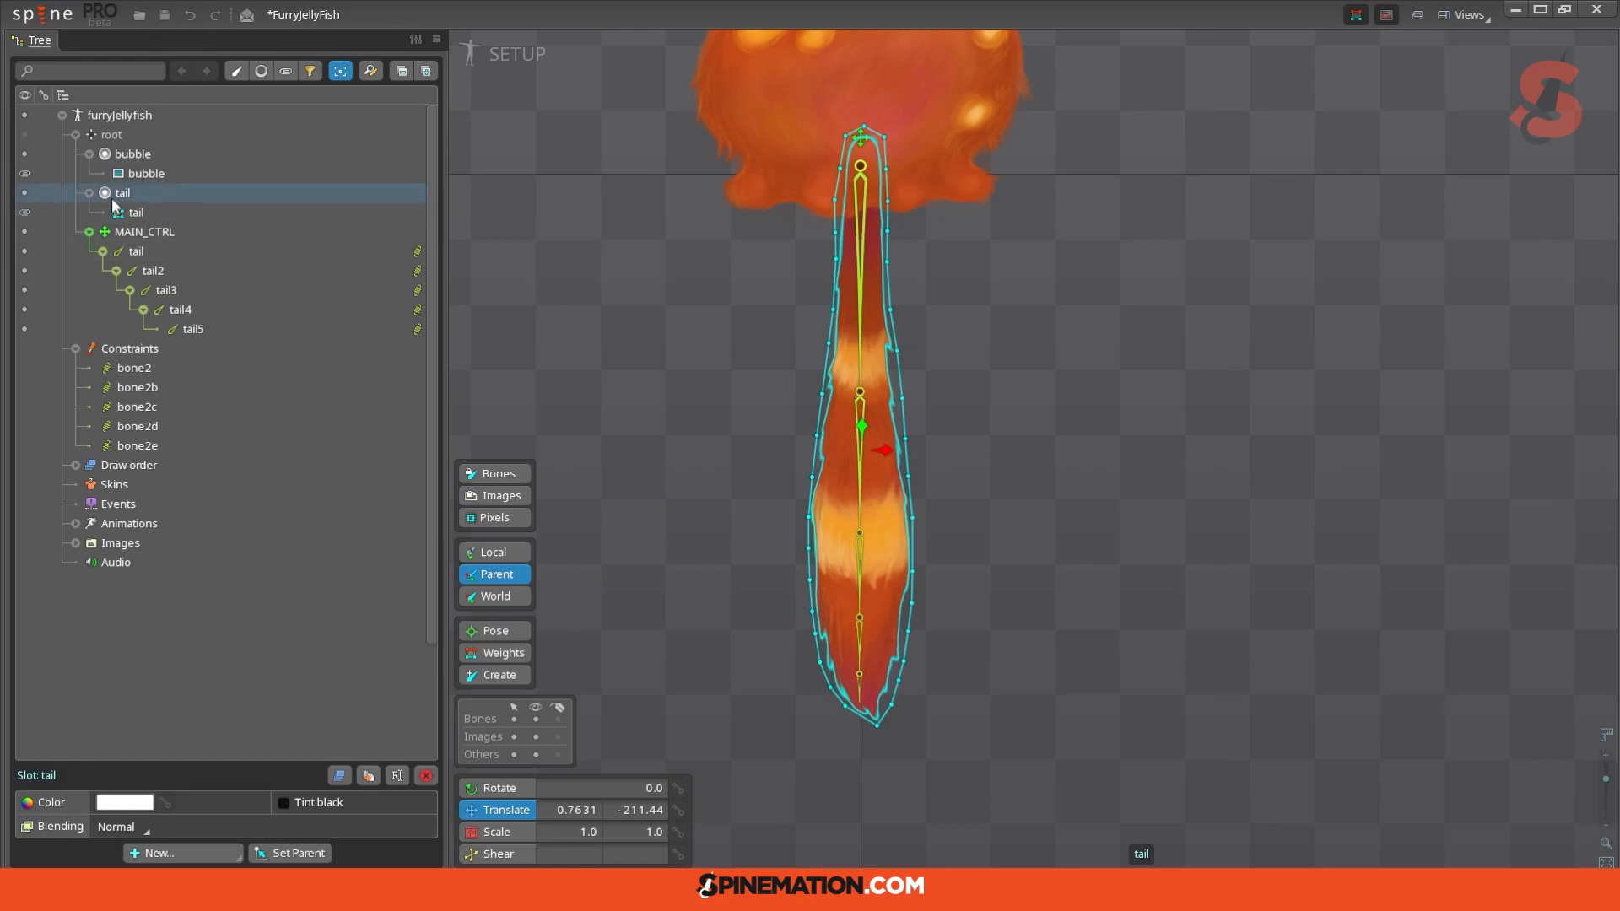
{"action": "left_click_drag", "start_coordinate": [121, 198], "coordinate": [165, 233]}
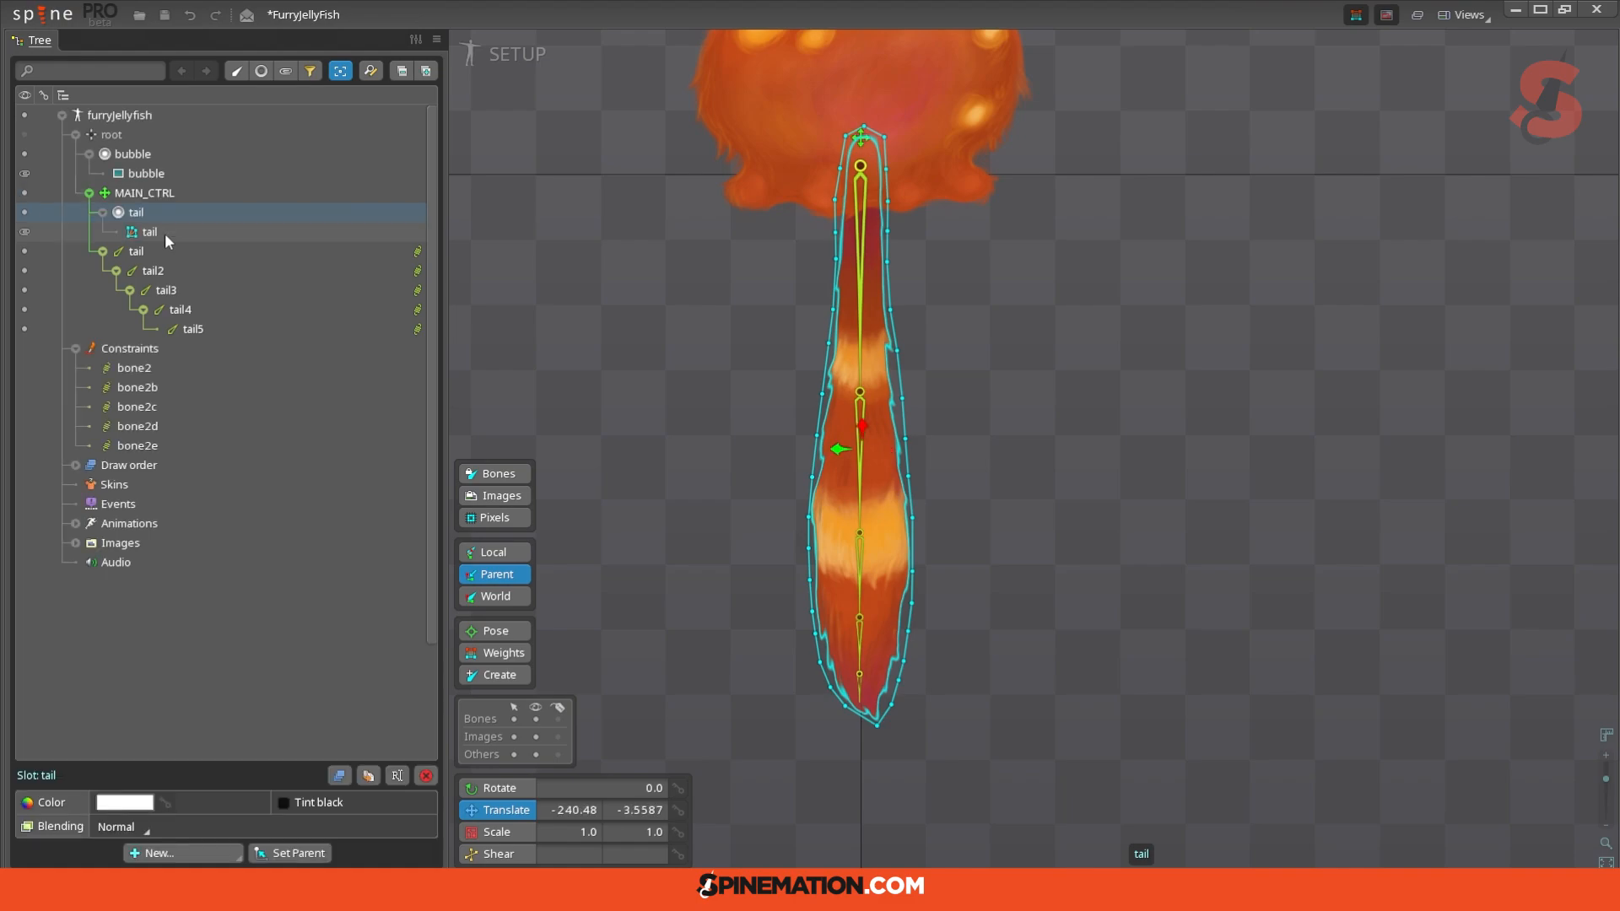
Step: Bind the tail mesh to the bones tail, tail2, tail3, tail4 and tail5 with automatic weights
{"action": "left_click", "coordinate": [501, 653]}
{"action": "left_click", "coordinate": [1465, 829]}
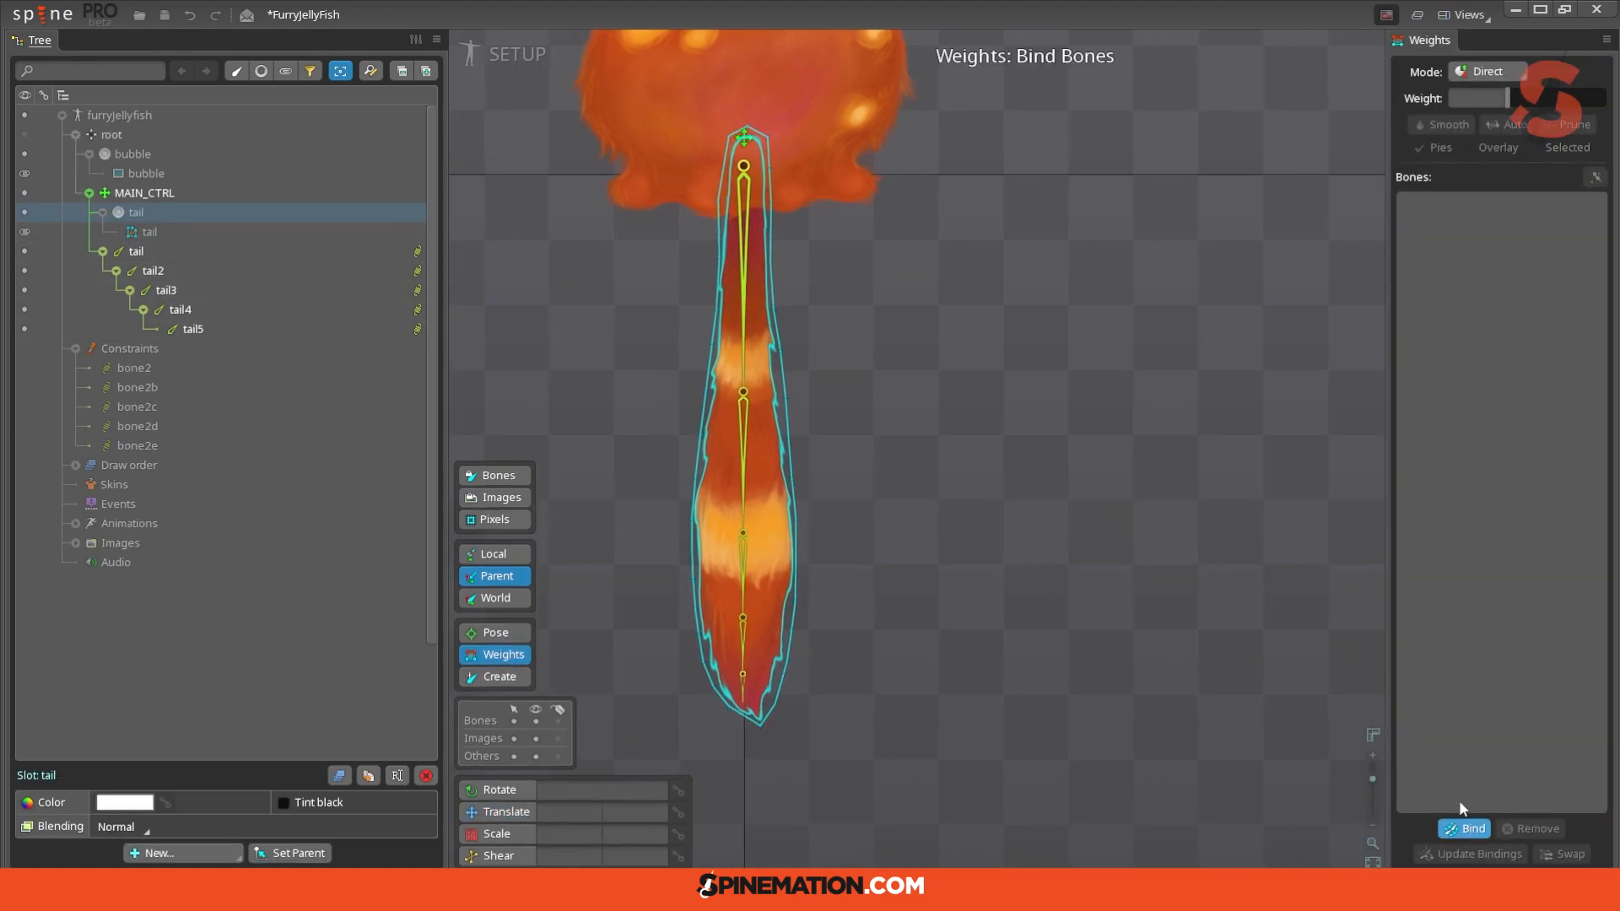
{"action": "left_click", "coordinate": [748, 192]}
{"action": "left_click", "coordinate": [741, 439]}
{"action": "left_click", "coordinate": [743, 570]}
{"action": "left_click", "coordinate": [743, 646]}
{"action": "left_click", "coordinate": [745, 683]}
{"action": "key", "text": "Escape"}
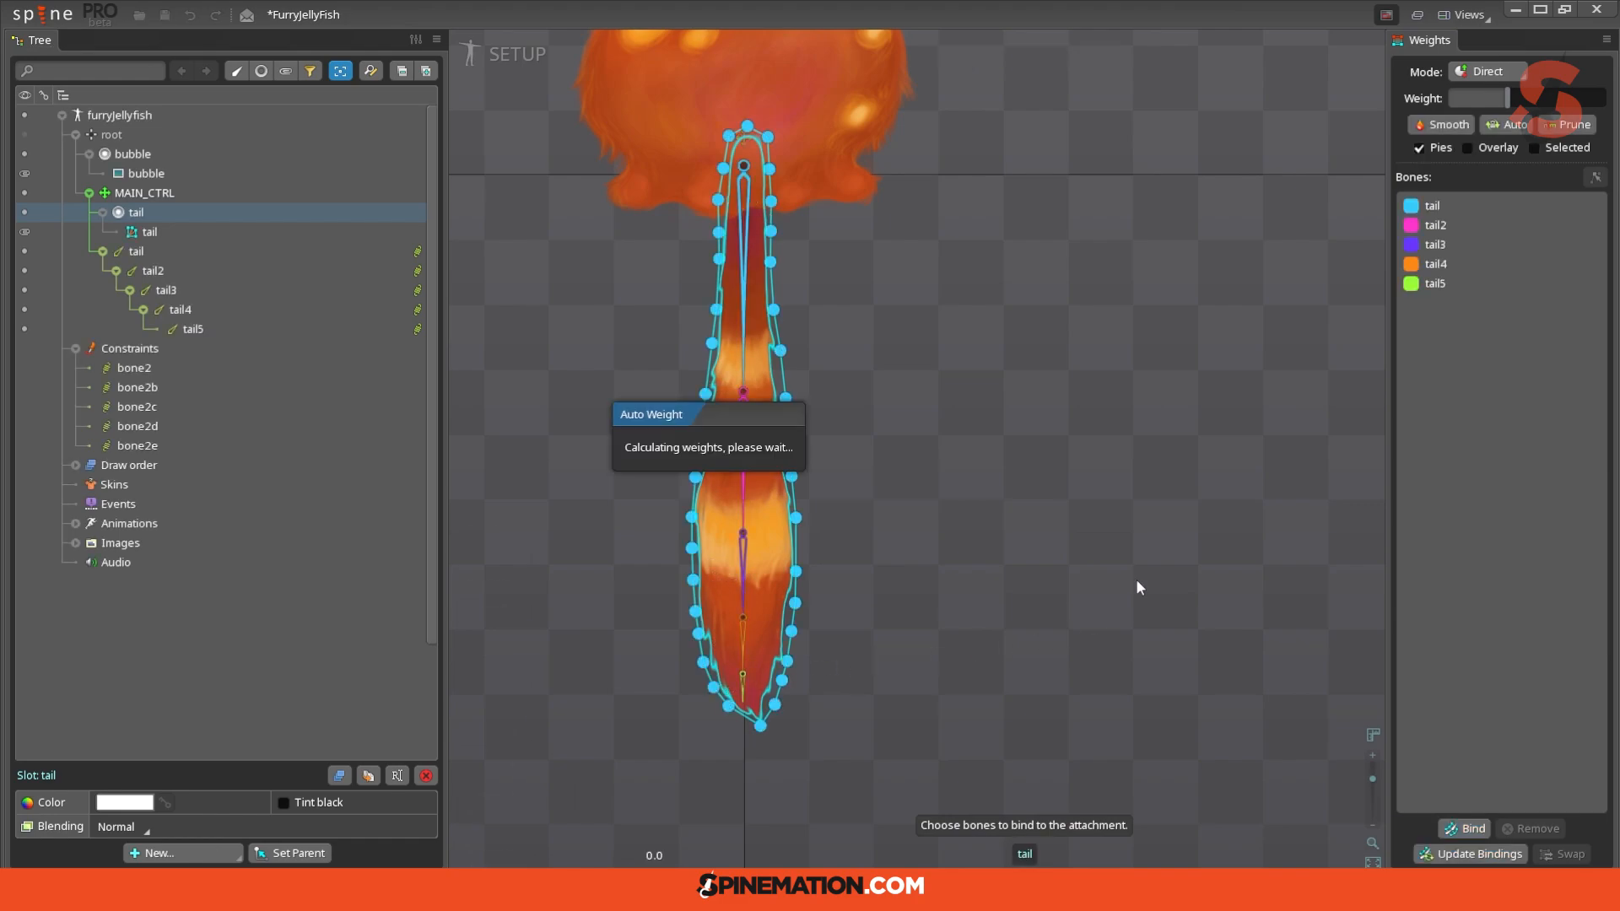
Step: Smooth the tail mesh weights, showing the weight overlay while doing so and hiding it when done
{"action": "left_click", "coordinate": [1469, 148]}
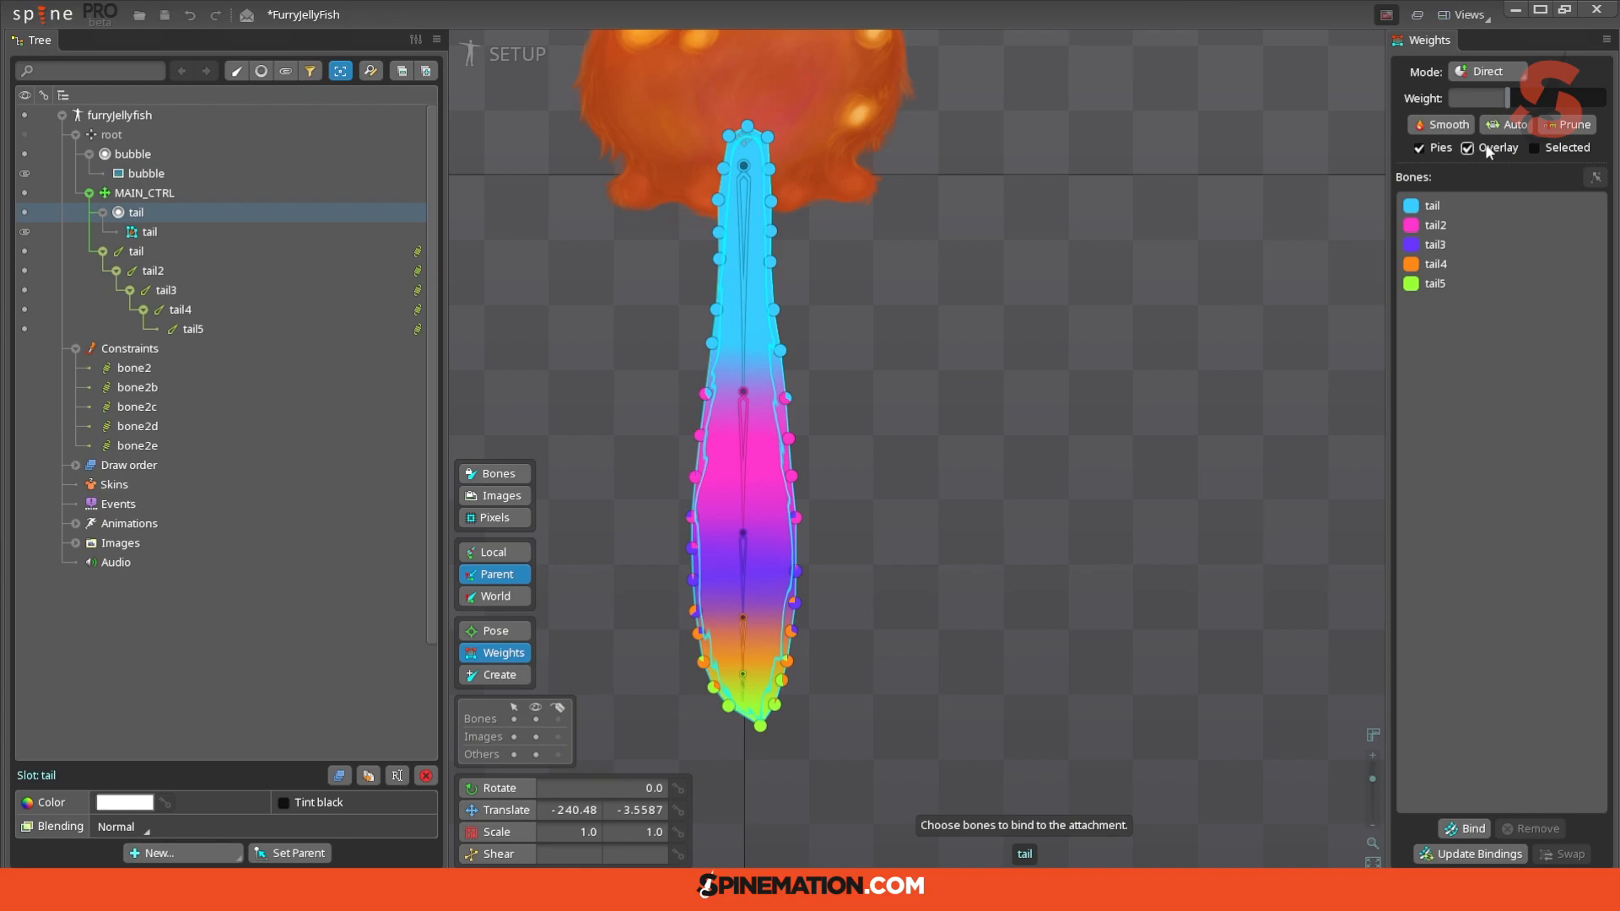
{"action": "left_click", "coordinate": [1441, 131]}
{"action": "left_click", "coordinate": [1468, 149]}
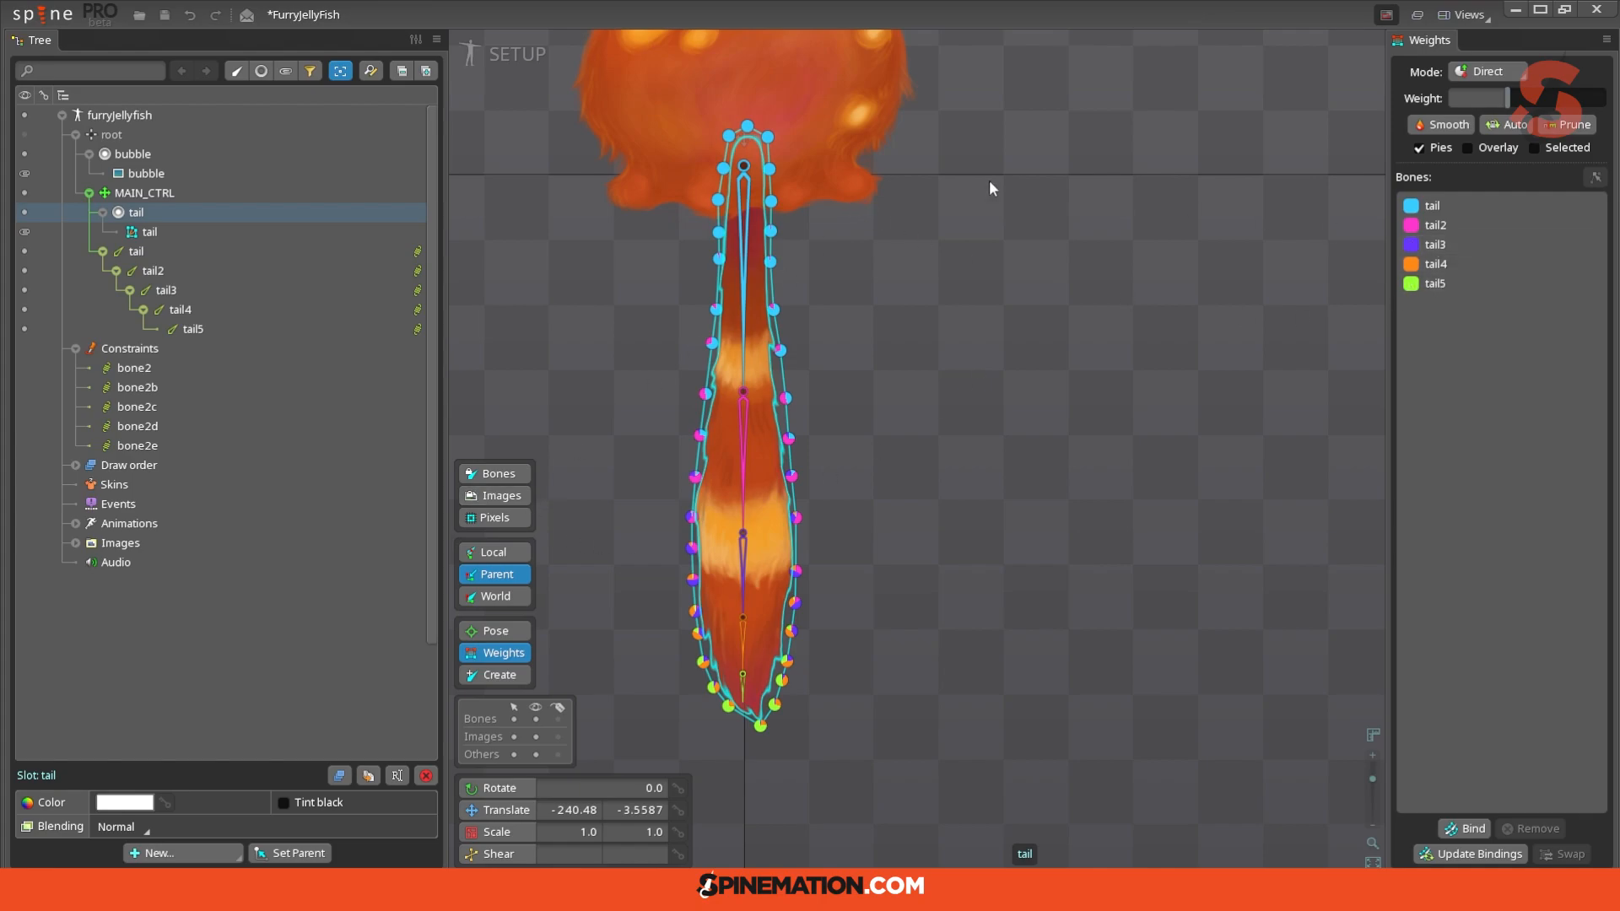
Step: Test the tail's motion by moving the MAIN_CTRL bone around the canvas and undoing each move
{"action": "left_click", "coordinate": [123, 195]}
{"action": "key", "text": "Tab"}
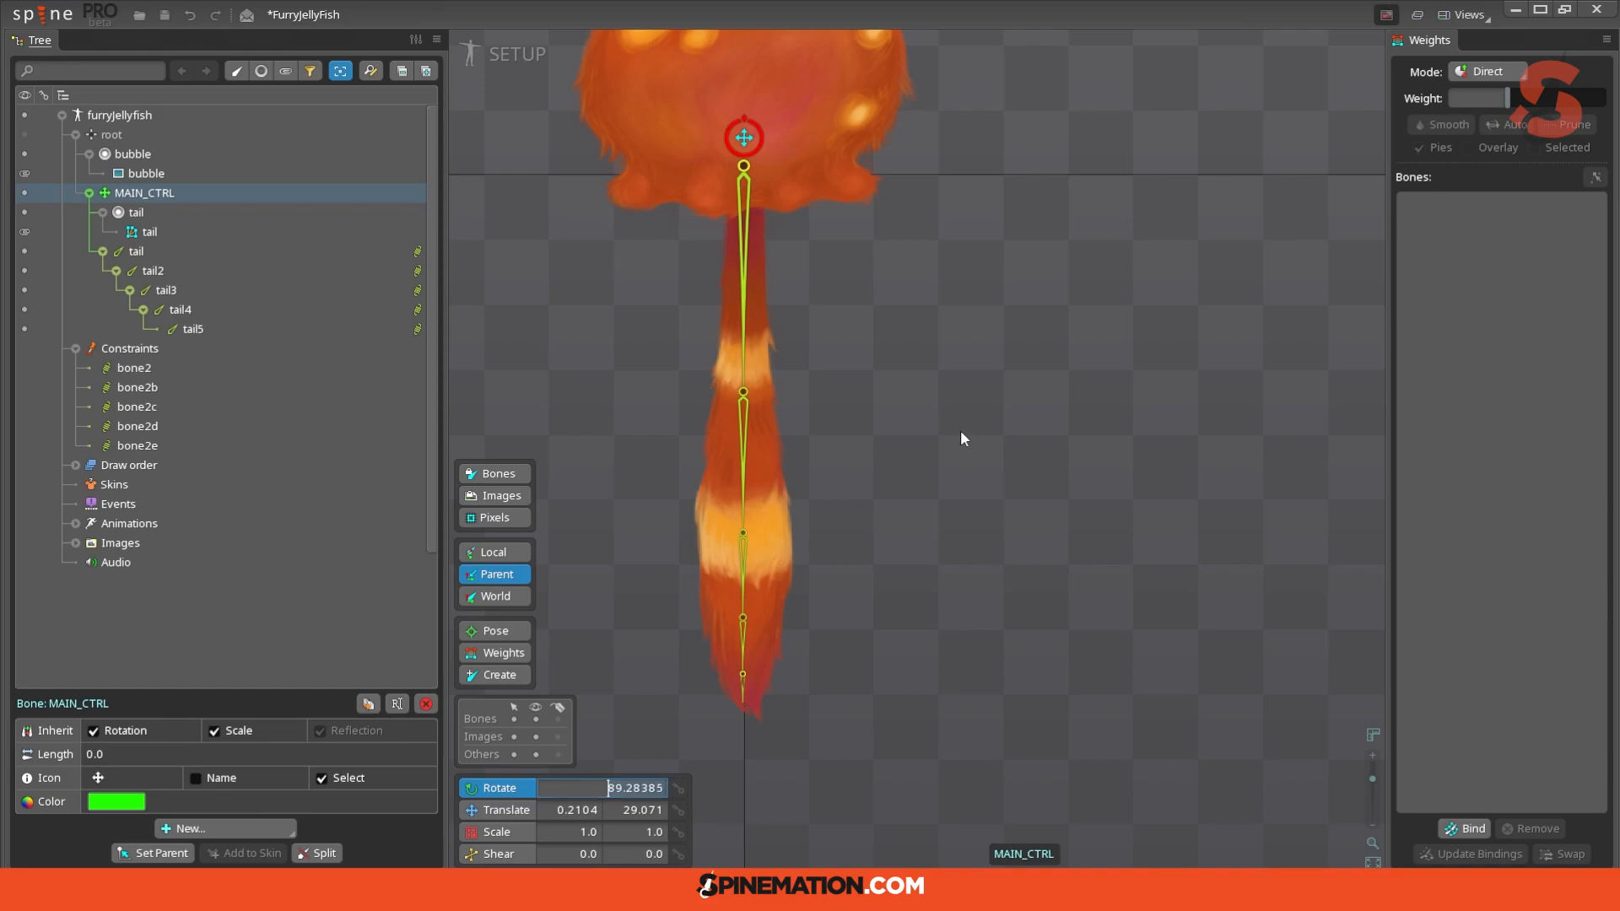
{"action": "left_click_drag", "start_coordinate": [893, 366], "coordinate": [1114, 494]}
{"action": "key", "text": "ctrl+z"}
{"action": "left_click_drag", "start_coordinate": [964, 388], "coordinate": [1236, 525]}
{"action": "key", "text": "ctrl+z"}
{"action": "left_click_drag", "start_coordinate": [925, 391], "coordinate": [1103, 470]}
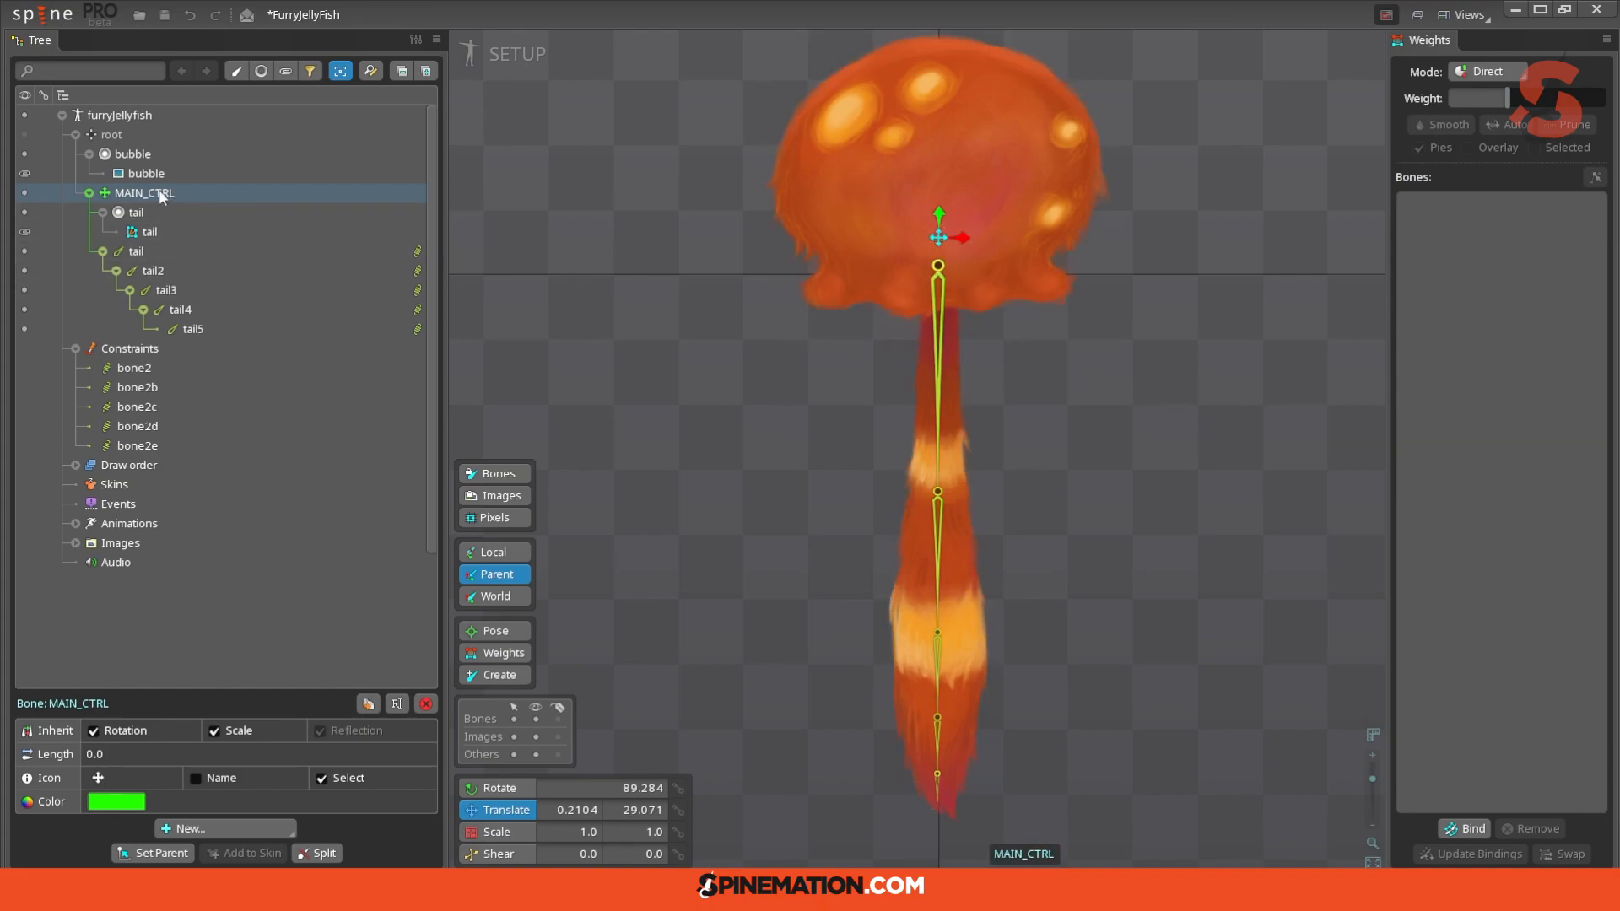
Step: Create a zero-length child bone of MAIN_CTRL just above the tail's first bone and give it the square icon
{"action": "left_click", "coordinate": [496, 675]}
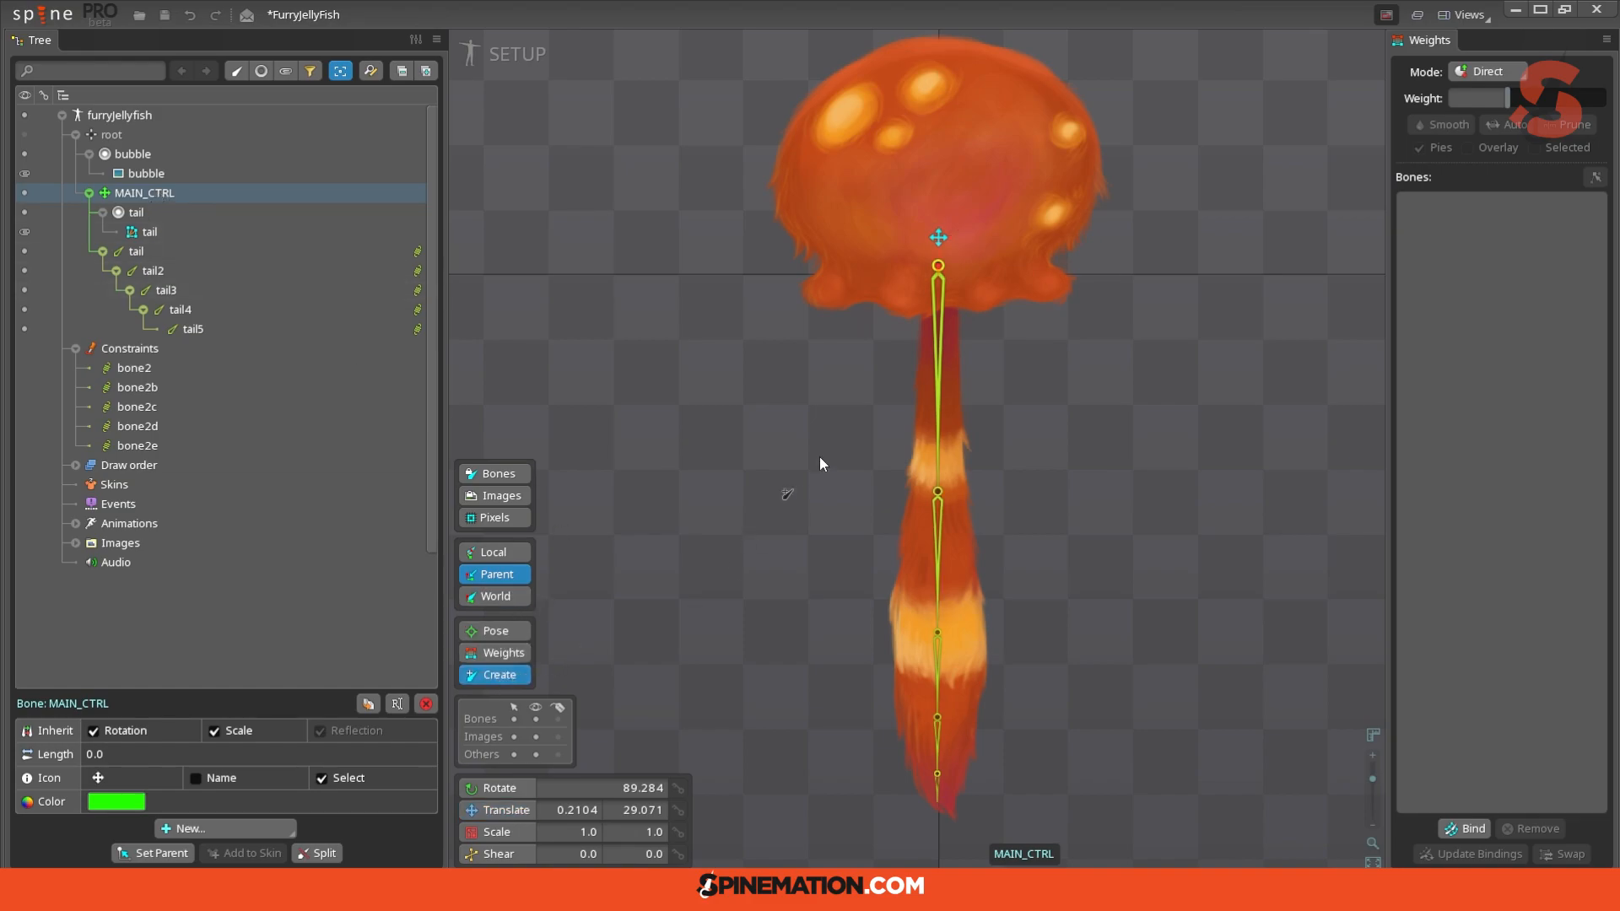
{"action": "scroll", "coordinate": [888, 337], "scroll_direction": "up", "scroll_amount": 1}
{"action": "left_click_drag", "start_coordinate": [1163, 361], "coordinate": [1102, 580]}
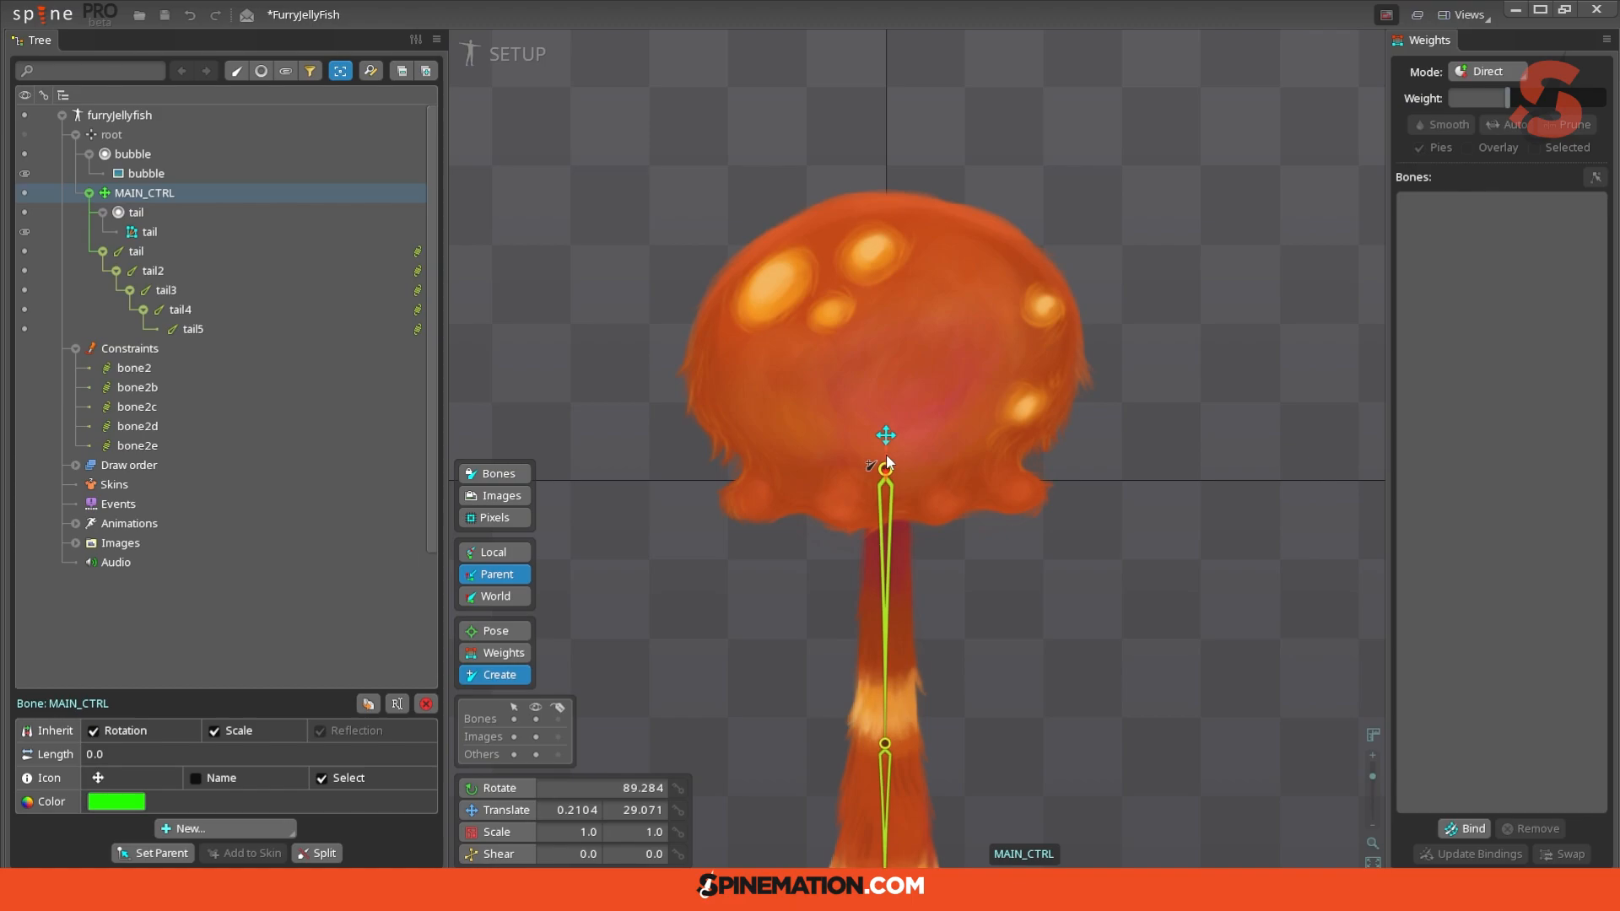
{"action": "left_click", "coordinate": [887, 457]}
{"action": "key", "text": "v"}
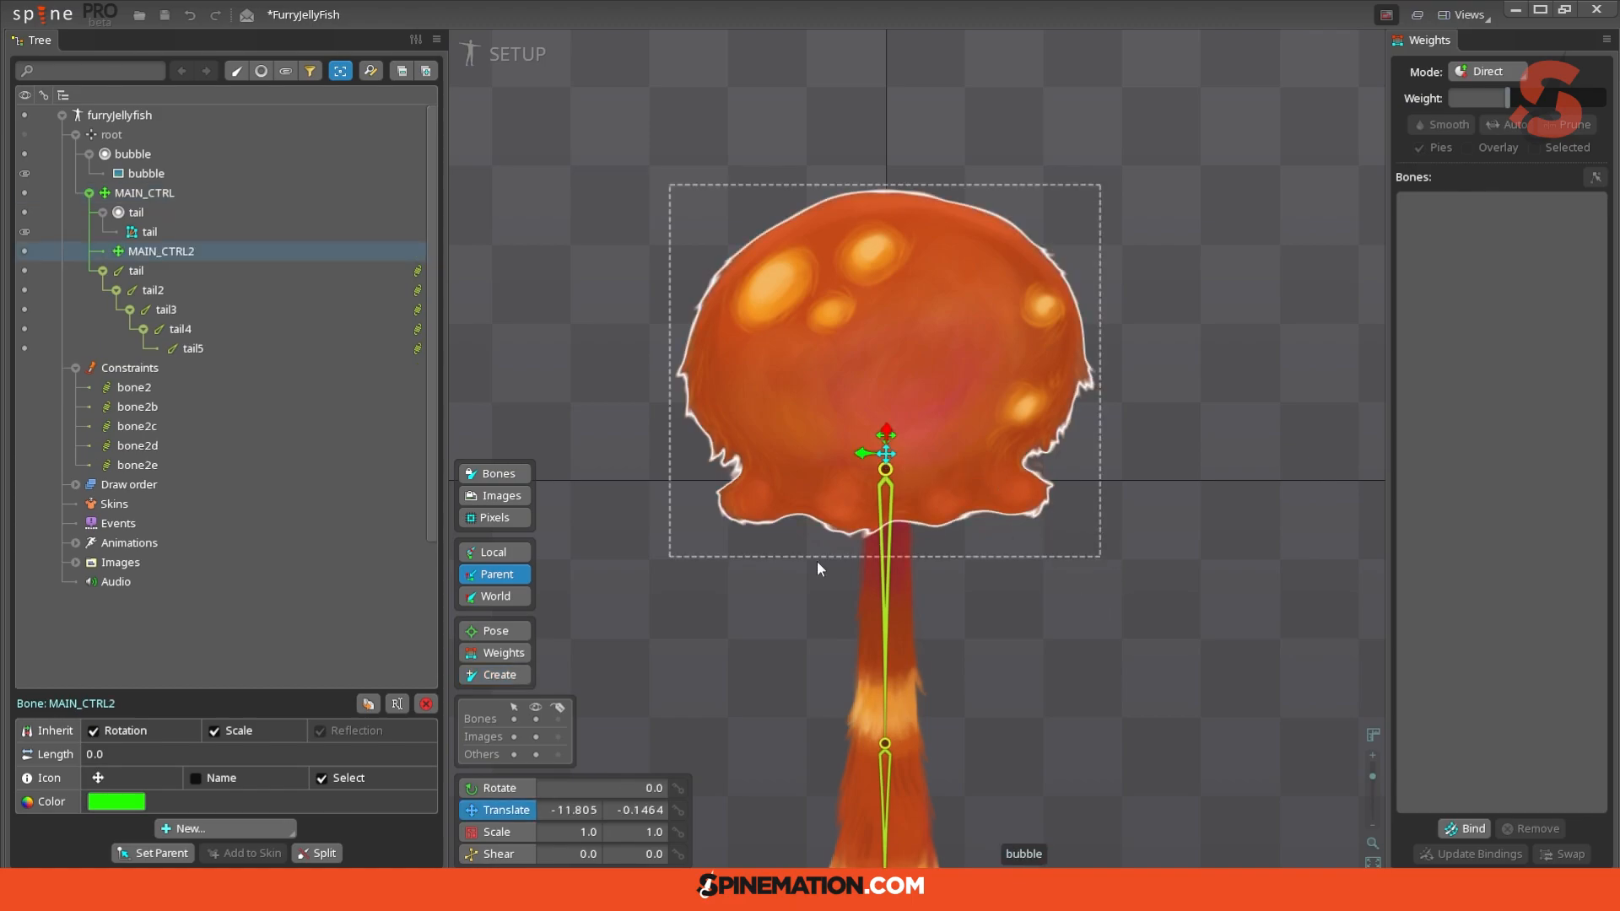
{"action": "left_click", "coordinate": [99, 777]}
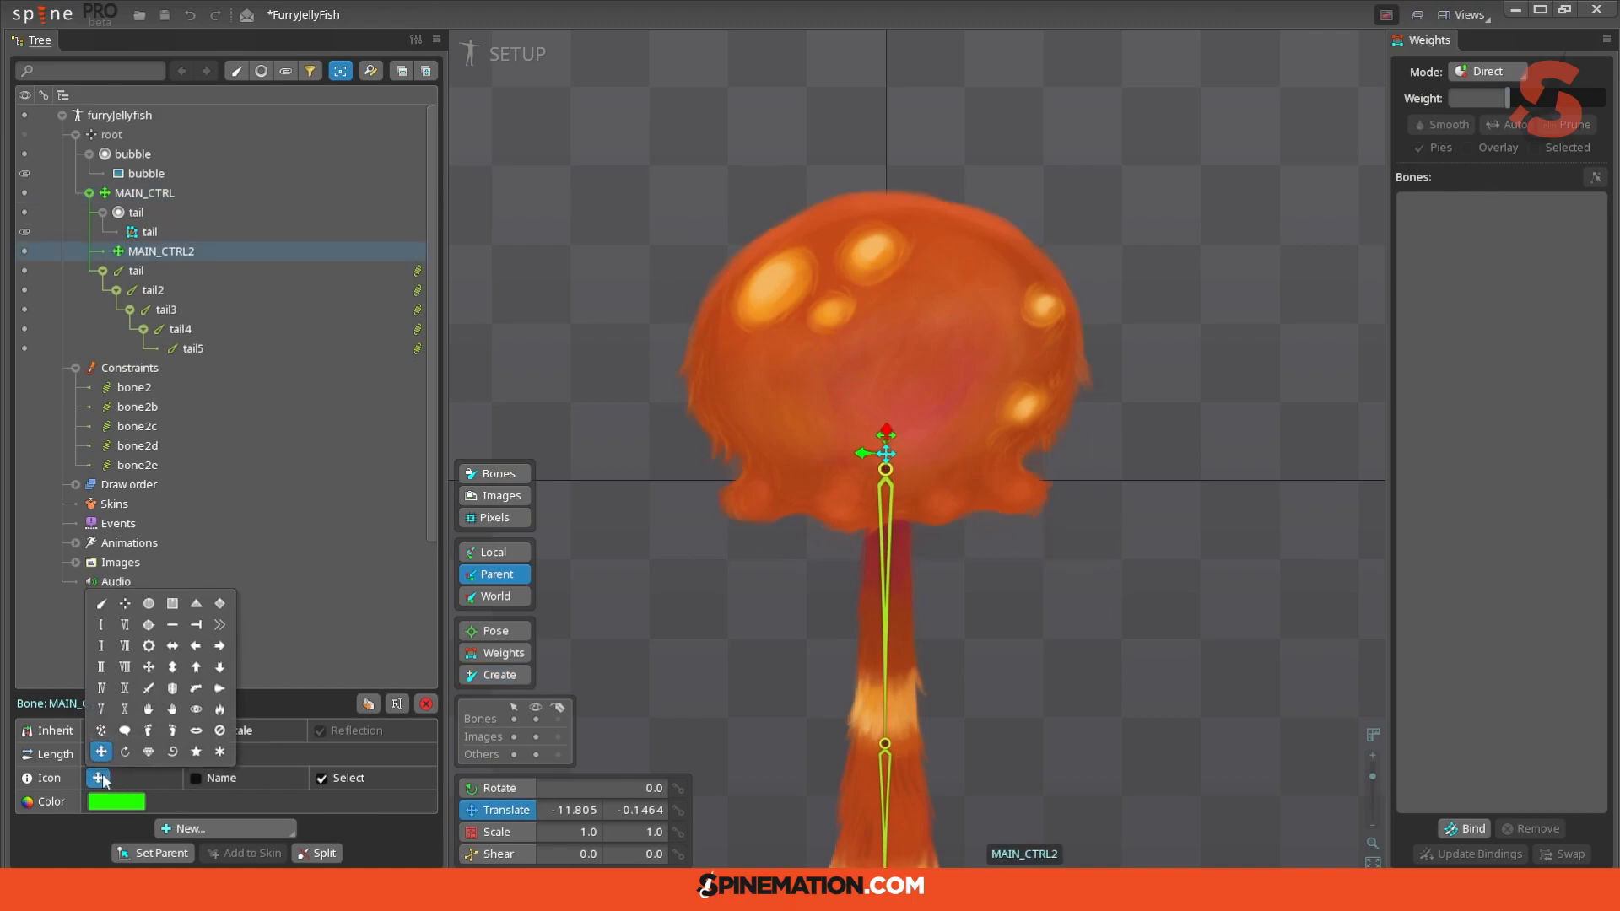
{"action": "left_click", "coordinate": [172, 603]}
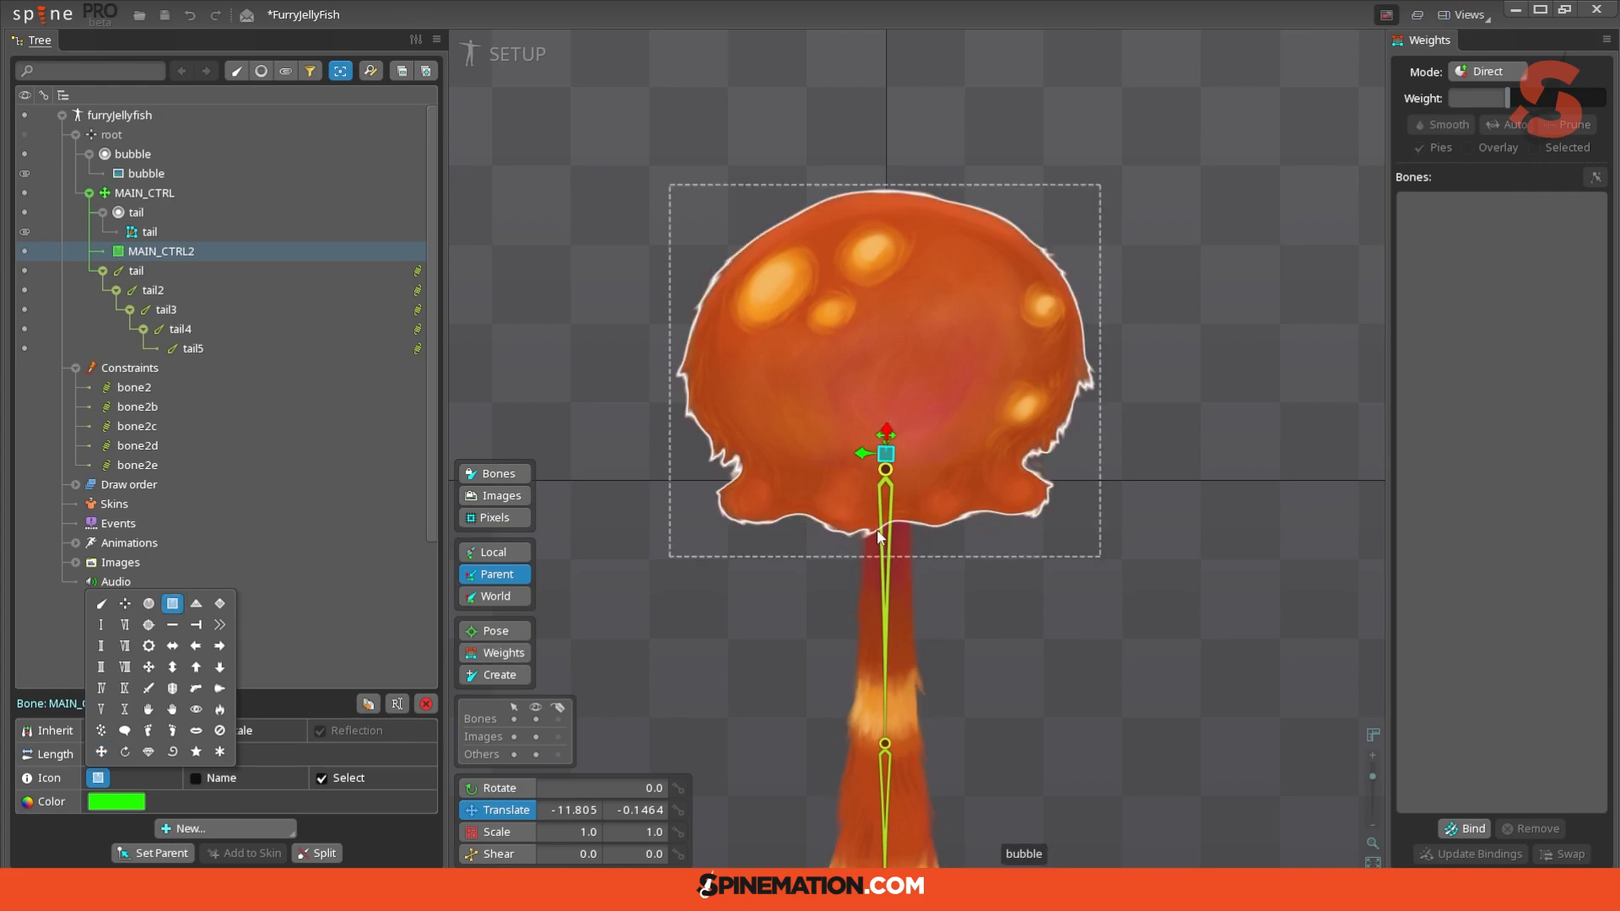
Step: Parent the first tail bone to MAIN_CTRL2 and move MAIN_CTRL2 sideways to about -19.468, 55.008 under the bubble
{"action": "left_click", "coordinate": [888, 558]}
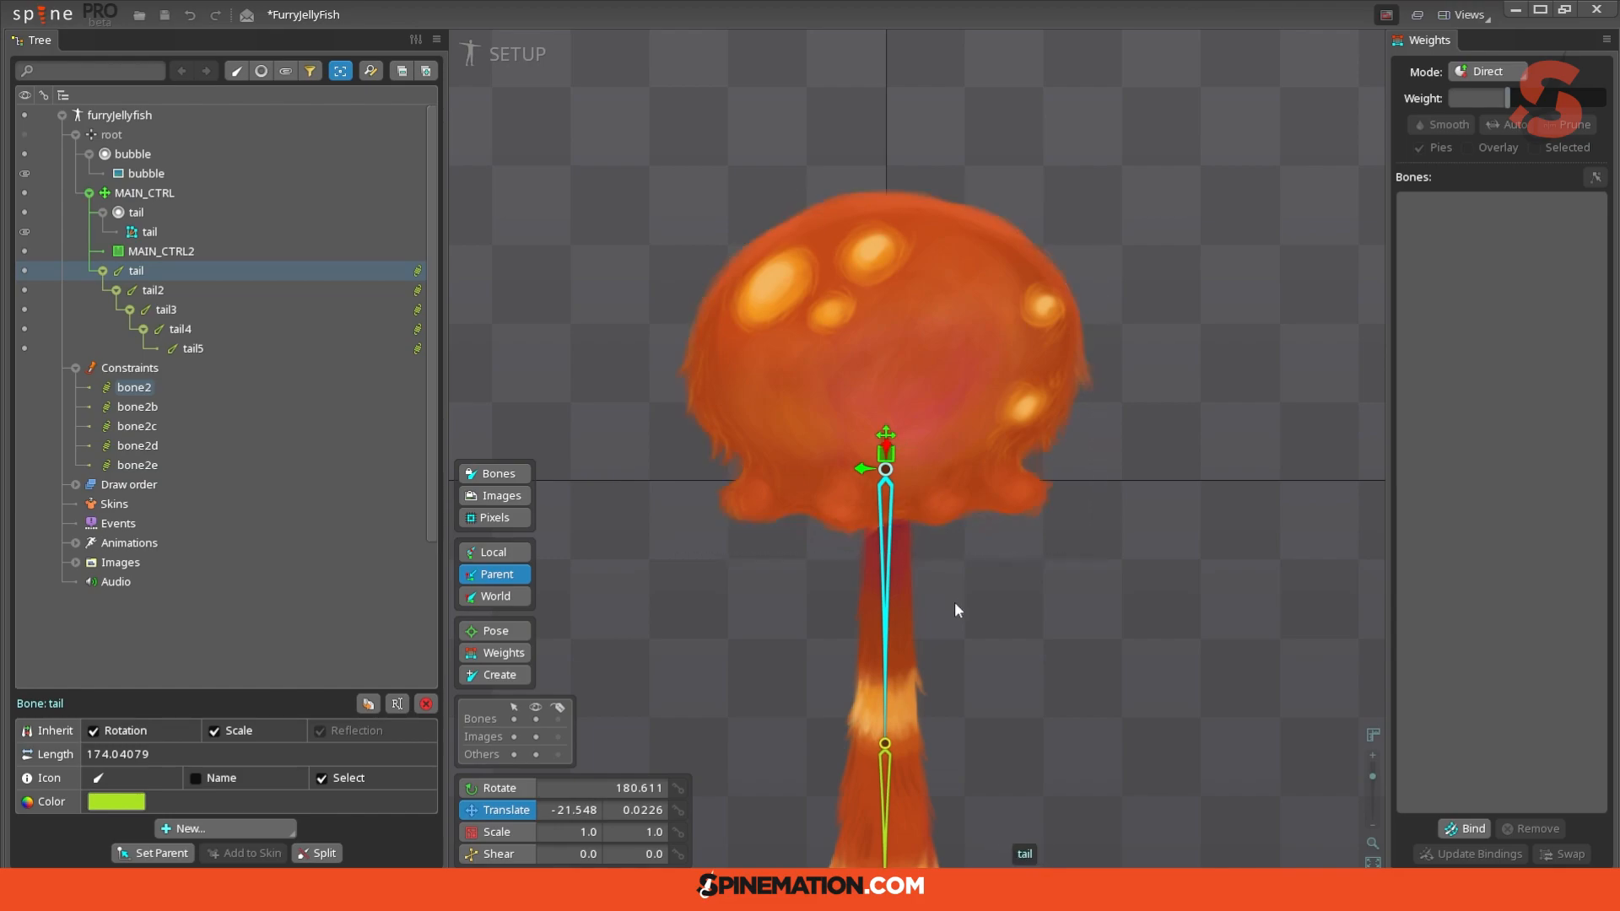
{"action": "key", "text": "p"}
{"action": "left_click", "coordinate": [885, 456]}
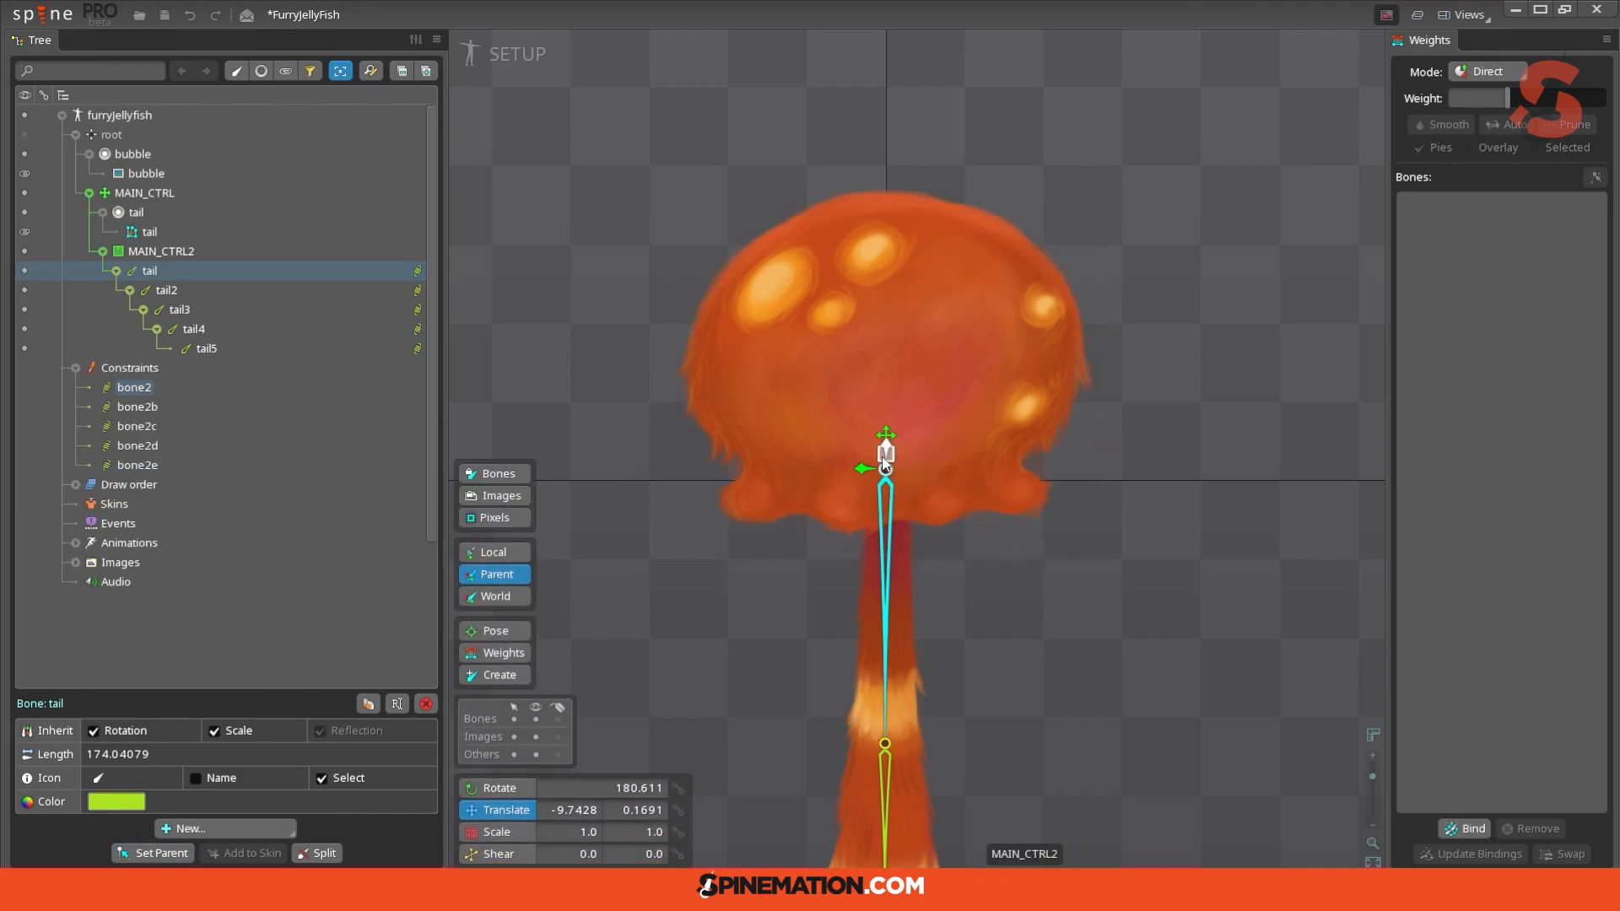
{"action": "left_click_drag", "start_coordinate": [885, 455], "coordinate": [799, 469]}
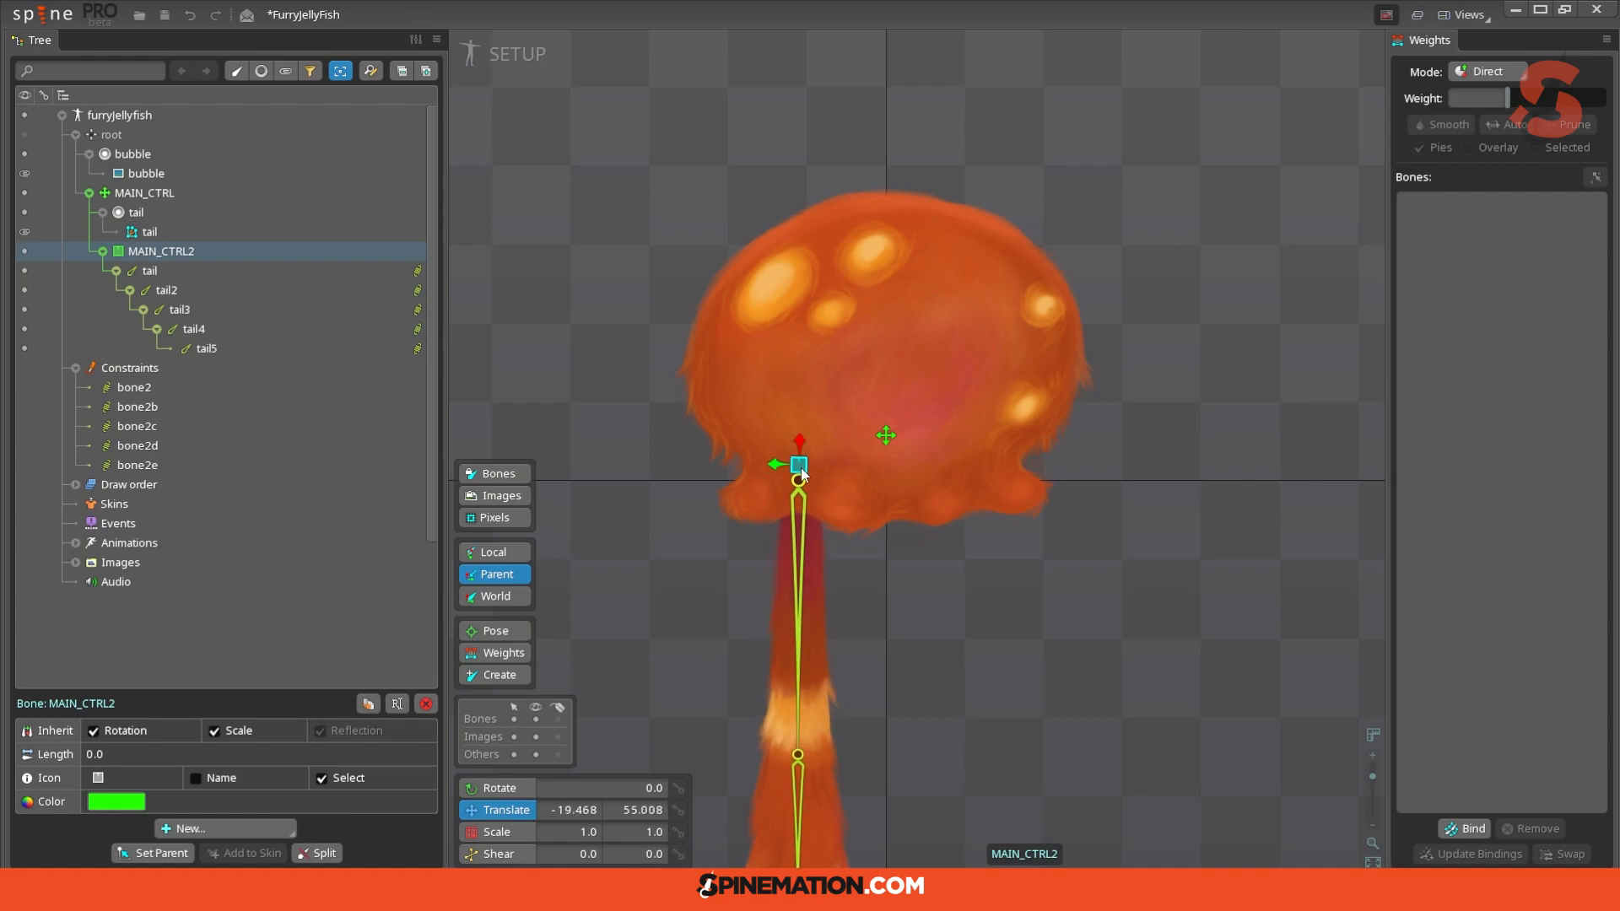
Step: Rename the MAIN_CTRL2 bone as tail_root
{"action": "double_click", "coordinate": [160, 251]}
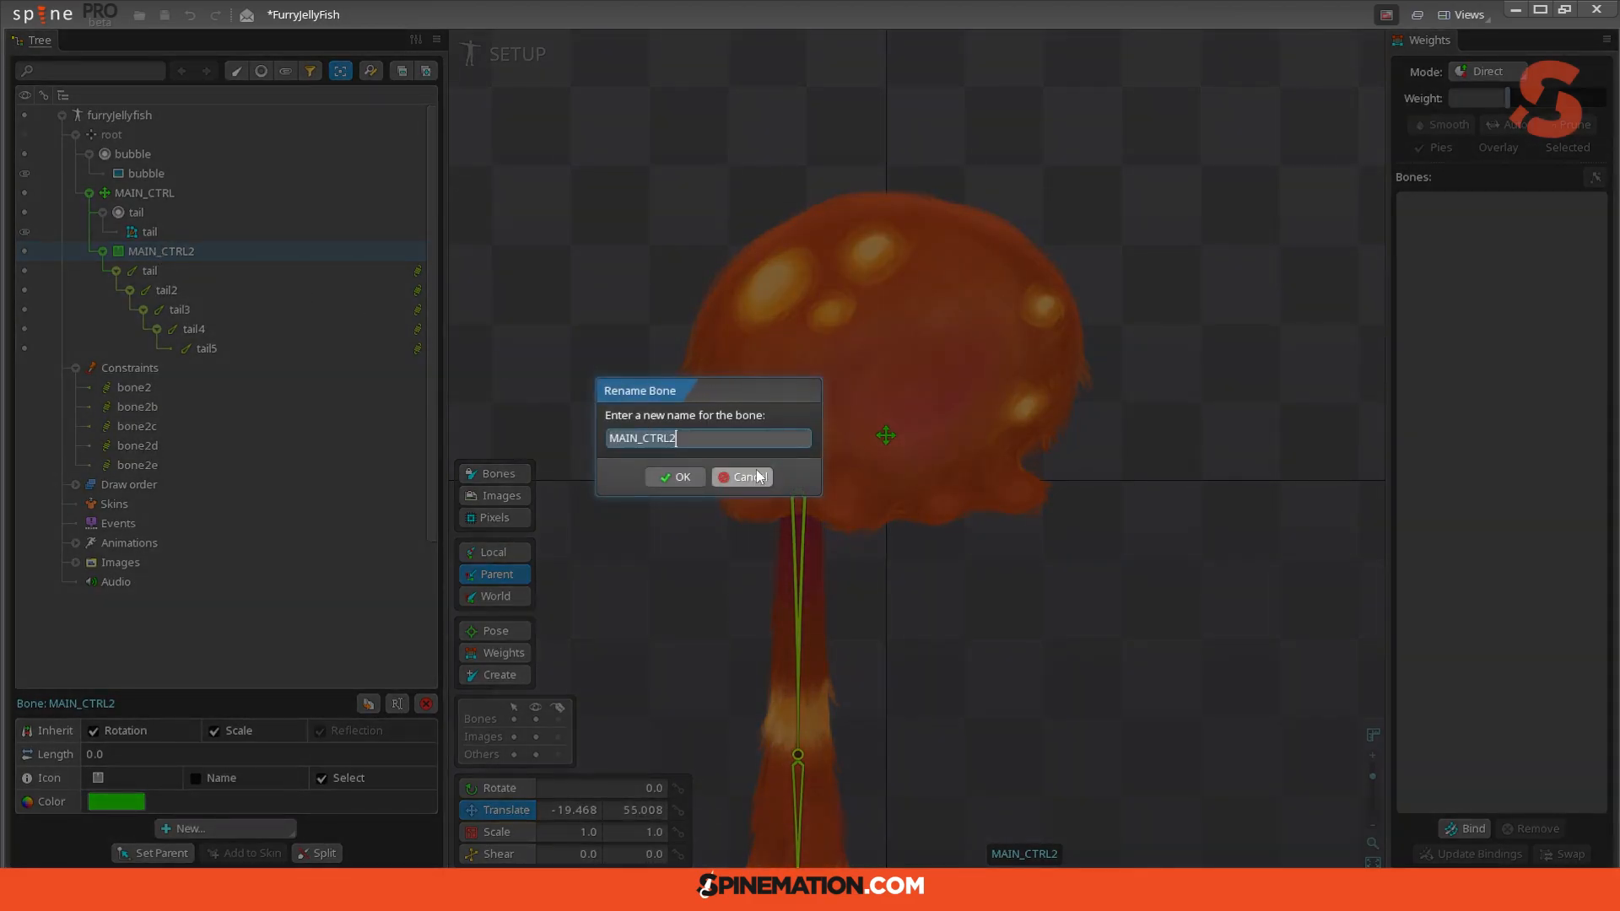
{"action": "type", "text": "ta"}
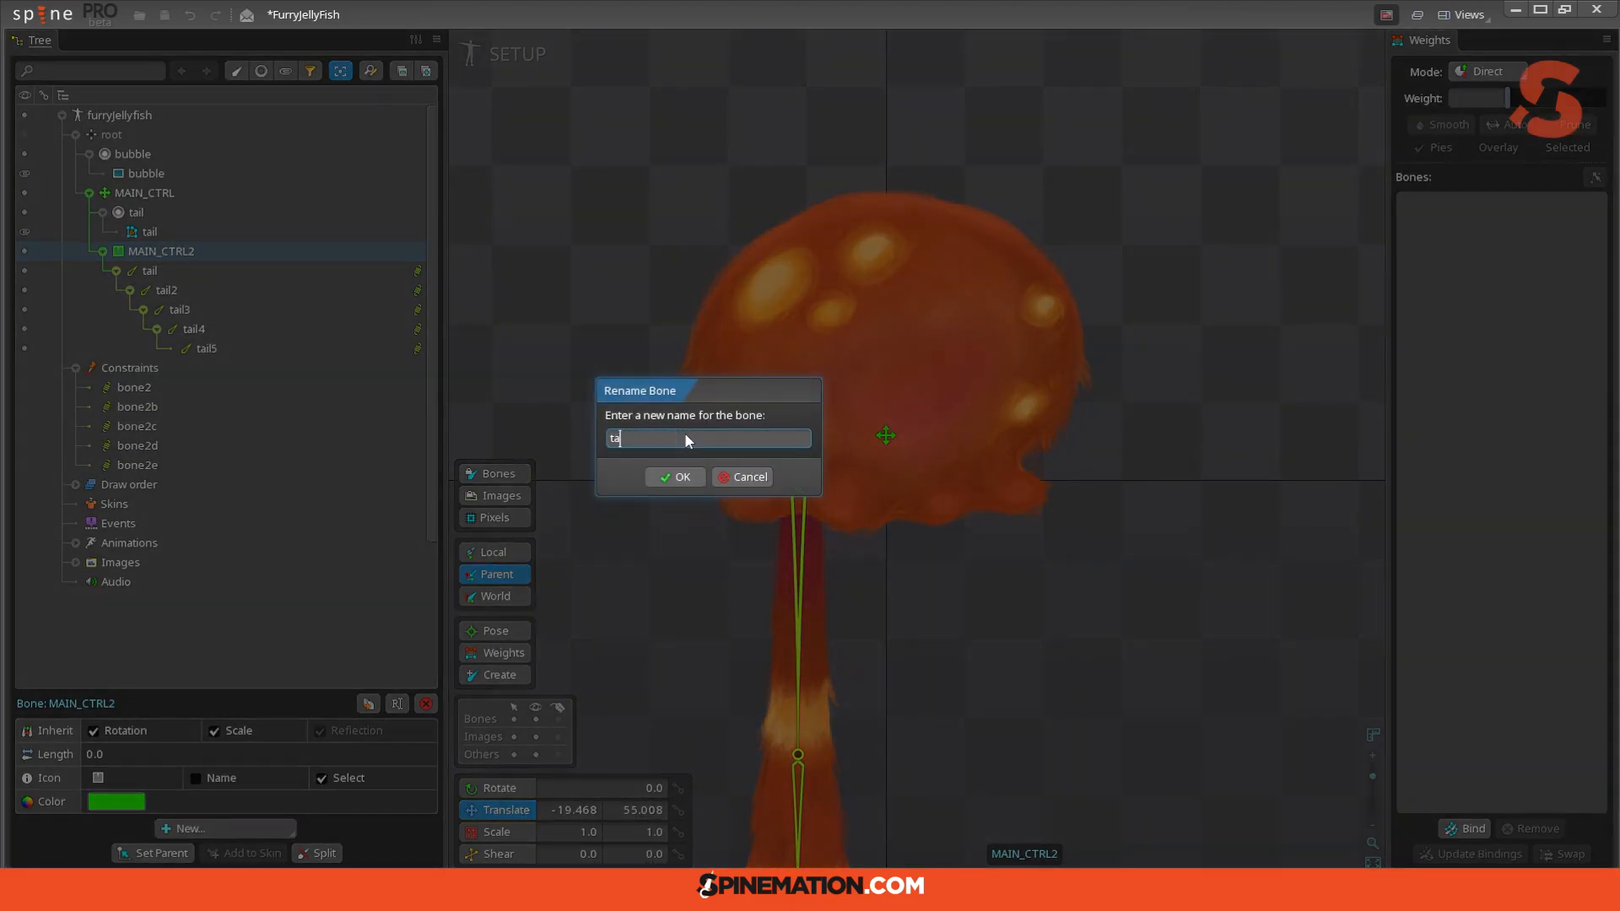
{"action": "type", "text": "il_root"}
{"action": "key", "text": "Return"}
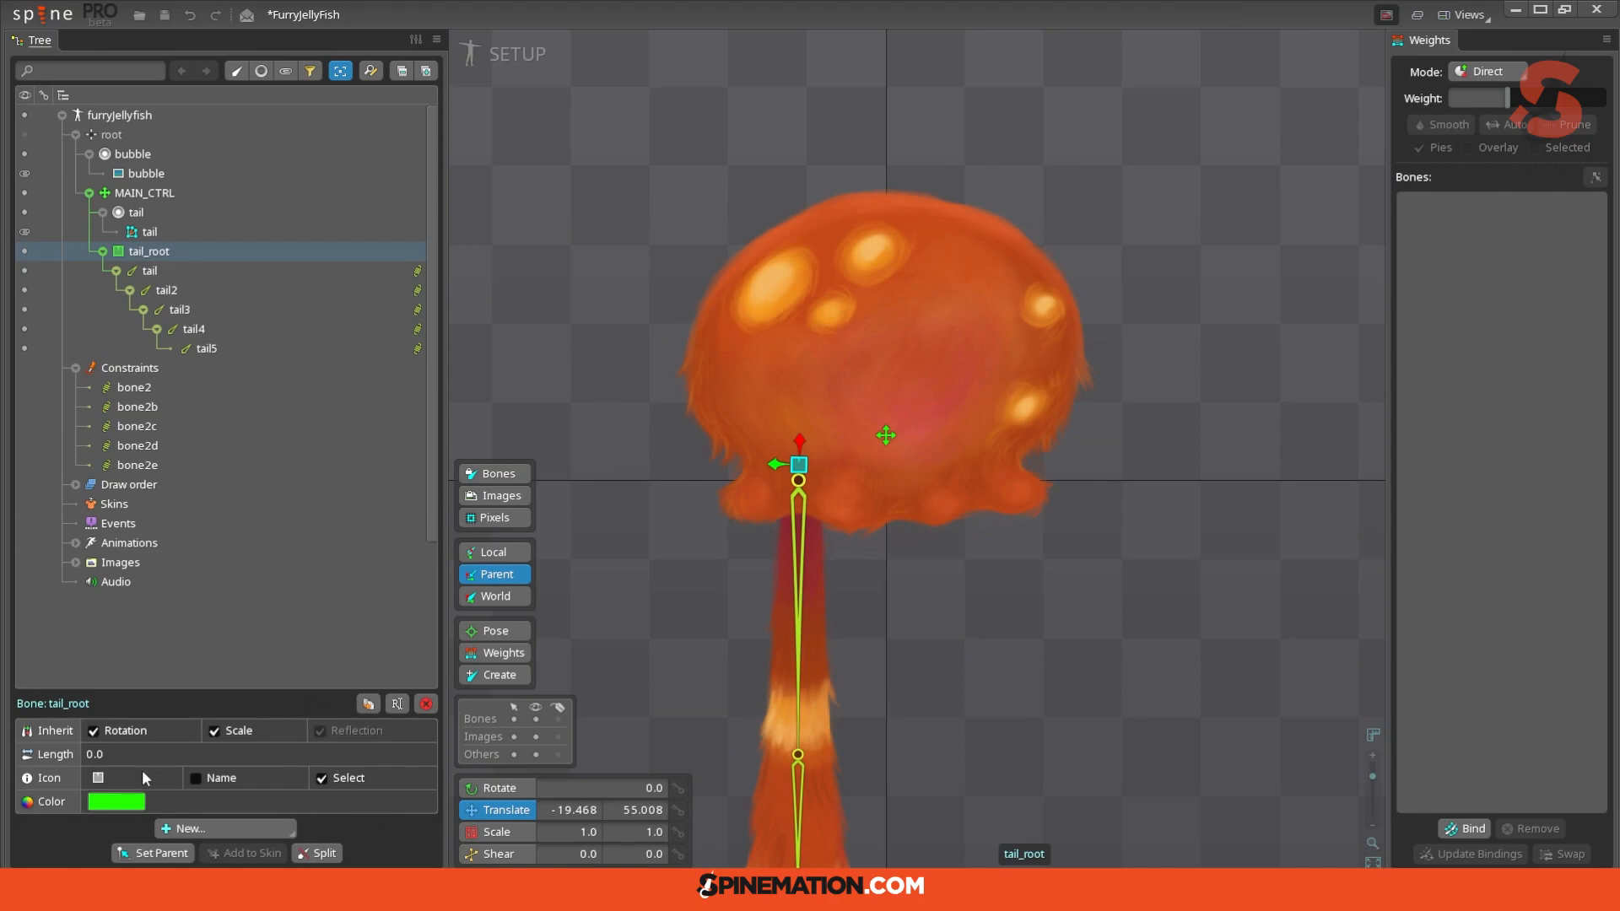
Step: Duplicate the tail_root bone chain and delete the duplicate
{"action": "left_click", "coordinate": [357, 703]}
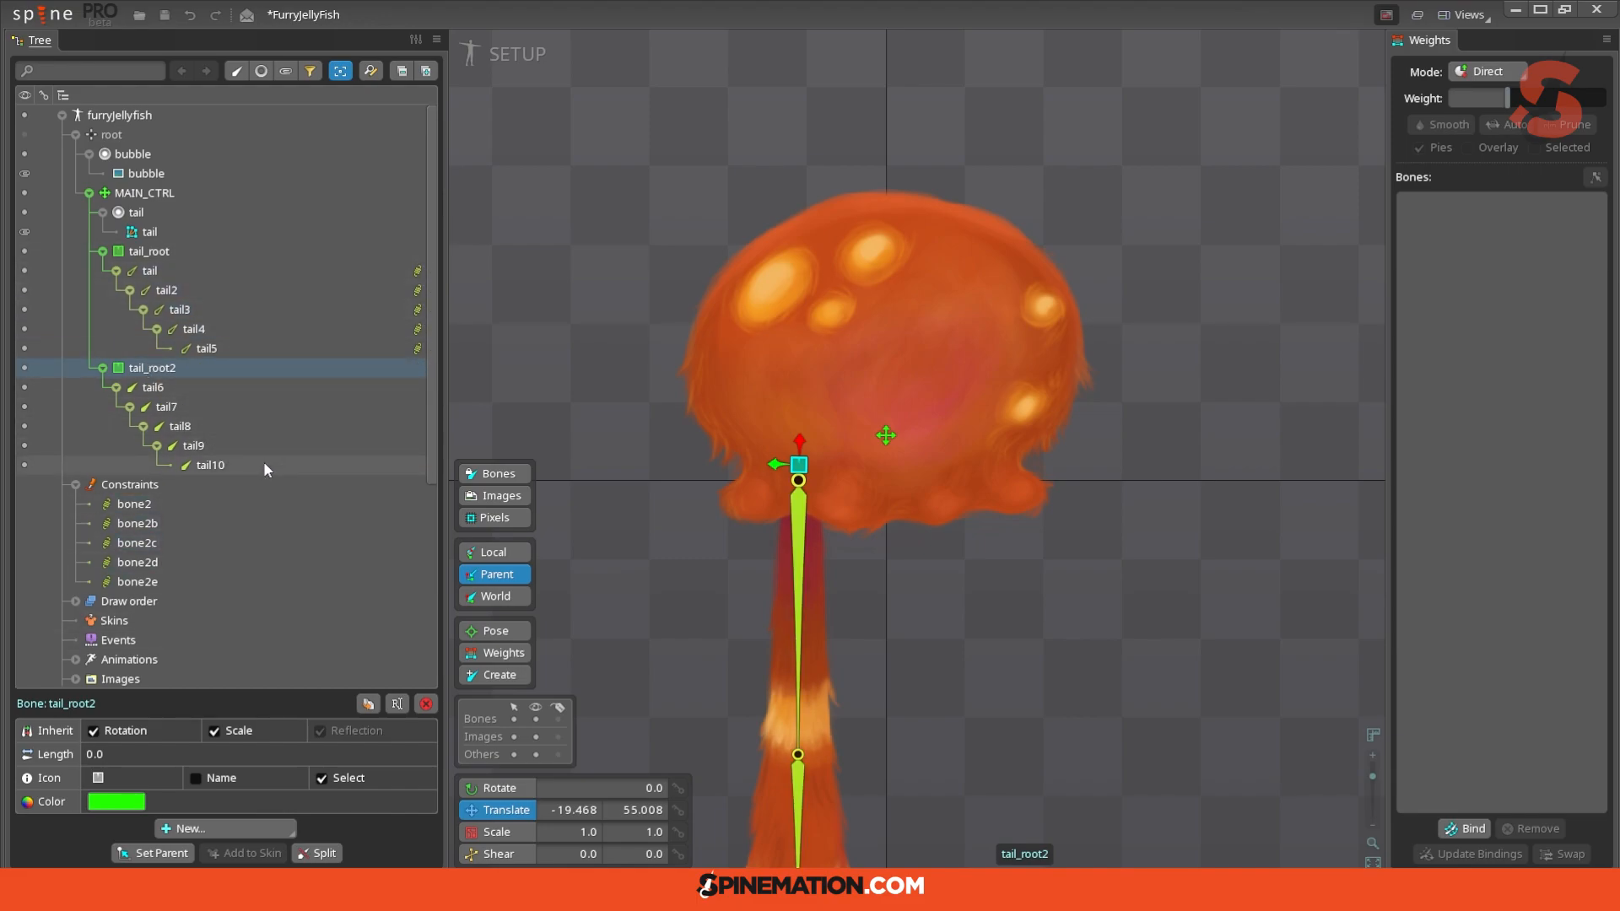
{"action": "key", "text": "Delete"}
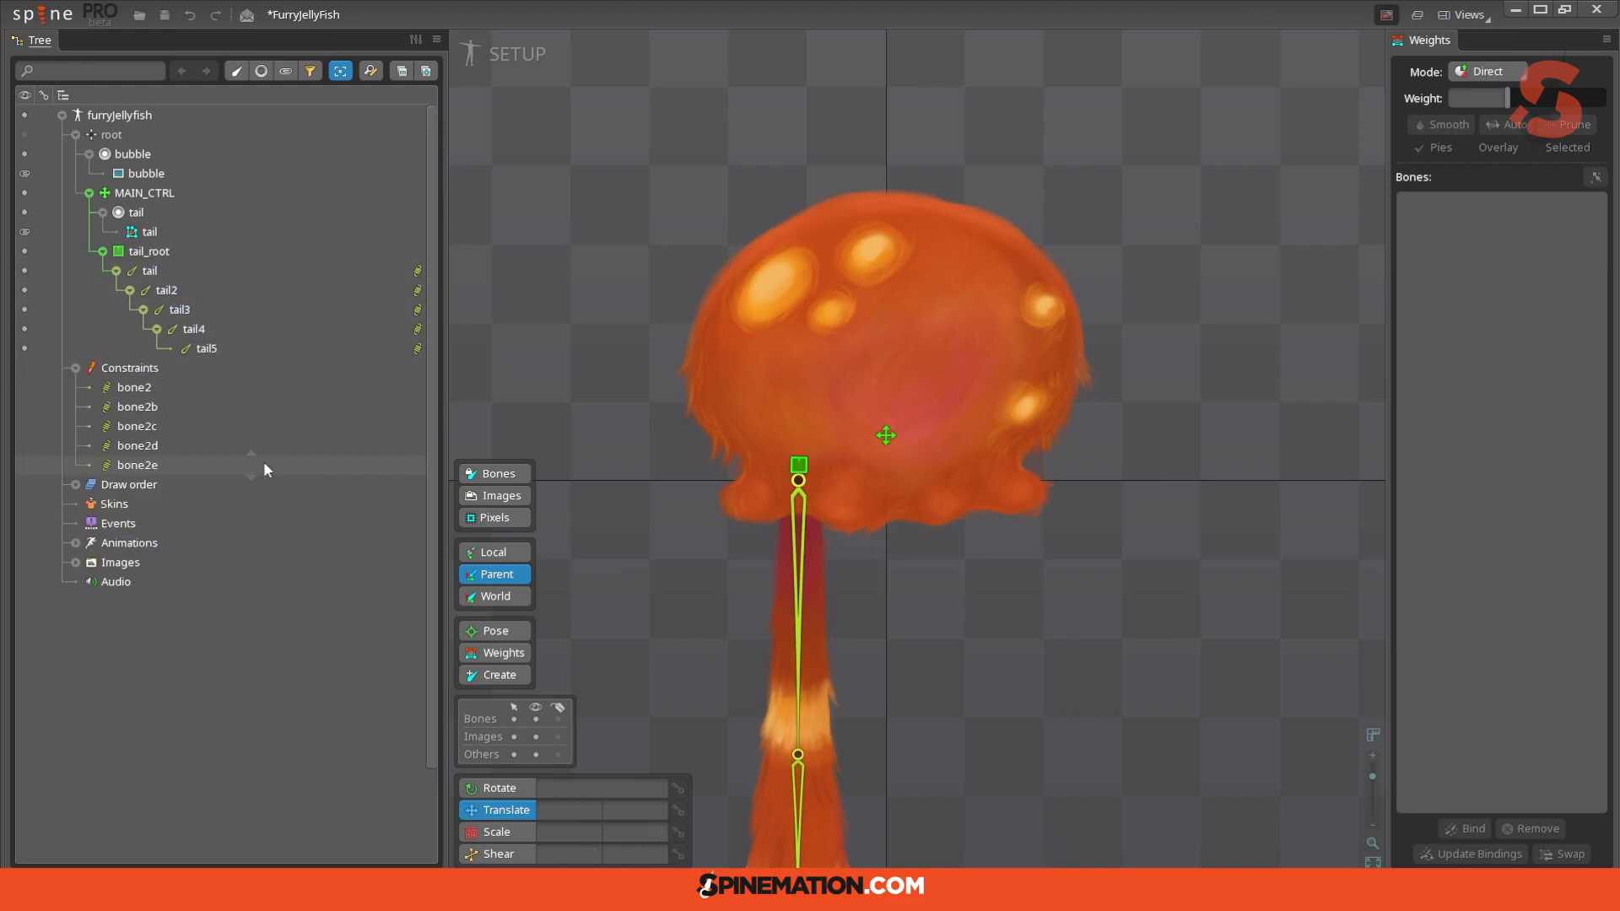
Step: Nudge tail_root to about -18.428, 57.703 and move the tail slot under it in the hierarchy
{"action": "left_click", "coordinate": [797, 470]}
{"action": "mouse_move", "coordinate": [798, 469]}
{"action": "left_mouse_down"}
{"action": "mouse_move", "coordinate": [868, 471]}
{"action": "mouse_move", "coordinate": [794, 467]}
{"action": "left_mouse_up"}
{"action": "key", "text": "Escape"}
{"action": "left_click", "coordinate": [152, 232]}
{"action": "left_click", "coordinate": [143, 211]}
{"action": "left_click_drag", "start_coordinate": [162, 256], "coordinate": [162, 256]}
Step: Duplicate tail_root with its slot and bones and move the copy to the bubble's other side at about -22.451, -49.63
{"action": "left_click", "coordinate": [148, 213]}
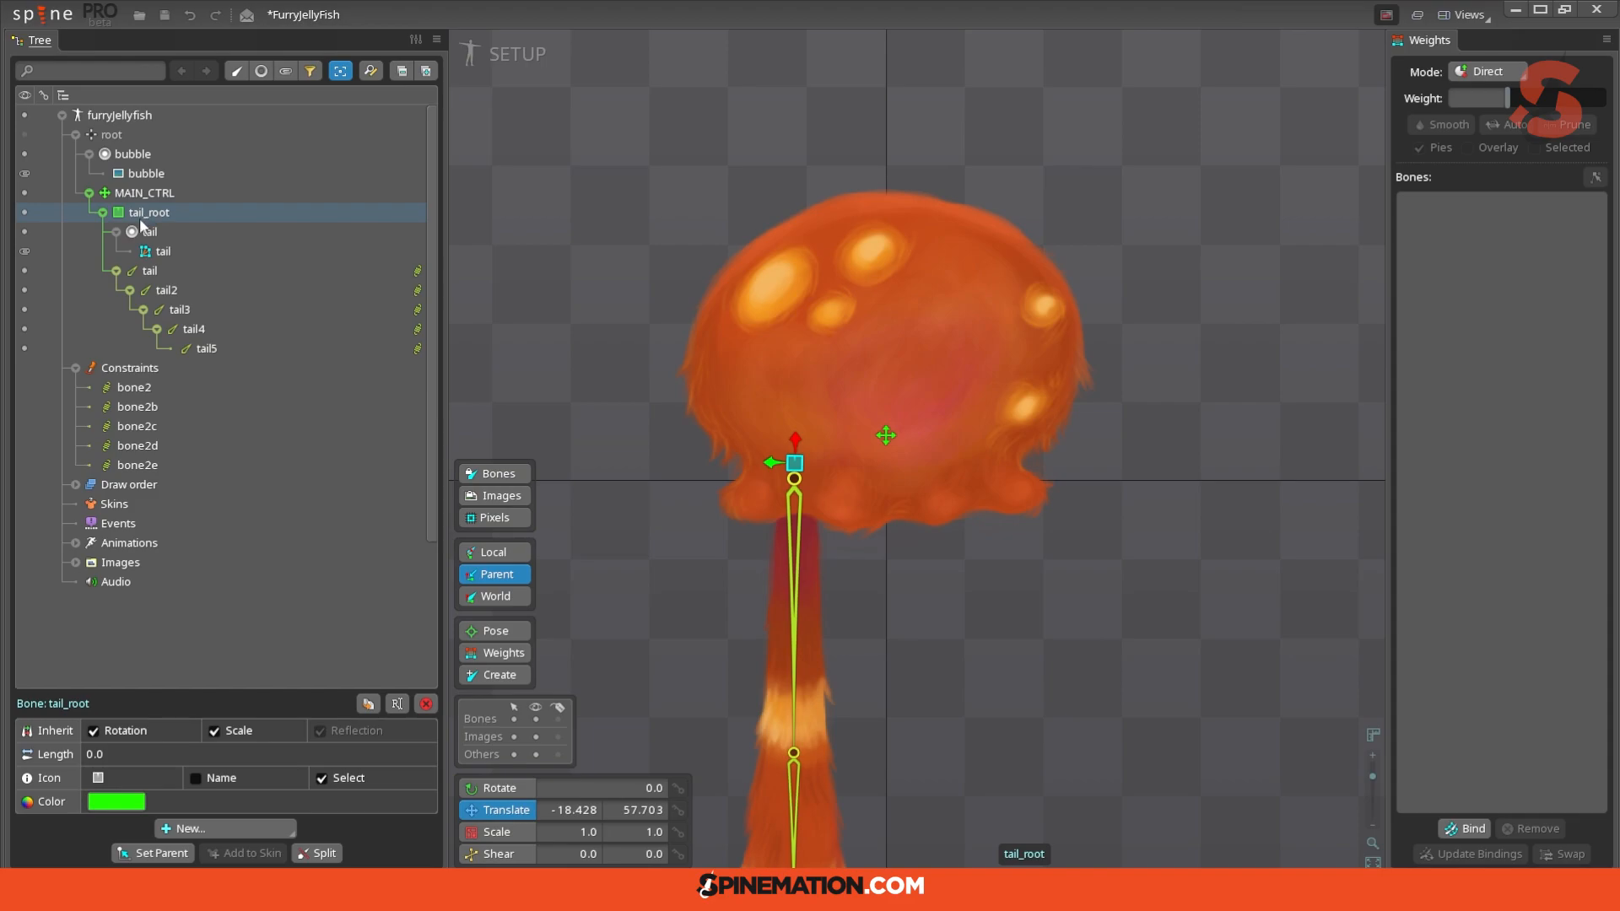
{"action": "key", "text": "ctrl+d"}
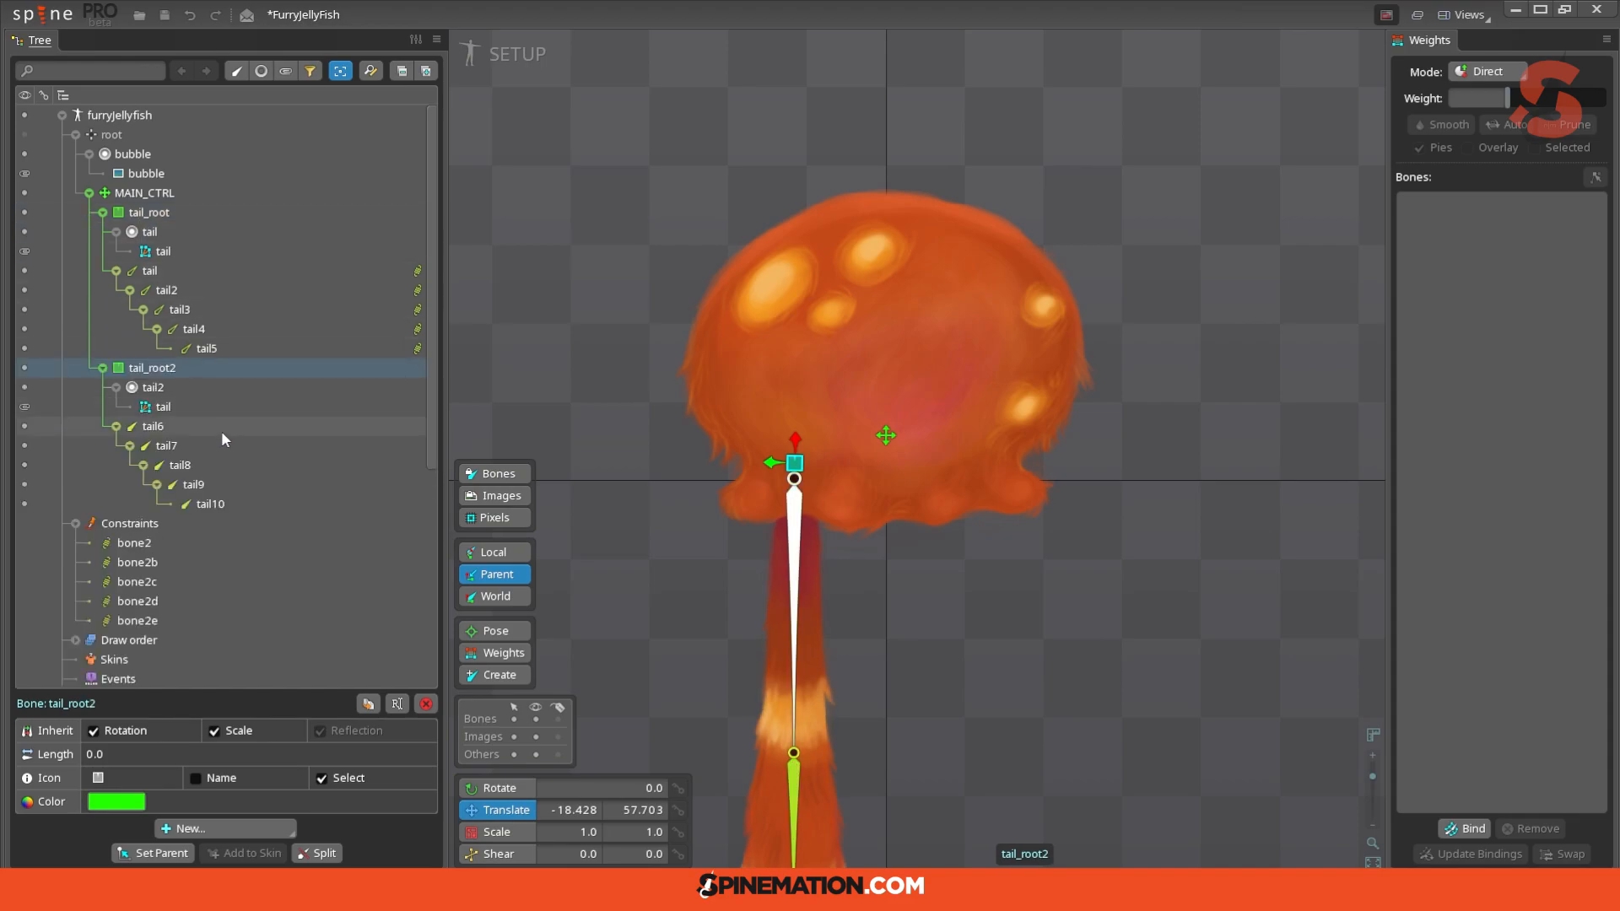
{"action": "left_click_drag", "start_coordinate": [844, 590], "coordinate": [1007, 592]}
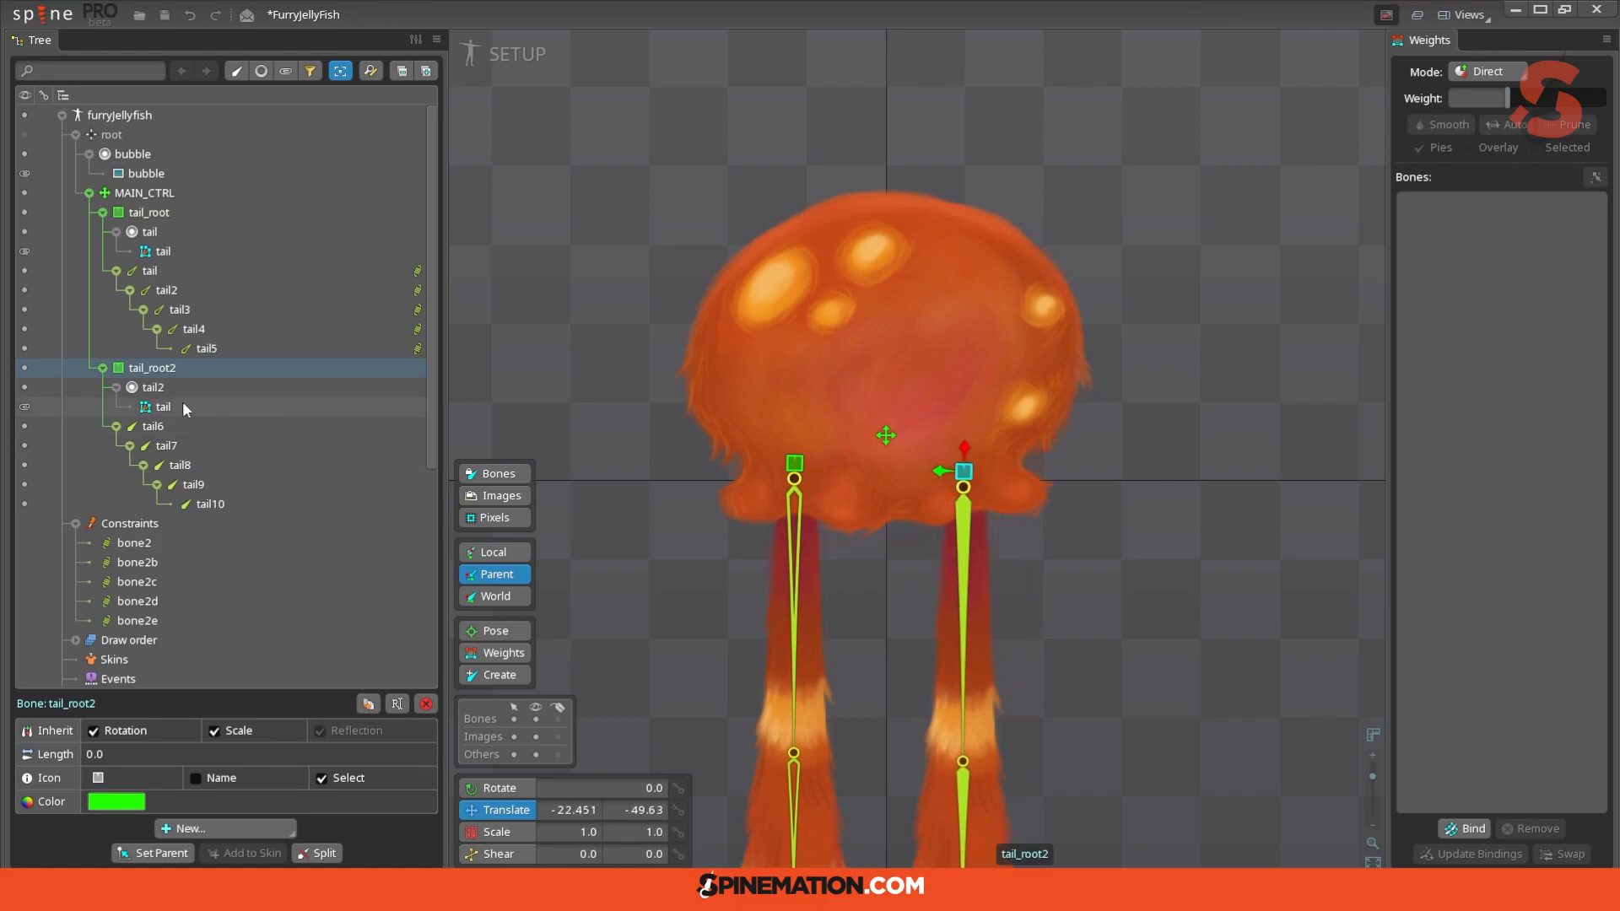
{"action": "scroll", "coordinate": [1176, 736], "scroll_direction": "down", "scroll_amount": 3}
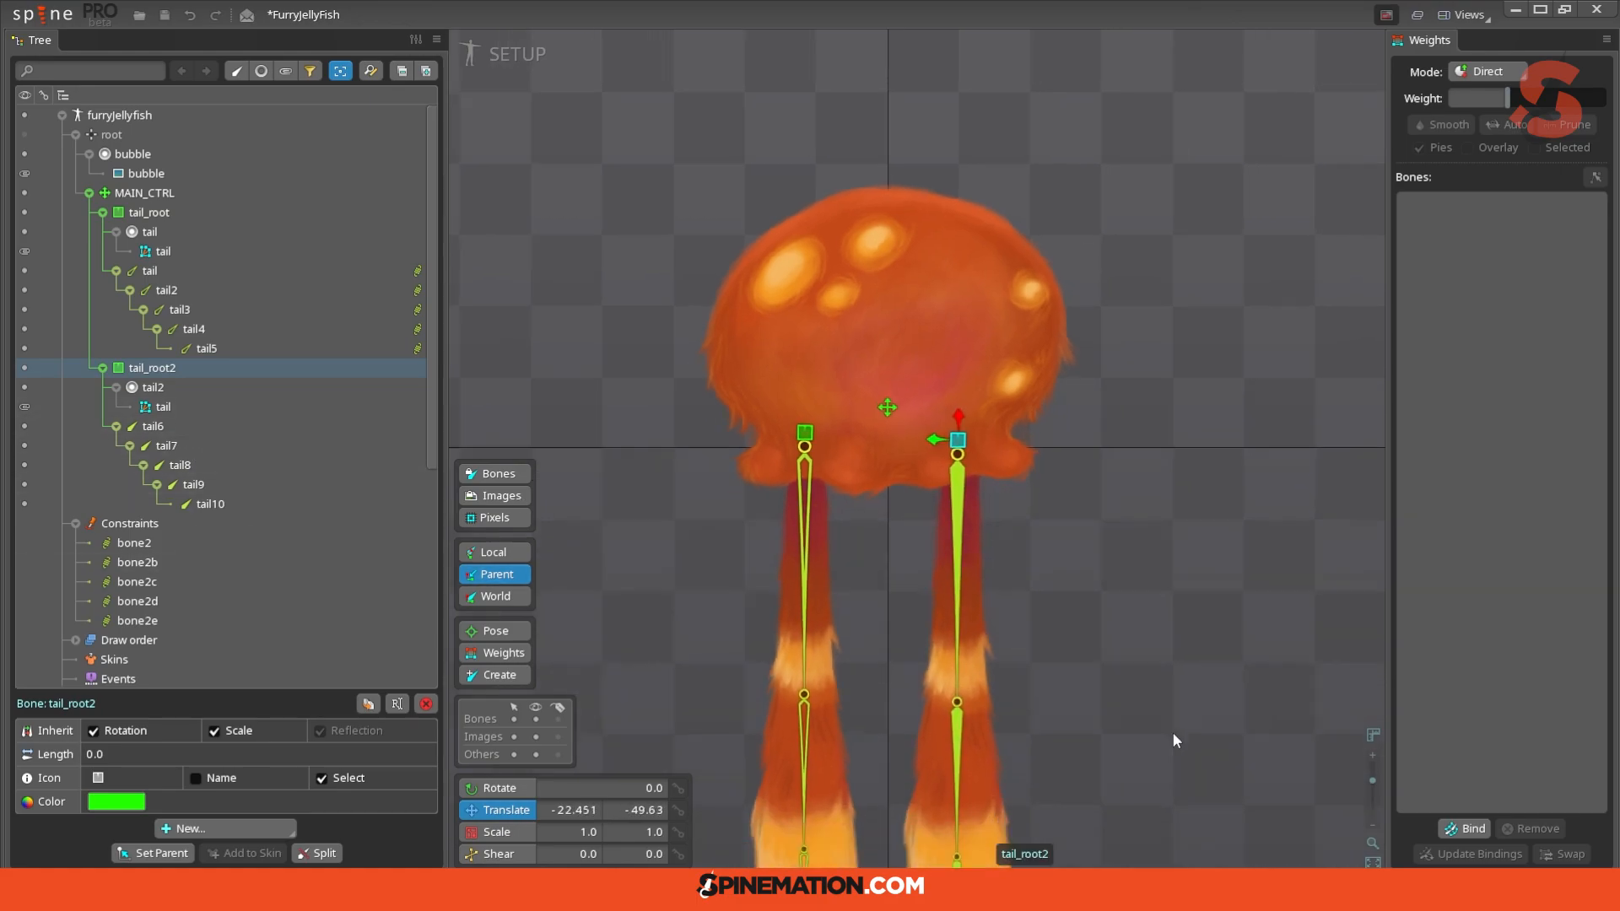
{"action": "left_click_drag", "start_coordinate": [1073, 652], "coordinate": [1049, 590]}
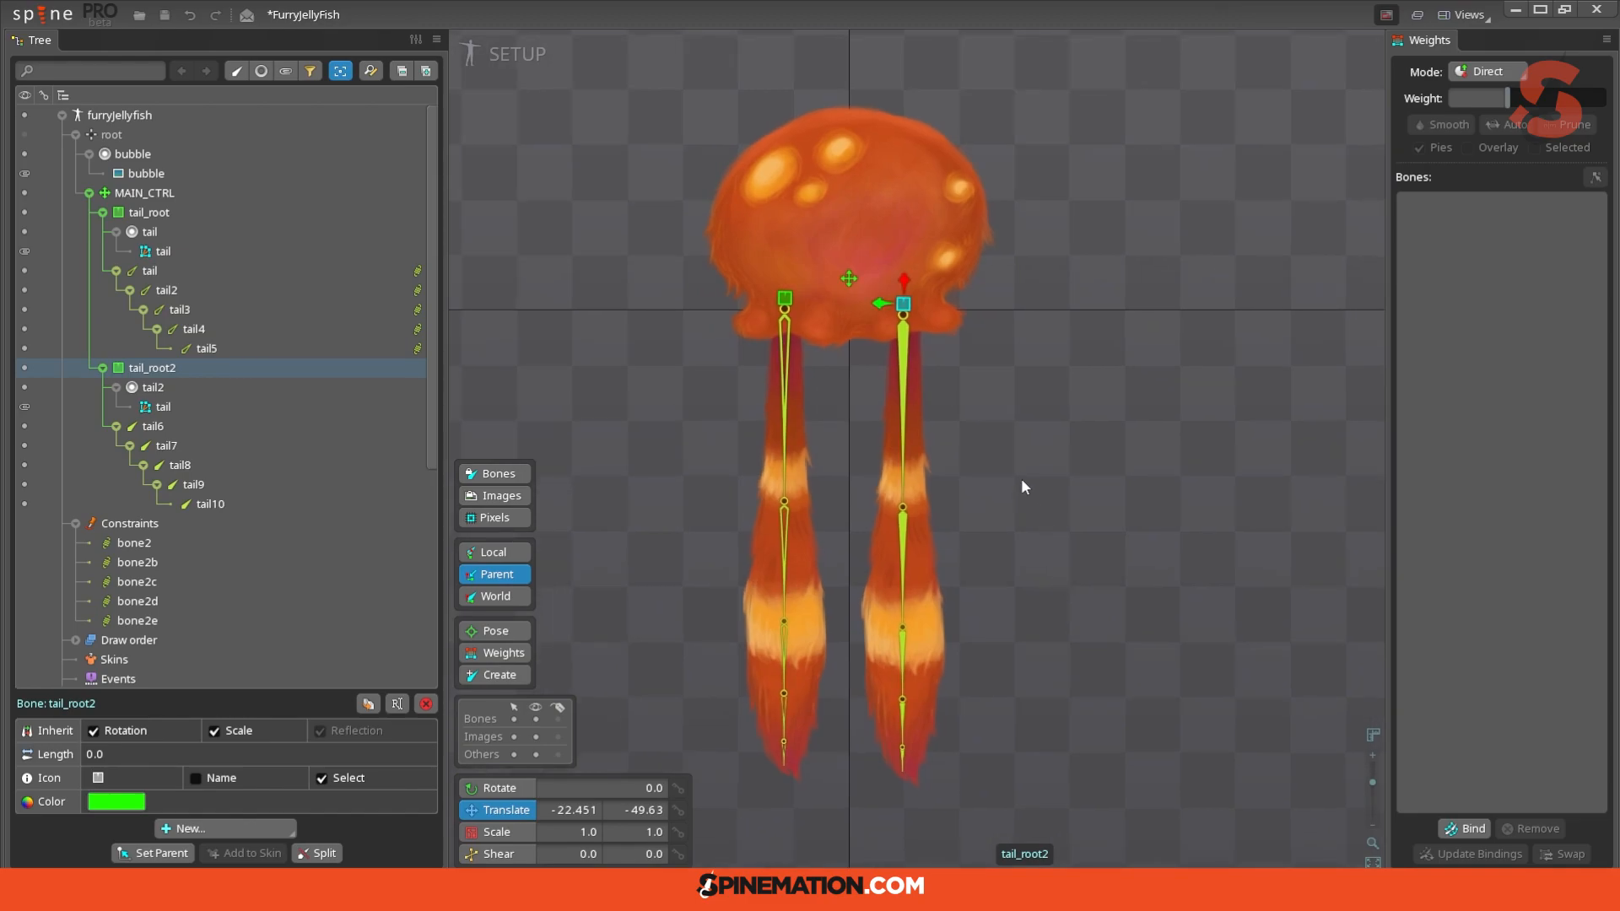
Step: Try moving the duplicated tail's first bone, tail6, and undo the move
{"action": "left_click", "coordinate": [904, 425]}
{"action": "left_click_drag", "start_coordinate": [999, 516], "coordinate": [912, 641]}
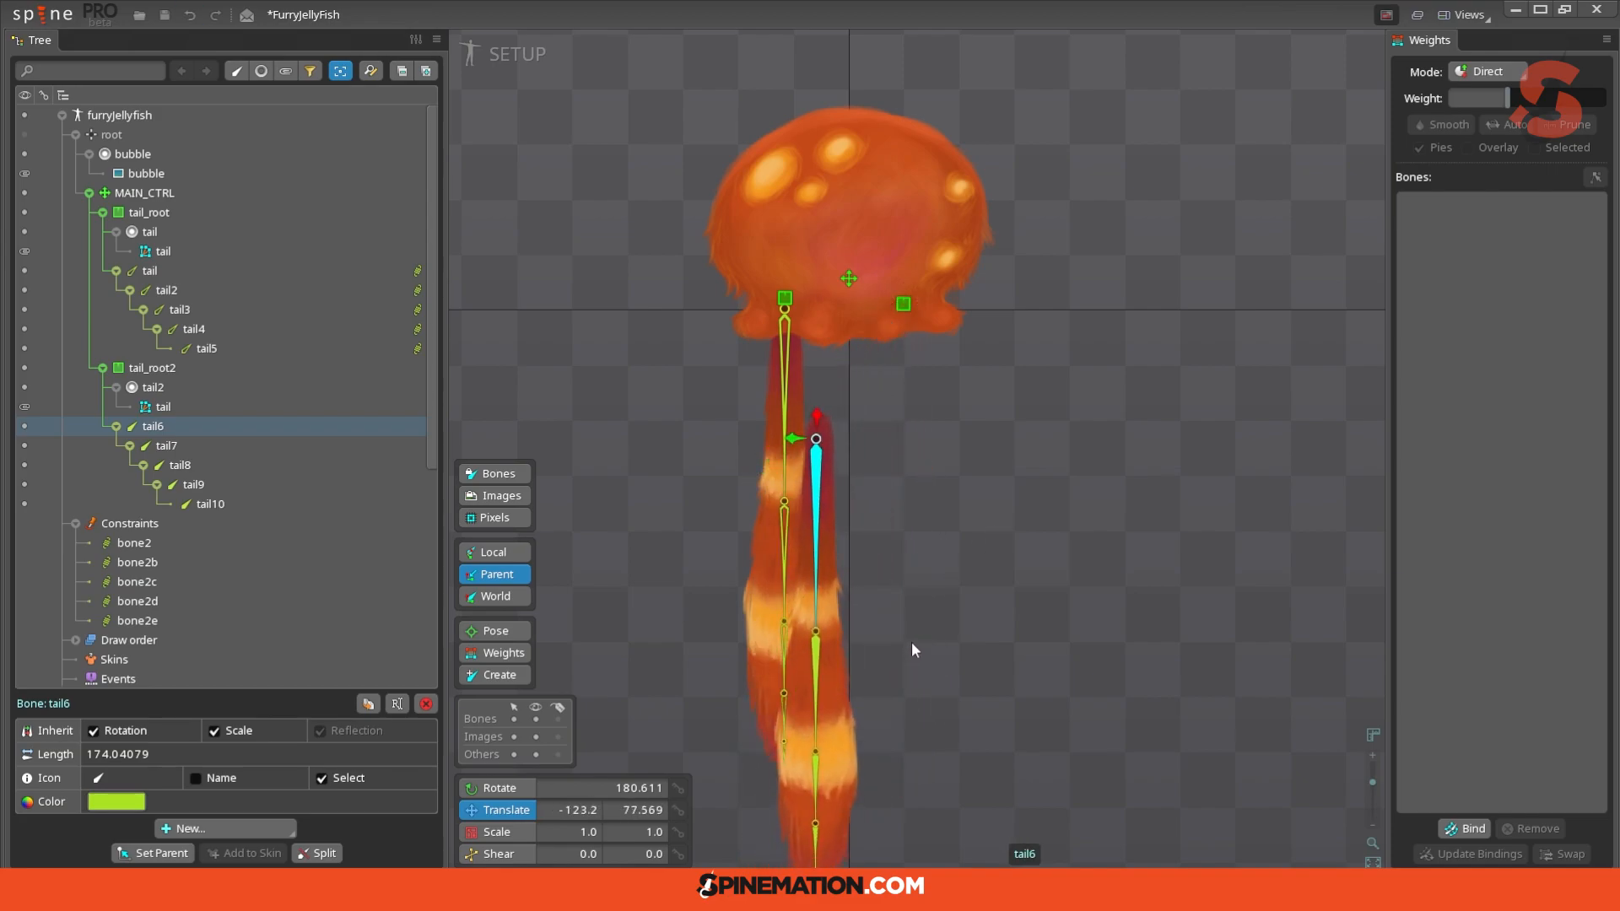
{"action": "key", "text": "ctrl+z"}
{"action": "key", "text": "ctrl+z"}
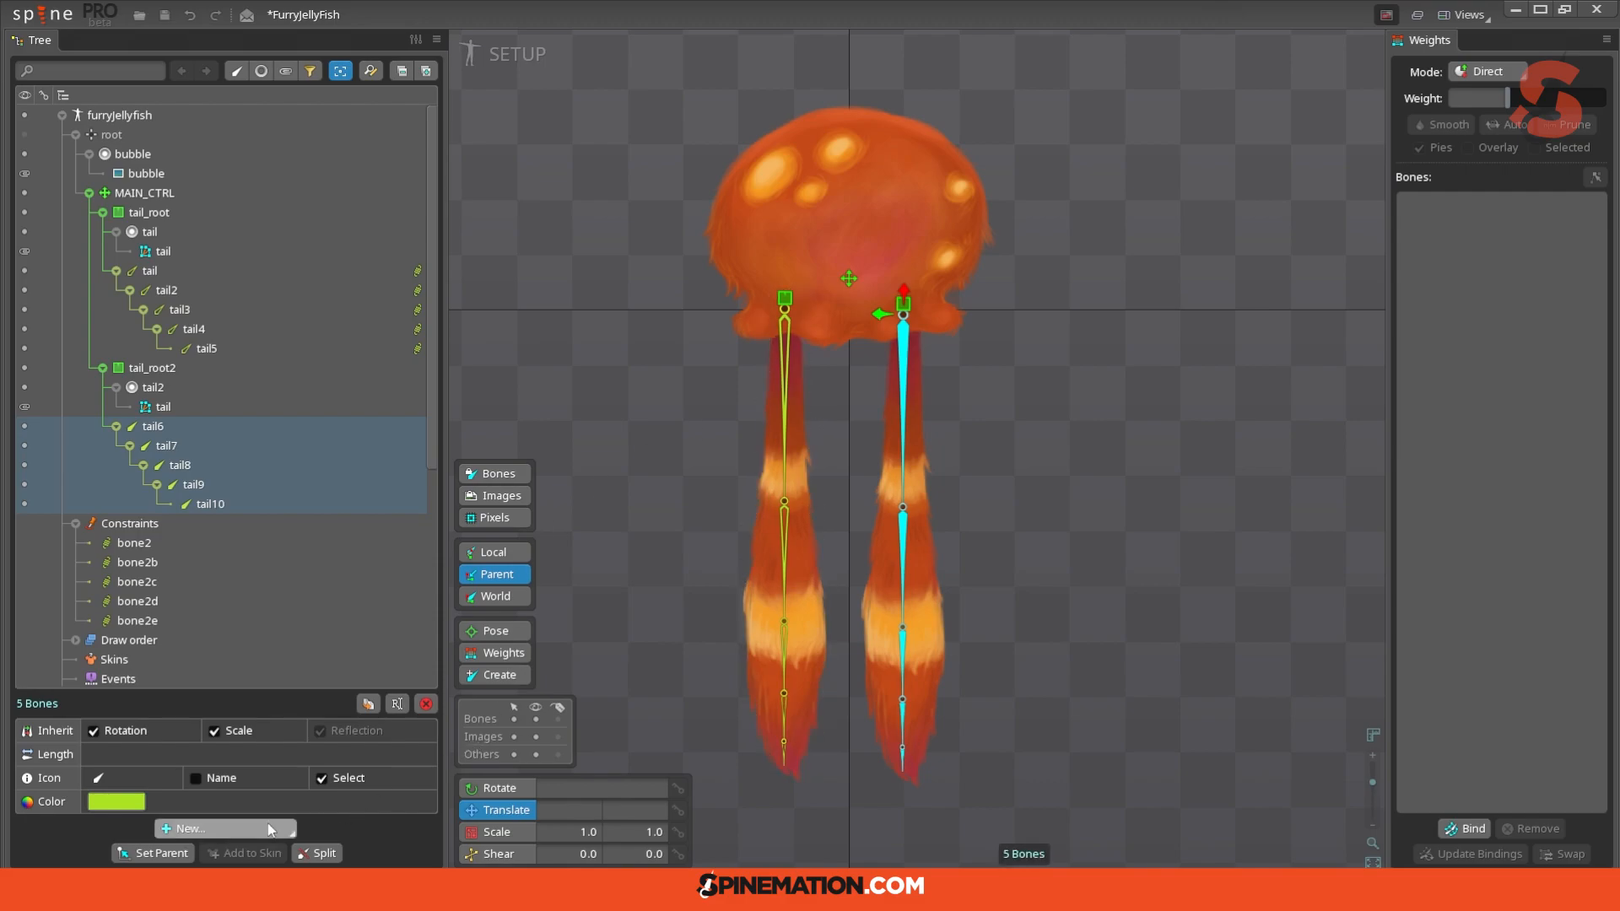
Step: Add physics constraints to bones tail6 to tail10 and test them by moving MAIN_CTRL, undoing the move
{"action": "left_click", "coordinate": [221, 828]}
{"action": "left_click", "coordinate": [233, 783]}
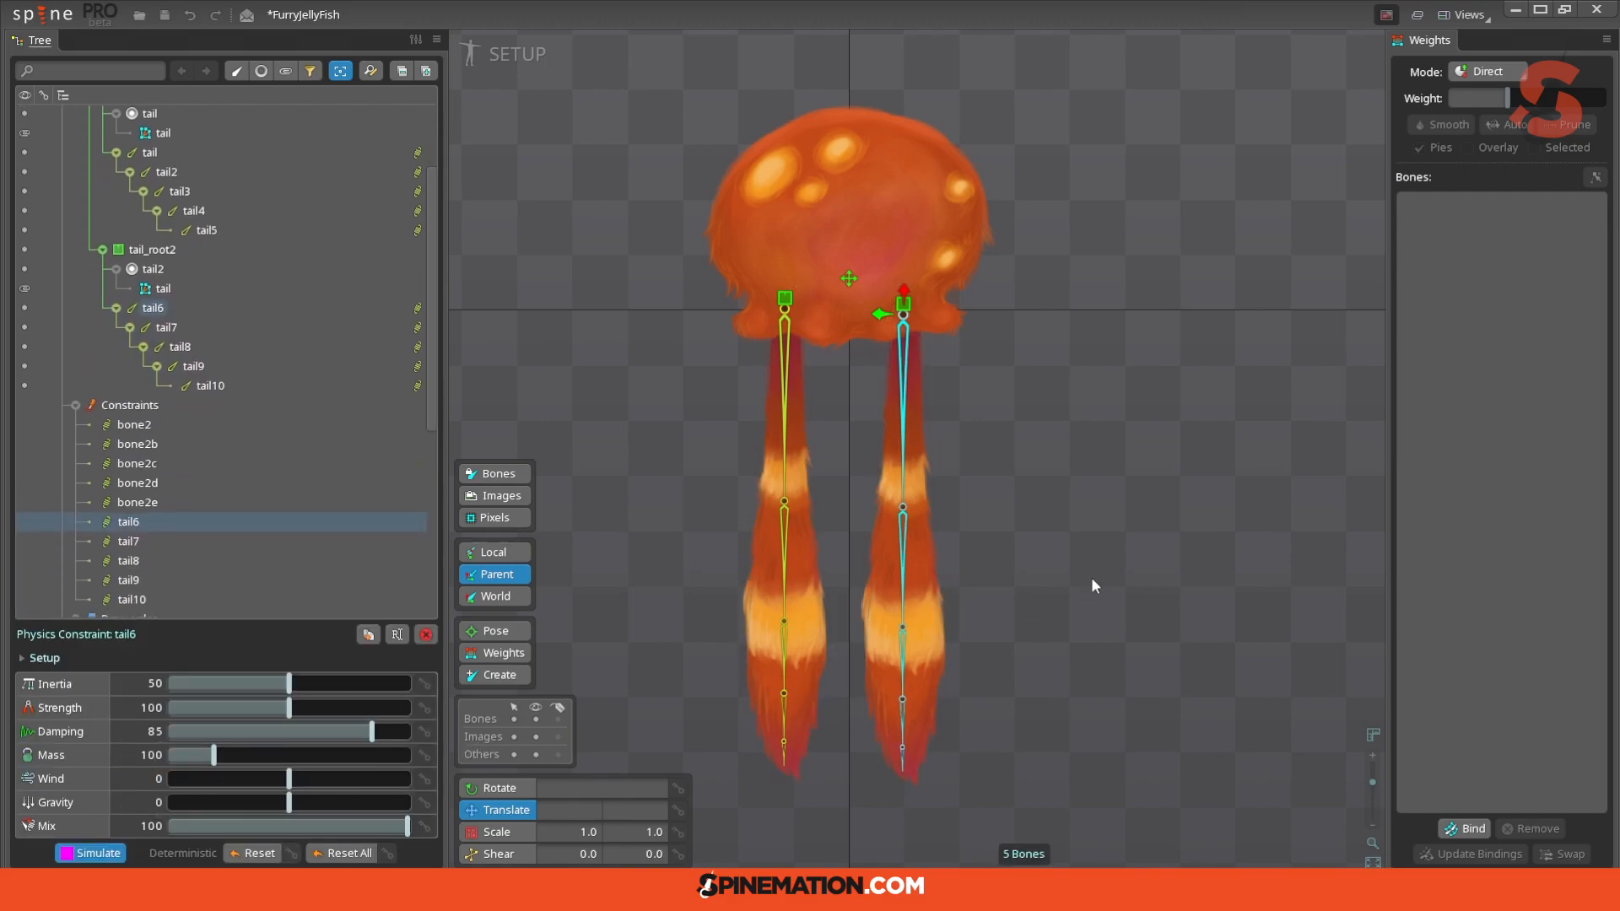
{"action": "left_click", "coordinate": [847, 279]}
{"action": "left_click", "coordinate": [847, 278]}
{"action": "left_click_drag", "start_coordinate": [853, 276], "coordinate": [890, 409]}
{"action": "key", "text": "ctrl+z"}
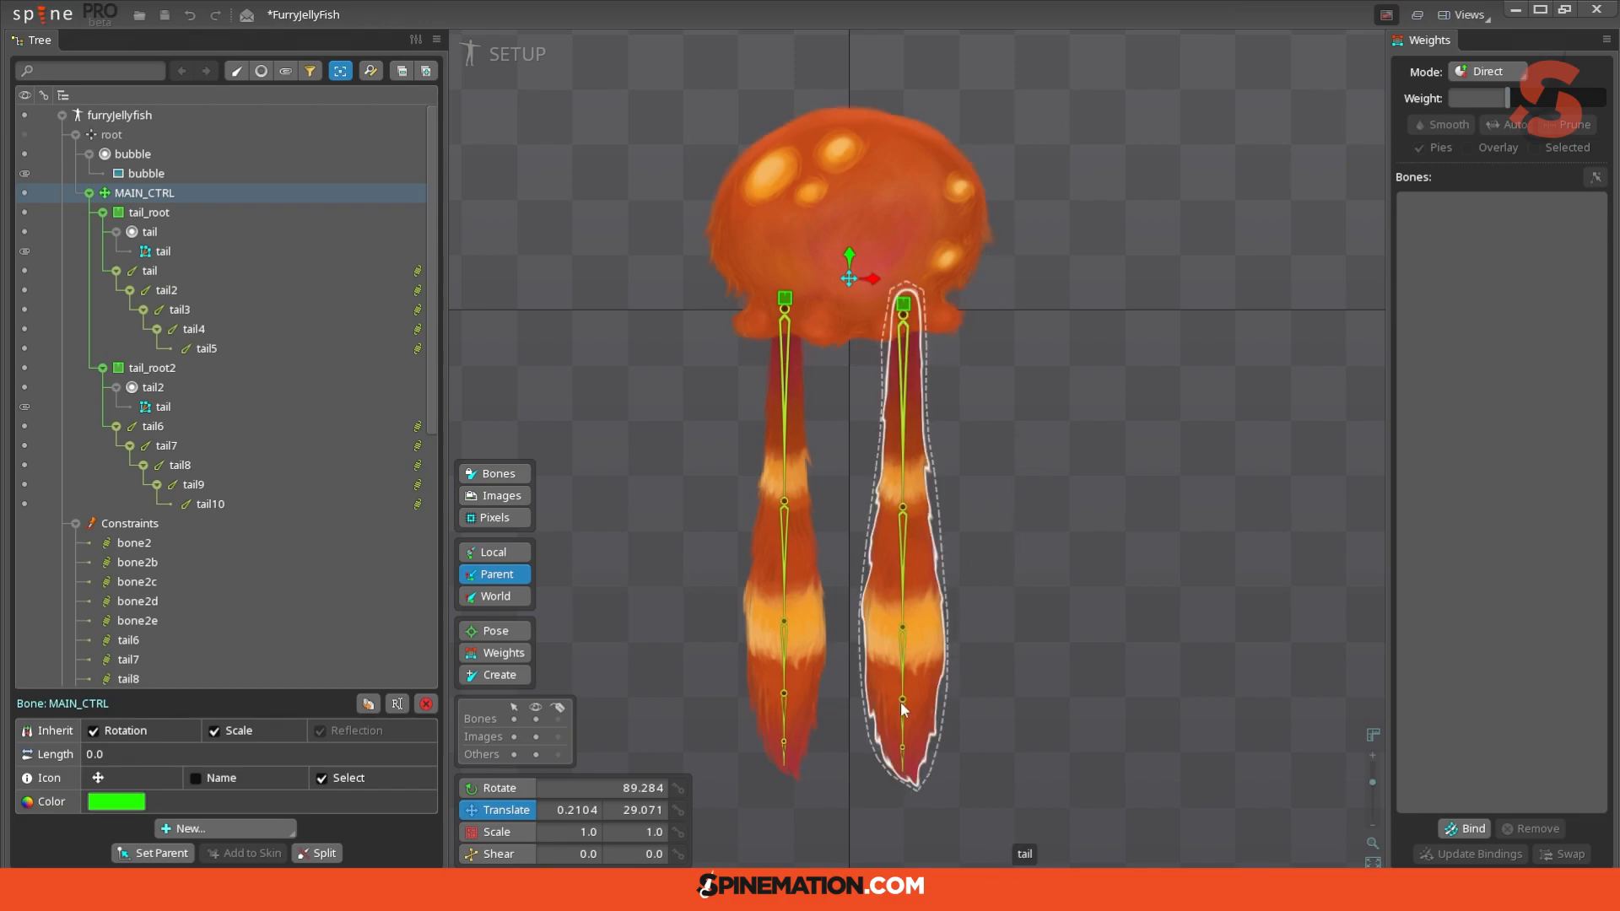
Step: Duplicate tail_root as a third tail, placed between the other two at about -17.922, 17.153 and scaled to about 0.9005
{"action": "left_click", "coordinate": [785, 300]}
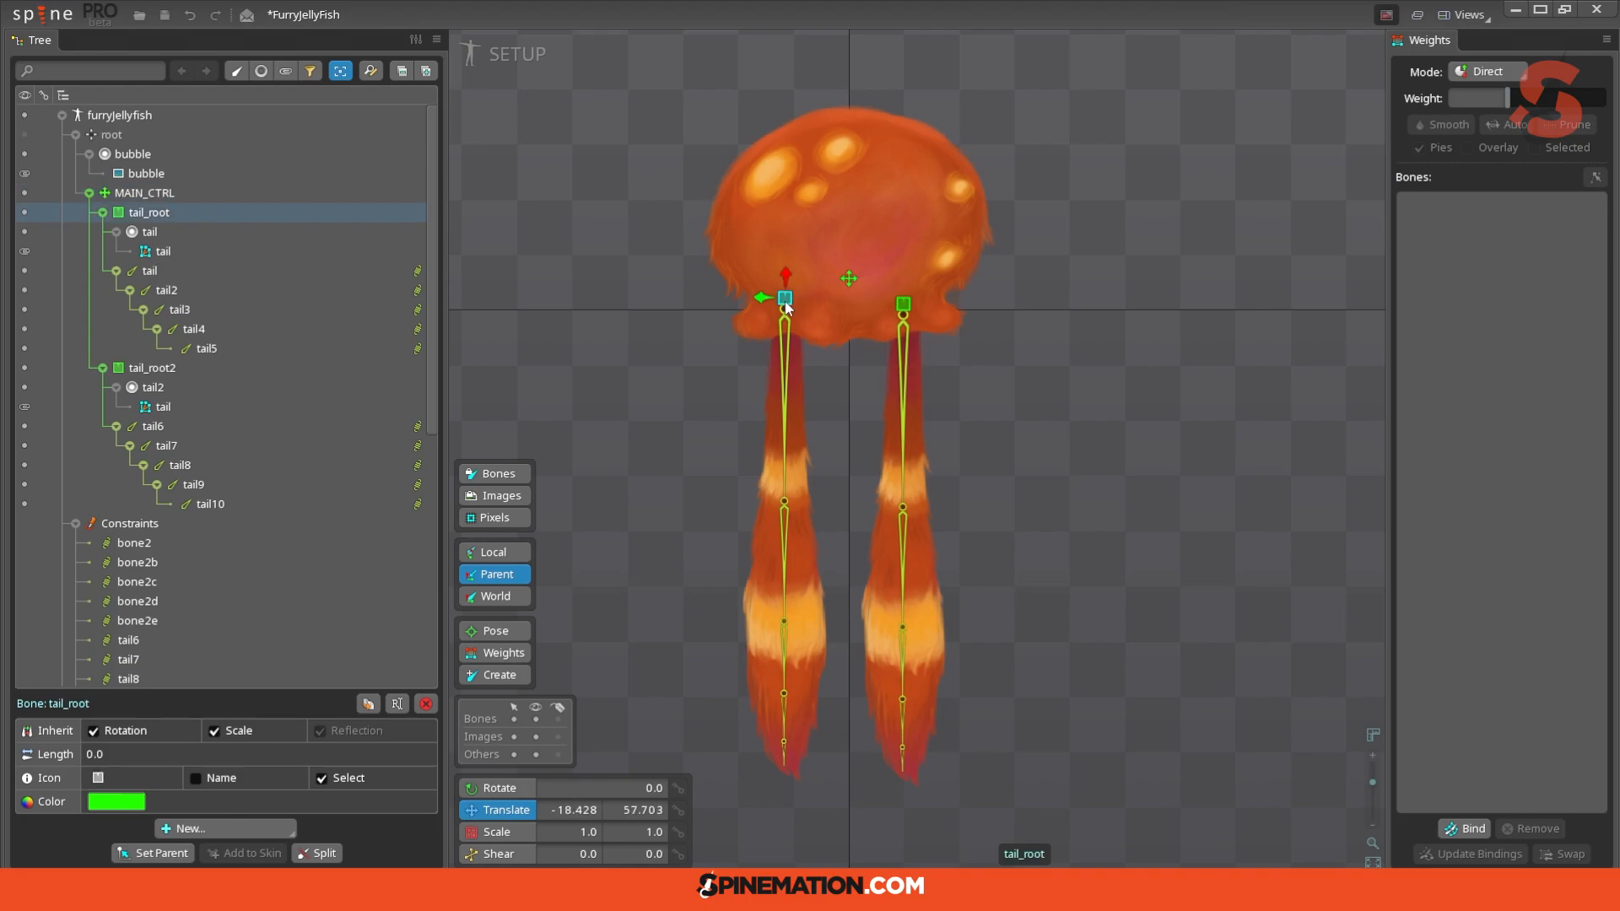
{"action": "key", "text": "ctrl+d"}
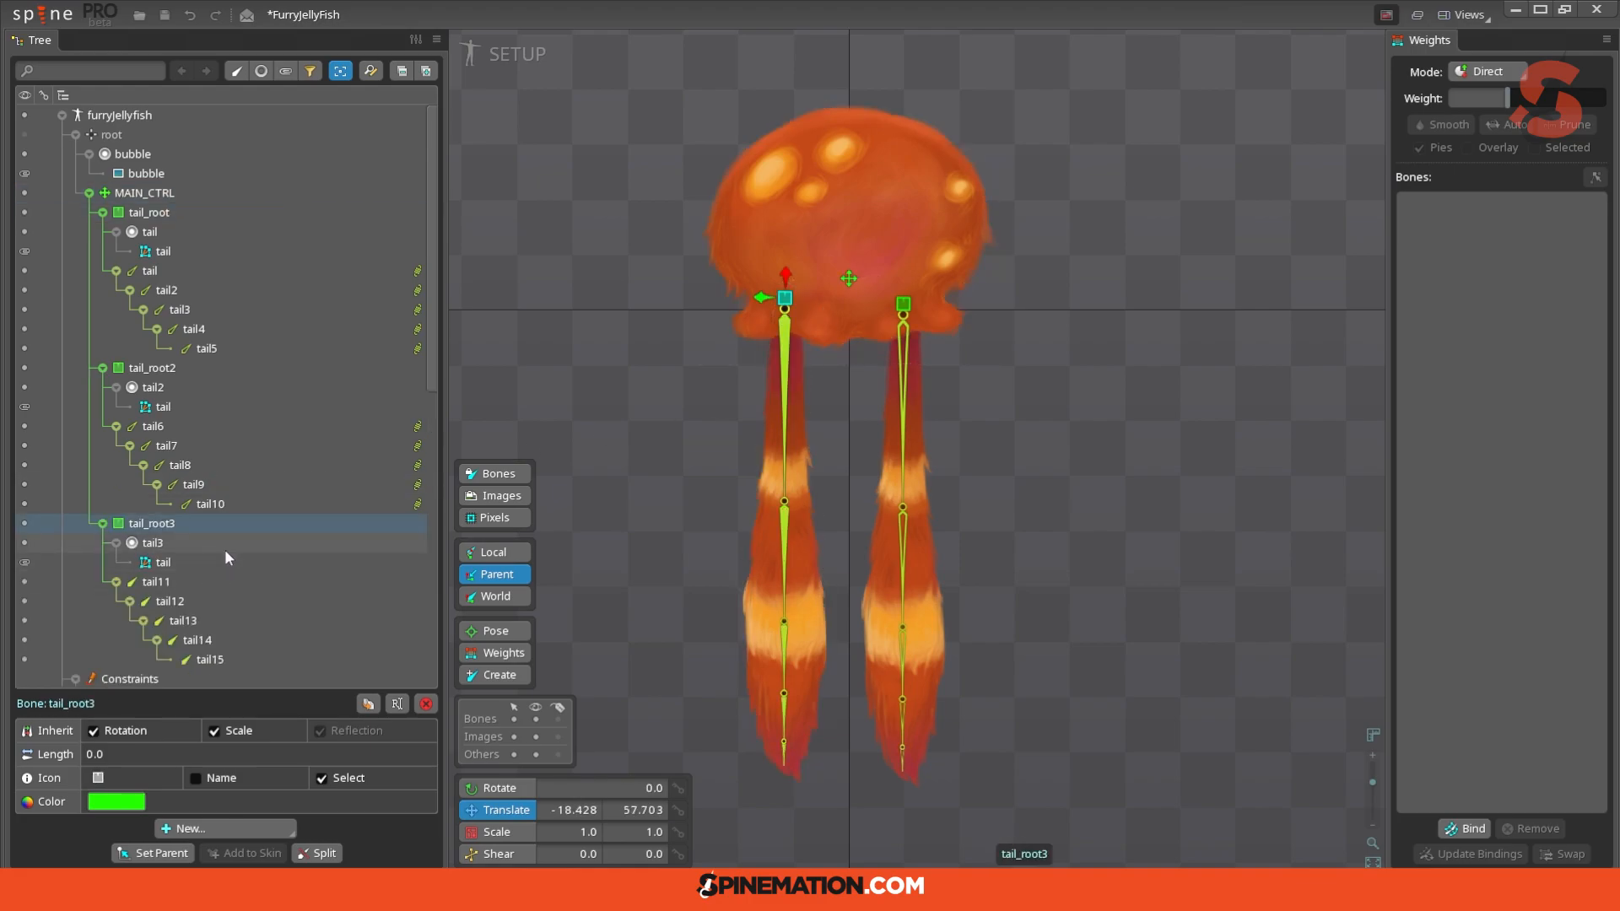
{"action": "left_click_drag", "start_coordinate": [783, 304], "coordinate": [830, 299]}
{"action": "left_click", "coordinate": [497, 832]}
{"action": "left_click_drag", "start_coordinate": [1115, 660], "coordinate": [1128, 663]}
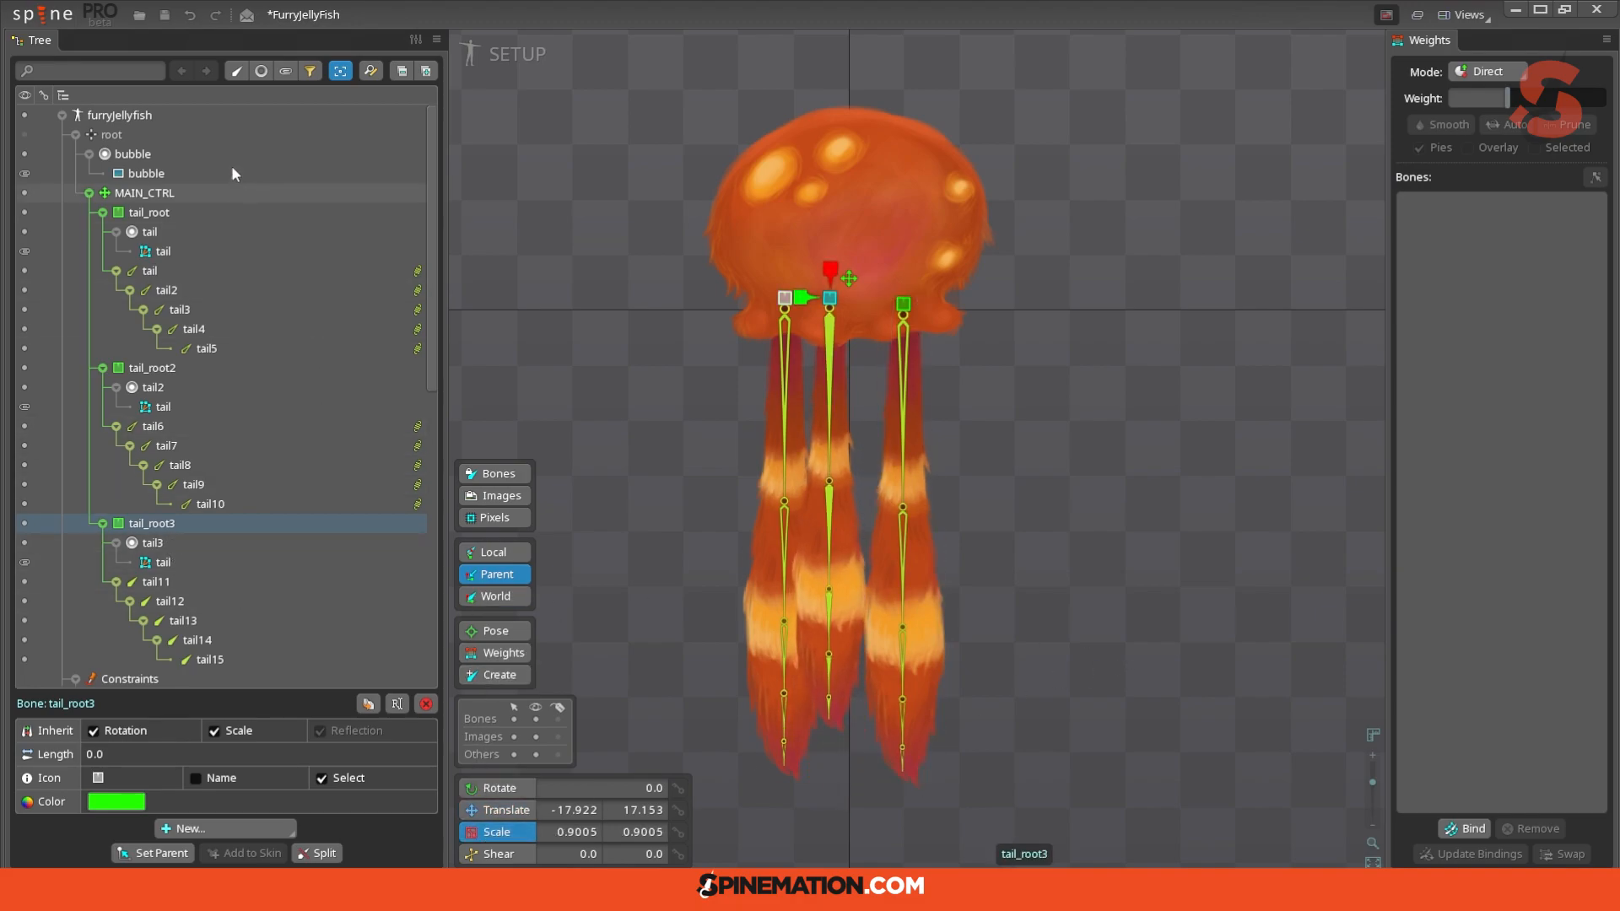
Step: Filter the tree to slots only and place the tail3 slot below the tail slot in the draw order
{"action": "left_click", "coordinate": [262, 76]}
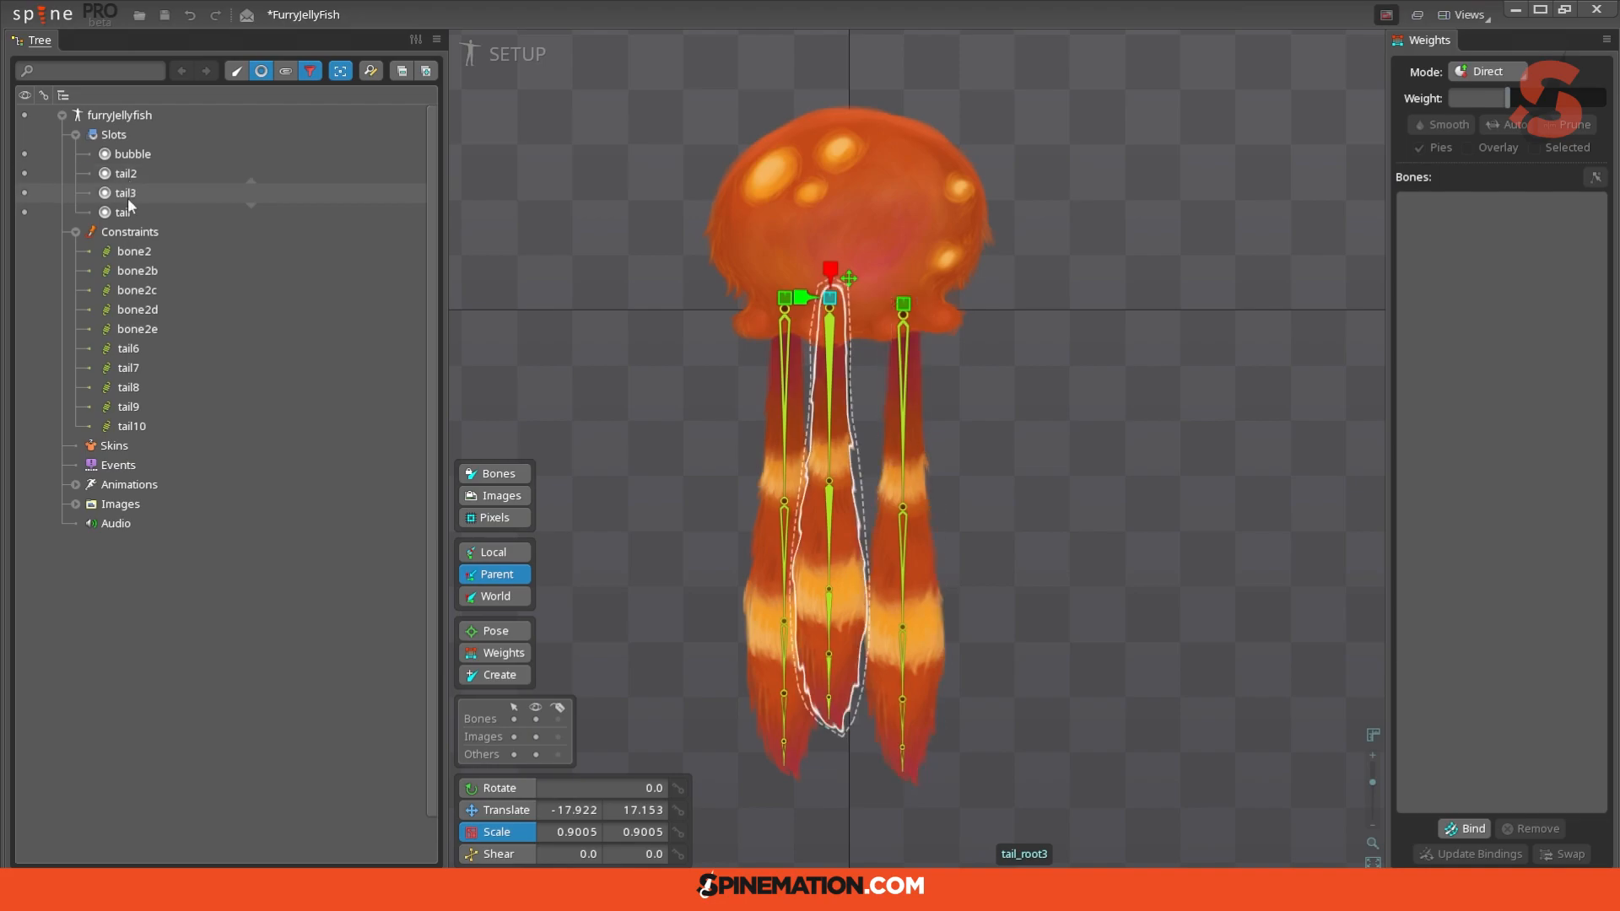
{"action": "left_click", "coordinate": [127, 194]}
{"action": "left_click_drag", "start_coordinate": [128, 196], "coordinate": [123, 218]}
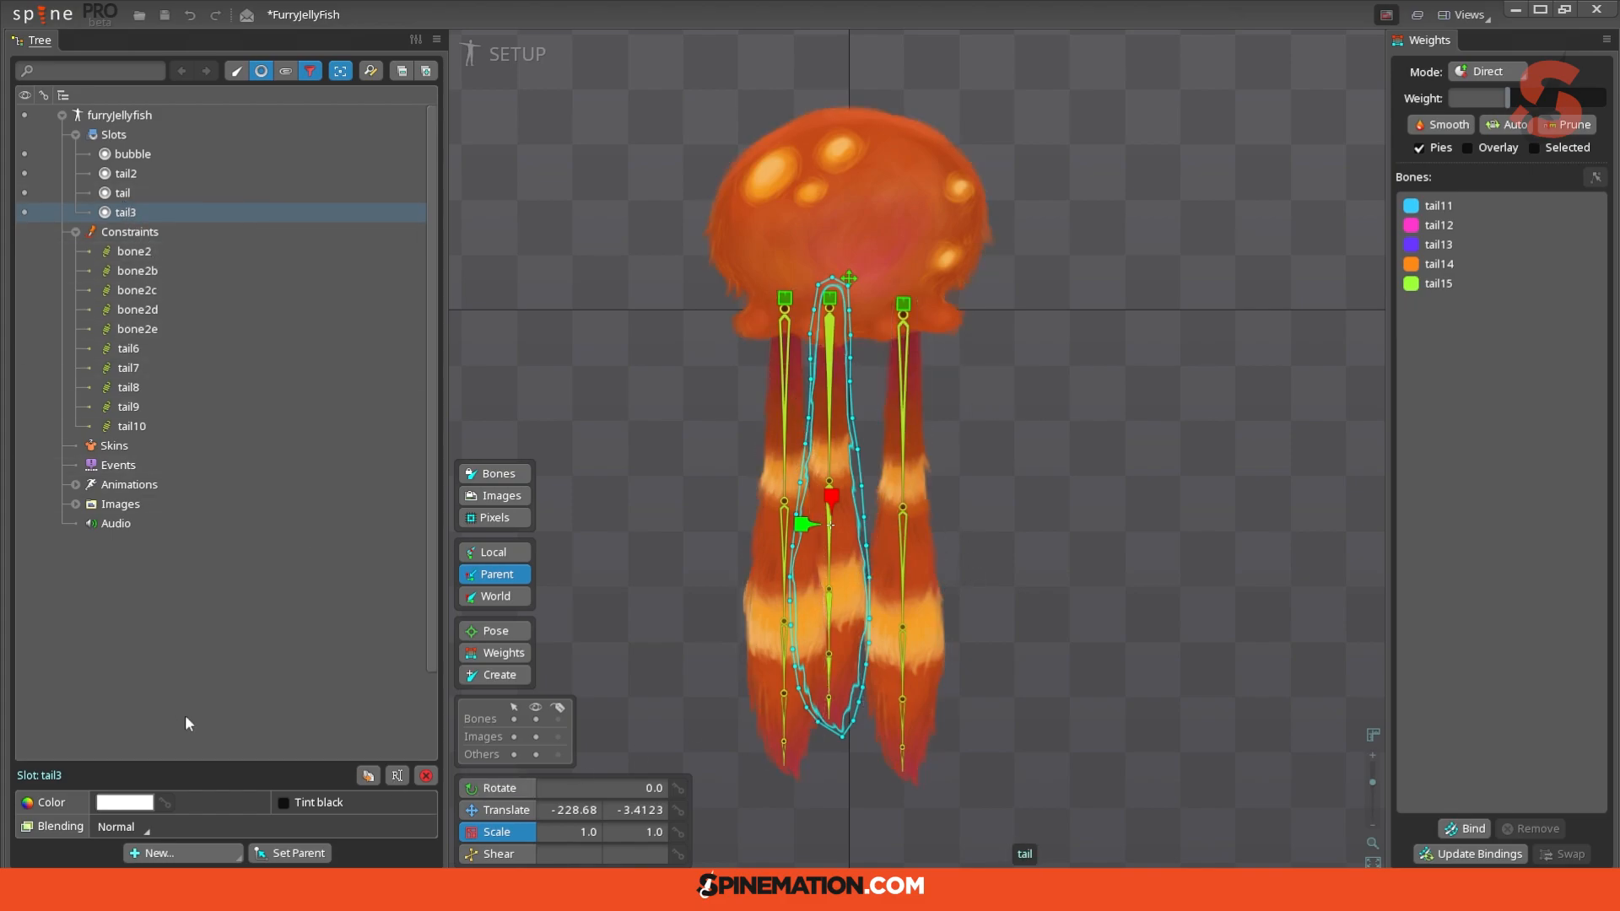
Step: Darken the tail3 slot by setting its color to grey B7B7B7FF, and remove the slots-only filter from the tree
{"action": "left_click", "coordinate": [135, 806]}
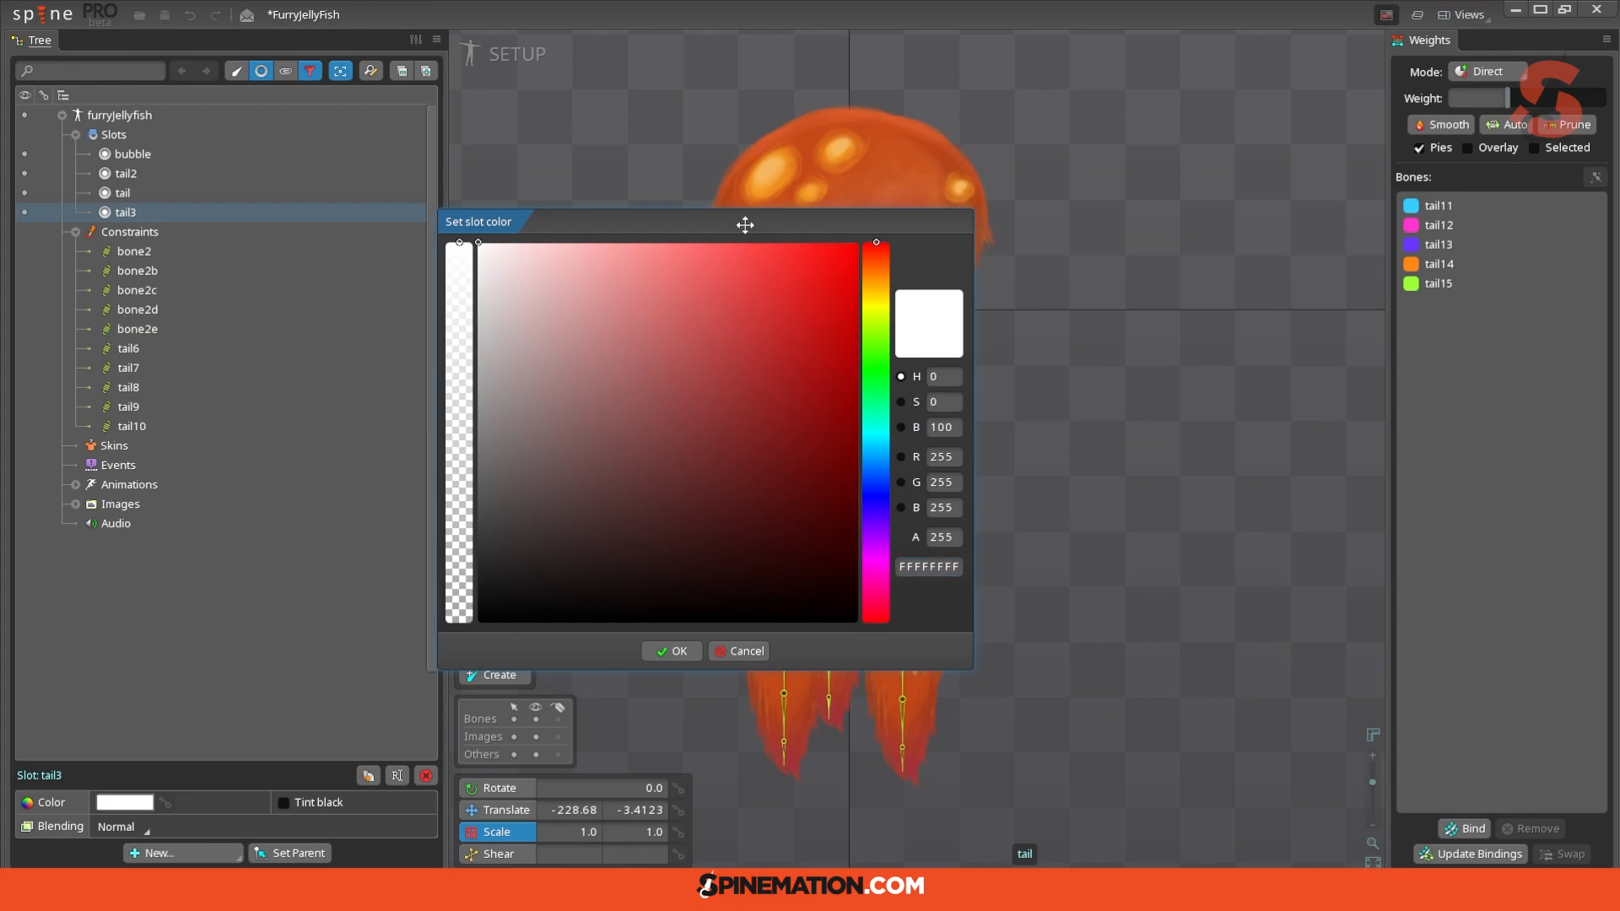
{"action": "left_click_drag", "start_coordinate": [746, 224], "coordinate": [599, 252]}
{"action": "mouse_move", "coordinate": [334, 280]}
{"action": "left_mouse_down"}
{"action": "mouse_move", "coordinate": [327, 405]}
{"action": "mouse_move", "coordinate": [335, 376]}
{"action": "left_mouse_up"}
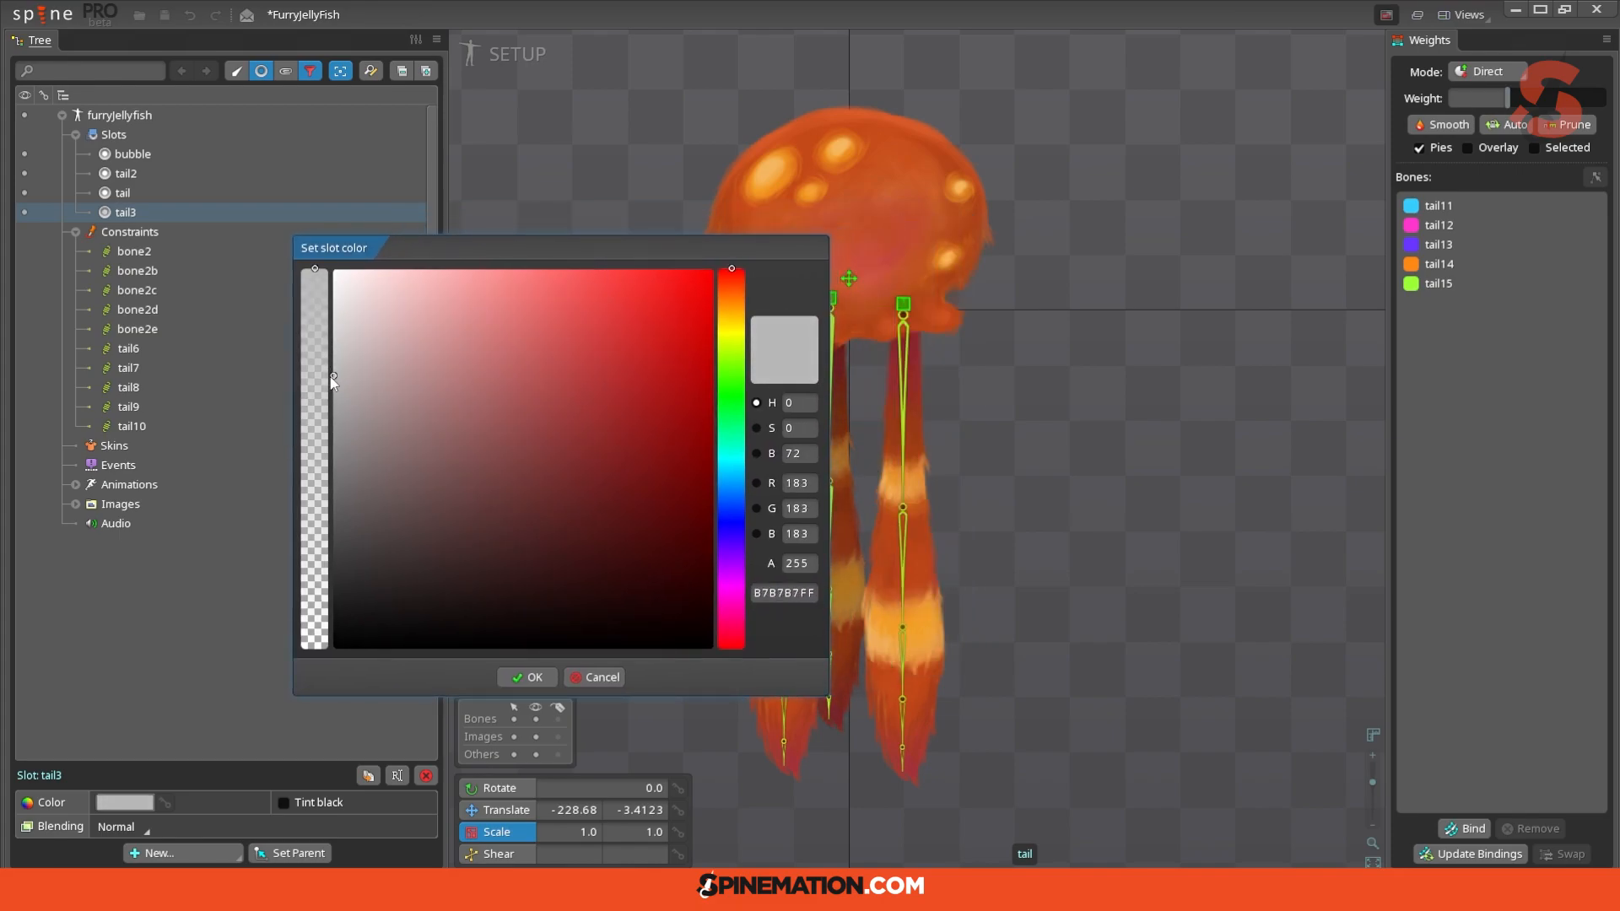
{"action": "left_click", "coordinate": [544, 678]}
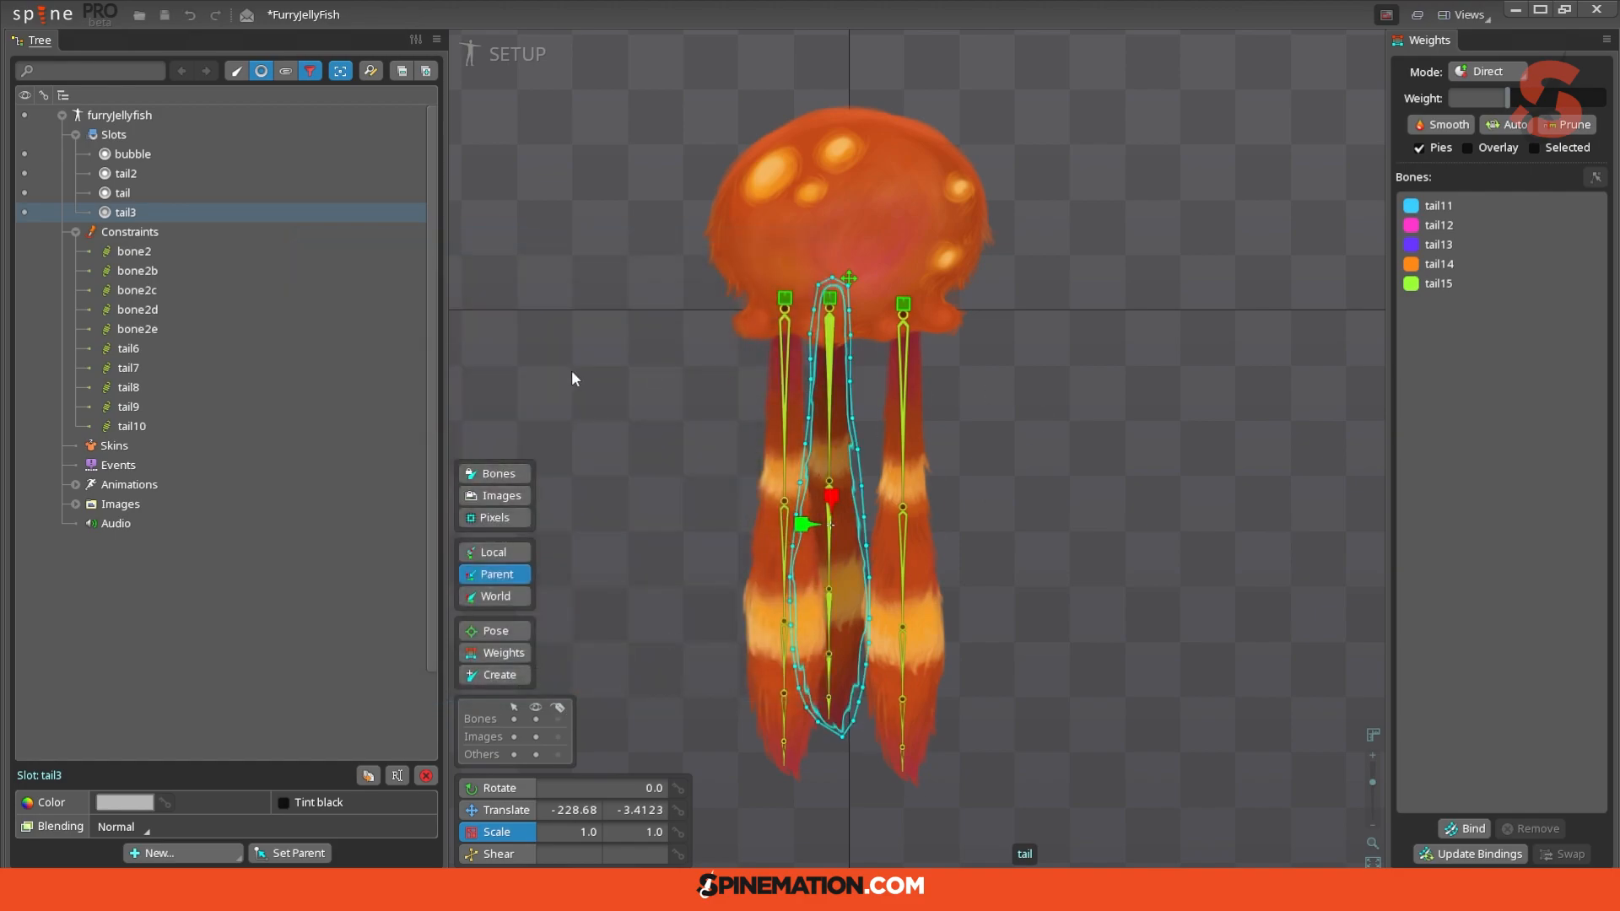
{"action": "left_click", "coordinate": [260, 71]}
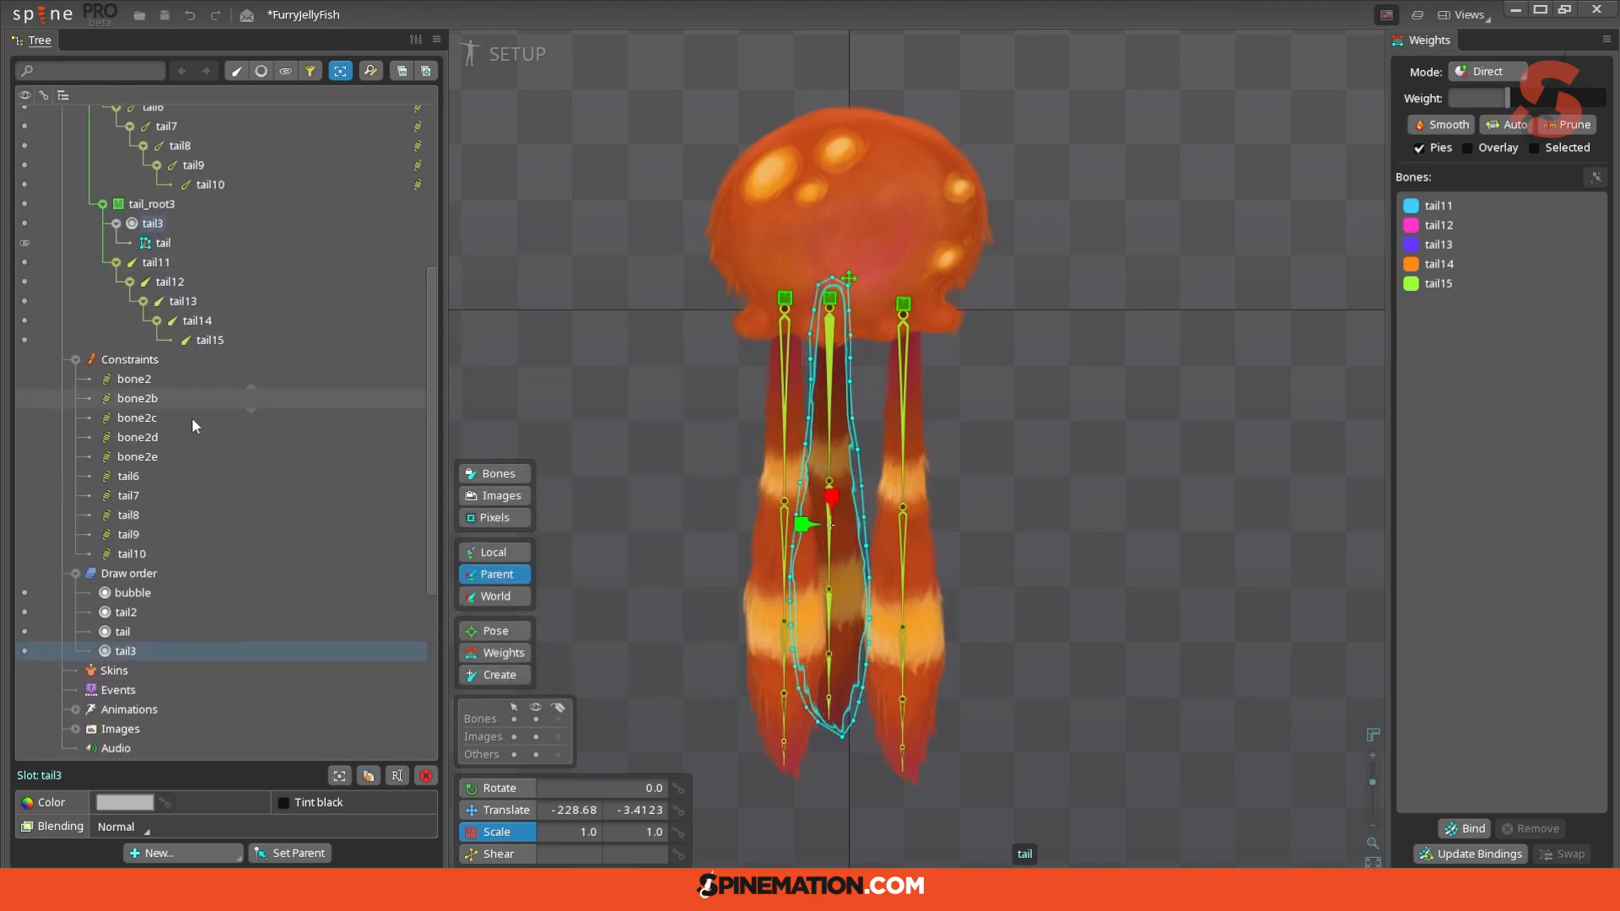
Step: Shift the tail_root3 bone to about -20.313, 24.775, undoing the accidental scale change first
{"action": "scroll", "coordinate": [214, 562], "scroll_direction": "up", "scroll_amount": 4}
{"action": "left_click", "coordinate": [165, 439]}
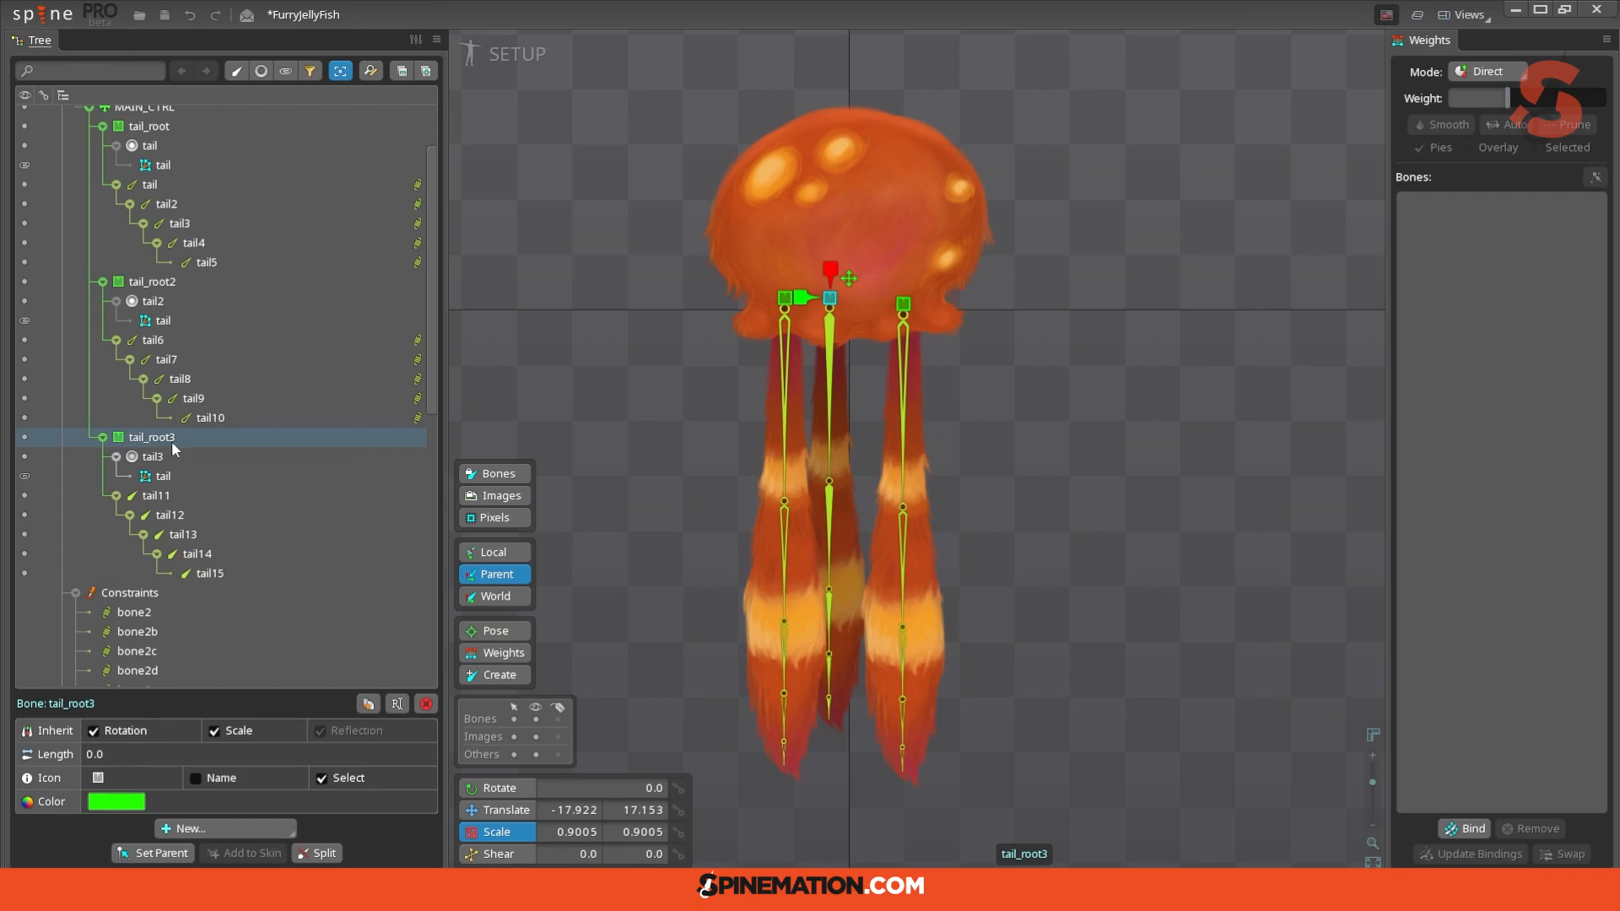
{"action": "left_click_drag", "start_coordinate": [1071, 408], "coordinate": [1051, 410]}
{"action": "key", "text": "ctrl+z"}
{"action": "key", "text": "v"}
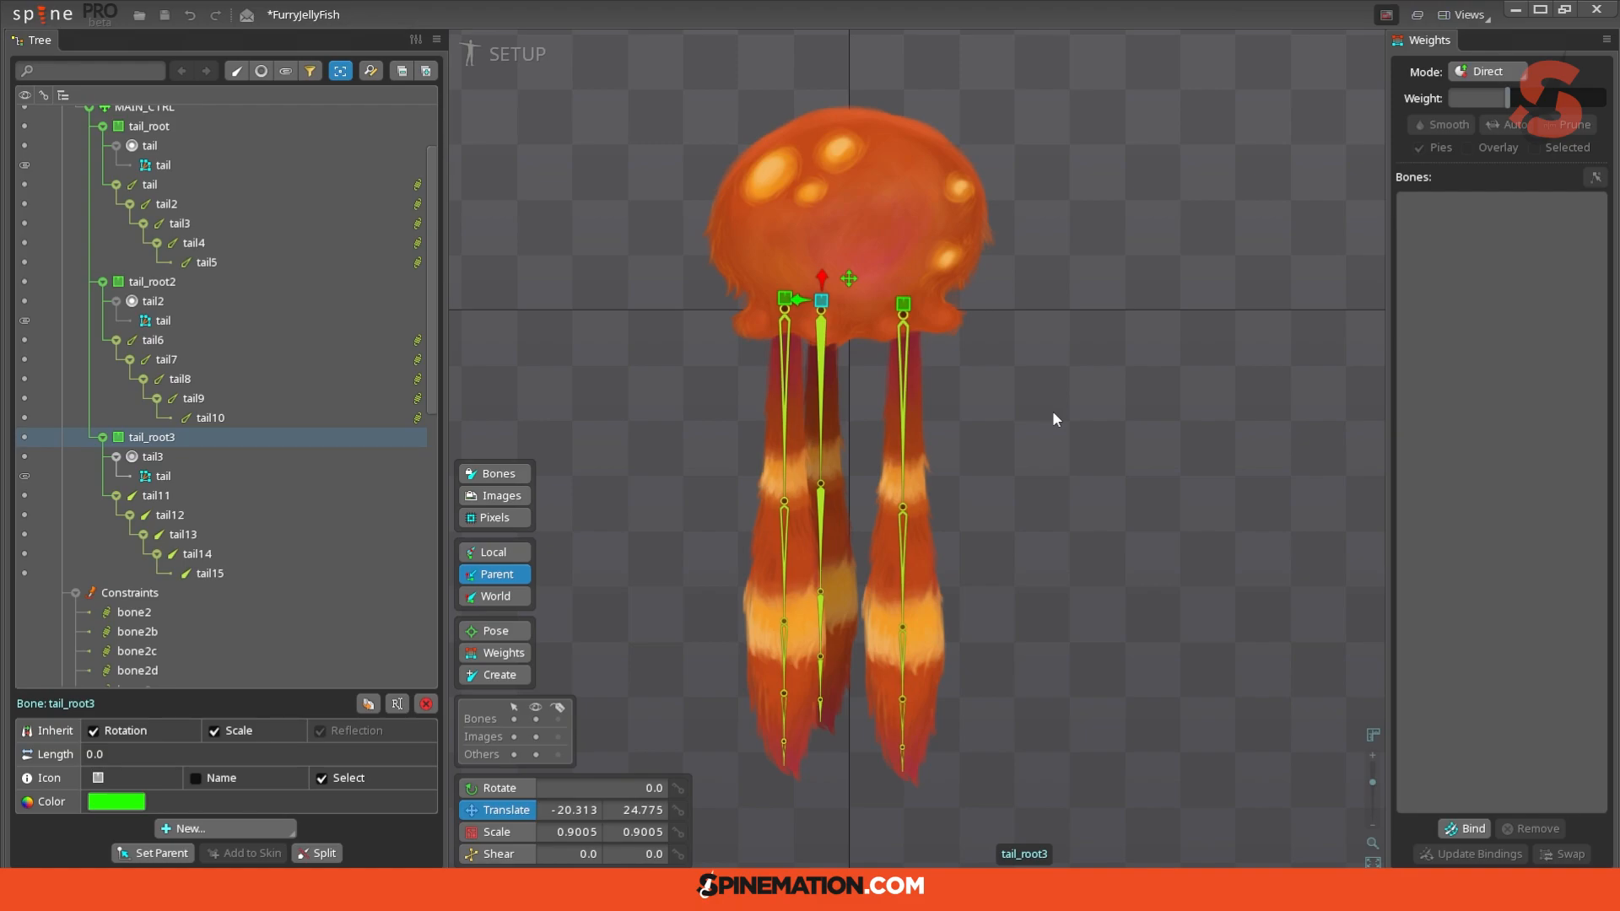
Step: Duplicate tail_root3 as a fourth tail at about -21.231, -24.21, and add physics constraints to all ten tail bones under tail_root3 and tail_root4
{"action": "key", "text": "ctrl+d"}
{"action": "left_click_drag", "start_coordinate": [1009, 429], "coordinate": [1061, 432]}
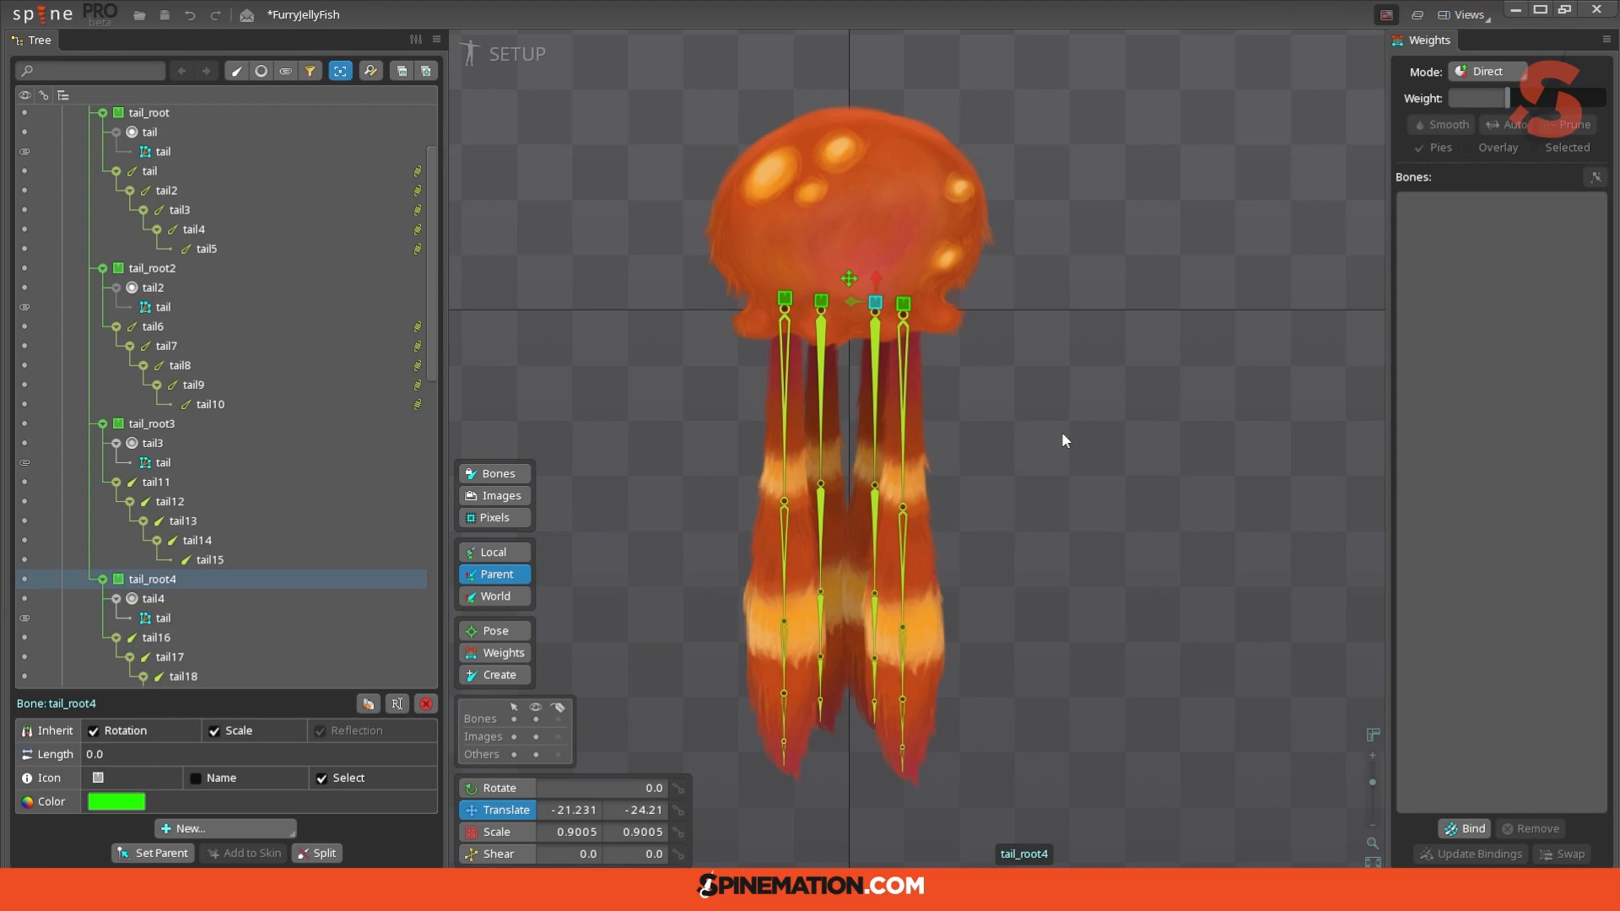
{"action": "left_click", "coordinate": [877, 397]}
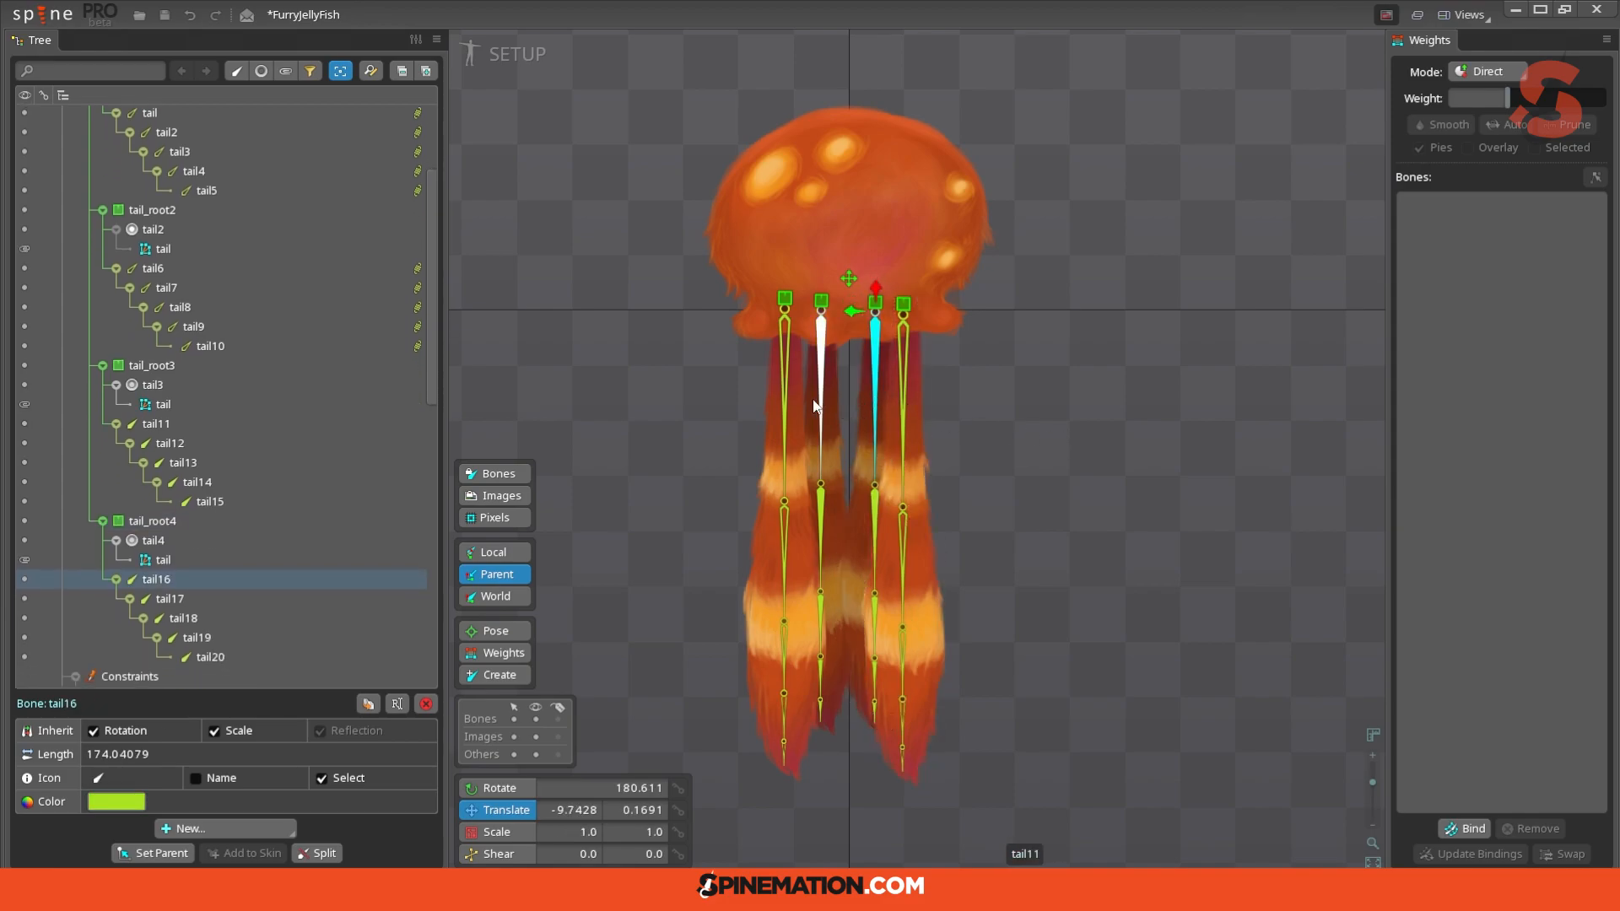
{"action": "left_click_drag", "start_coordinate": [807, 393], "coordinate": [885, 740]}
{"action": "left_click", "coordinate": [253, 829]}
{"action": "left_click", "coordinate": [217, 781]}
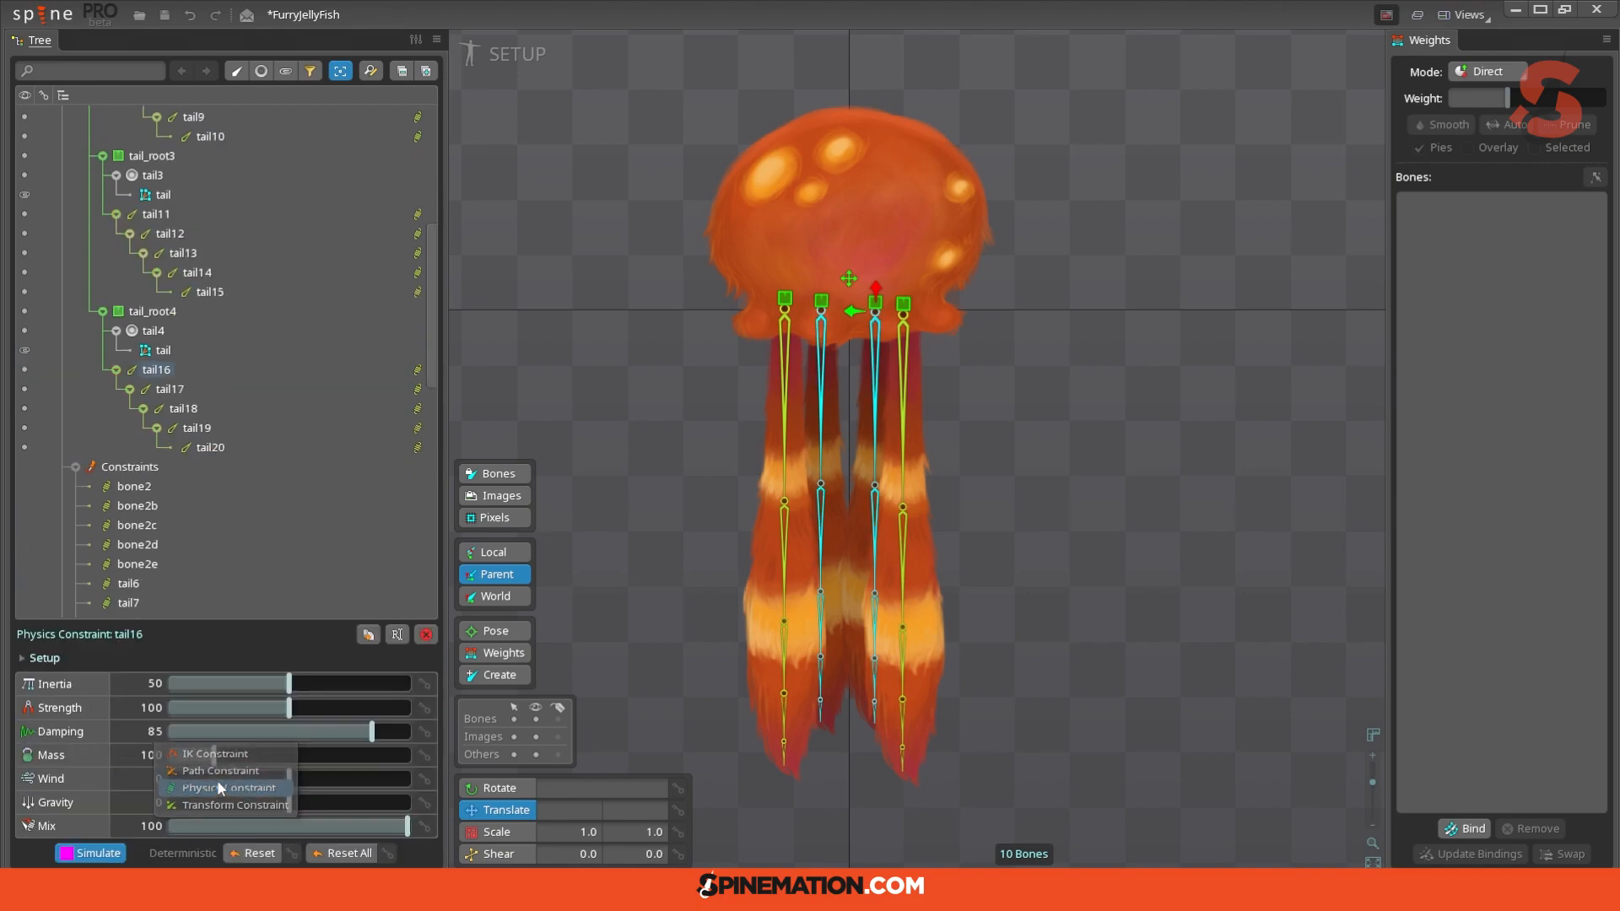
Step: Move MAIN_CTRL around to test the physics on all four tails, and undo the displacement
{"action": "left_click", "coordinate": [847, 280]}
{"action": "mouse_move", "coordinate": [847, 280]}
{"action": "left_mouse_down"}
{"action": "mouse_move", "coordinate": [1163, 245]}
{"action": "mouse_move", "coordinate": [713, 447]}
{"action": "mouse_move", "coordinate": [1100, 371]}
{"action": "mouse_move", "coordinate": [1004, 441]}
{"action": "mouse_move", "coordinate": [614, 448]}
{"action": "mouse_move", "coordinate": [748, 366]}
{"action": "mouse_move", "coordinate": [835, 285]}
{"action": "left_mouse_up"}
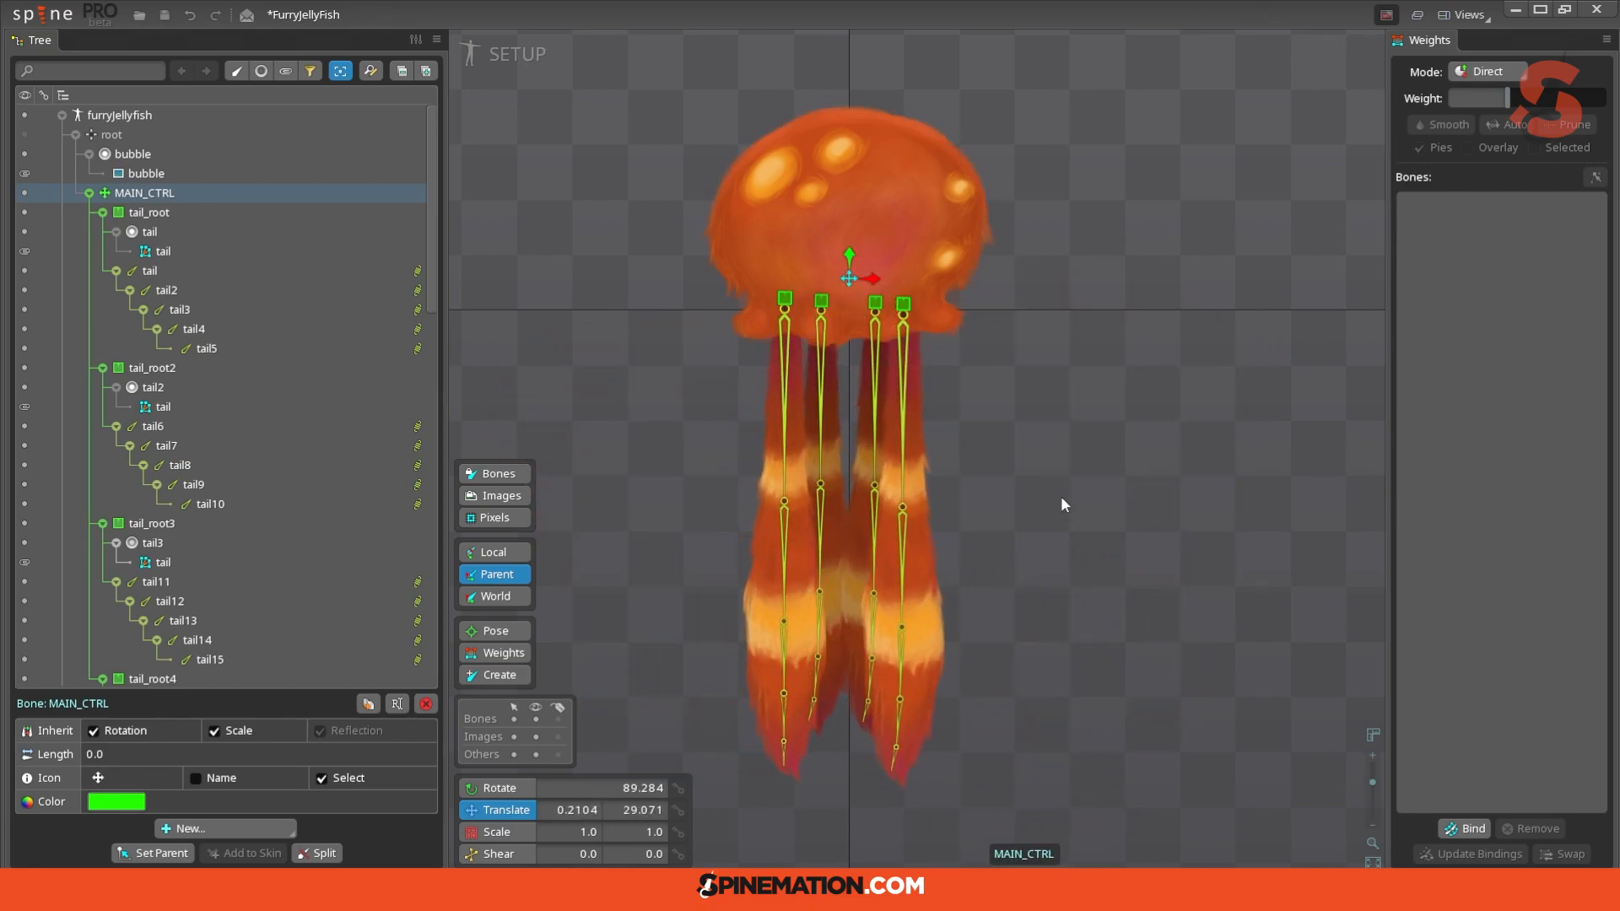
{"action": "left_click", "coordinate": [875, 405]}
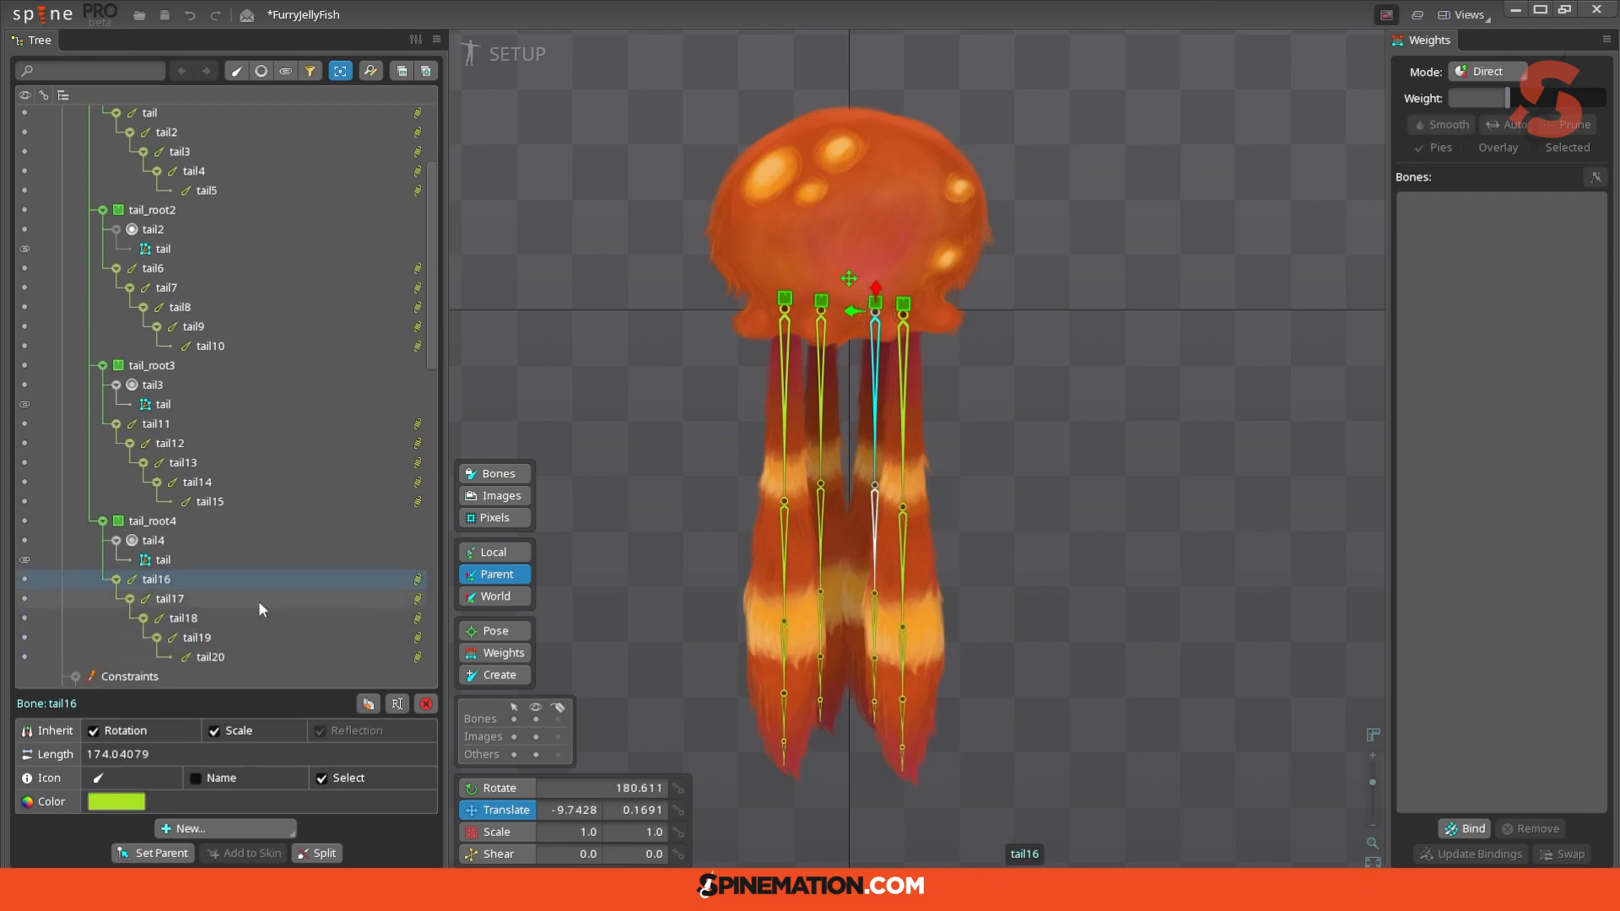
{"action": "left_click", "coordinate": [847, 278]}
{"action": "left_click_drag", "start_coordinate": [847, 278], "coordinate": [1107, 280]}
{"action": "key", "text": "ctrl+z"}
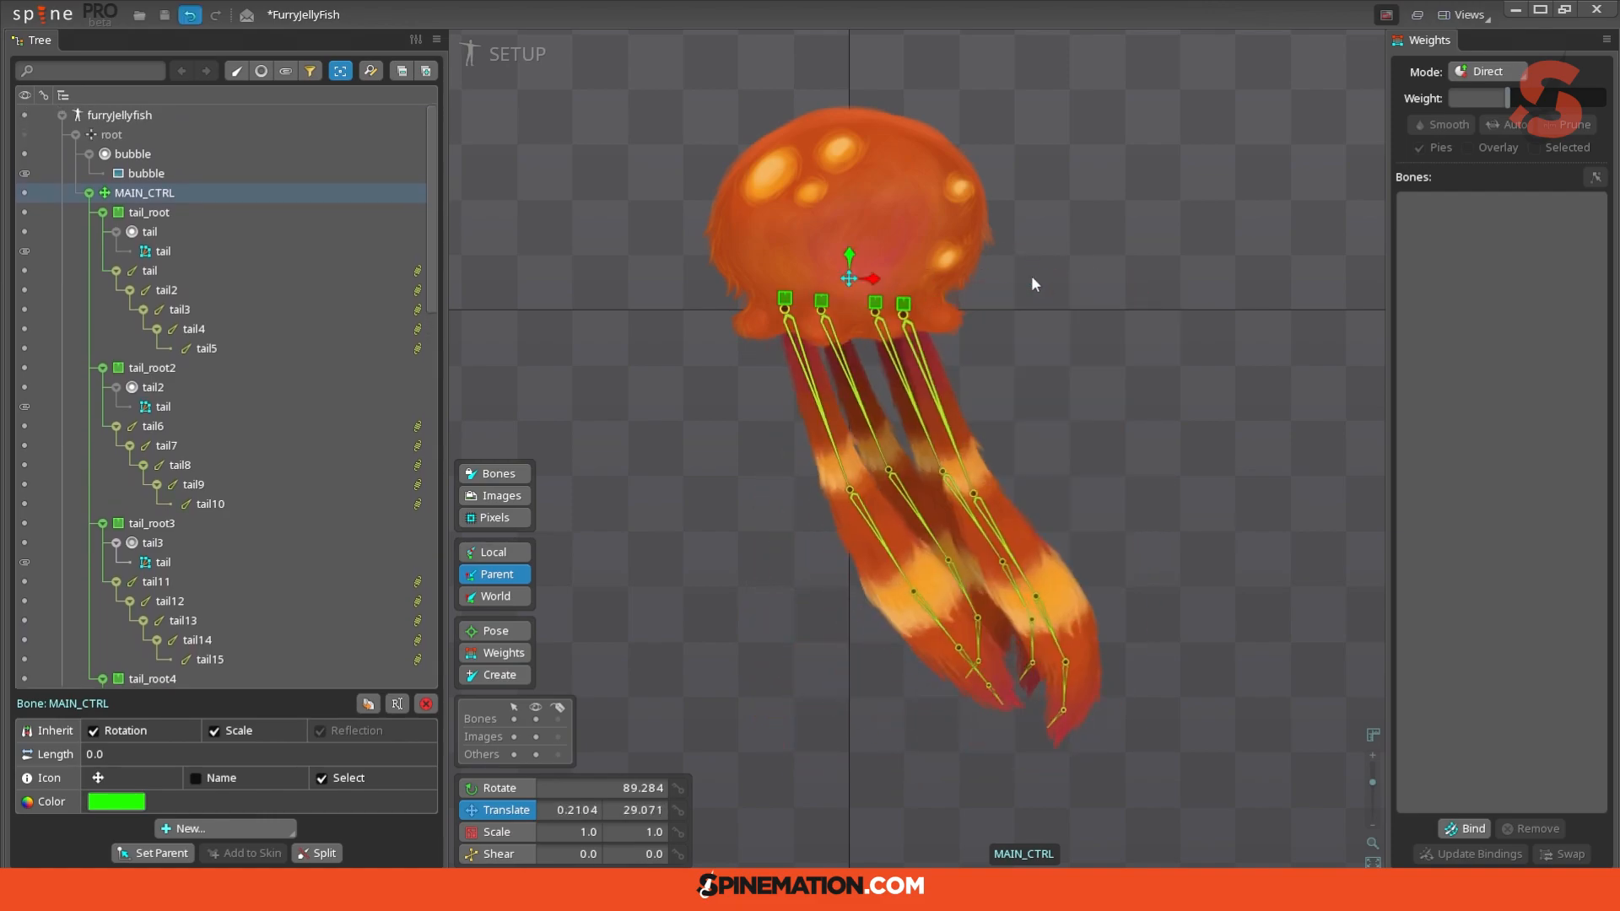
Step: Set the tail11 constraint's inertia to 57.14 and tail16's to inertia 61.43, strength 94.3 and mass 71, testing with MAIN_CTRL
{"action": "left_click", "coordinate": [827, 391]}
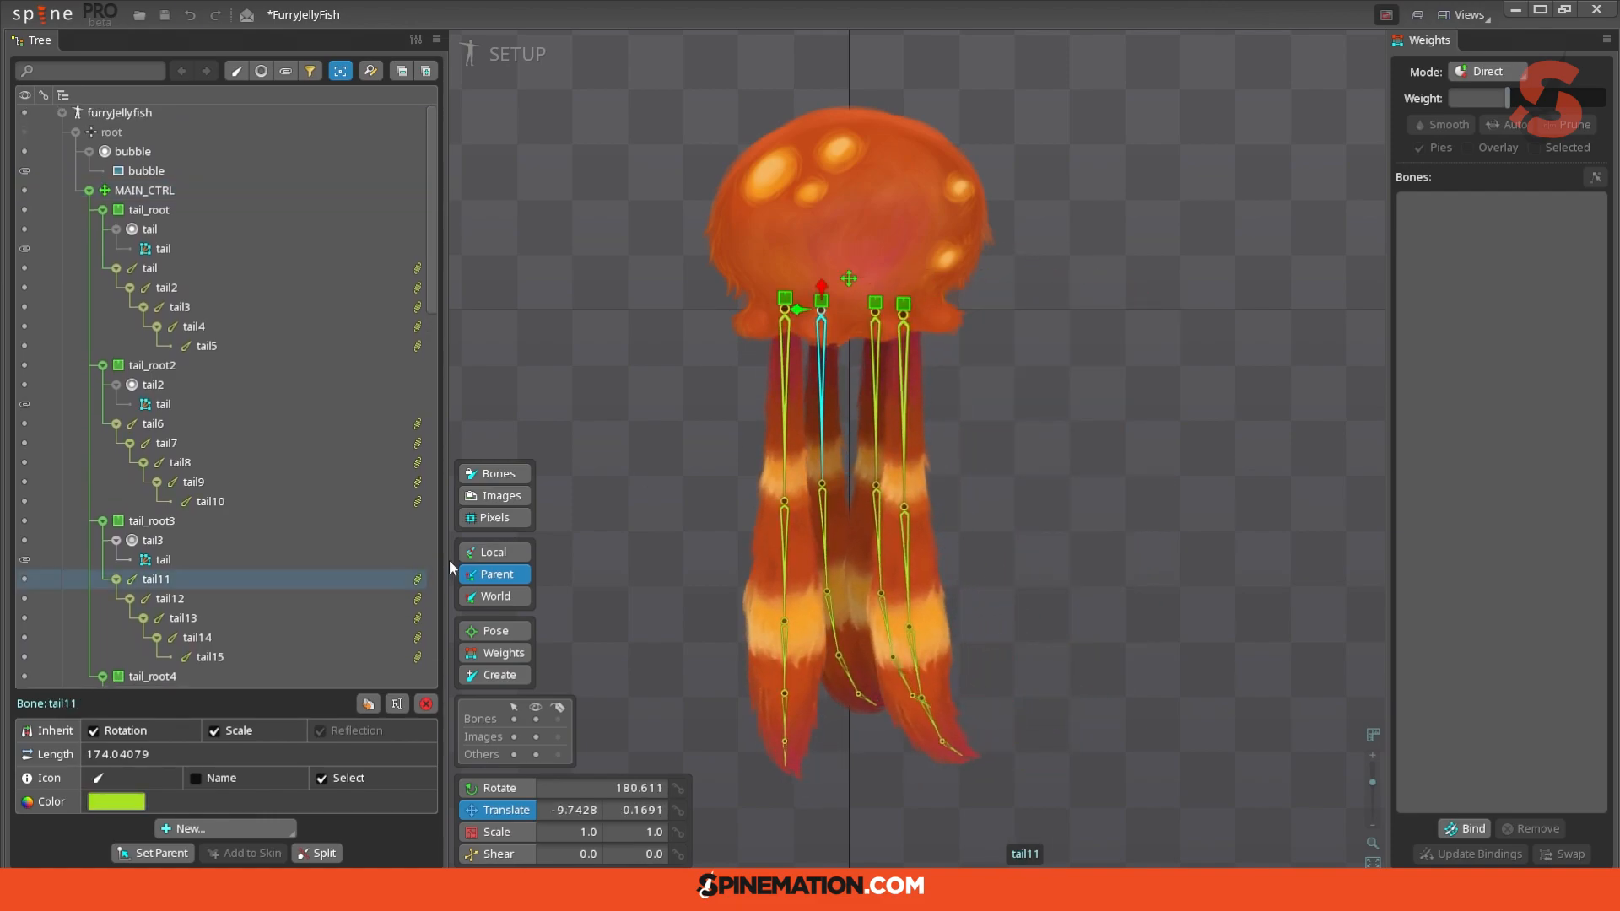
{"action": "left_click", "coordinate": [417, 581]}
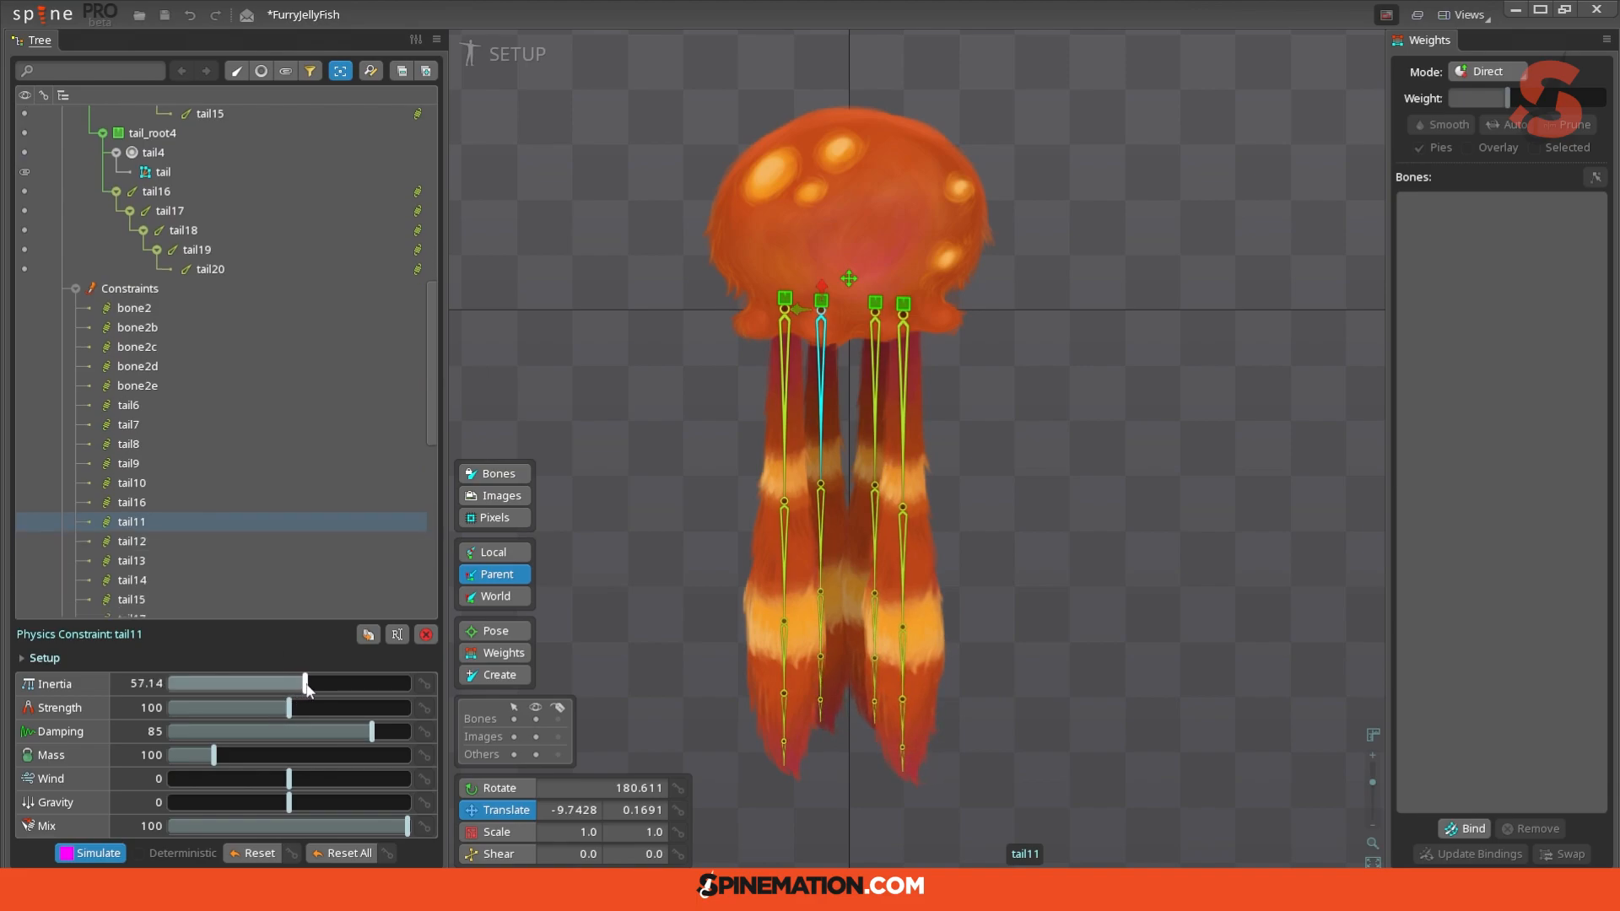
{"action": "left_click_drag", "start_coordinate": [207, 757], "coordinate": [223, 758]}
{"action": "key", "text": "Up"}
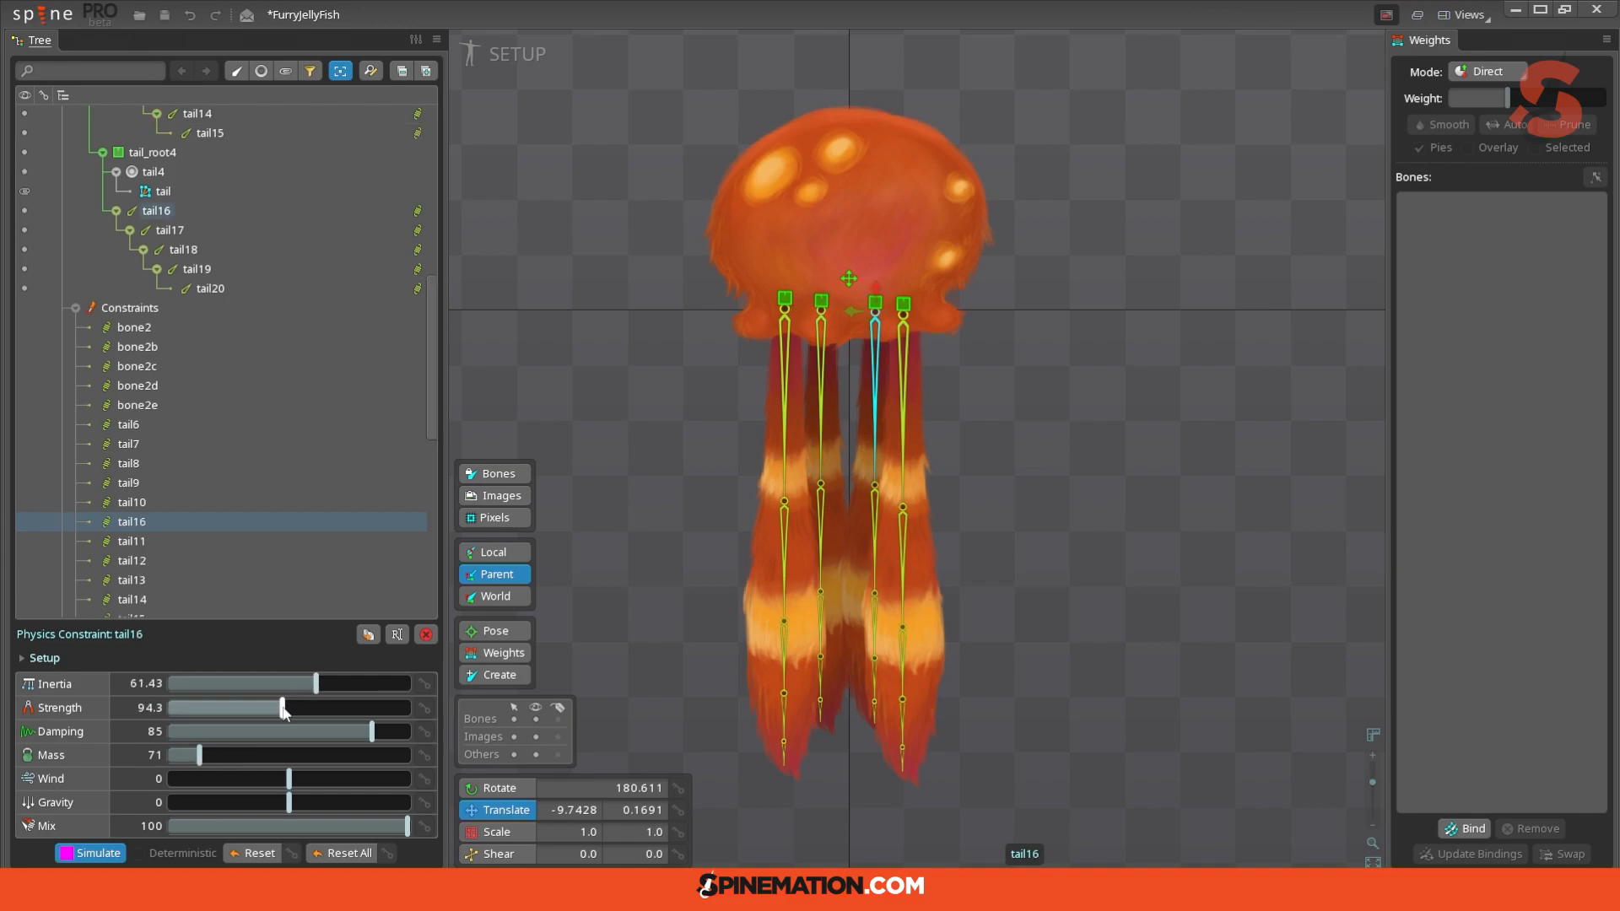
{"action": "mouse_move", "coordinate": [846, 277]}
{"action": "left_mouse_down"}
{"action": "mouse_move", "coordinate": [1018, 302]}
{"action": "mouse_move", "coordinate": [778, 305]}
{"action": "mouse_move", "coordinate": [708, 286]}
{"action": "mouse_move", "coordinate": [849, 278]}
{"action": "left_mouse_up"}
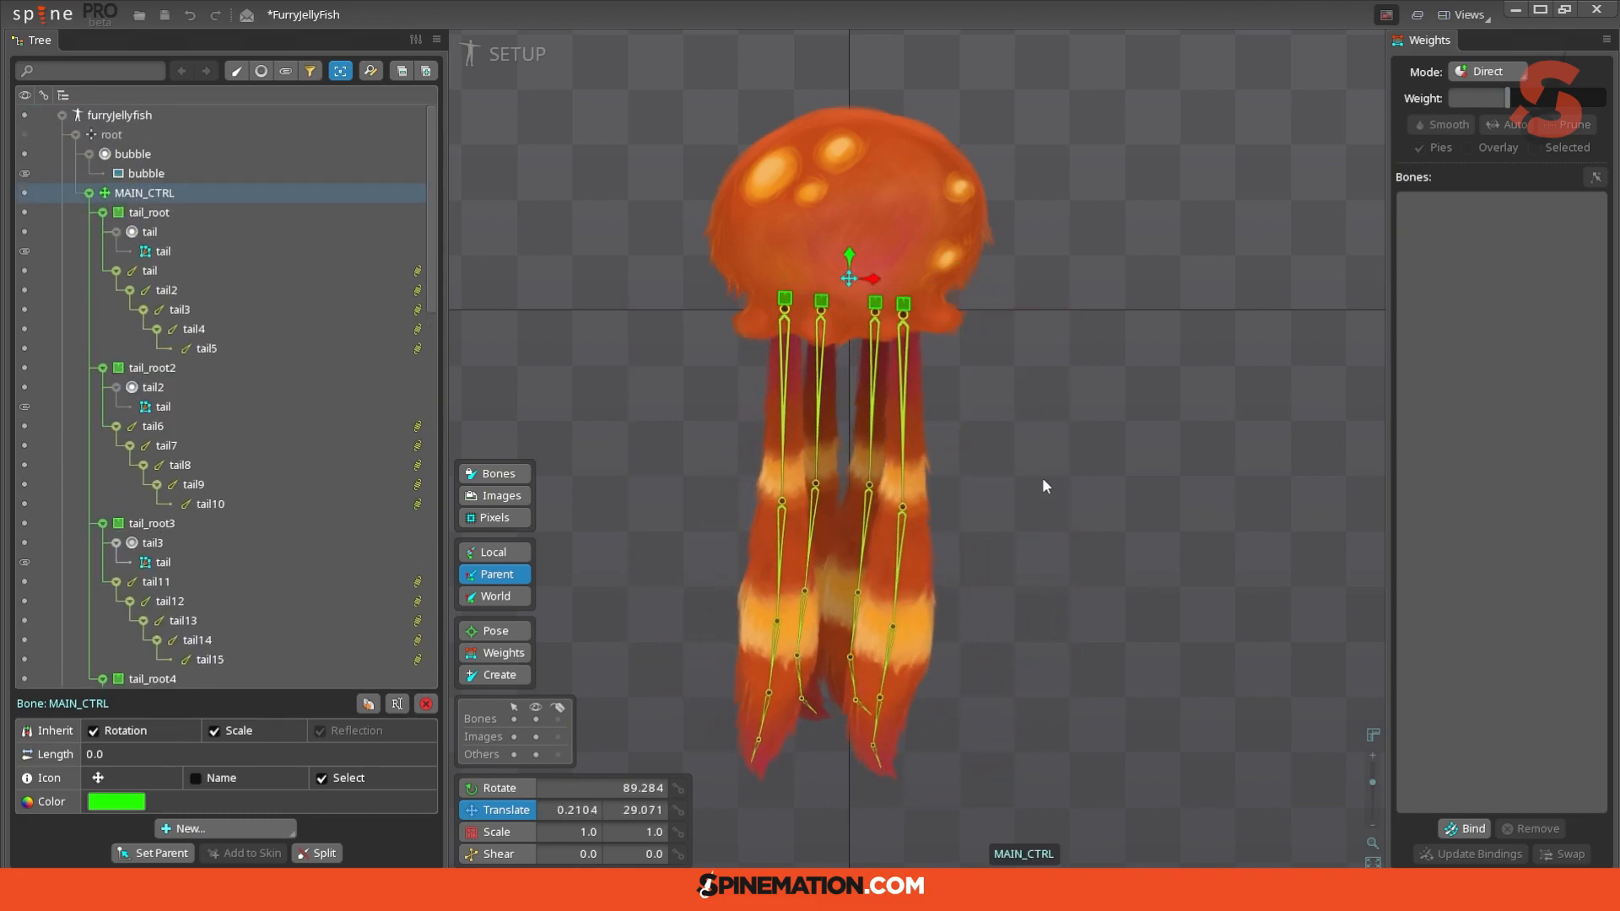
Step: Create a vertical child bone of MAIN_CTRL about 106 long down the bubble's middle, discarding the first attempt, and give it a physics constraint
{"action": "left_click", "coordinate": [887, 195]}
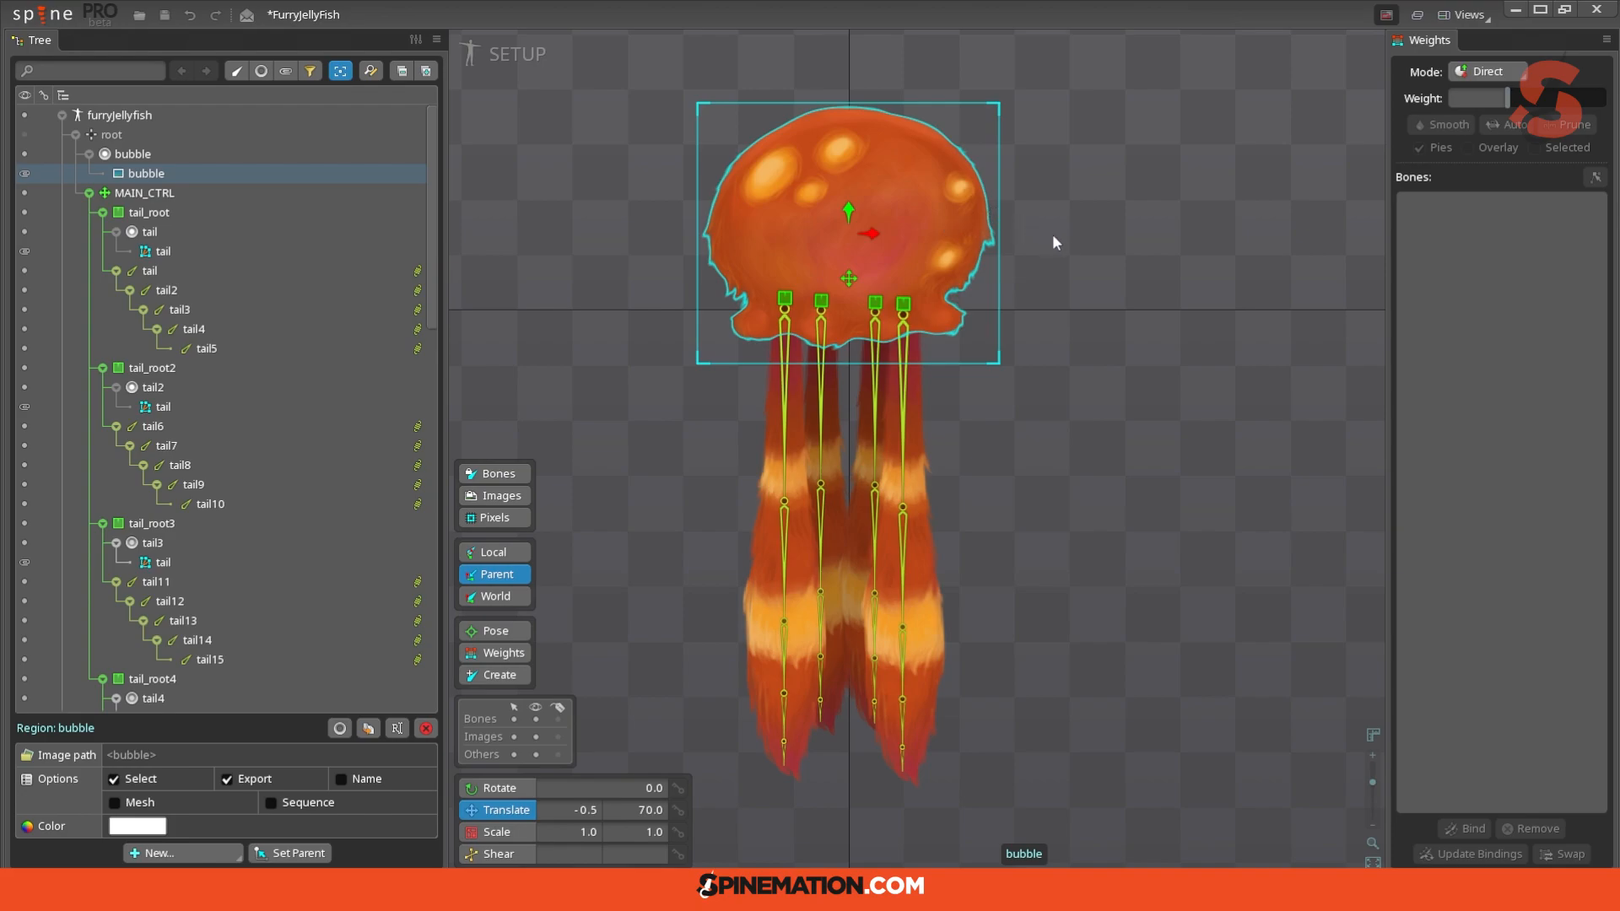
{"action": "scroll", "coordinate": [1106, 286], "scroll_direction": "up", "scroll_amount": 1}
{"action": "left_click_drag", "start_coordinate": [1089, 283], "coordinate": [1171, 436]}
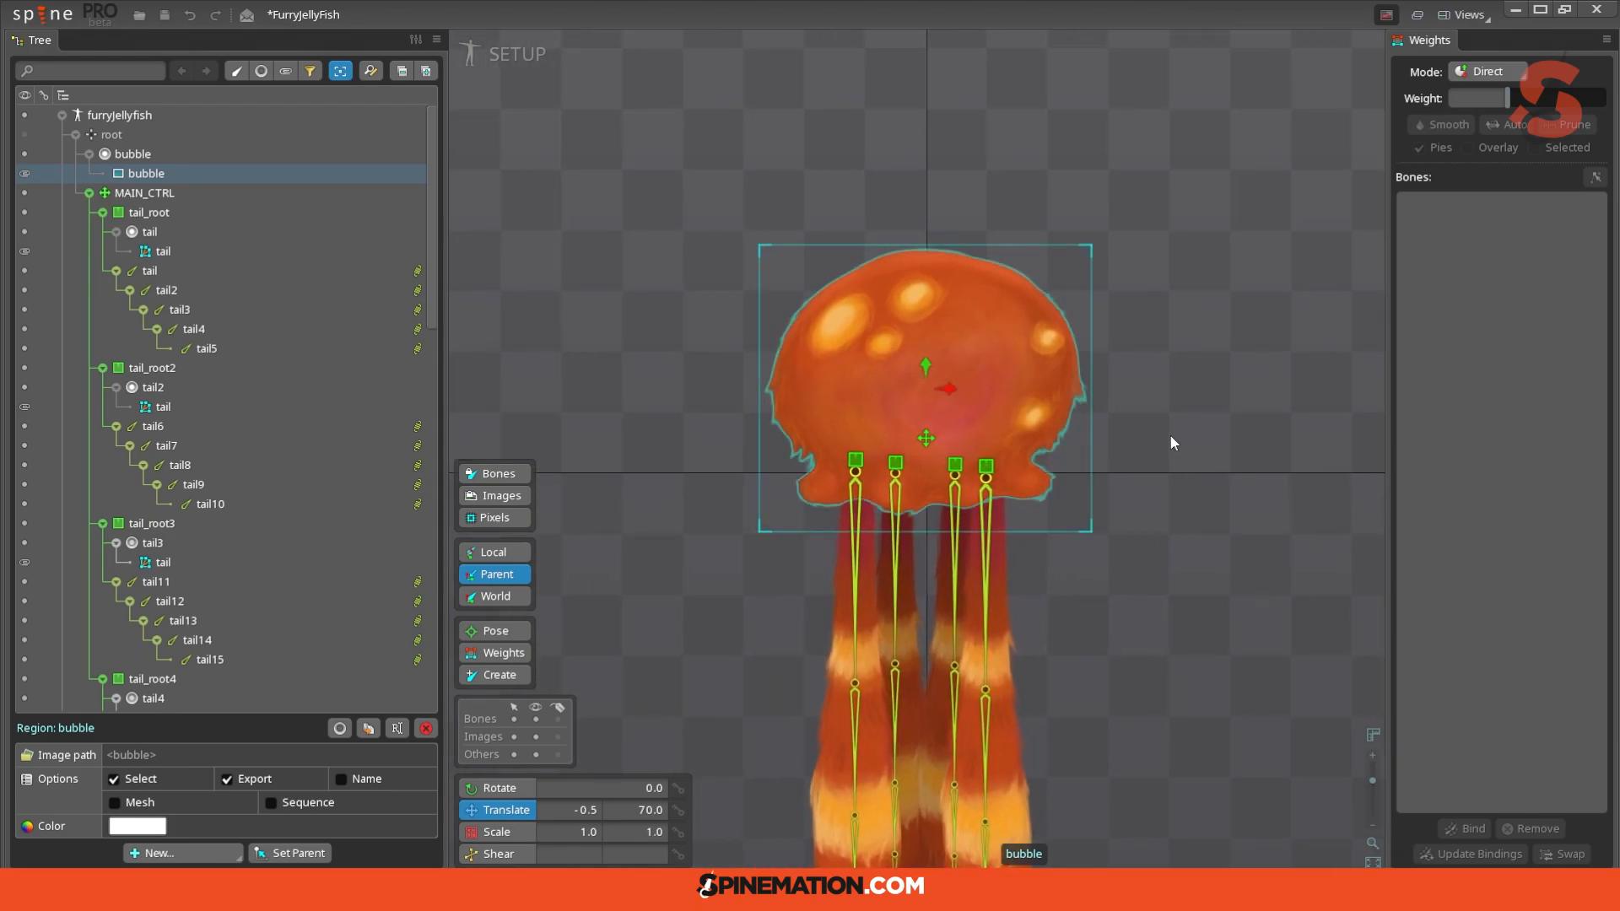
{"action": "left_click", "coordinate": [928, 438]}
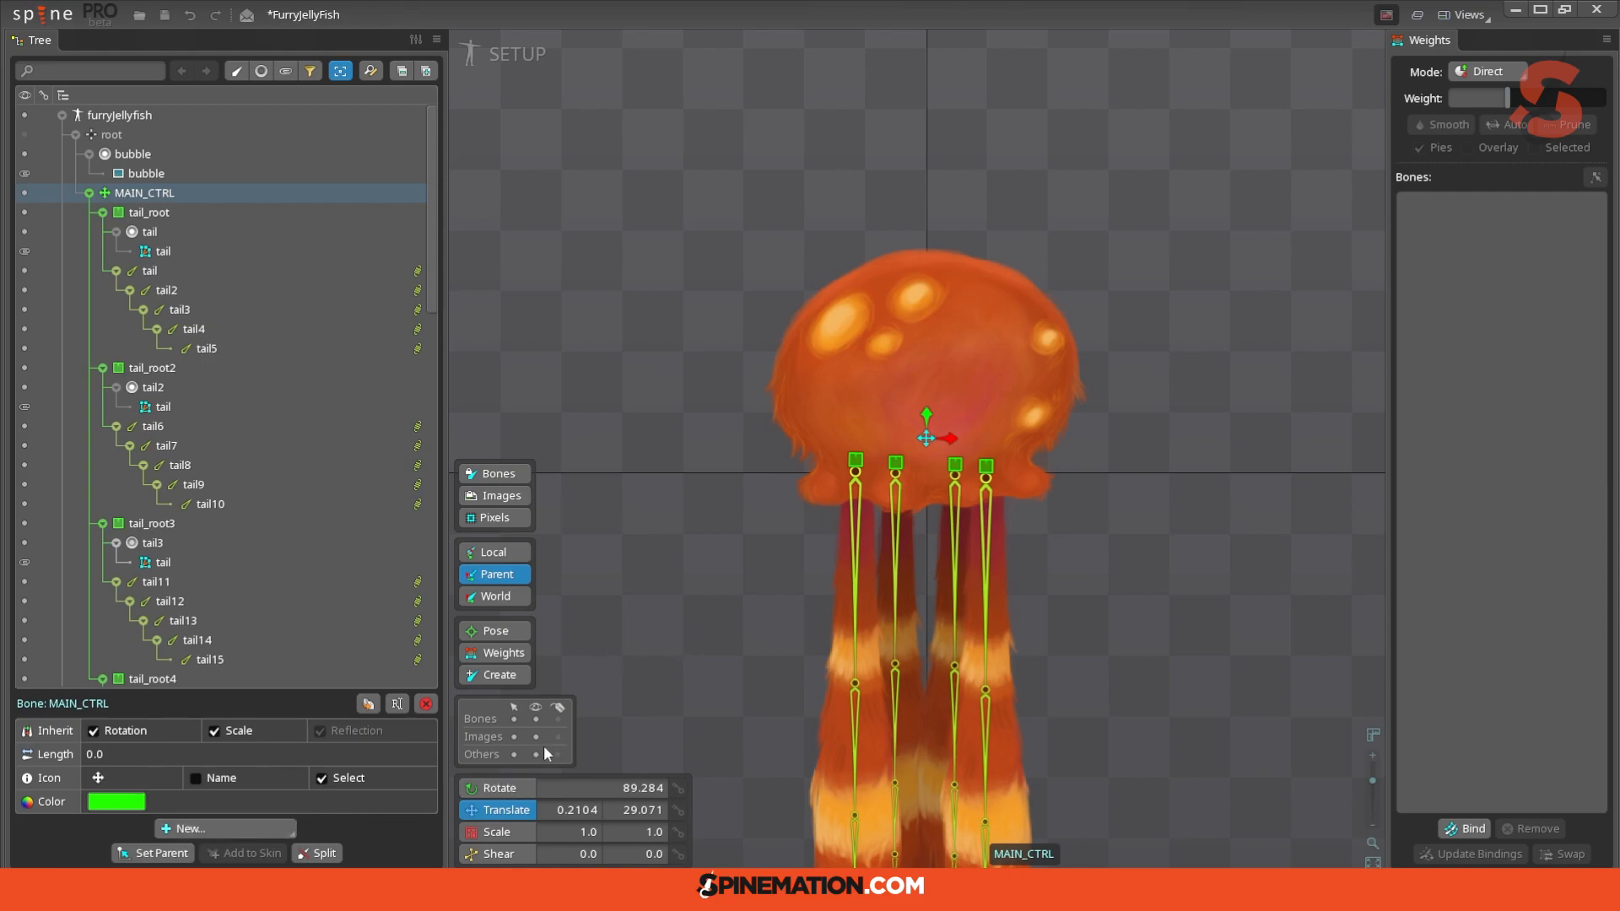
{"action": "left_click", "coordinate": [499, 681]}
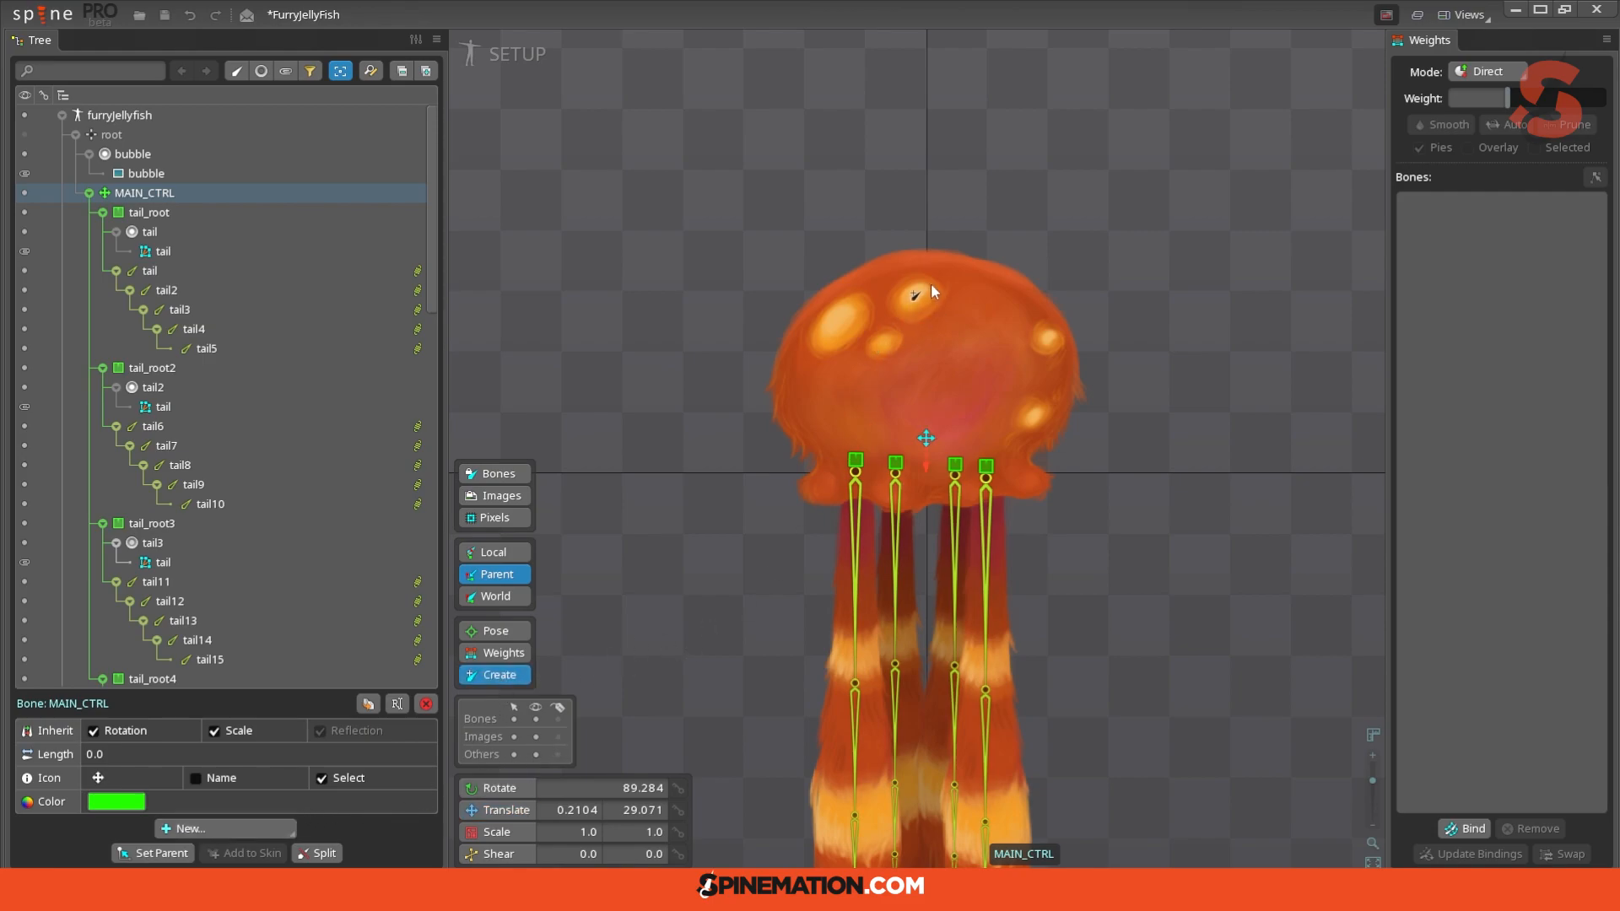
{"action": "left_click_drag", "start_coordinate": [926, 285], "coordinate": [925, 420]}
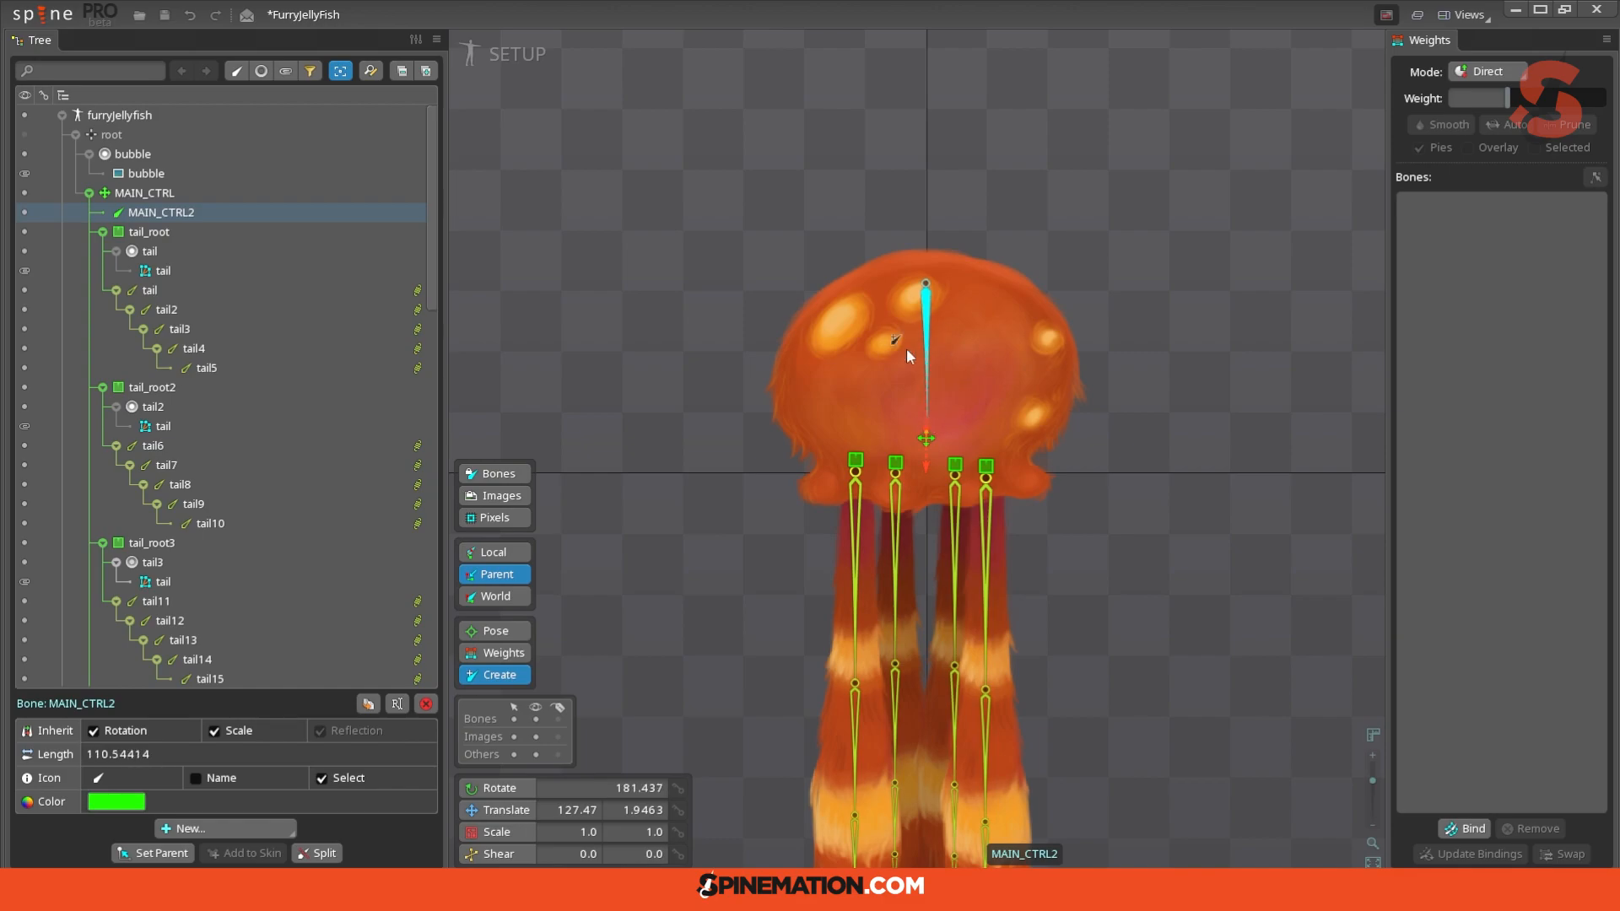
{"action": "key", "text": "Delete"}
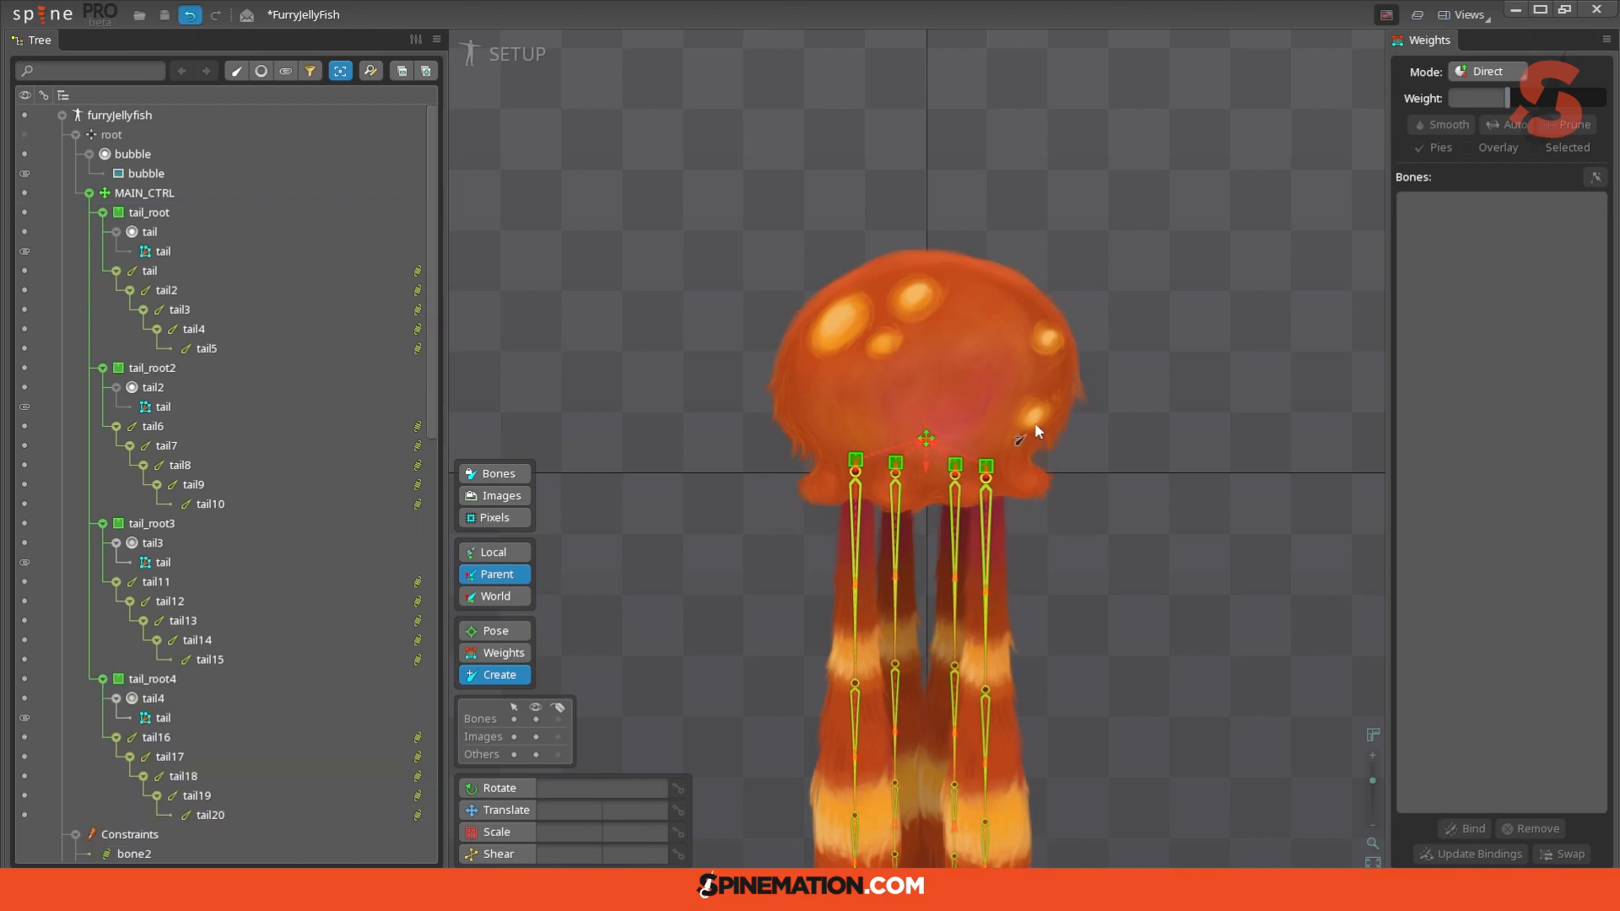
{"action": "left_click", "coordinate": [926, 437]}
{"action": "left_click_drag", "start_coordinate": [925, 282], "coordinate": [927, 412]}
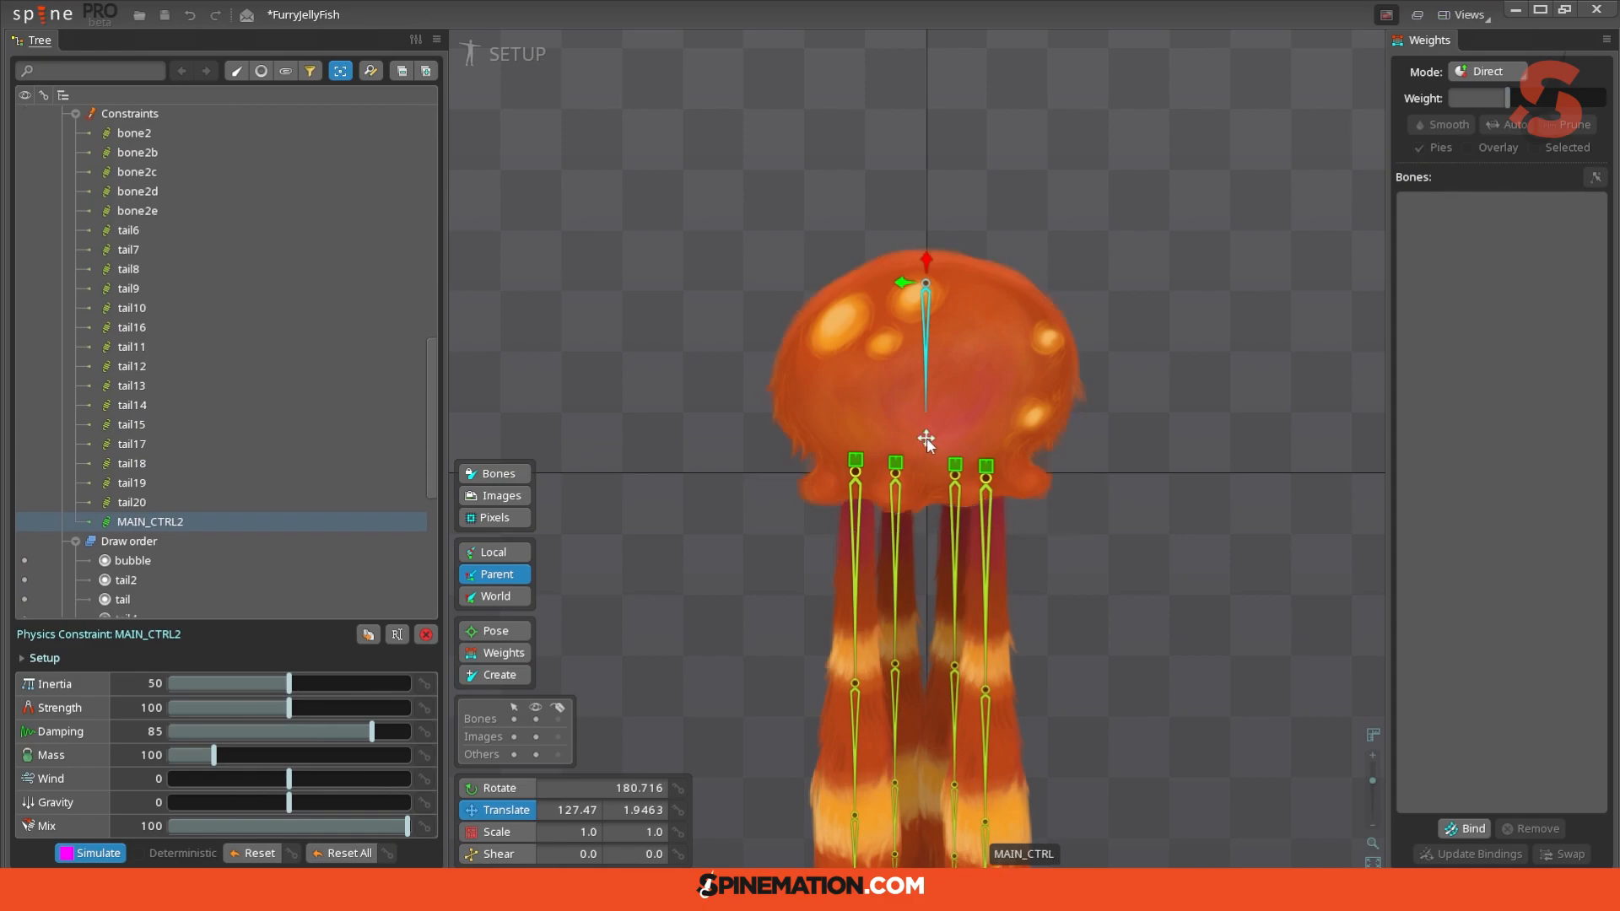
Step: Move MAIN_CTRL to test the bubble bone's physics and undo the movement
{"action": "left_click", "coordinate": [926, 438]}
{"action": "left_click_drag", "start_coordinate": [1184, 650], "coordinate": [1291, 588]}
{"action": "key", "text": "ctrl+z"}
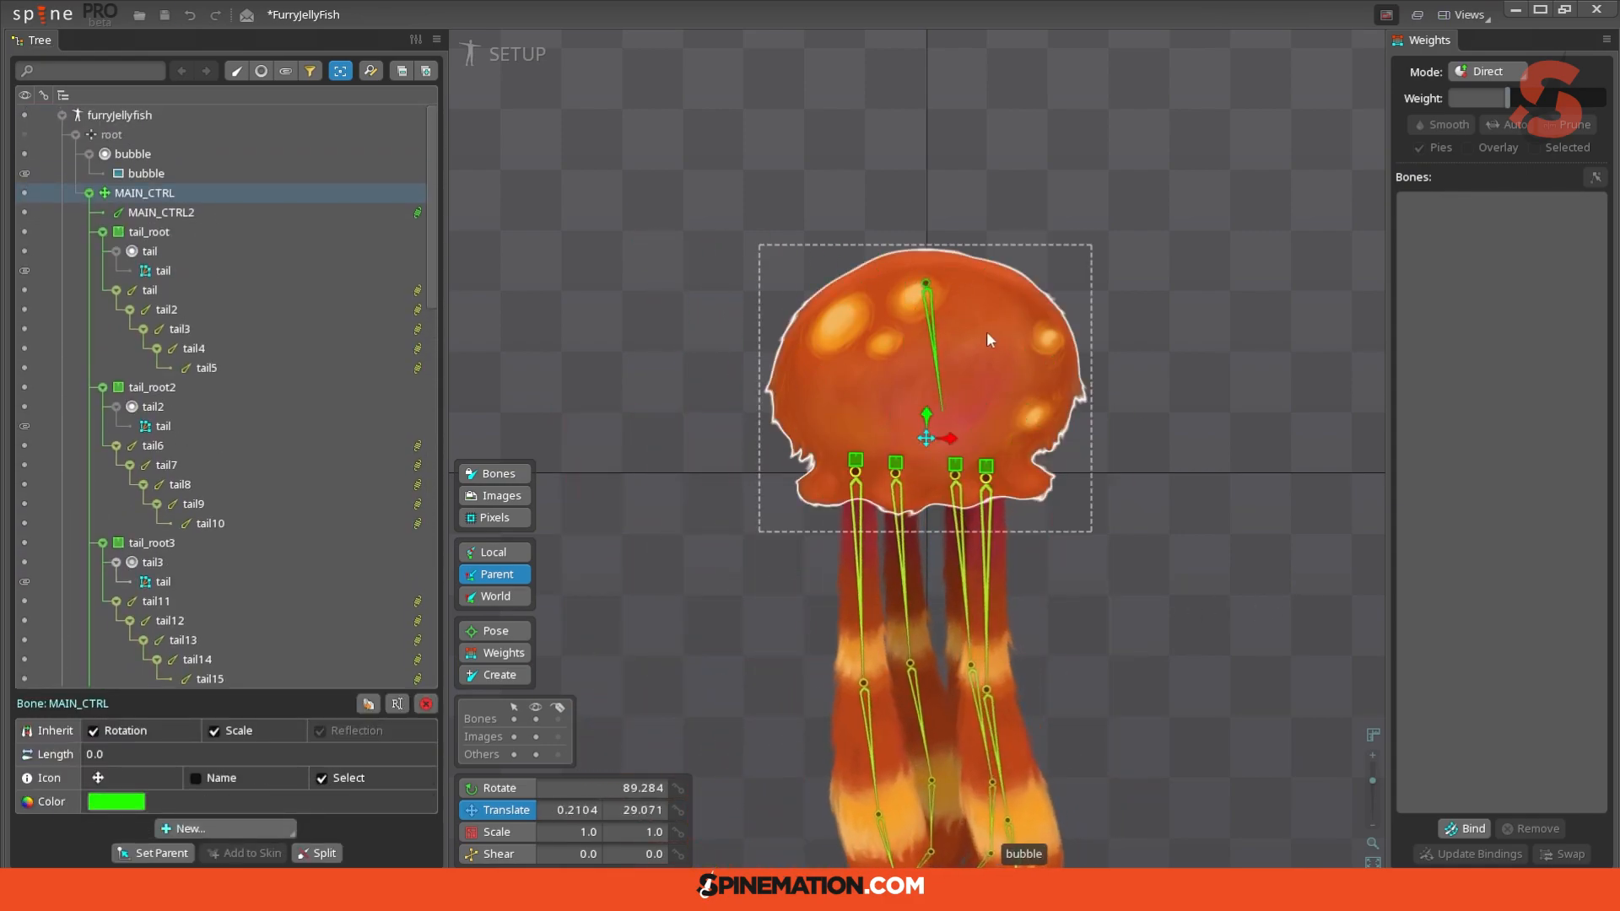
Step: Set the MAIN_CTRL2 physics constraint to inertia 84.64, strength 47.9, damping 11.07 and mass 70, and test it by moving MAIN_CTRL
{"action": "left_click", "coordinate": [928, 338]}
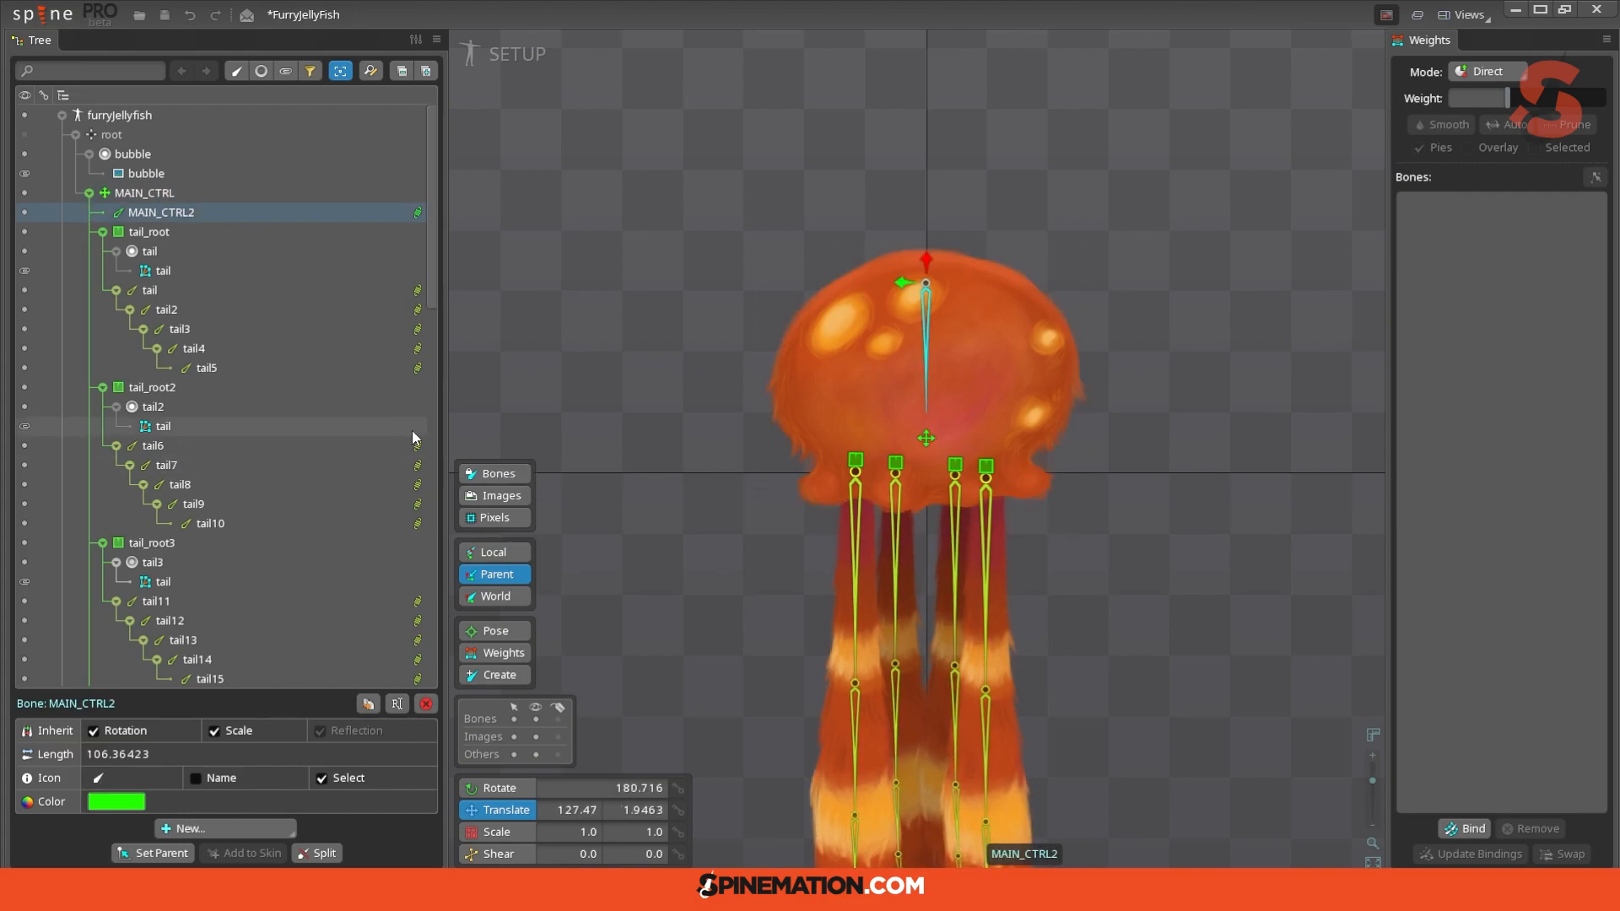
{"action": "left_click", "coordinate": [416, 213]}
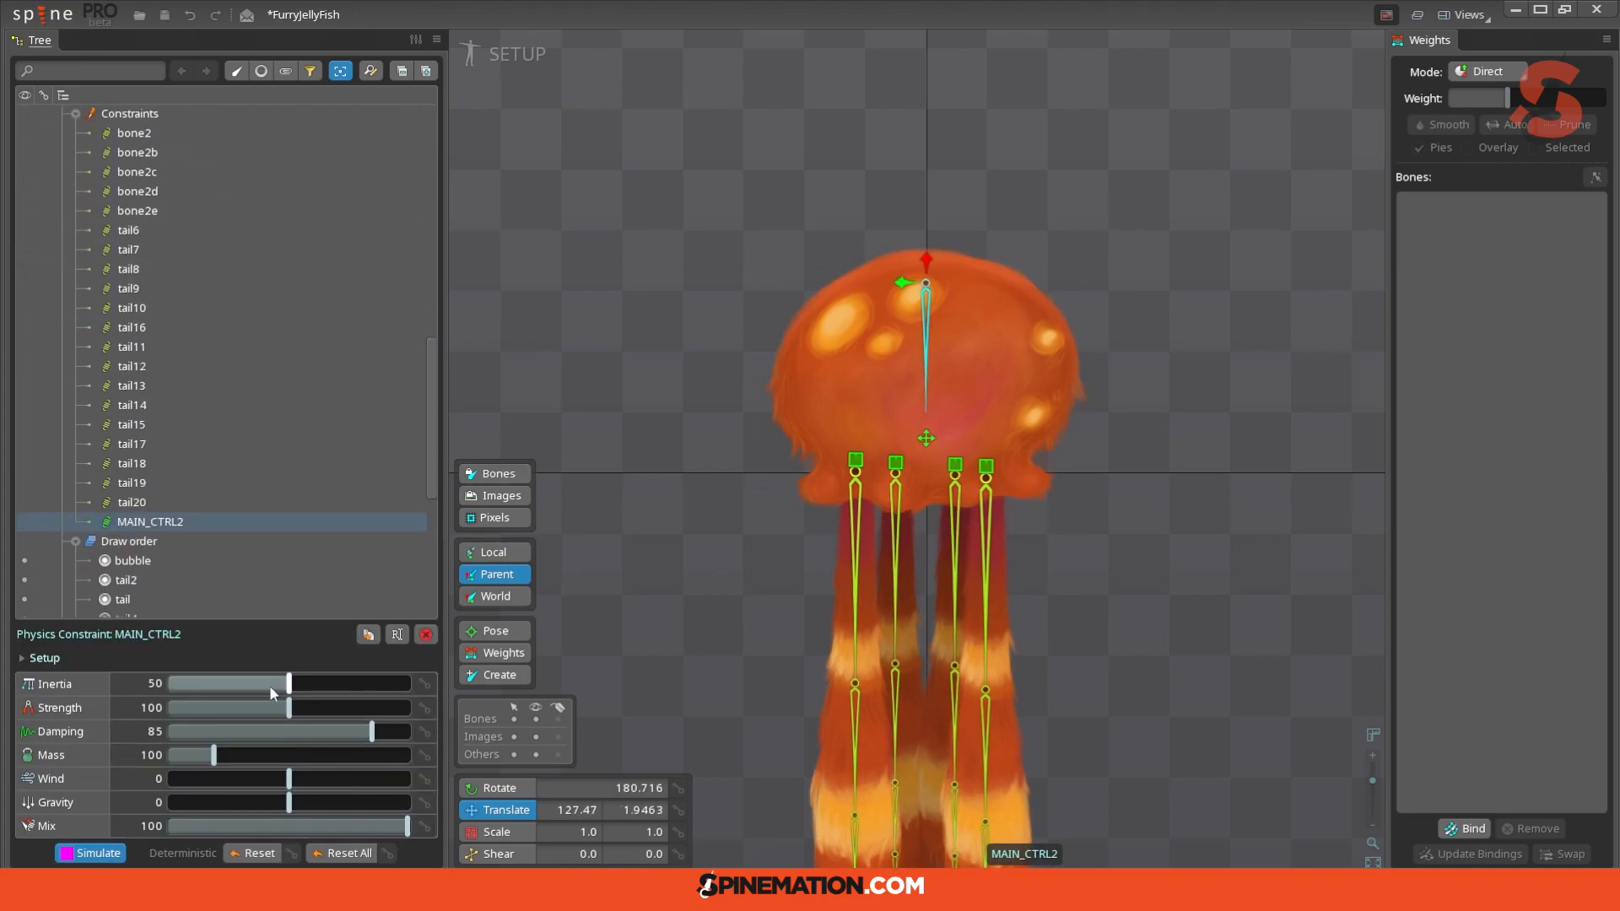
{"action": "left_click_drag", "start_coordinate": [289, 685], "coordinate": [229, 717]}
{"action": "left_click_drag", "start_coordinate": [371, 733], "coordinate": [201, 766]}
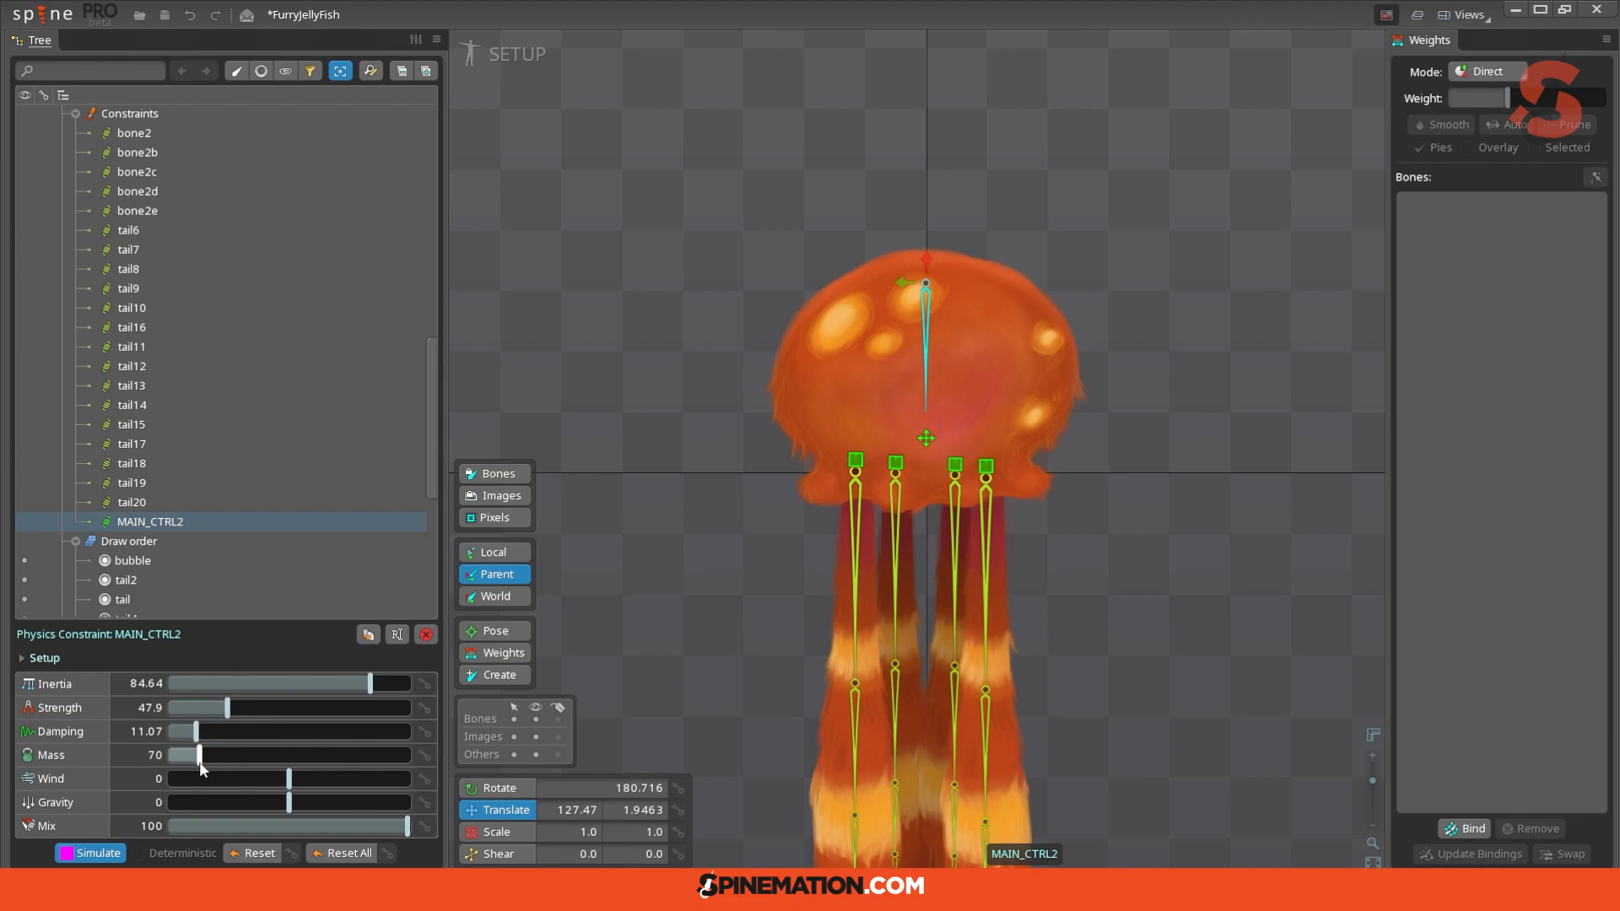
{"action": "left_click", "coordinate": [927, 437]}
{"action": "mouse_move", "coordinate": [930, 436]}
{"action": "left_mouse_down"}
{"action": "mouse_move", "coordinate": [763, 435]}
{"action": "mouse_move", "coordinate": [1062, 458]}
{"action": "mouse_move", "coordinate": [715, 451]}
{"action": "mouse_move", "coordinate": [930, 441]}
{"action": "left_mouse_up"}
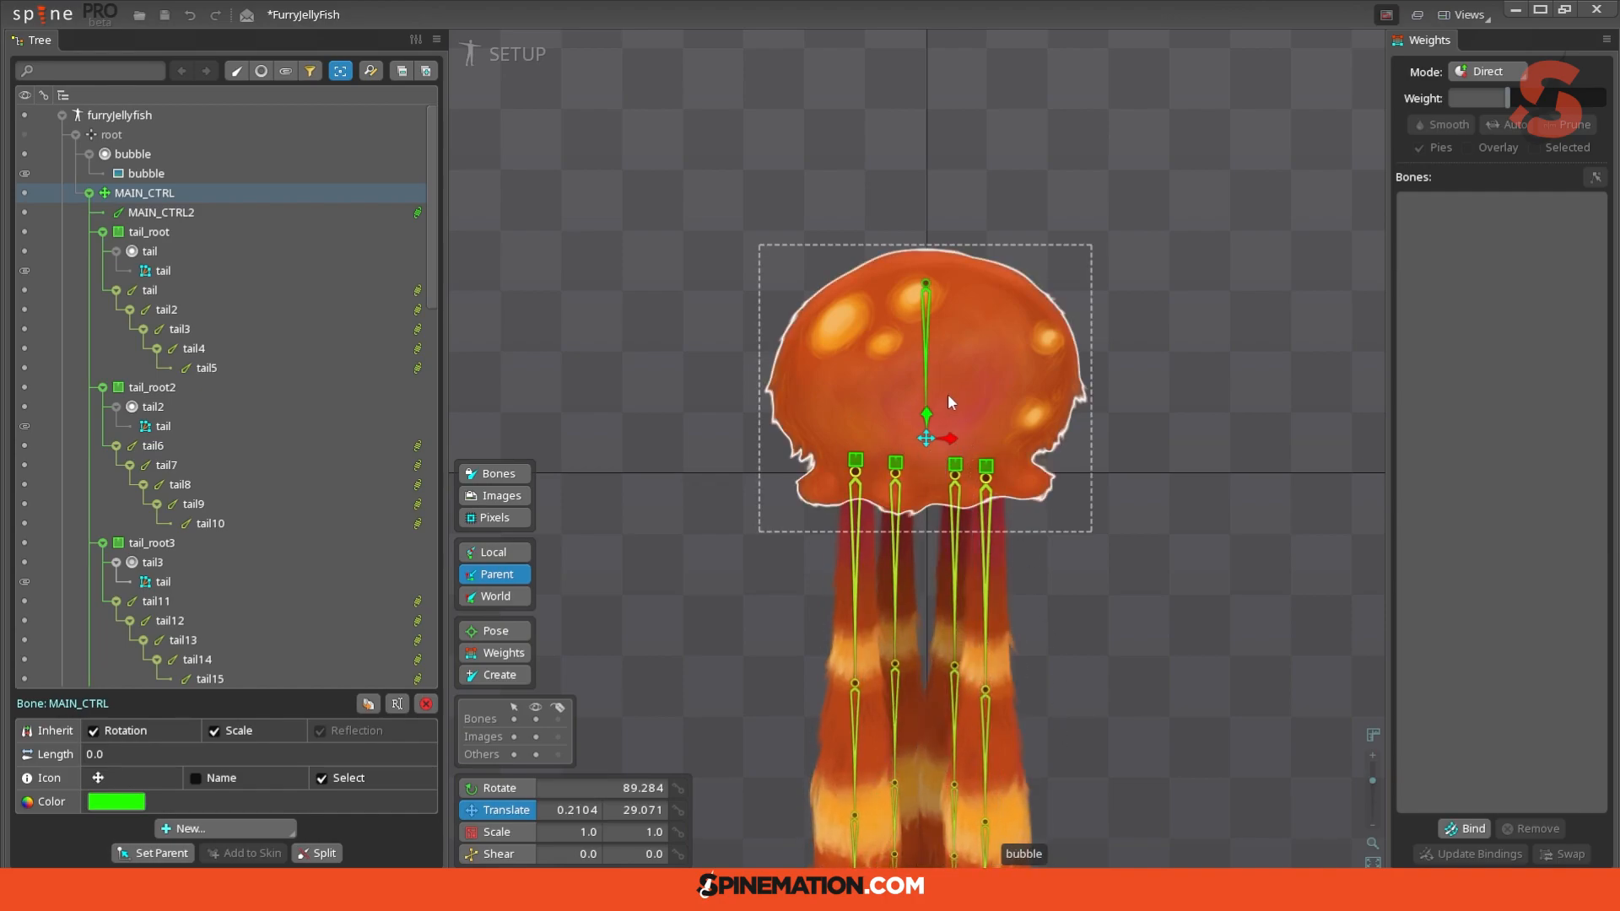
Step: Convert the bubble image to a mesh and generate a traced hull around its outline
{"action": "left_click", "coordinate": [968, 382]}
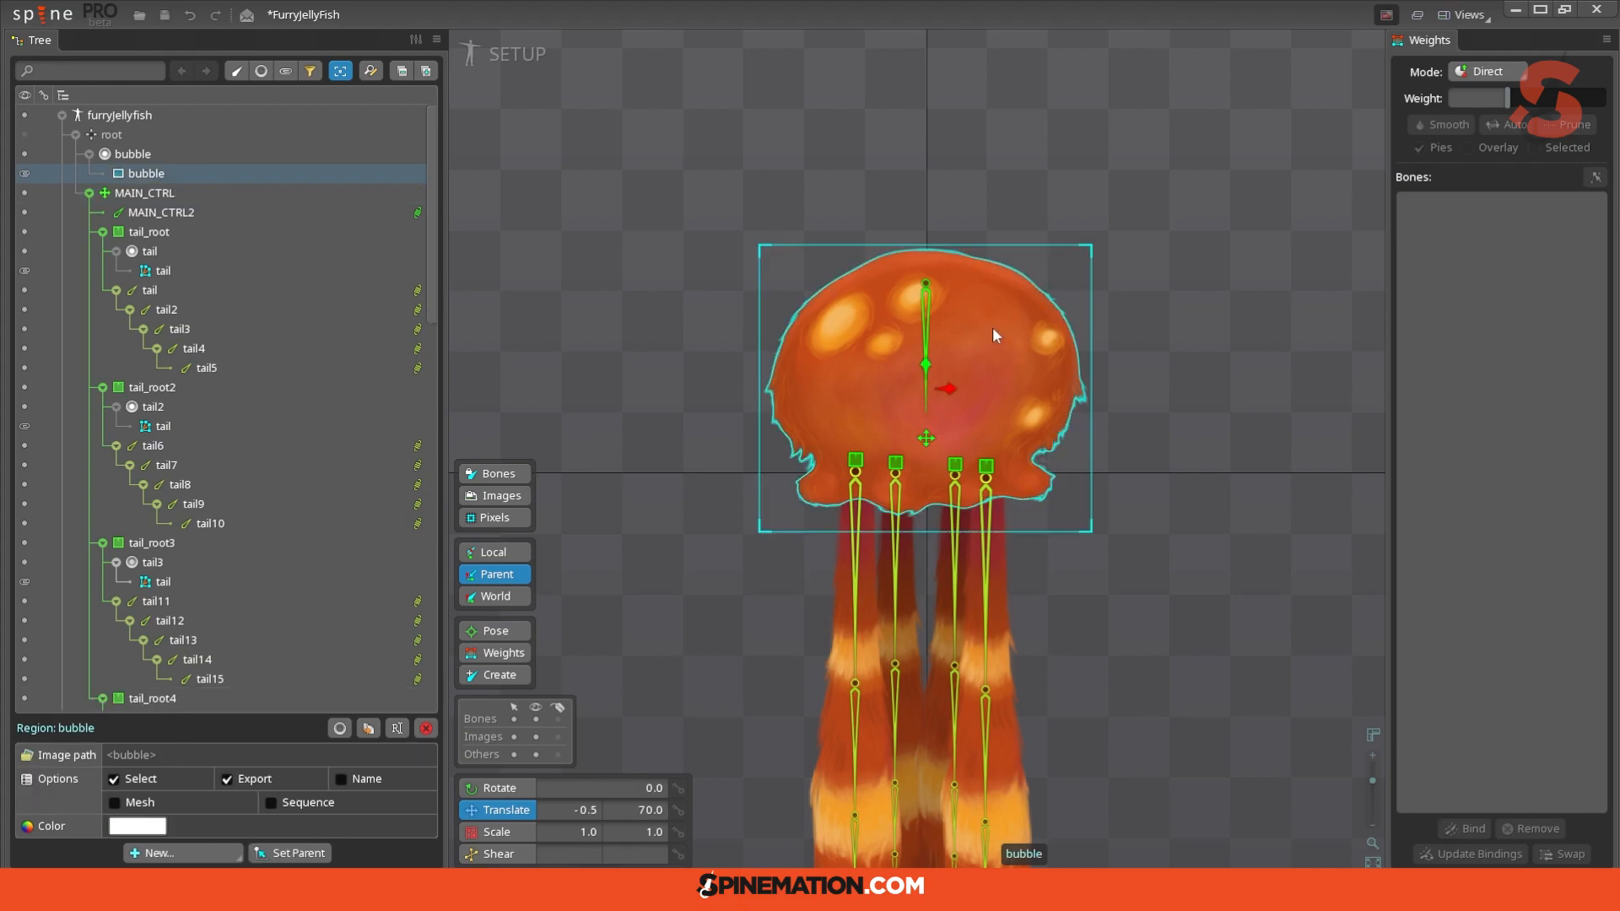
{"action": "left_click", "coordinate": [115, 804]}
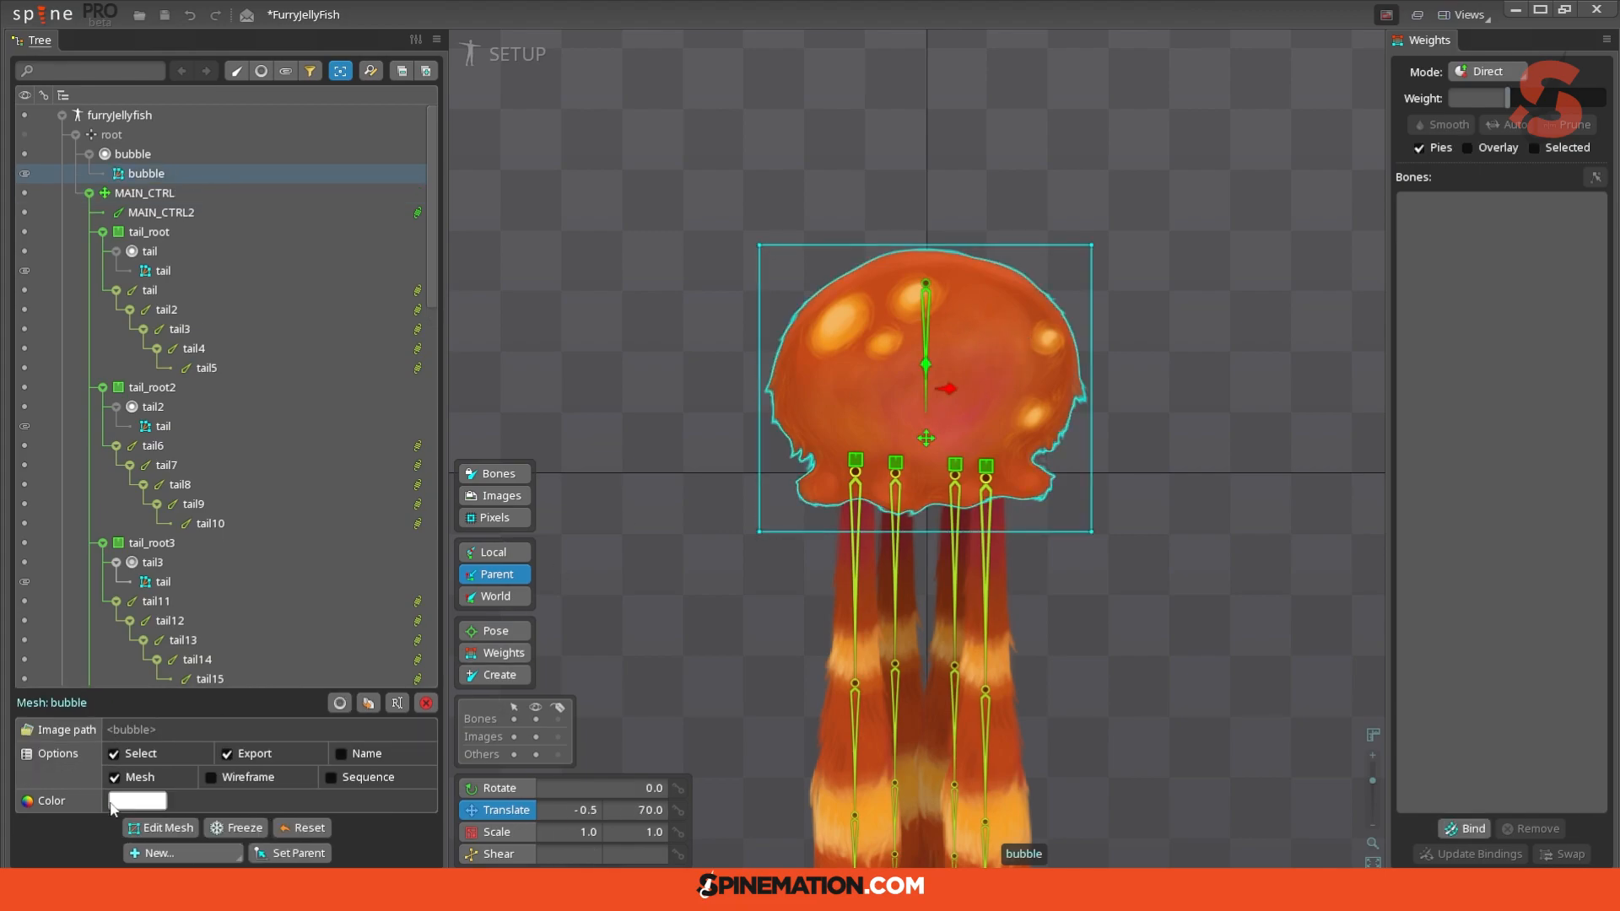
{"action": "left_click", "coordinate": [160, 828]}
{"action": "left_click", "coordinate": [600, 794]}
{"action": "left_click", "coordinate": [962, 847]}
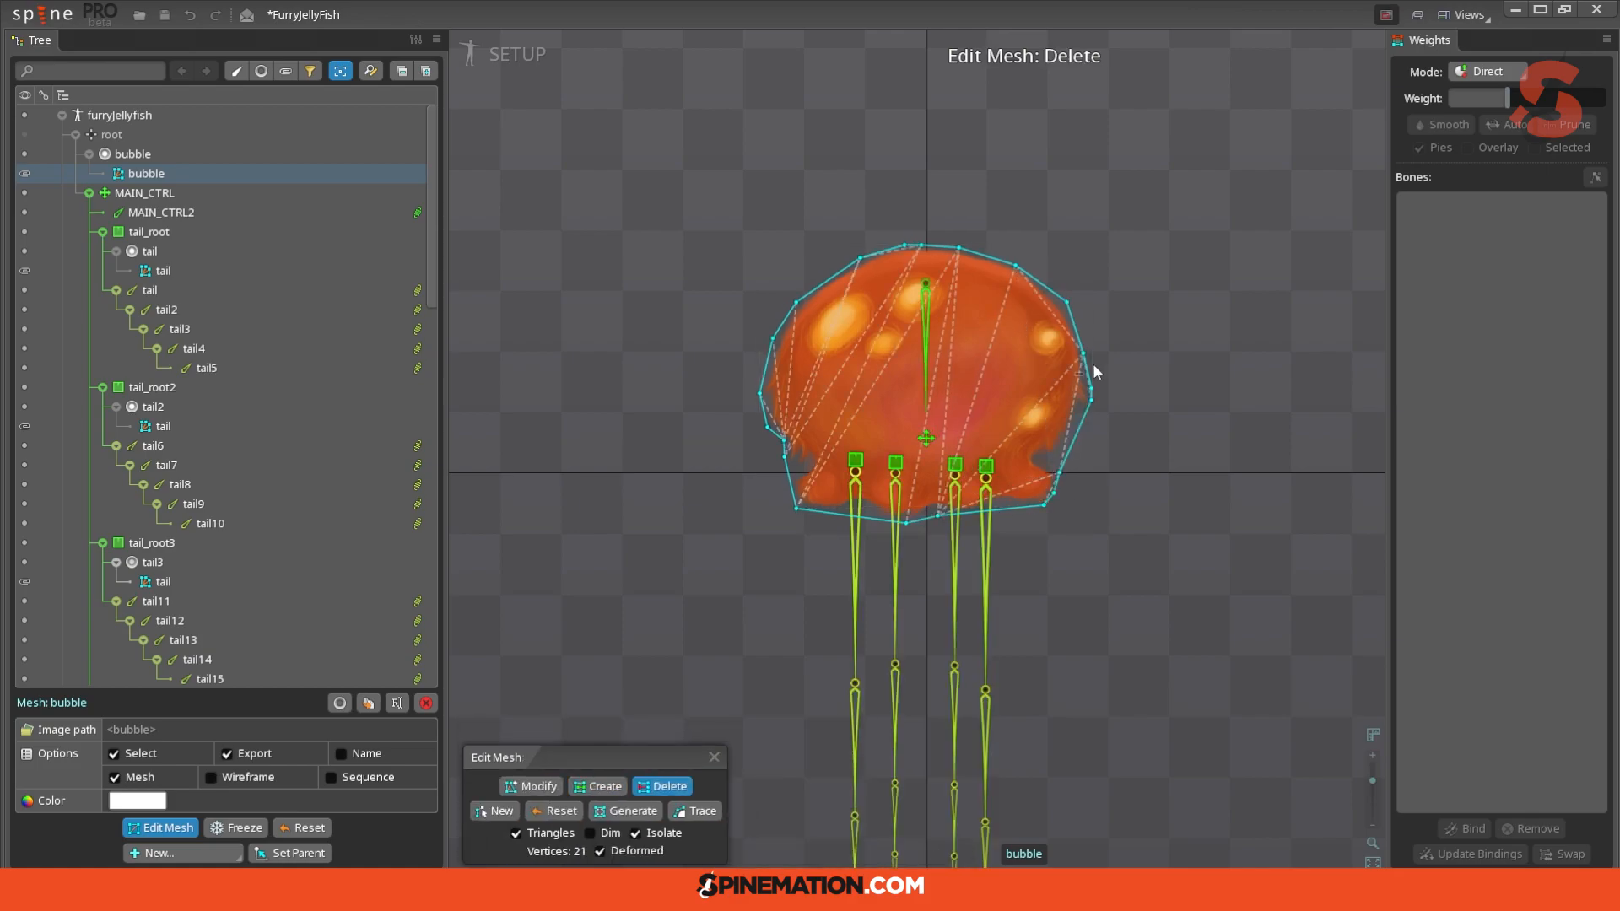
Step: Clean up the bubble mesh's hull around its lower corners and add vertices along its lower edge
{"action": "left_click_drag", "start_coordinate": [1058, 473], "coordinate": [1082, 450]}
{"action": "left_click_drag", "start_coordinate": [1054, 494], "coordinate": [1067, 484]}
{"action": "left_click_drag", "start_coordinate": [767, 426], "coordinate": [769, 454]}
{"action": "left_click_drag", "start_coordinate": [786, 483], "coordinate": [786, 491]}
{"action": "left_click", "coordinate": [597, 785]}
{"action": "left_click", "coordinate": [832, 513]}
{"action": "left_click", "coordinate": [993, 515]}
{"action": "left_click", "coordinate": [1023, 510]}
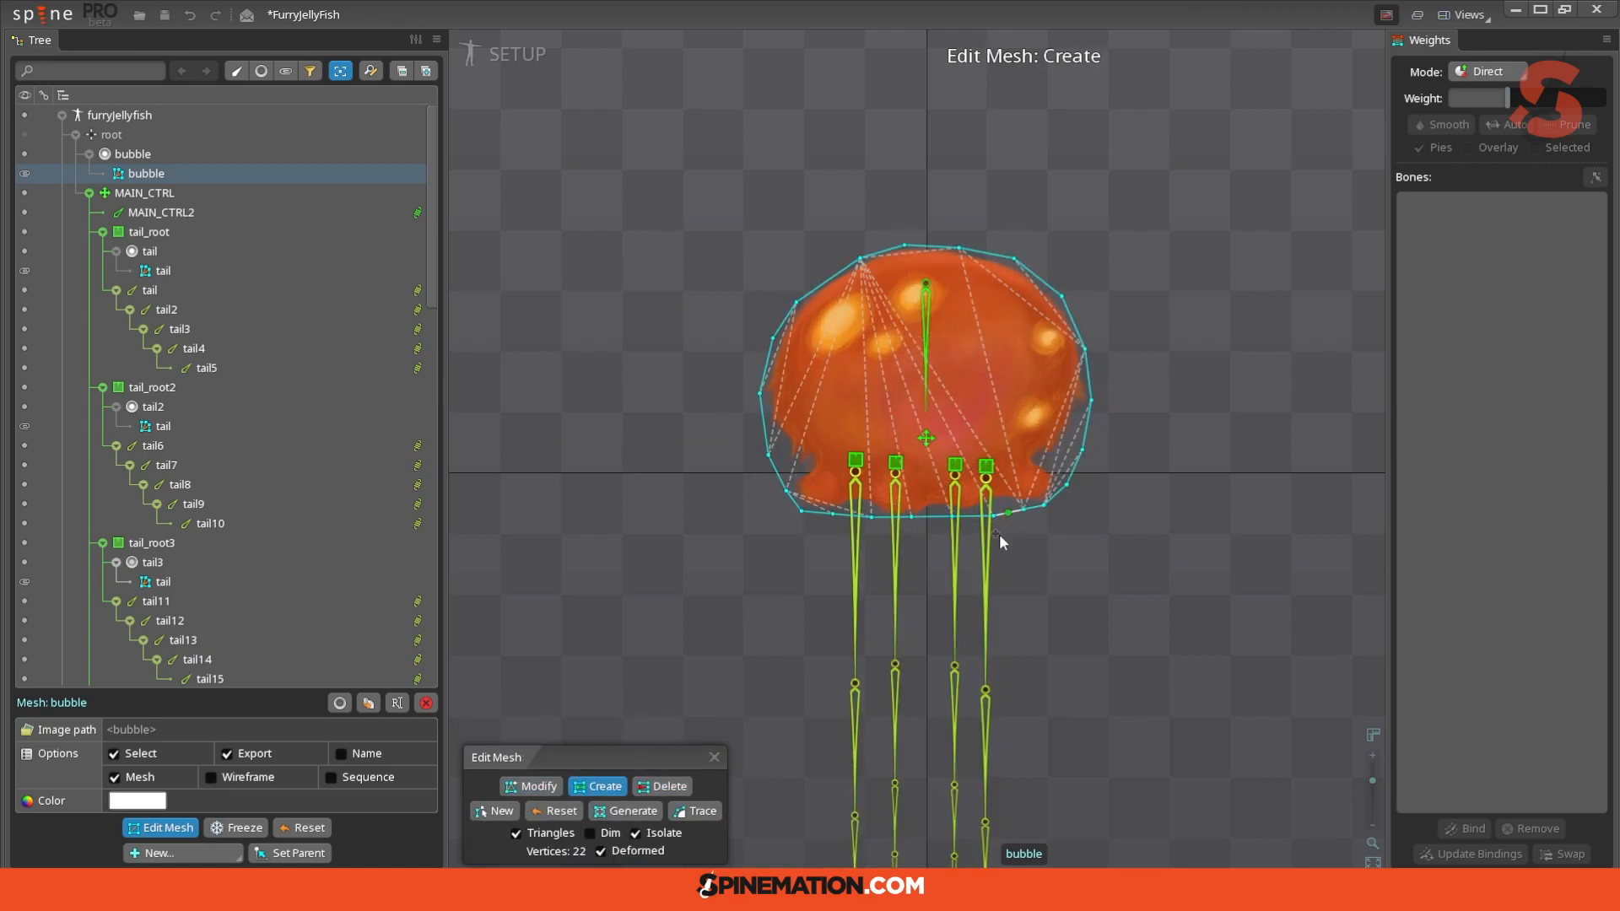
Step: Draw a closed ring of connected vertices inside the bubble mesh, following the outline and starting at the bone's upper end
{"action": "left_click", "coordinate": [925, 283]}
{"action": "left_click", "coordinate": [883, 297]}
{"action": "left_click", "coordinate": [837, 327]}
{"action": "left_click", "coordinate": [823, 349]}
{"action": "left_click", "coordinate": [817, 387]}
{"action": "left_click", "coordinate": [836, 437]}
{"action": "left_click", "coordinate": [928, 458]}
{"action": "left_click", "coordinate": [998, 441]}
{"action": "left_click", "coordinate": [1033, 396]}
{"action": "left_click", "coordinate": [1034, 339]}
{"action": "left_click", "coordinate": [1001, 302]}
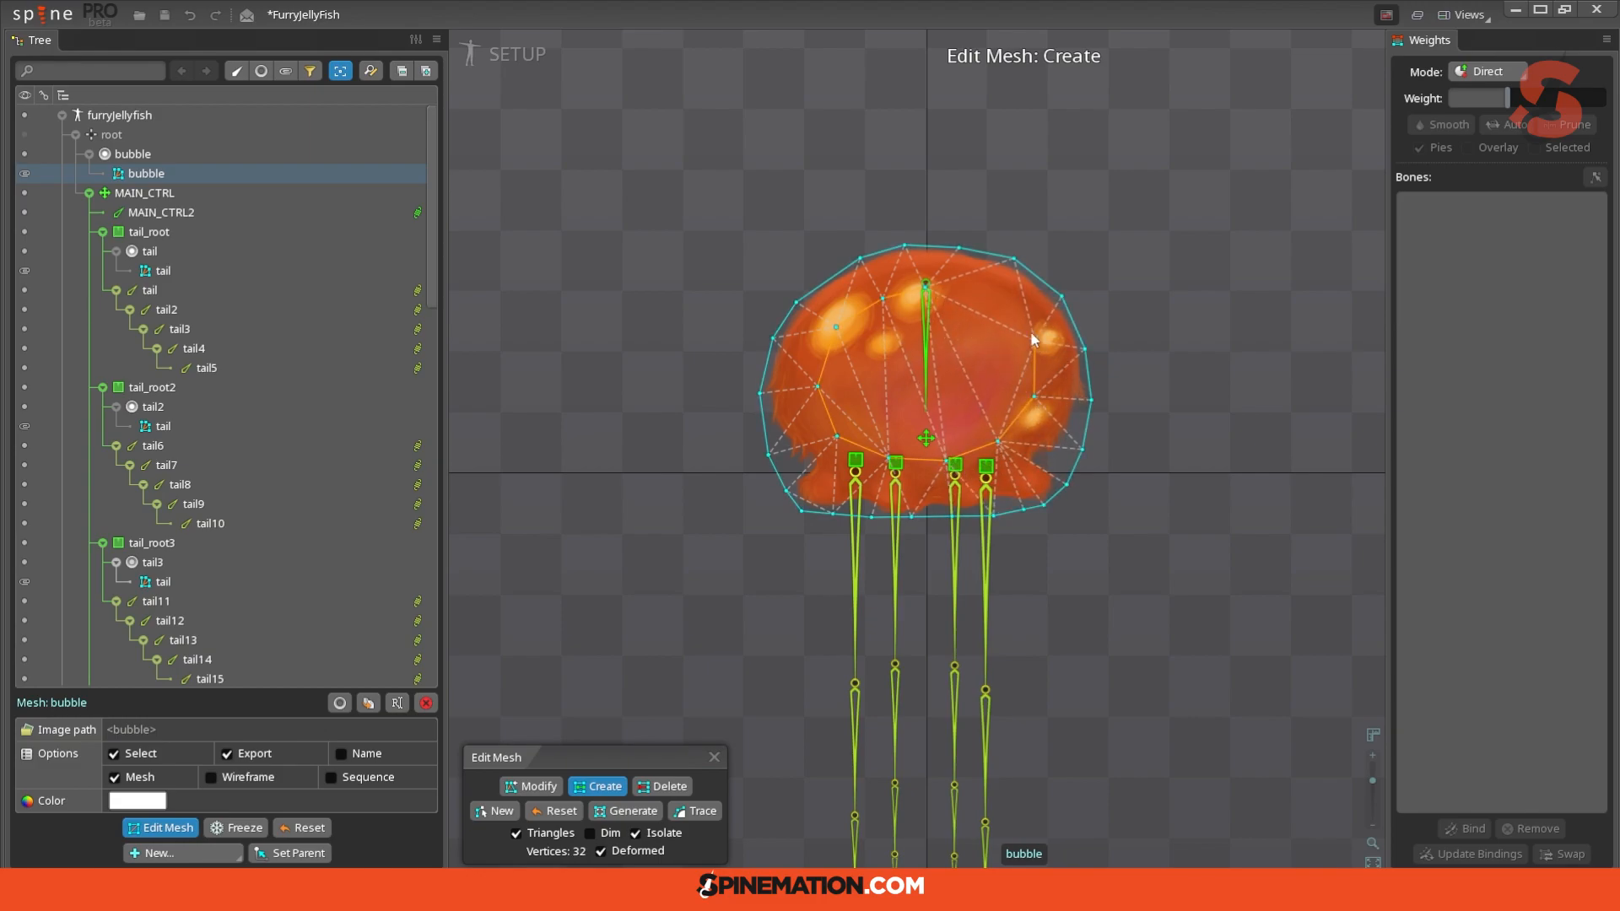
{"action": "left_click", "coordinate": [960, 292]}
{"action": "left_click", "coordinate": [926, 284]}
Step: Add a smaller closed ring of vertices around the bubble mesh's center and finish editing the mesh
{"action": "left_click", "coordinate": [926, 338]}
{"action": "left_click", "coordinate": [901, 345]}
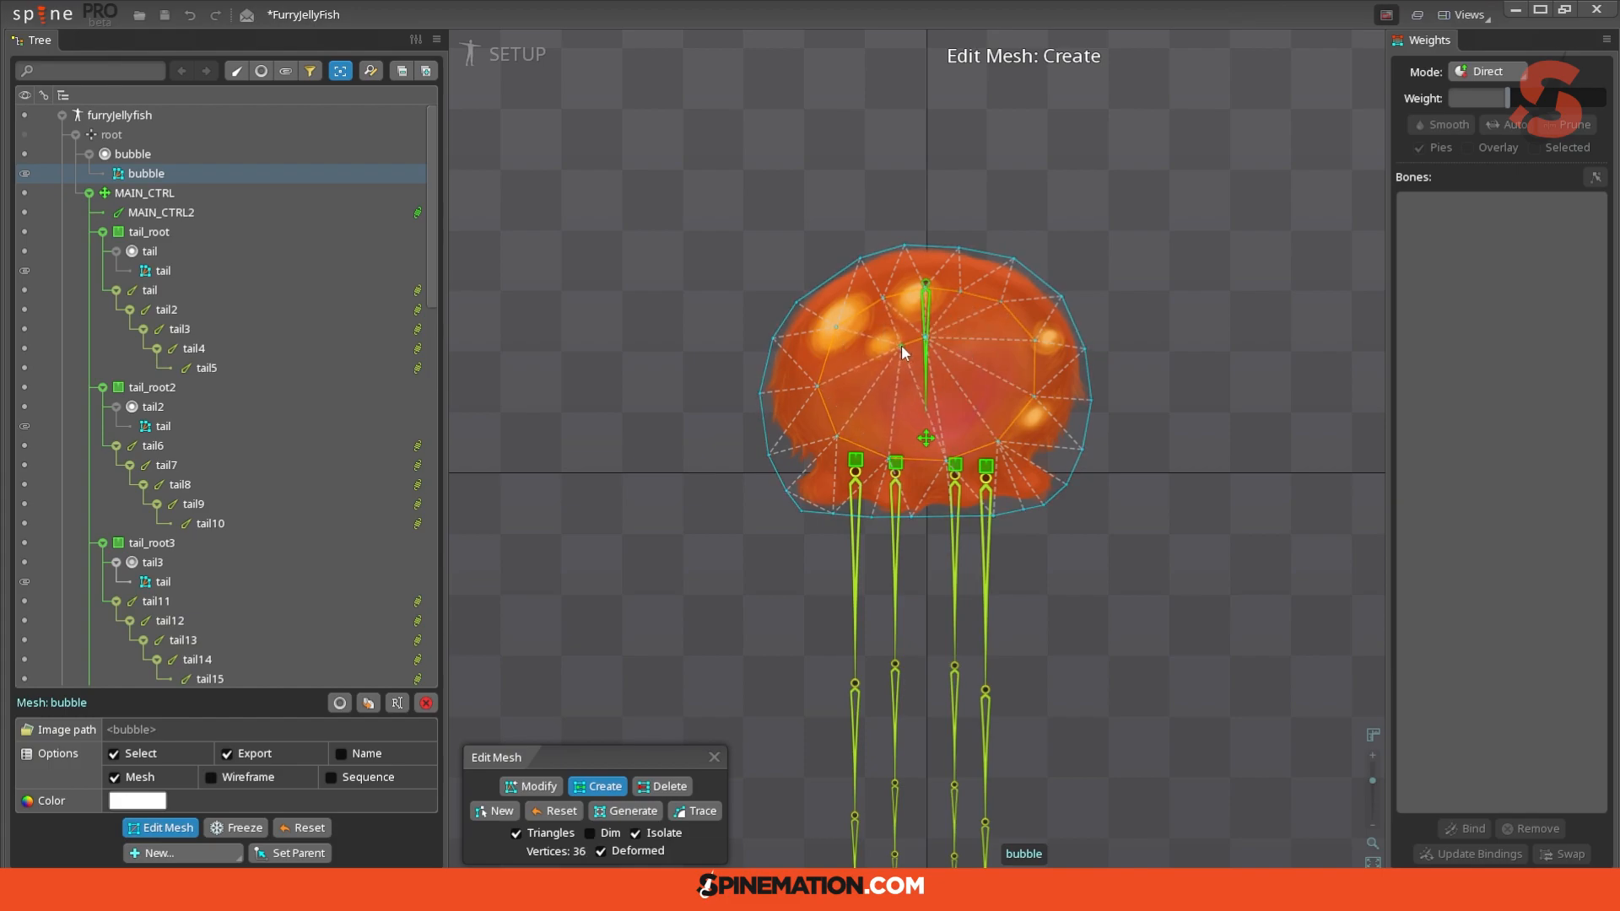
{"action": "left_click", "coordinate": [877, 378]}
{"action": "left_click", "coordinate": [880, 396]}
{"action": "left_click", "coordinate": [884, 410]}
{"action": "left_click", "coordinate": [925, 426]}
{"action": "left_click", "coordinate": [976, 406]}
{"action": "left_click", "coordinate": [926, 342]}
{"action": "key", "text": "x"}
{"action": "key", "text": "c"}
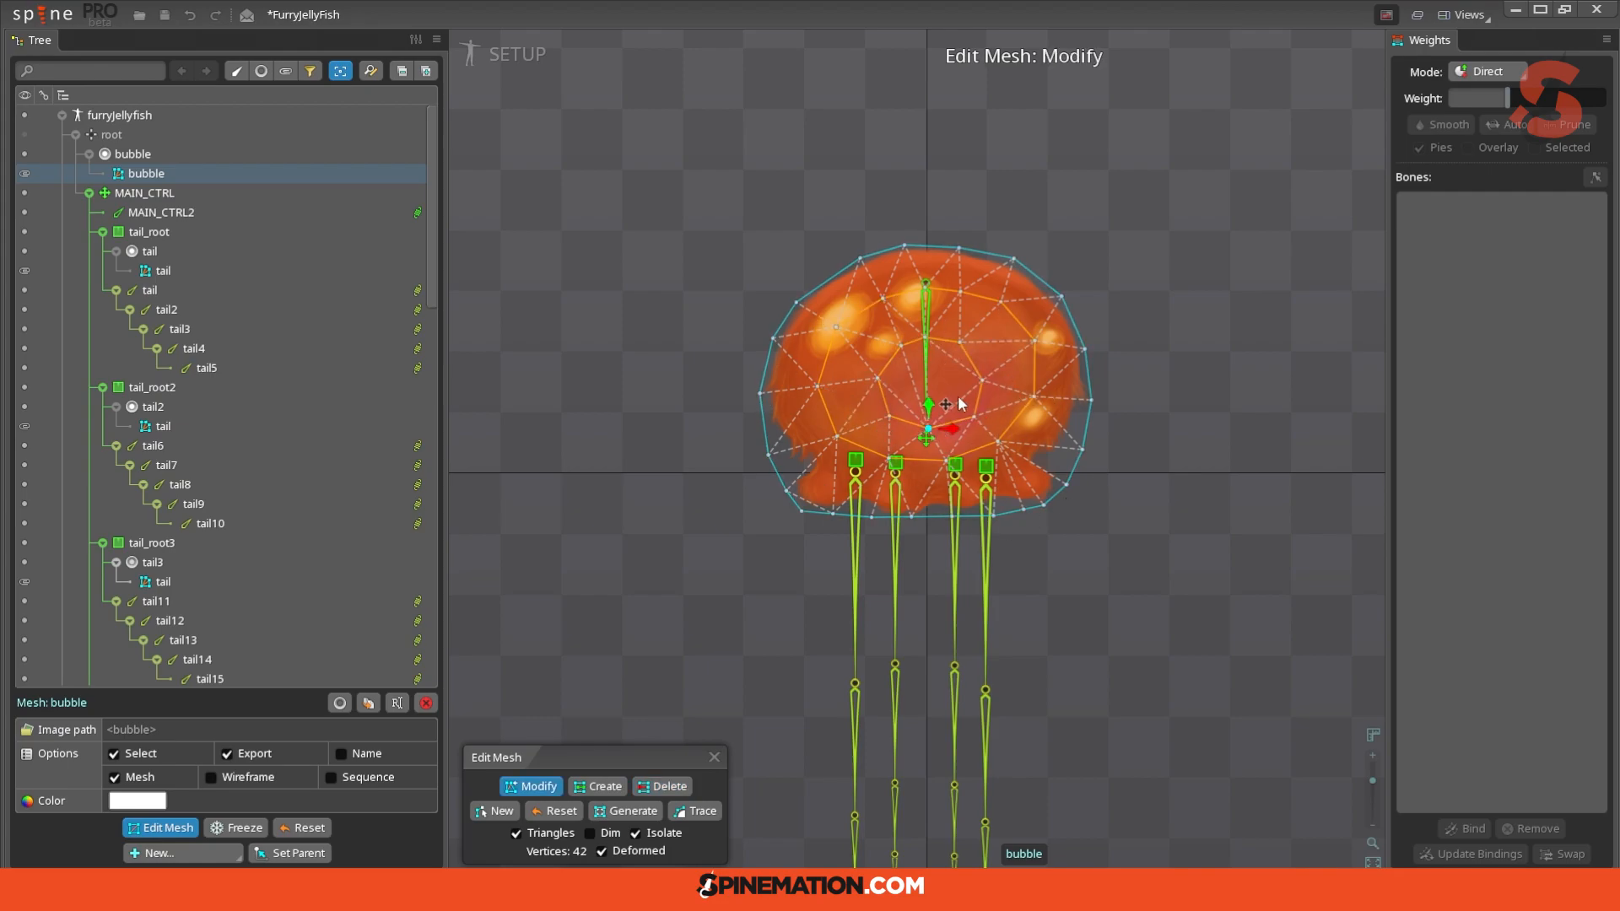
{"action": "left_click", "coordinate": [714, 758]}
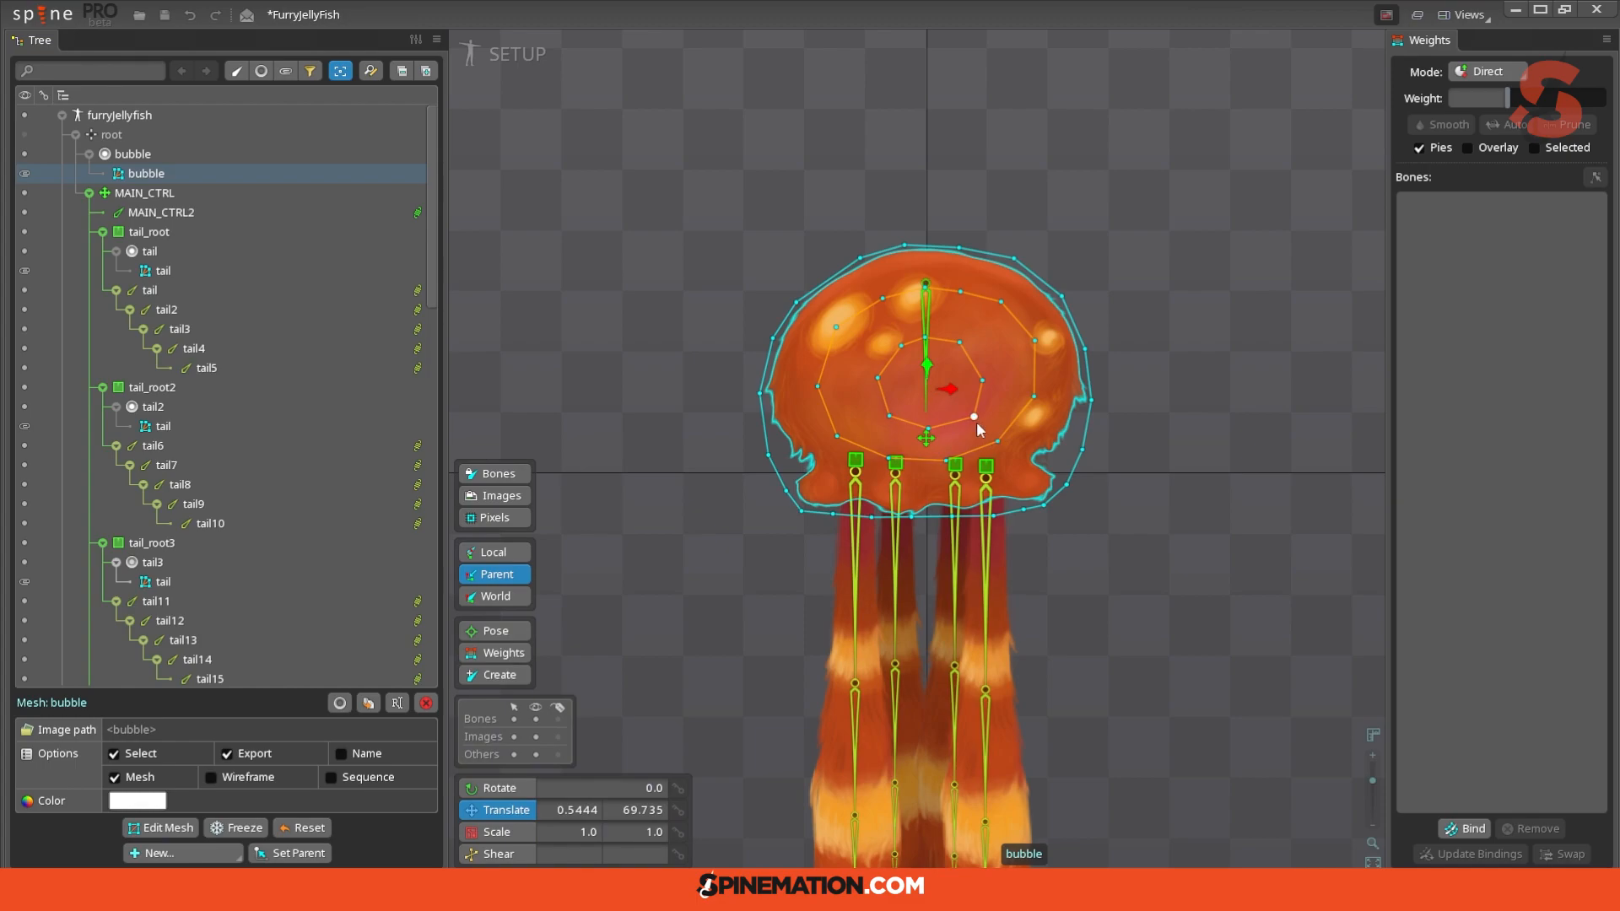
{"action": "left_click", "coordinate": [926, 335]}
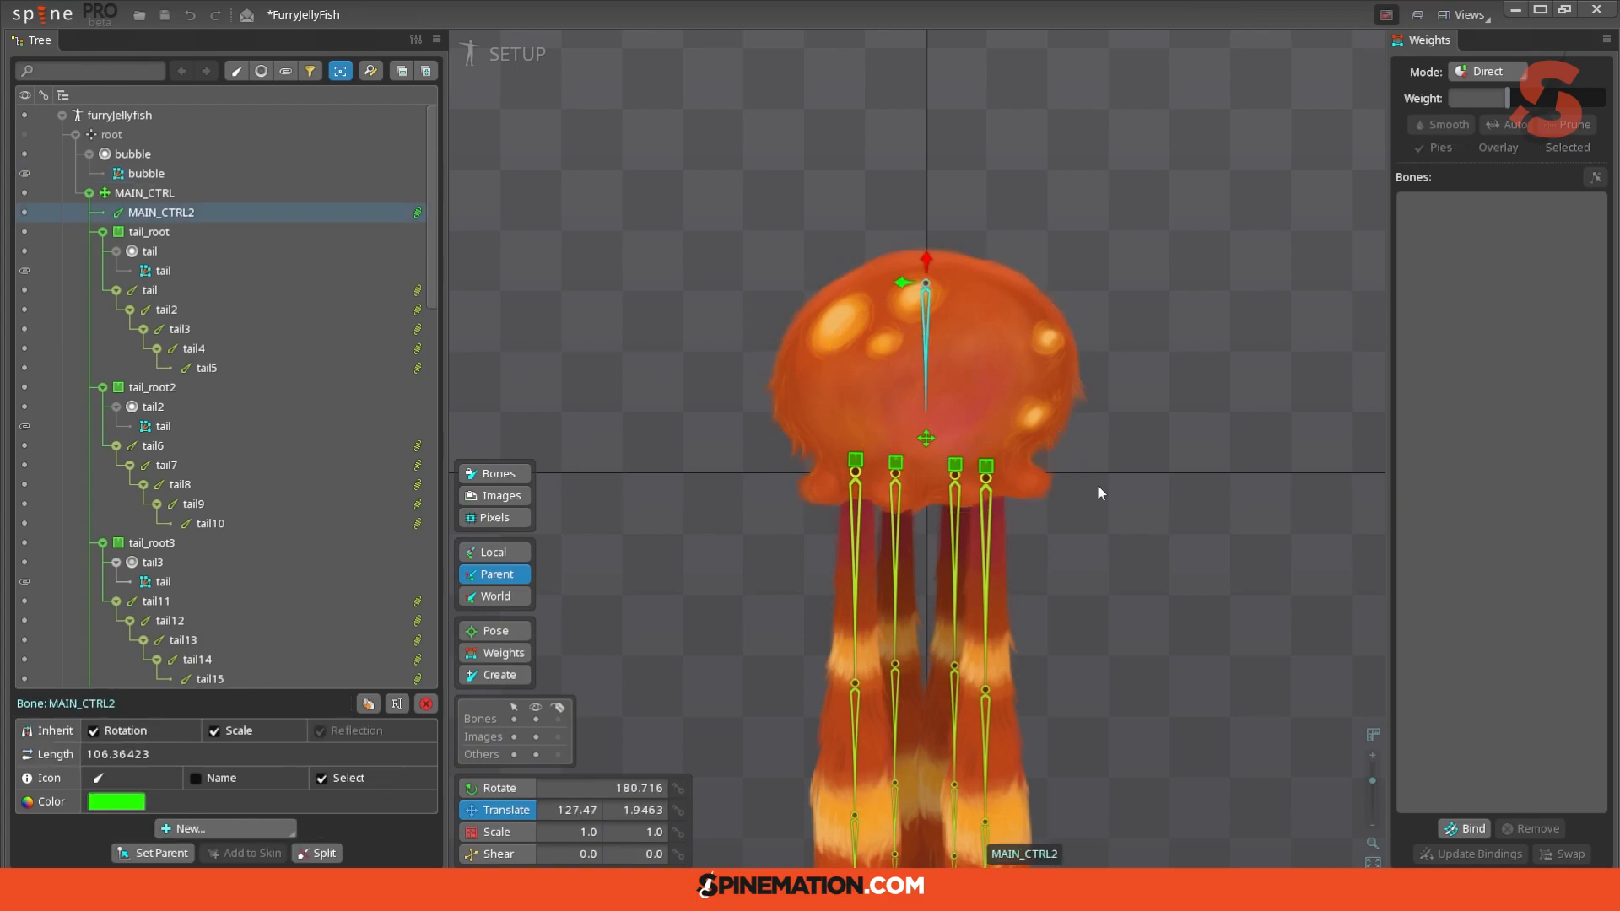
{"action": "left_click", "coordinate": [934, 433]}
{"action": "left_click_drag", "start_coordinate": [145, 173], "coordinate": [159, 199]}
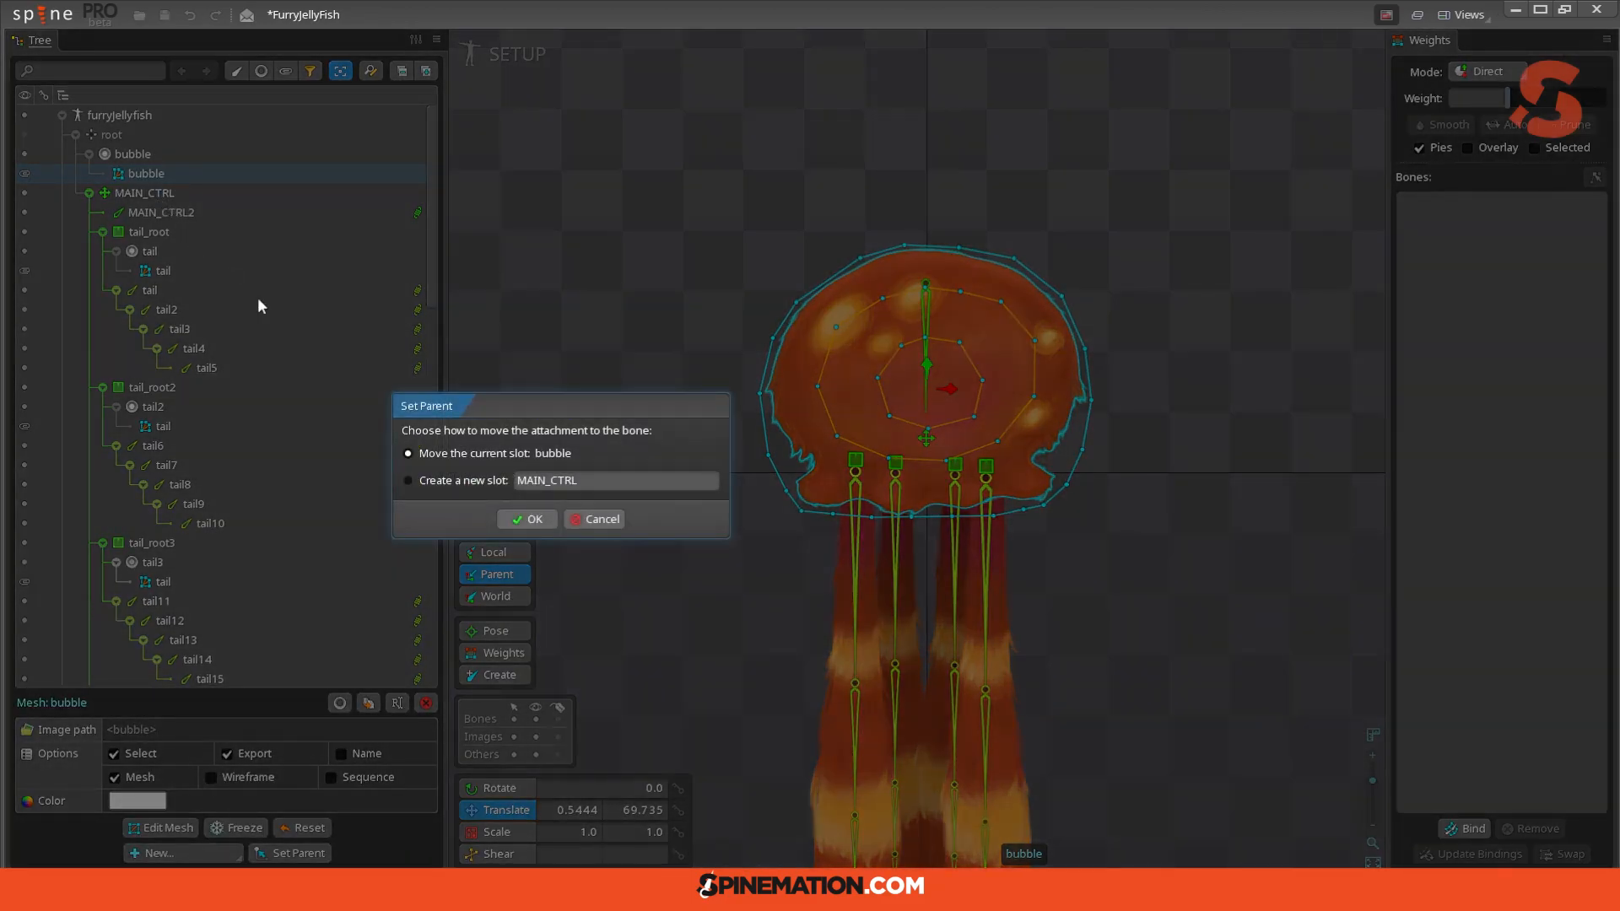
{"action": "left_click", "coordinate": [593, 519]}
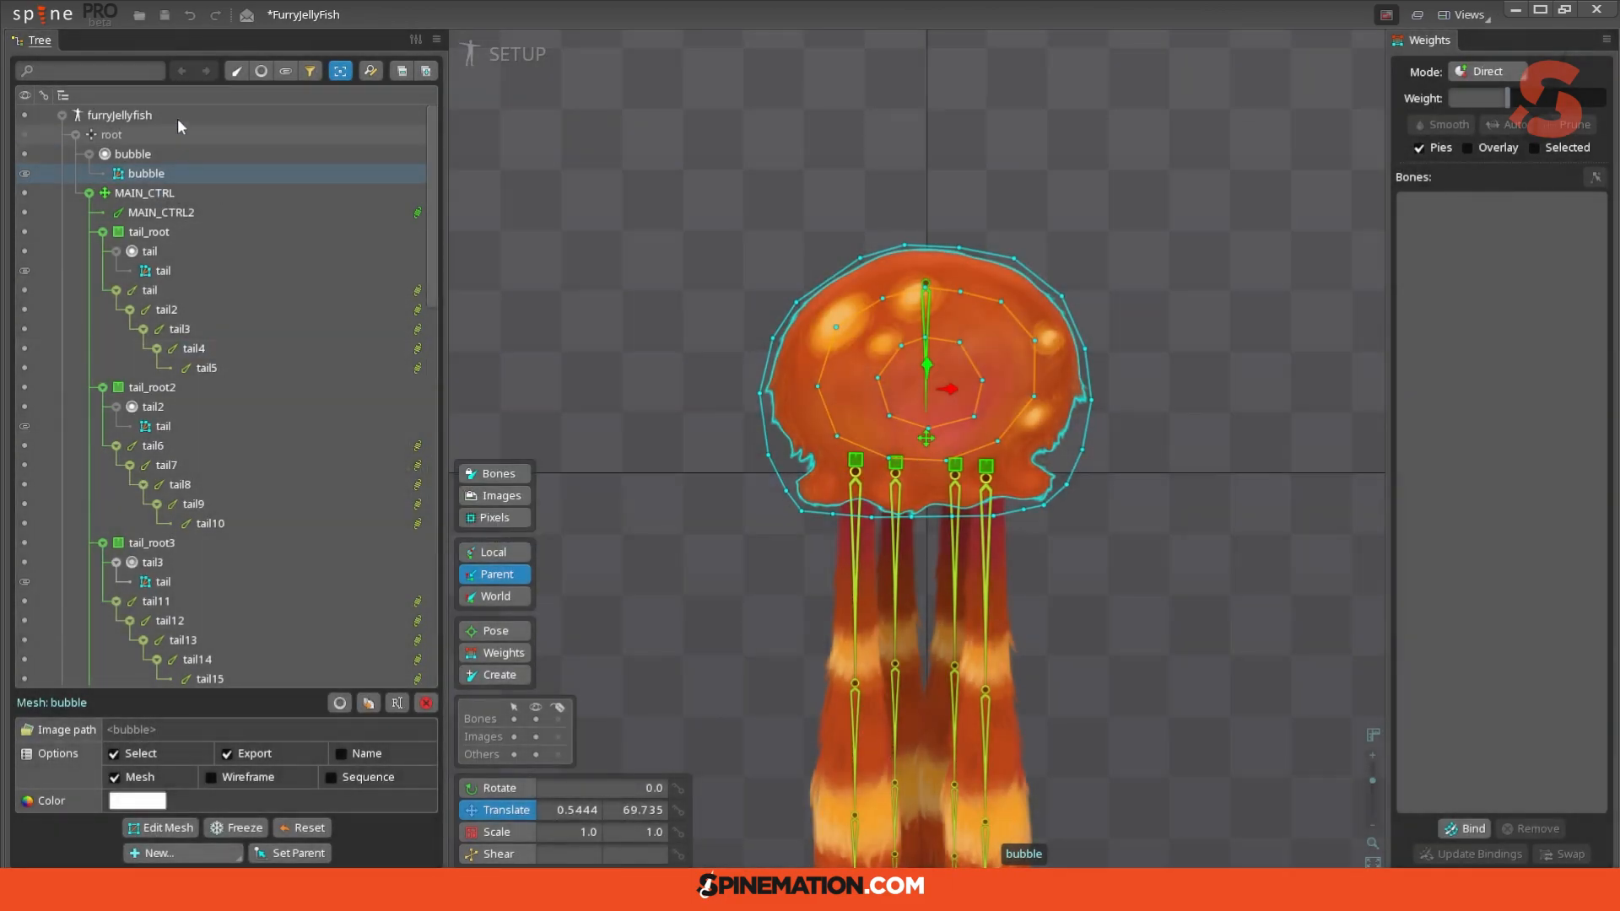
Step: Reparent the bubble slot from the root bone to the MAIN_CTRL bone
{"action": "left_click", "coordinate": [260, 71]}
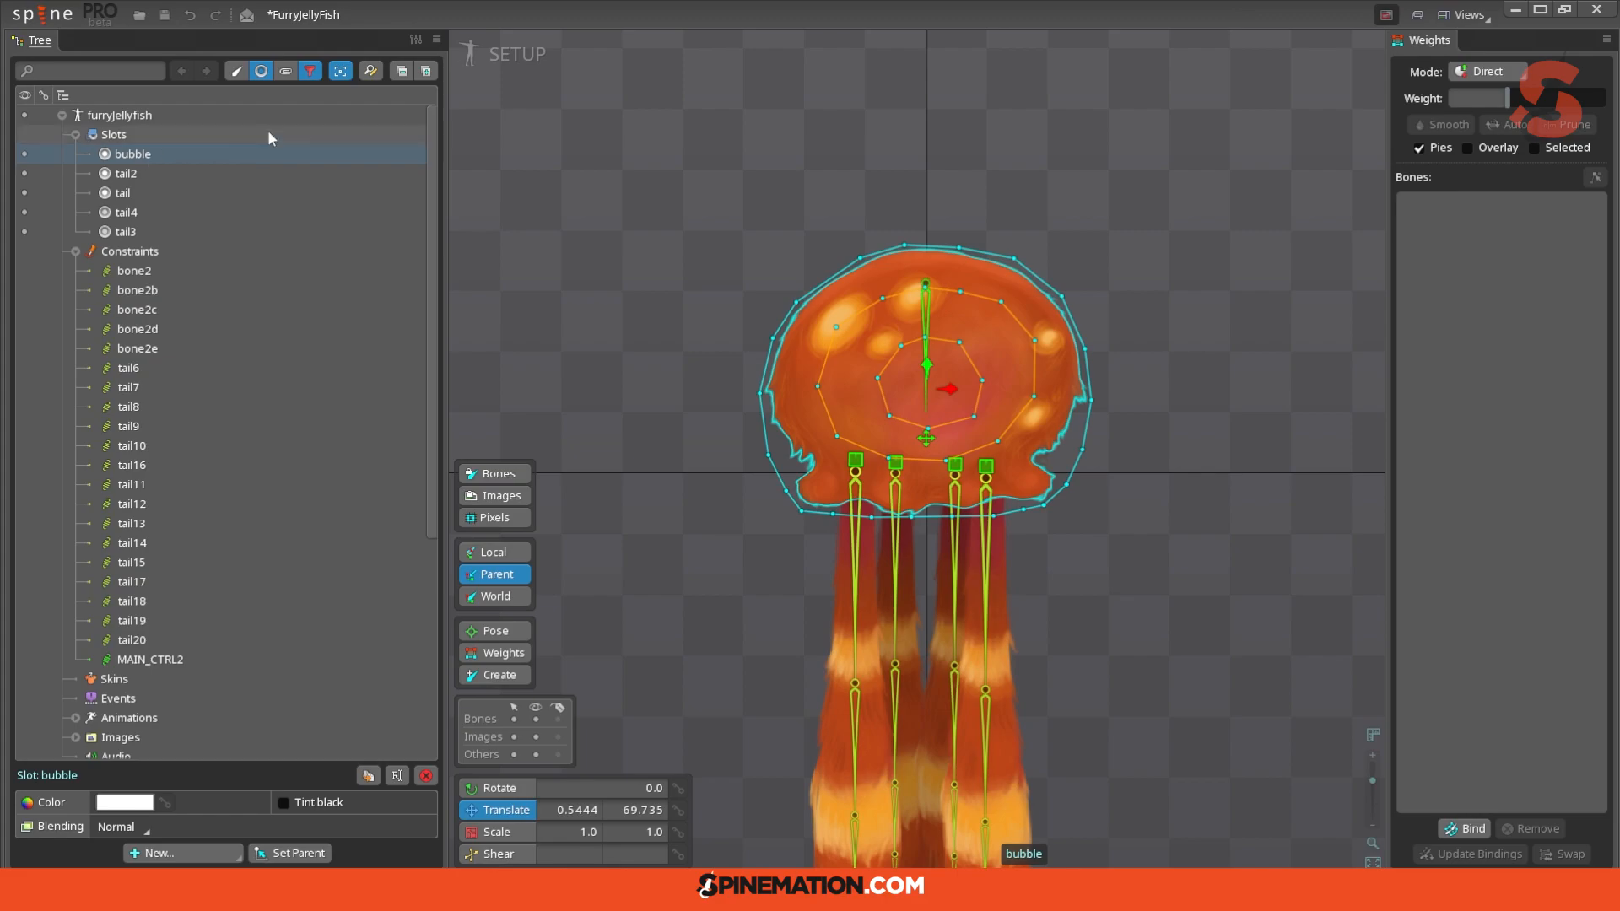
{"action": "key", "text": "p"}
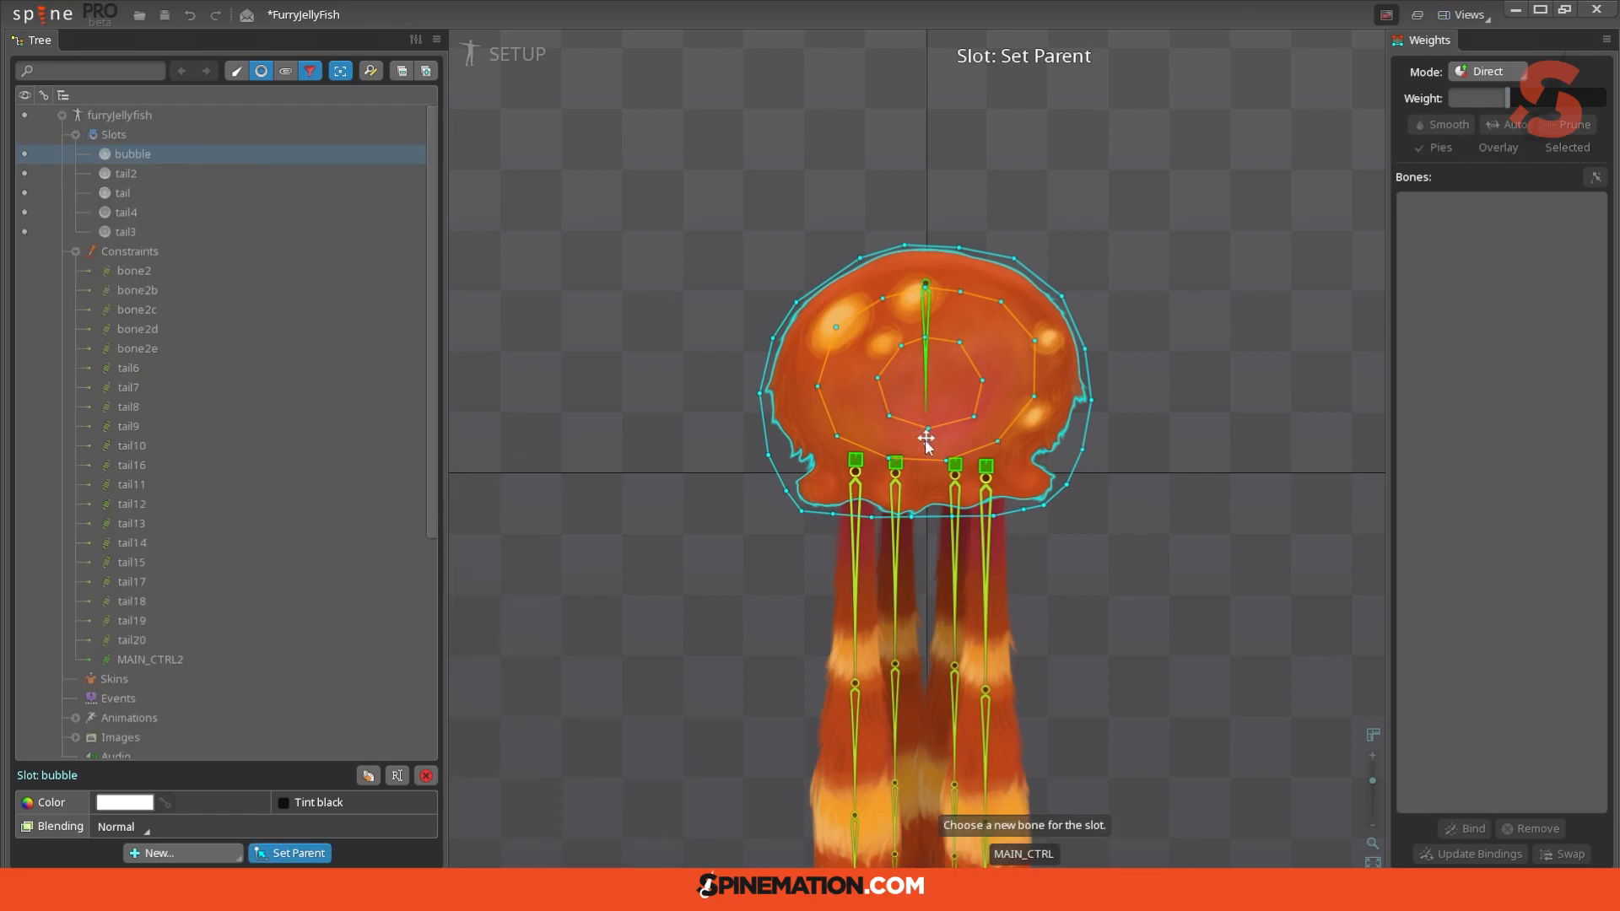
{"action": "left_click", "coordinate": [926, 439]}
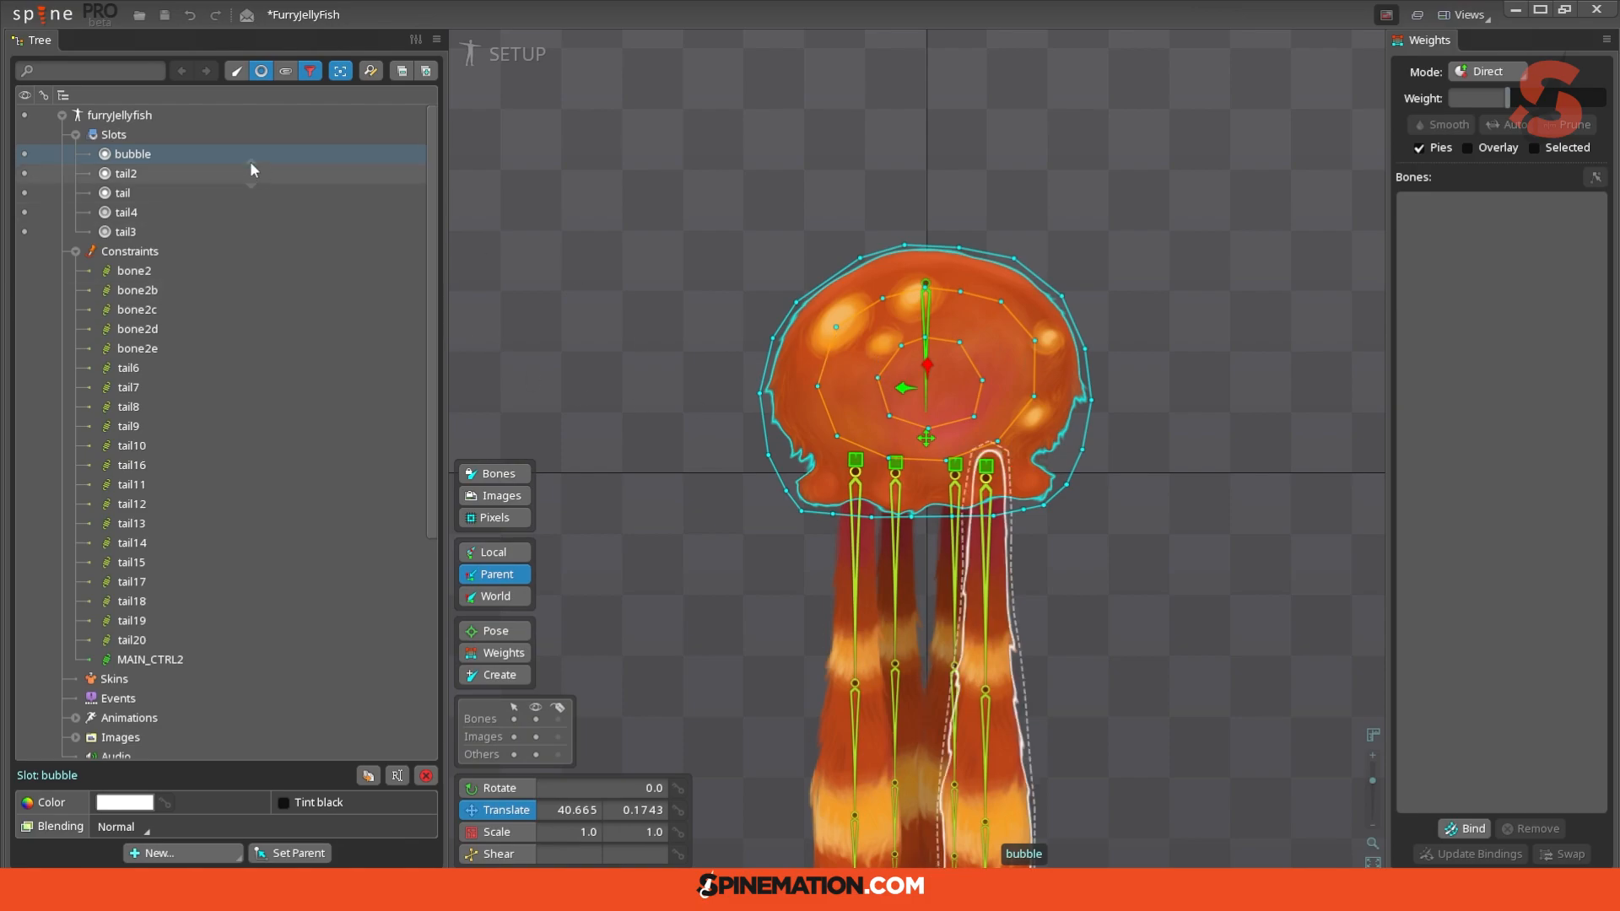
{"action": "left_click", "coordinate": [267, 72]}
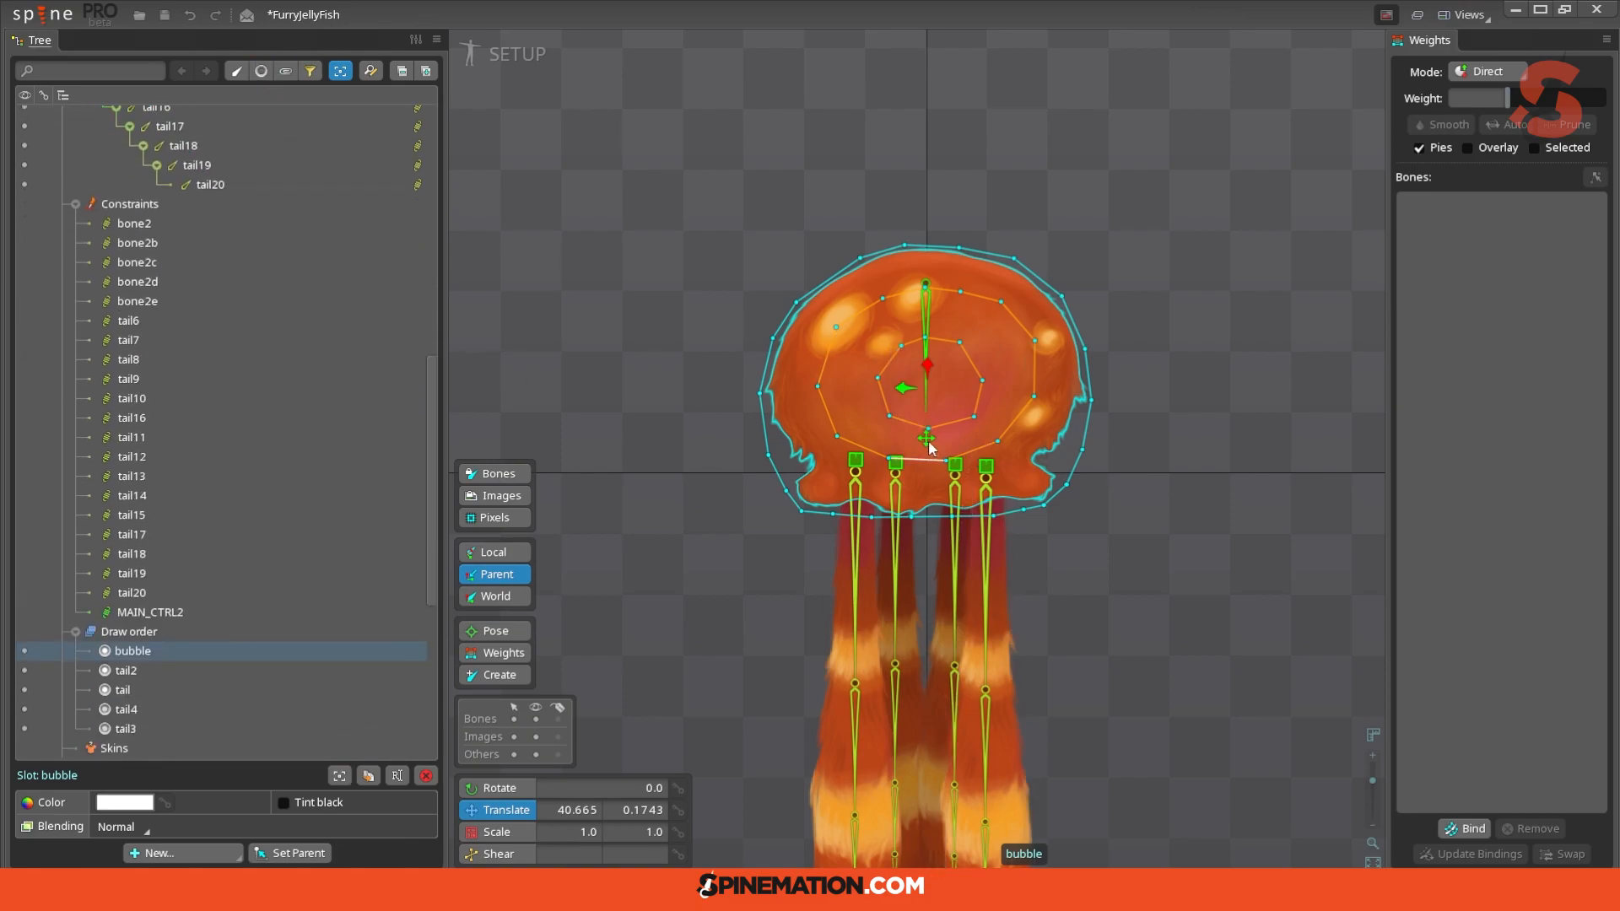
{"action": "scroll", "coordinate": [191, 308], "scroll_direction": "up", "scroll_amount": 5}
{"action": "scroll", "coordinate": [191, 307], "scroll_direction": "up", "scroll_amount": 6}
{"action": "left_click", "coordinate": [145, 155]}
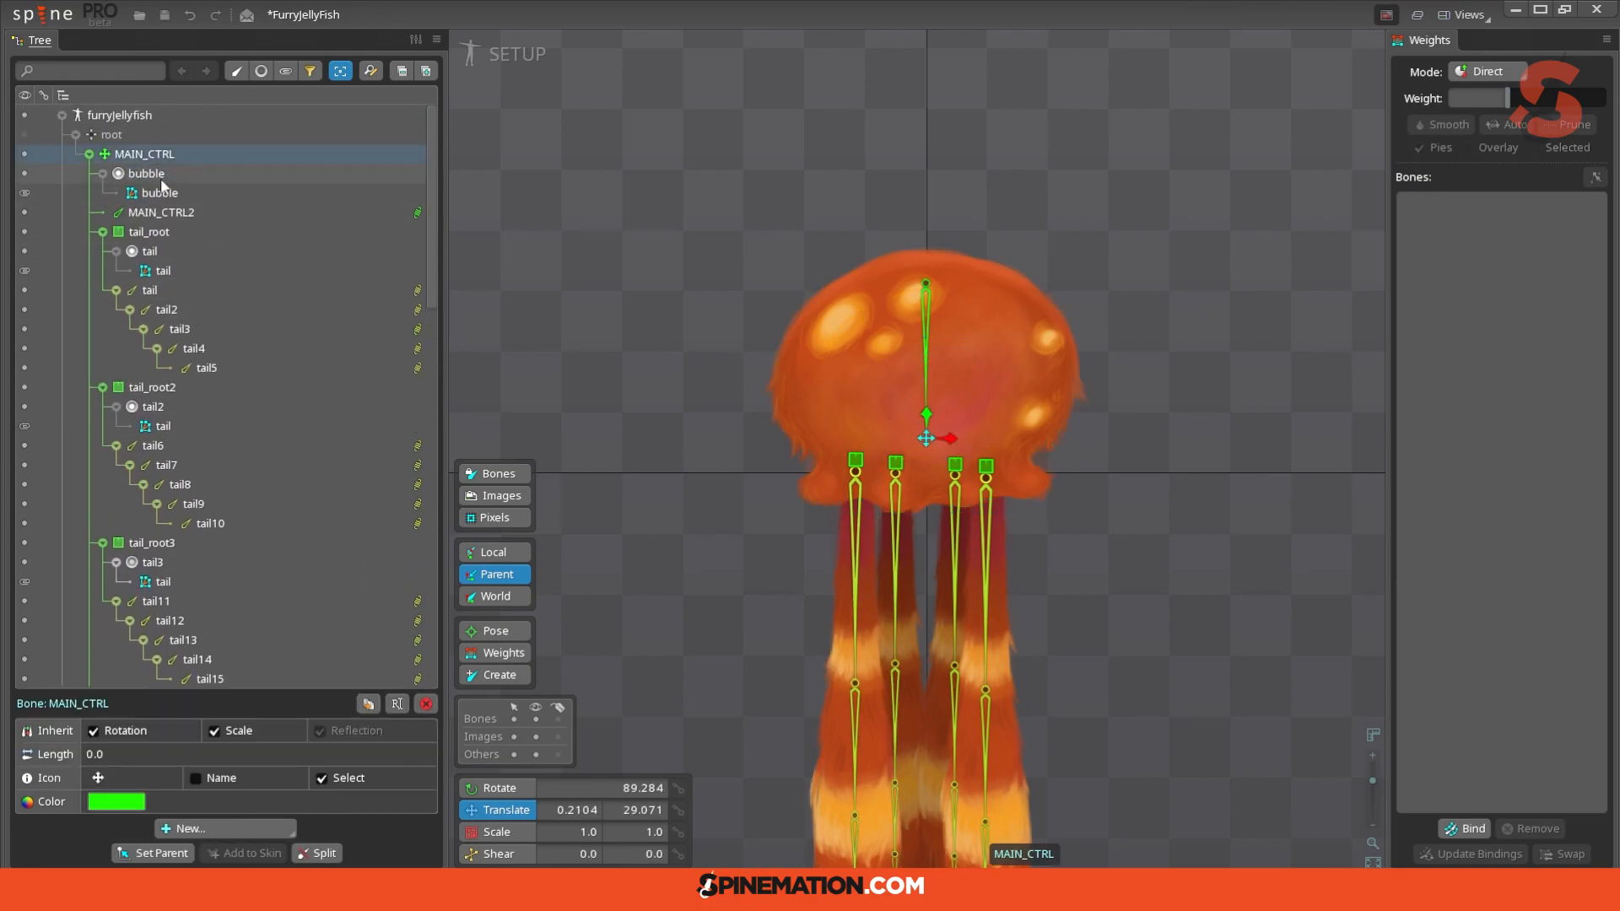
Step: Rename the bubble's physics bone MAIN_CTRL2 as bubble_physics
{"action": "left_click", "coordinate": [180, 215]}
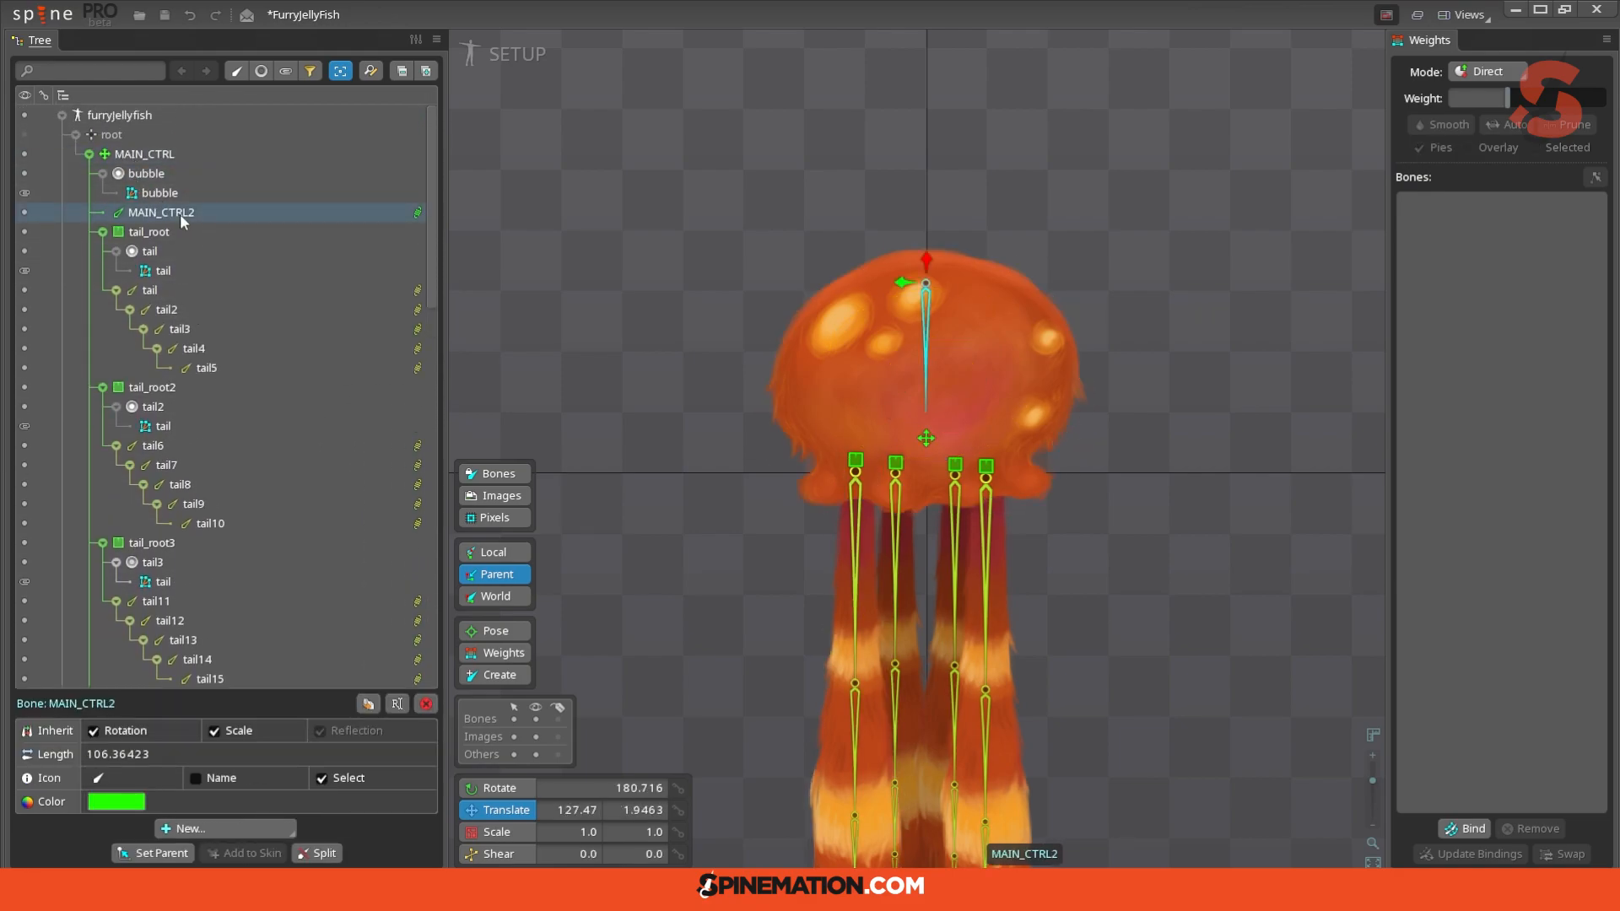
{"action": "double_click", "coordinate": [187, 217]}
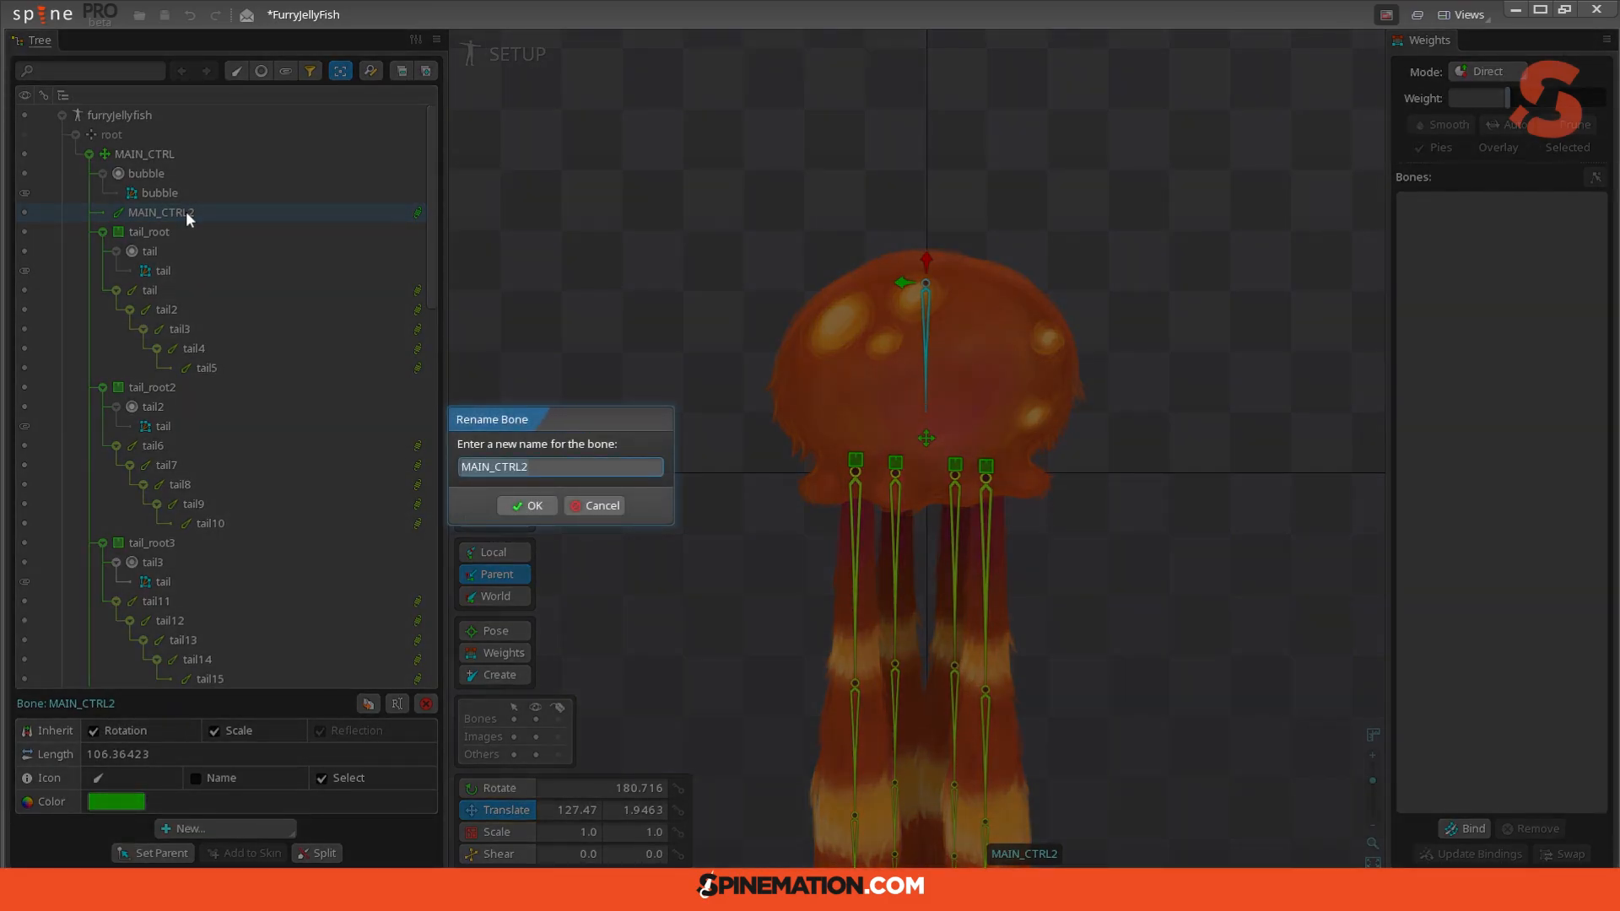
{"action": "type", "text": "bubble_physics"}
{"action": "key", "text": "Return"}
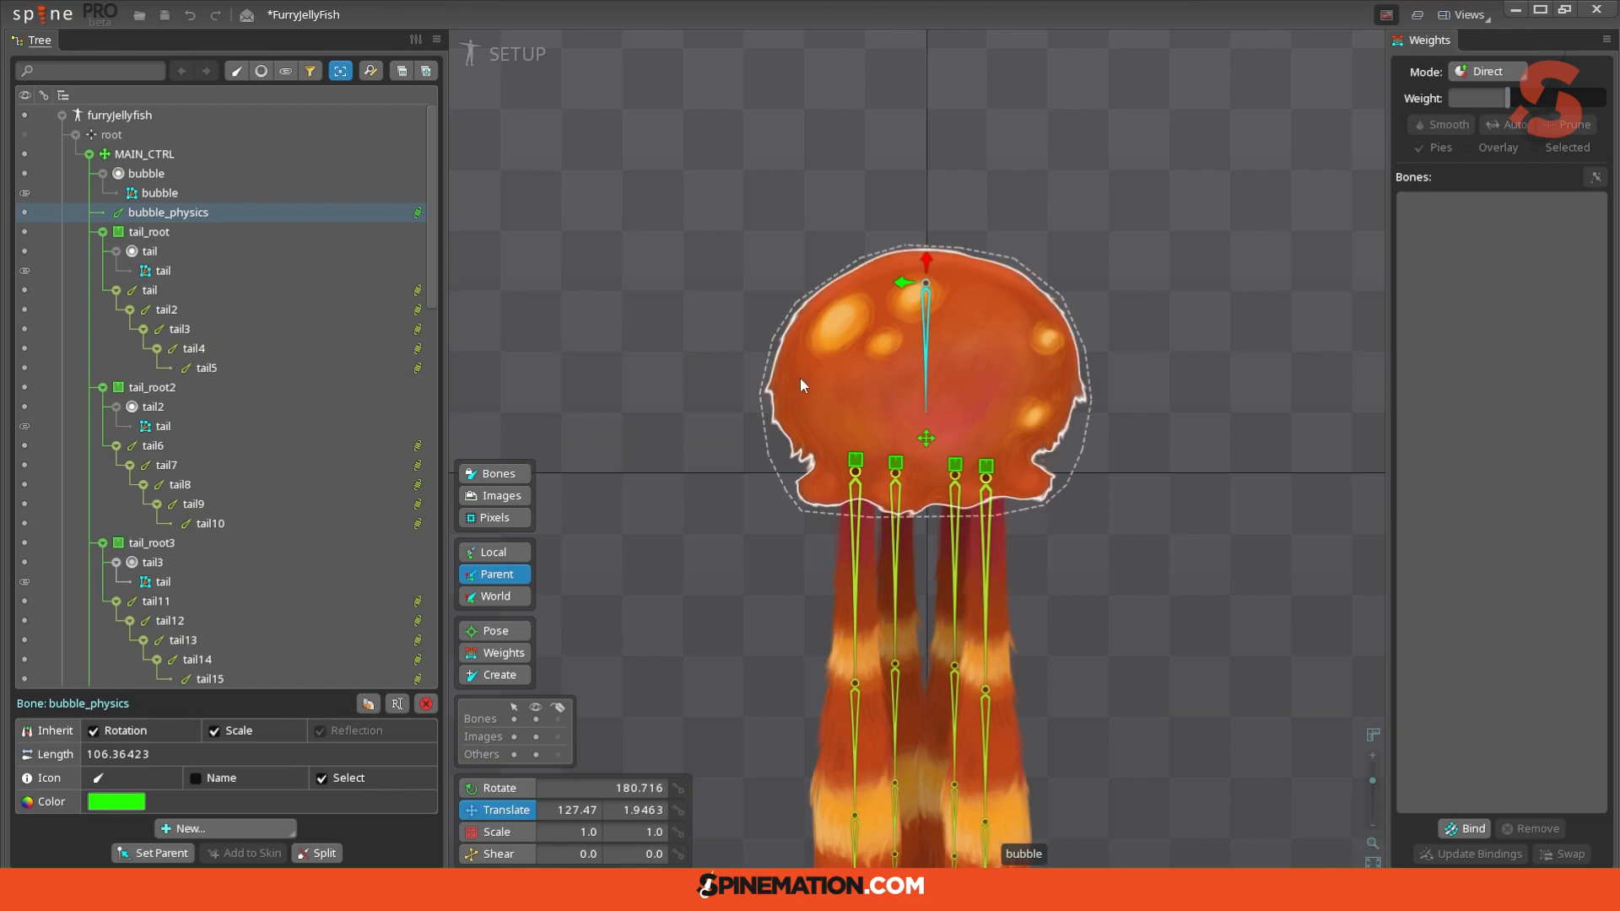
Step: Create a zero-length child bone of MAIN_CTRL inside the bubble, just beside the bubble_physics bone
{"action": "left_click", "coordinate": [926, 437]}
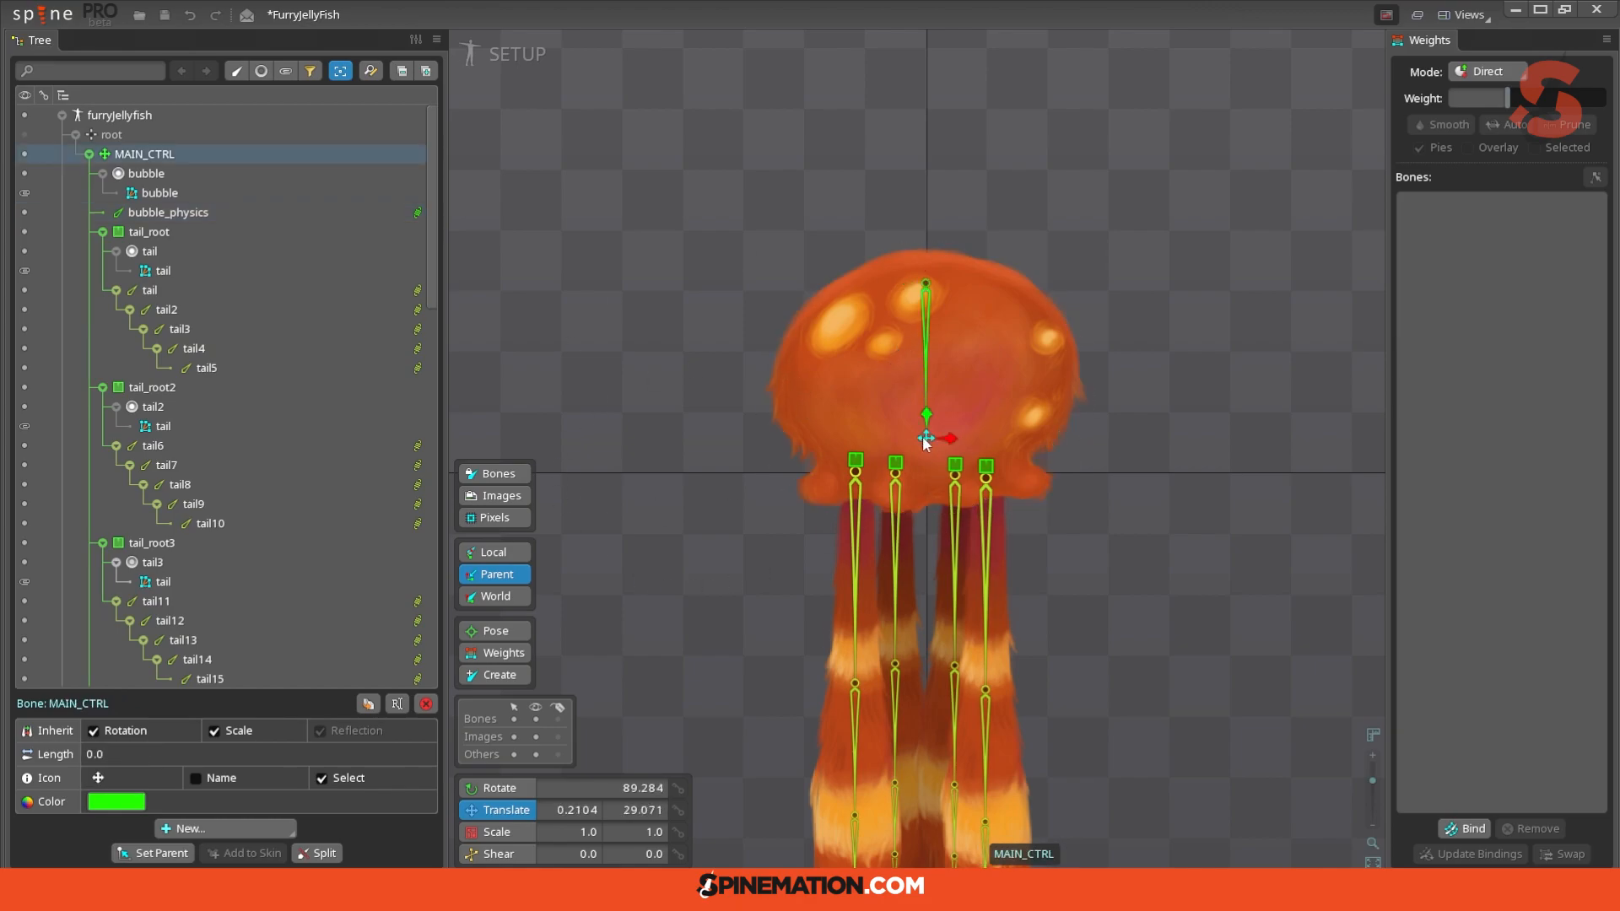
{"action": "left_click", "coordinate": [506, 675]}
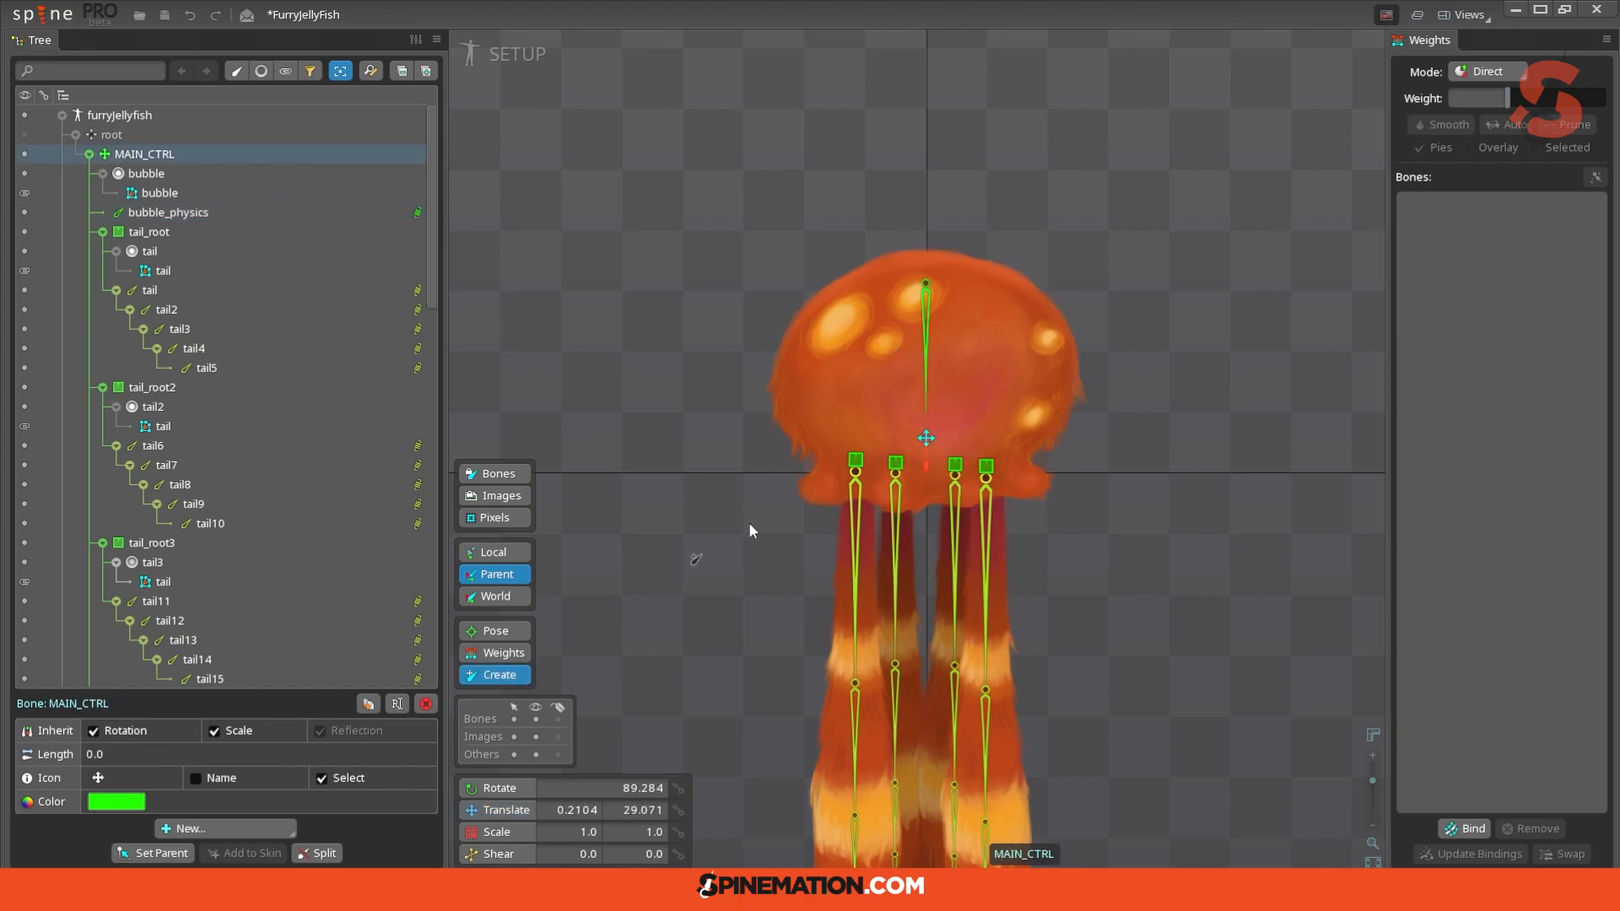
{"action": "left_click", "coordinate": [945, 350]}
{"action": "key", "text": "v"}
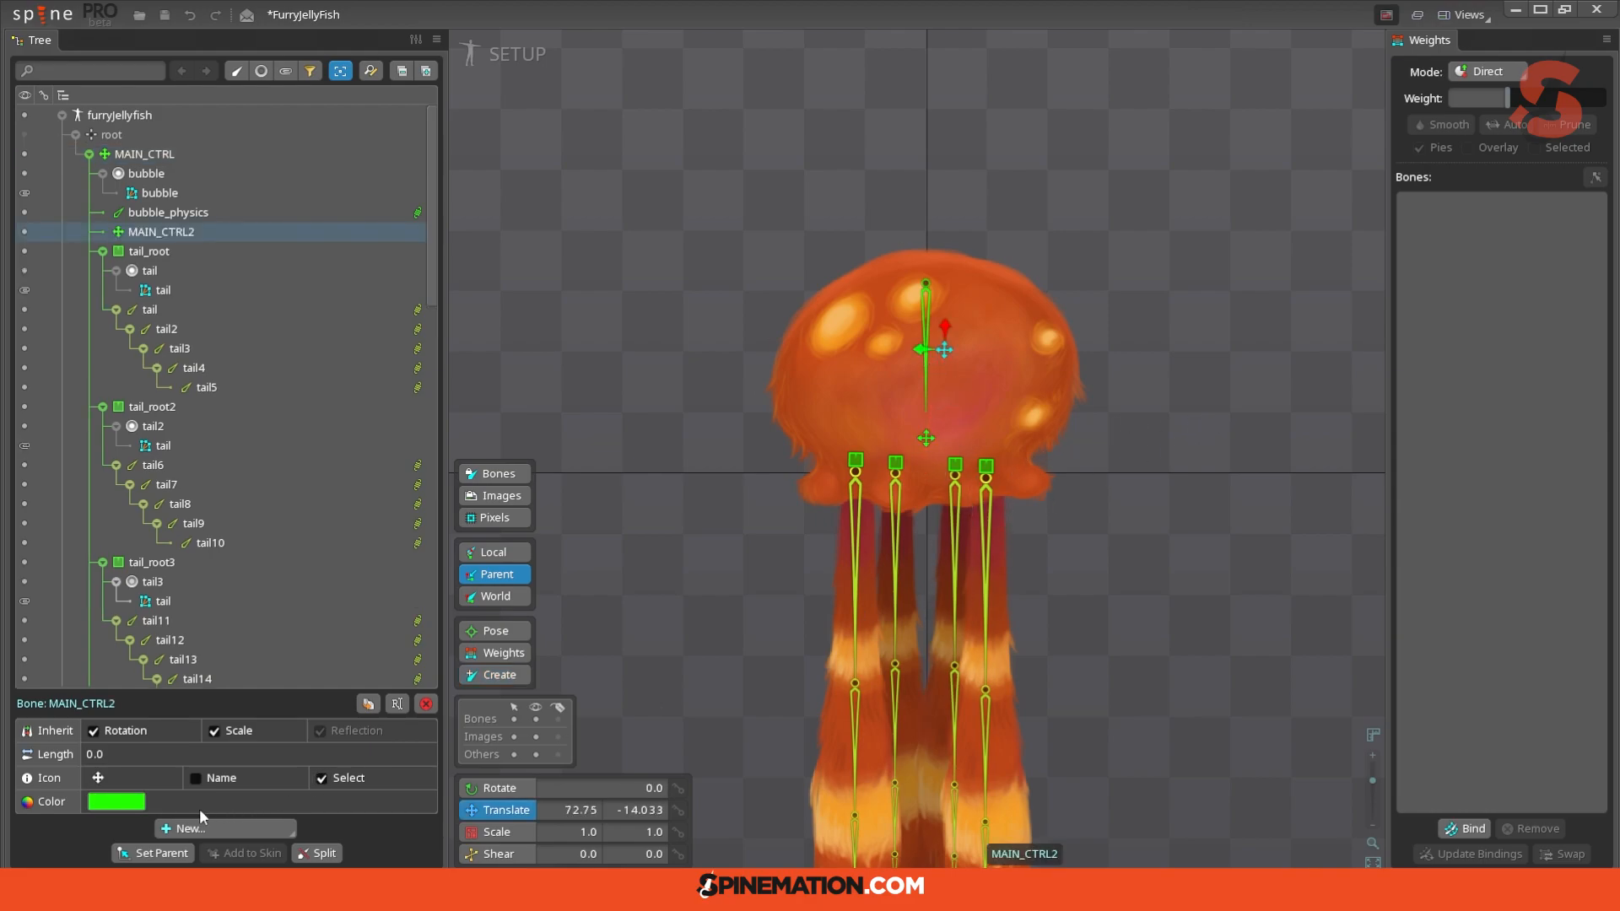
Step: Give the new zero-length bone a different cross icon and move it onto the bubble_physics bone, at about 57.27, 1.07
{"action": "left_click", "coordinate": [98, 777]}
{"action": "left_click", "coordinate": [125, 603]}
{"action": "left_click_drag", "start_coordinate": [1205, 493], "coordinate": [1172, 527]}
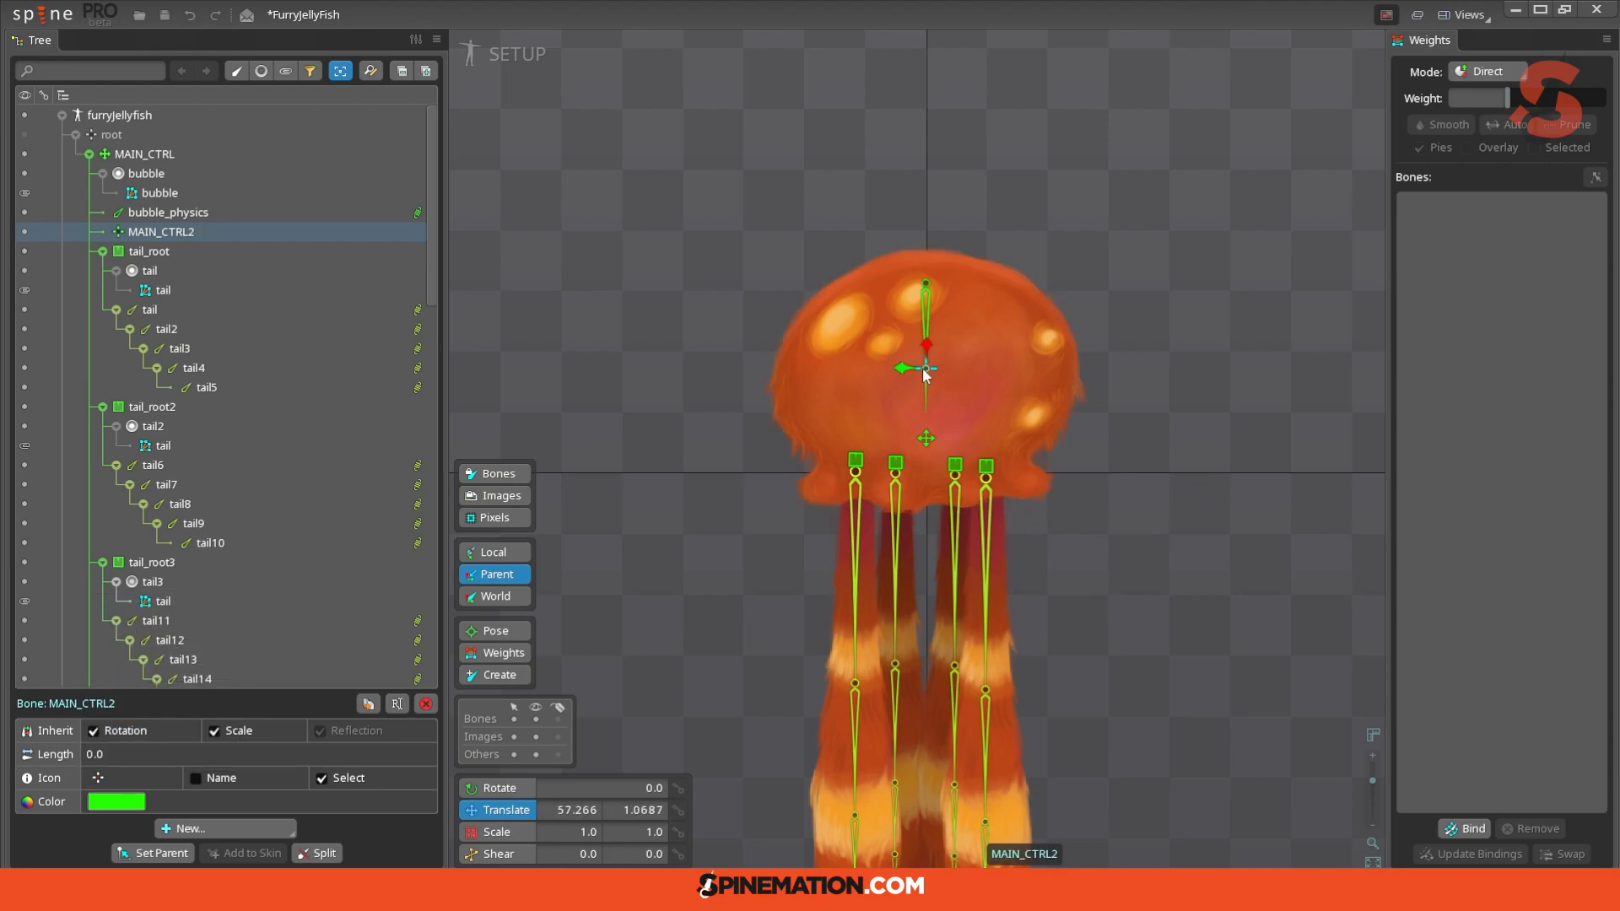
Step: Add a transform constraint named bubble_effect to the new bone with bubble_physics as its target, and match the offsets
{"action": "left_click", "coordinate": [236, 830]}
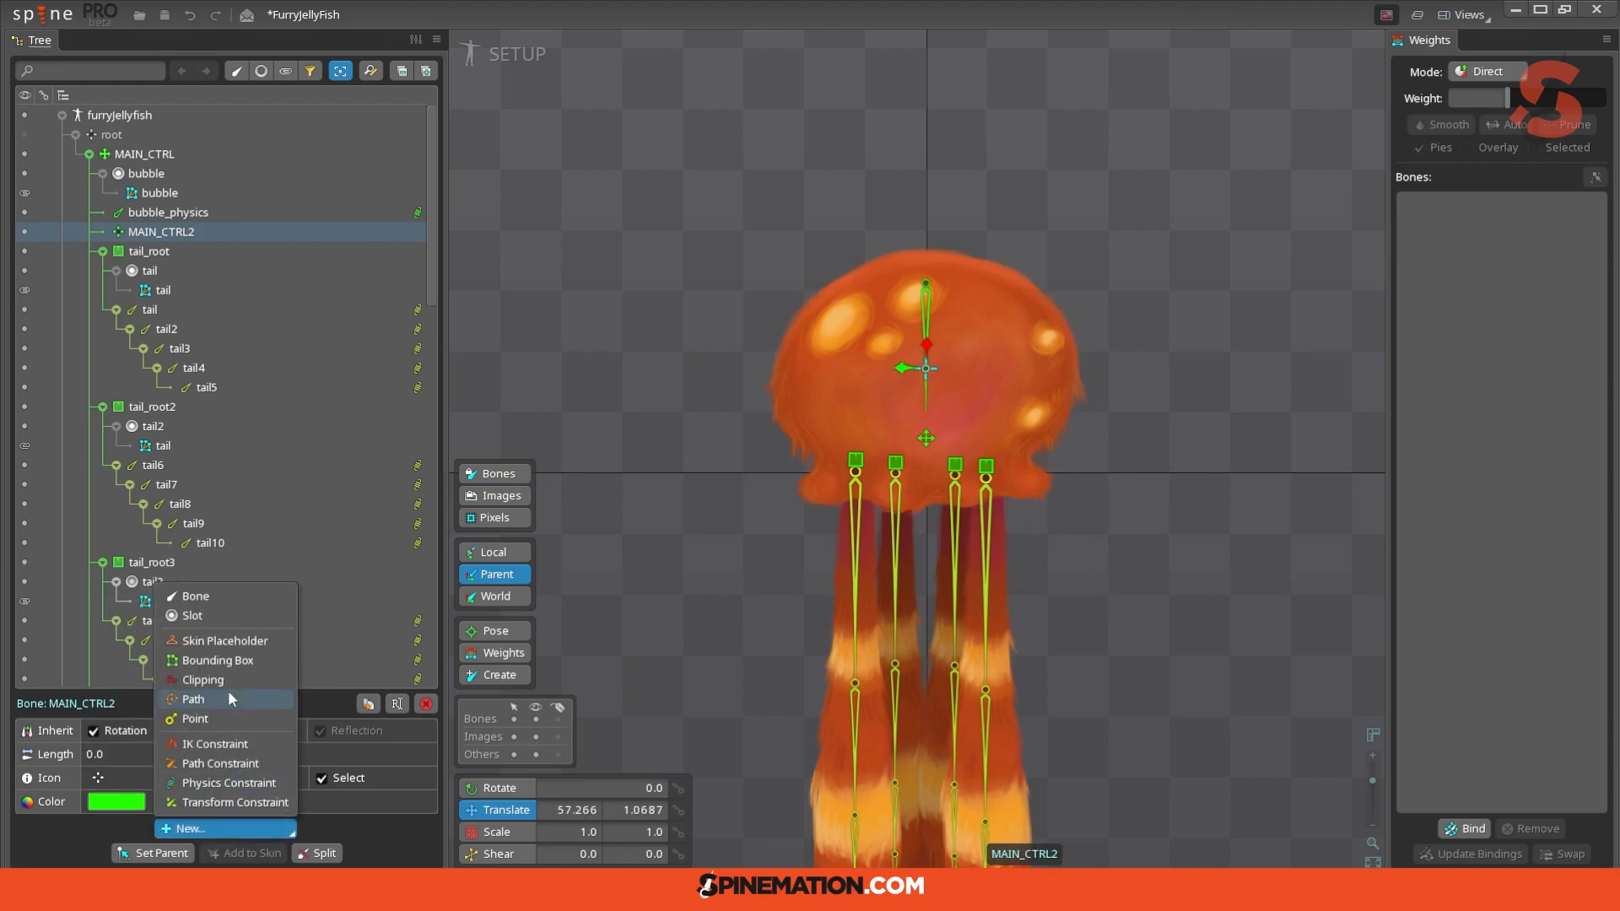
{"action": "left_click", "coordinate": [222, 803]}
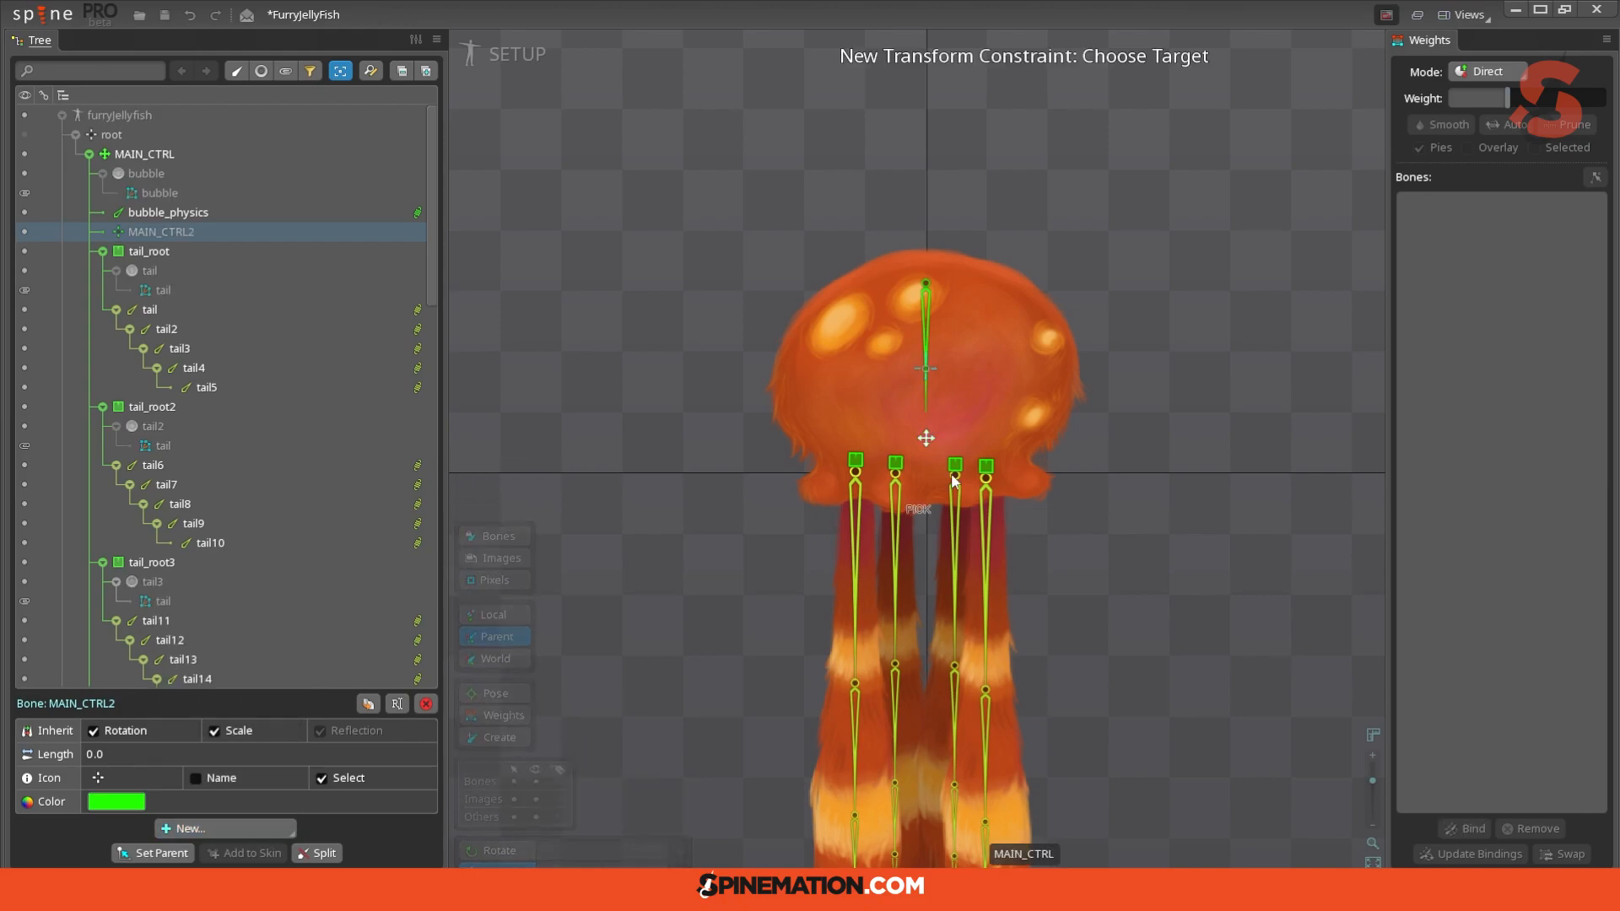
{"action": "left_click", "coordinate": [926, 328]}
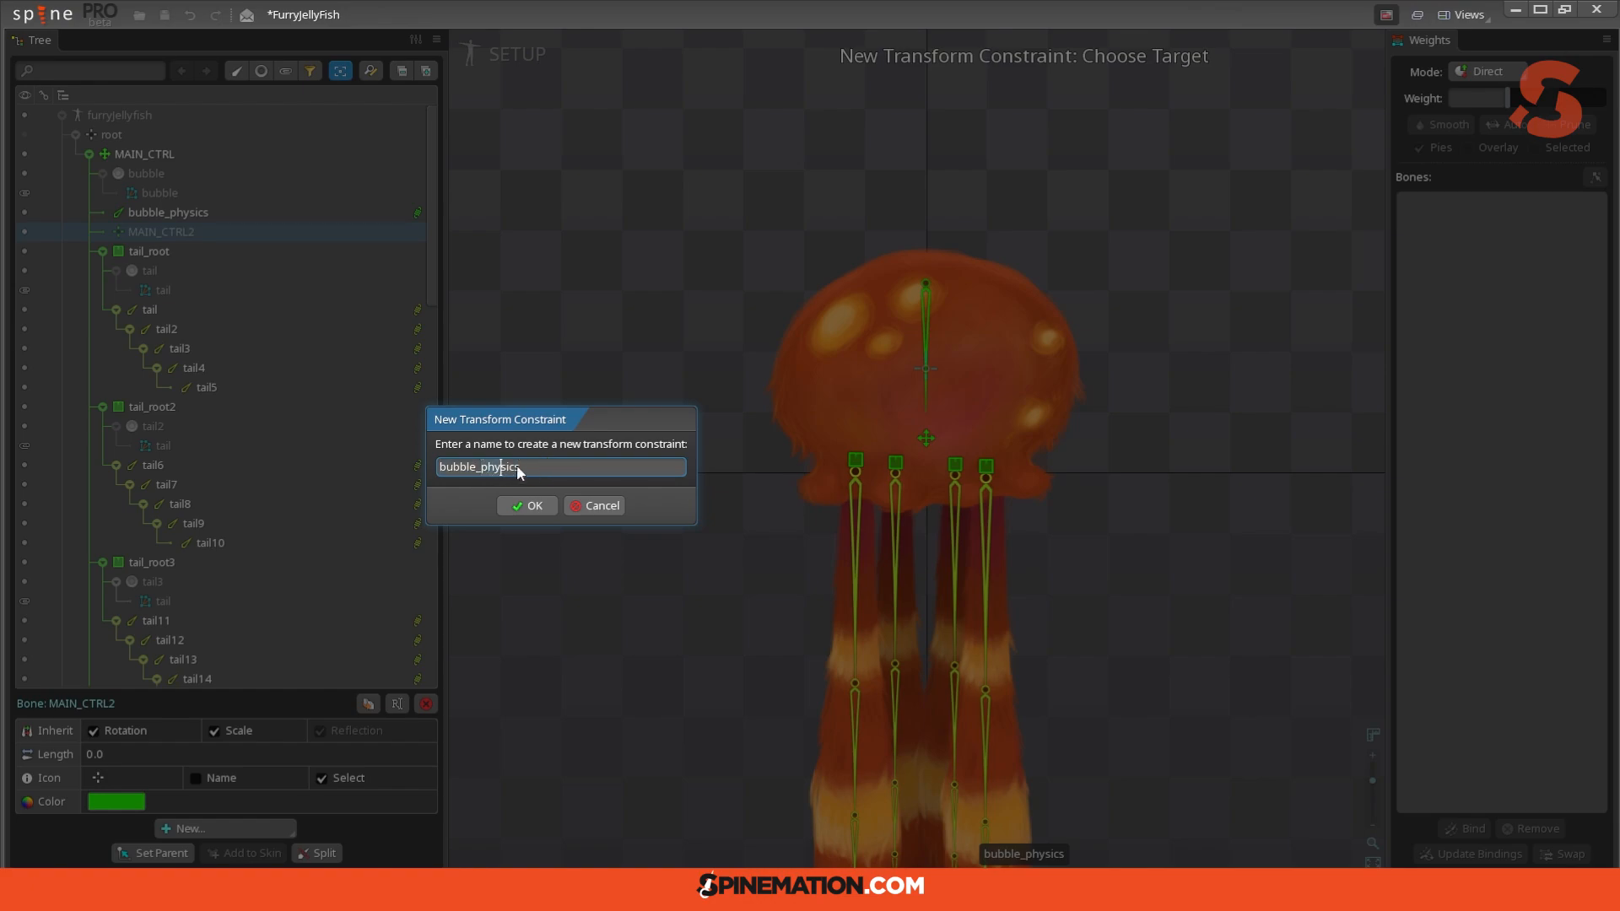
{"action": "key", "text": "BackSpace"}
{"action": "type", "text": "effect"}
{"action": "key", "text": "Return"}
{"action": "left_click", "coordinate": [414, 633]}
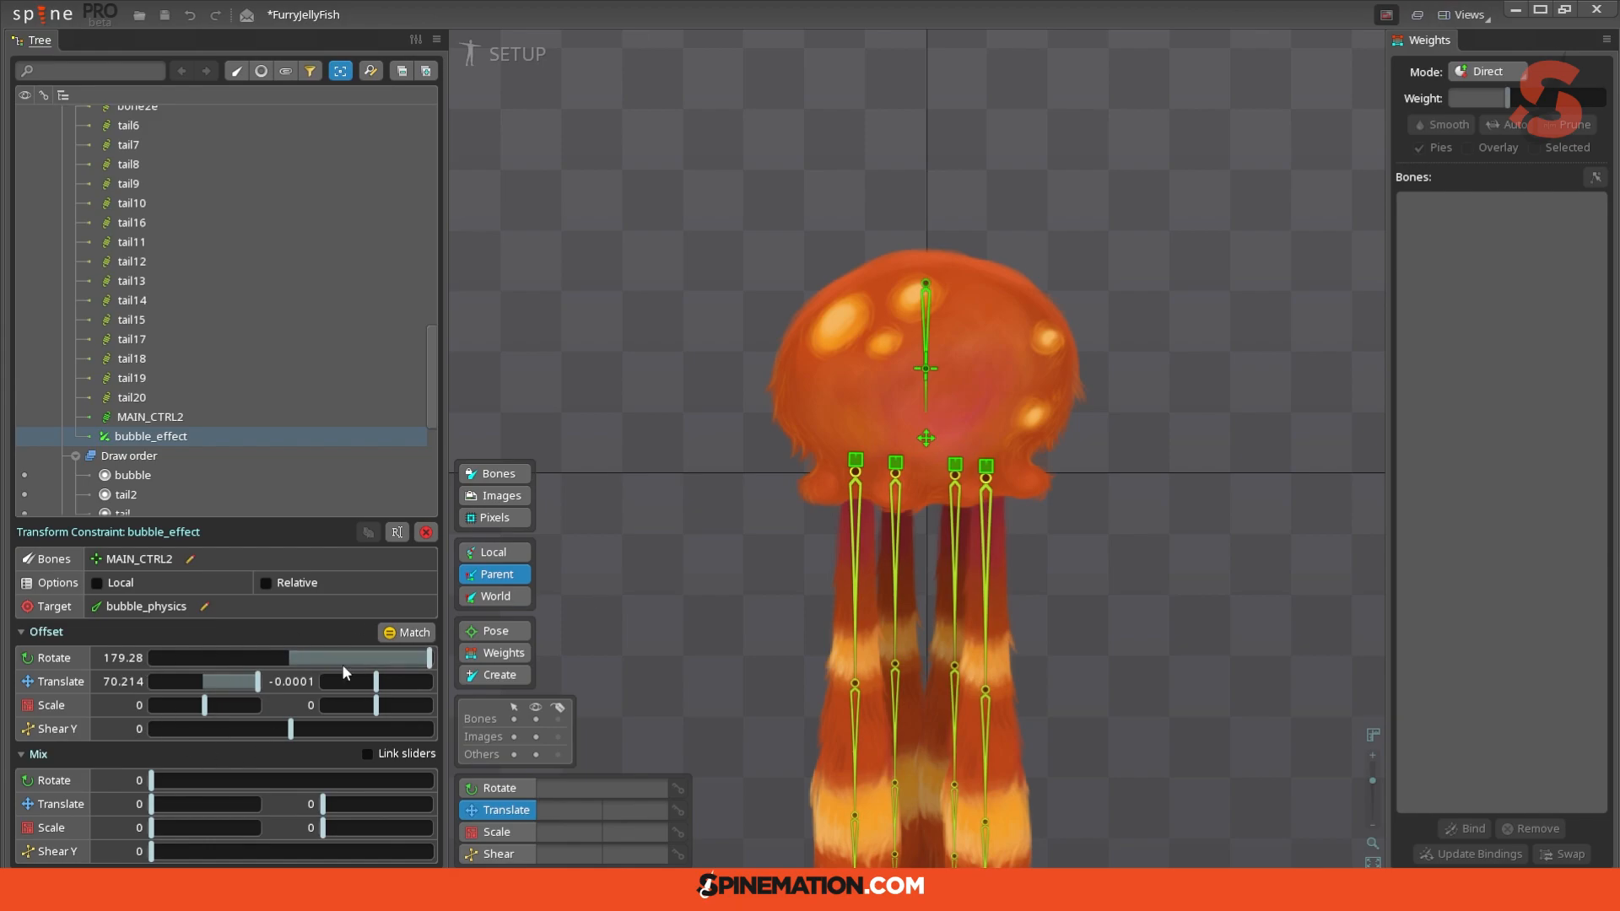
Step: Move MAIN_CTRL sideways to test the constrained bone's reaction, and undo the move
{"action": "scroll", "coordinate": [671, 518], "scroll_direction": "down", "scroll_amount": 2}
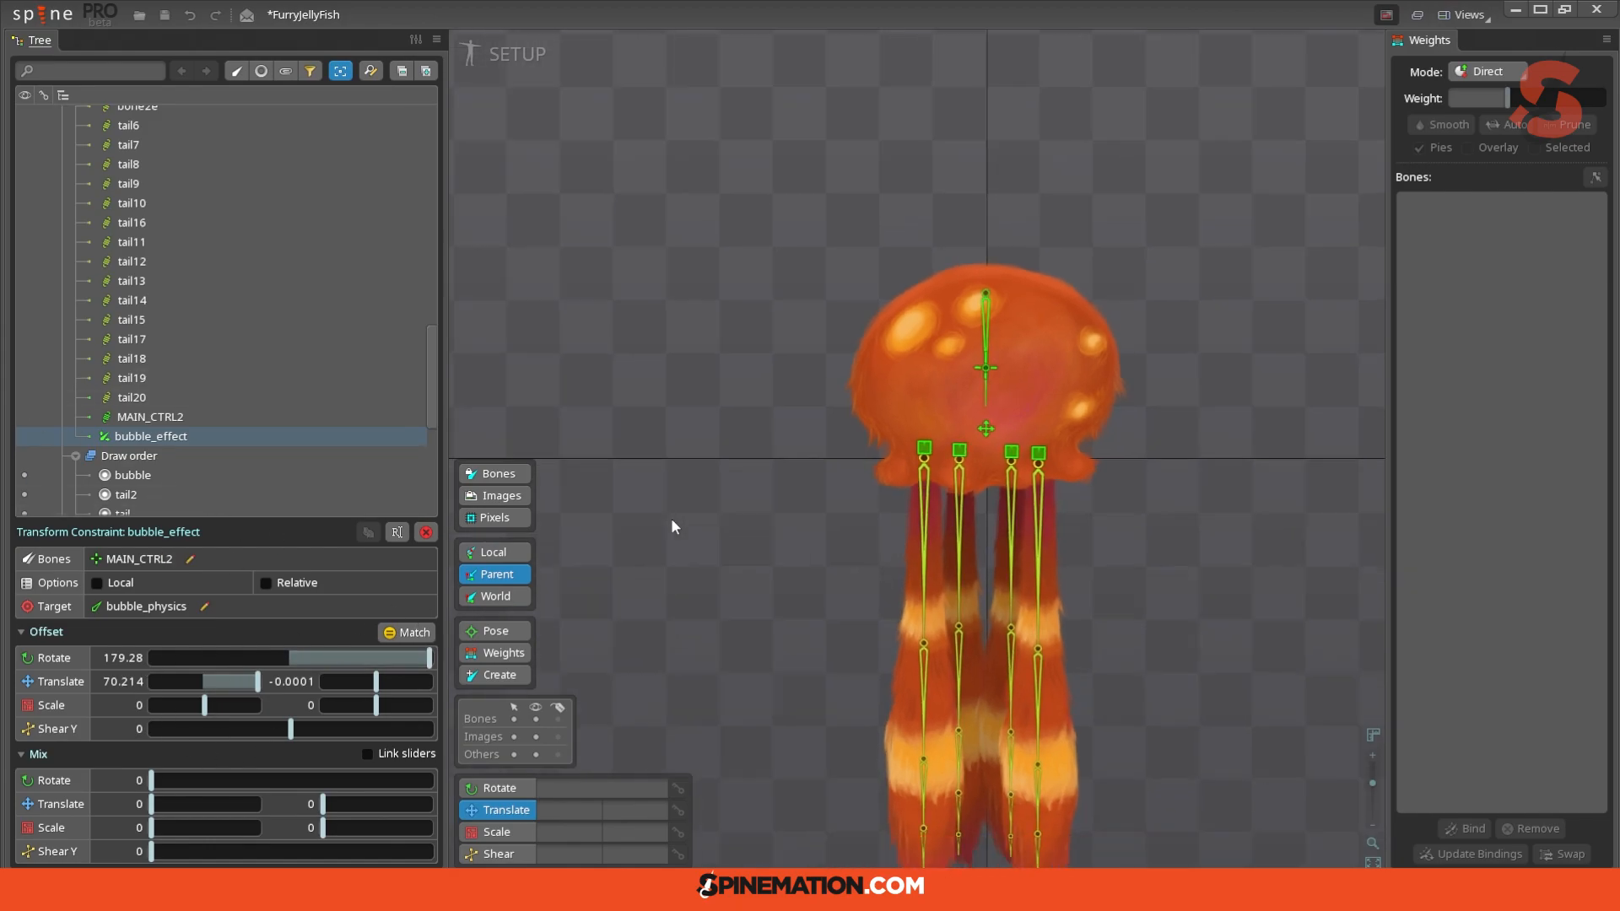
{"action": "left_click_drag", "start_coordinate": [1176, 605], "coordinate": [1108, 503]}
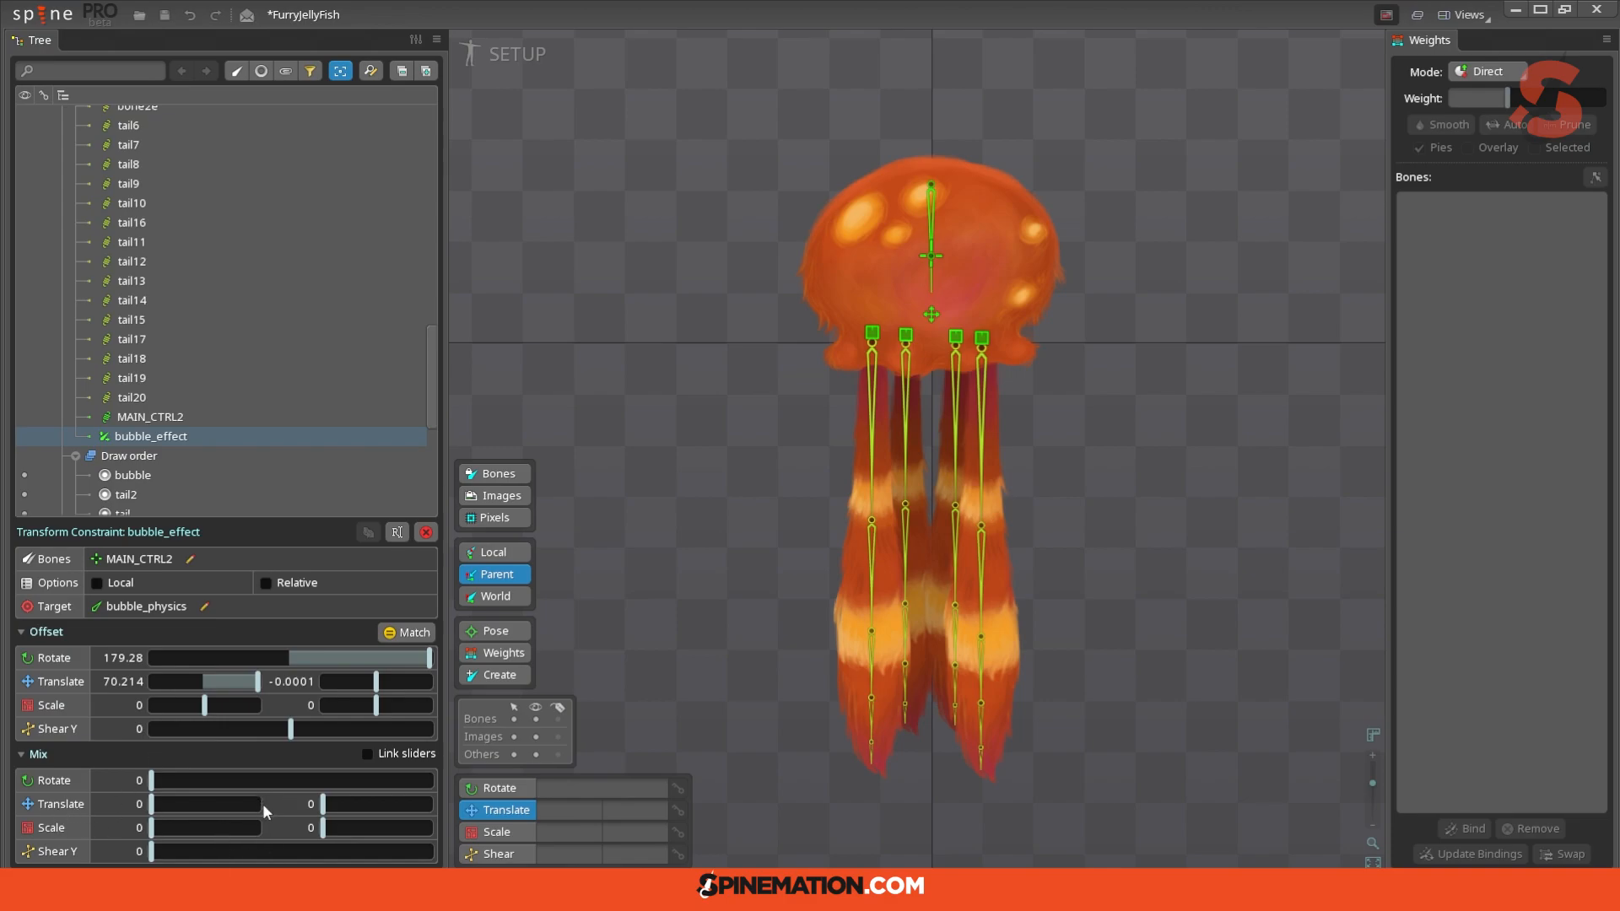
{"action": "left_click", "coordinate": [930, 313]}
{"action": "left_click_drag", "start_coordinate": [930, 323], "coordinate": [1021, 346]}
{"action": "key", "text": "ctrl+z"}
Step: Set the bubble_effect constraint's translate mix to 100 for X and 30 for Y
{"action": "left_click", "coordinate": [935, 257]}
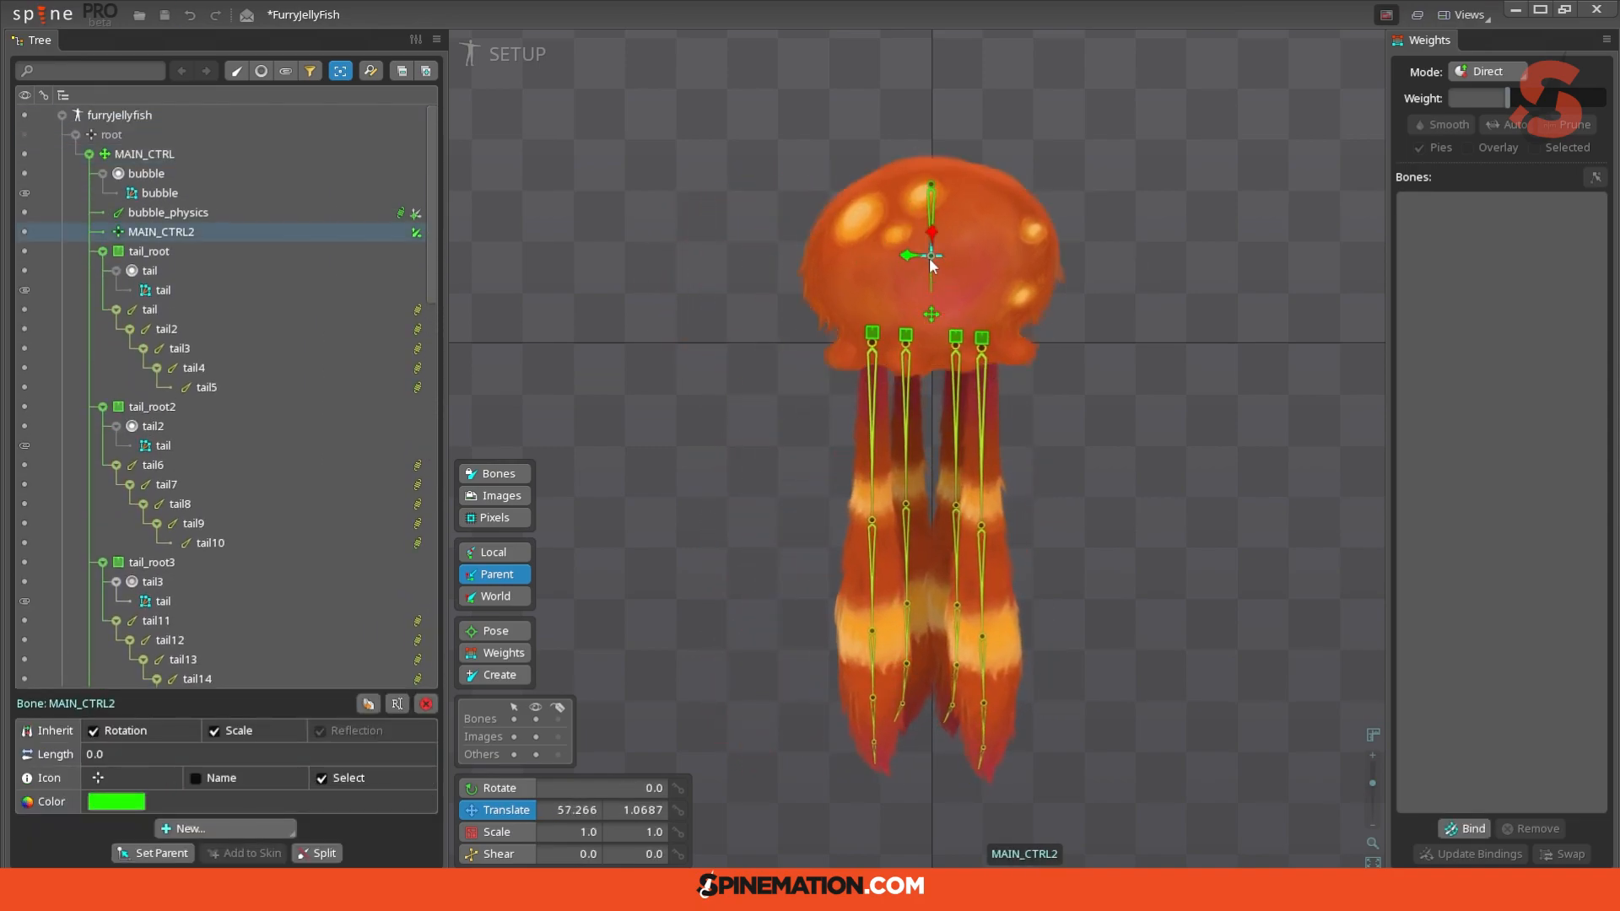
{"action": "left_click", "coordinate": [415, 232]}
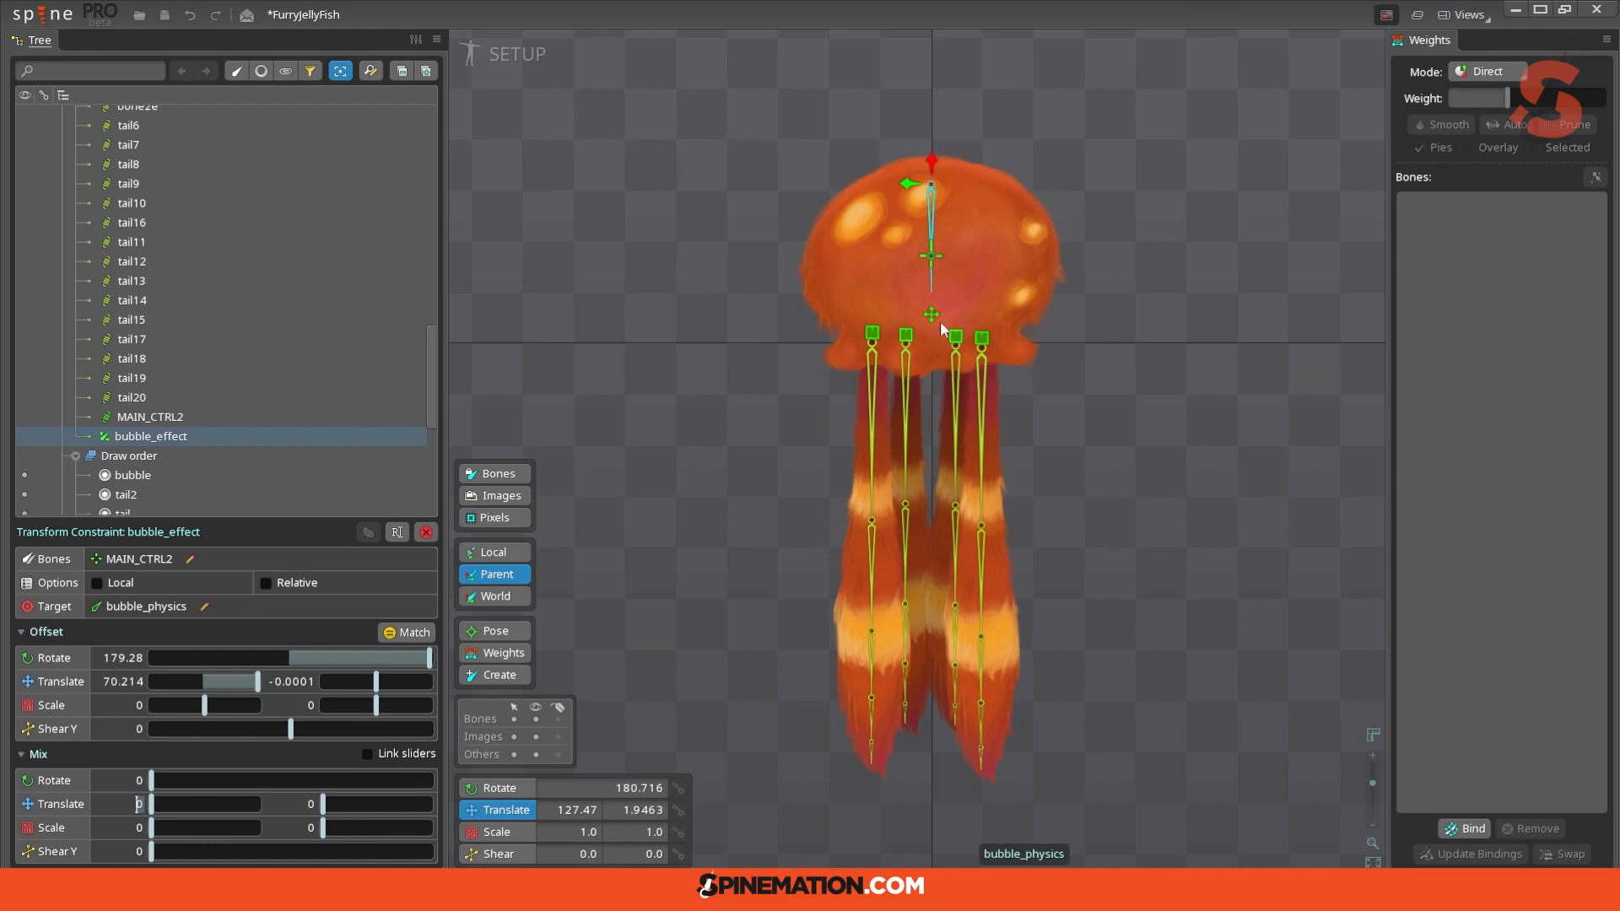
{"action": "type", "text": "100"}
{"action": "key", "text": "Return"}
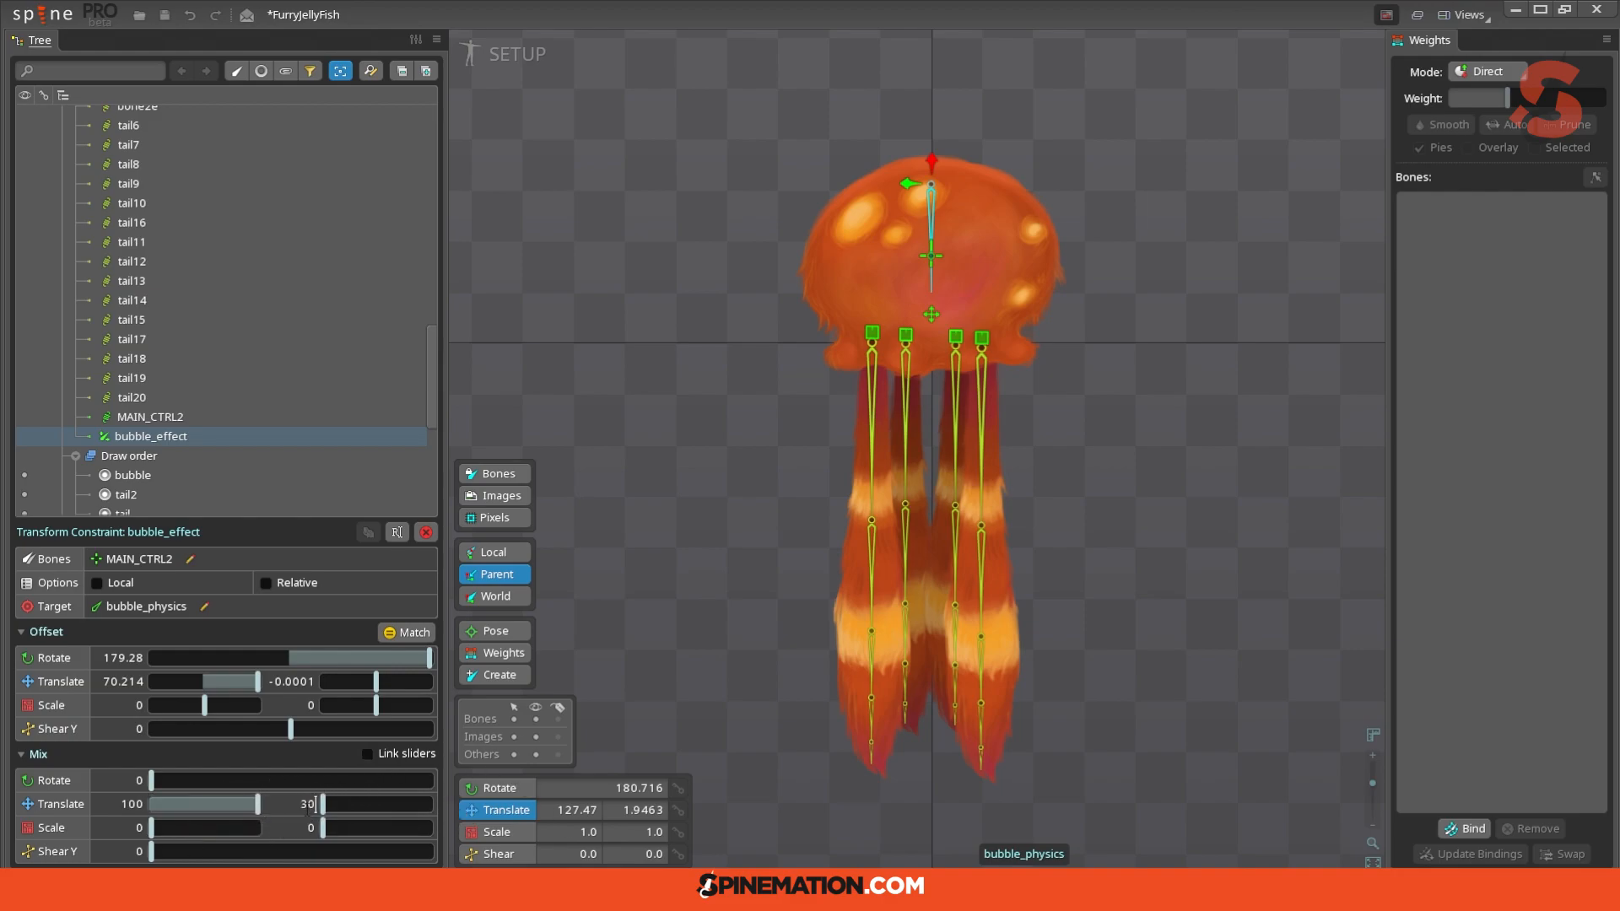
Step: Test the 100/30 translate mix by moving MAIN_CTRL toward the opposite side, and undo the move
{"action": "left_click", "coordinate": [930, 320]}
{"action": "left_click_drag", "start_coordinate": [932, 324], "coordinate": [849, 353]}
{"action": "key", "text": "ctrl+z"}
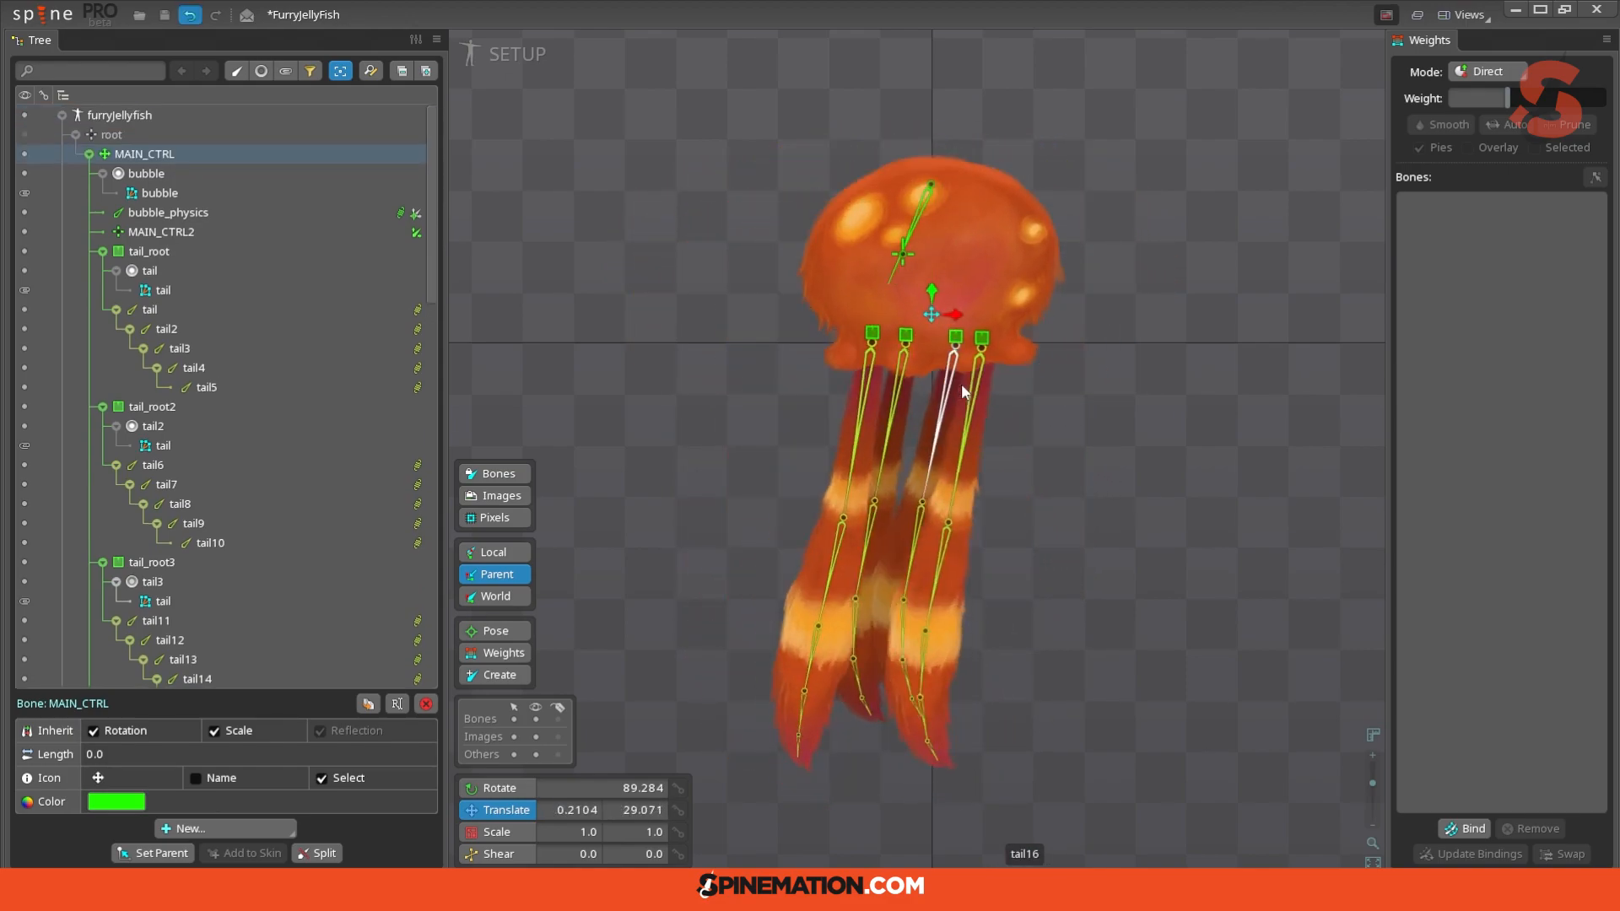
{"action": "scroll", "coordinate": [1067, 405], "scroll_direction": "up", "scroll_amount": 2}
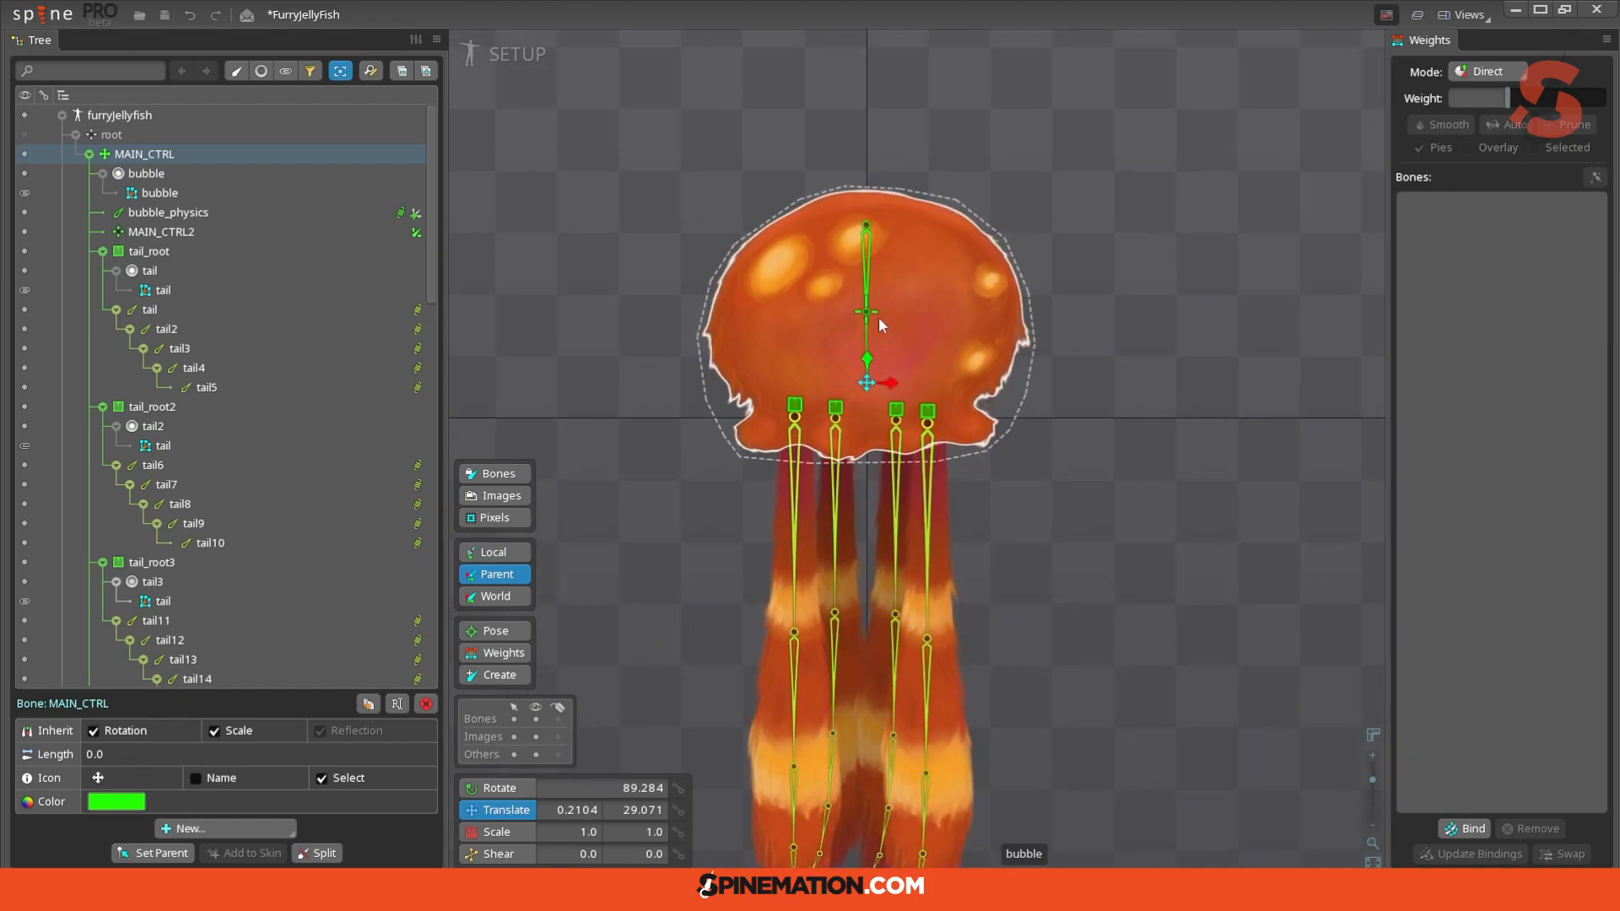
Step: Set the bubble_effect translate mix to 60 for X and 10 for Y, and test it with a temporary move of MAIN_CTRL
{"action": "left_click", "coordinate": [866, 309]}
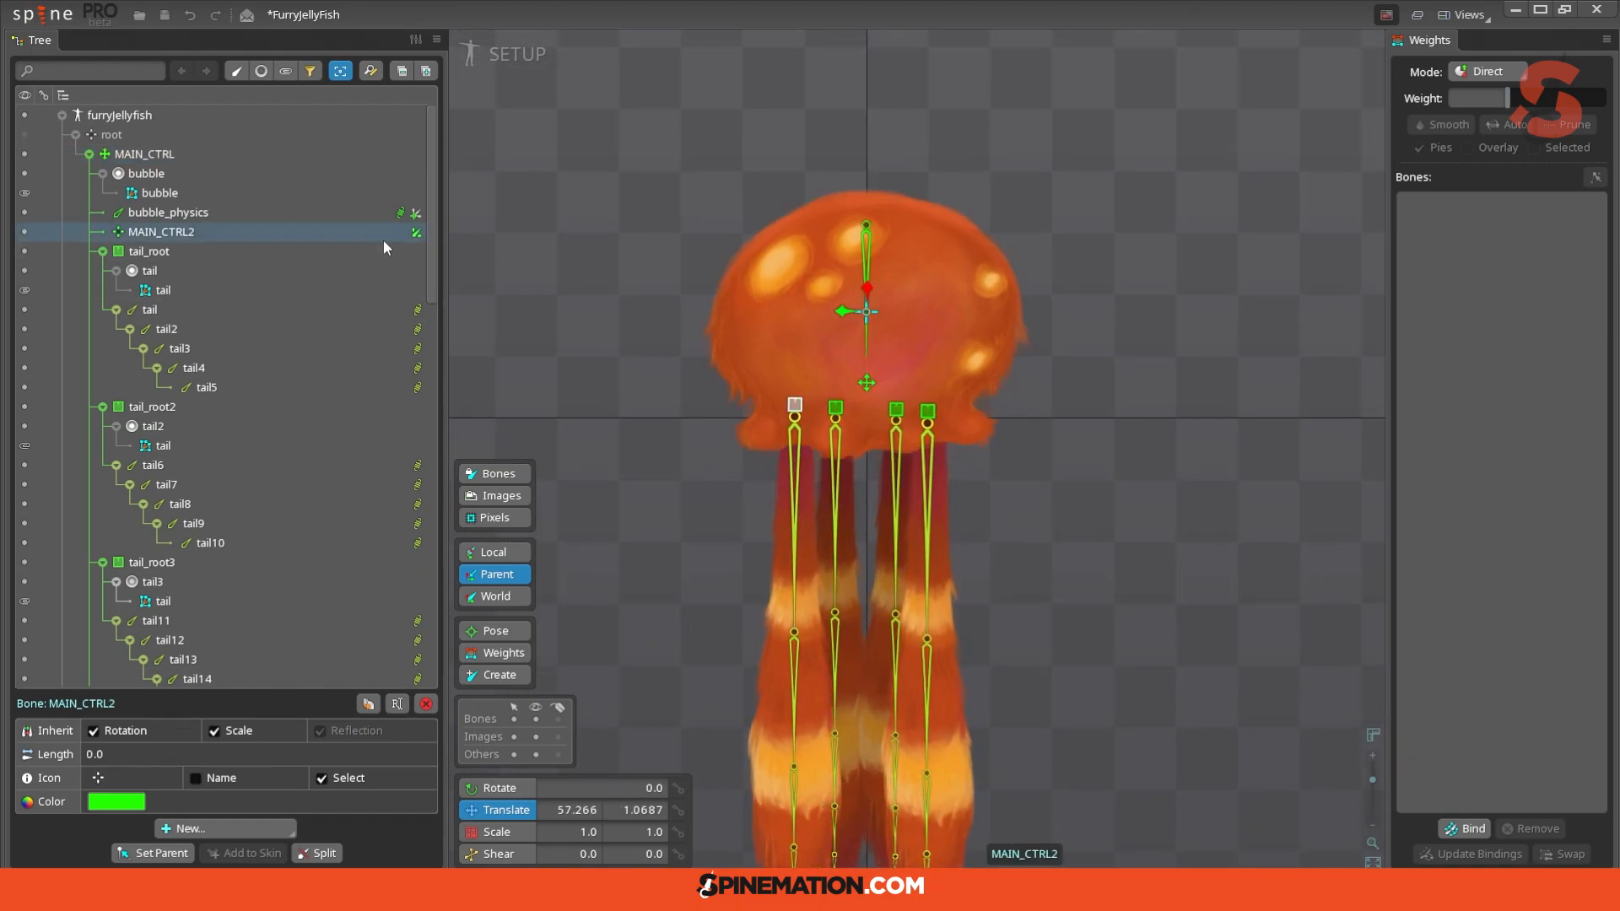
{"action": "left_click", "coordinate": [416, 213]}
{"action": "left_click", "coordinate": [108, 806]}
{"action": "type", "text": "60"}
{"action": "left_click", "coordinate": [287, 808]}
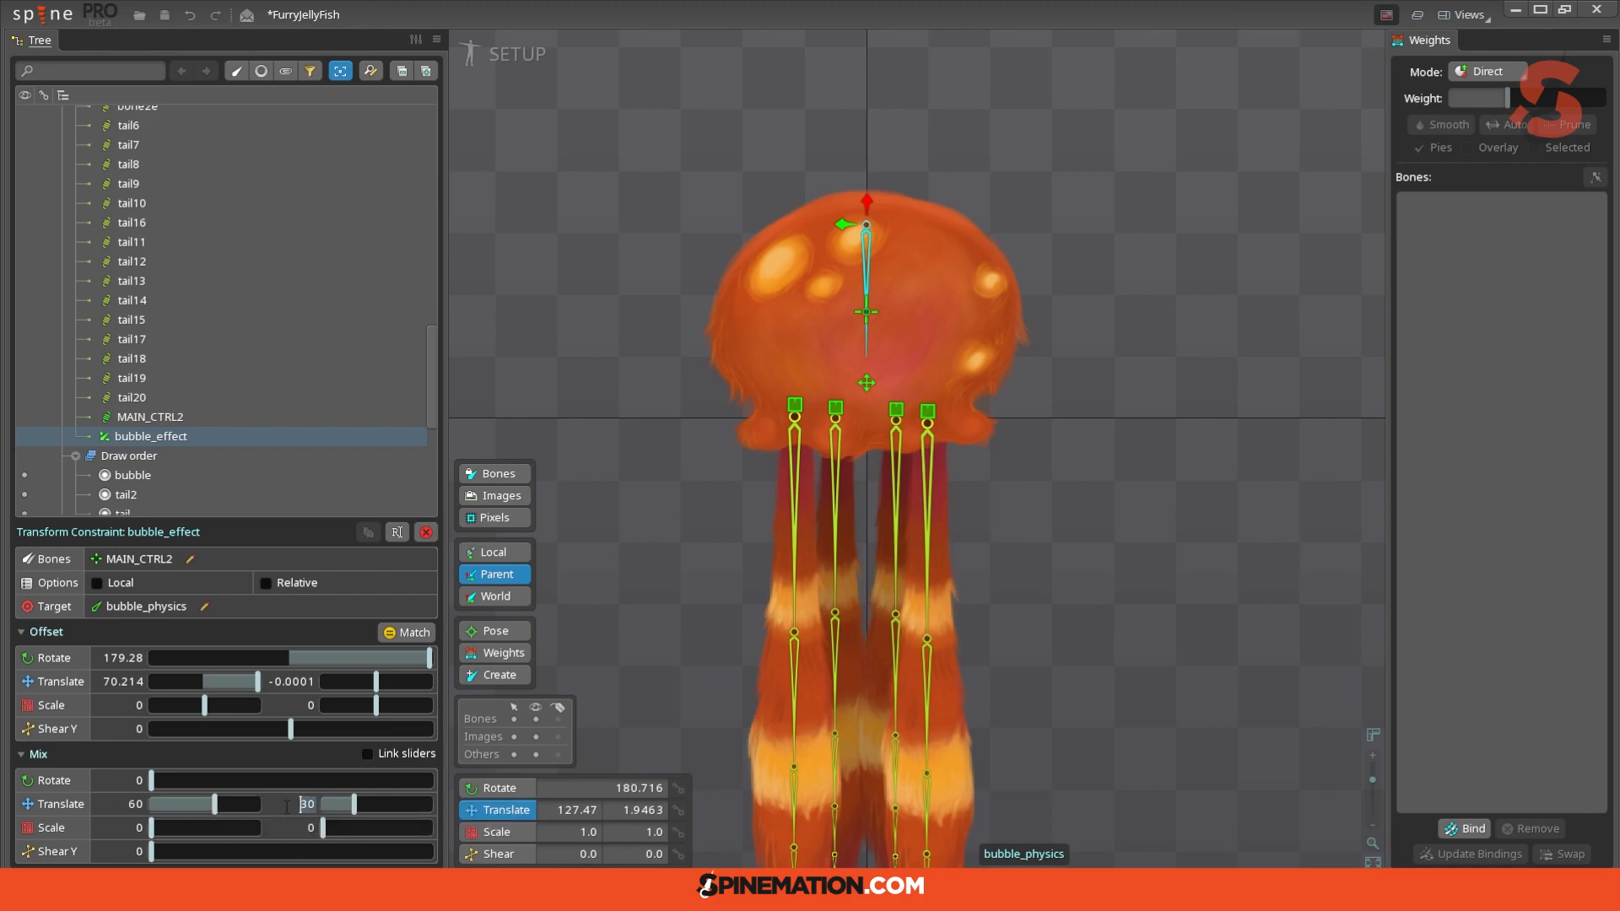
{"action": "type", "text": "10"}
{"action": "key", "text": "Return"}
{"action": "left_click_drag", "start_coordinate": [868, 394], "coordinate": [768, 408]}
{"action": "key", "text": "ctrl+z"}
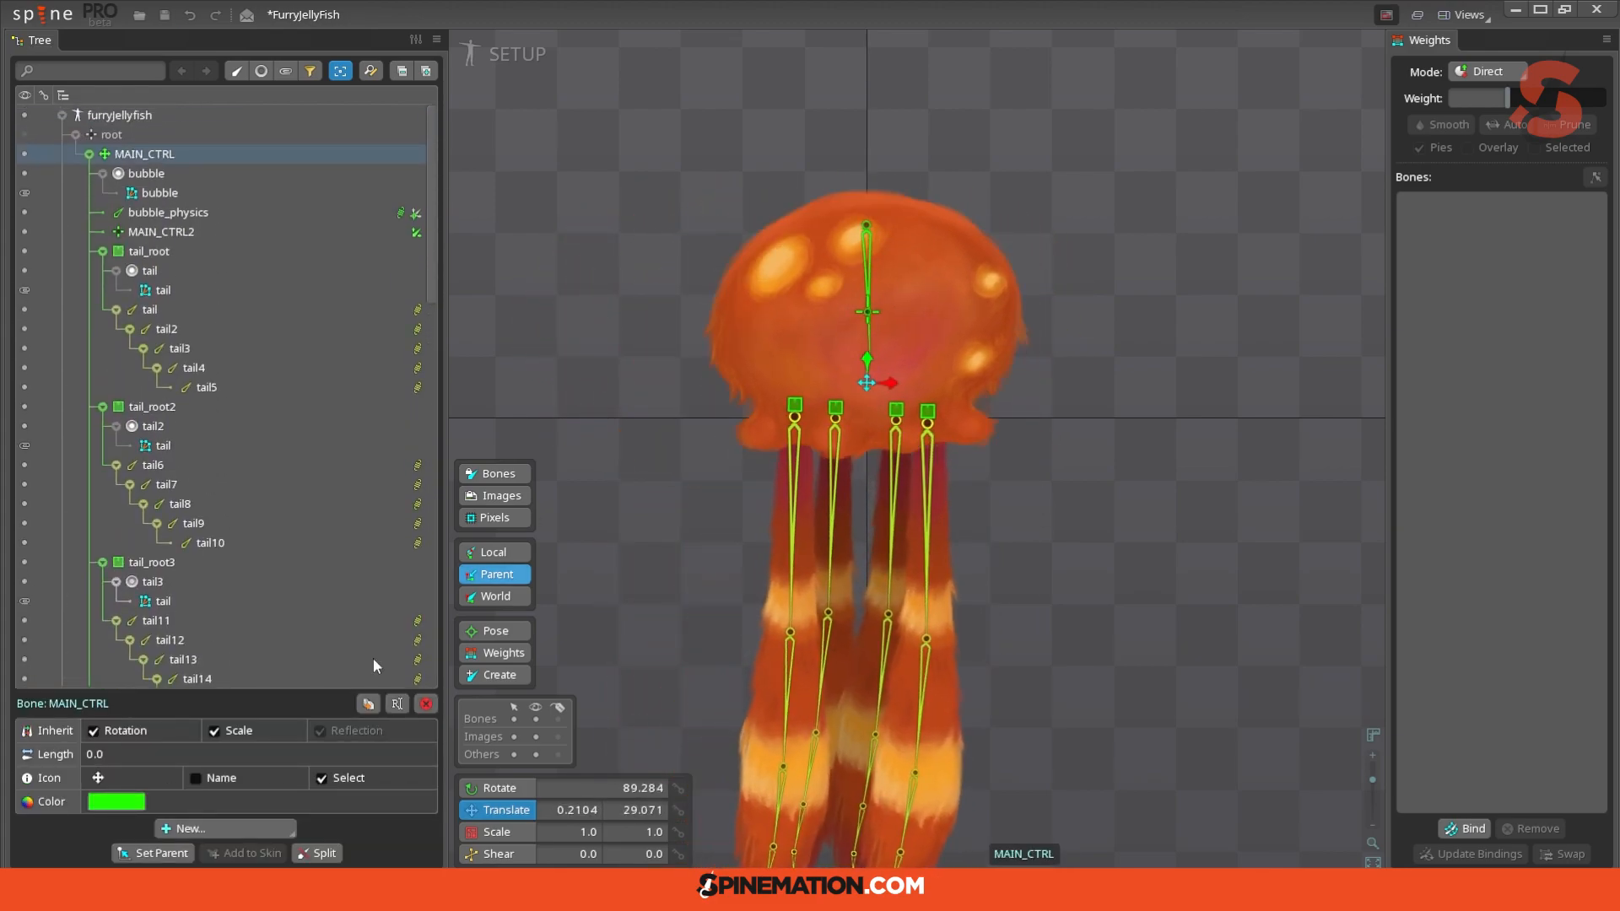
Step: Bind the bubble mesh to the MAIN_CTRL2 and MAIN_CTRL bones
{"action": "left_click", "coordinate": [863, 312]}
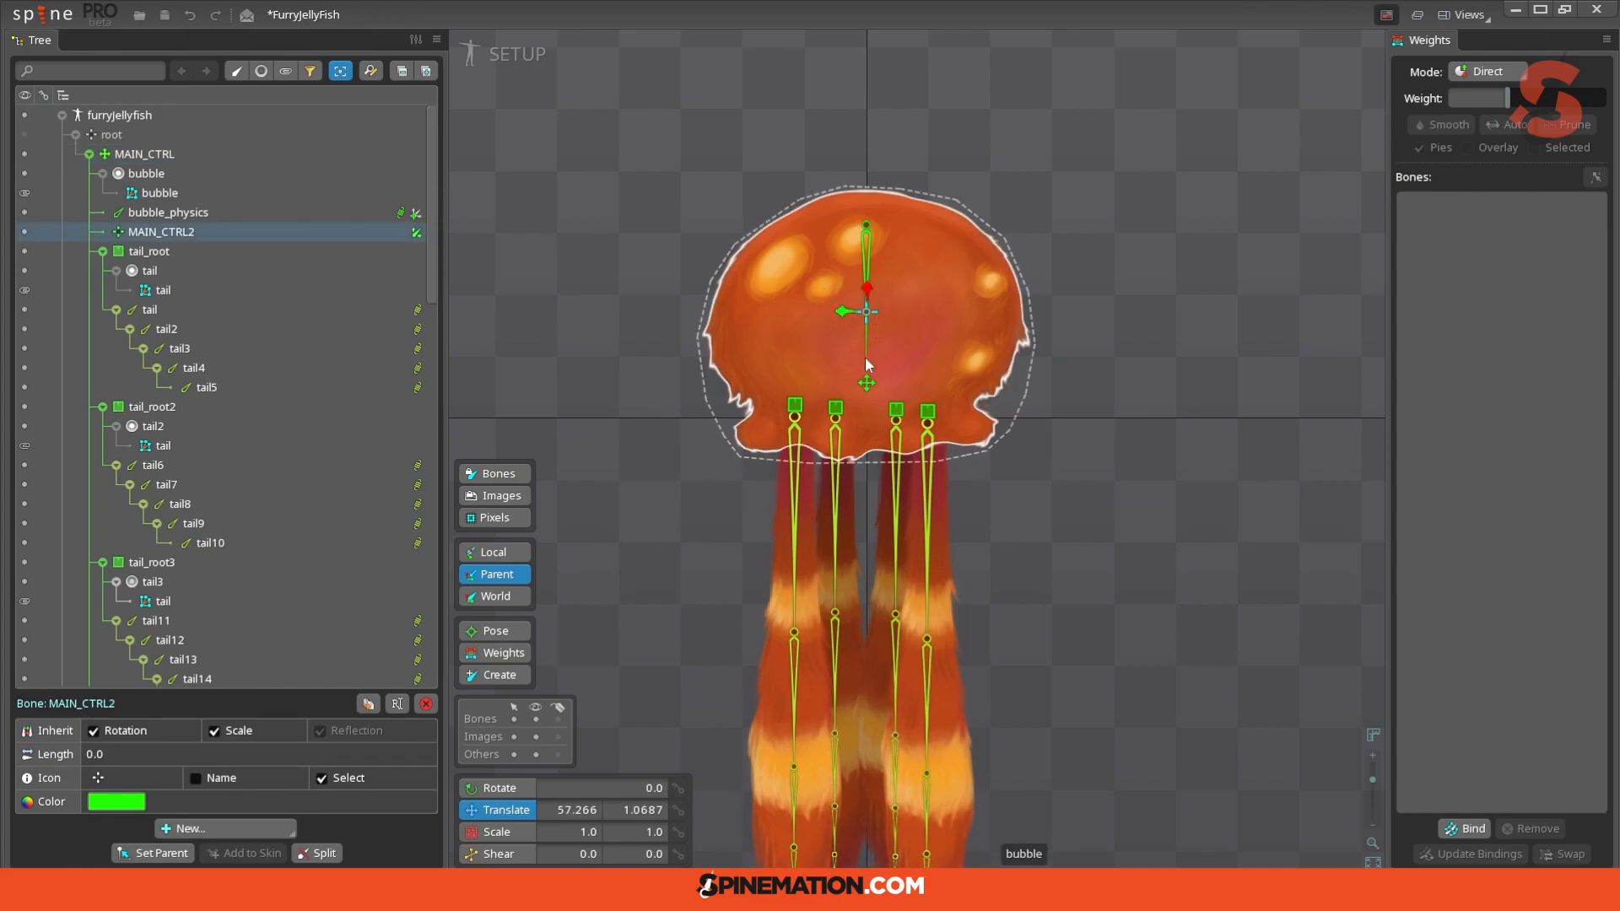
{"action": "left_click", "coordinate": [938, 331]}
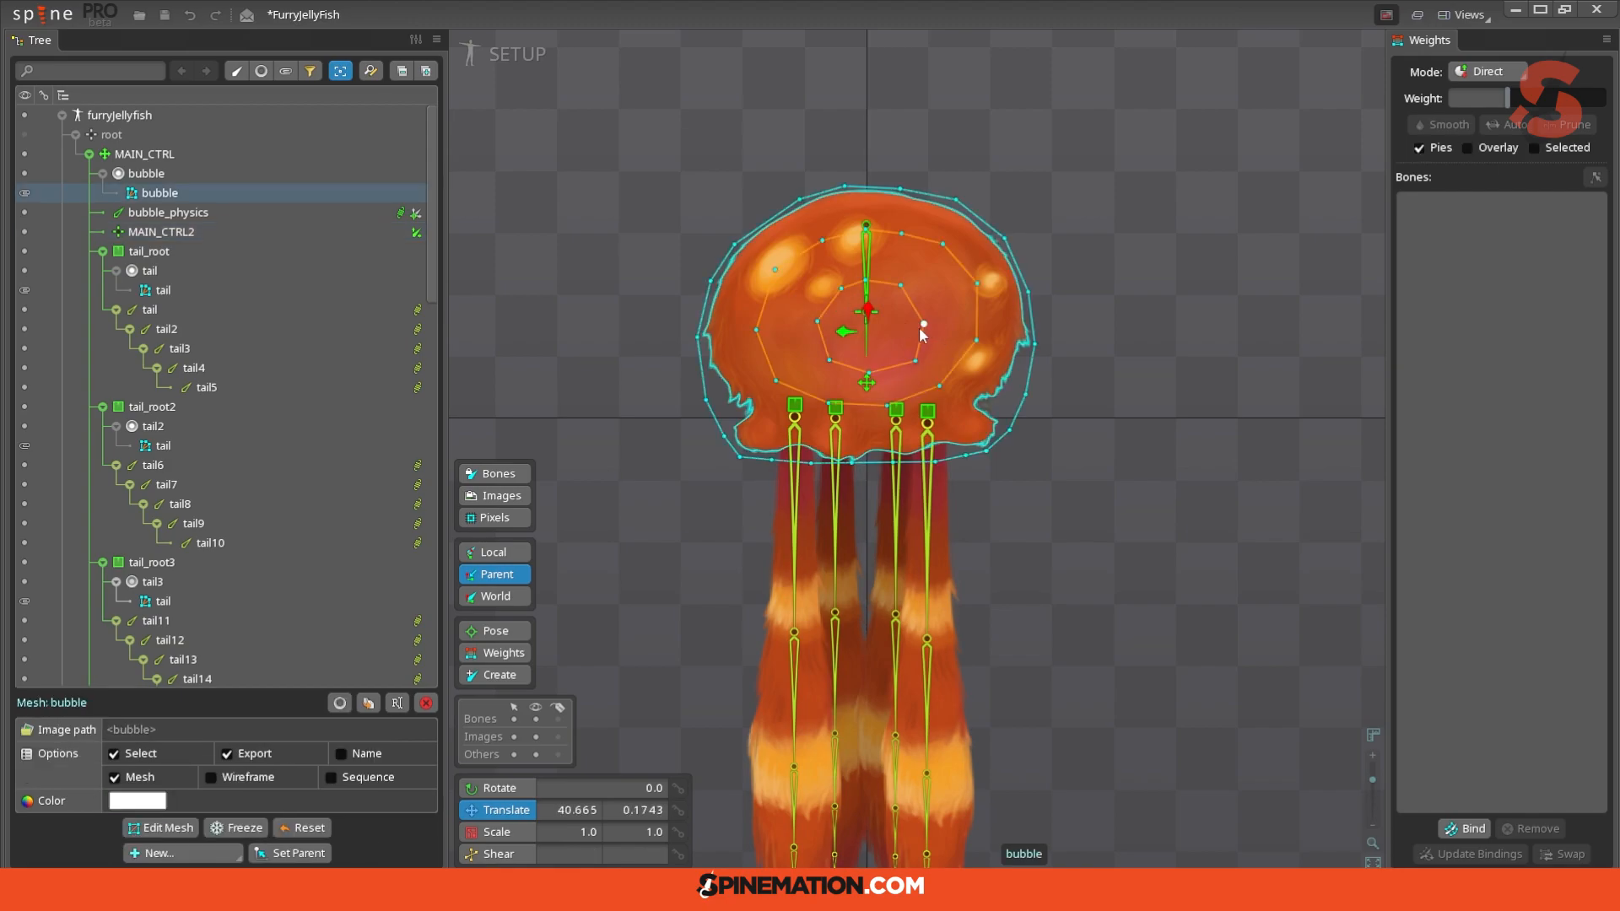
{"action": "left_click", "coordinate": [1460, 830]}
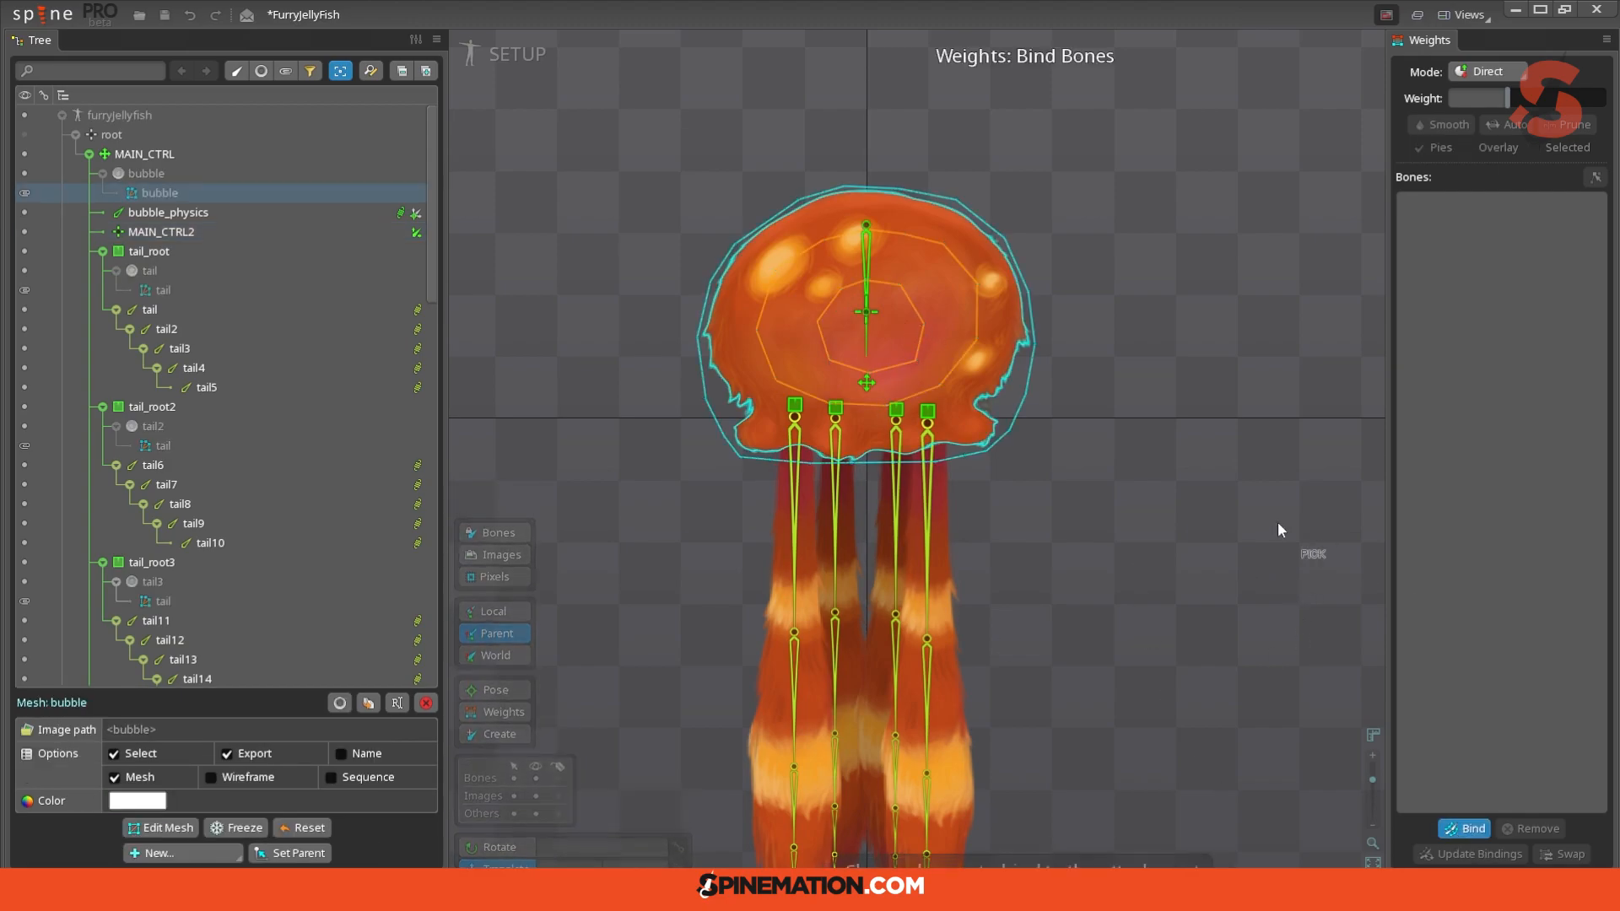
{"action": "left_click", "coordinate": [866, 319]}
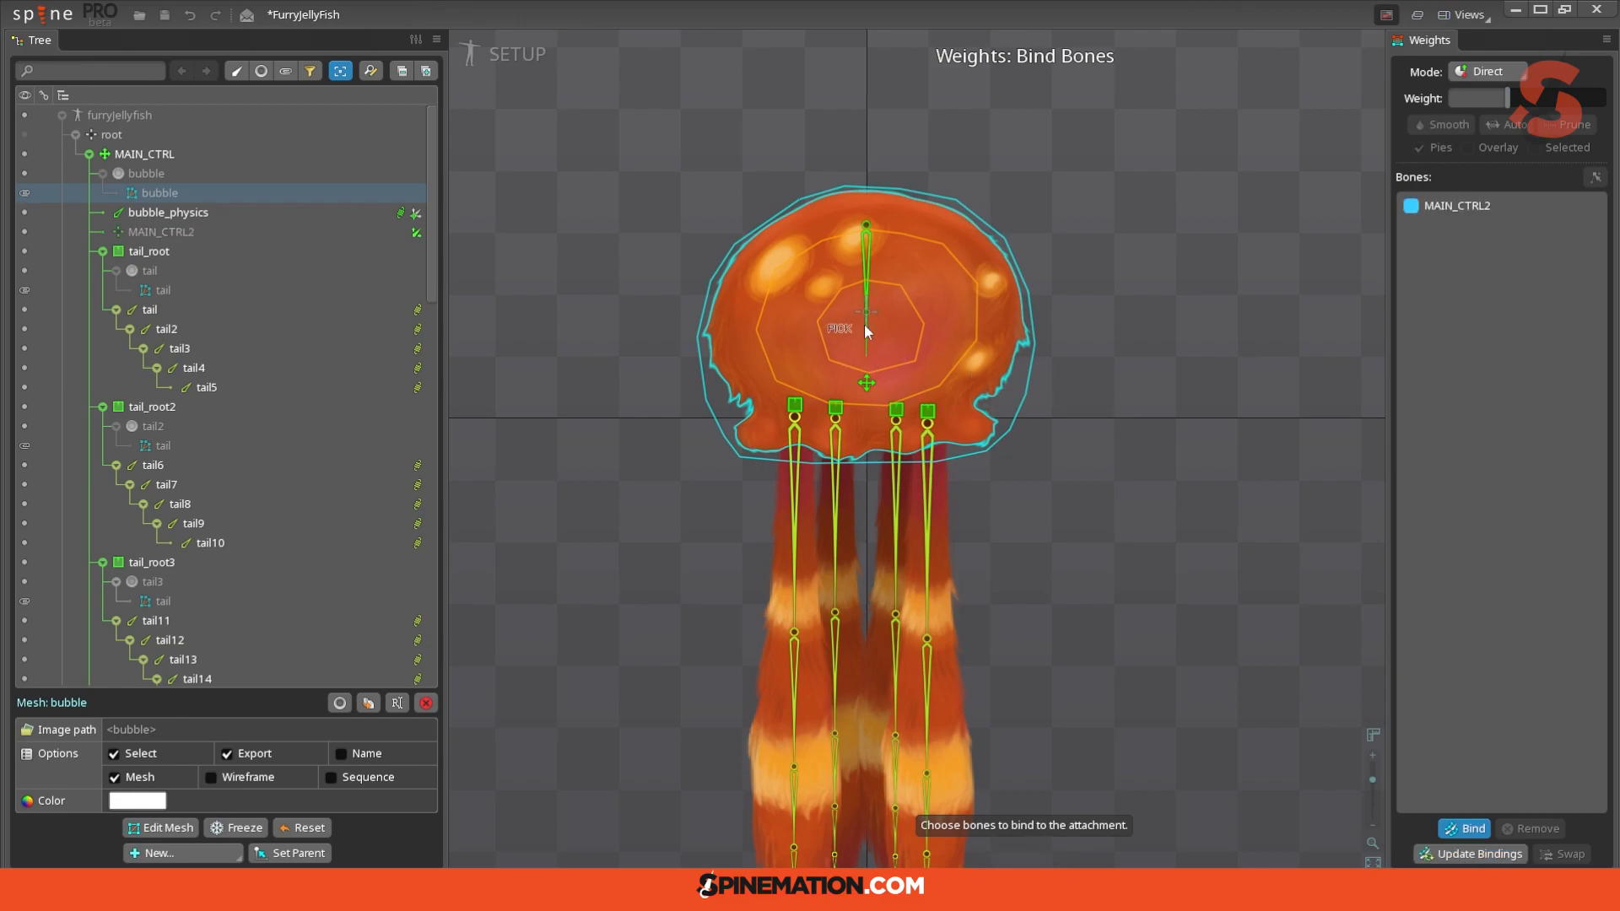
{"action": "left_click", "coordinate": [866, 381]}
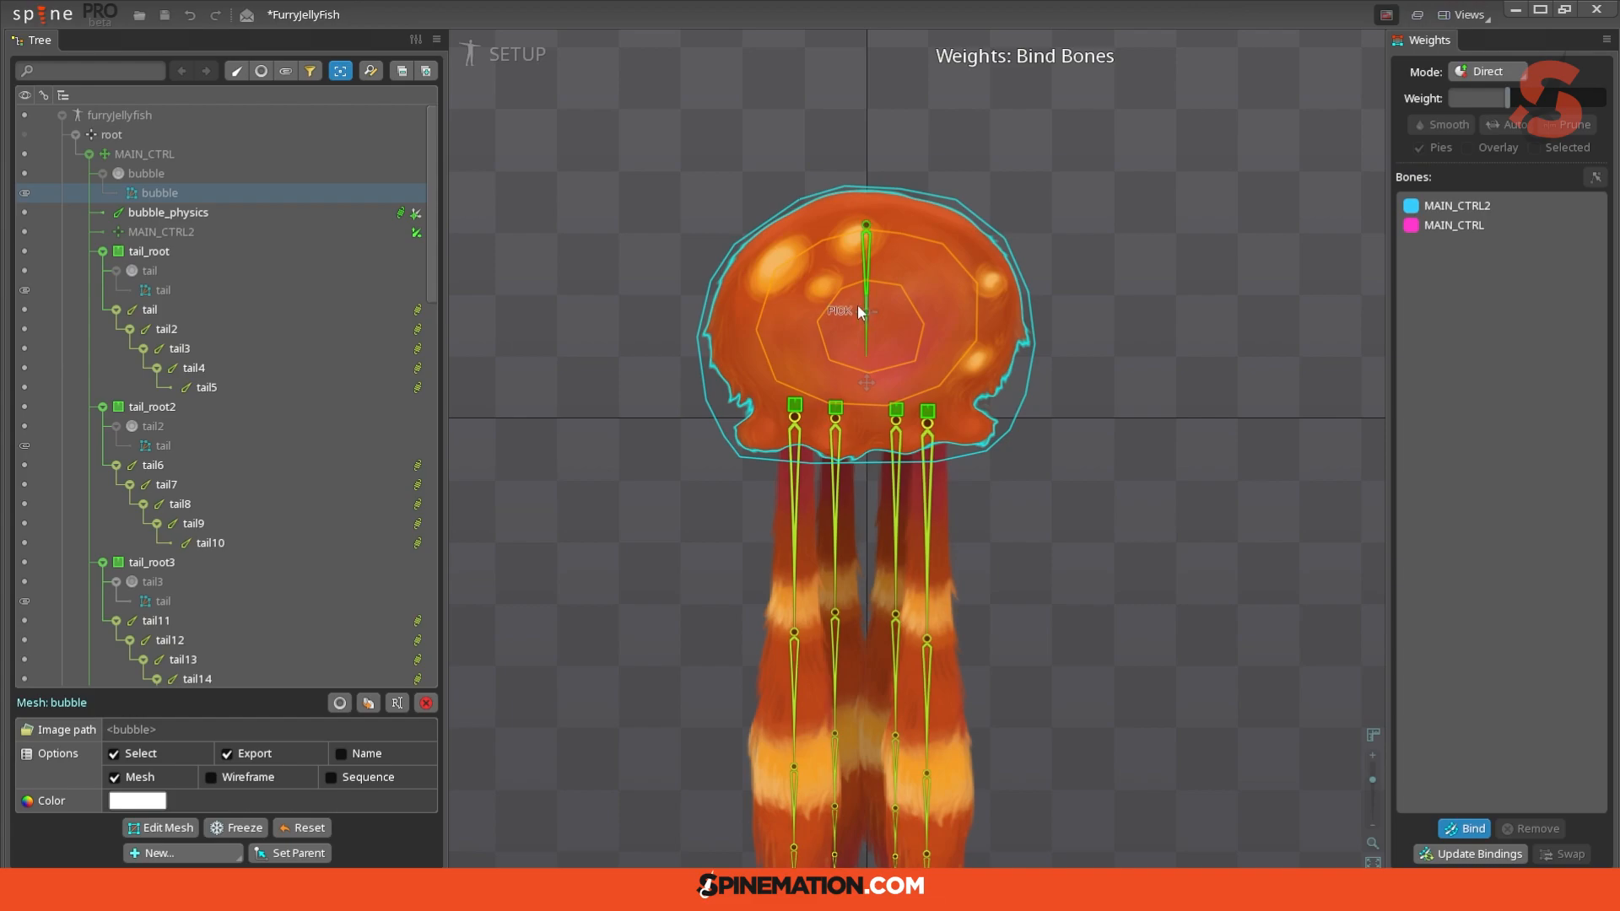
{"action": "key", "text": "Escape"}
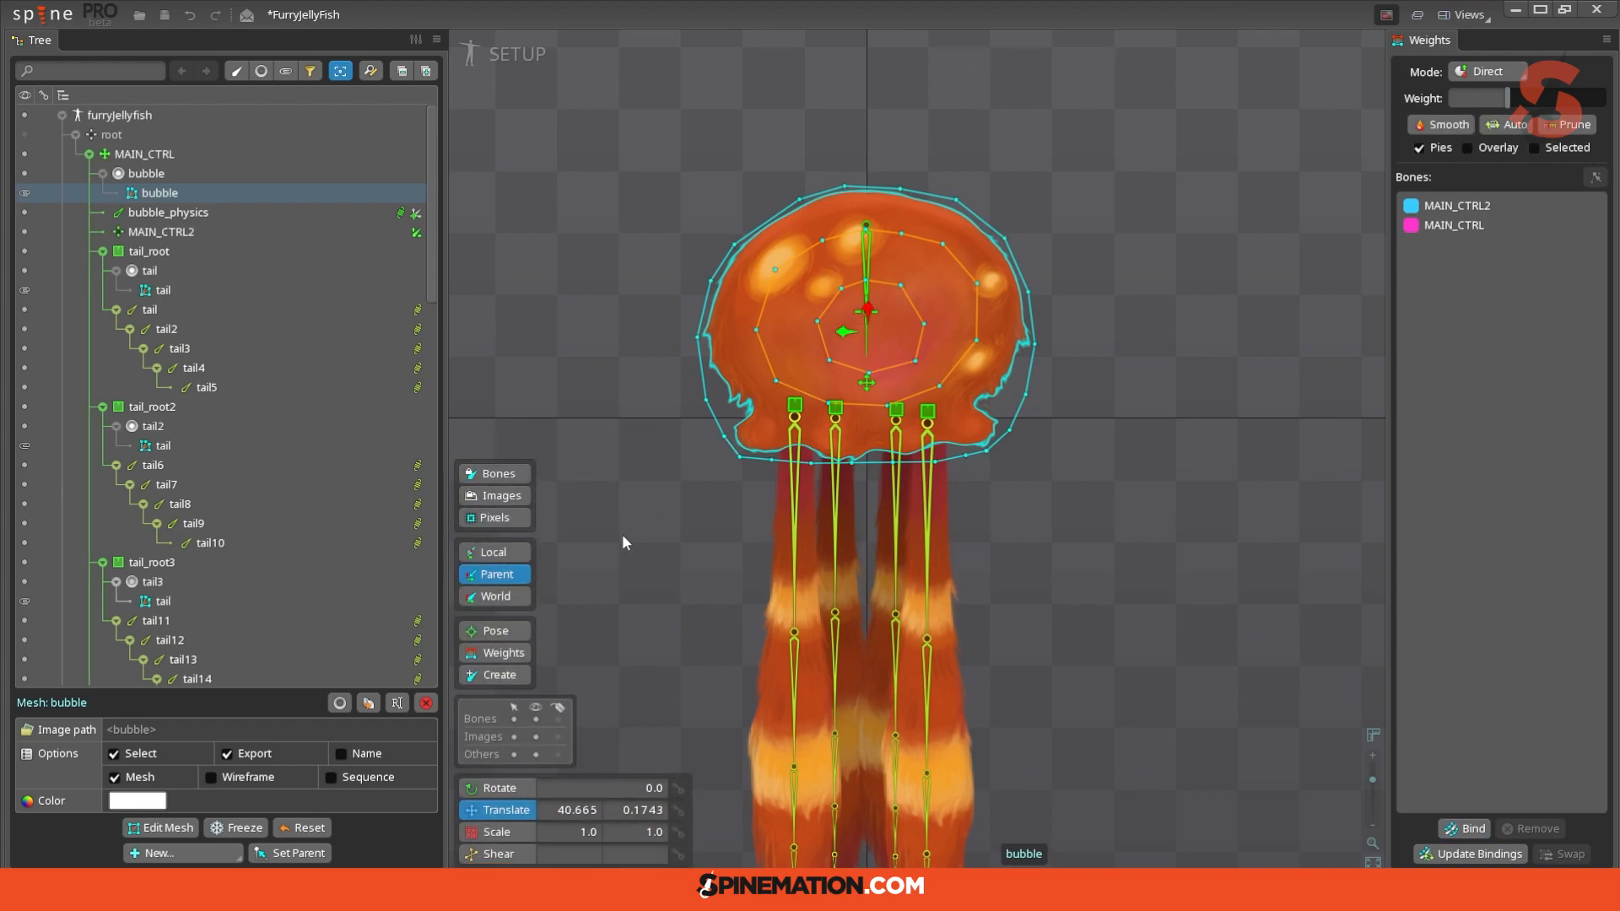
Step: Turn on the weights overlay and assign all of the bubble mesh's vertices 100% to MAIN_CTRL
{"action": "left_click", "coordinate": [1469, 149]}
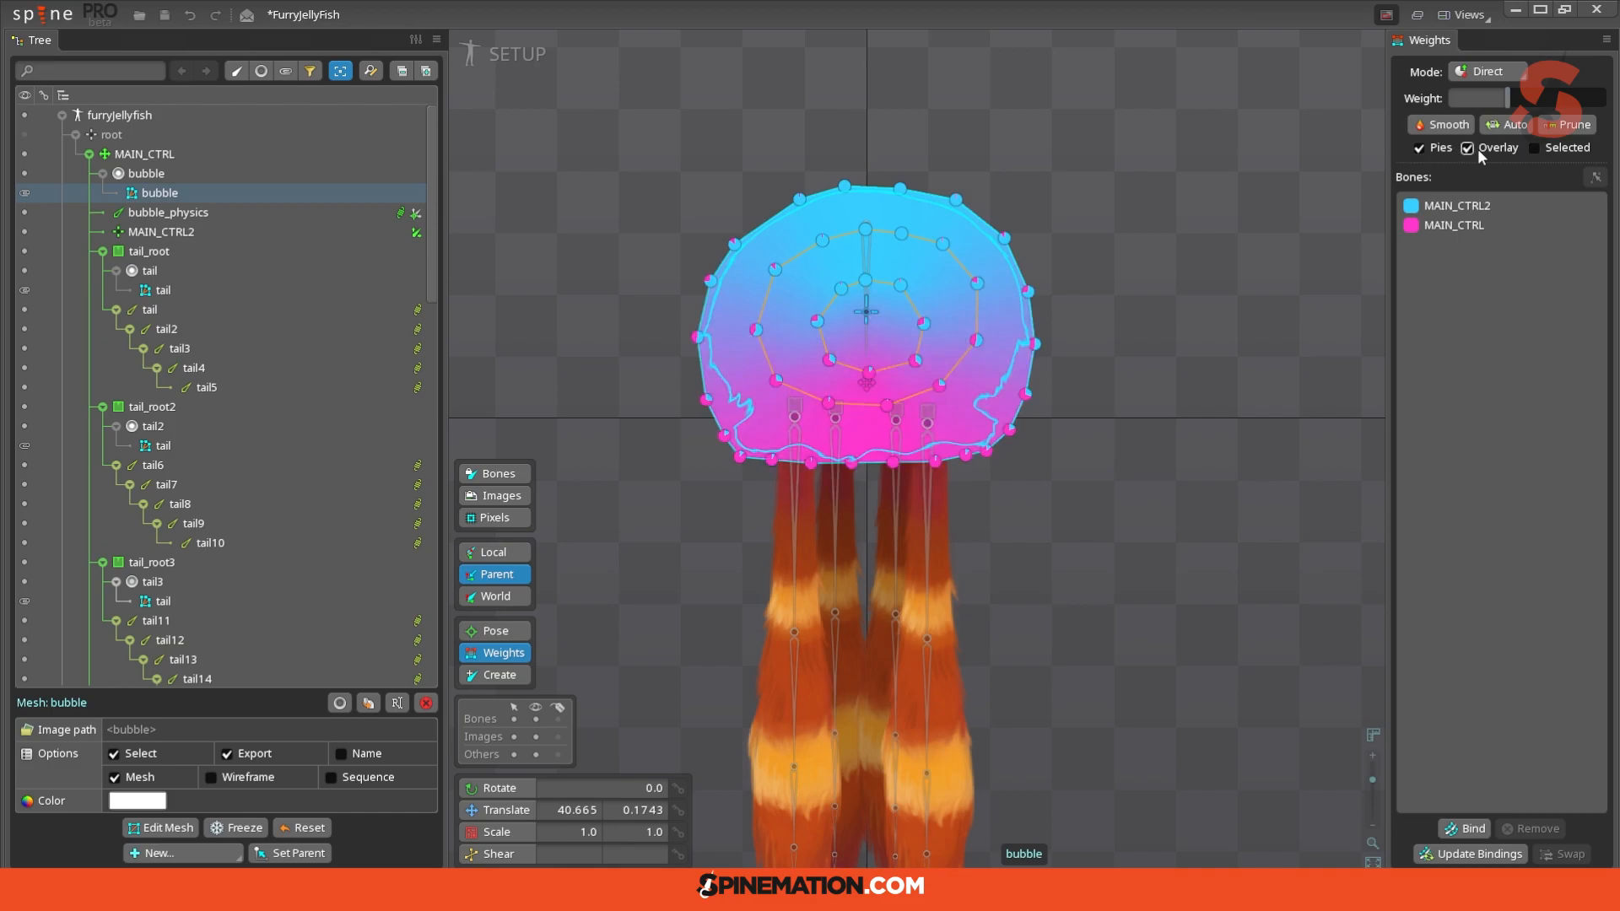
{"action": "left_click", "coordinate": [1467, 204]}
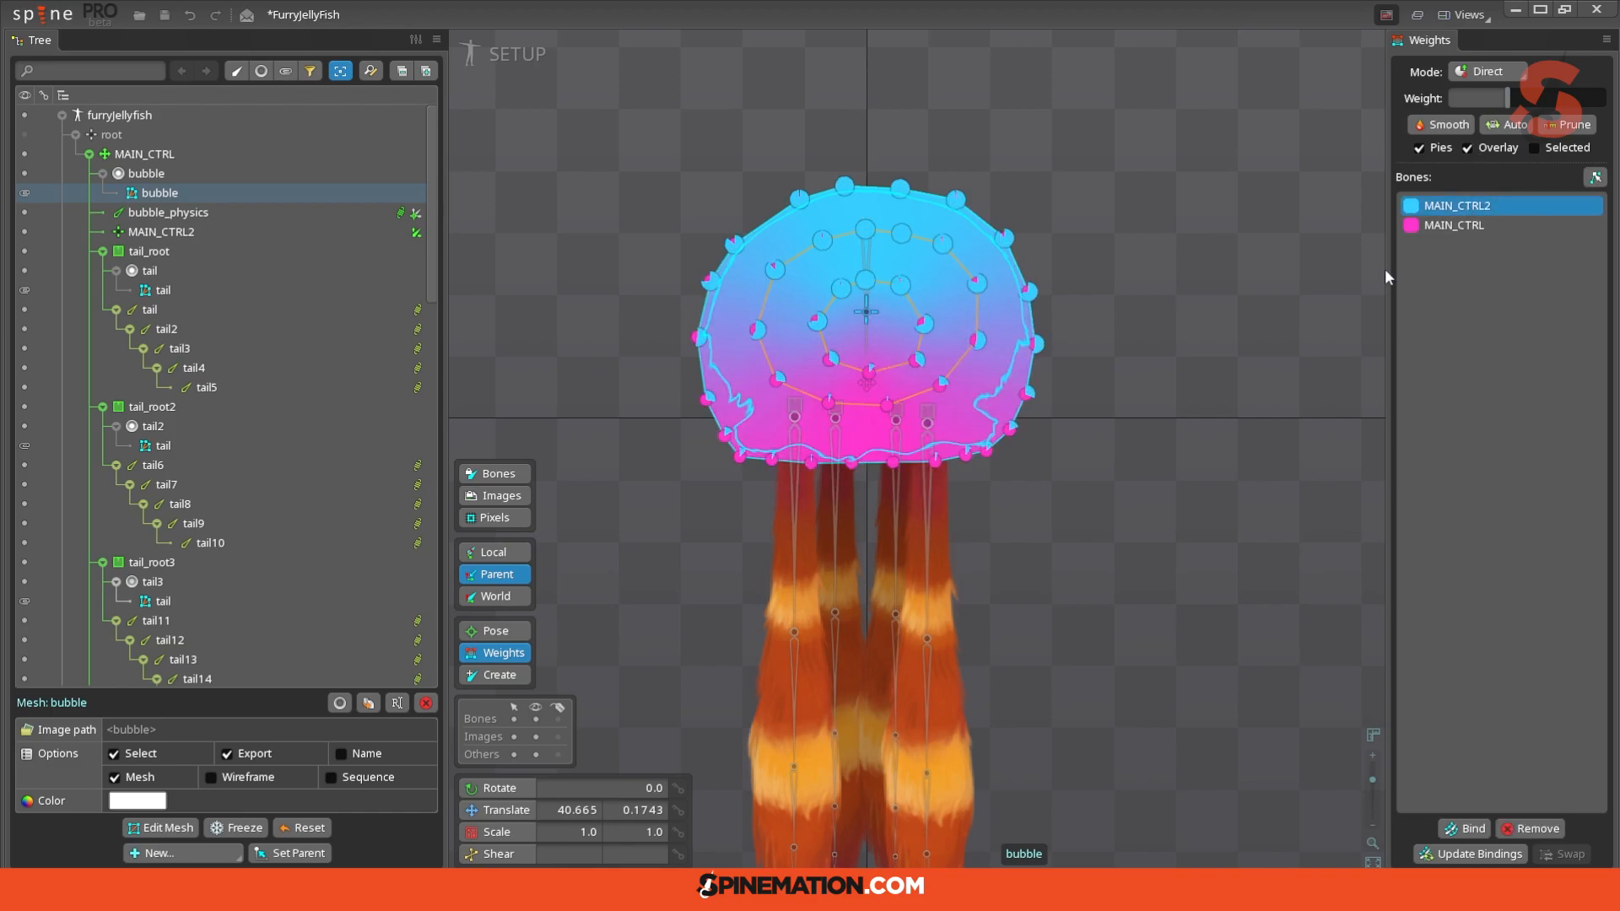
{"action": "left_click", "coordinate": [1453, 226]}
{"action": "left_click", "coordinate": [892, 463]}
{"action": "left_click_drag", "start_coordinate": [638, 125], "coordinate": [1169, 535]}
{"action": "left_click_drag", "start_coordinate": [1010, 430], "coordinate": [1034, 91]}
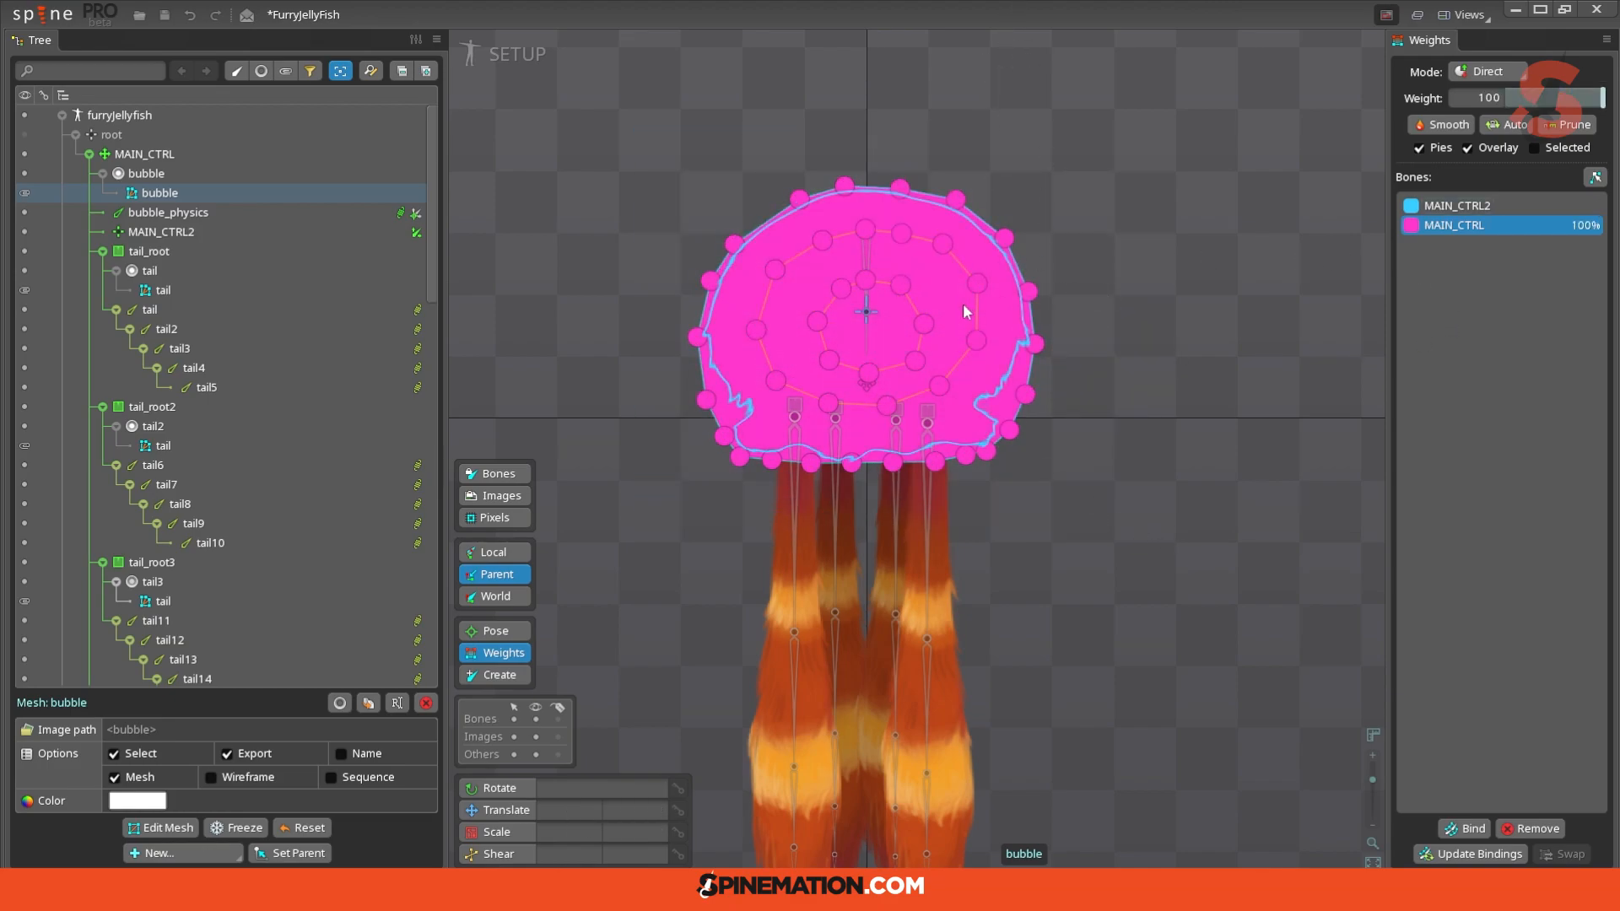
Step: Shift the bubble mesh's two inner vertex rings toward MAIN_CTRL2, about 76% on the innermost ring and roughly half on the middle ring
{"action": "left_click", "coordinate": [1355, 236]}
{"action": "left_click", "coordinate": [943, 314]}
{"action": "left_click", "coordinate": [1483, 211]}
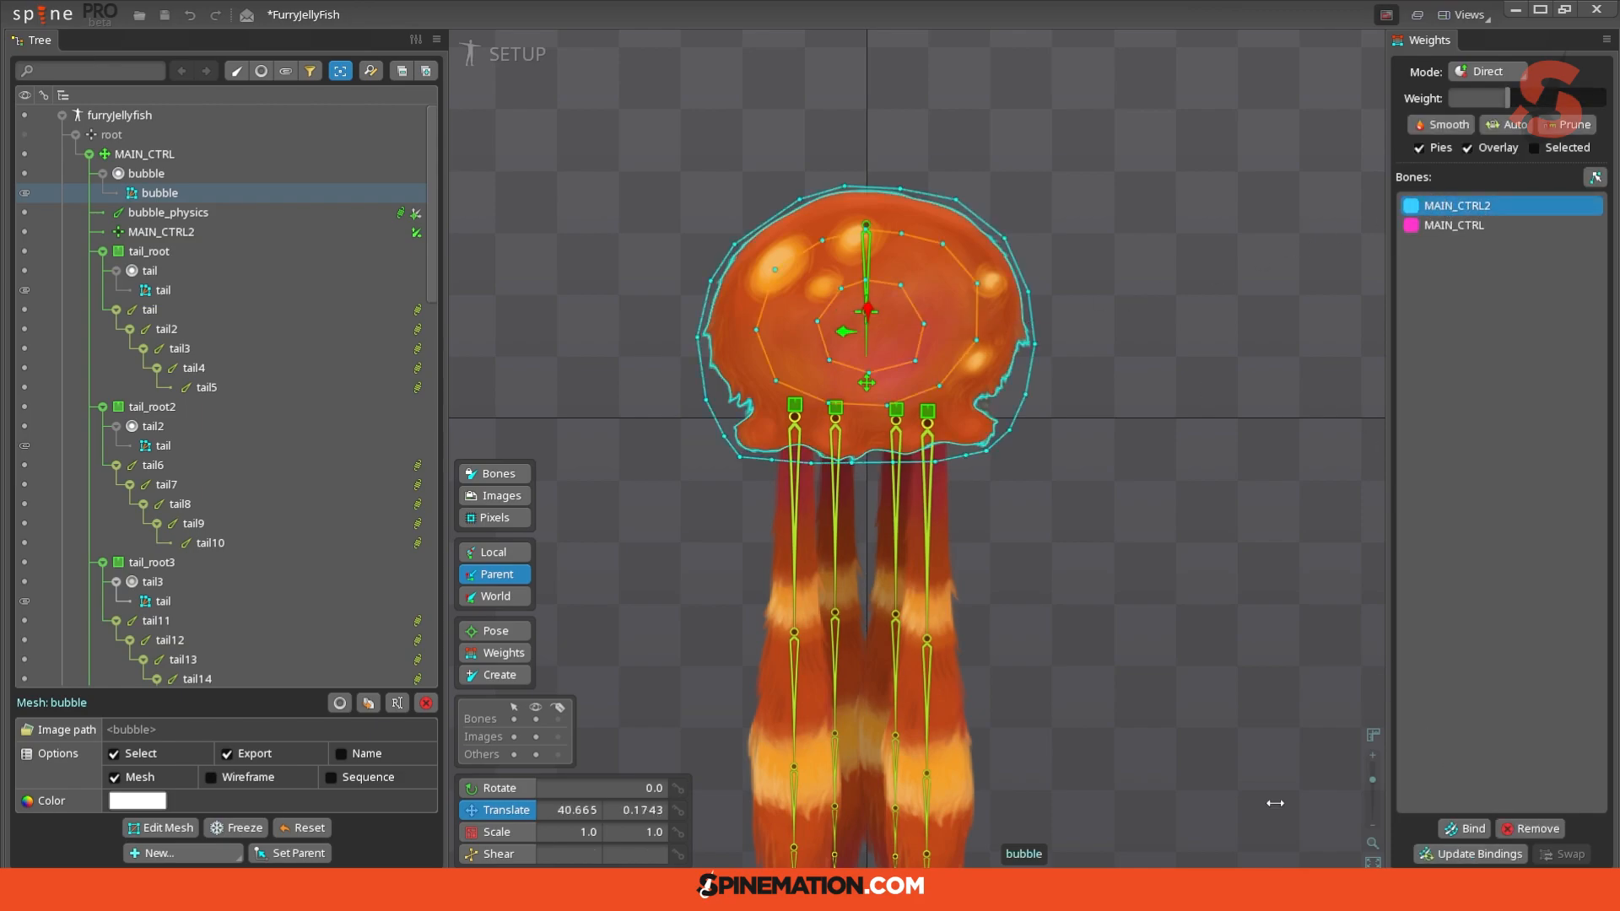
{"action": "left_click", "coordinate": [516, 658]}
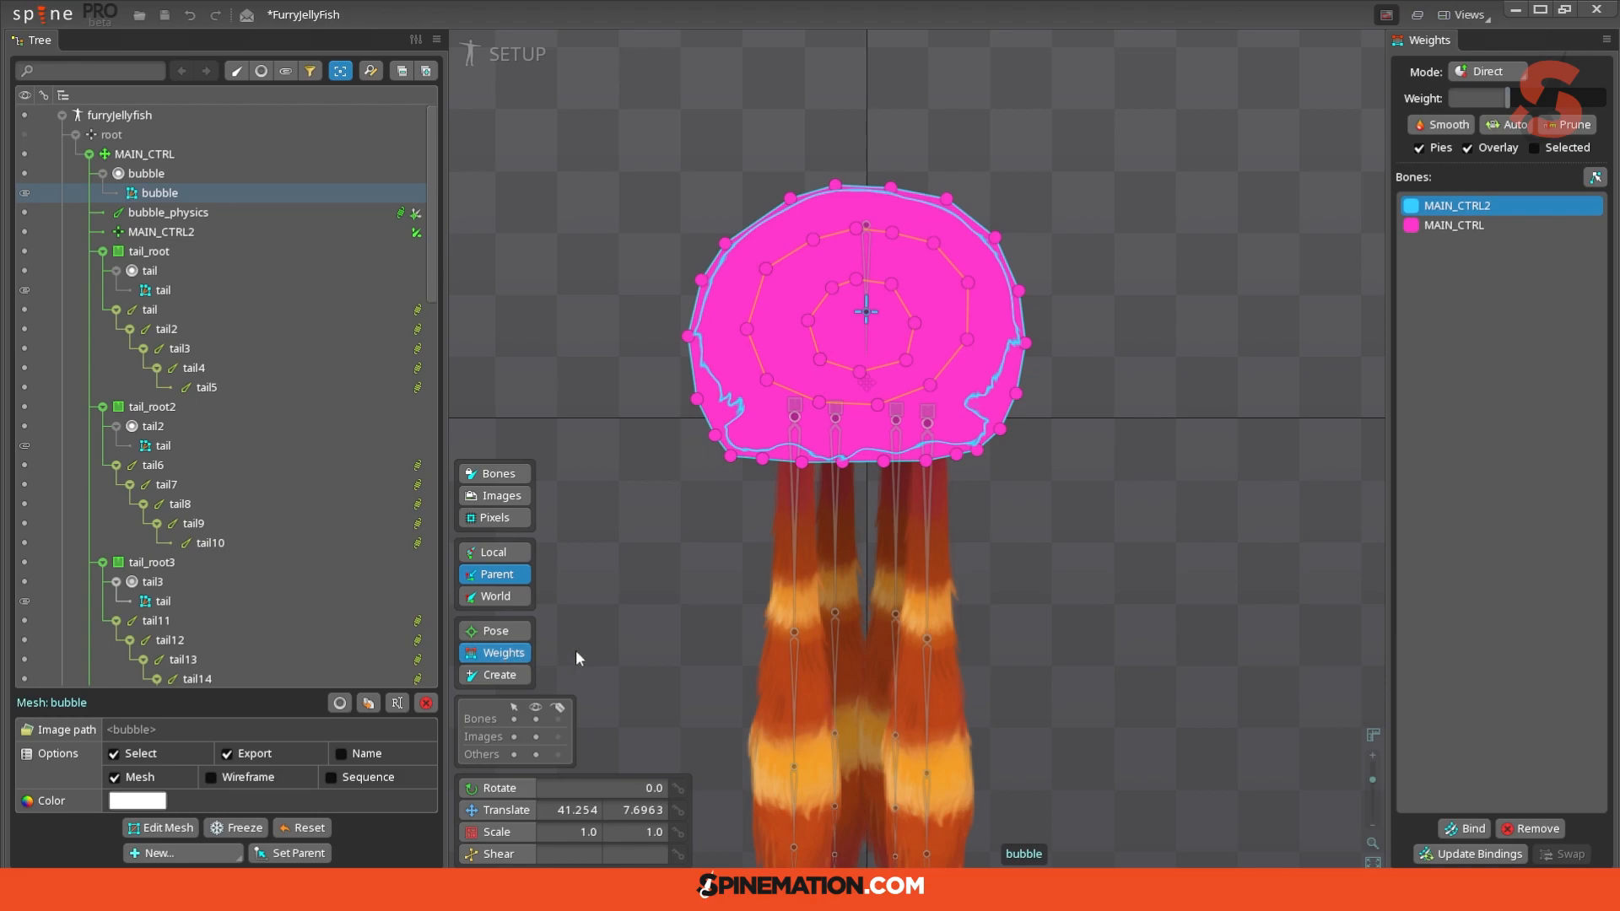
{"action": "left_click", "coordinate": [924, 323]}
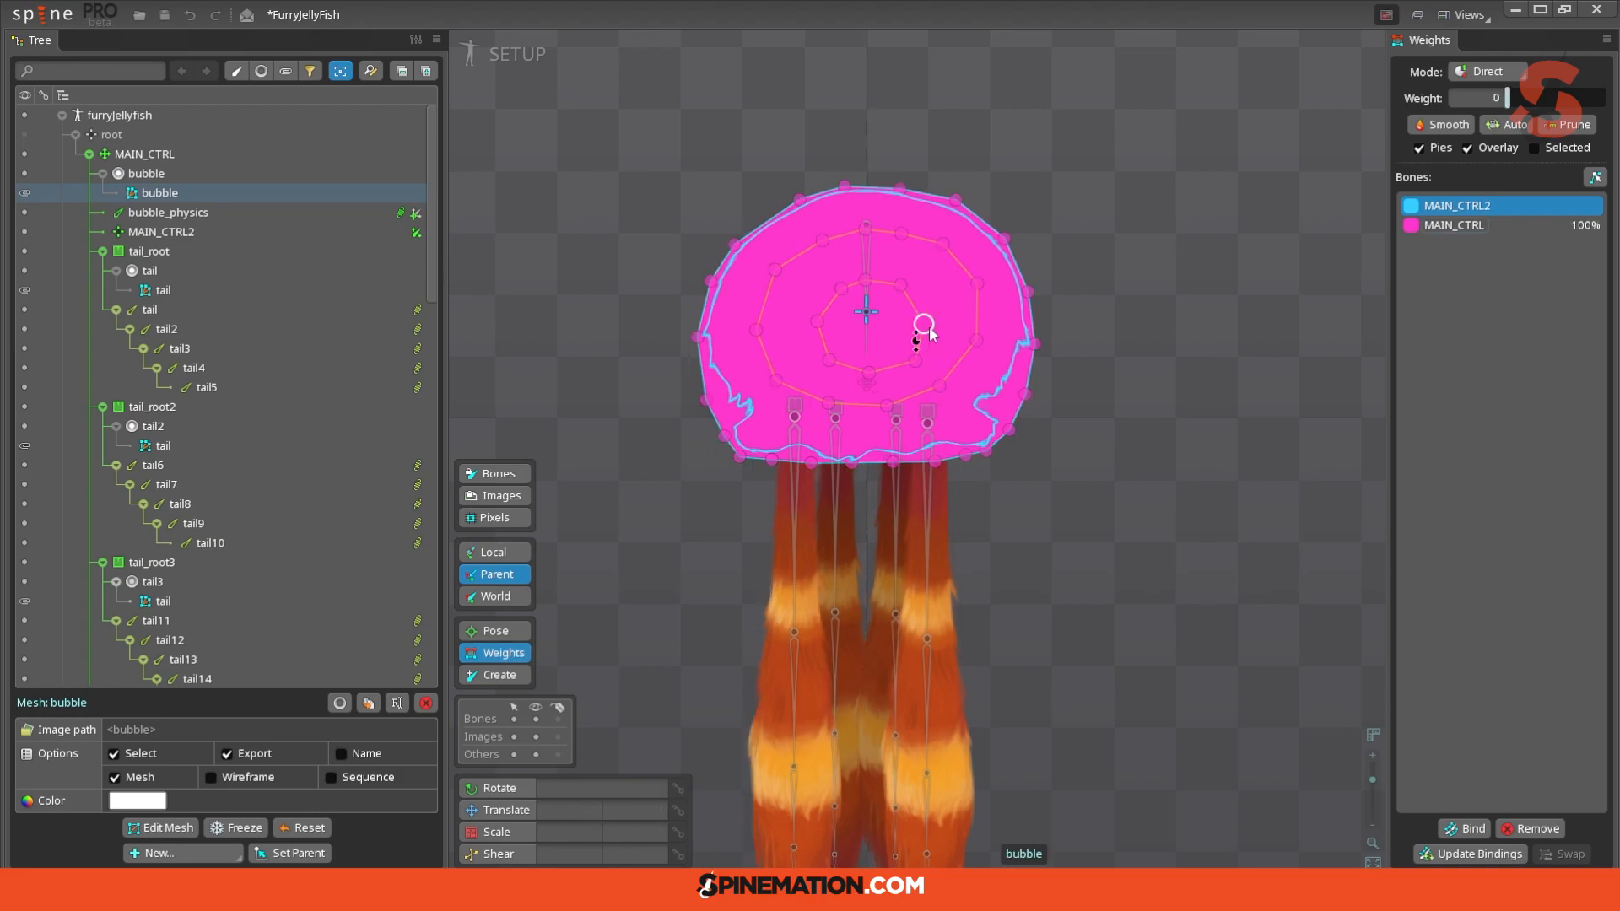
{"action": "left_click_drag", "start_coordinate": [769, 226], "coordinate": [980, 395]}
{"action": "left_click_drag", "start_coordinate": [974, 309], "coordinate": [985, 135]}
{"action": "left_click", "coordinate": [890, 300]}
{"action": "left_click_drag", "start_coordinate": [797, 278], "coordinate": [931, 277]}
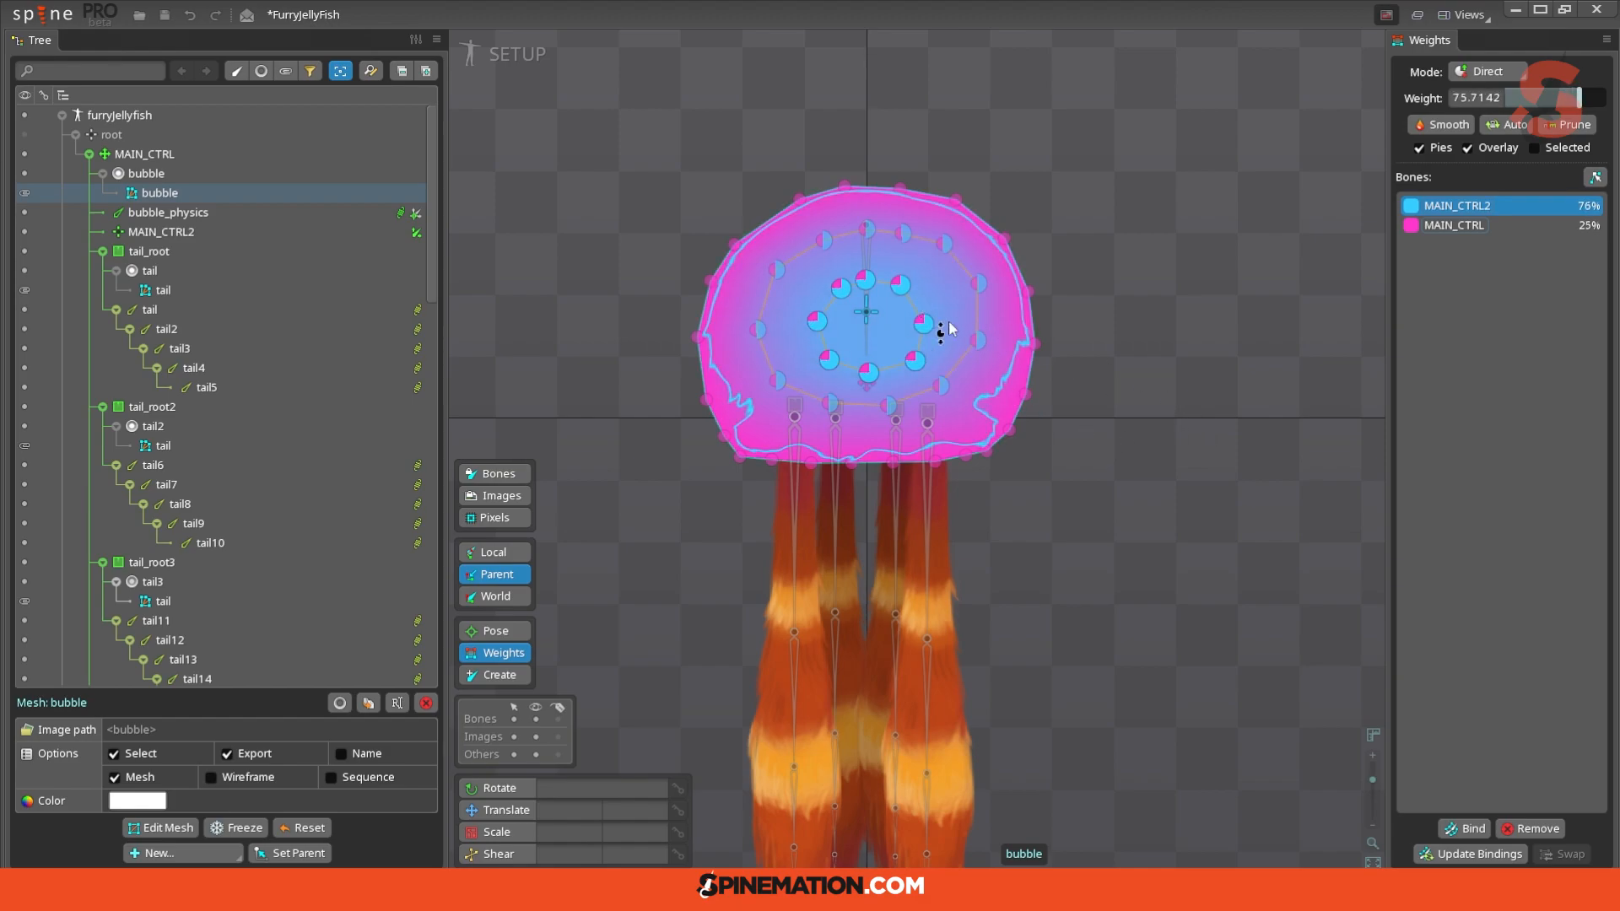
Step: Leave weight editing and test the inner-ring weights by moving MAIN_CTRL temporarily
{"action": "key", "text": "v"}
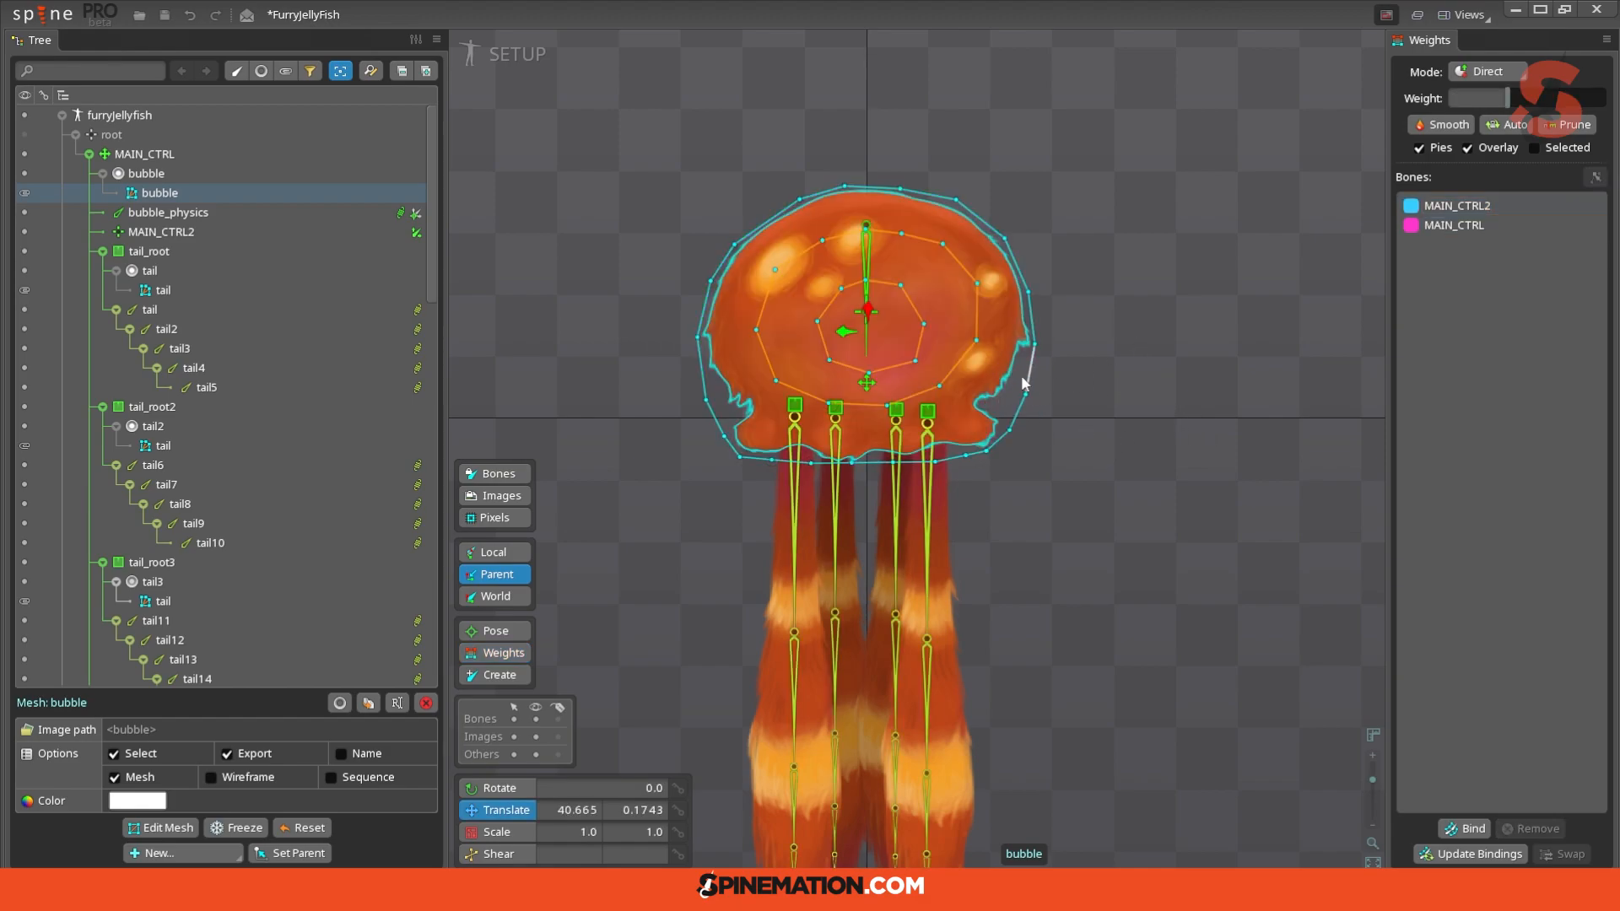
{"action": "left_click", "coordinate": [897, 456]}
{"action": "mouse_move", "coordinate": [867, 382]}
{"action": "left_mouse_down"}
{"action": "mouse_move", "coordinate": [746, 388]}
{"action": "mouse_move", "coordinate": [989, 402]}
{"action": "mouse_move", "coordinate": [767, 371]}
{"action": "mouse_move", "coordinate": [694, 397]}
{"action": "mouse_move", "coordinate": [835, 287]}
{"action": "mouse_move", "coordinate": [968, 387]}
{"action": "mouse_move", "coordinate": [936, 432]}
{"action": "mouse_move", "coordinate": [915, 381]}
{"action": "mouse_move", "coordinate": [867, 384]}
{"action": "left_mouse_up"}
Step: Select the upper and side rim vertices of the bubble mesh and give them a share of MAIN_CTRL2 weight
{"action": "left_click", "coordinate": [960, 307]}
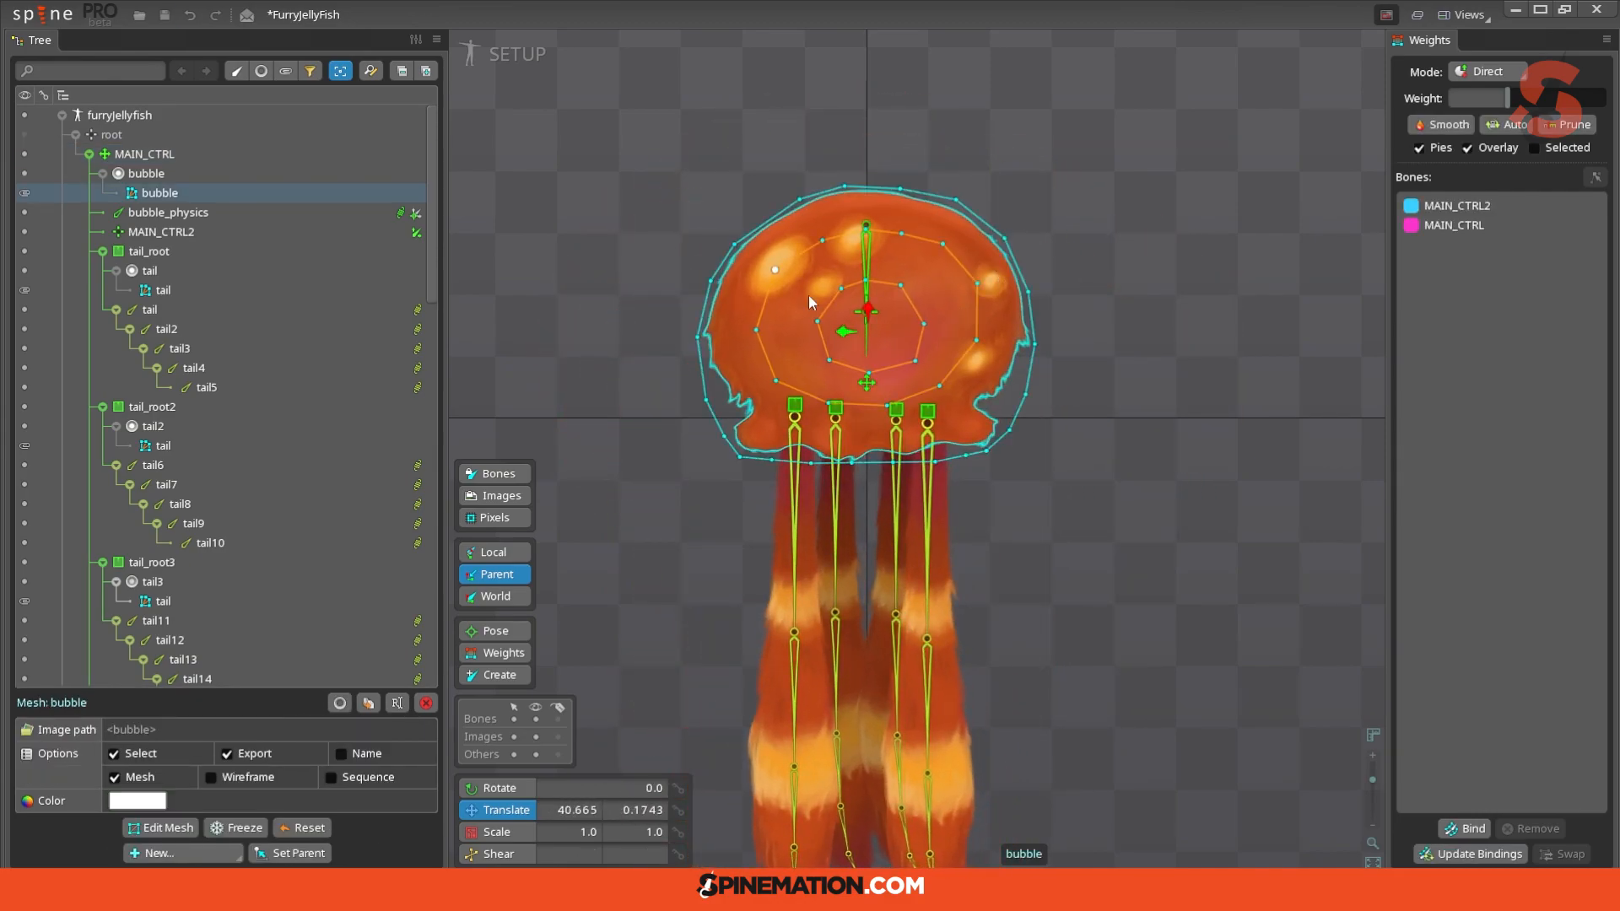
{"action": "left_click", "coordinate": [503, 652]}
{"action": "left_click", "coordinate": [957, 198]}
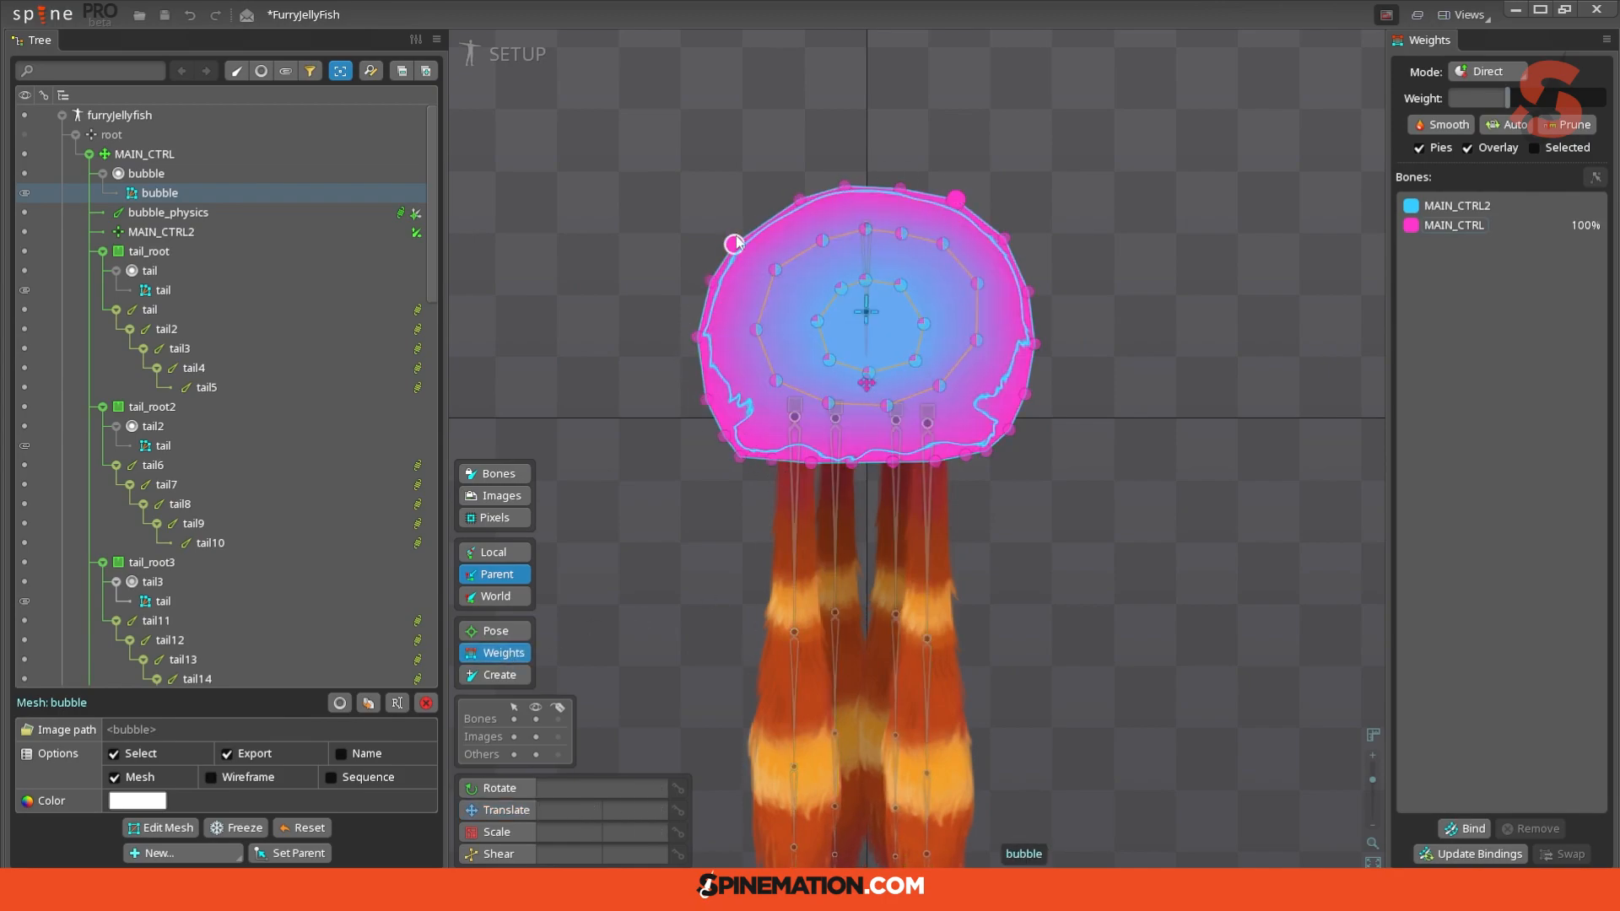
{"action": "left_click_drag", "start_coordinate": [690, 168], "coordinate": [987, 217]}
{"action": "left_click_drag", "start_coordinate": [1089, 188], "coordinate": [993, 392]}
{"action": "left_click_drag", "start_coordinate": [1083, 343], "coordinate": [1000, 443]}
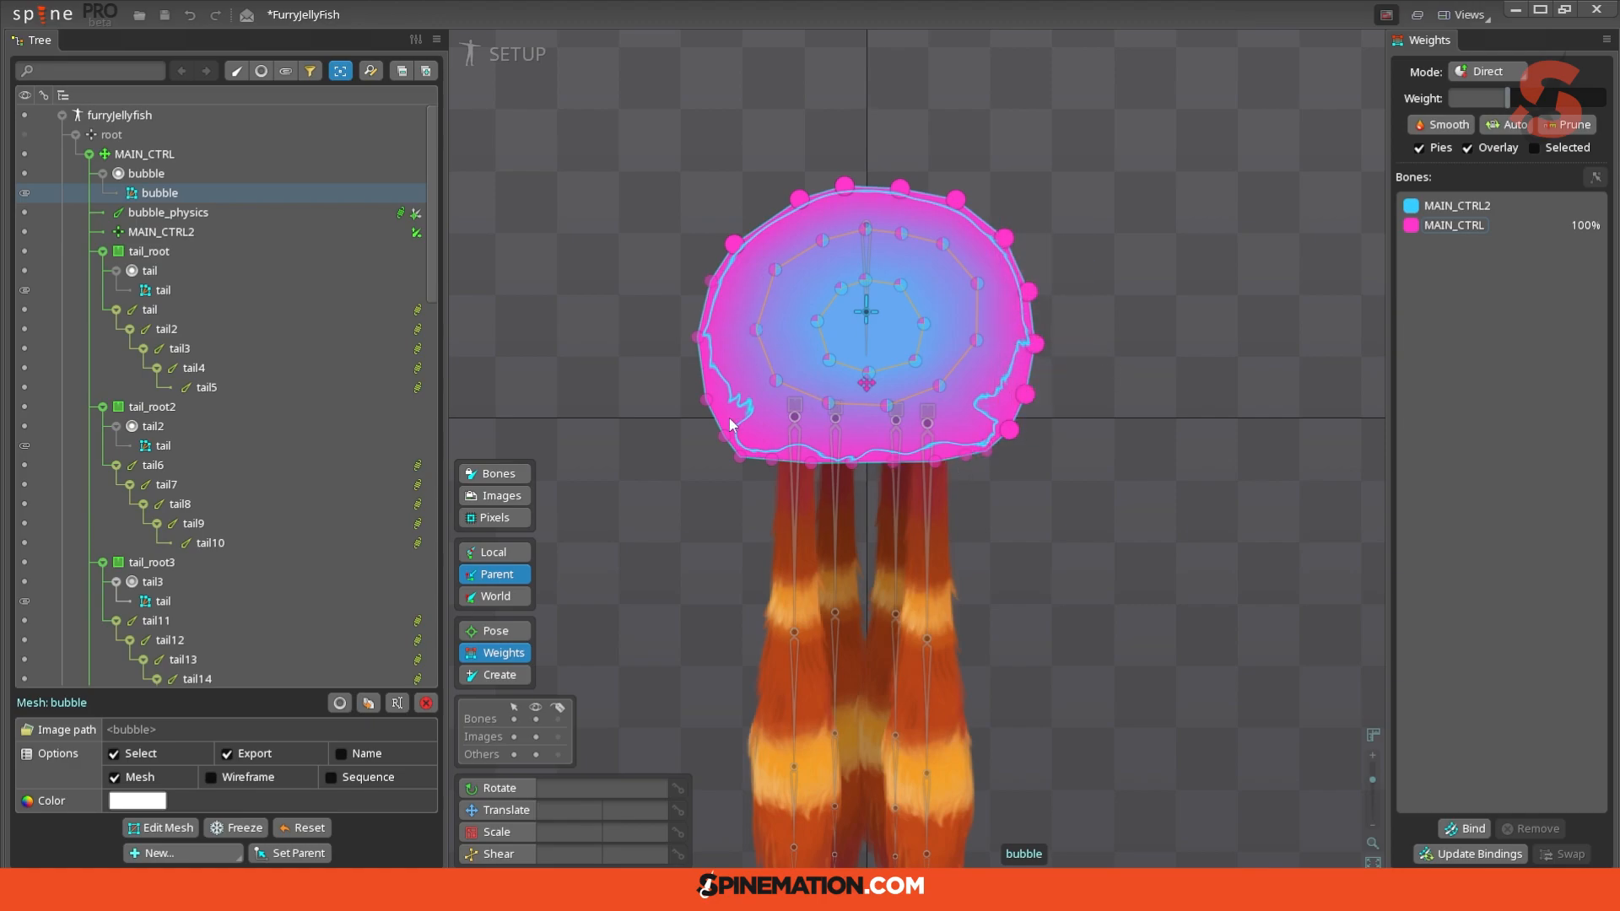
{"action": "left_click_drag", "start_coordinate": [643, 245], "coordinate": [743, 446]}
{"action": "left_click", "coordinate": [1465, 211]}
{"action": "left_click_drag", "start_coordinate": [960, 196], "coordinate": [979, 120]}
Step: Test the bubble's rim weights with a temporary move of MAIN_CTRL
{"action": "key", "text": "v"}
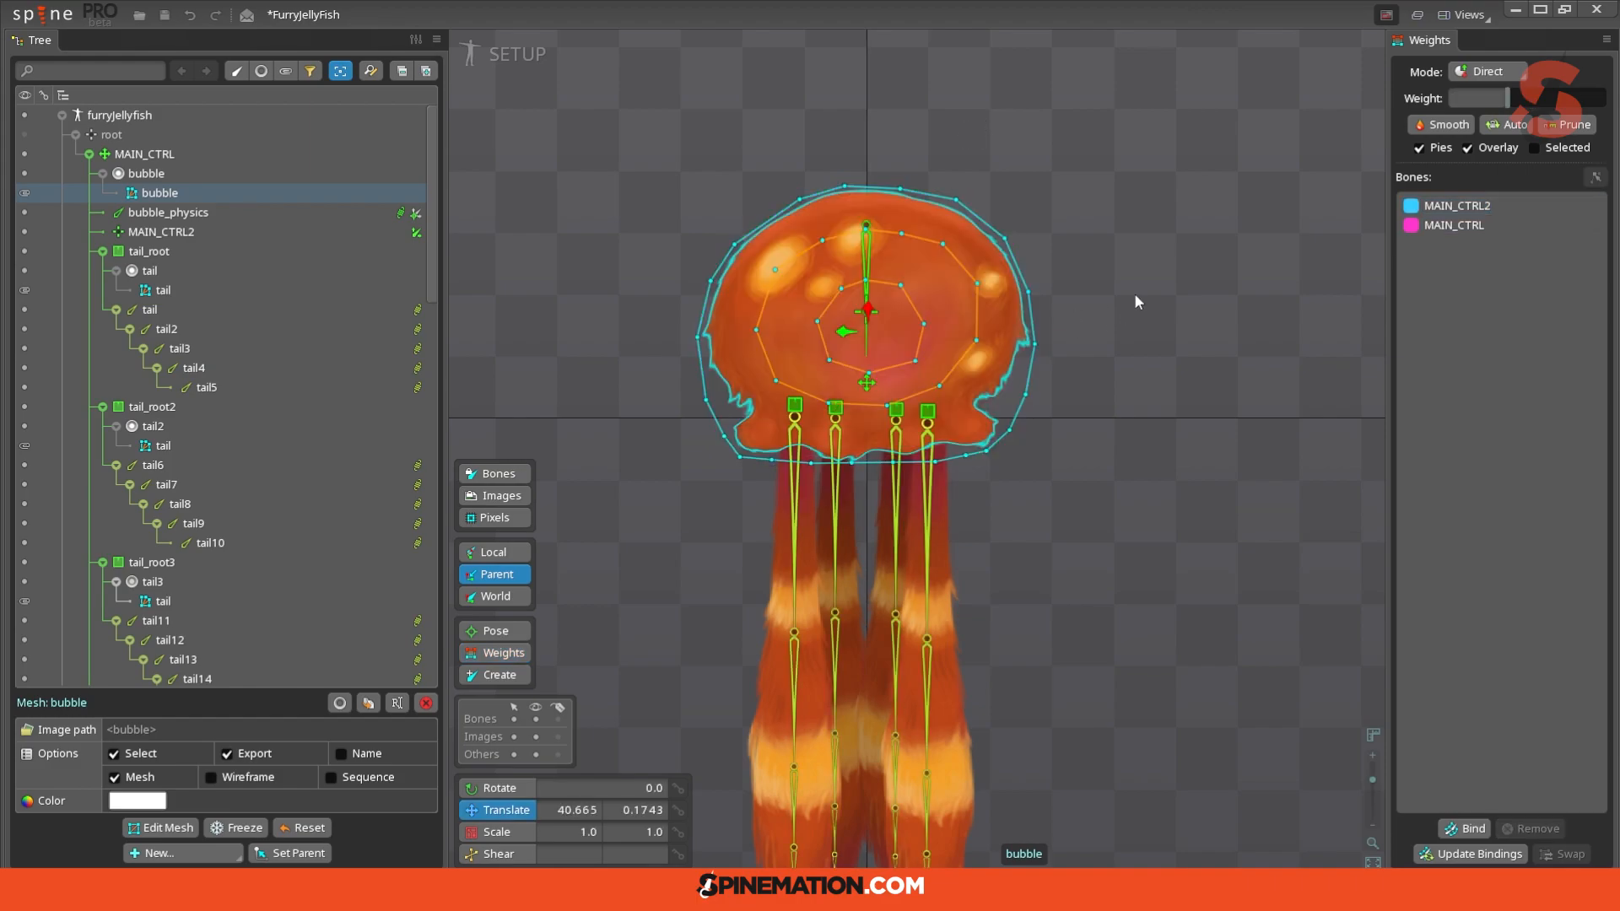
{"action": "left_click", "coordinate": [898, 495]}
{"action": "left_click", "coordinate": [863, 384]}
{"action": "mouse_move", "coordinate": [863, 384]}
{"action": "left_mouse_down"}
{"action": "mouse_move", "coordinate": [749, 379]}
{"action": "mouse_move", "coordinate": [701, 403]}
{"action": "mouse_move", "coordinate": [1040, 413]}
{"action": "mouse_move", "coordinate": [763, 354]}
{"action": "mouse_move", "coordinate": [798, 428]}
{"action": "mouse_move", "coordinate": [896, 458]}
{"action": "mouse_move", "coordinate": [781, 427]}
{"action": "mouse_move", "coordinate": [932, 401]}
{"action": "mouse_move", "coordinate": [867, 381]}
{"action": "left_mouse_up"}
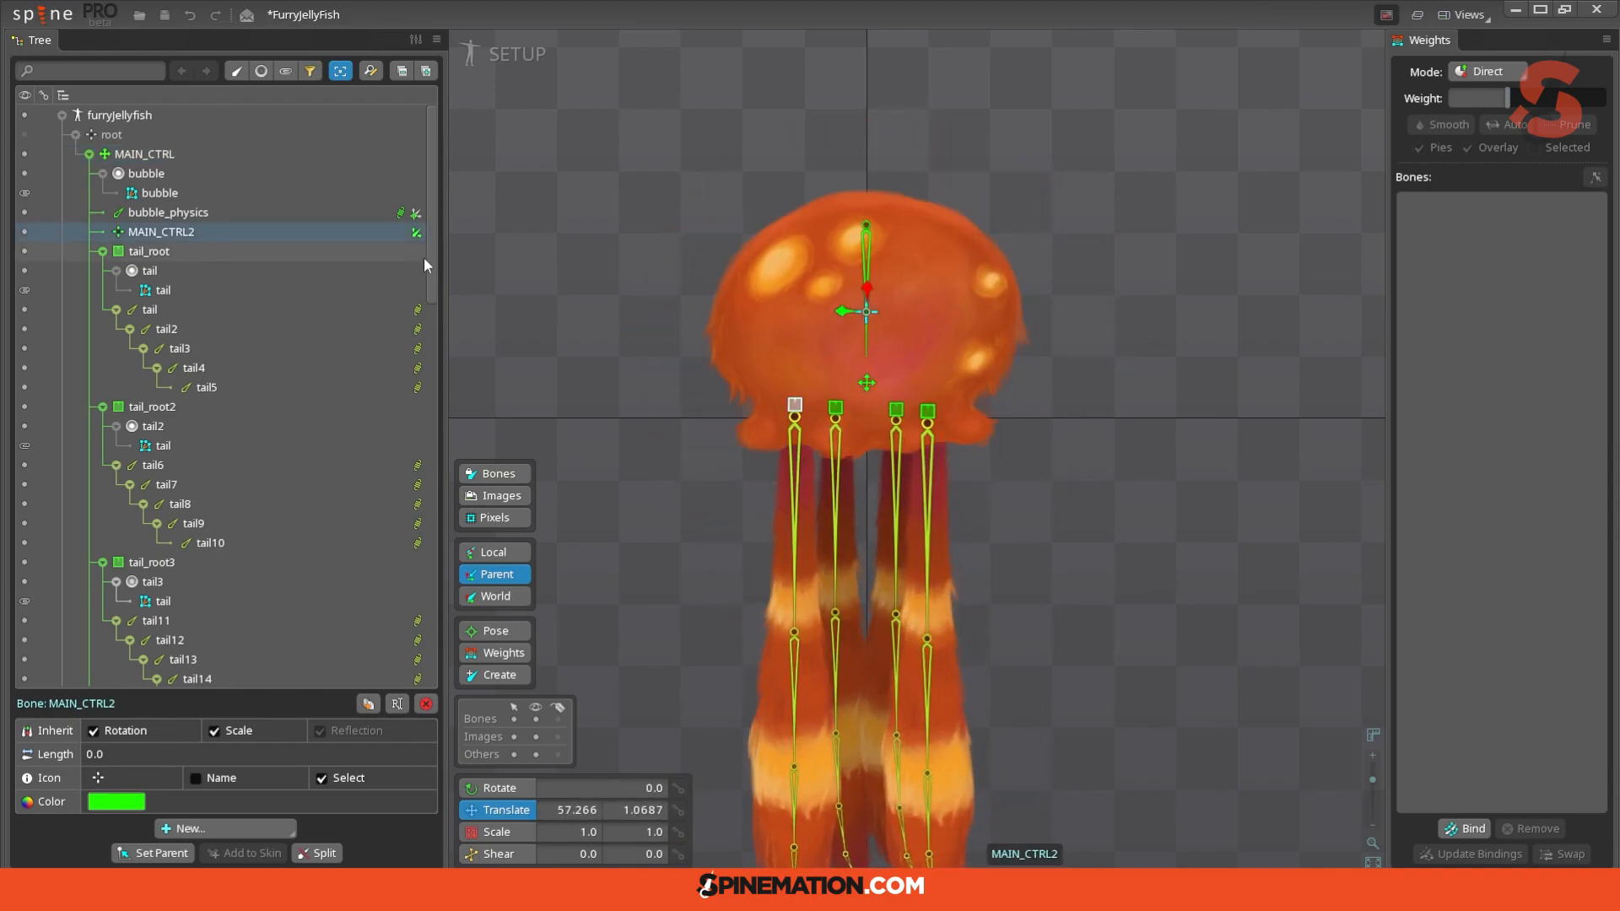
Step: Set the bubble_effect constraint's translate mix to 60 for X and 40 for Y
{"action": "left_click", "coordinate": [416, 213]}
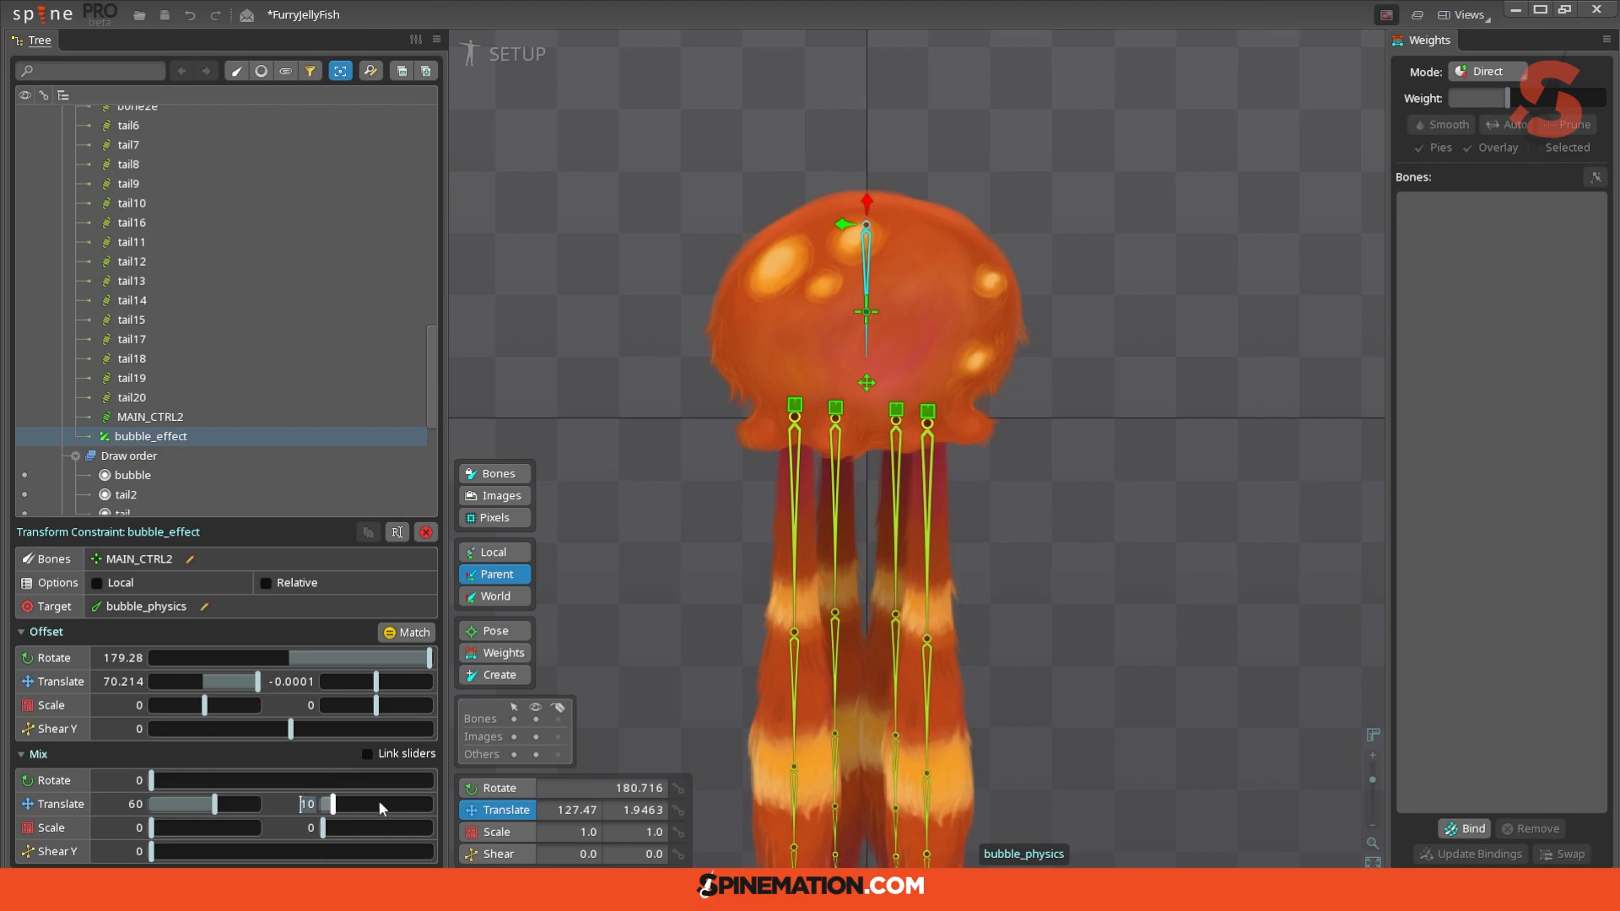
{"action": "left_click_drag", "start_coordinate": [333, 804], "coordinate": [316, 804]}
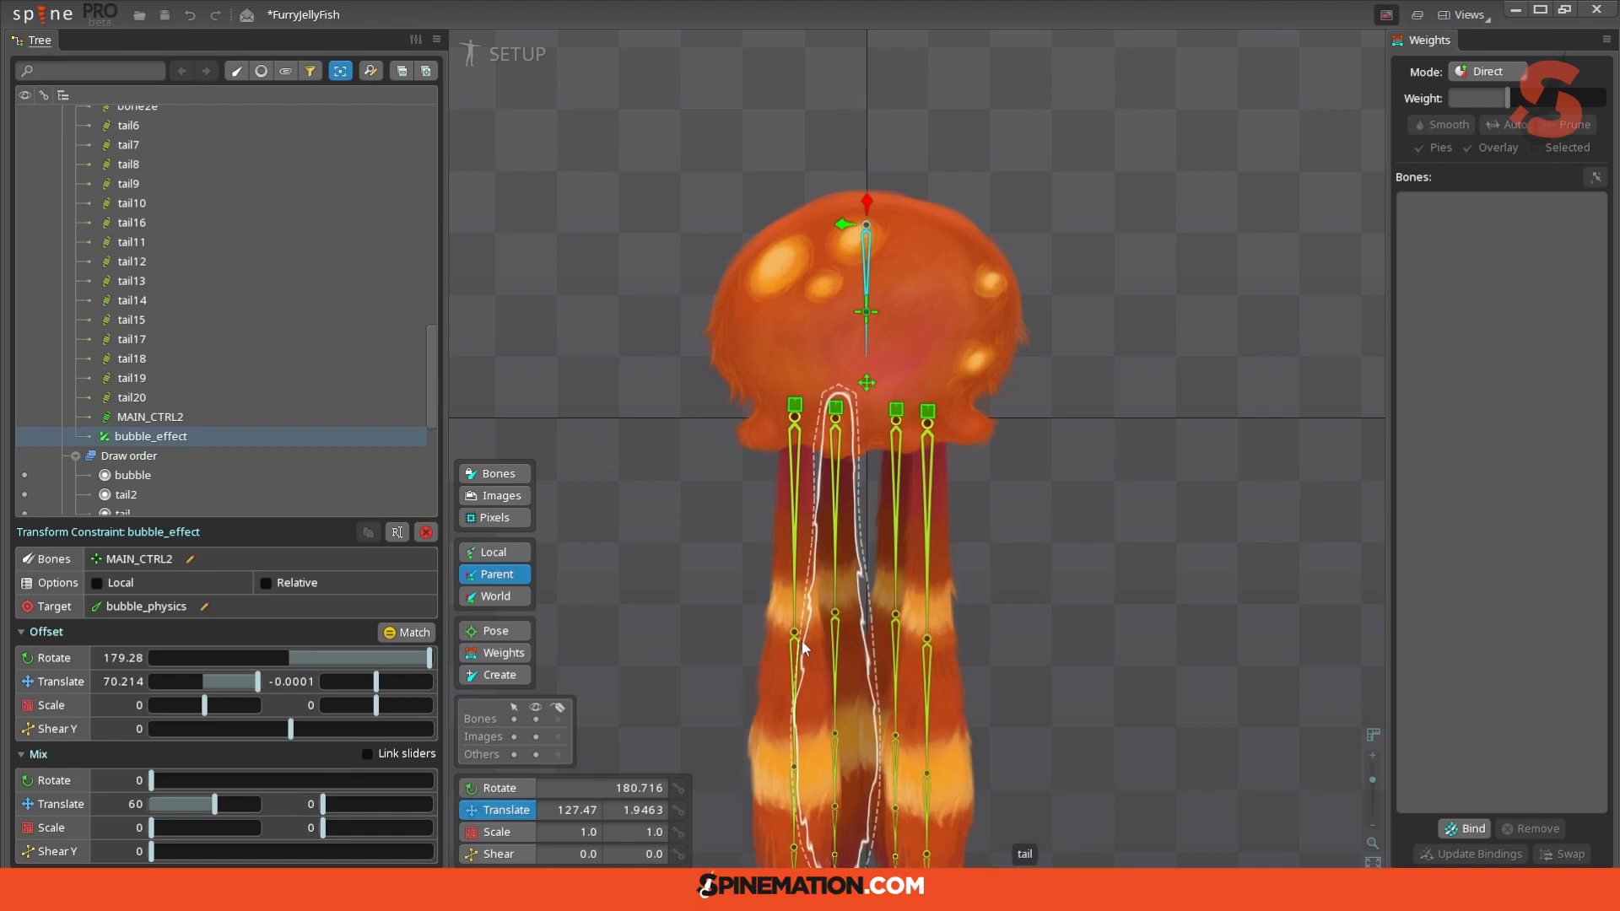
{"action": "left_click_drag", "start_coordinate": [215, 804], "coordinate": [190, 804]}
{"action": "left_click", "coordinate": [132, 804]}
{"action": "type", "text": "60"}
{"action": "left_click", "coordinate": [289, 804]}
{"action": "type", "text": "40"}
{"action": "key", "text": "Return"}
Step: Test the 60/40 translate mix by moving MAIN_CTRL, and undo the move
{"action": "left_click", "coordinate": [865, 383]}
{"action": "left_click_drag", "start_coordinate": [865, 383], "coordinate": [904, 418]}
{"action": "key", "text": "ctrl+z"}
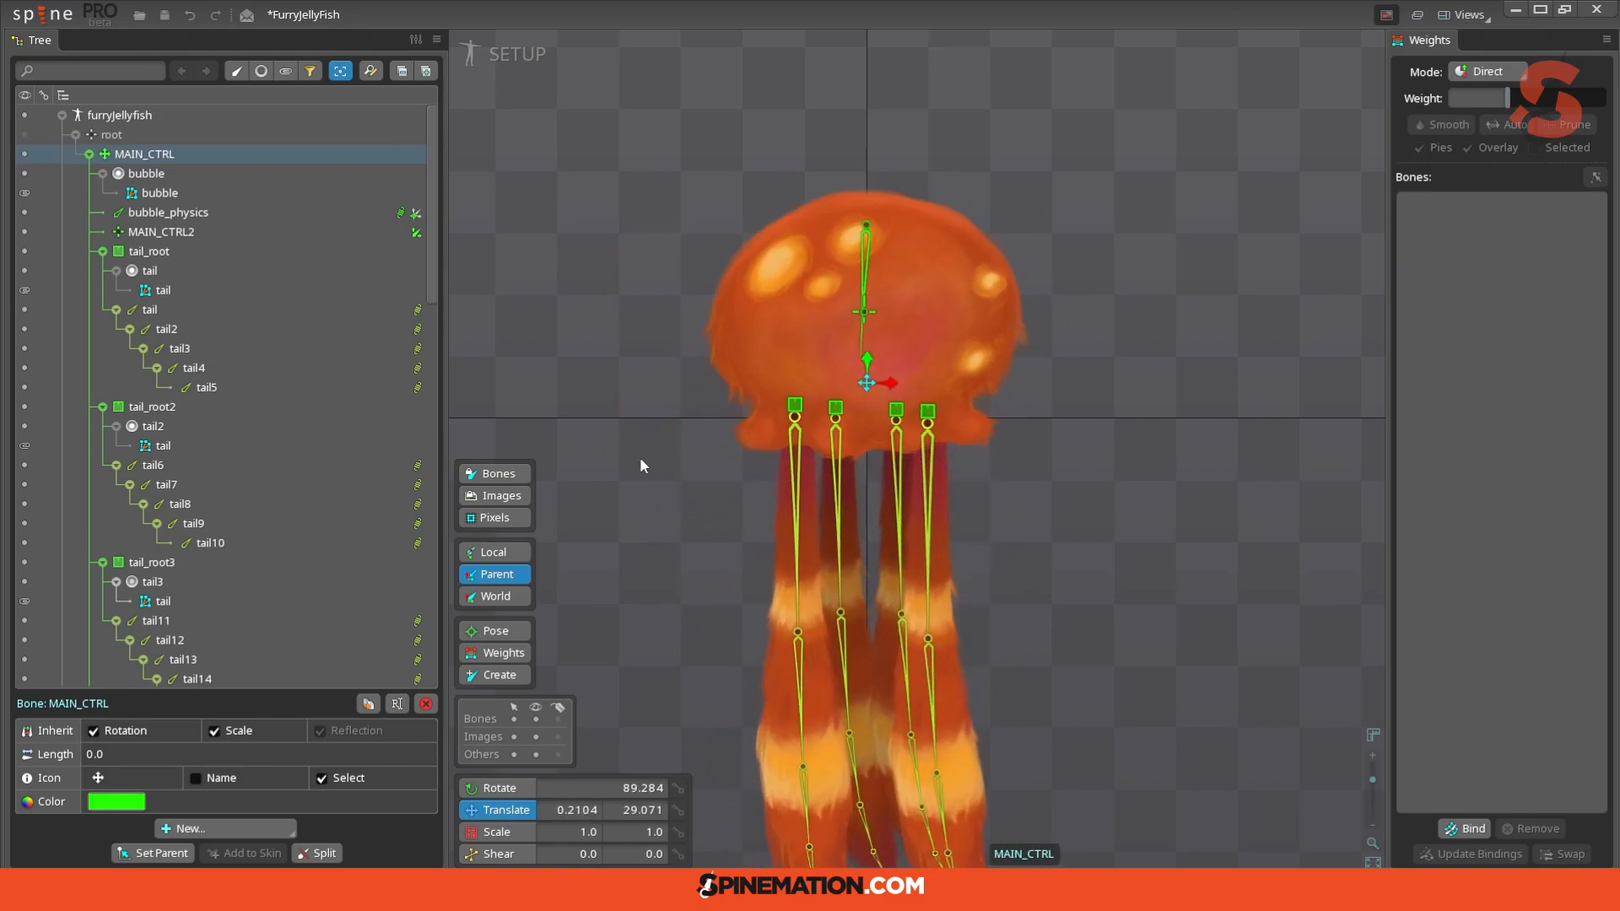
Step: Set the Y translate mix of MAIN_CTRL2's bubble_effect constraint to 100
{"action": "left_click", "coordinate": [864, 312]}
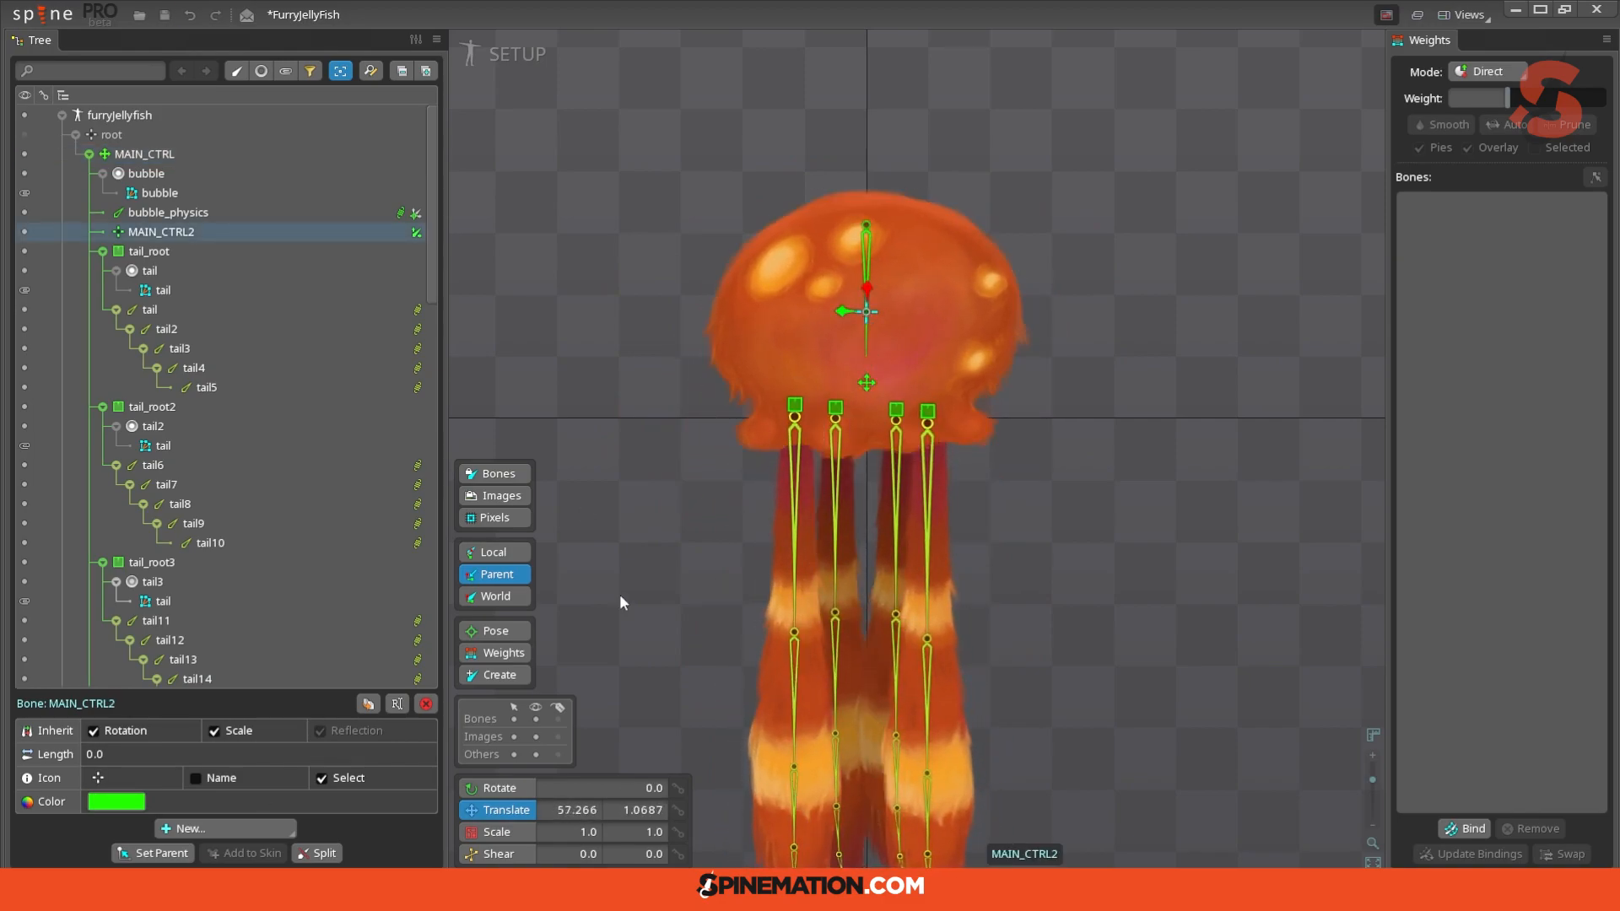
{"action": "left_click", "coordinate": [417, 233]}
{"action": "left_click", "coordinate": [306, 808]}
{"action": "left_click_drag", "start_coordinate": [426, 817], "coordinate": [435, 816]}
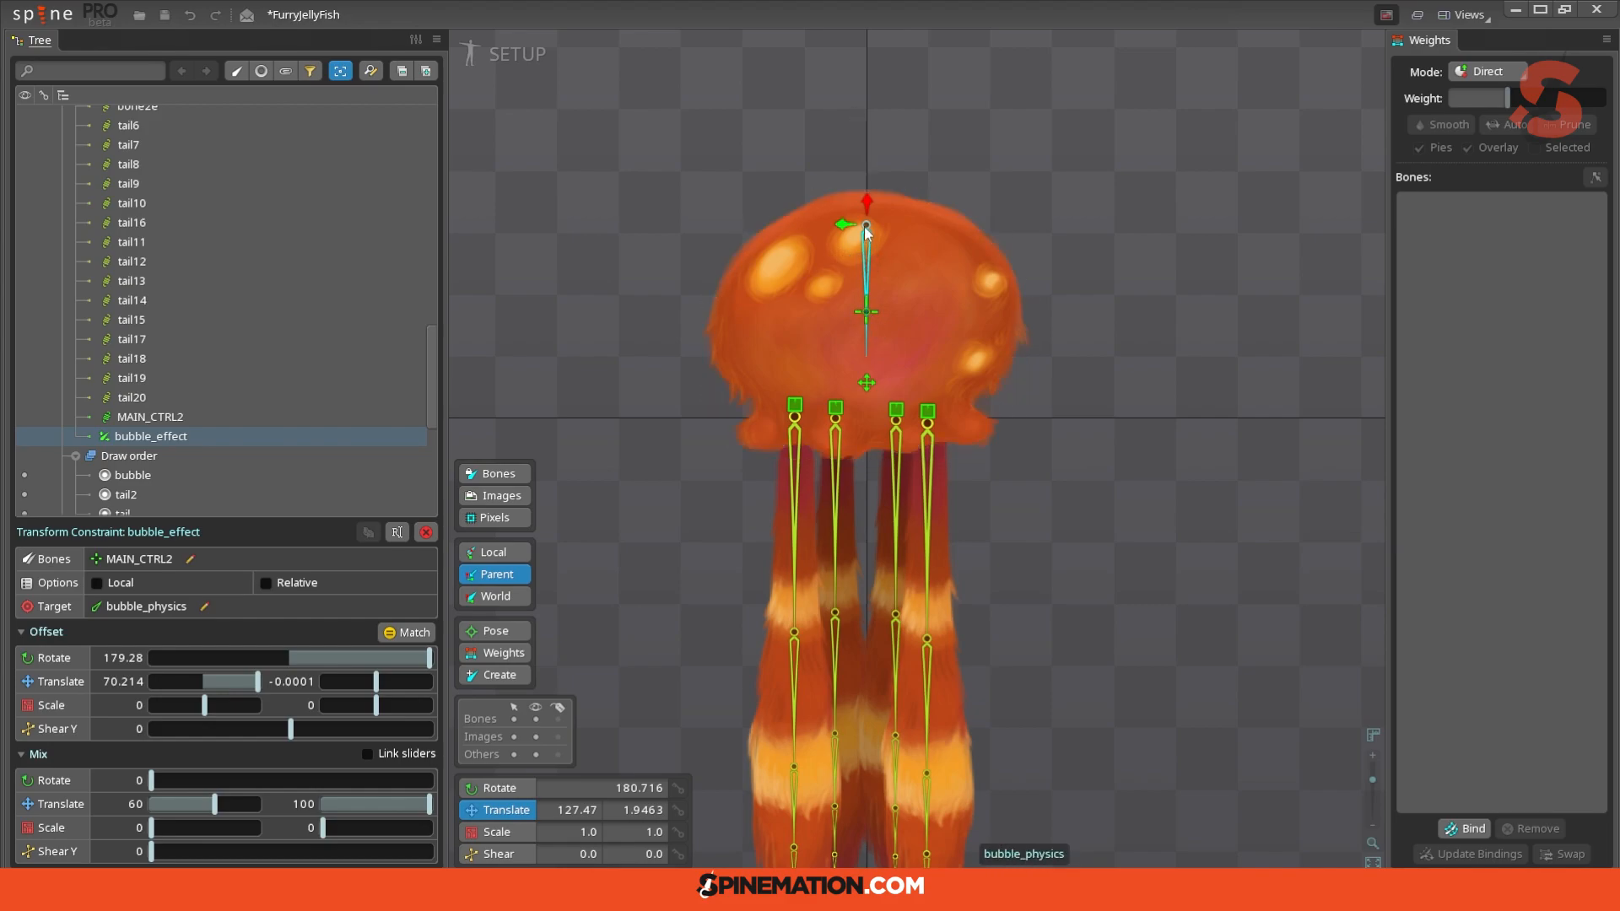
Step: Review the MAIN_CTRL2 and bubble_physics bones with the bubble_effect settings, and test the 60/100 mix with temporary moves of MAIN_CTRL
{"action": "left_click", "coordinate": [848, 312]}
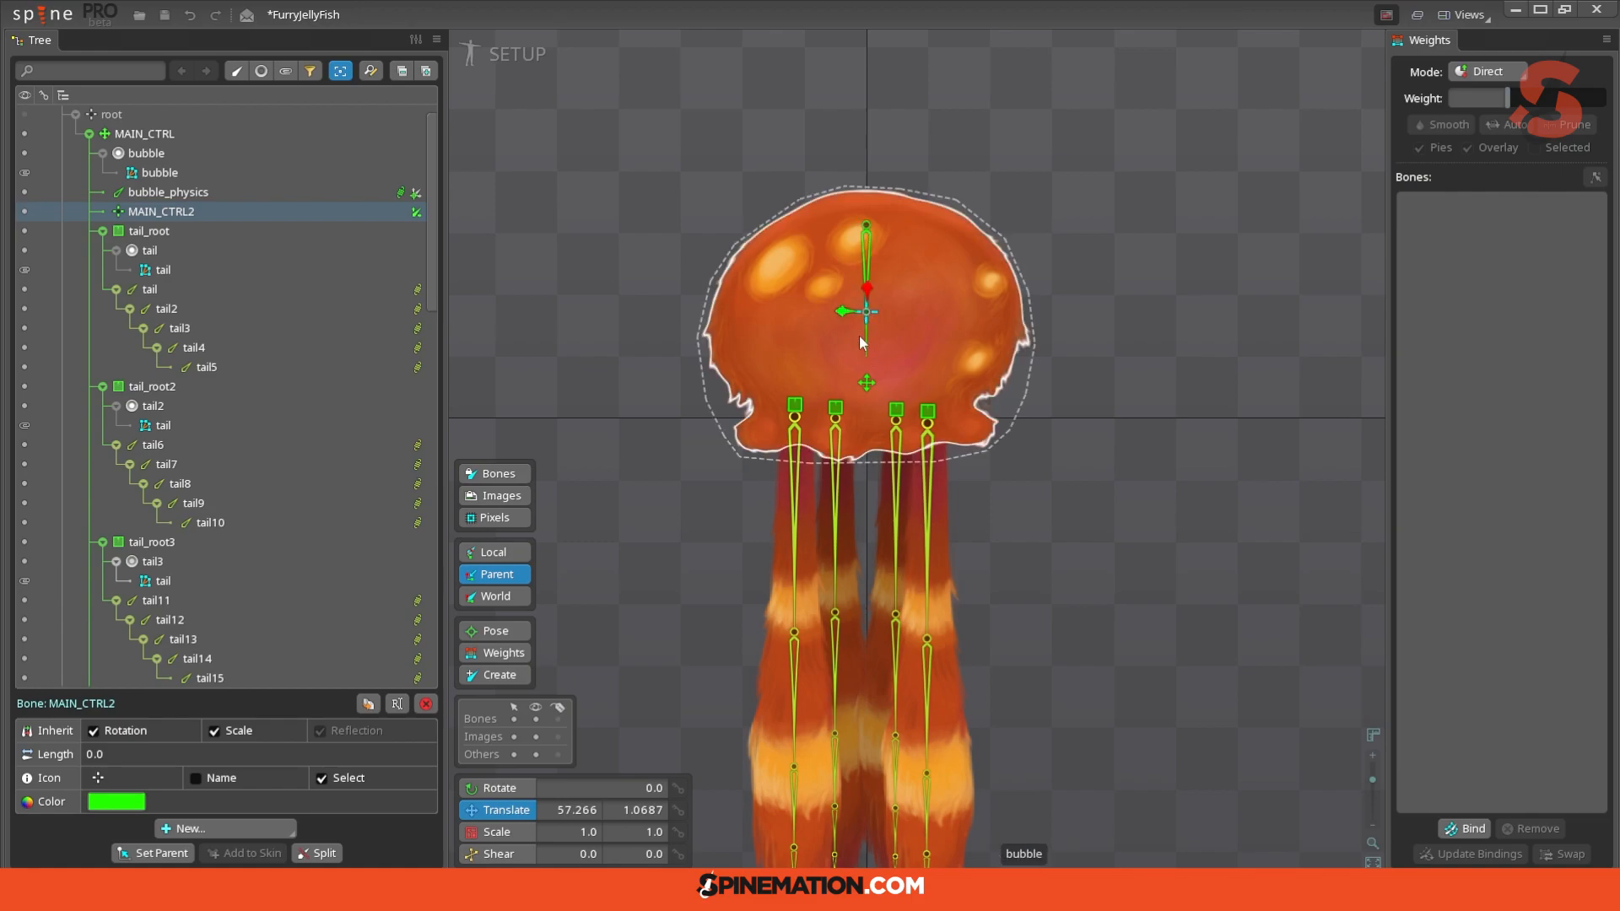
{"action": "left_click", "coordinate": [869, 259]}
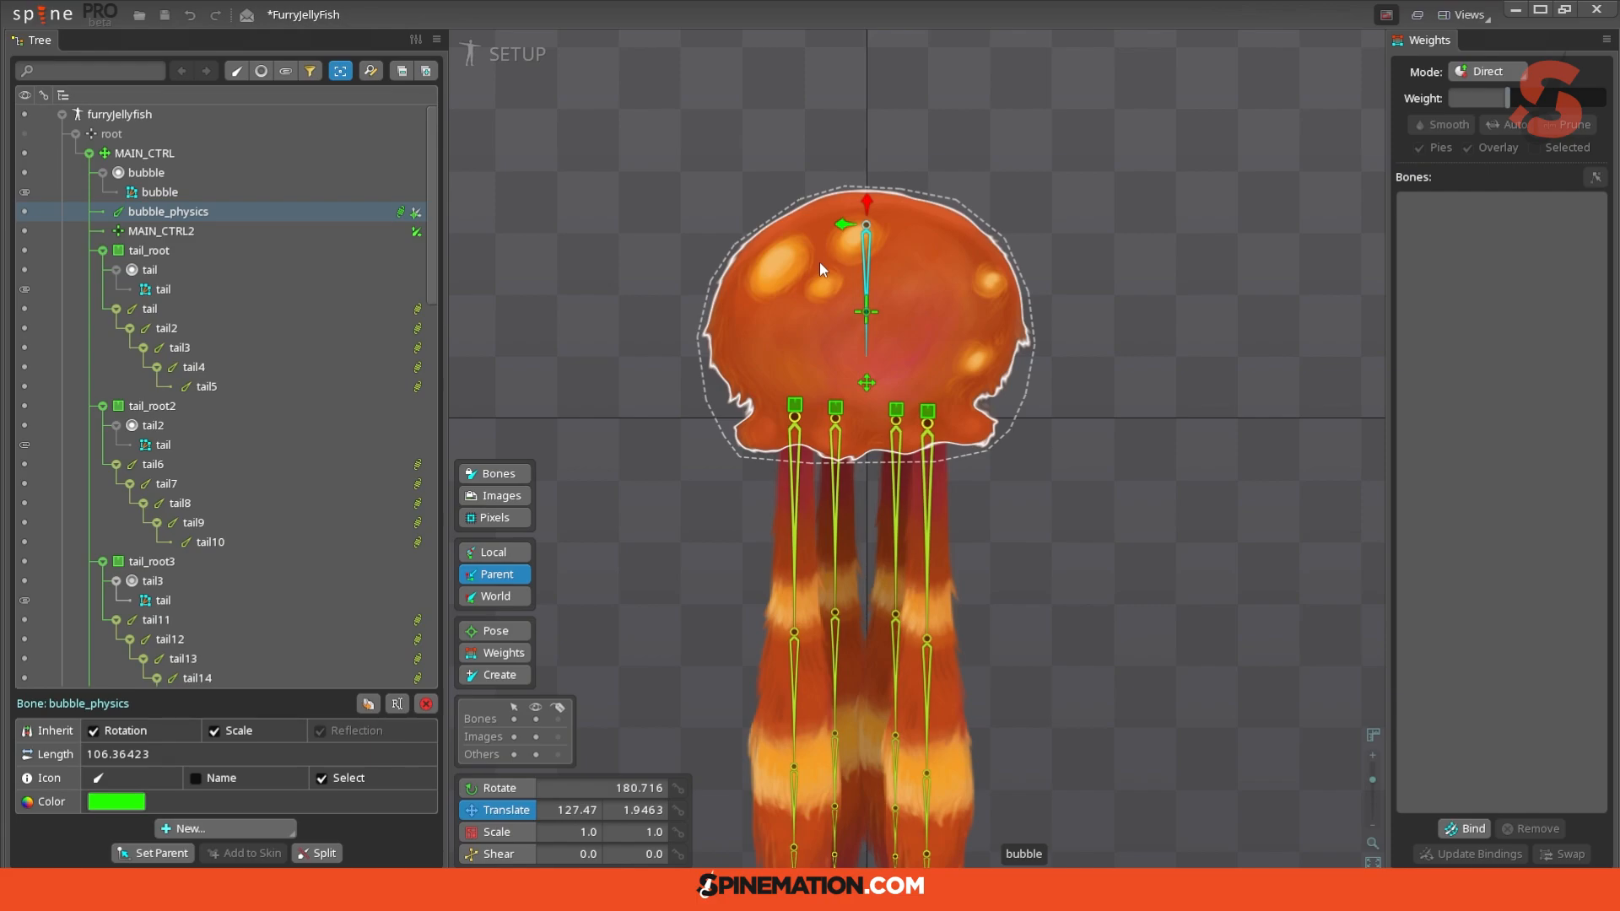
{"action": "left_click", "coordinate": [864, 309]}
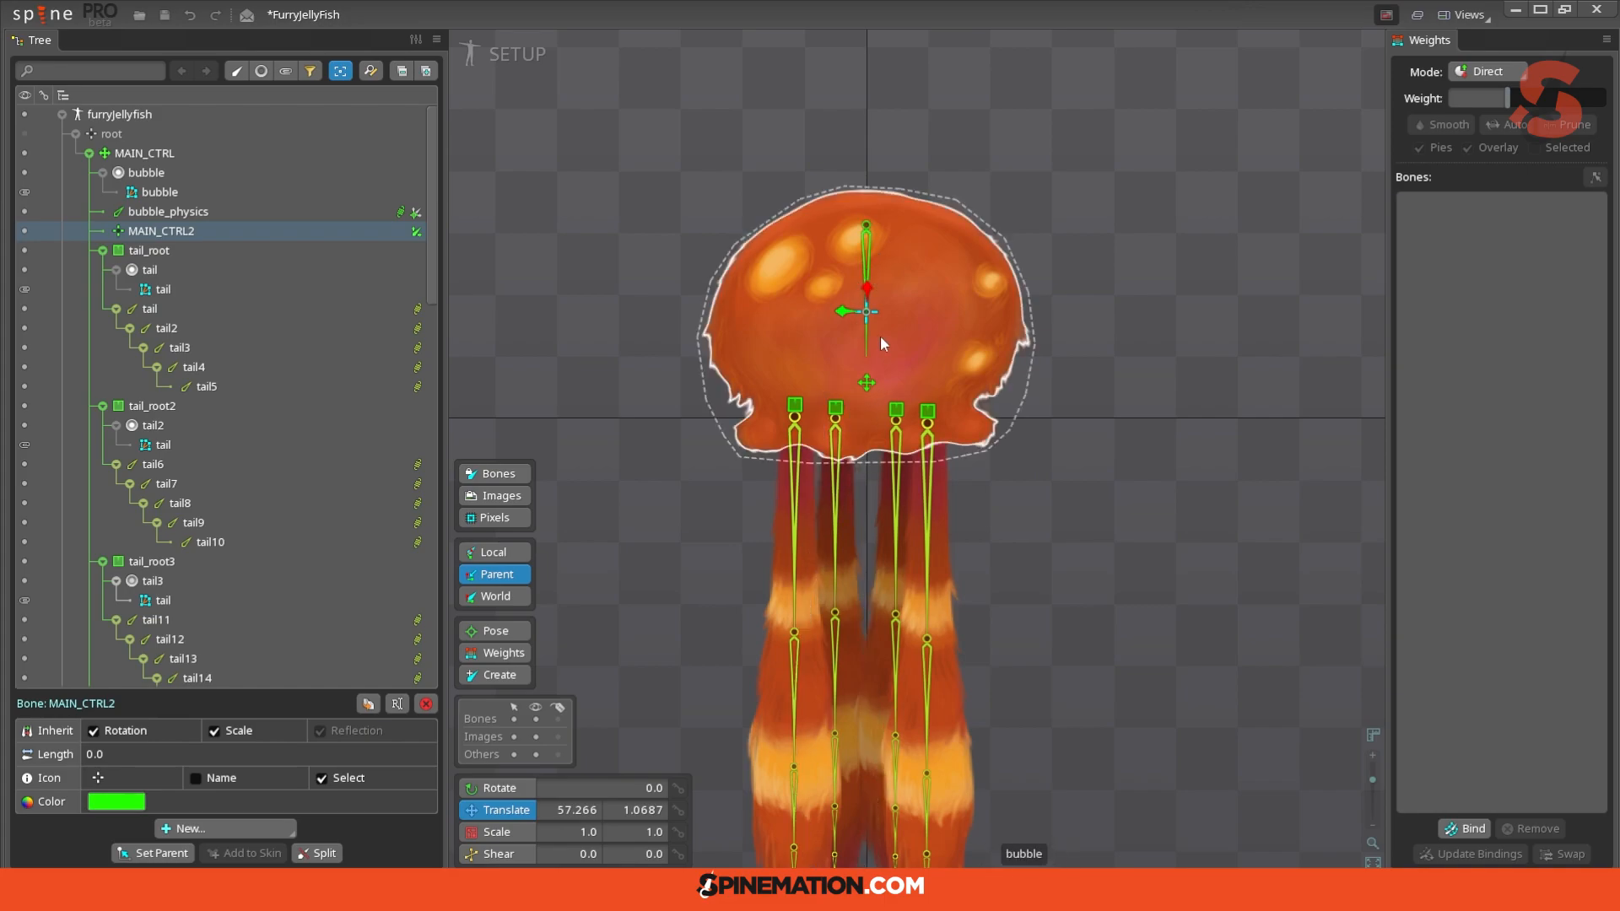
{"action": "left_click", "coordinate": [418, 231]}
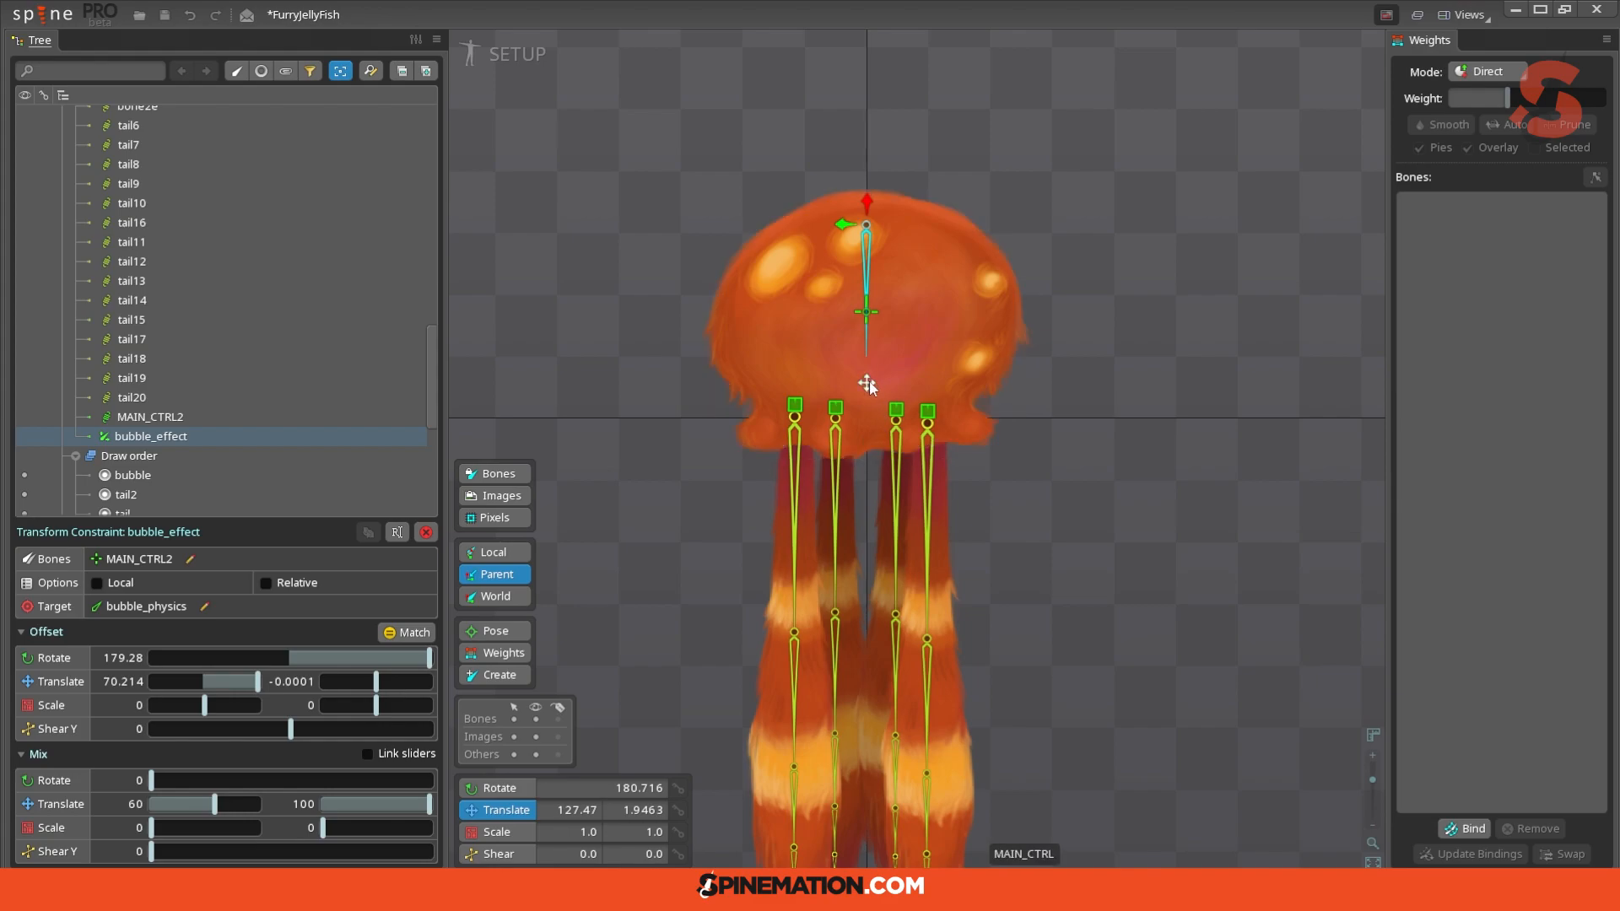
{"action": "mouse_move", "coordinate": [874, 382]}
{"action": "left_mouse_down"}
{"action": "mouse_move", "coordinate": [897, 377]}
{"action": "mouse_move", "coordinate": [949, 292]}
{"action": "mouse_move", "coordinate": [904, 464]}
{"action": "mouse_move", "coordinate": [853, 396]}
{"action": "mouse_move", "coordinate": [877, 404]}
{"action": "mouse_move", "coordinate": [843, 440]}
{"action": "mouse_move", "coordinate": [622, 380]}
{"action": "mouse_move", "coordinate": [770, 318]}
{"action": "mouse_move", "coordinate": [803, 270]}
{"action": "mouse_move", "coordinate": [1033, 447]}
{"action": "mouse_move", "coordinate": [774, 405]}
{"action": "mouse_move", "coordinate": [858, 506]}
{"action": "mouse_move", "coordinate": [773, 469]}
{"action": "mouse_move", "coordinate": [708, 413]}
{"action": "mouse_move", "coordinate": [714, 455]}
{"action": "mouse_move", "coordinate": [828, 338]}
{"action": "mouse_move", "coordinate": [868, 383]}
{"action": "left_mouse_up"}
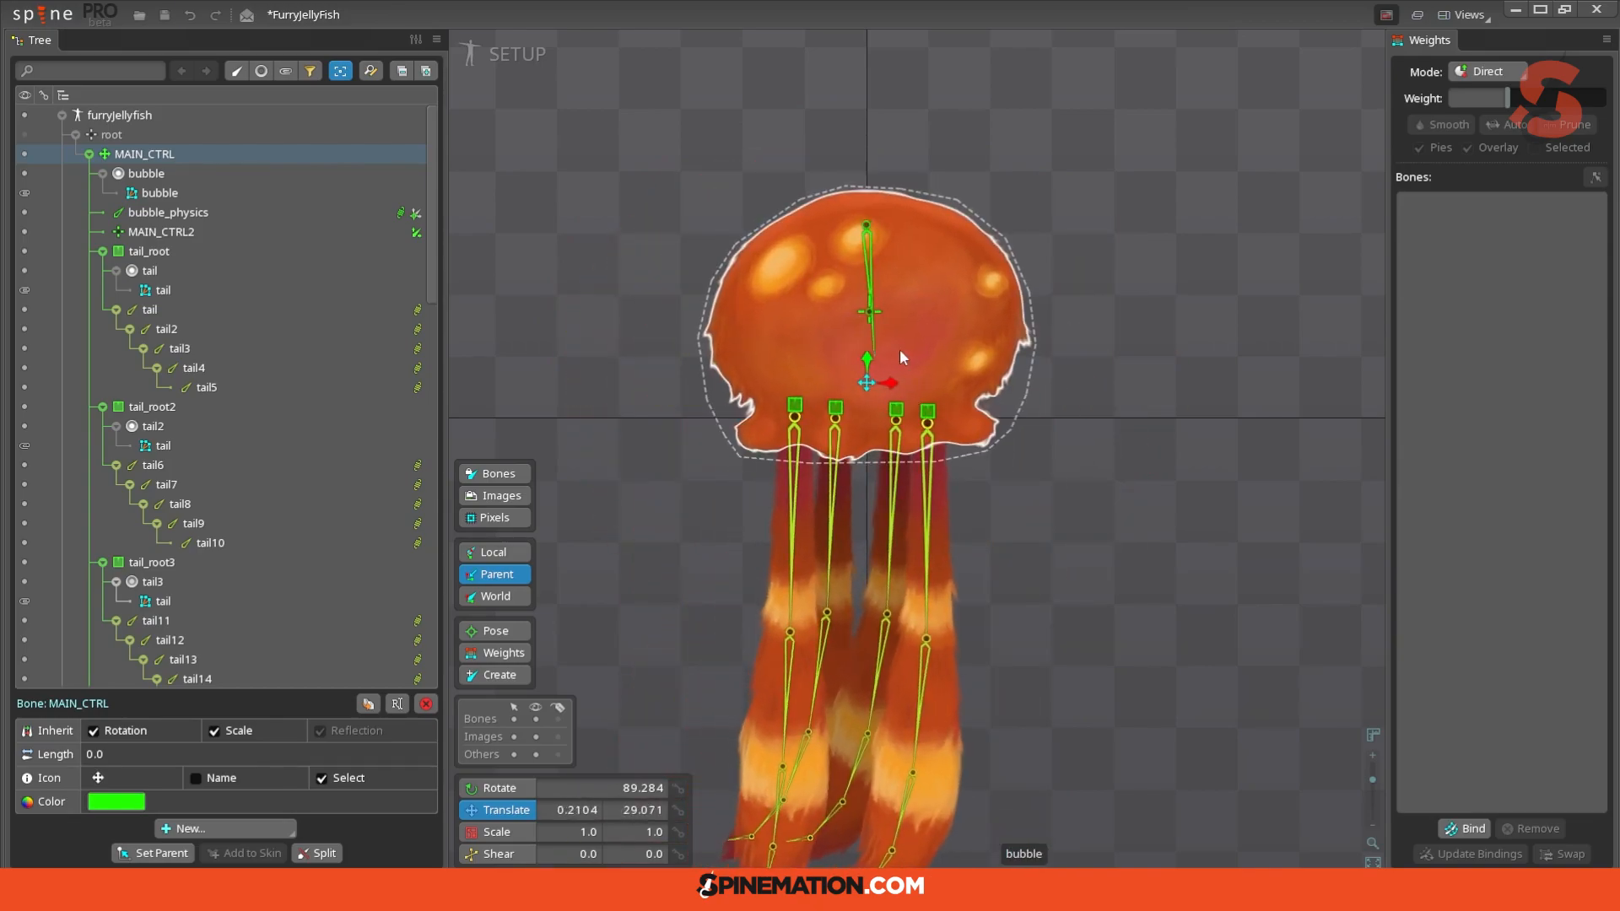
{"action": "left_click", "coordinate": [866, 311]}
{"action": "mouse_move", "coordinate": [867, 383]}
{"action": "left_mouse_down"}
{"action": "mouse_move", "coordinate": [1179, 354]}
{"action": "mouse_move", "coordinate": [679, 331]}
{"action": "mouse_move", "coordinate": [1112, 366]}
{"action": "mouse_move", "coordinate": [867, 383]}
{"action": "left_mouse_up"}
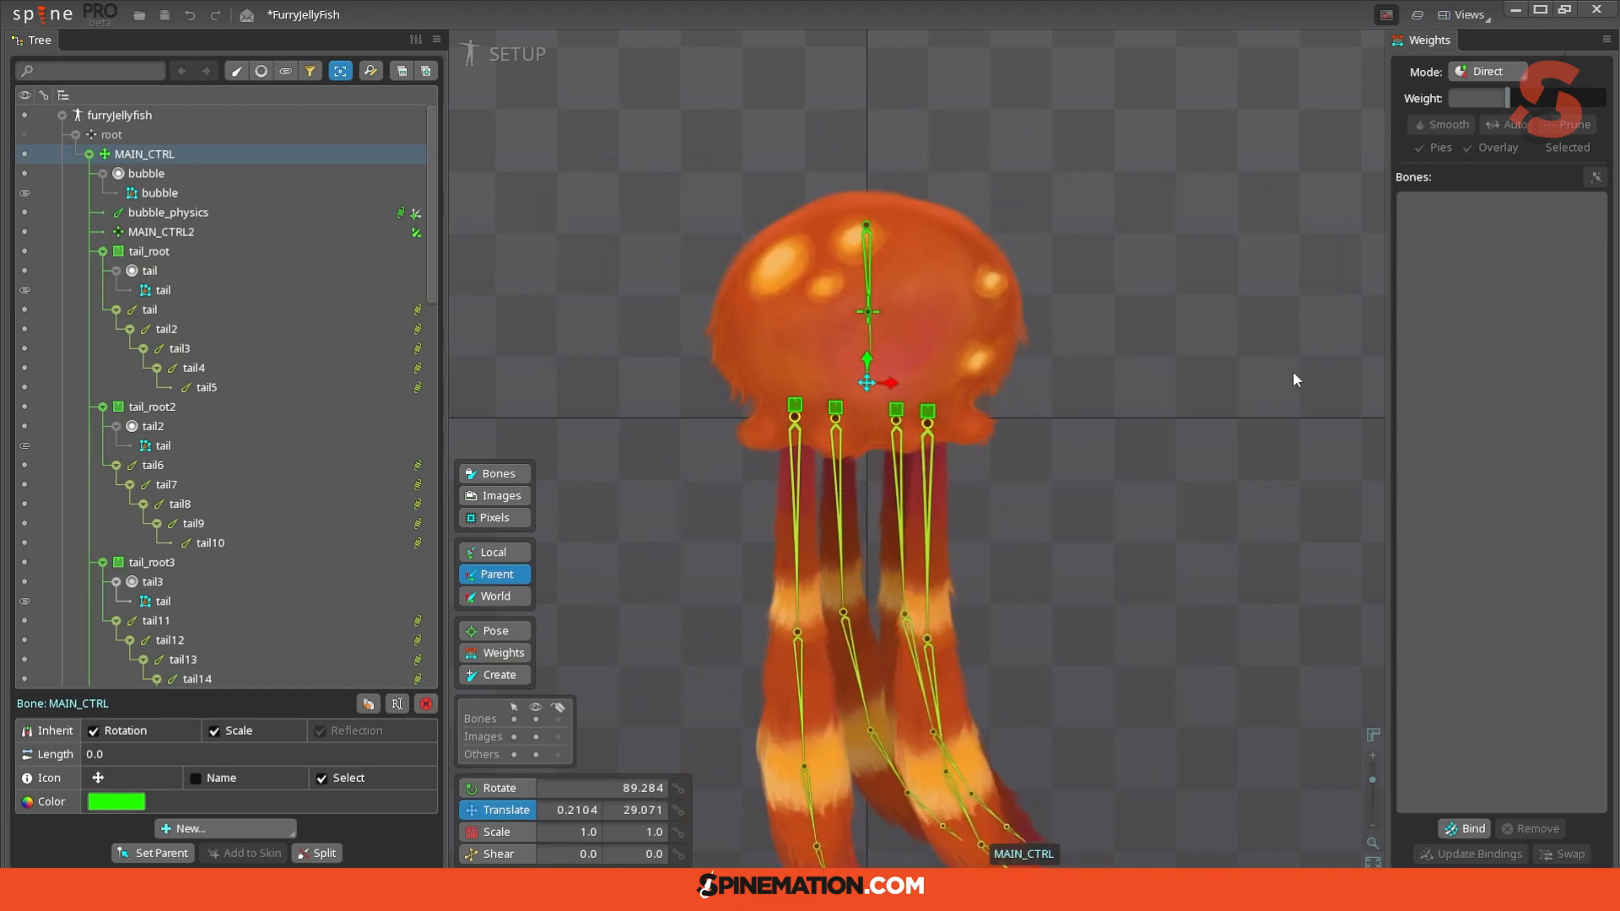
Step: Open the bubble_physics bone's physics constraint and check the bubble's motion with a sideways move of MAIN_CTRL, undoing the move
{"action": "left_click", "coordinate": [869, 254]}
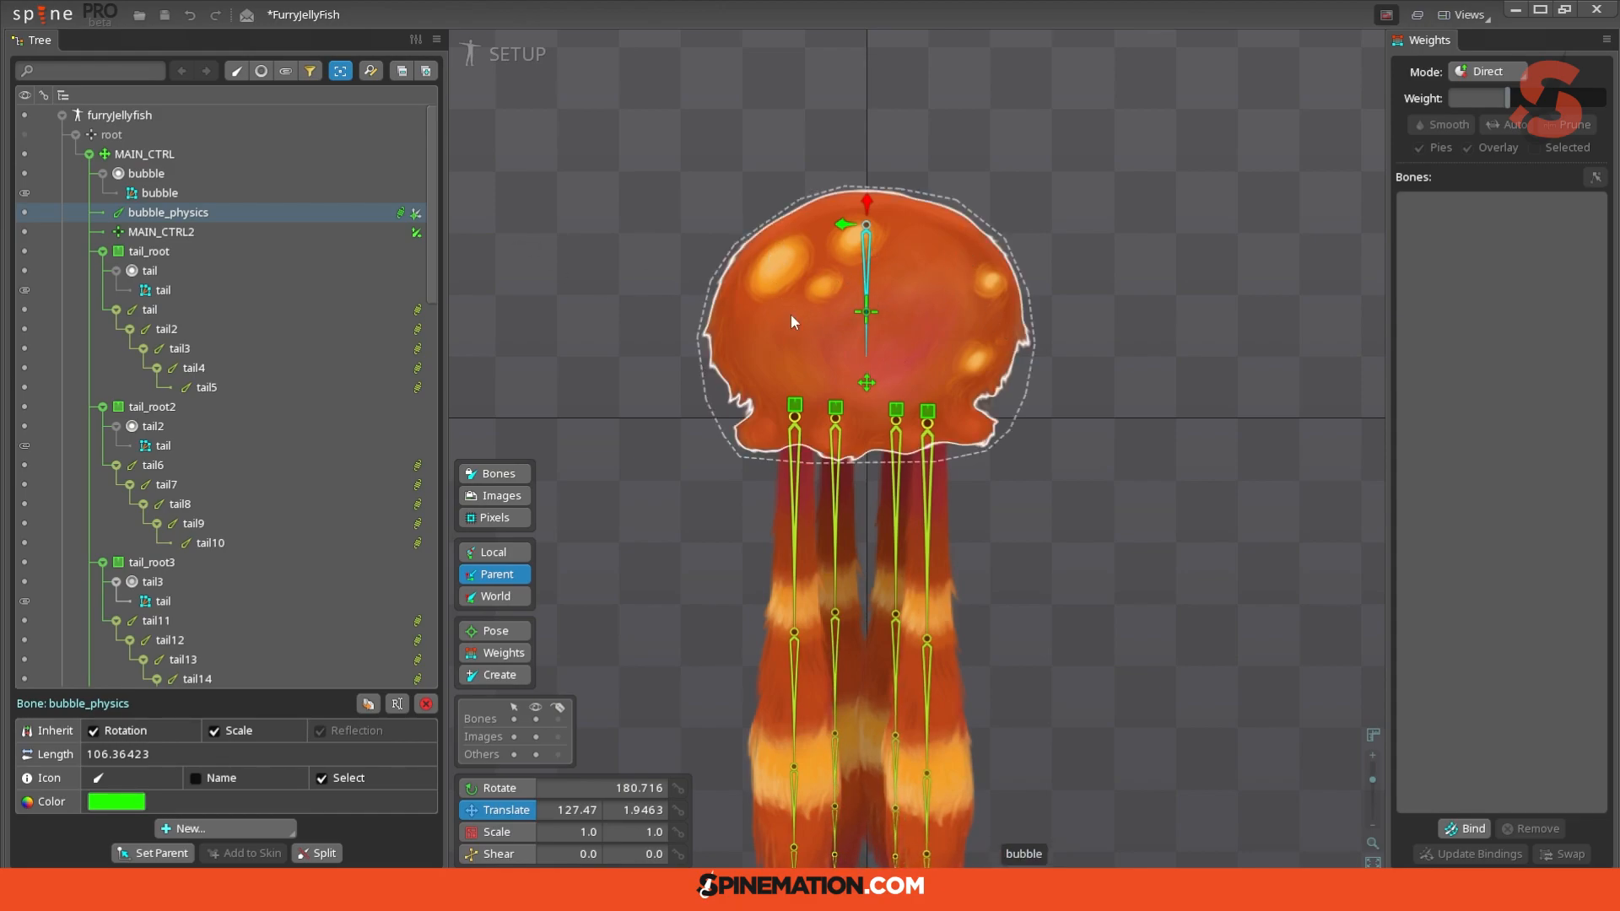
{"action": "left_click", "coordinate": [411, 217]}
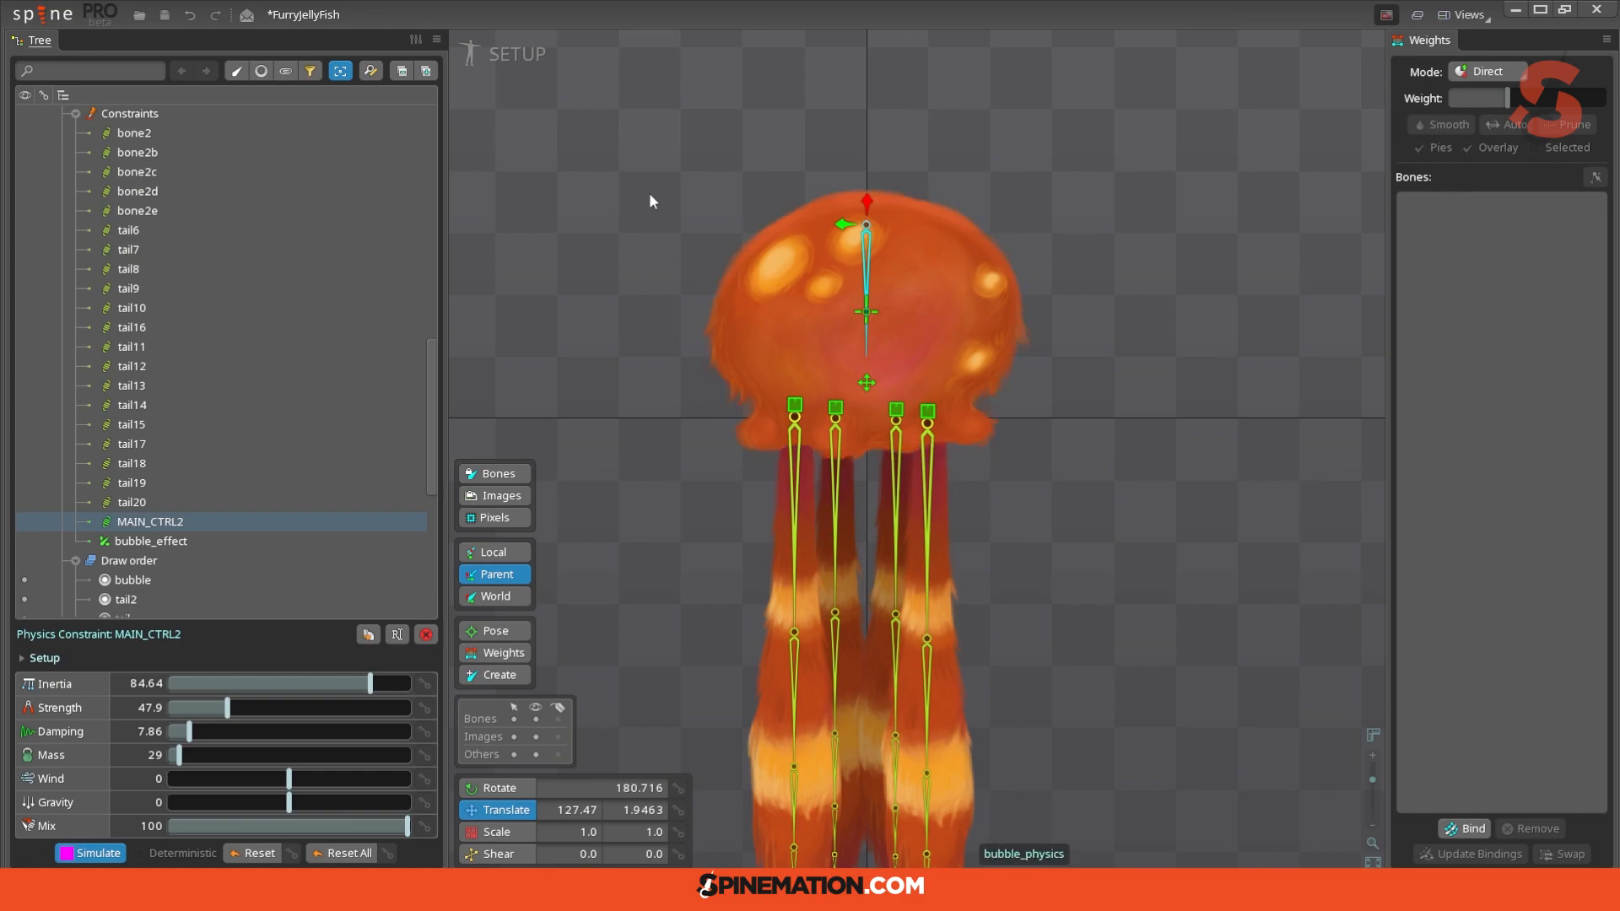
{"action": "left_click", "coordinate": [864, 383]}
{"action": "left_click_drag", "start_coordinate": [865, 383], "coordinate": [1003, 373]}
{"action": "key", "text": "ctrl+z"}
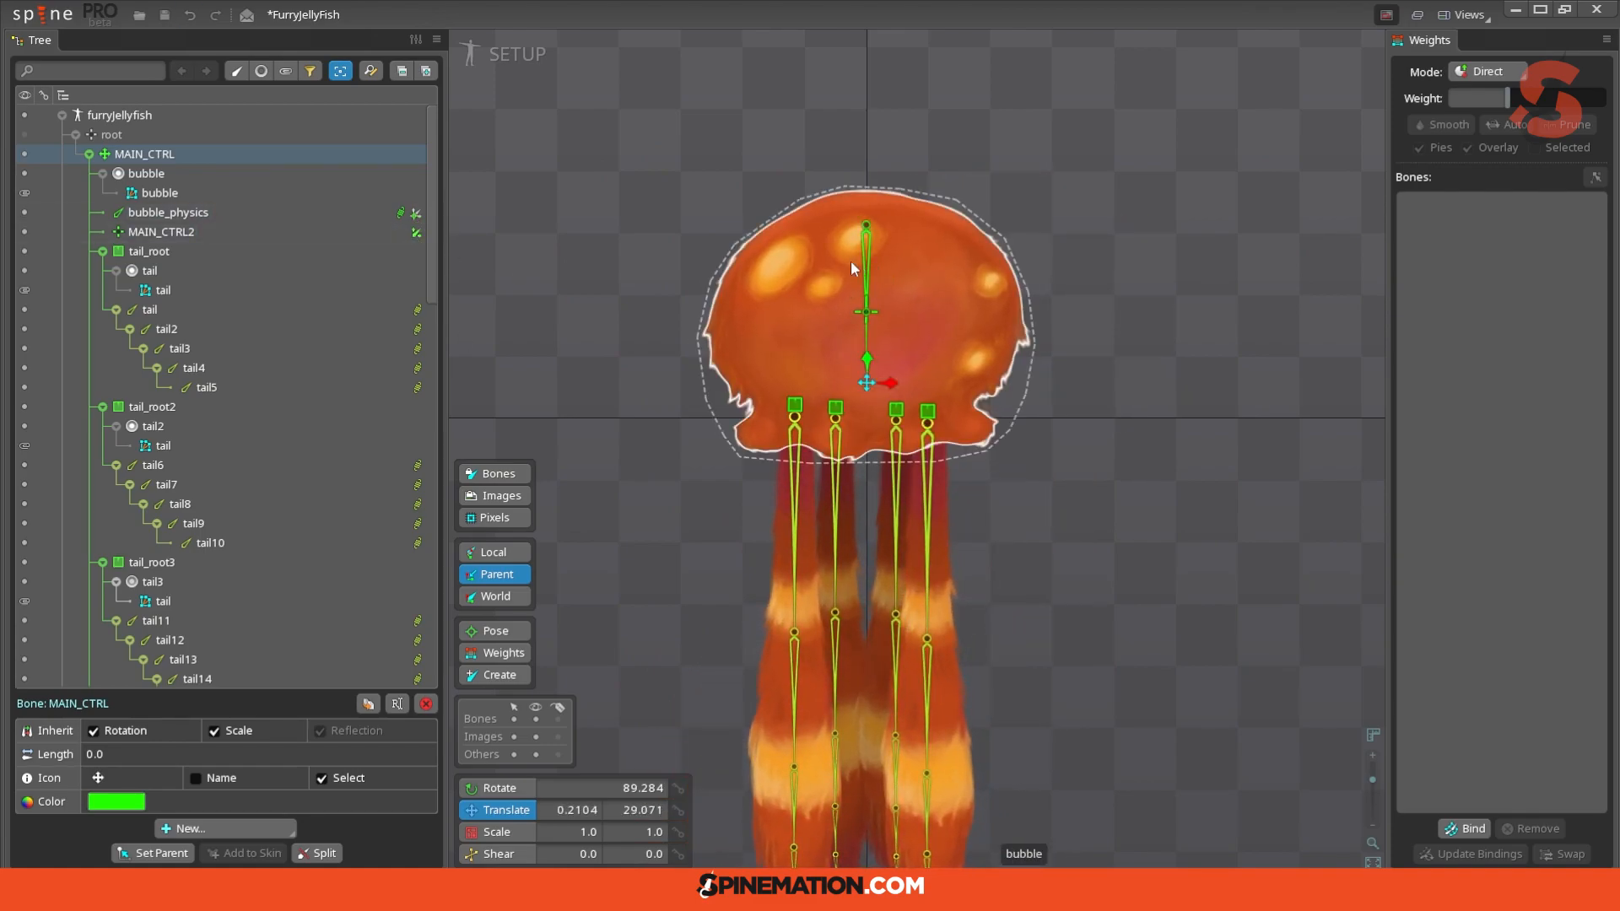
Step: Set the bubble_physics bone's physics to inertia 90, strength 30, damping 23.57 and mass 24, and test it with a temporary MAIN_CTRL move
{"action": "left_click", "coordinate": [416, 232]}
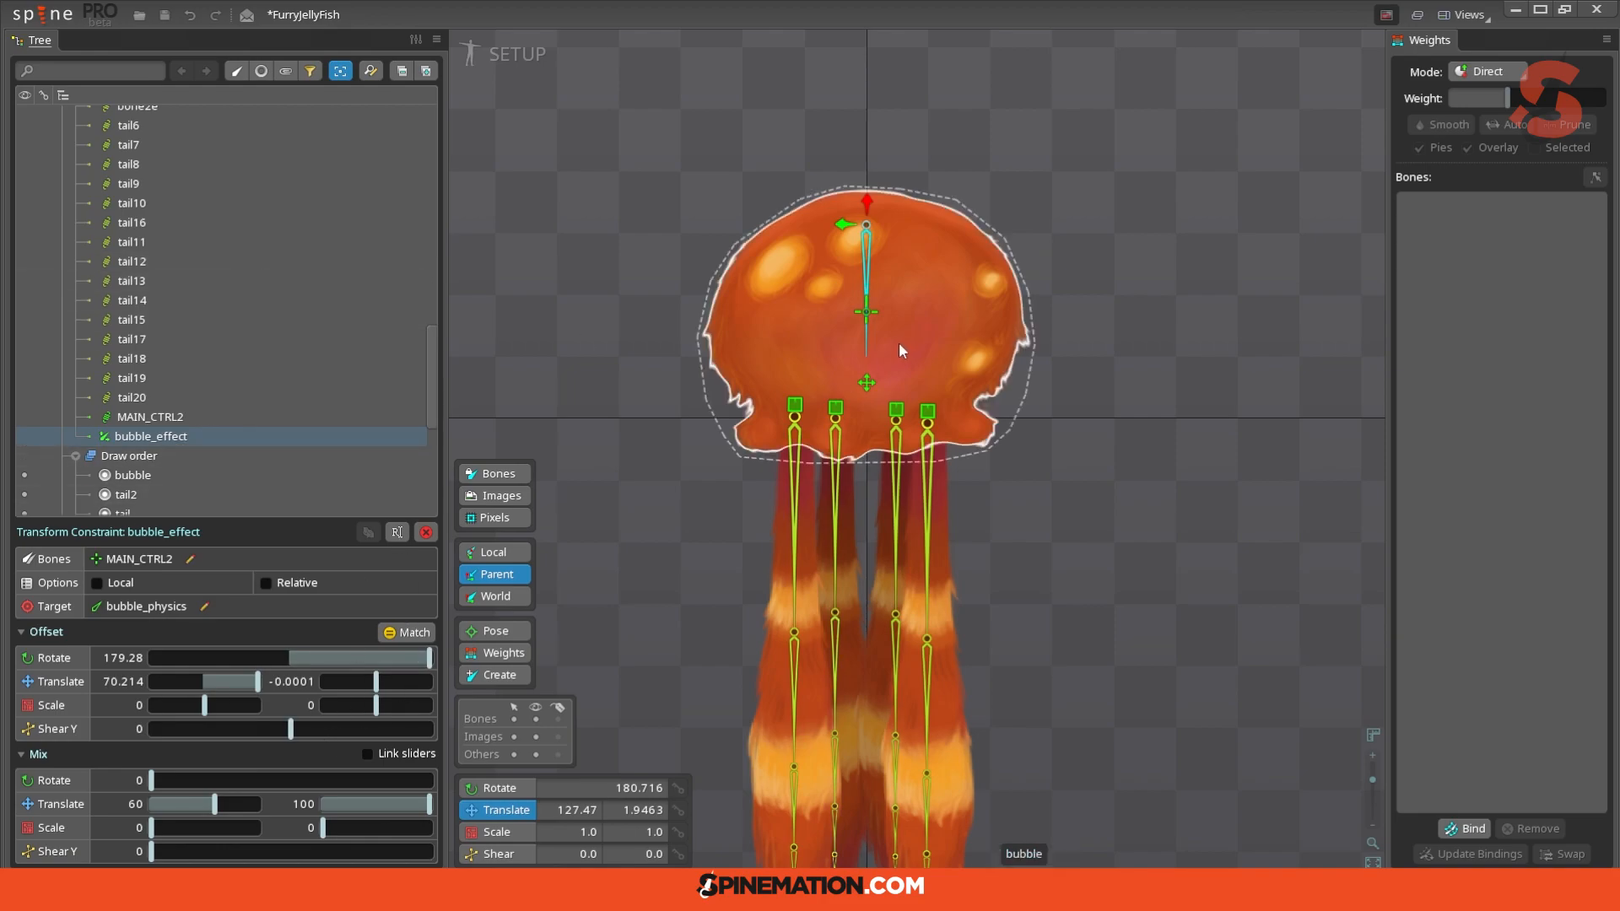
{"action": "left_click_drag", "start_coordinate": [431, 359], "coordinate": [451, 166]}
{"action": "left_click", "coordinate": [418, 169]}
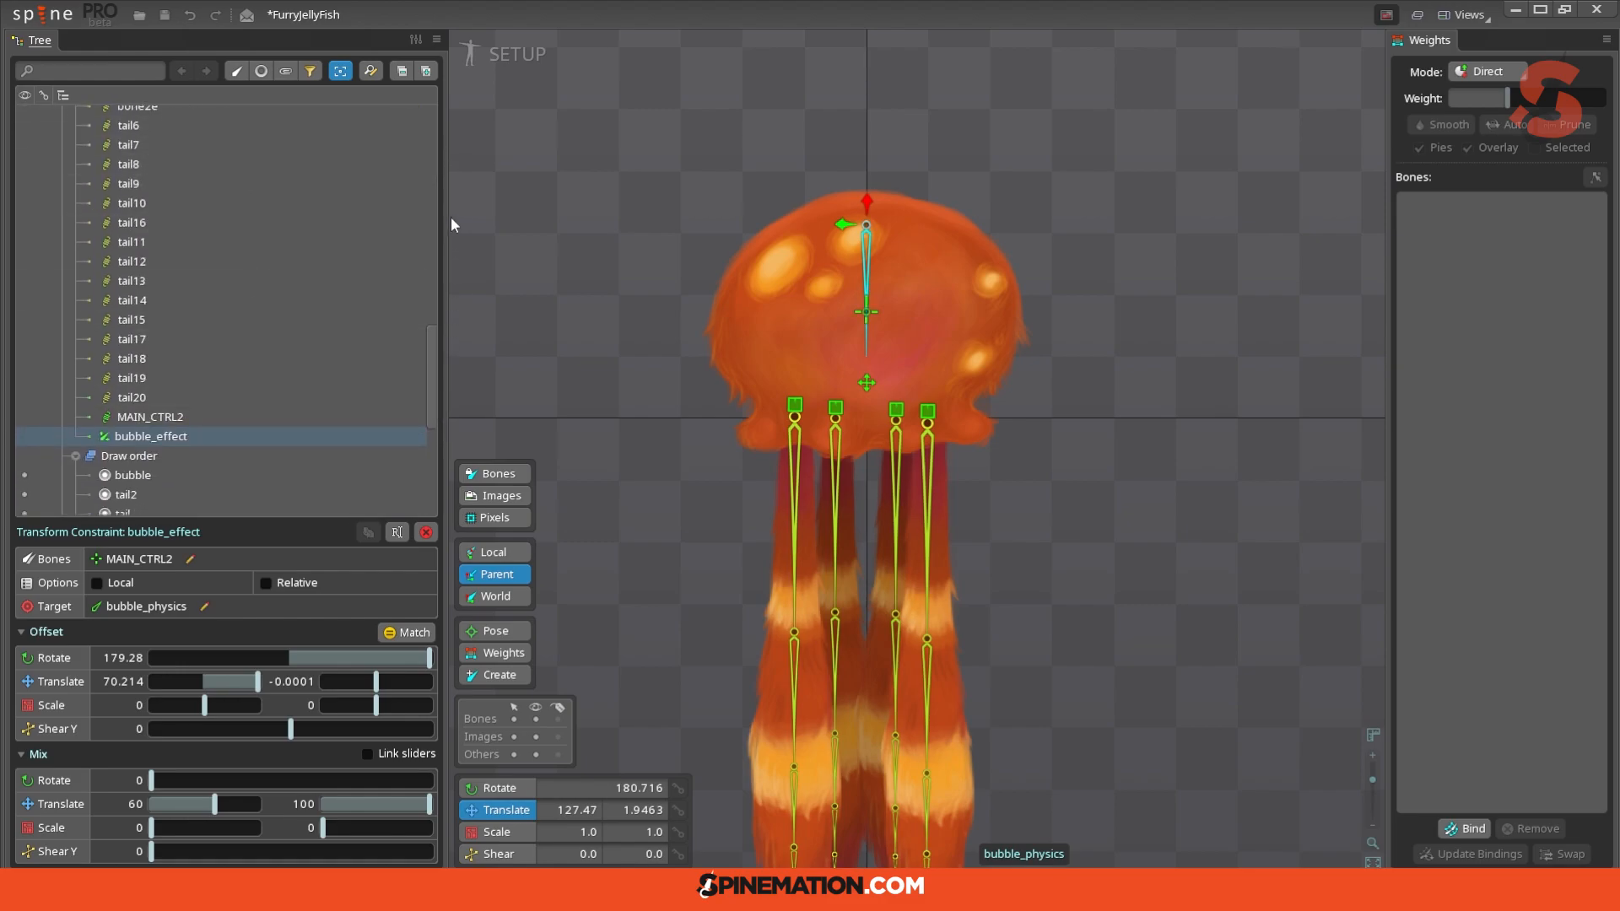
{"action": "left_click_drag", "start_coordinate": [437, 347], "coordinate": [428, 158]}
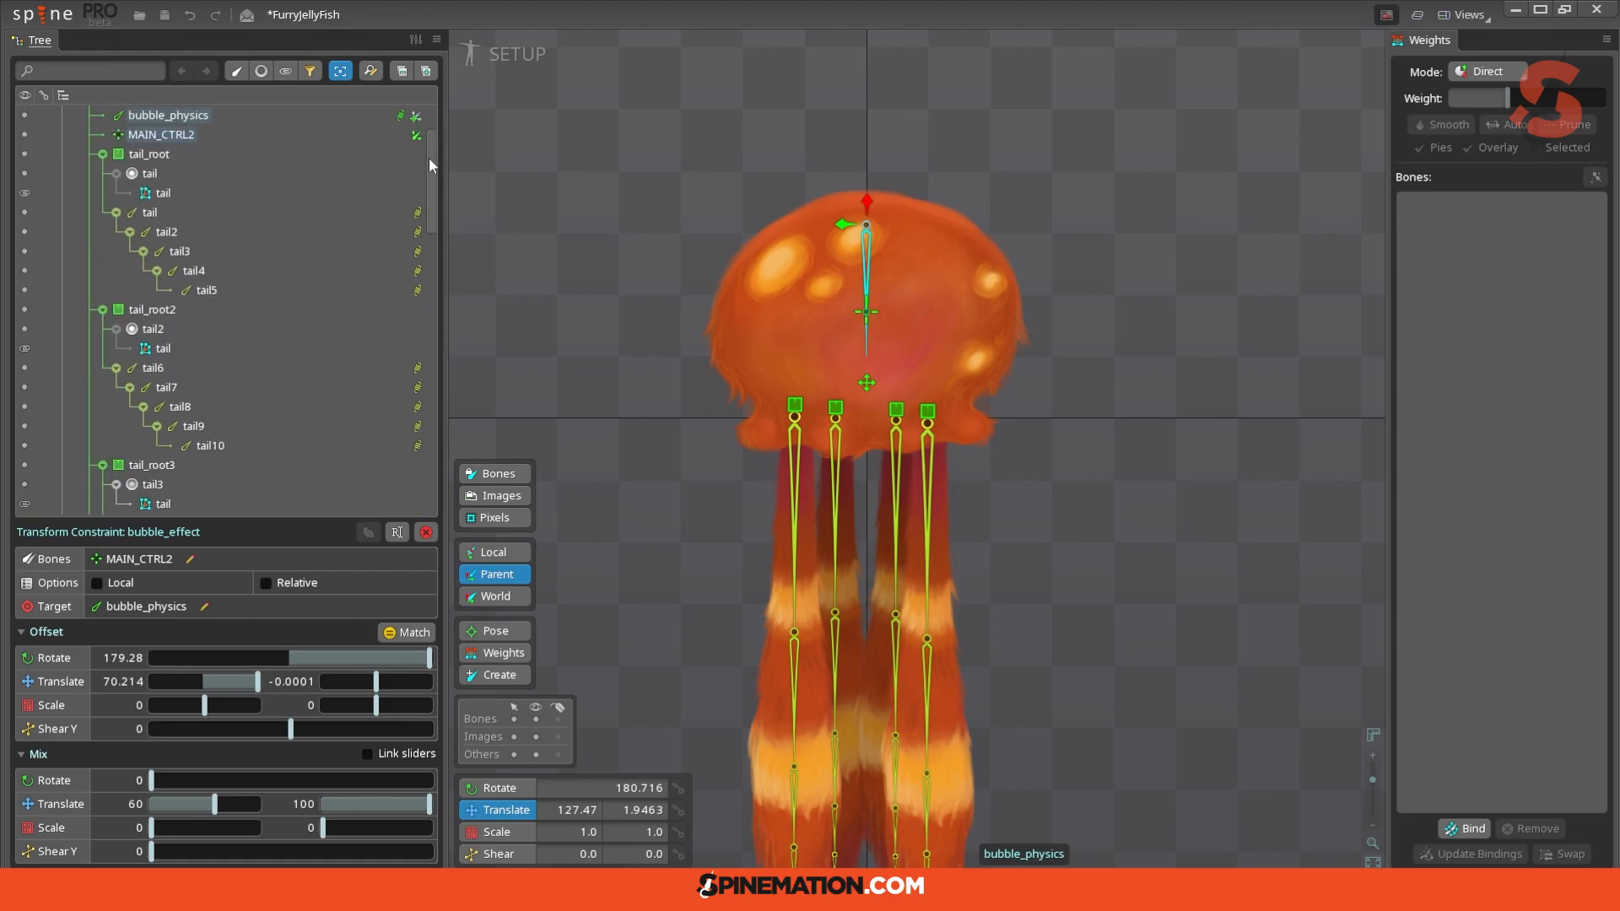
{"action": "scroll", "coordinate": [426, 156], "scroll_direction": "up", "scroll_amount": 1}
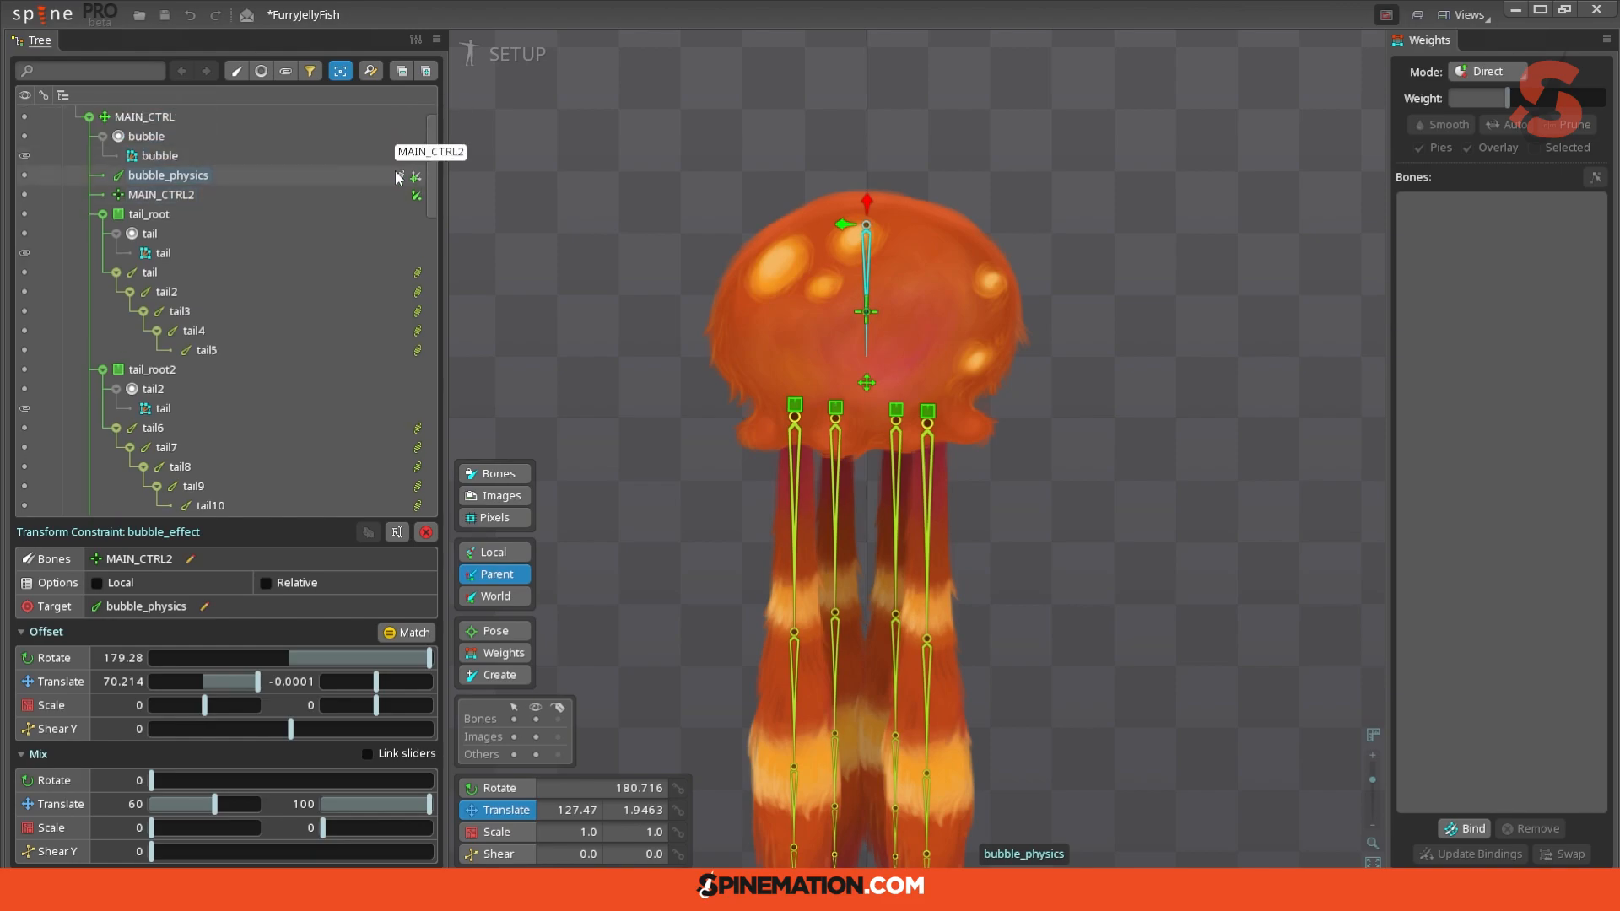
{"action": "left_click", "coordinate": [416, 154]}
{"action": "scroll", "coordinate": [326, 448], "scroll_direction": "down", "scroll_amount": 1}
{"action": "left_click_drag", "start_coordinate": [195, 729], "coordinate": [228, 734]}
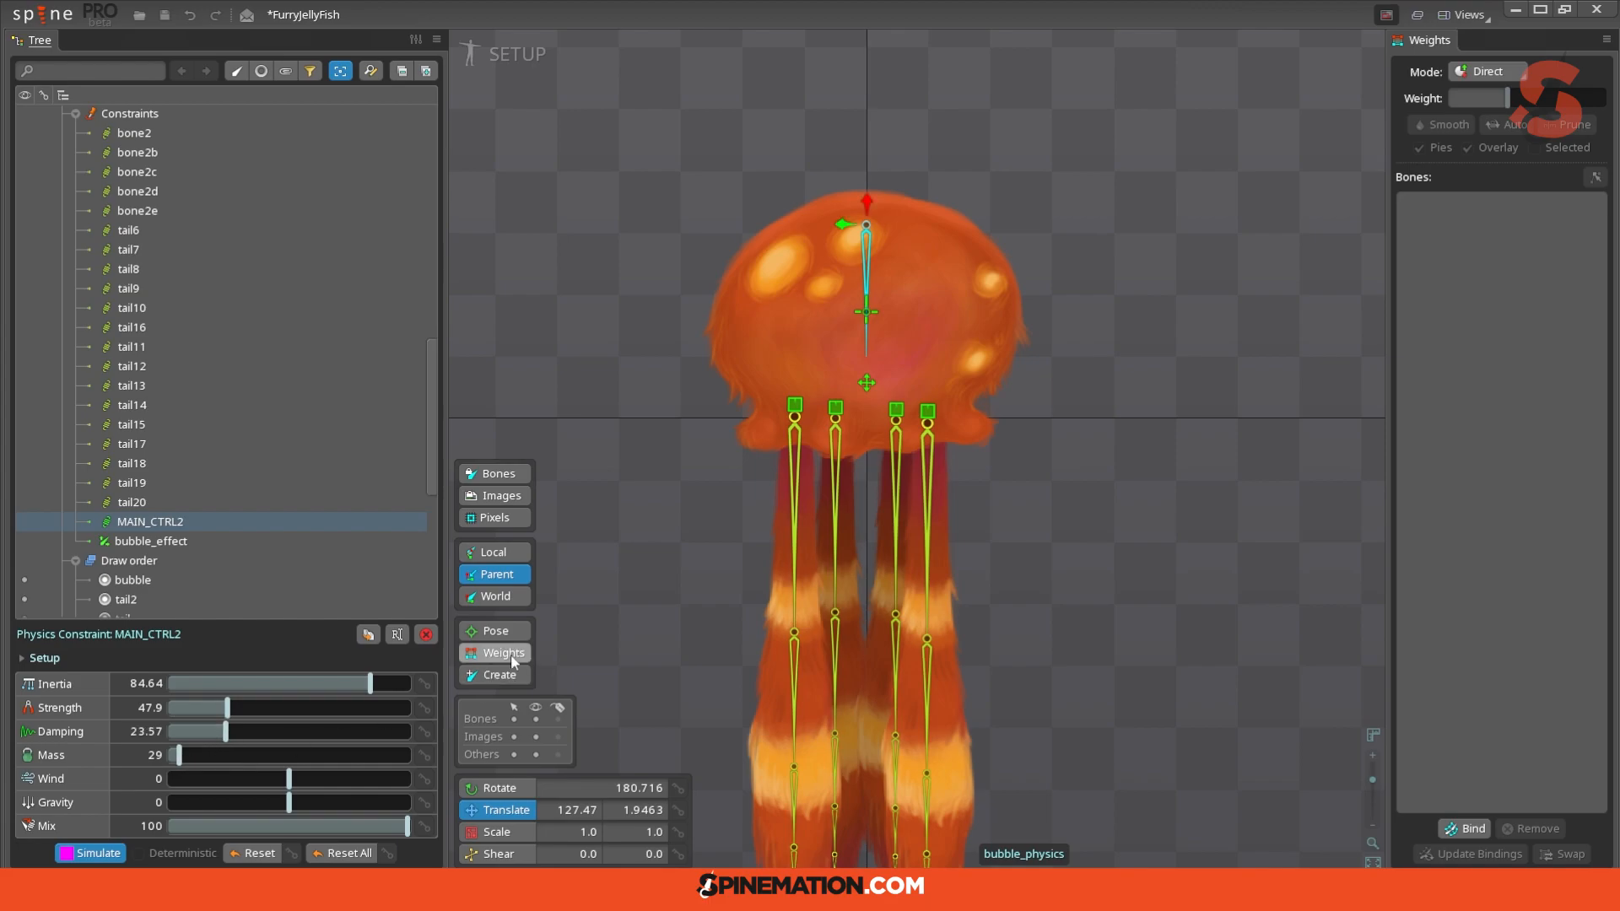
{"action": "left_click_drag", "start_coordinate": [371, 684], "coordinate": [384, 686]}
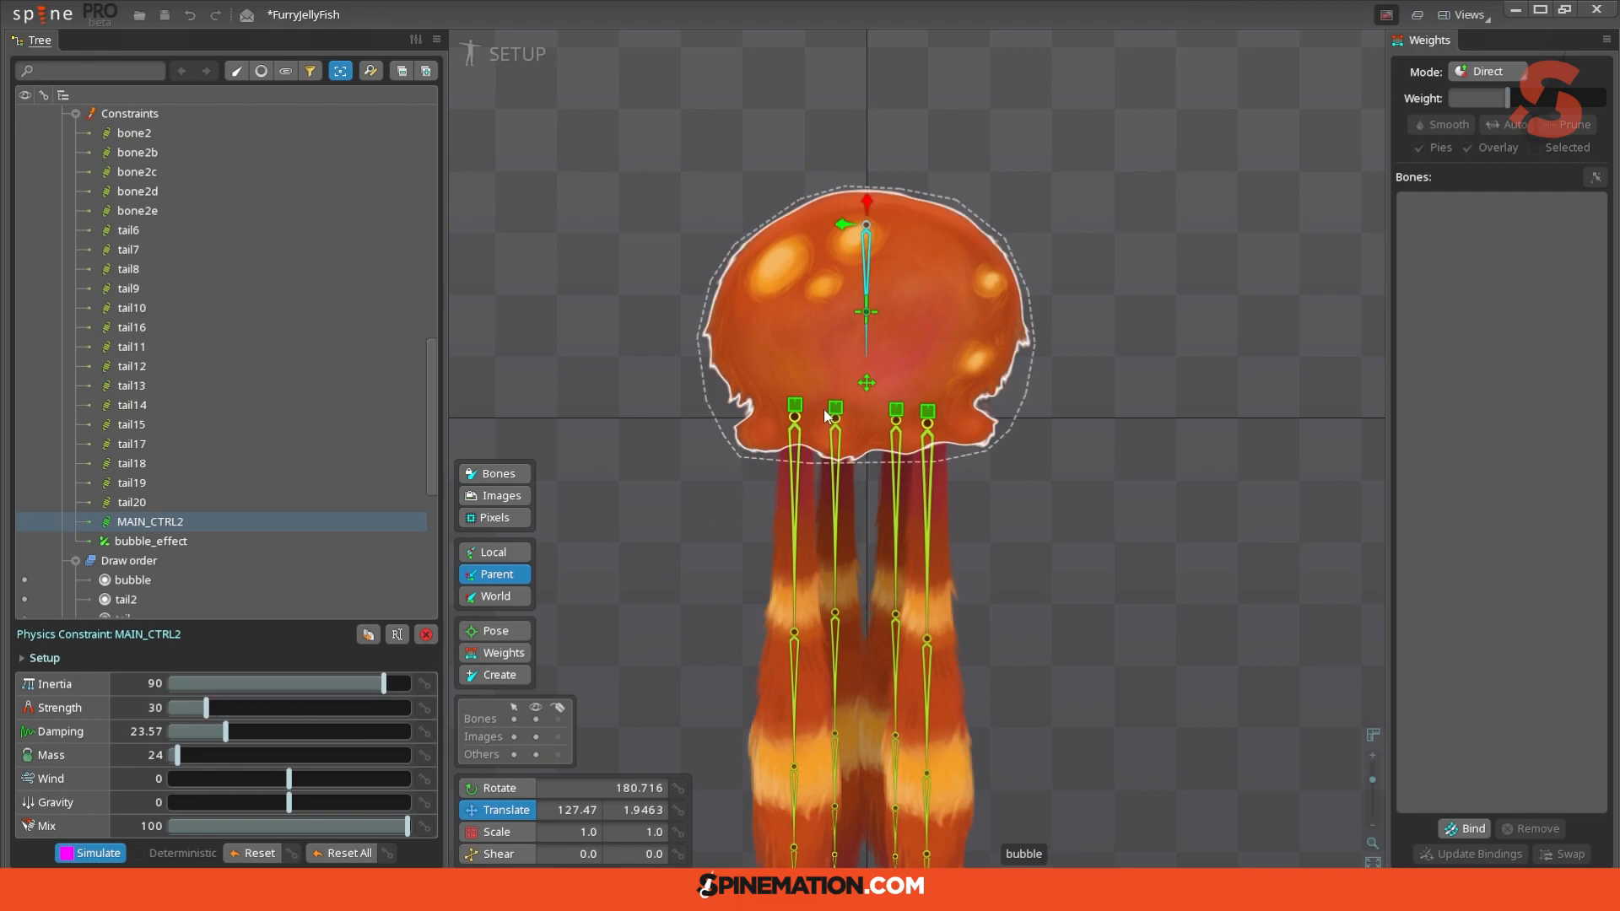
{"action": "left_click_drag", "start_coordinate": [866, 382], "coordinate": [1117, 397]}
{"action": "key", "text": "ctrl+z"}
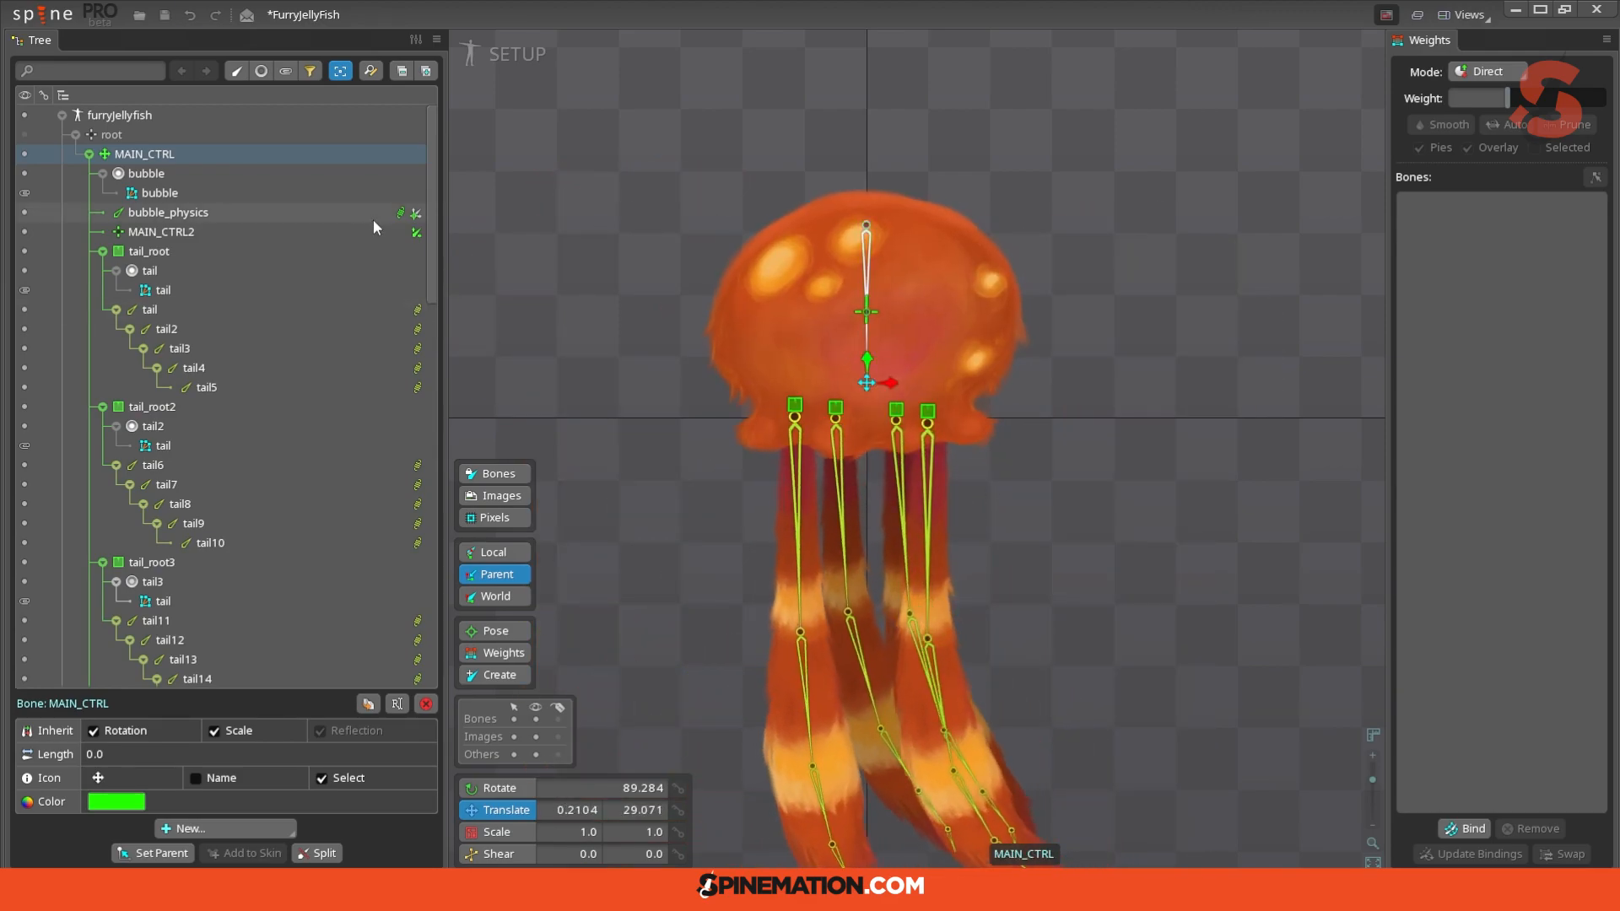
Step: Set the physics strength of bubble_physics to 150, test it by moving MAIN_CTRL sideways, and undo the move
{"action": "left_click", "coordinate": [416, 232]}
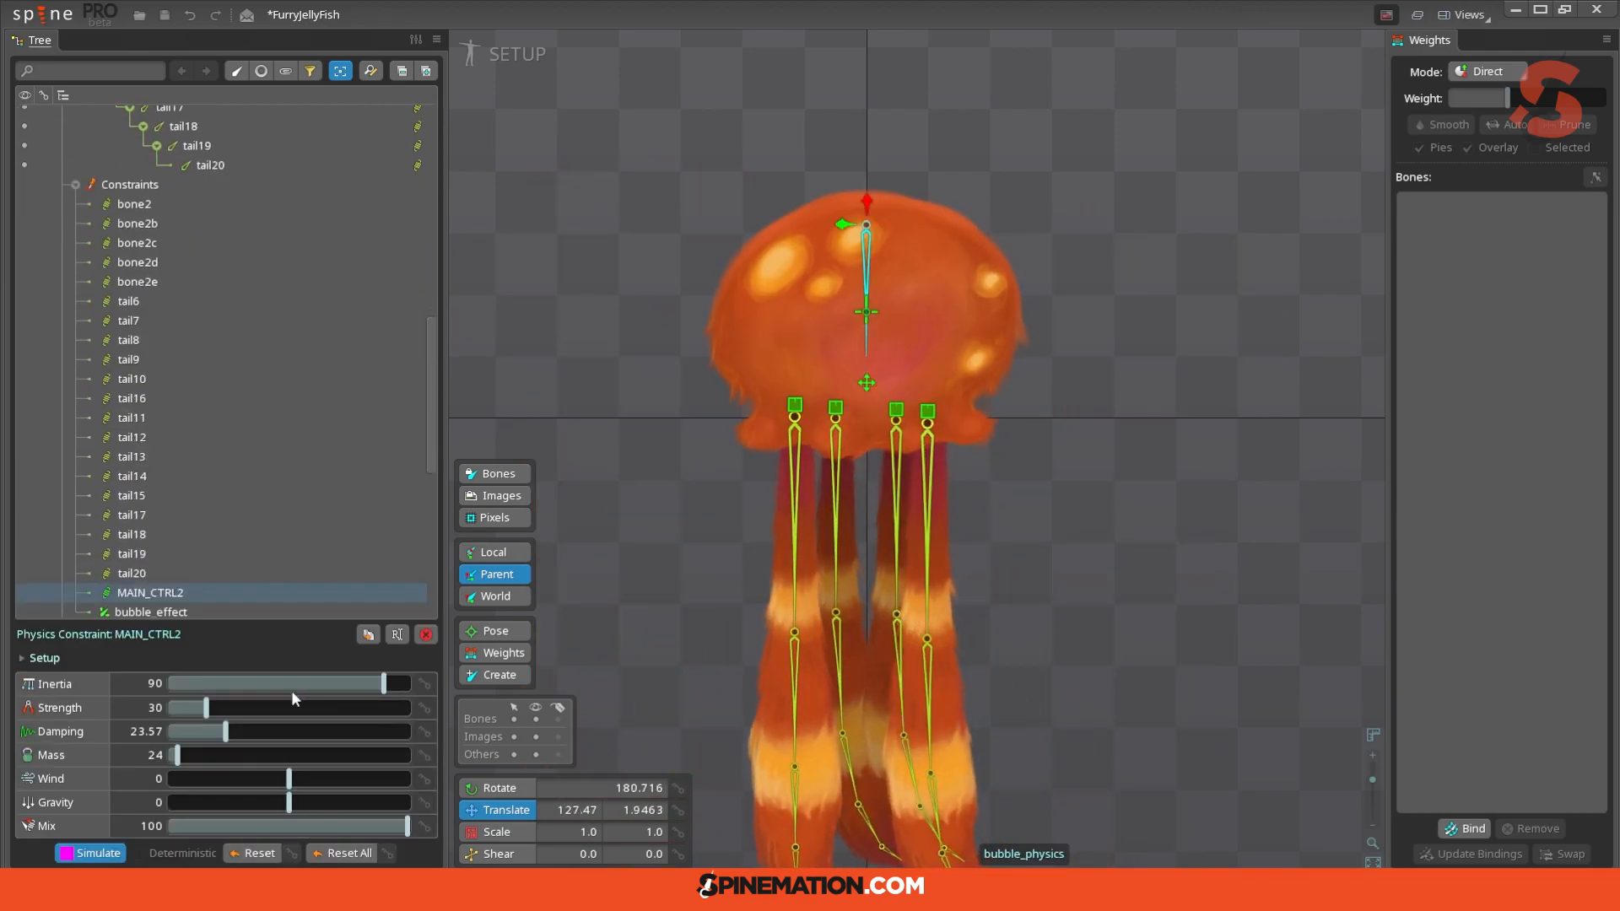
{"action": "left_click", "coordinate": [219, 707]}
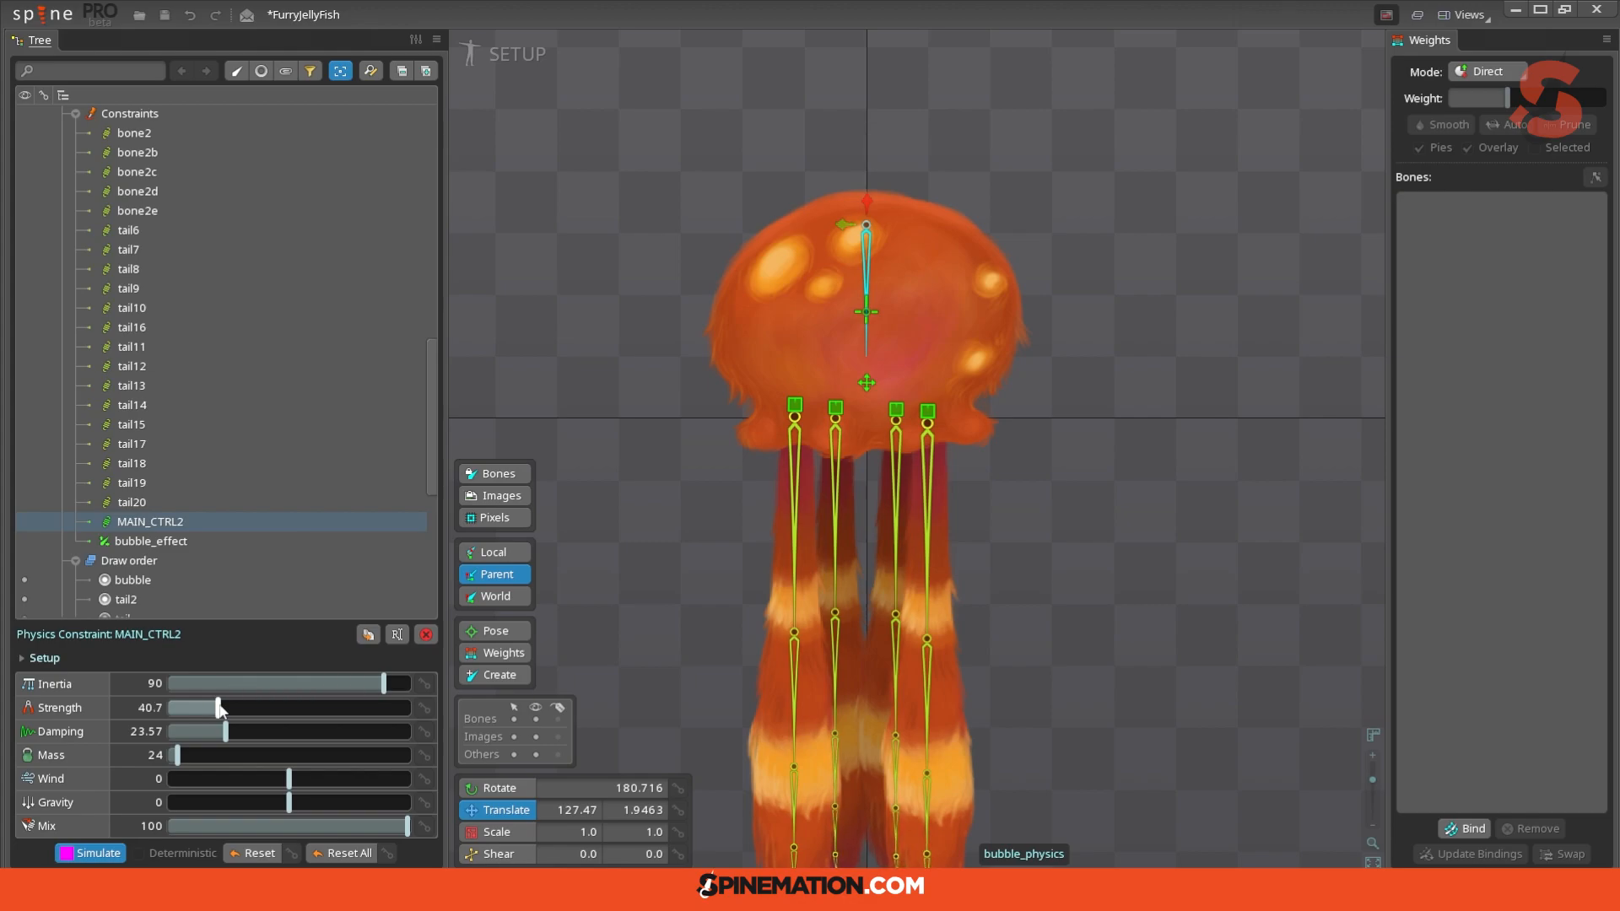
{"action": "left_click_drag", "start_coordinate": [255, 713], "coordinate": [351, 723]}
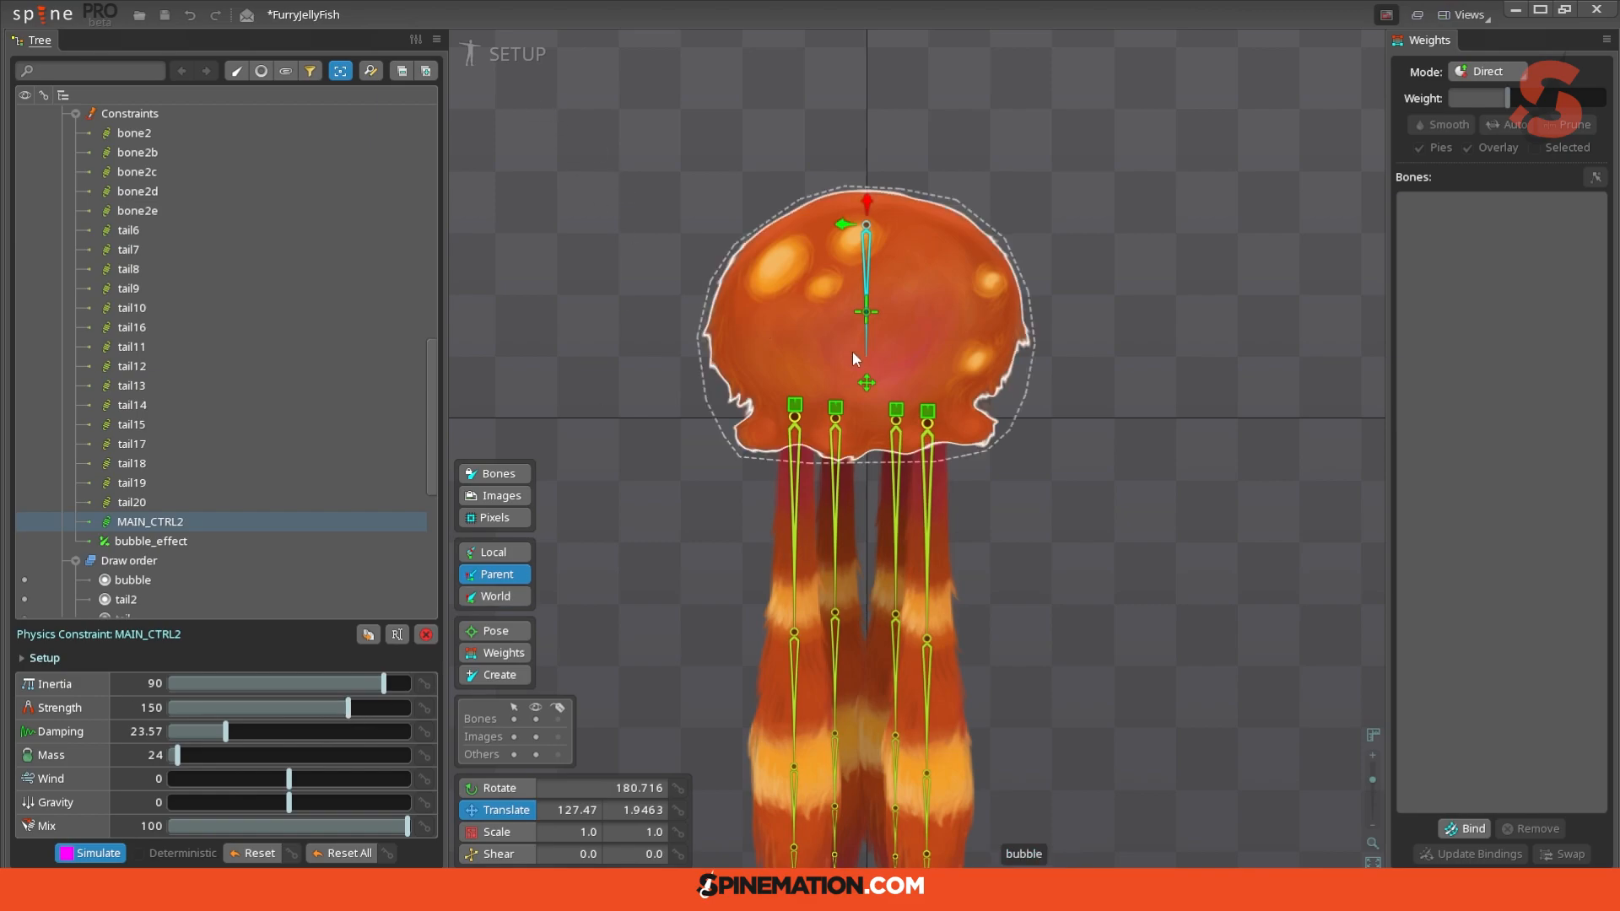
{"action": "left_click", "coordinate": [867, 383]}
{"action": "left_click_drag", "start_coordinate": [865, 384], "coordinate": [578, 377]}
{"action": "key", "text": "ctrl+z"}
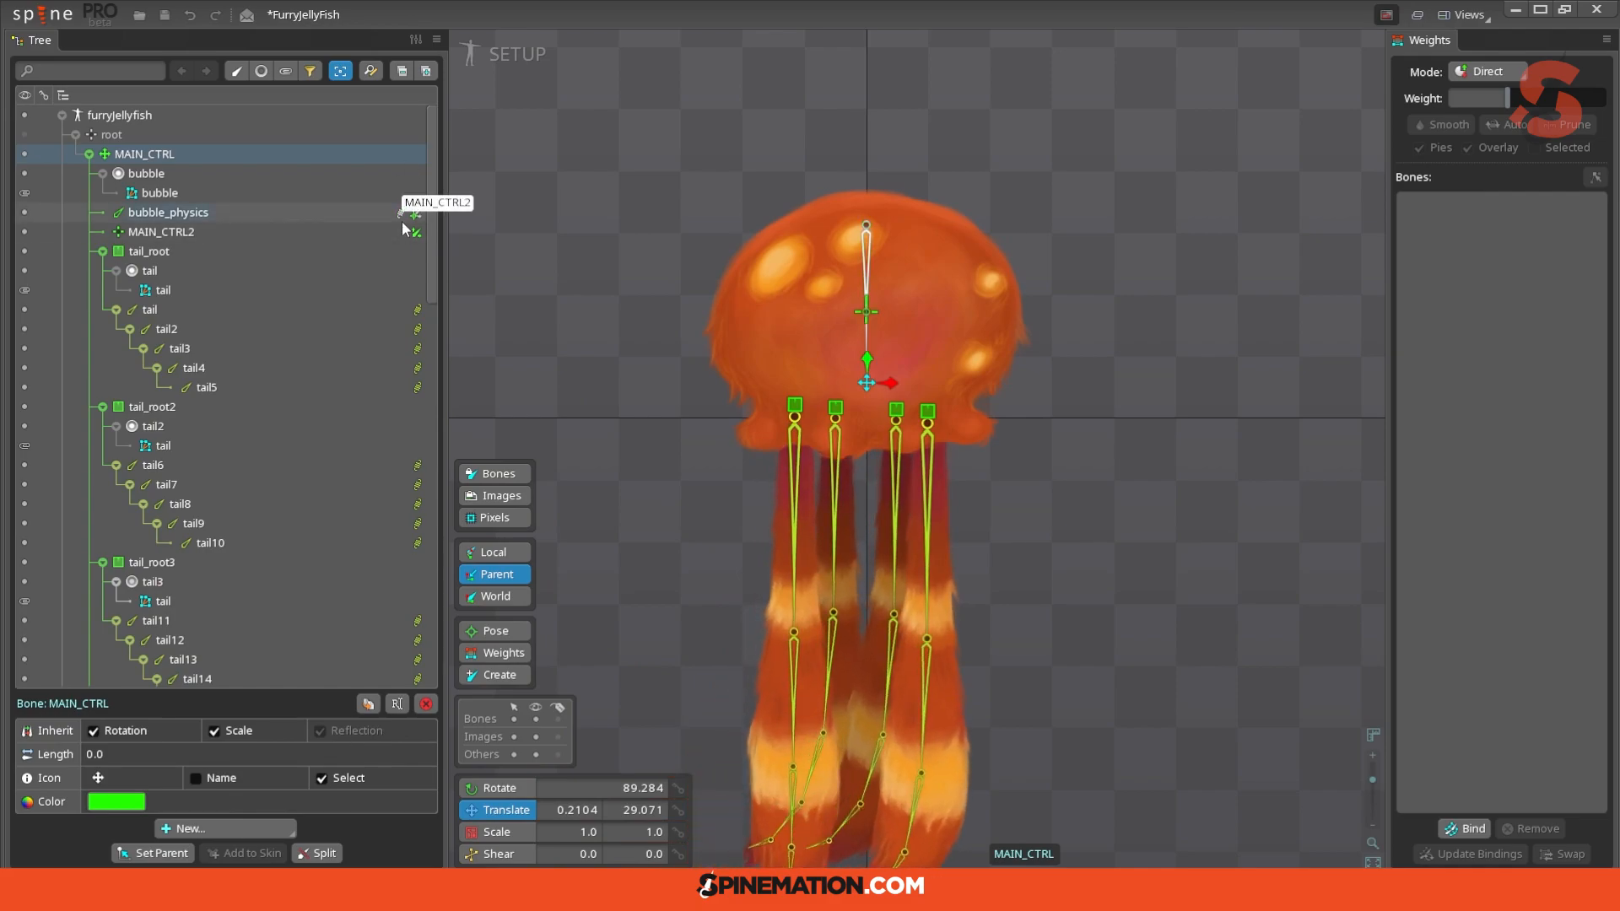
Step: Set the physics of the bubble_physics bone to inertia 96.07 and strength 33.6, and test it by moving MAIN_CTRL
{"action": "left_click", "coordinate": [416, 232]}
{"action": "left_click_drag", "start_coordinate": [351, 709], "coordinate": [211, 709]}
{"action": "left_click_drag", "start_coordinate": [384, 683], "coordinate": [403, 685]}
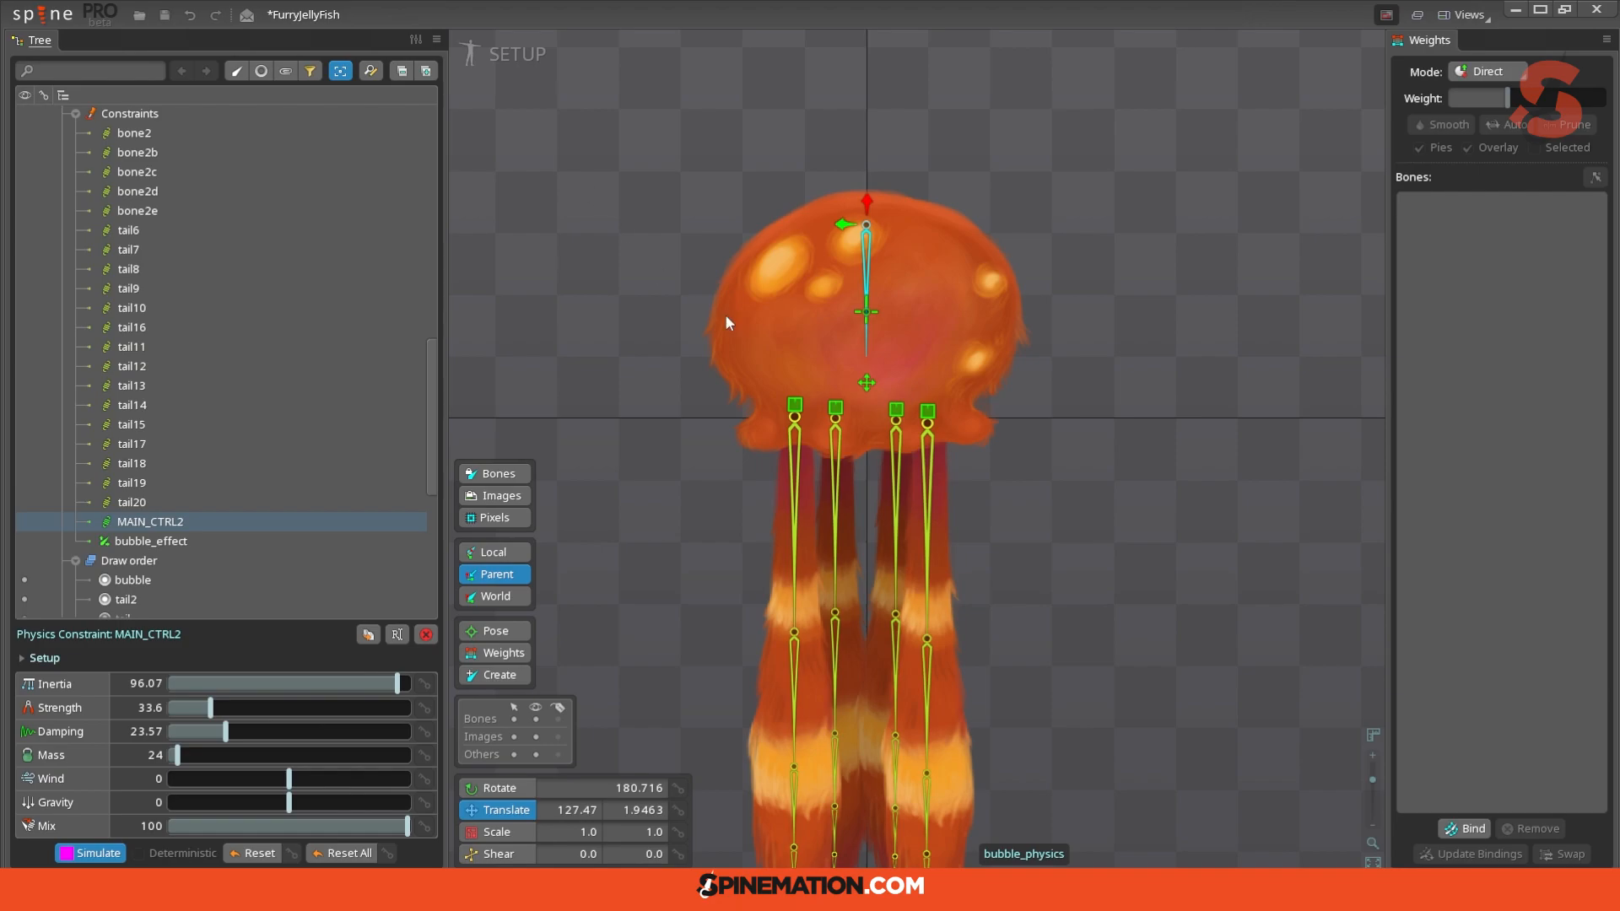
{"action": "left_click", "coordinate": [867, 382]}
{"action": "left_click_drag", "start_coordinate": [898, 378], "coordinate": [803, 415]}
Step: Set the bubble_physics bone's physics strength to 15.7 and damping to 17.86, and test it with temporary sideways and upward moves of MAIN_CTRL
{"action": "left_click", "coordinate": [402, 214]}
{"action": "left_click_drag", "start_coordinate": [210, 708], "coordinate": [190, 713]}
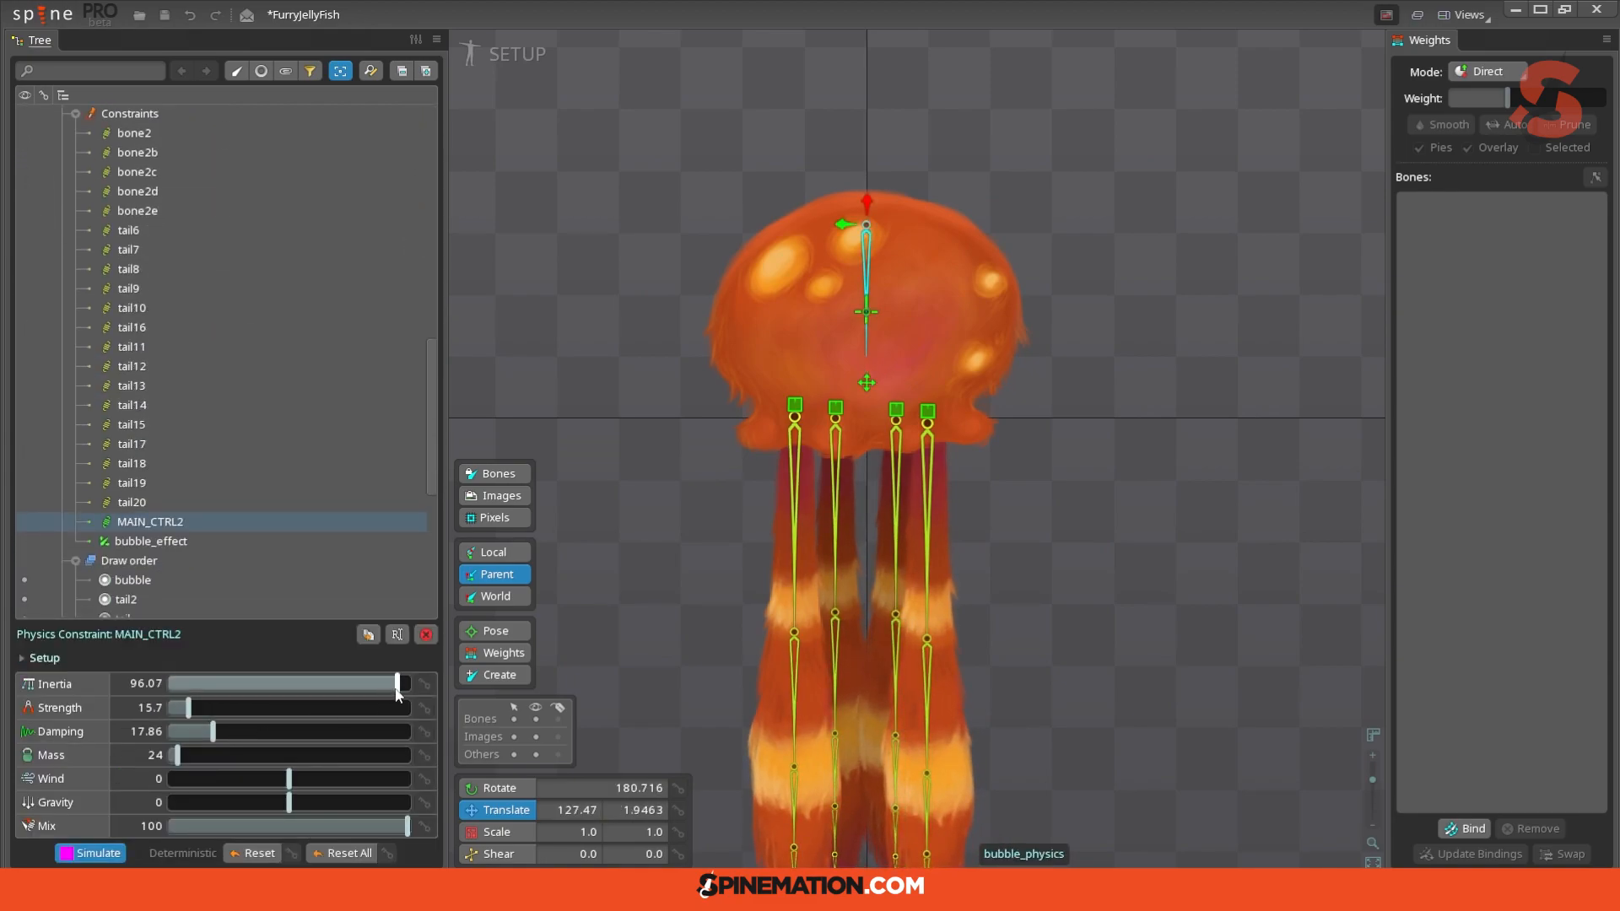
{"action": "left_click_drag", "start_coordinate": [400, 693], "coordinate": [405, 693]}
{"action": "left_click", "coordinate": [866, 384]}
{"action": "left_click_drag", "start_coordinate": [923, 380], "coordinate": [867, 382]}
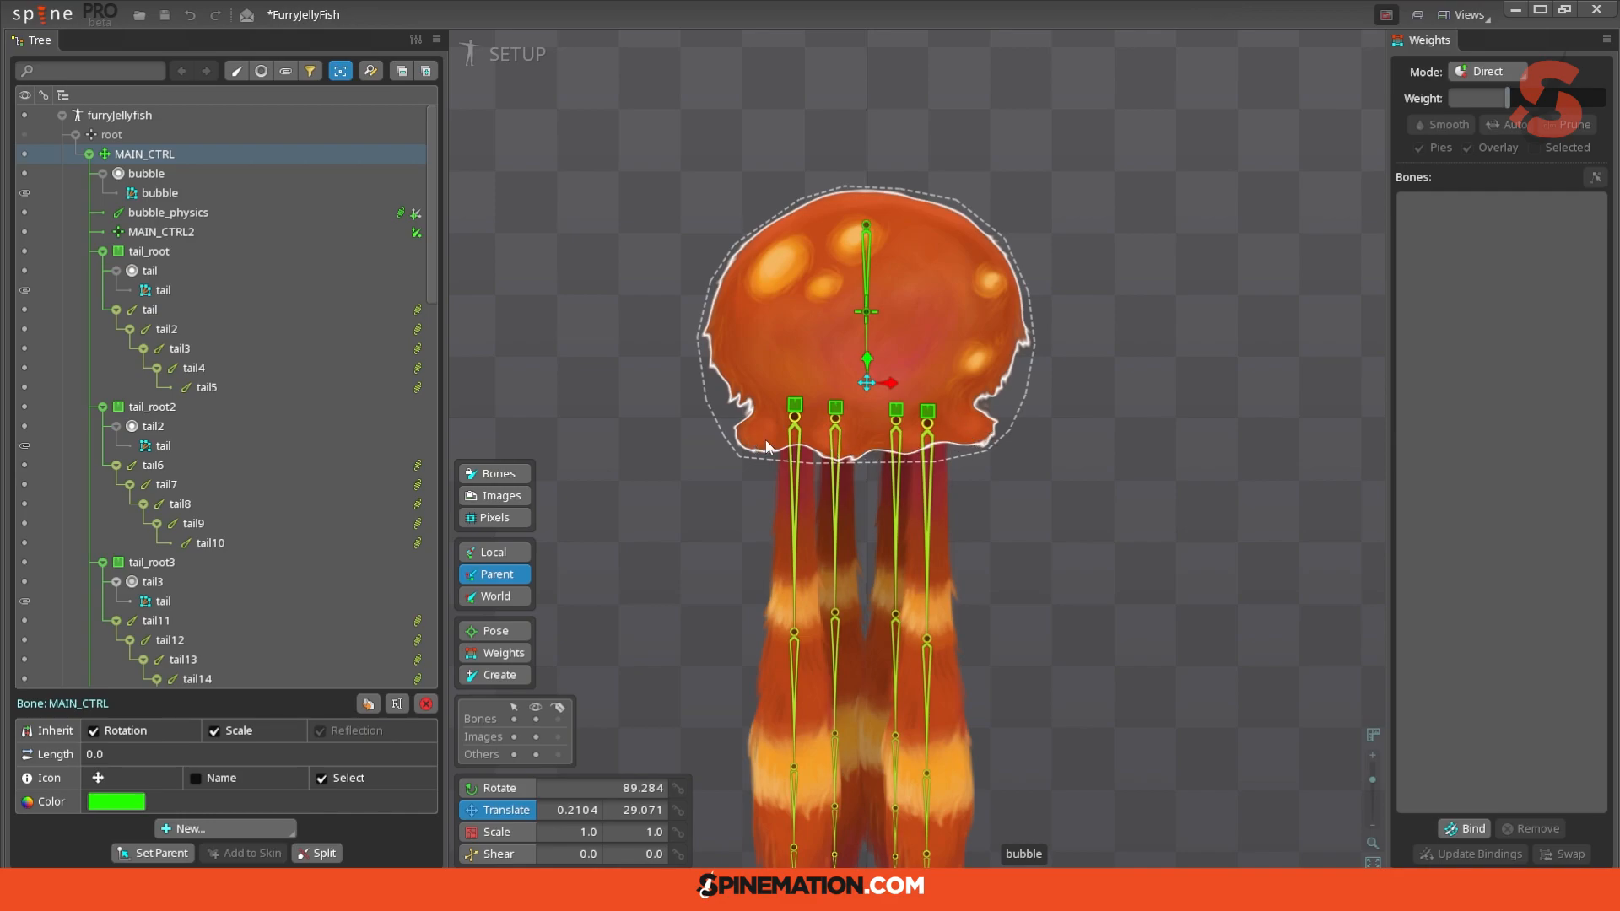
{"action": "left_click_drag", "start_coordinate": [870, 385], "coordinate": [872, 317]}
{"action": "key", "text": "ctrl+z"}
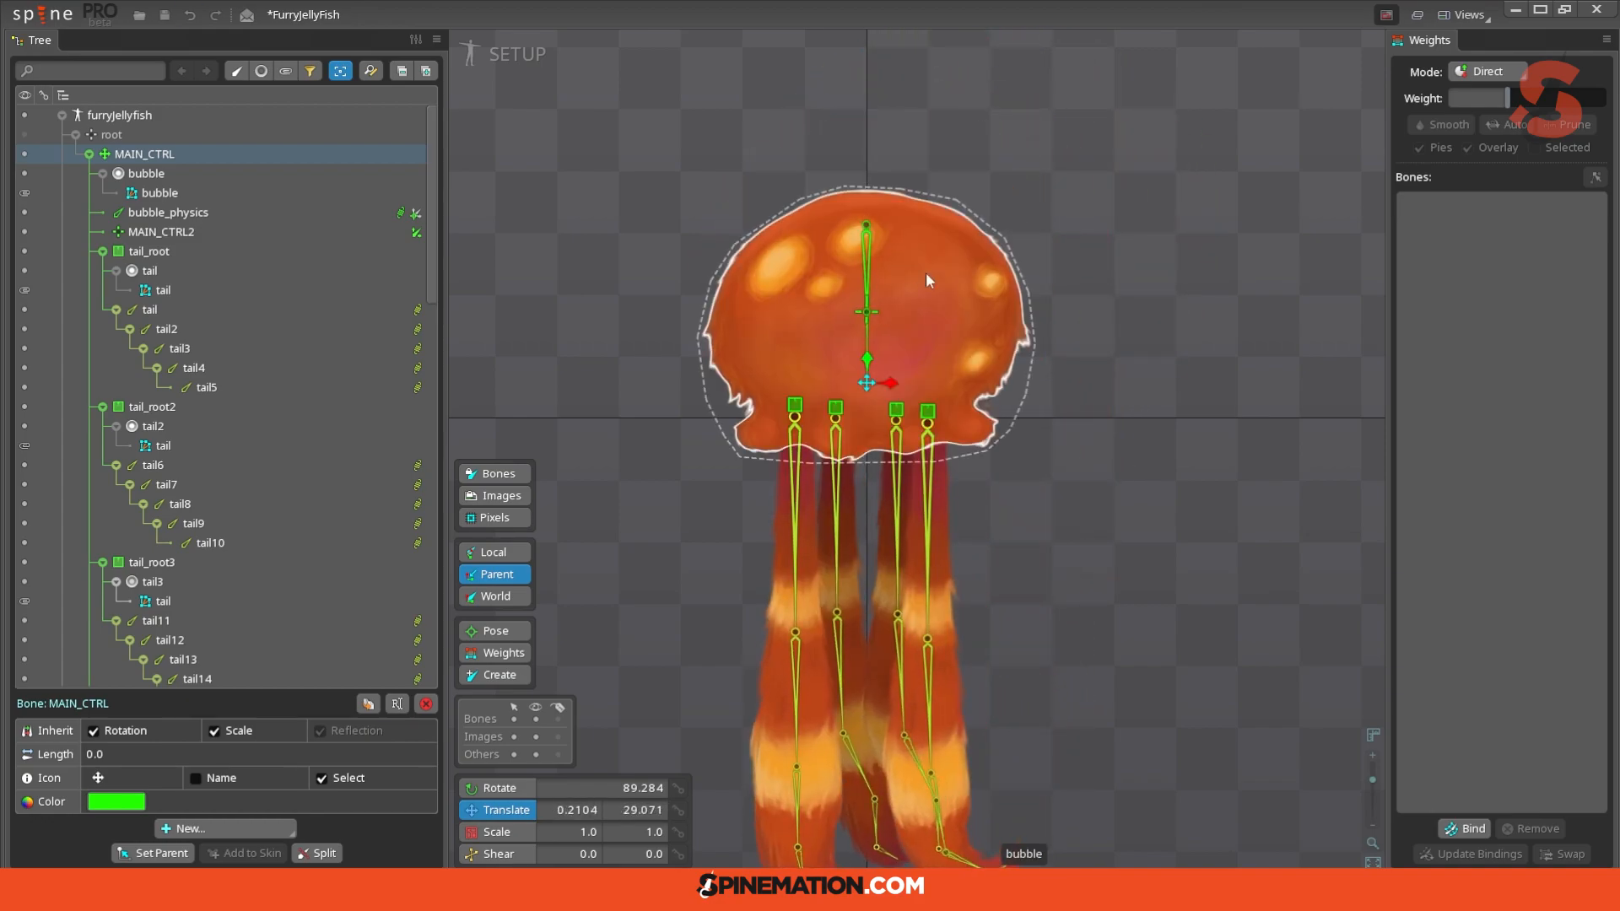
Step: Raise the MAIN_CTRL2 weight across all vertices of the bubble mesh, taking an inner-ring vertex to about 95
{"action": "left_click", "coordinate": [901, 289]}
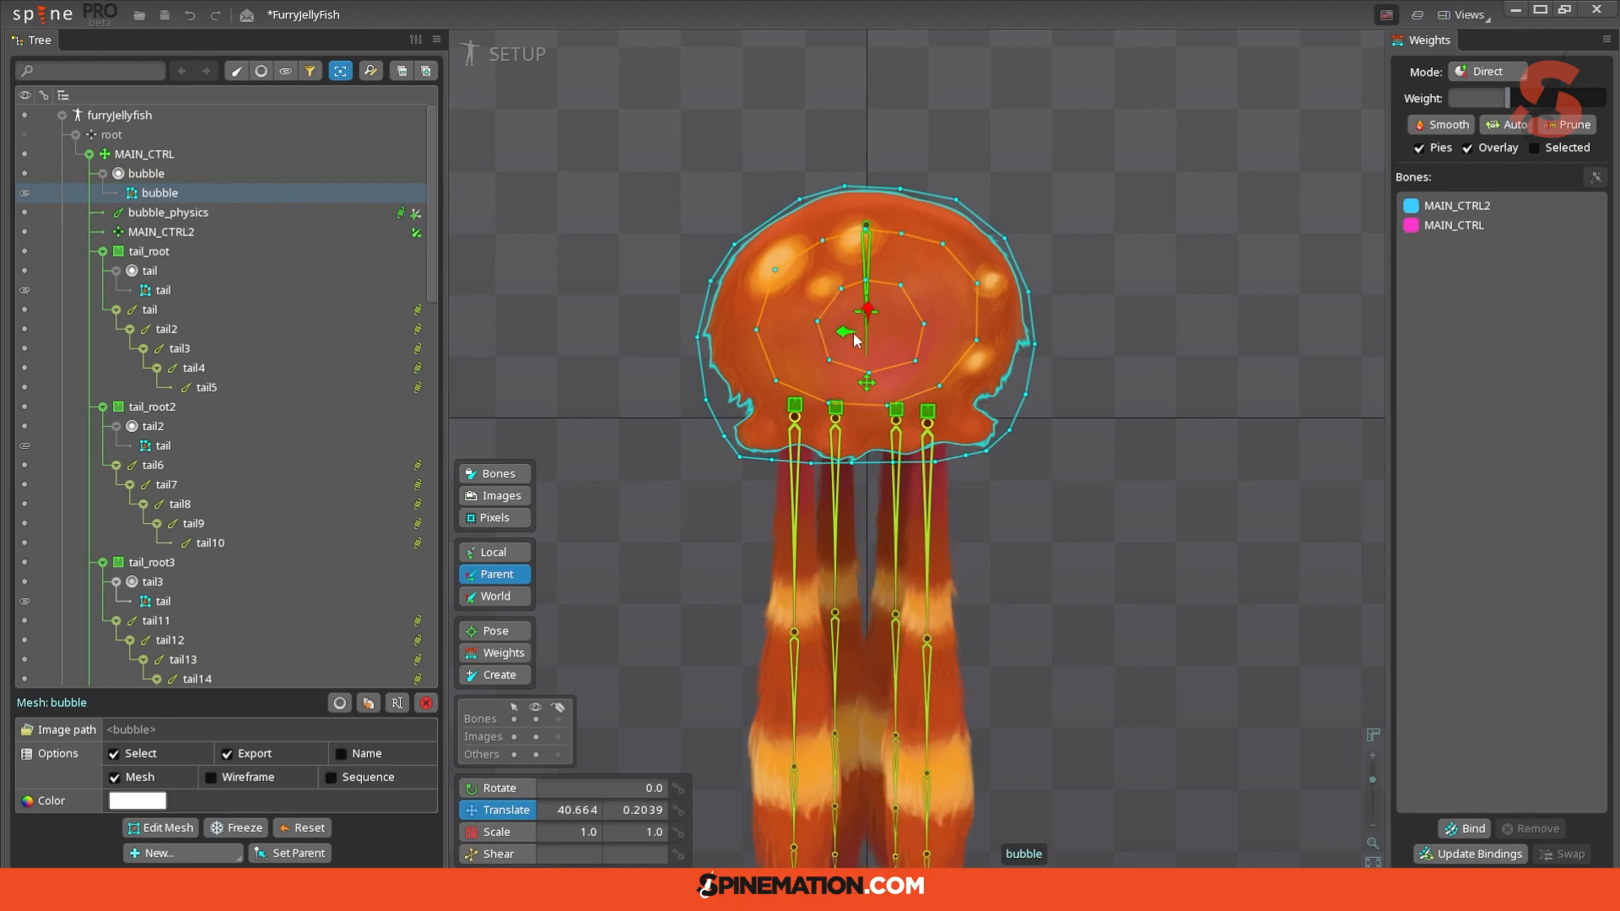
{"action": "left_click", "coordinate": [504, 653]}
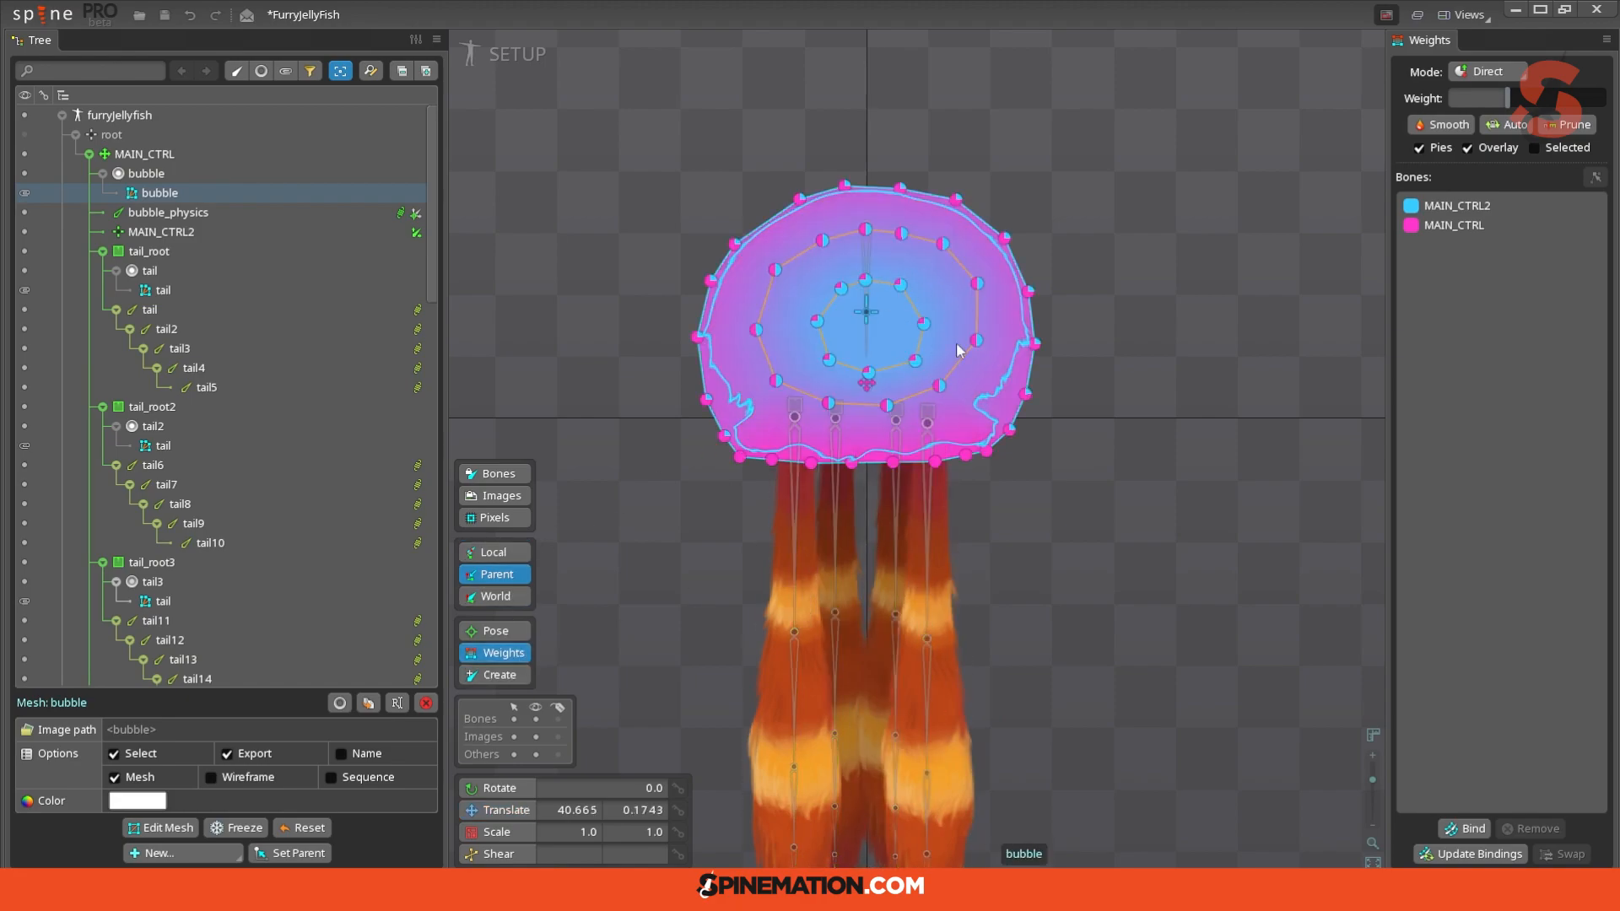
{"action": "left_click", "coordinate": [918, 361]}
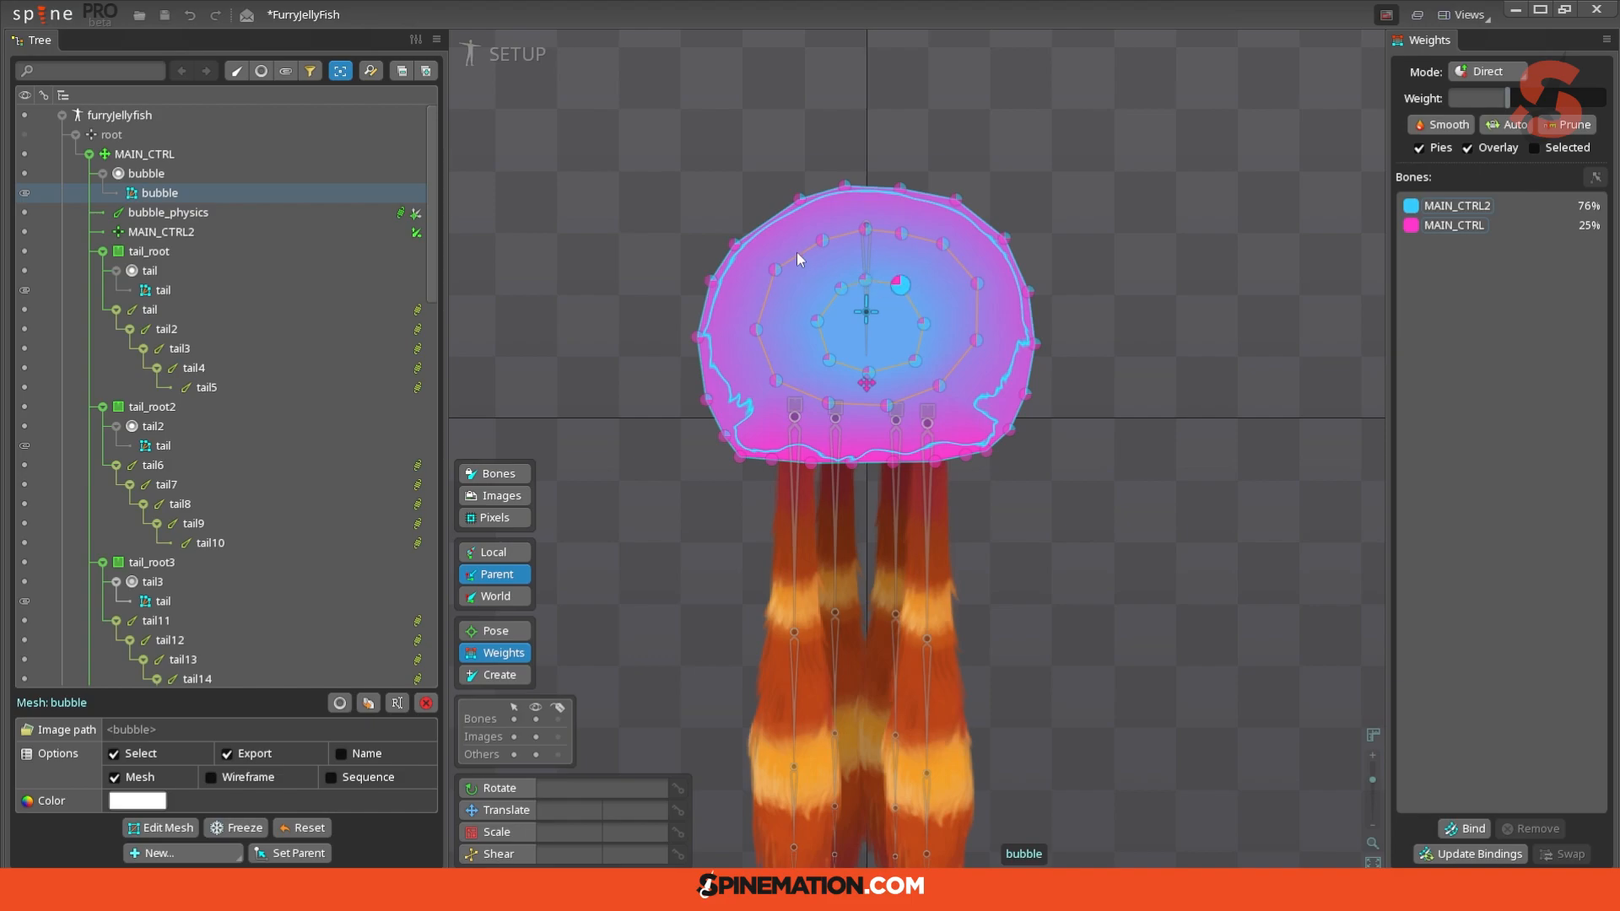
{"action": "left_click_drag", "start_coordinate": [630, 153], "coordinate": [1086, 469]}
{"action": "left_click", "coordinate": [867, 315]}
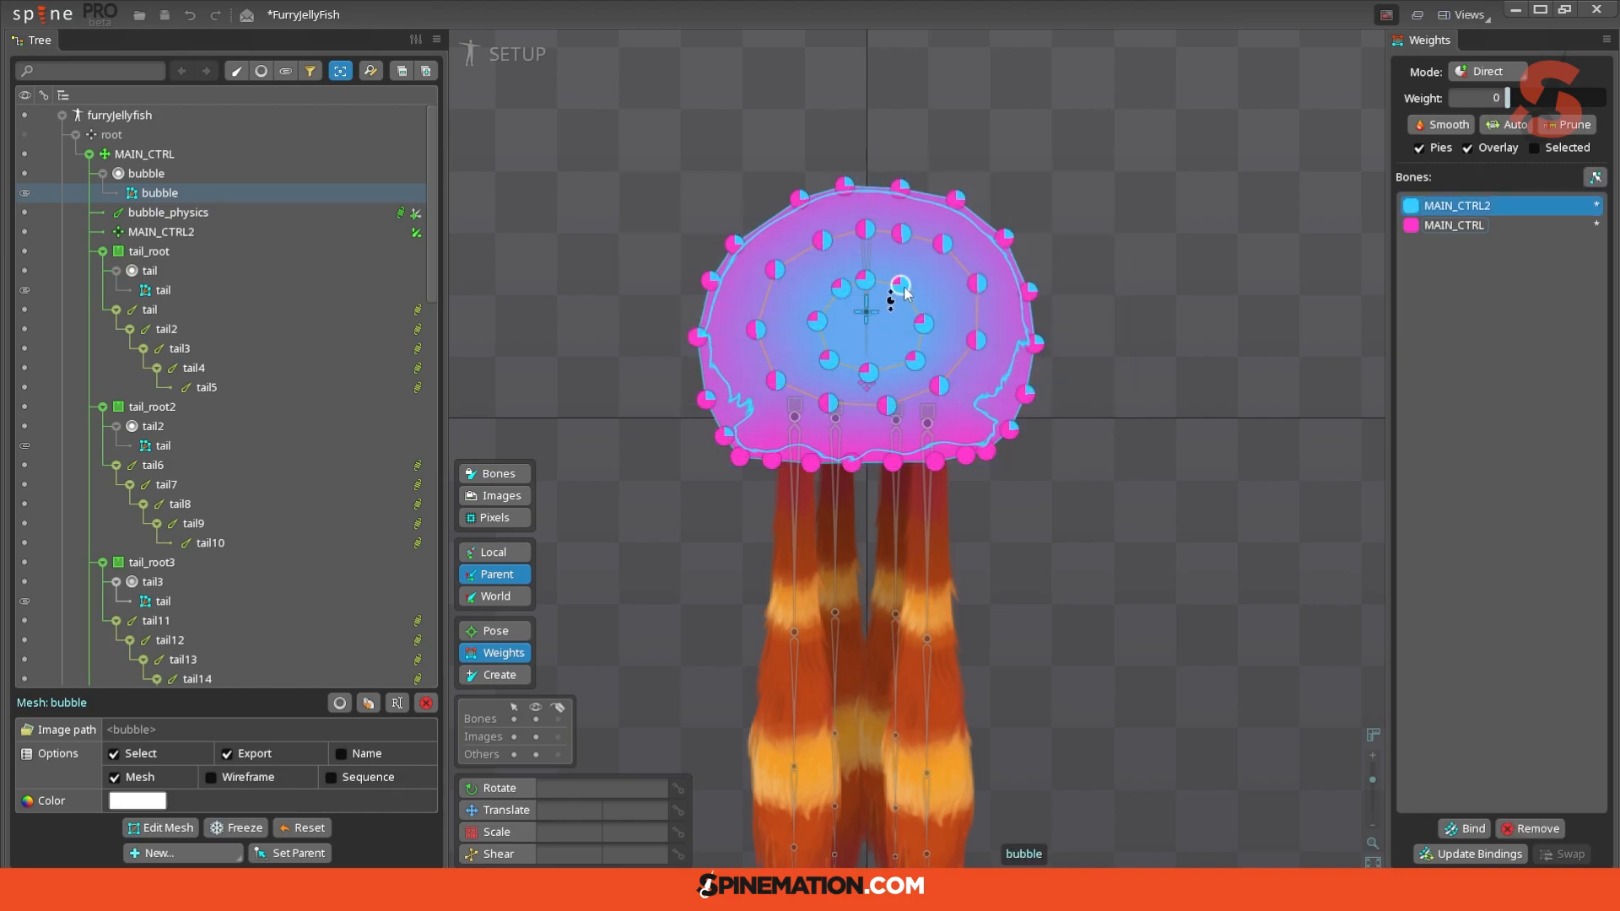
{"action": "left_click_drag", "start_coordinate": [908, 246], "coordinate": [914, 230]}
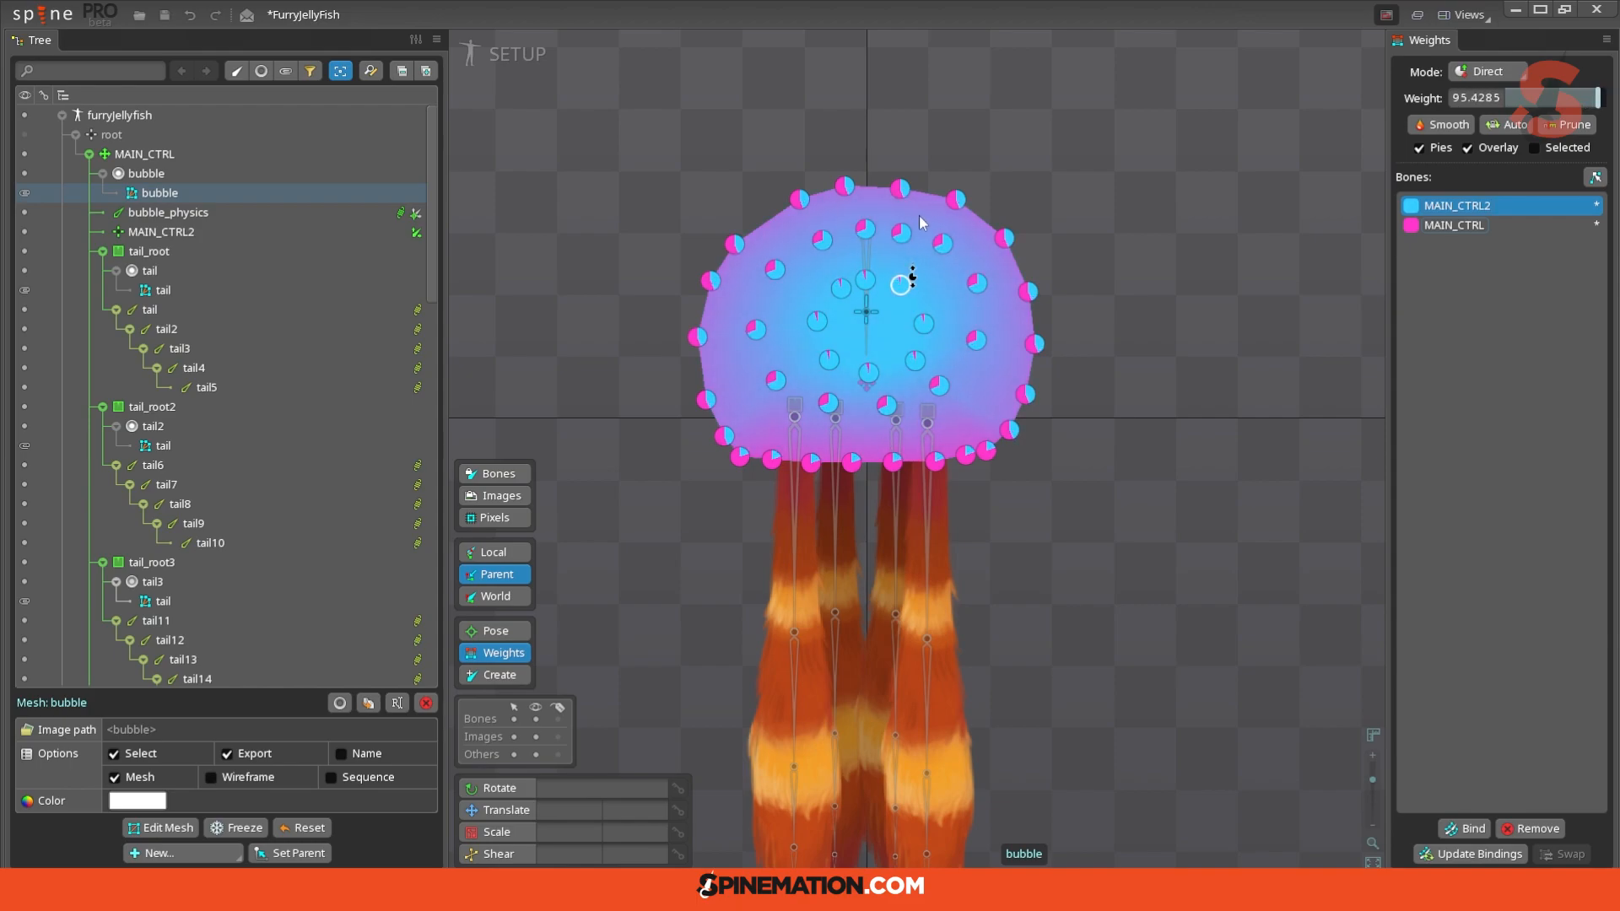
Step: Raise the MAIN_CTRL2 weight of the side vertices on the bubble mesh's outer rim to about 65 and leave weight editing
{"action": "left_click", "coordinate": [899, 196]}
{"action": "left_click_drag", "start_coordinate": [648, 137], "coordinate": [1000, 395]}
{"action": "left_click", "coordinate": [956, 199]}
{"action": "mouse_move", "coordinate": [647, 228]}
{"action": "left_mouse_down"}
{"action": "mouse_move", "coordinate": [739, 381]}
{"action": "mouse_move", "coordinate": [738, 413]}
{"action": "left_mouse_up"}
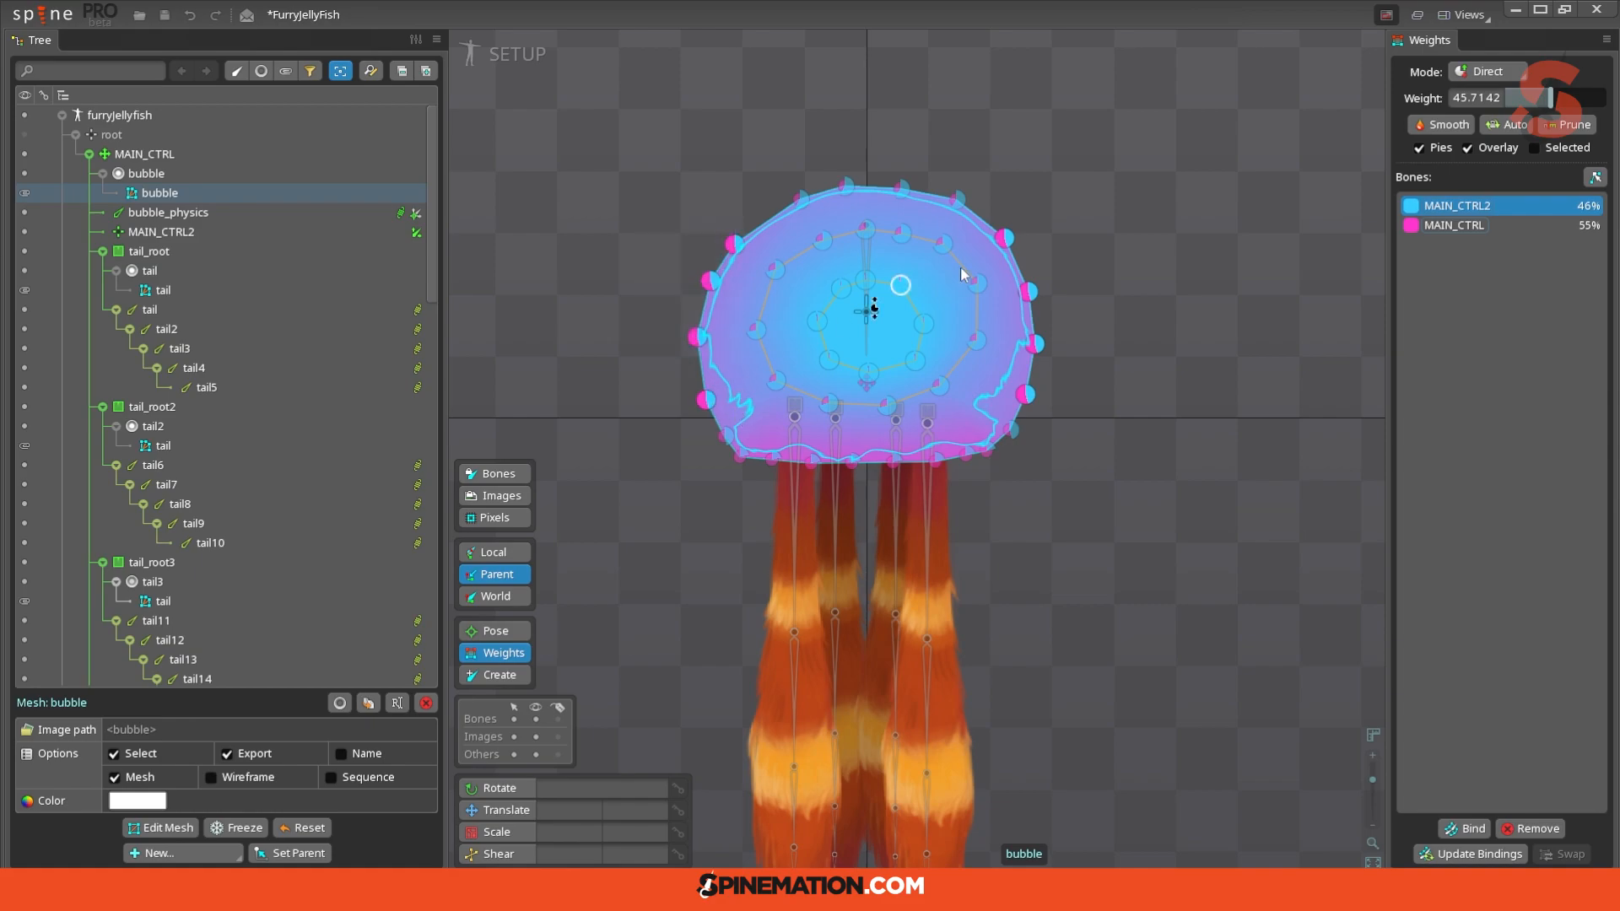
{"action": "left_click_drag", "start_coordinate": [742, 359], "coordinate": [718, 281]}
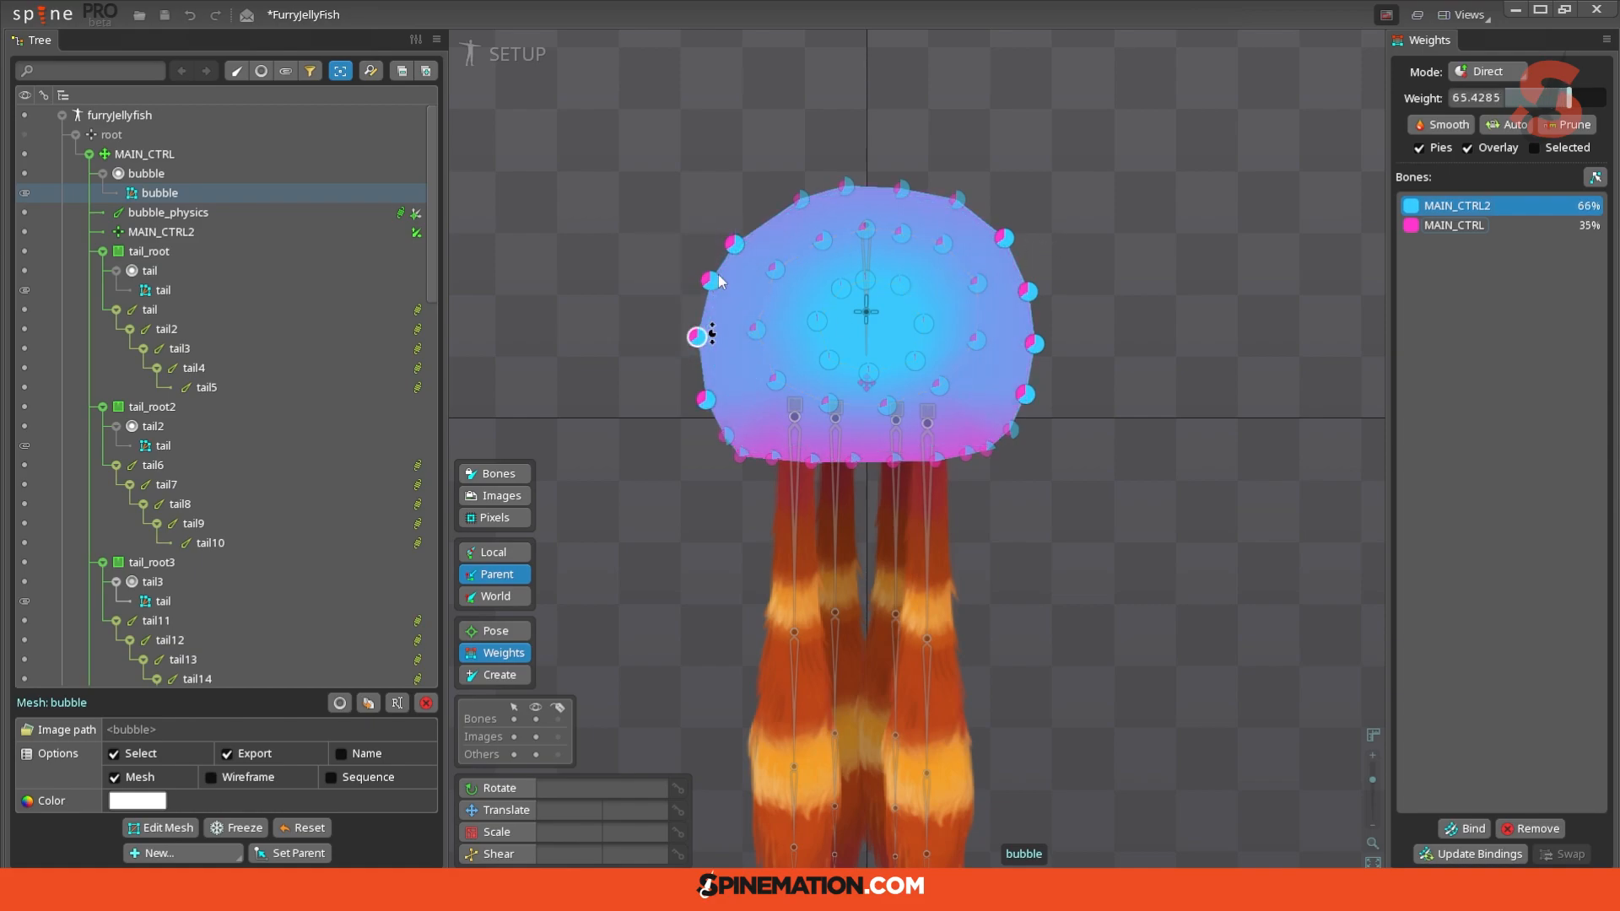
{"action": "key", "text": "v"}
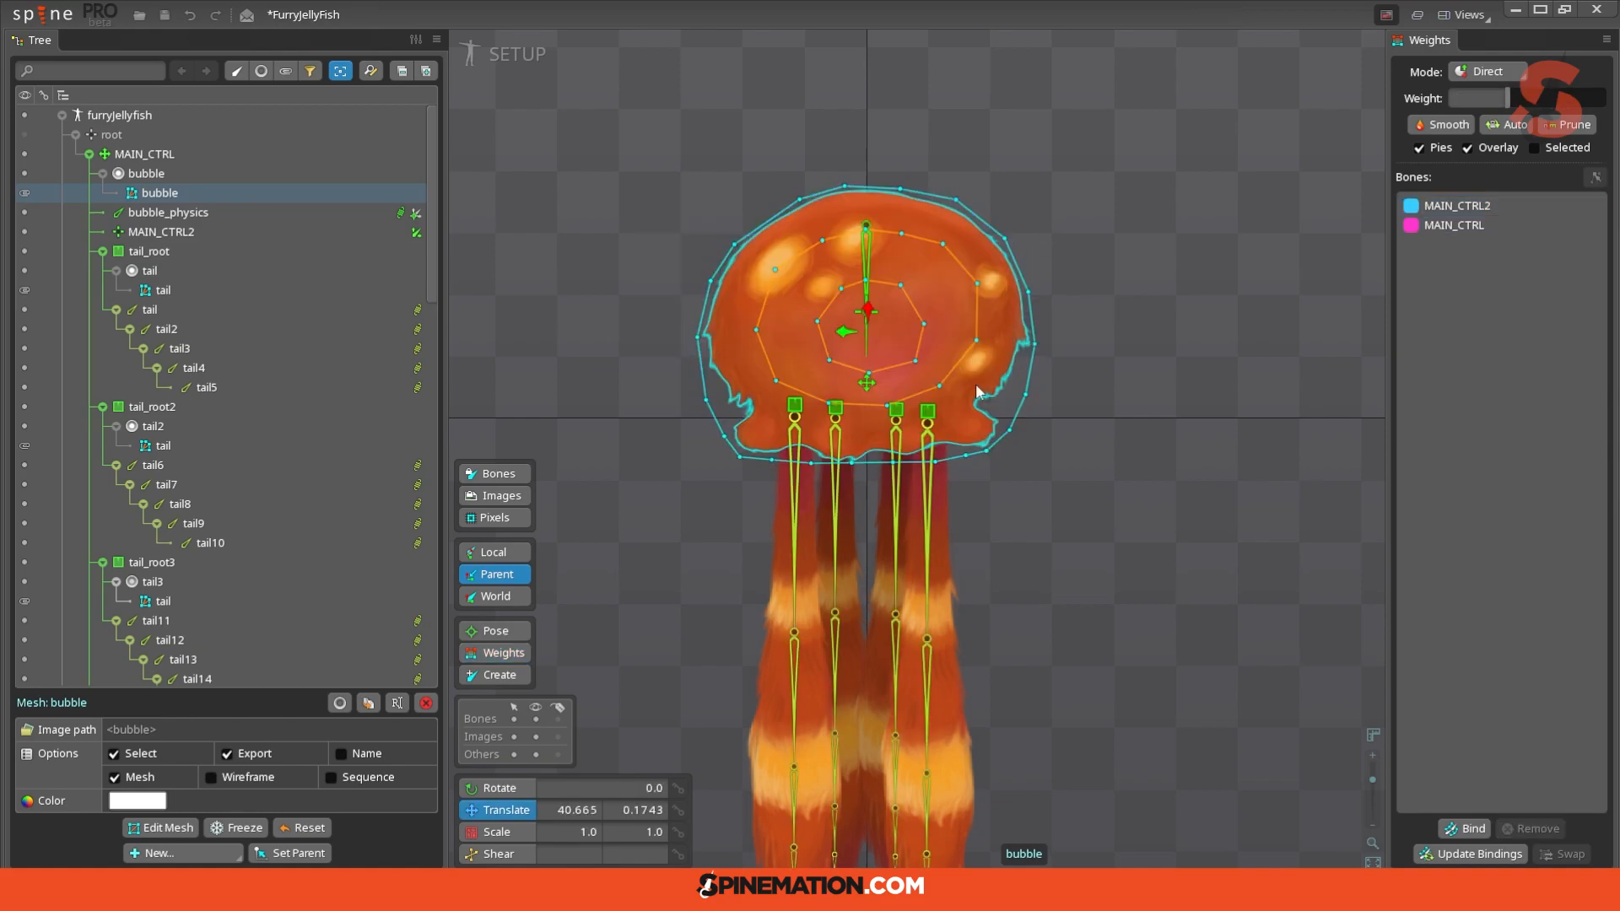
Step: Inspect vertices in the lower part of the bubble mesh and check the new weights with a temporary upward move of MAIN_CTRL
{"action": "left_click", "coordinate": [893, 559]}
{"action": "left_click", "coordinate": [761, 378]}
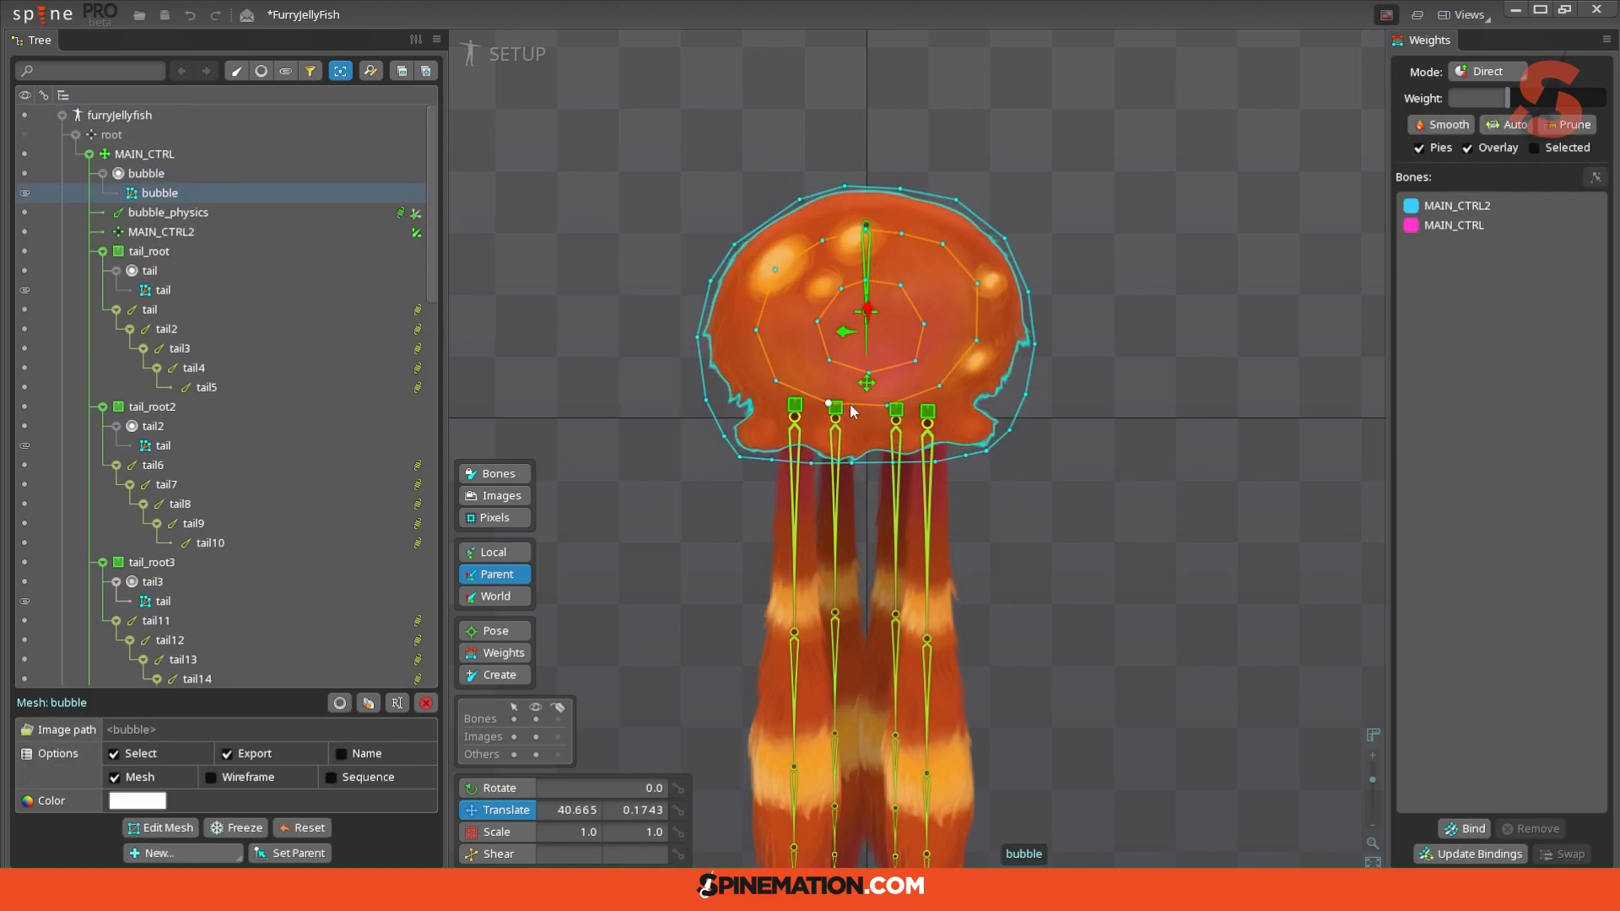
{"action": "left_click", "coordinate": [868, 373]}
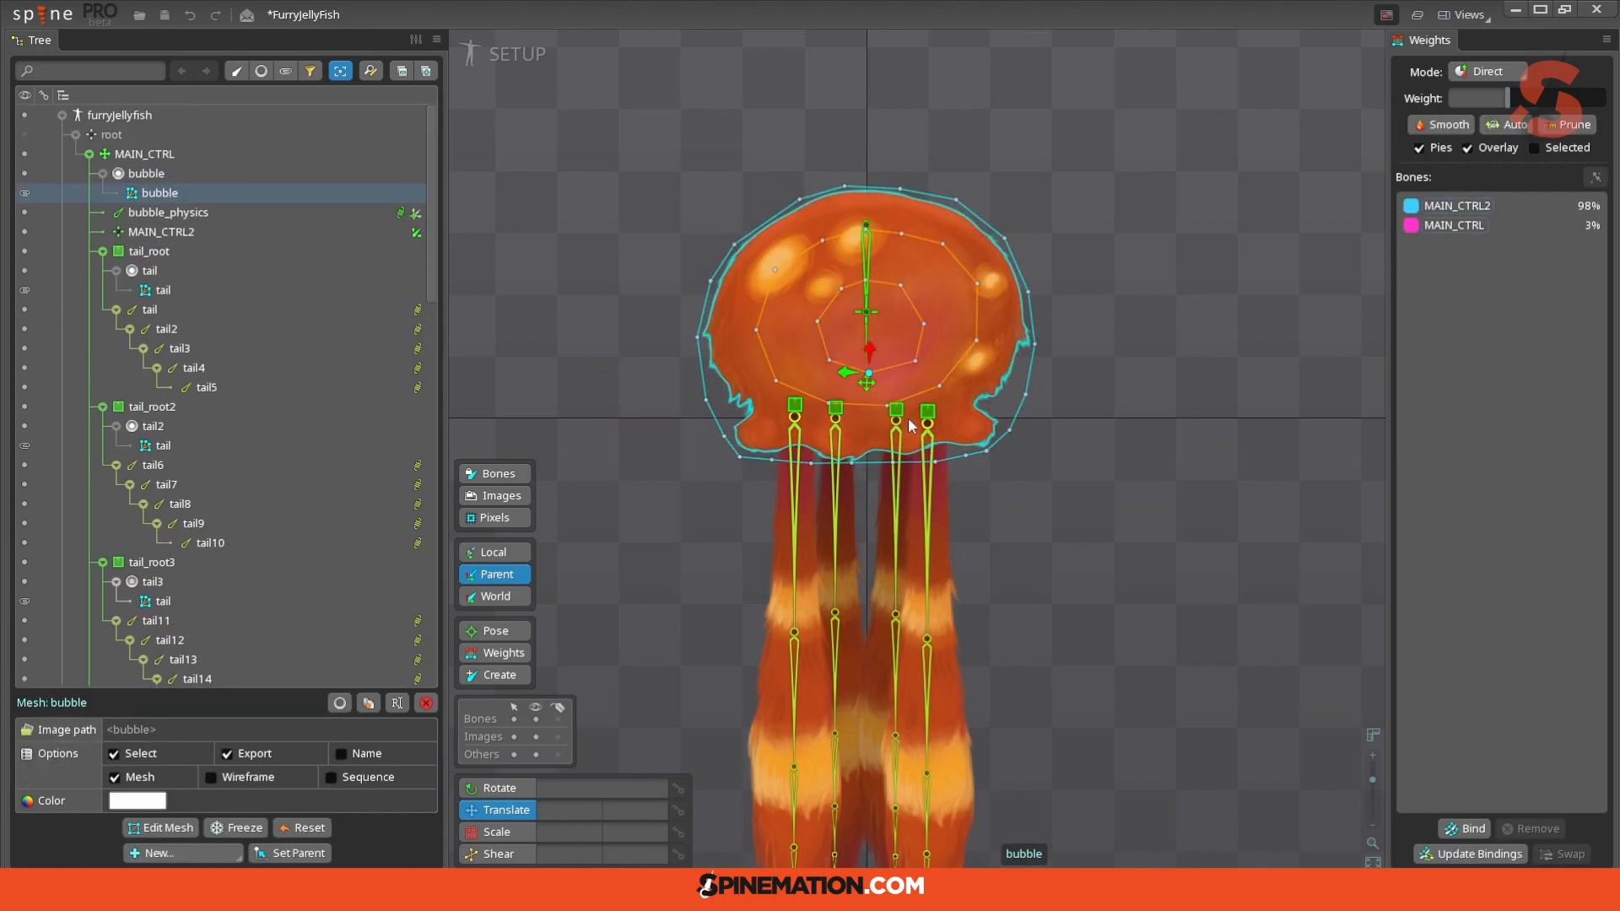
{"action": "left_click", "coordinate": [928, 488]}
{"action": "left_click", "coordinate": [866, 383]}
{"action": "left_click_drag", "start_coordinate": [866, 383], "coordinate": [866, 349]}
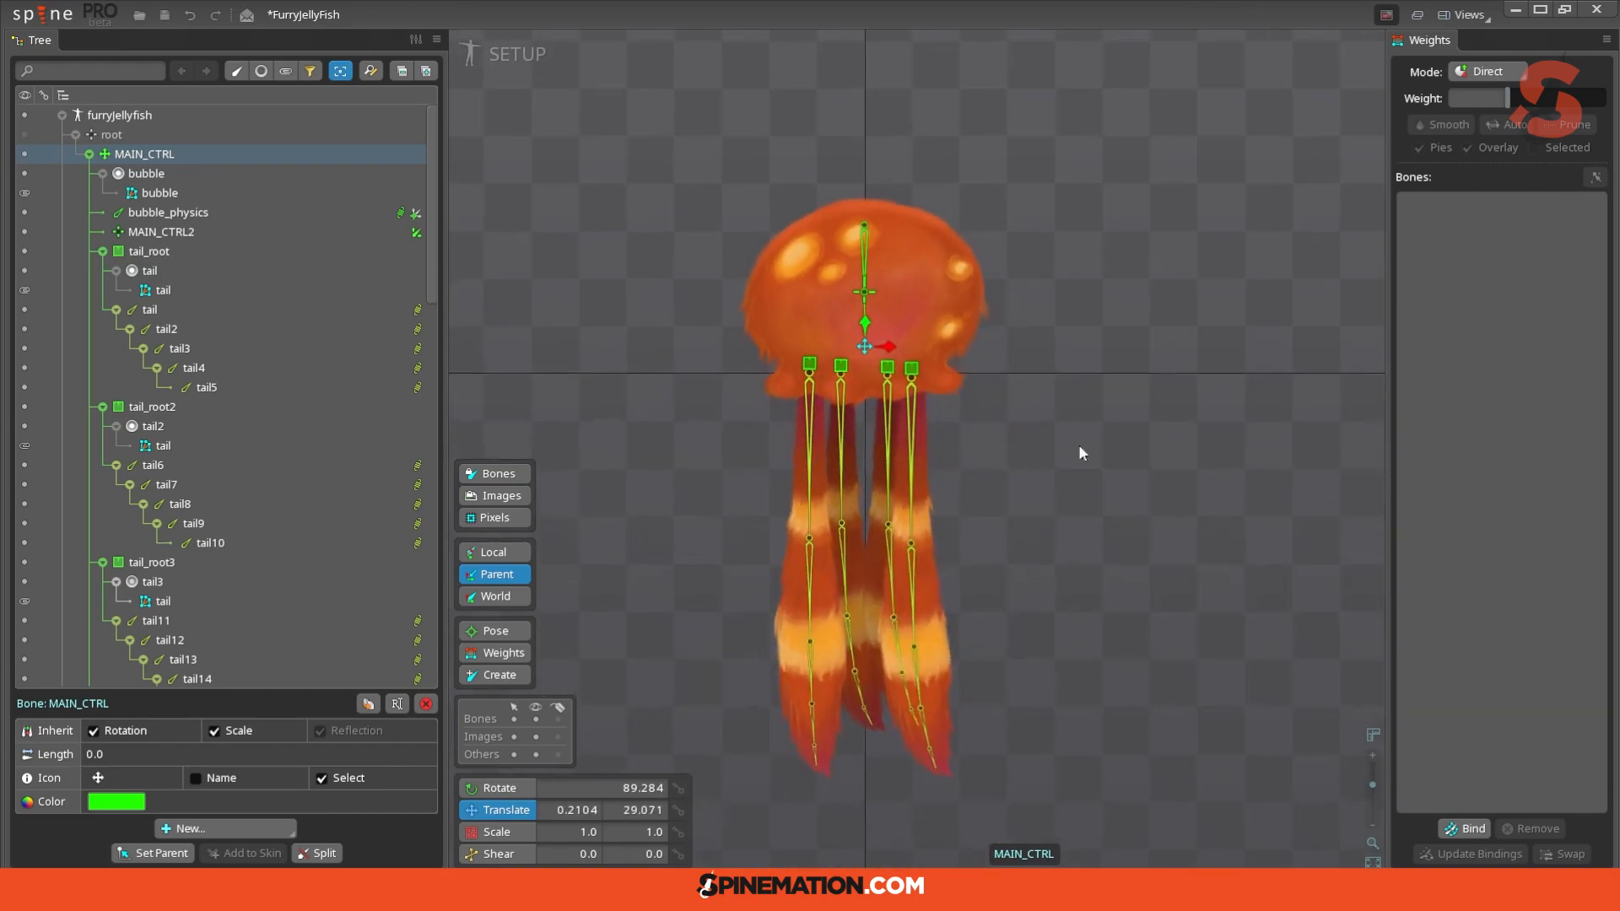
Step: Switch to Animate mode and key MAIN_CTRL's translation at frame 0 with X at about -293
{"action": "left_click", "coordinate": [506, 54]}
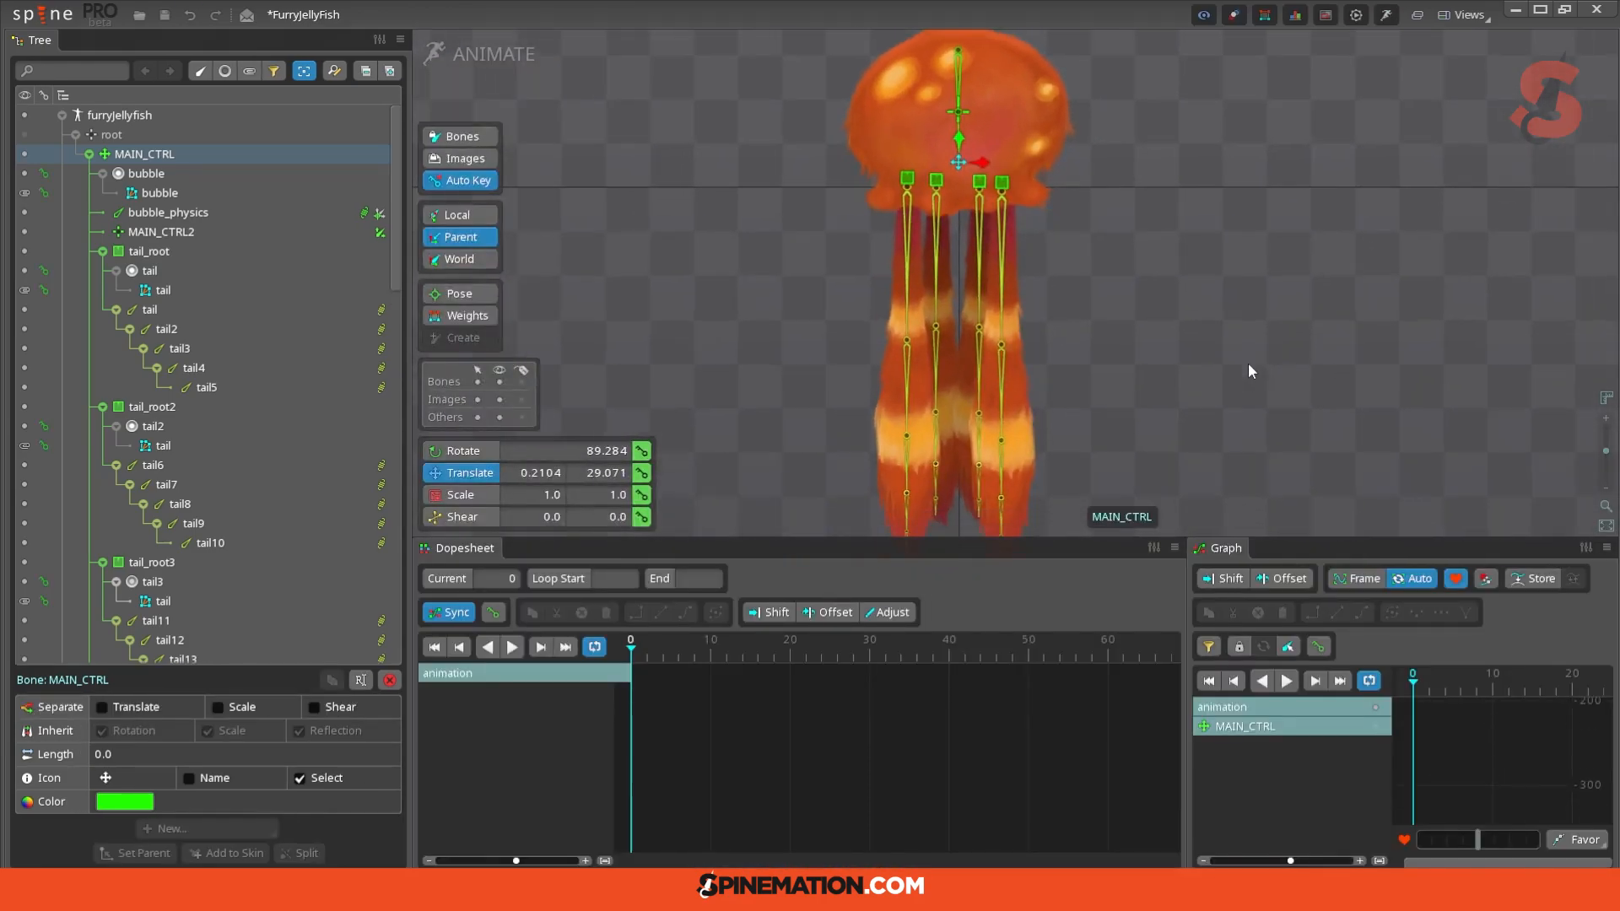
{"action": "scroll", "coordinate": [1202, 337], "scroll_direction": "down", "scroll_amount": 5}
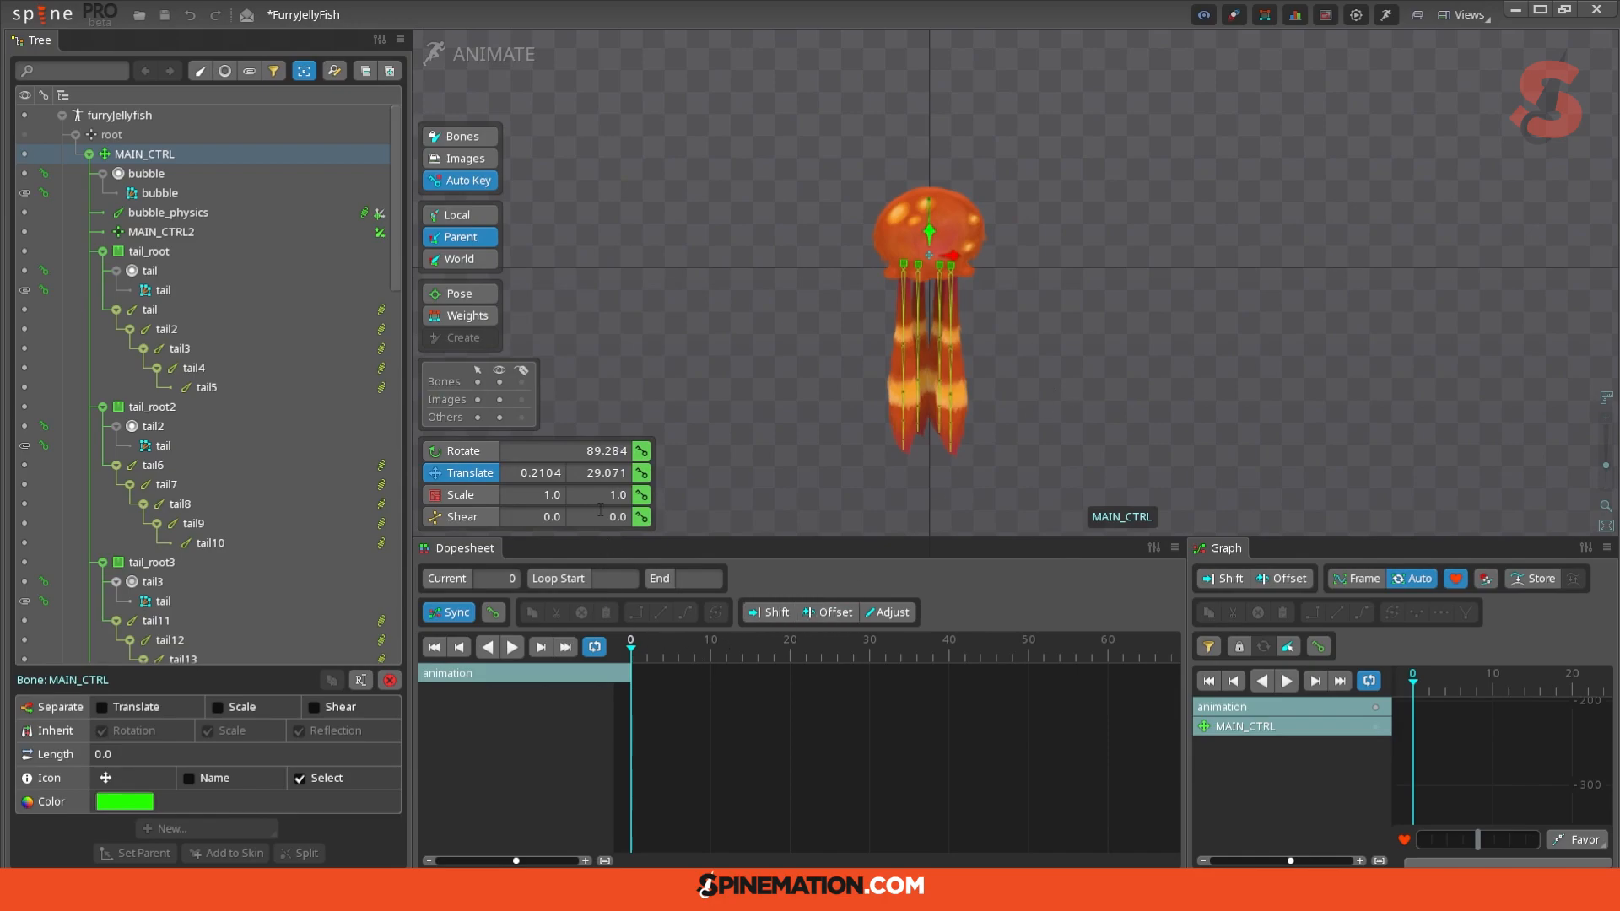
{"action": "left_click", "coordinate": [641, 473]}
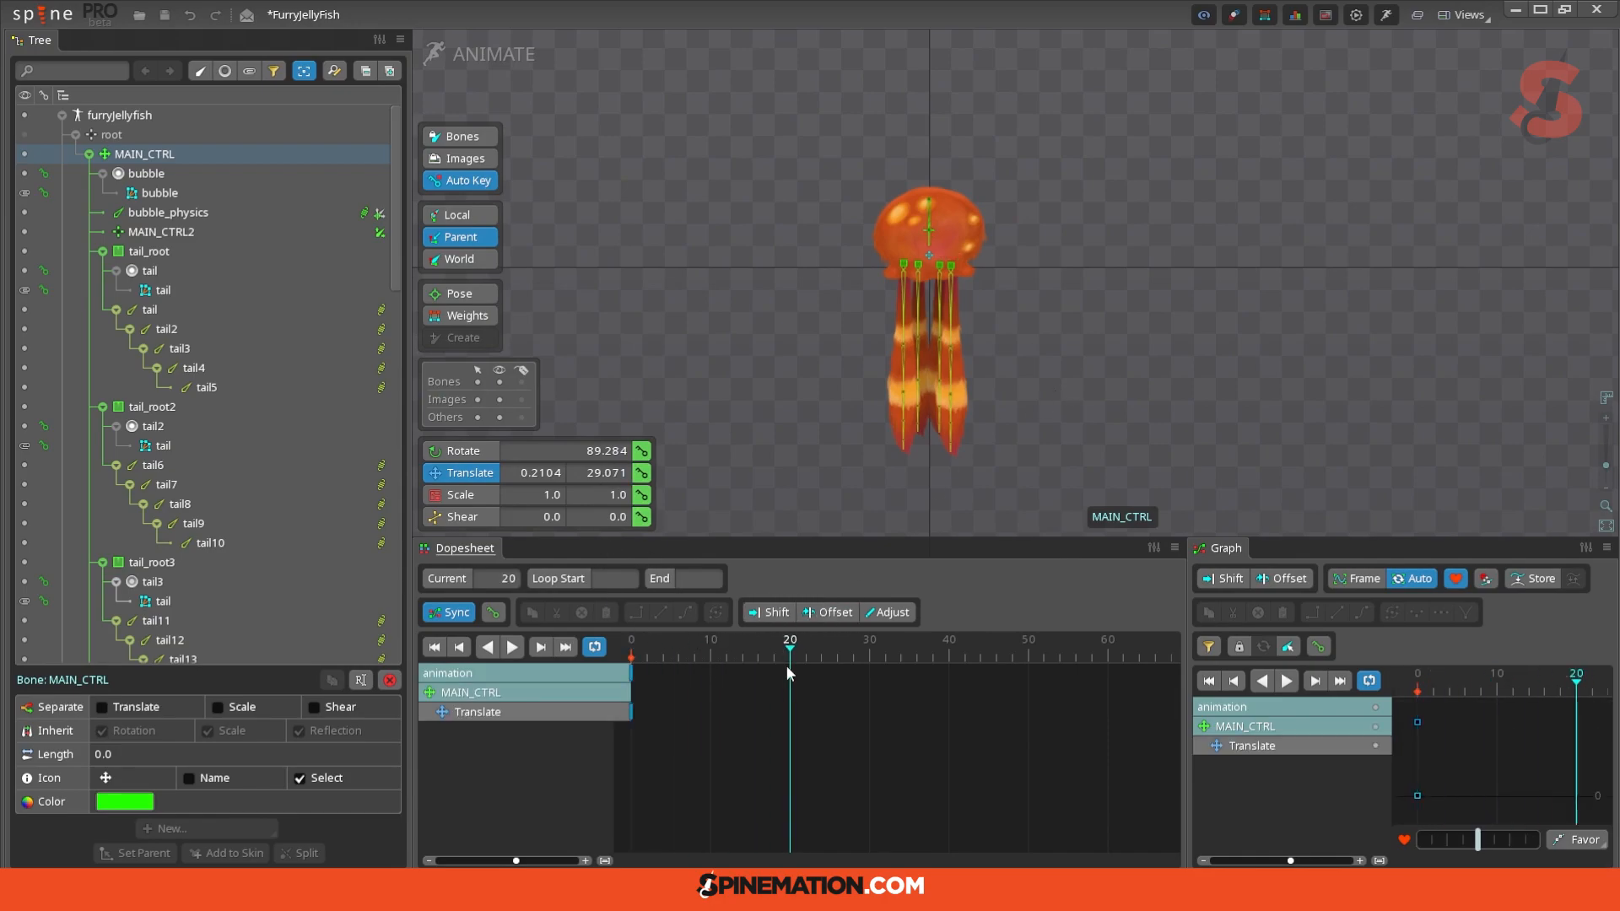
{"action": "left_click_drag", "start_coordinate": [634, 667], "coordinate": [864, 673]}
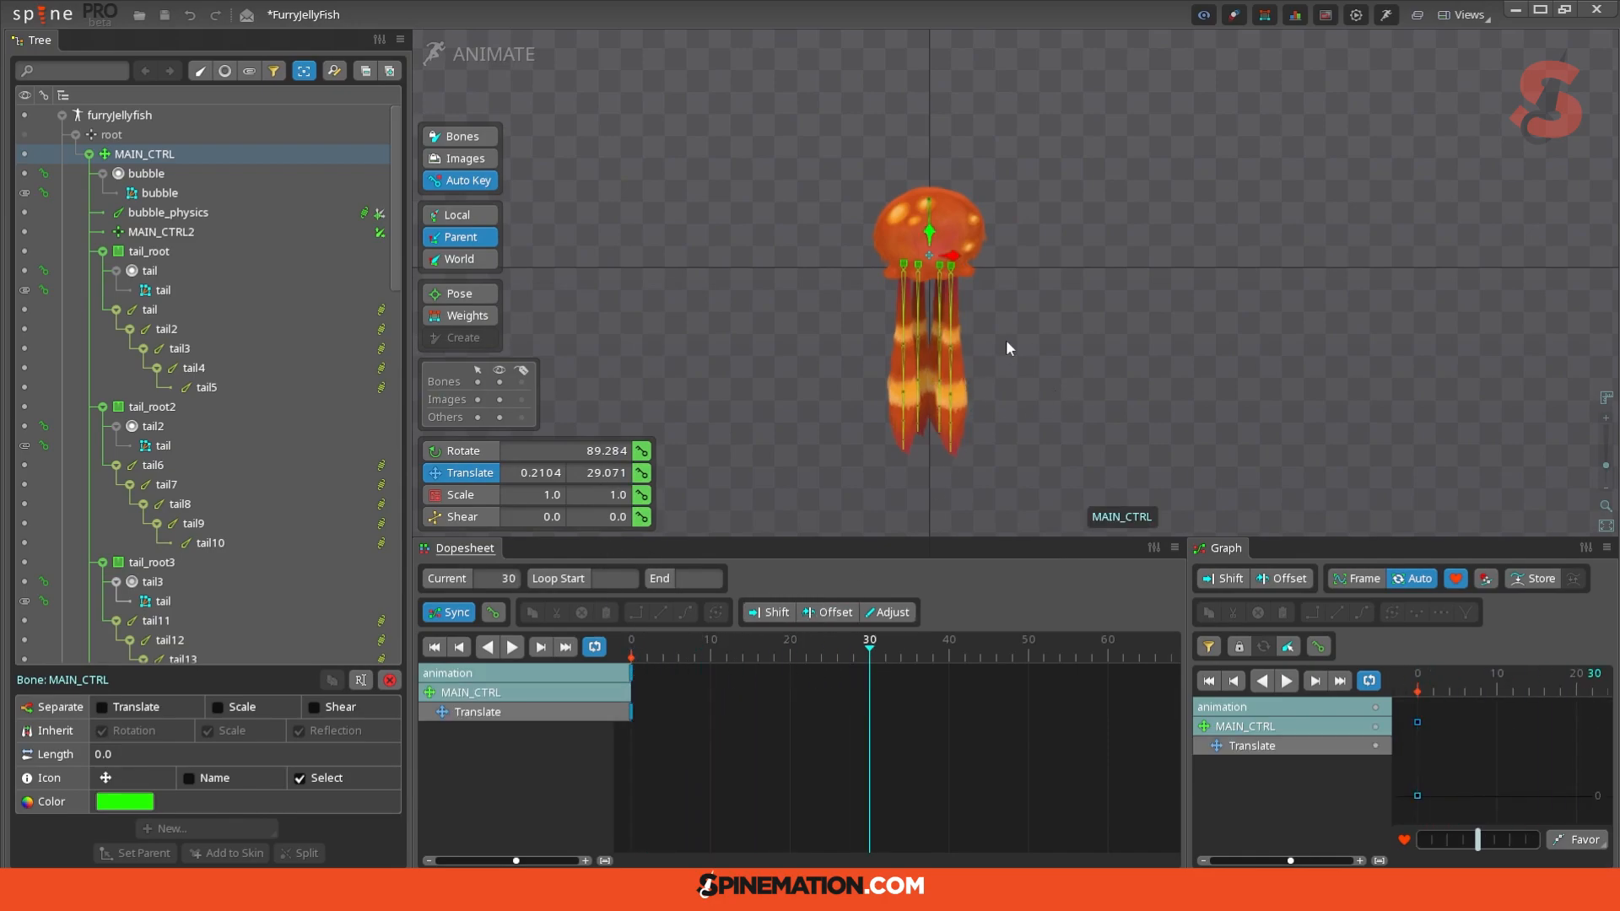
{"action": "key", "text": "Home"}
{"action": "left_click_drag", "start_coordinate": [951, 258], "coordinate": [819, 284]}
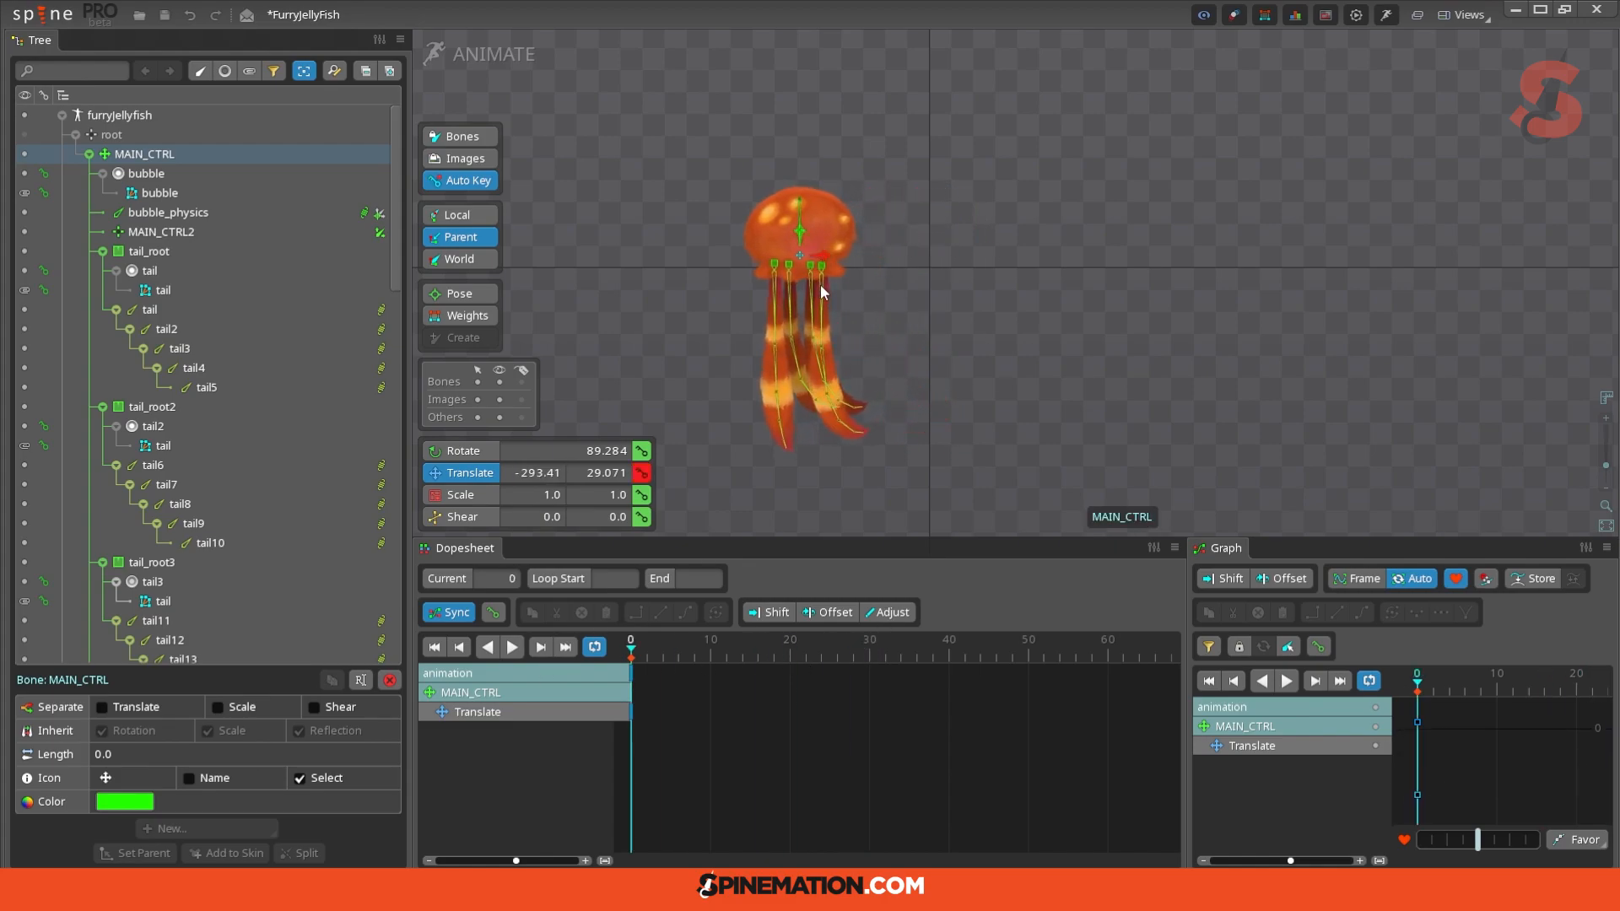
Step: Key MAIN_CTRL on the opposite side at frame 30 with X at about 342, and retime that key to frame 20
{"action": "left_click_drag", "start_coordinate": [844, 641], "coordinate": [869, 650]}
{"action": "left_click_drag", "start_coordinate": [823, 261], "coordinate": [1105, 299]}
{"action": "left_click_drag", "start_coordinate": [793, 672], "coordinate": [853, 673]}
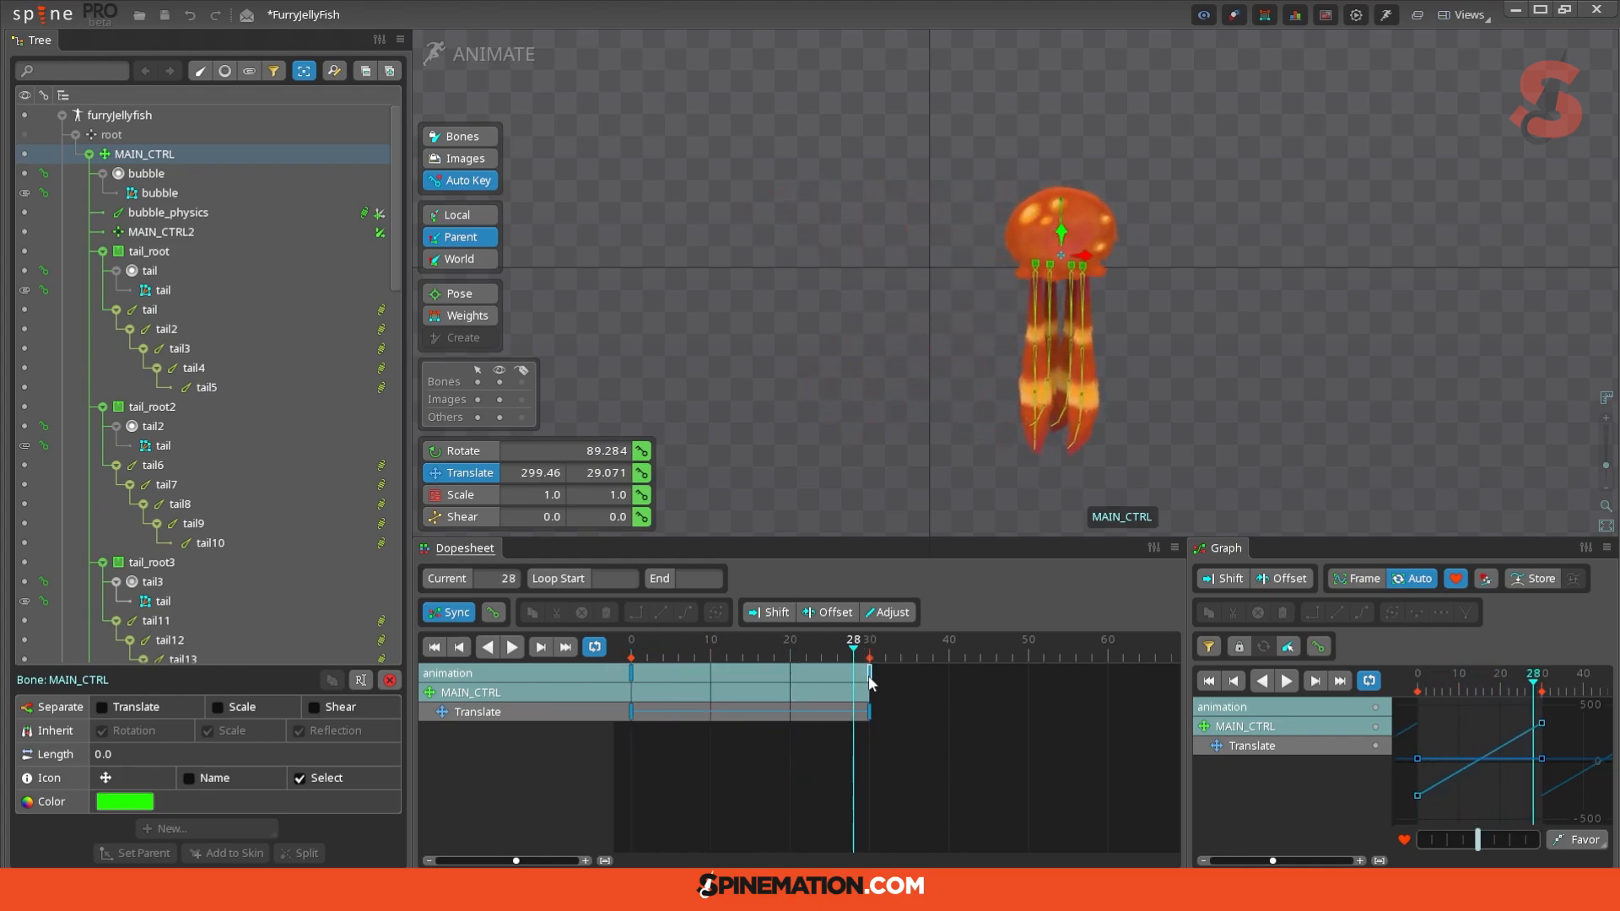
{"action": "left_click_drag", "start_coordinate": [869, 678], "coordinate": [790, 679]}
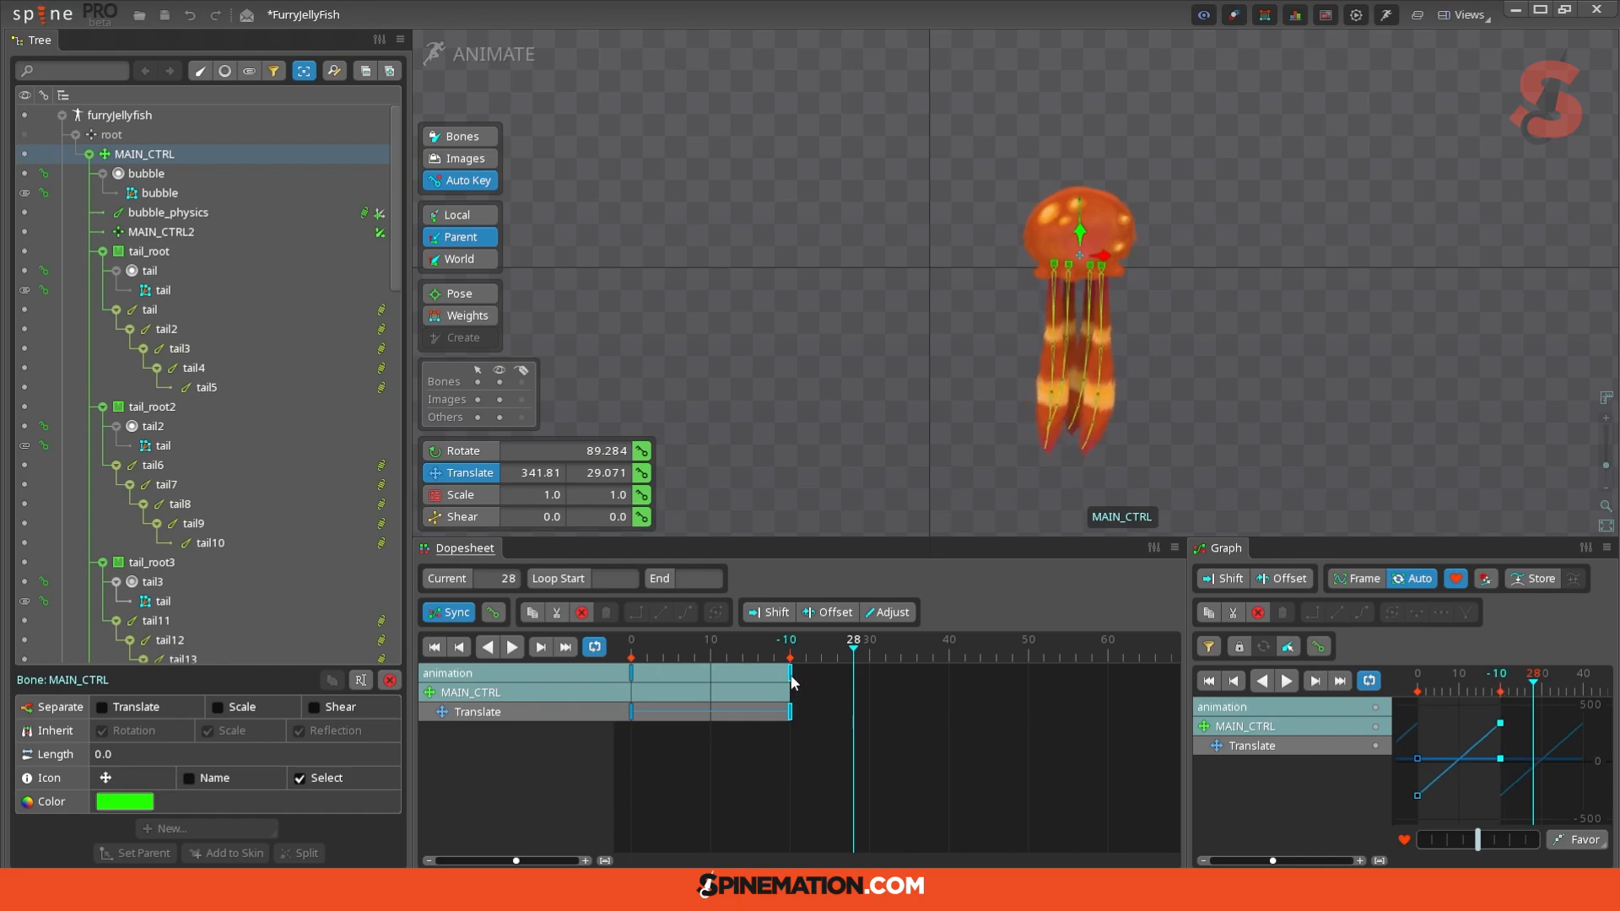
Step: Copy MAIN_CTRL's frame 0 key to frame 40 with smooth curves on all keys, and play back the sideways loop
{"action": "left_click_drag", "start_coordinate": [671, 677], "coordinate": [625, 680]}
{"action": "key", "text": "ctrl+c"}
{"action": "left_click_drag", "start_coordinate": [848, 655], "coordinate": [947, 654]}
{"action": "key", "text": "ctrl+v"}
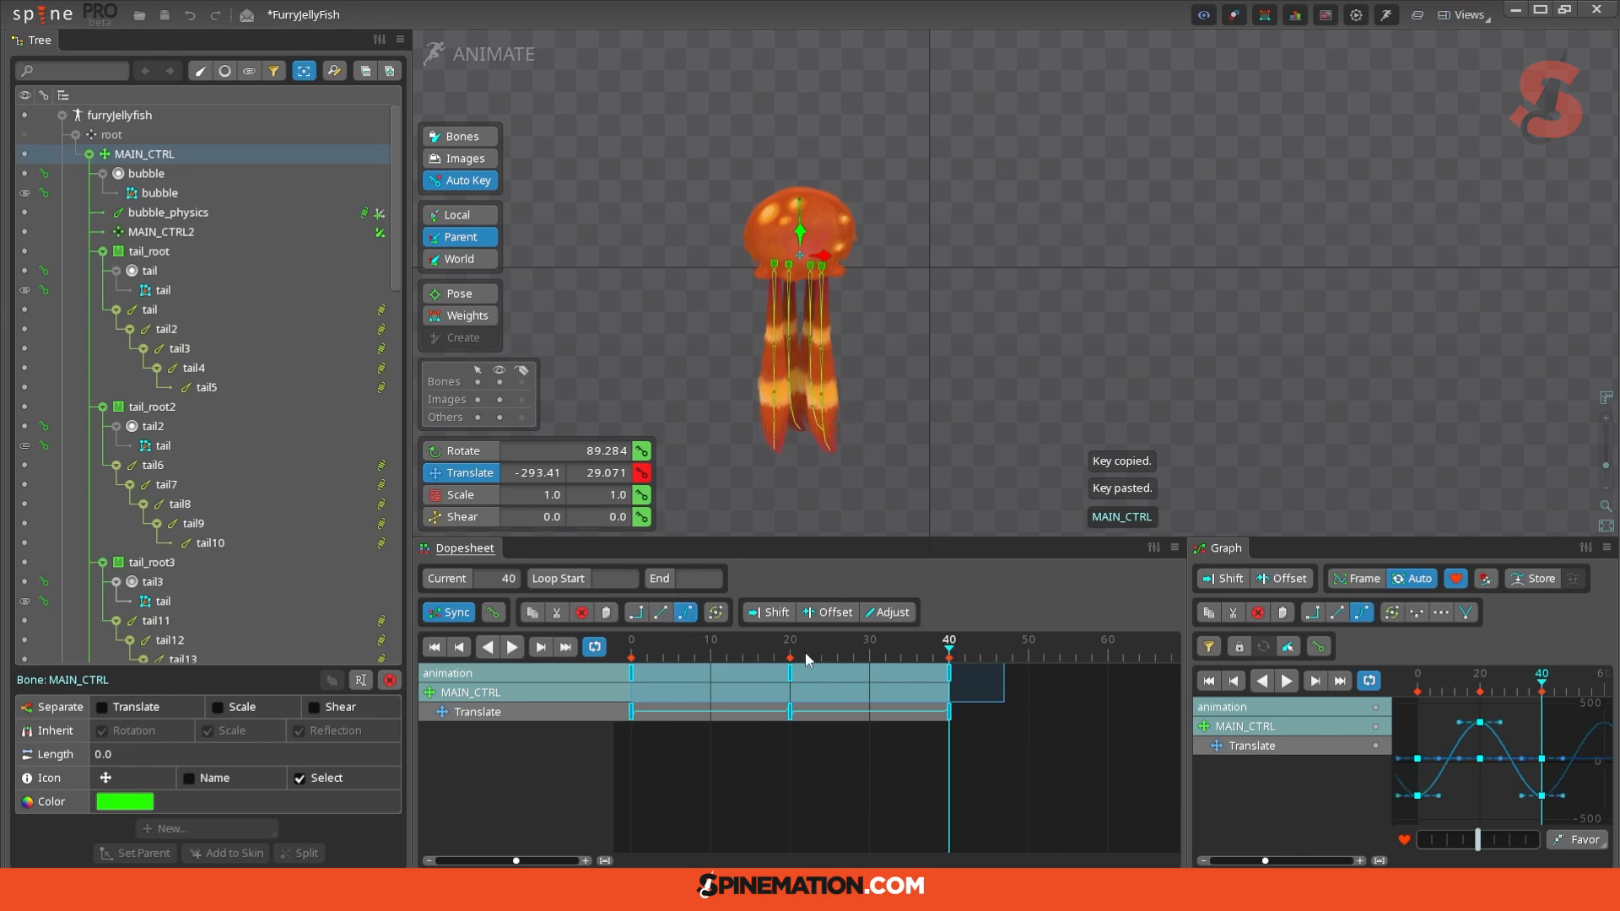
{"action": "key", "text": "space"}
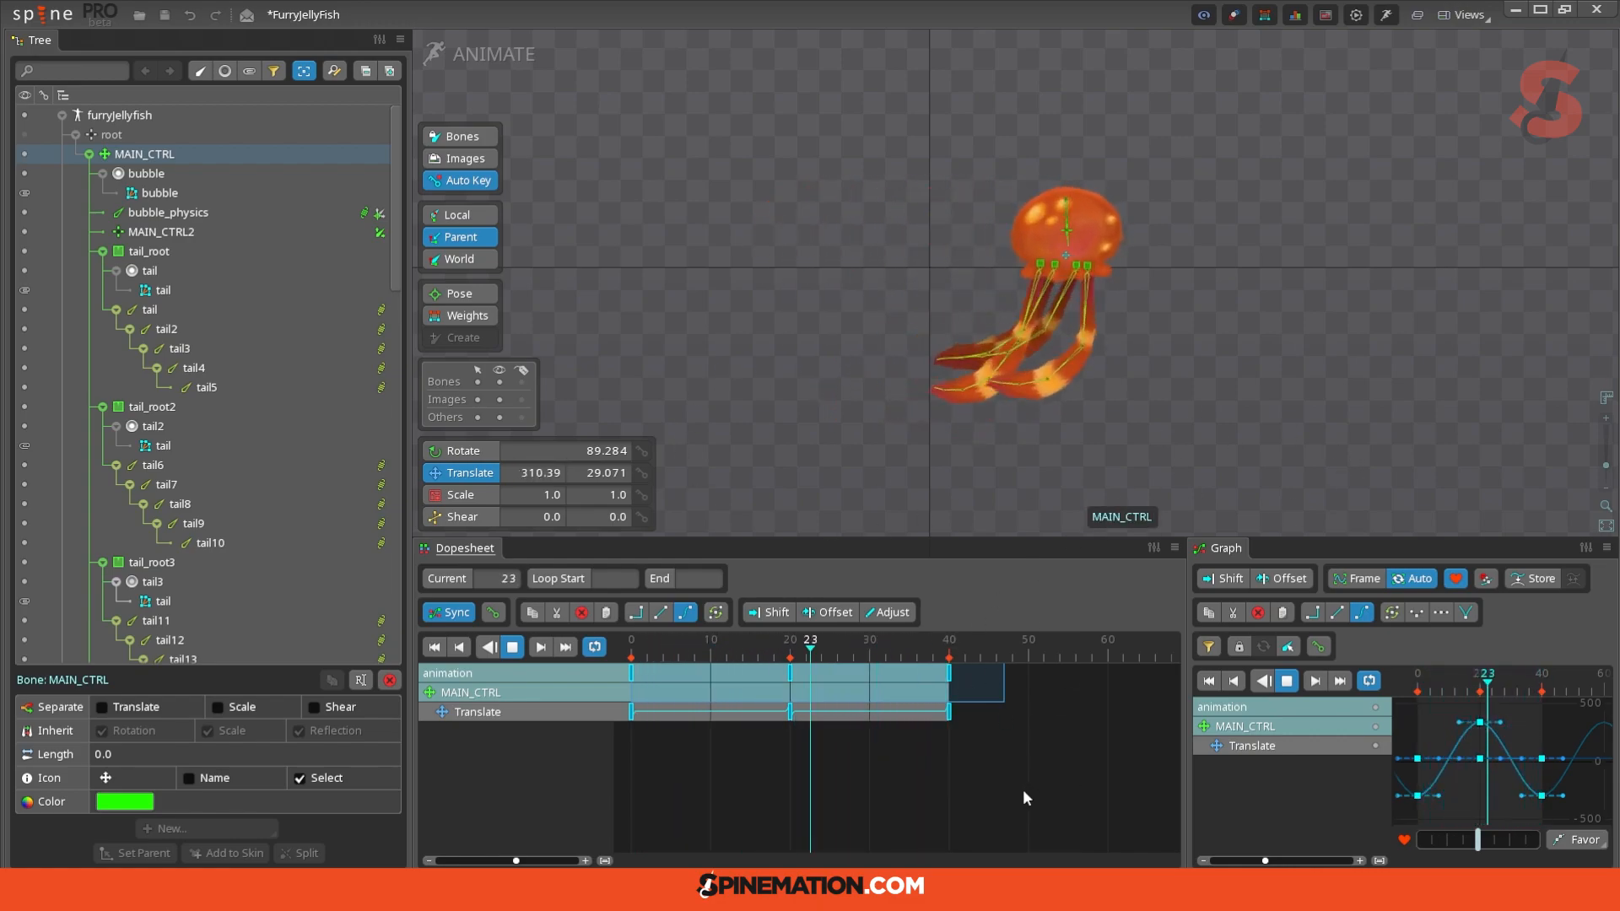
{"action": "key", "text": "space"}
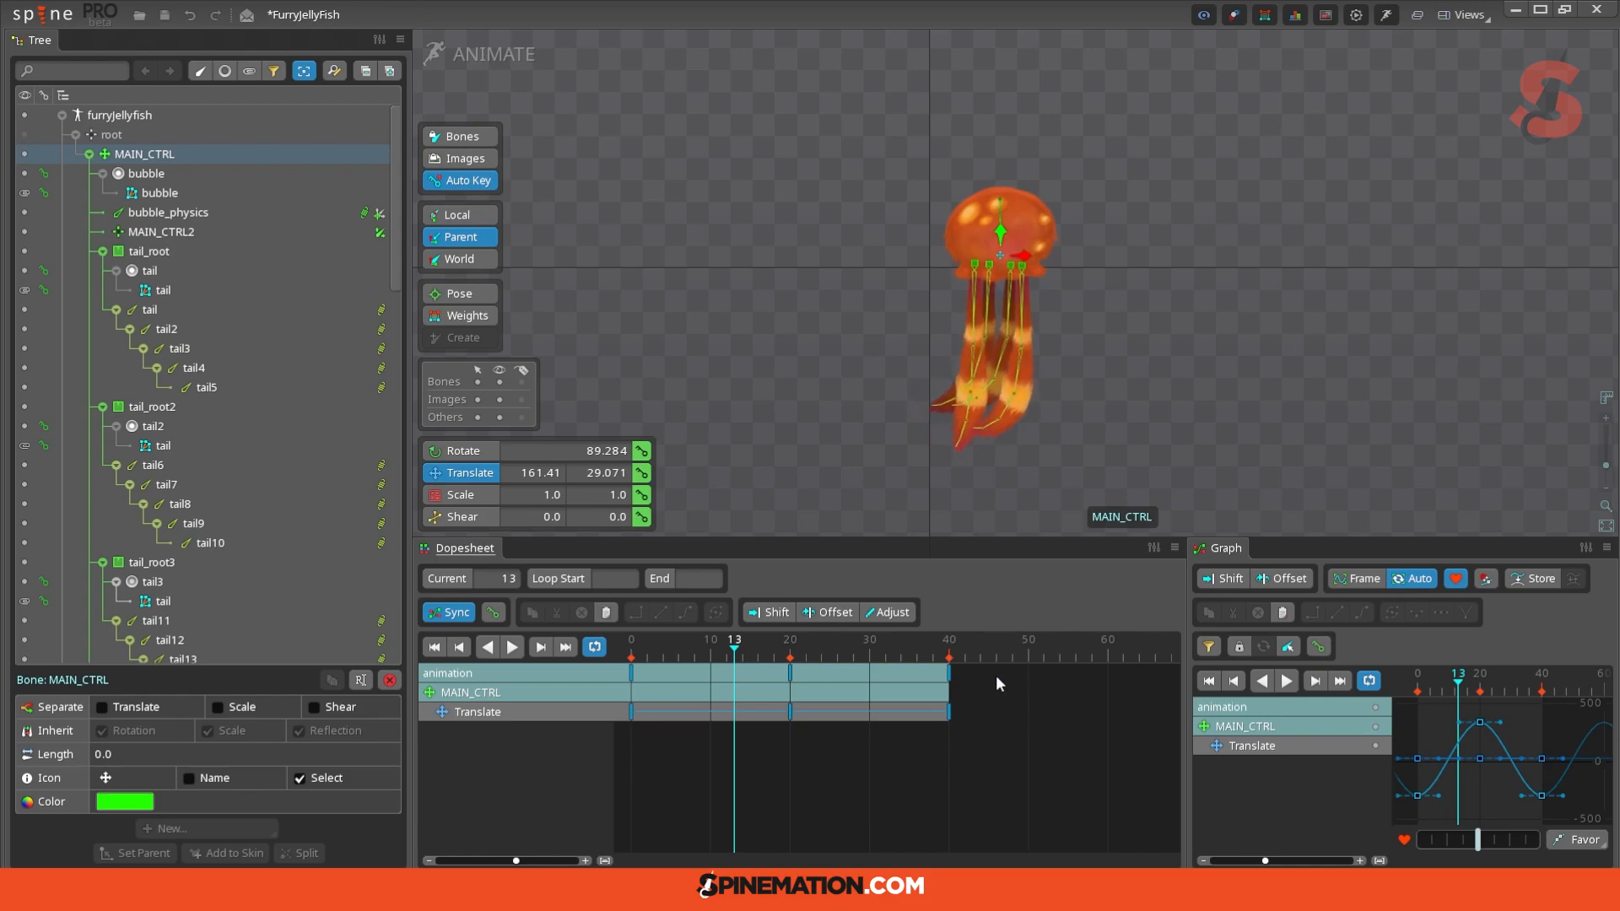
Step: Stretch the MAIN_CTRL translation keys so the loop ends at frame 60, and play back the slower motion
{"action": "left_click_drag", "start_coordinate": [998, 677], "coordinate": [1178, 675]}
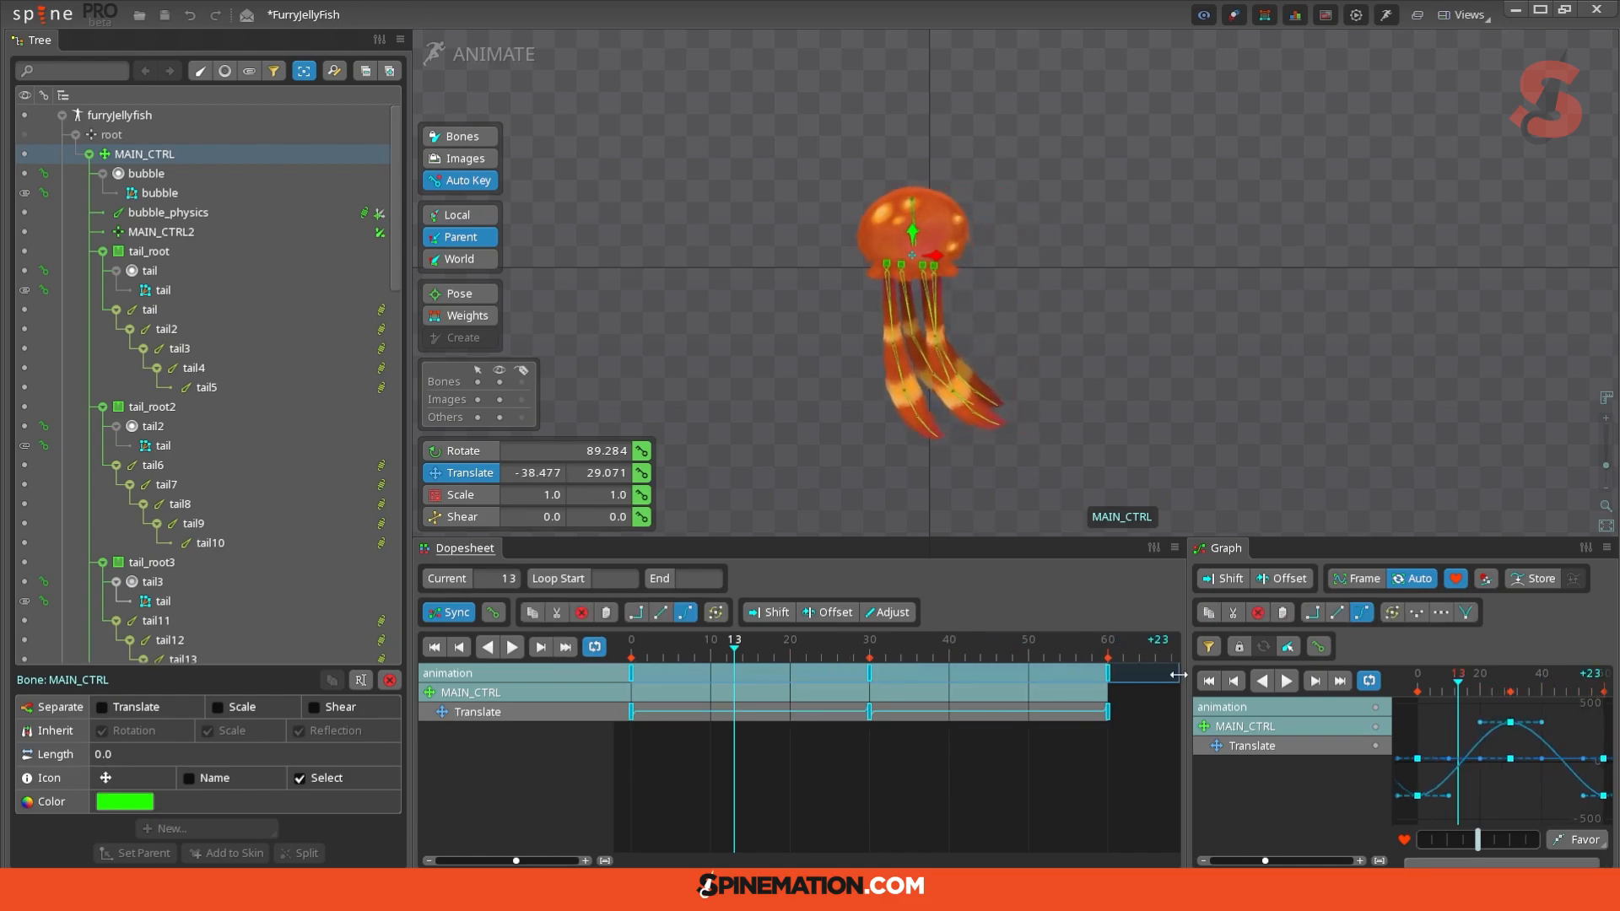
{"action": "key", "text": "space"}
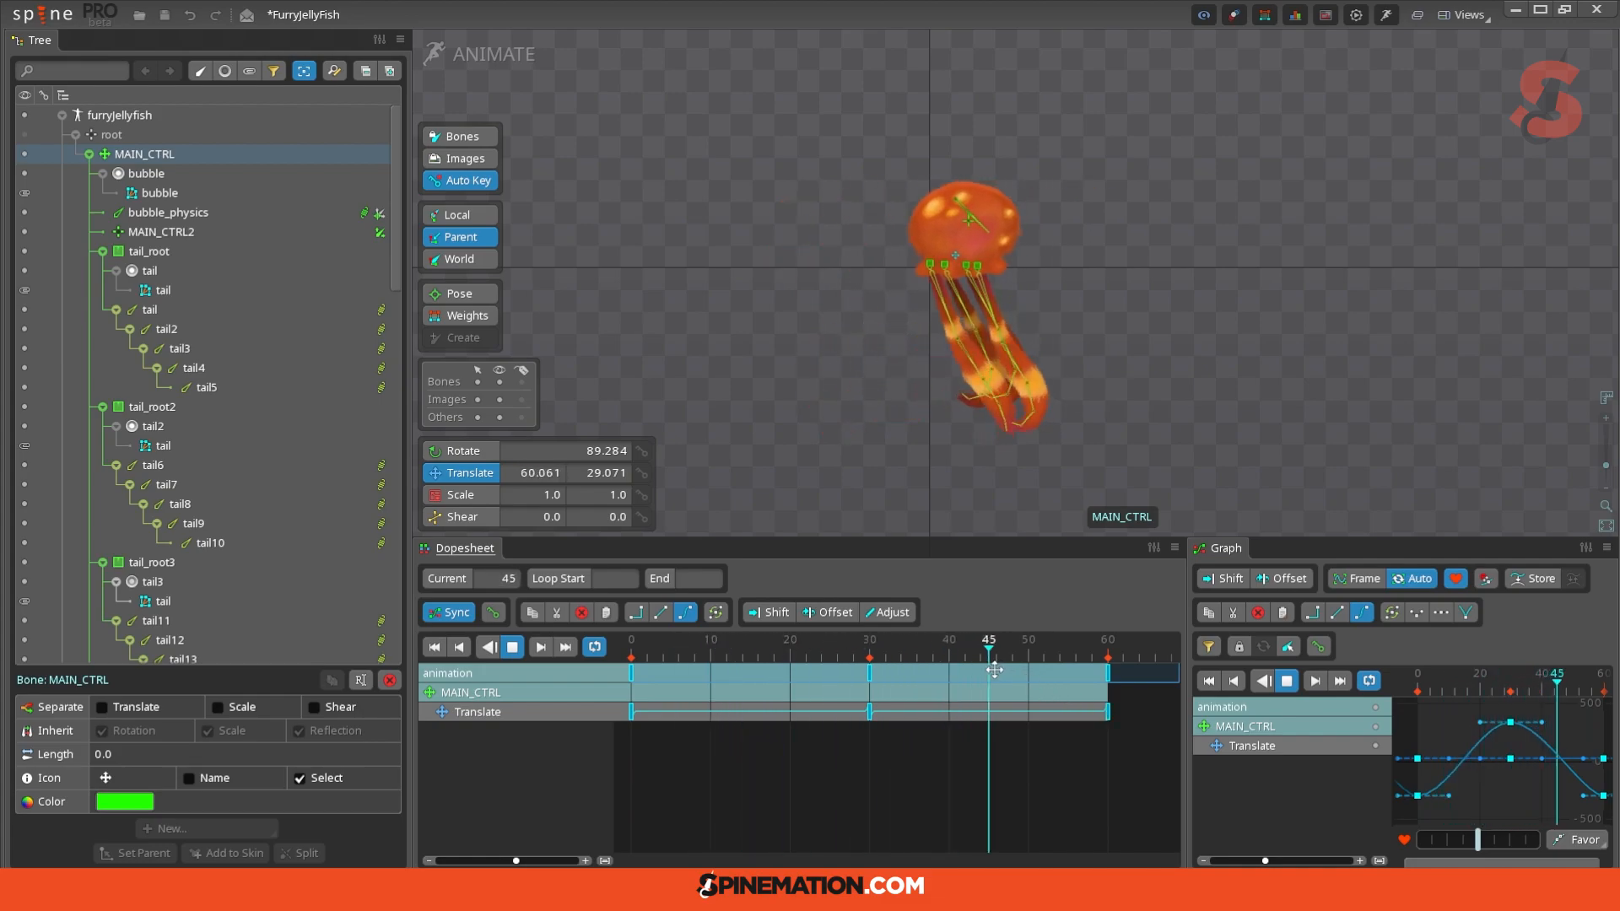
{"action": "key", "text": "space"}
{"action": "key", "text": "space"}
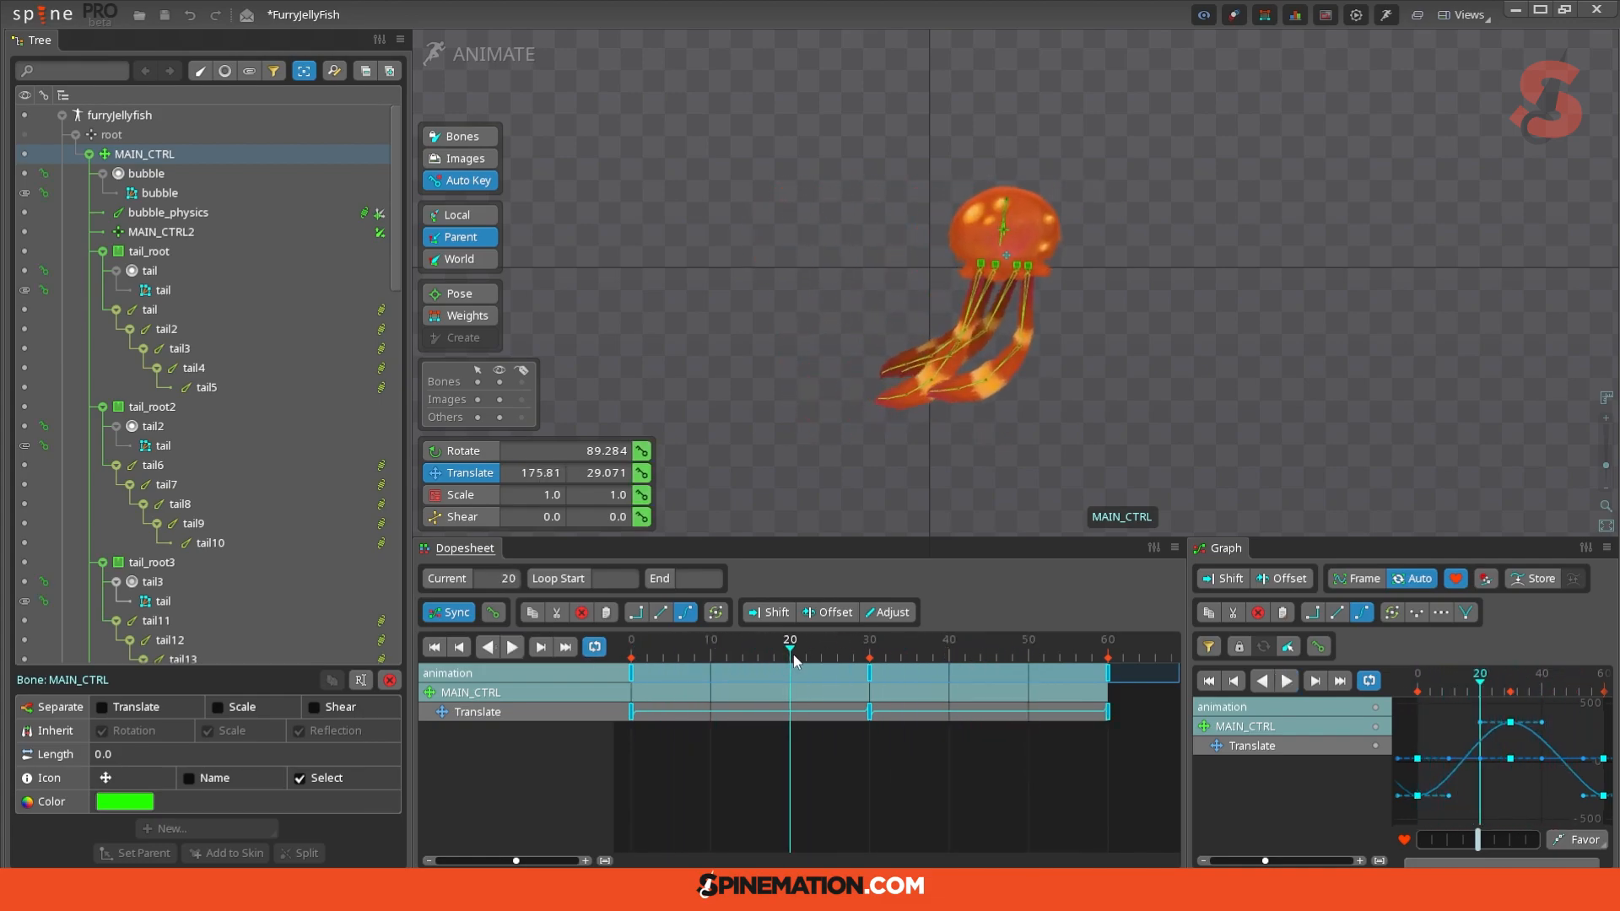
{"action": "key", "text": "space"}
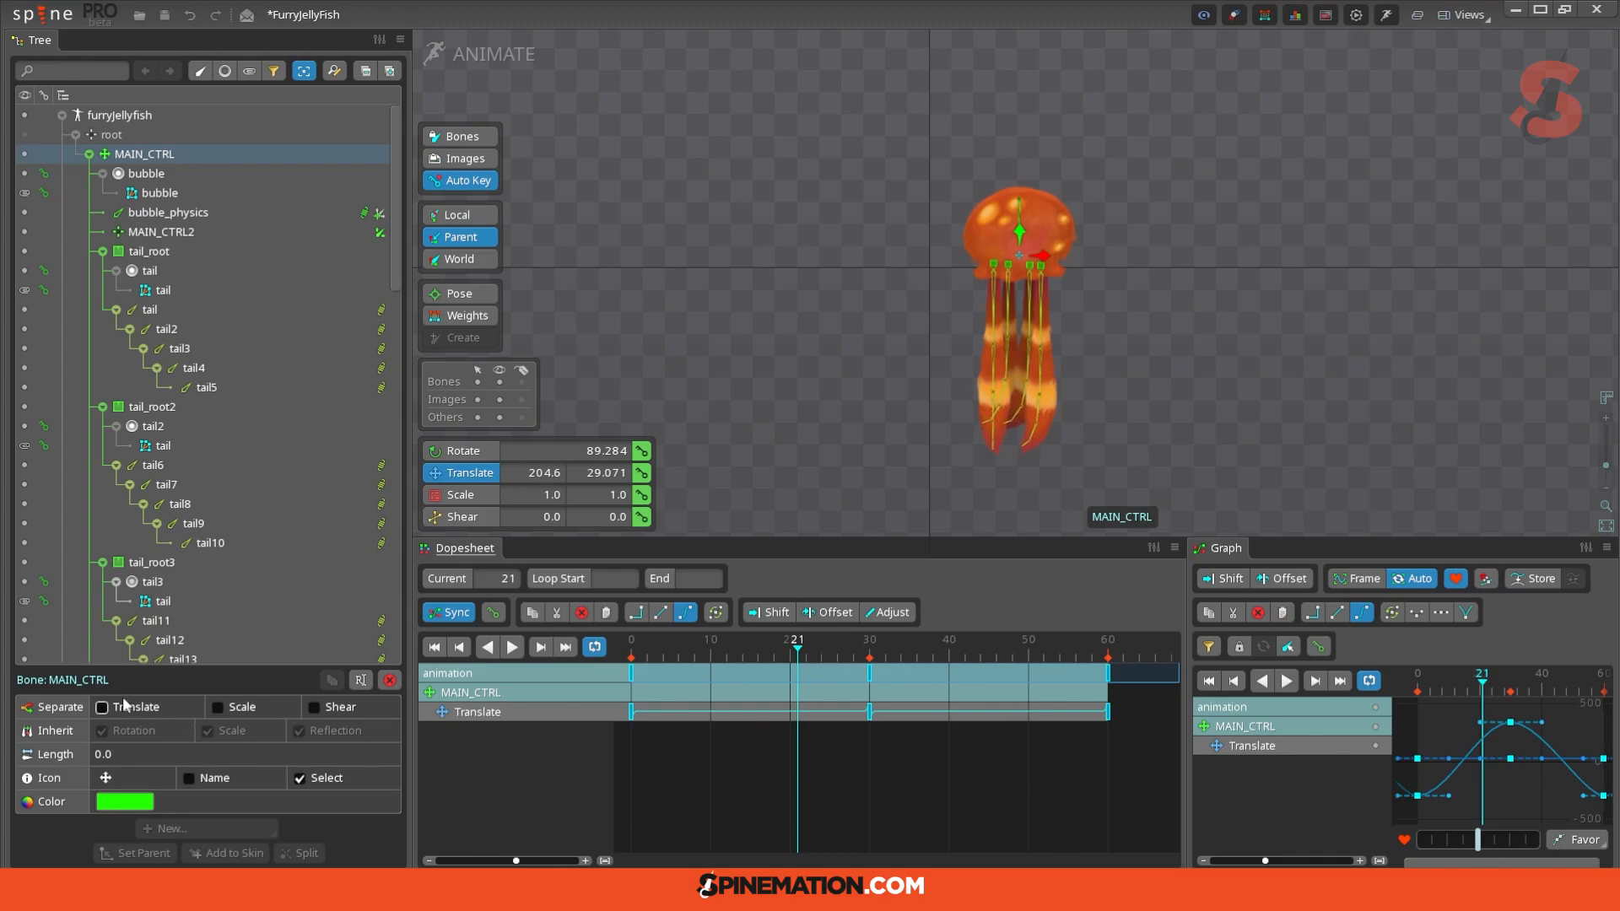
Step: Separate MAIN_CTRL's translation into X and Y, lower the middle Translate Y key, and shift it to frame 16
{"action": "left_click", "coordinate": [111, 708]}
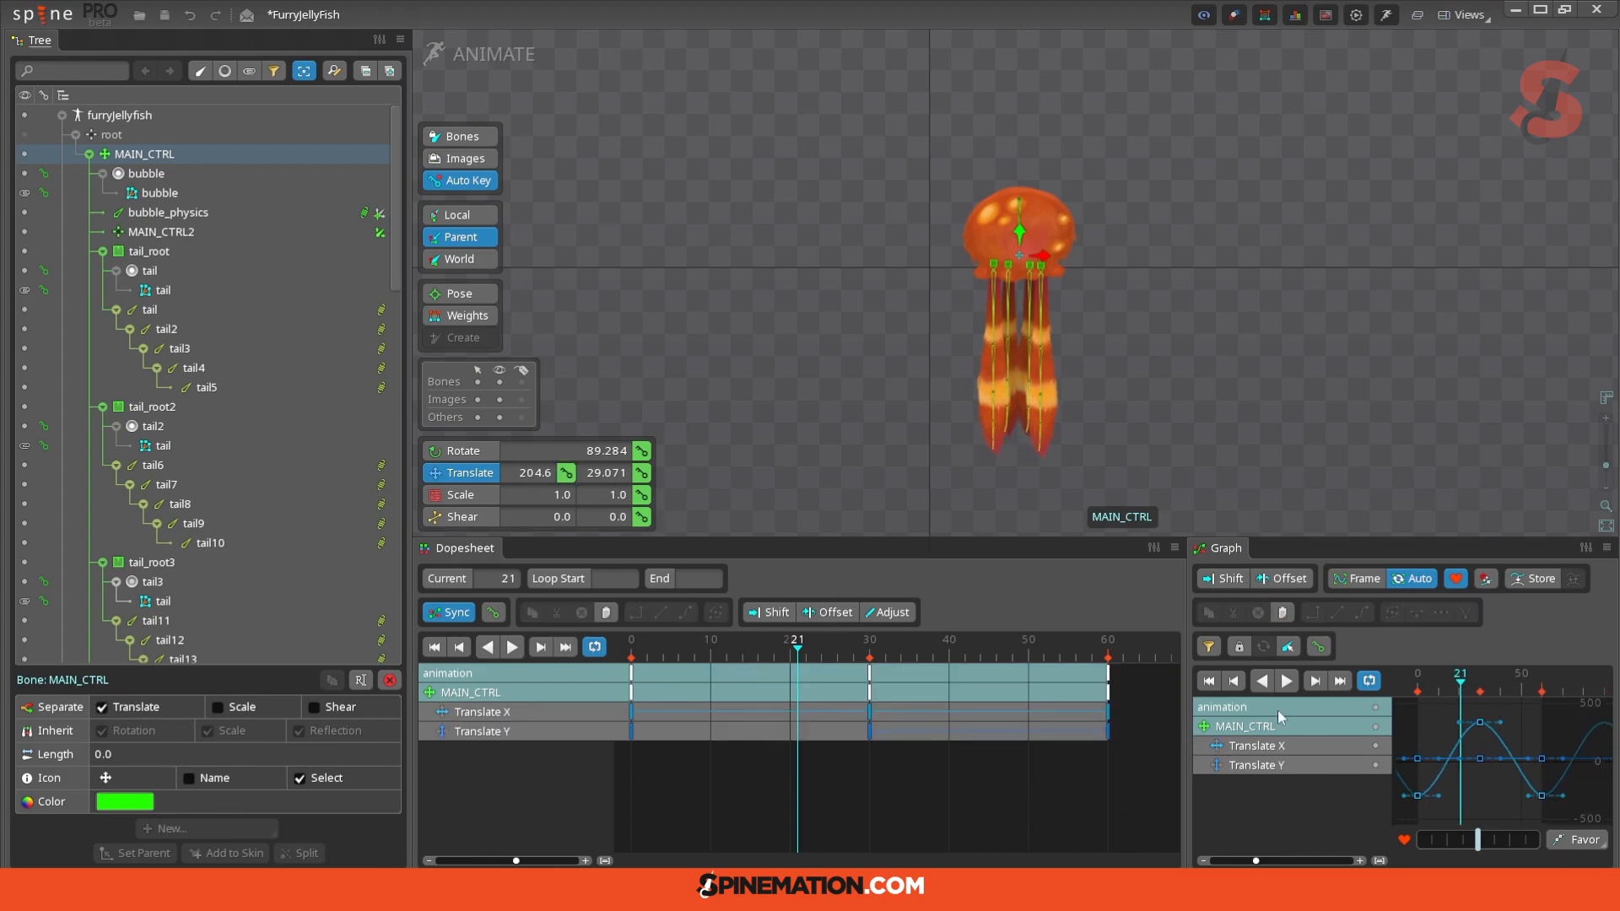
{"action": "left_click_drag", "start_coordinate": [1349, 538], "coordinate": [1350, 410]}
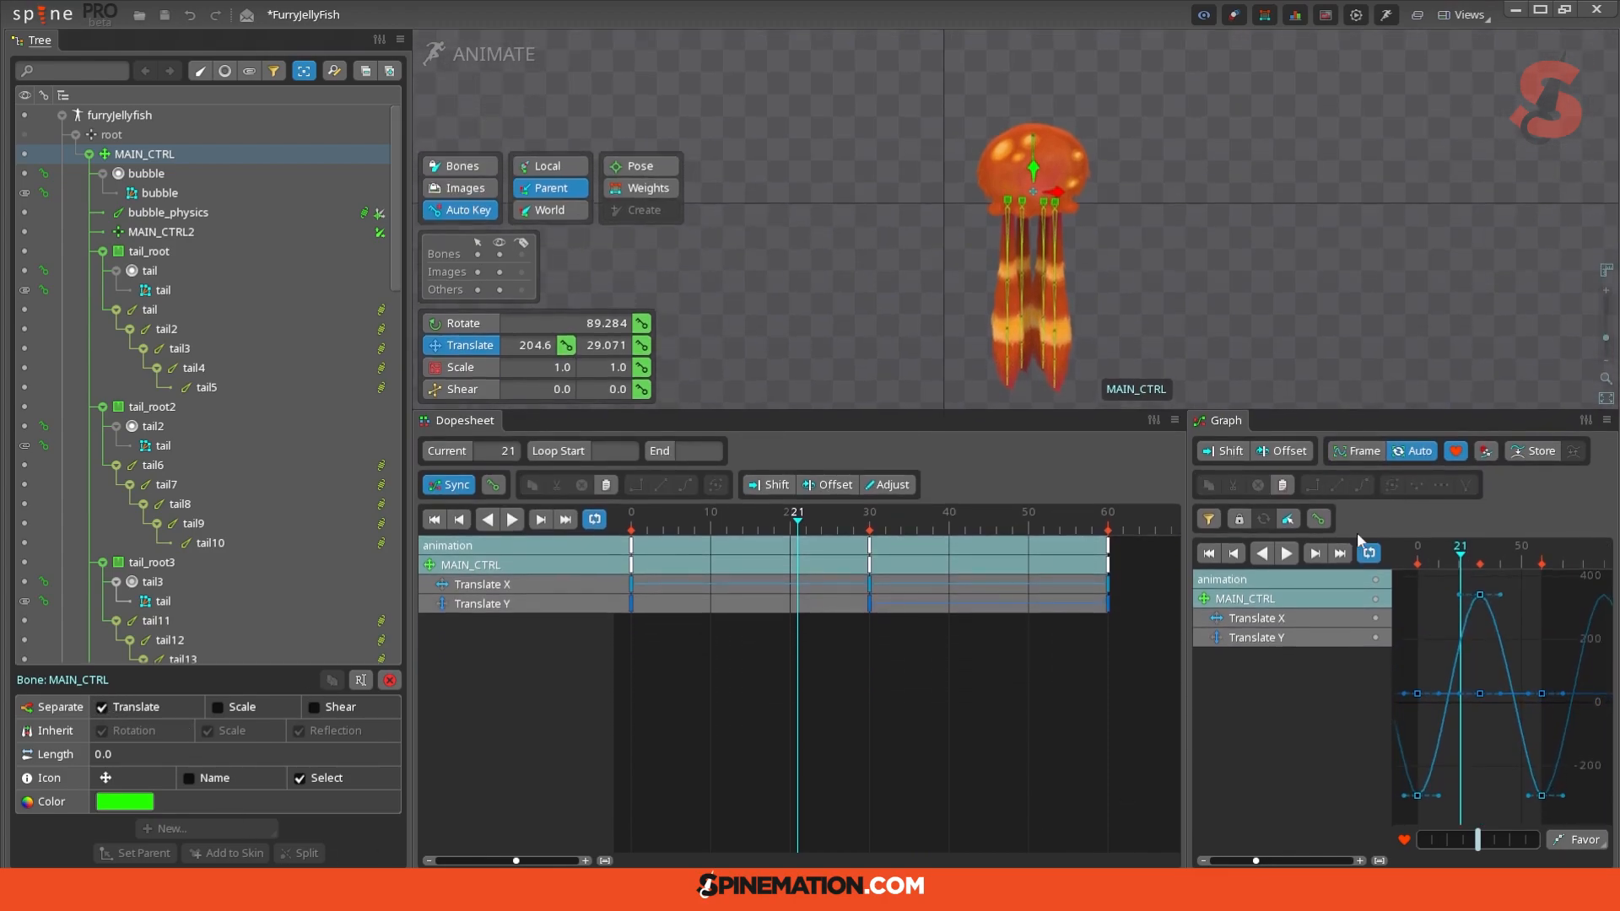
{"action": "left_click_drag", "start_coordinate": [1480, 699], "coordinate": [1481, 724]}
{"action": "left_click_drag", "start_coordinate": [802, 516], "coordinate": [670, 528]}
{"action": "left_click_drag", "start_coordinate": [870, 604], "coordinate": [752, 616]}
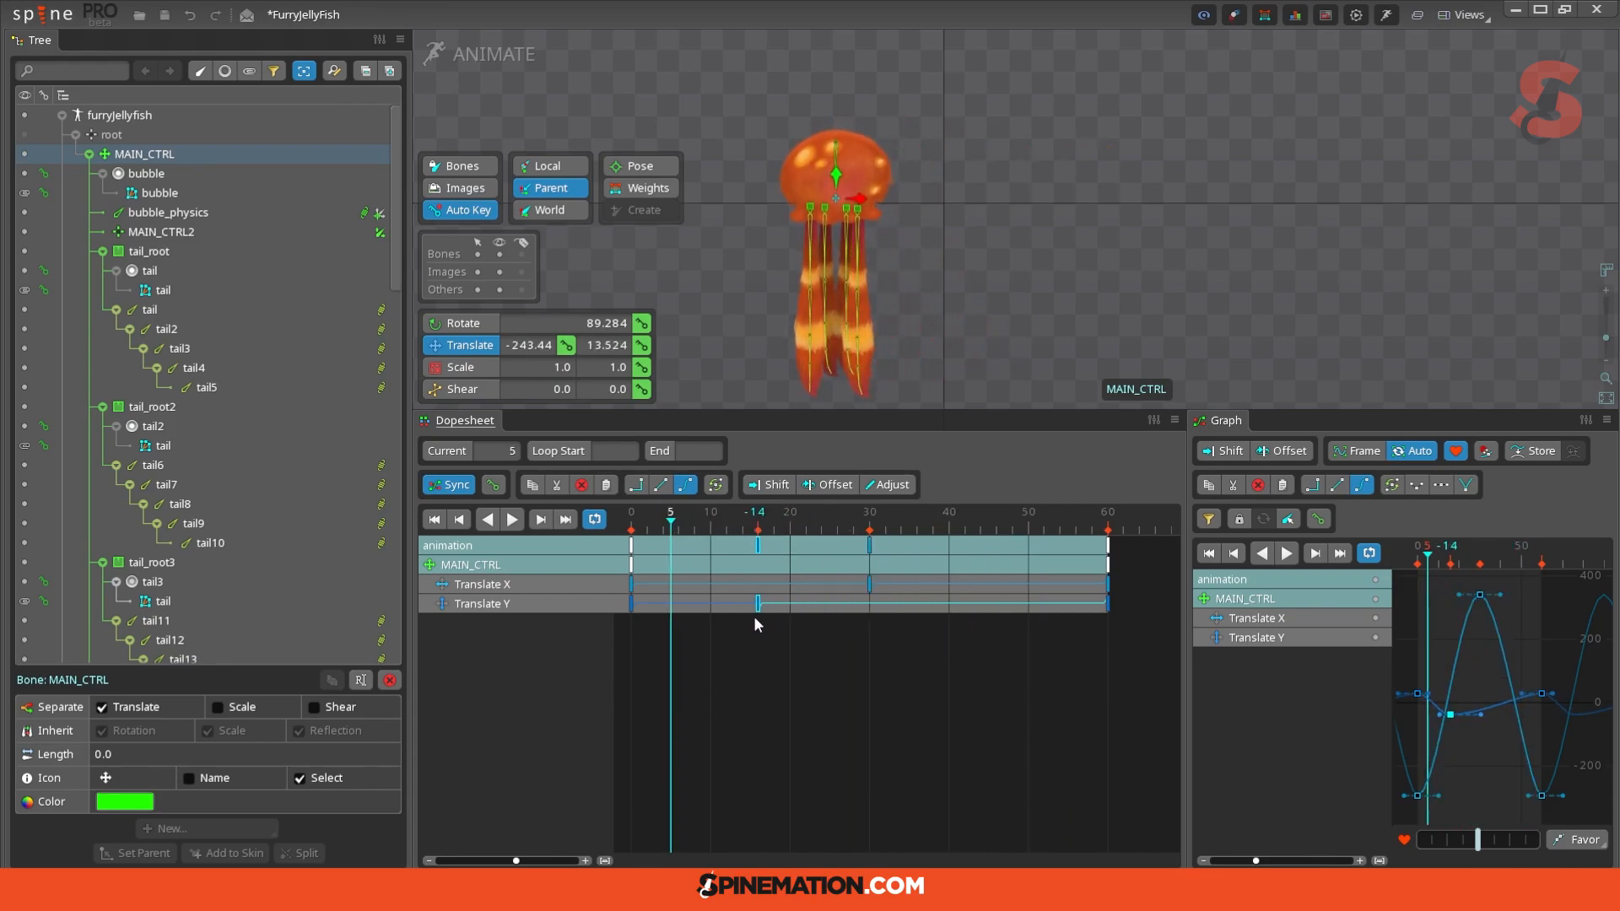
Step: Key MAIN_CTRL at frame 44 with Y at about 72, smooth the Translate Y curve handles, and play back the loop
{"action": "left_click_drag", "start_coordinate": [717, 527], "coordinate": [980, 542]}
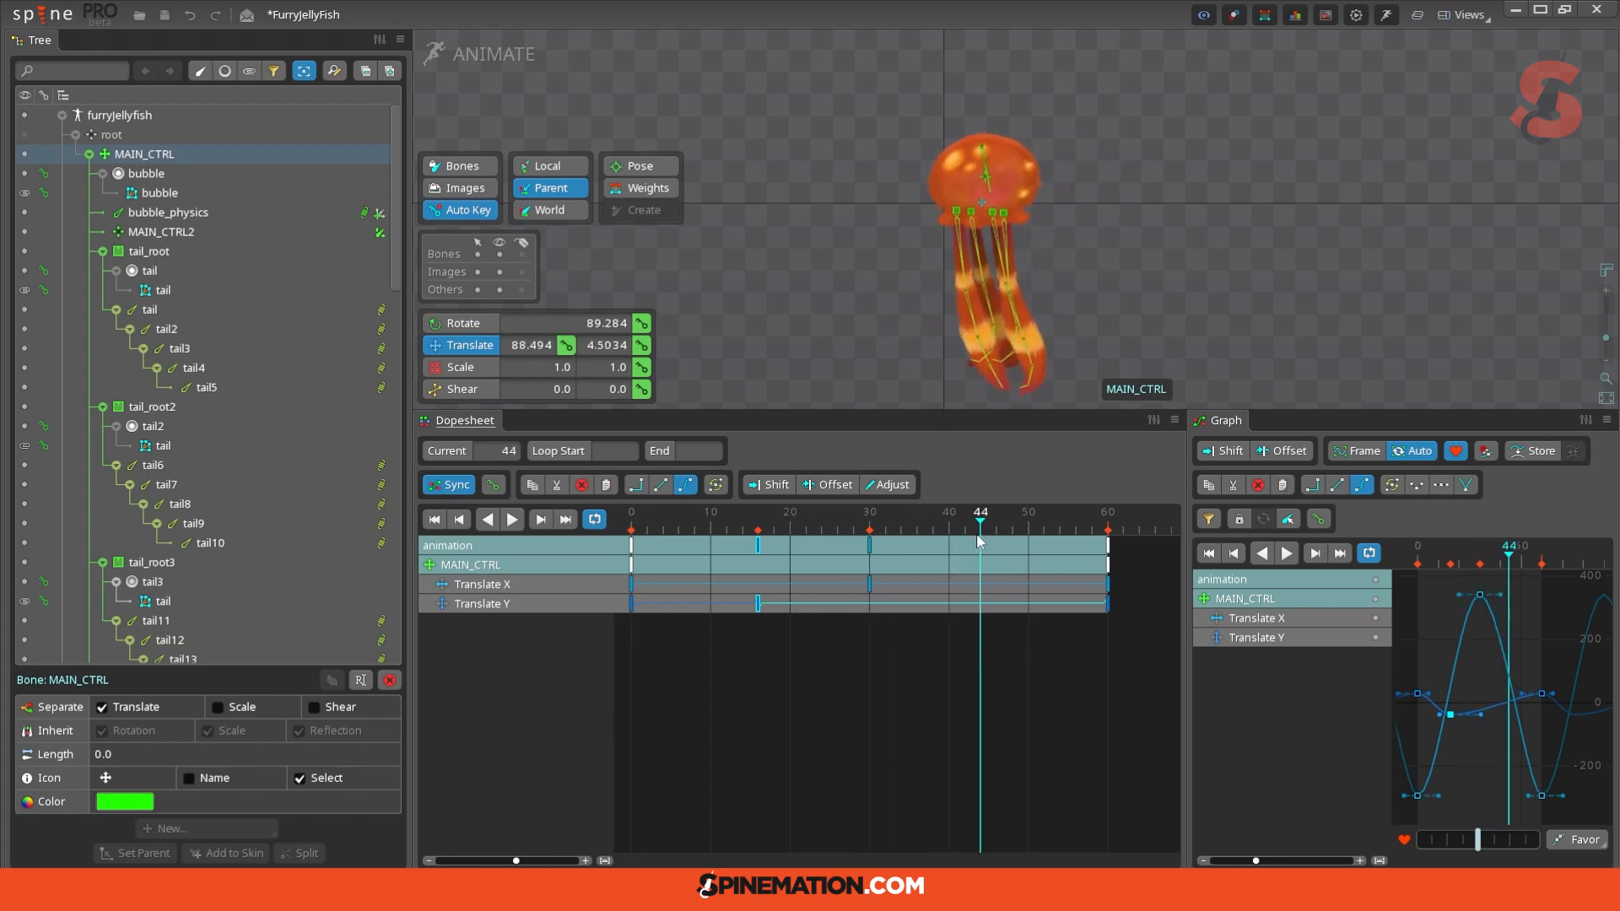
{"action": "left_click_drag", "start_coordinate": [987, 176], "coordinate": [989, 145]}
{"action": "left_click_drag", "start_coordinate": [1430, 690], "coordinate": [1435, 707]}
{"action": "left_click_drag", "start_coordinate": [1187, 634], "coordinate": [986, 645]}
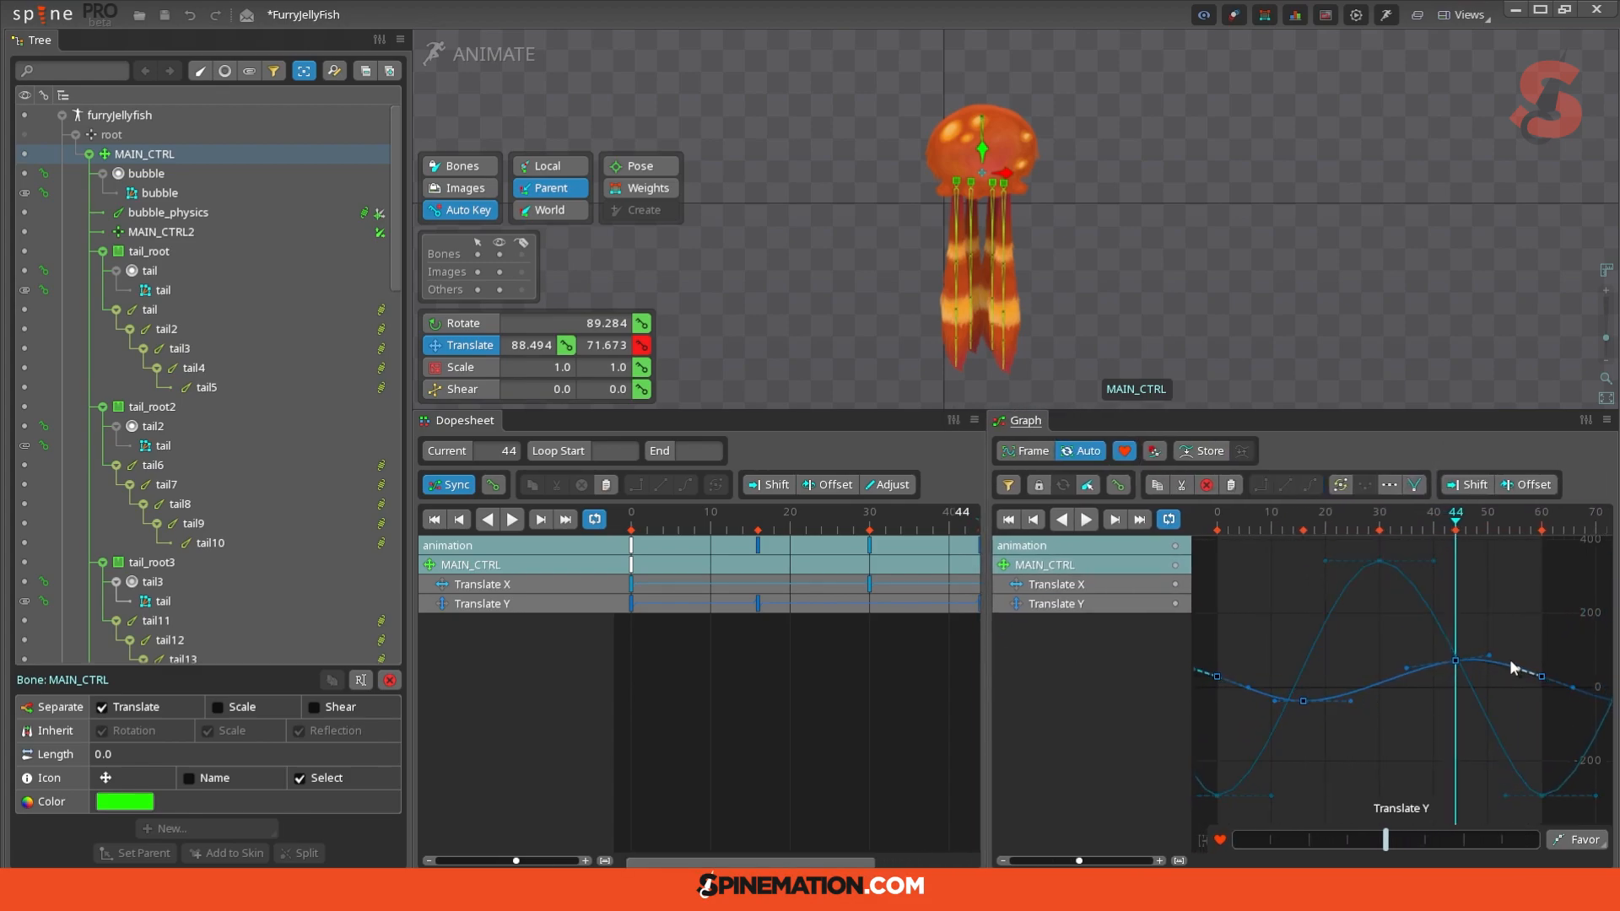
{"action": "left_click", "coordinate": [1249, 691]}
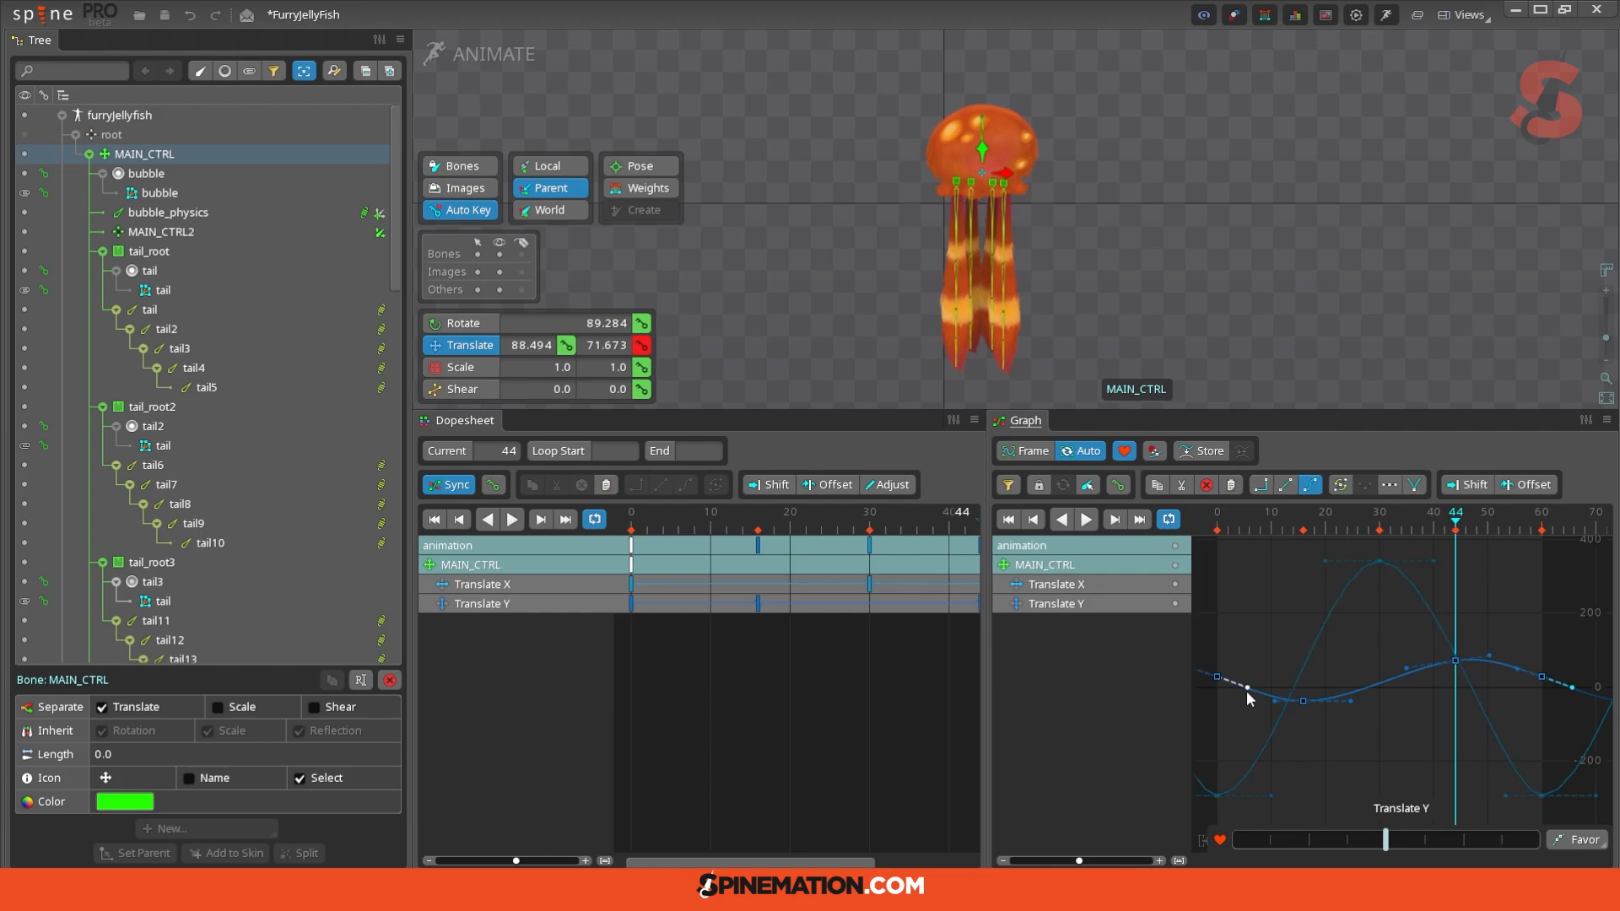
{"action": "left_click_drag", "start_coordinate": [1273, 703], "coordinate": [1258, 705]}
{"action": "key", "text": "d"}
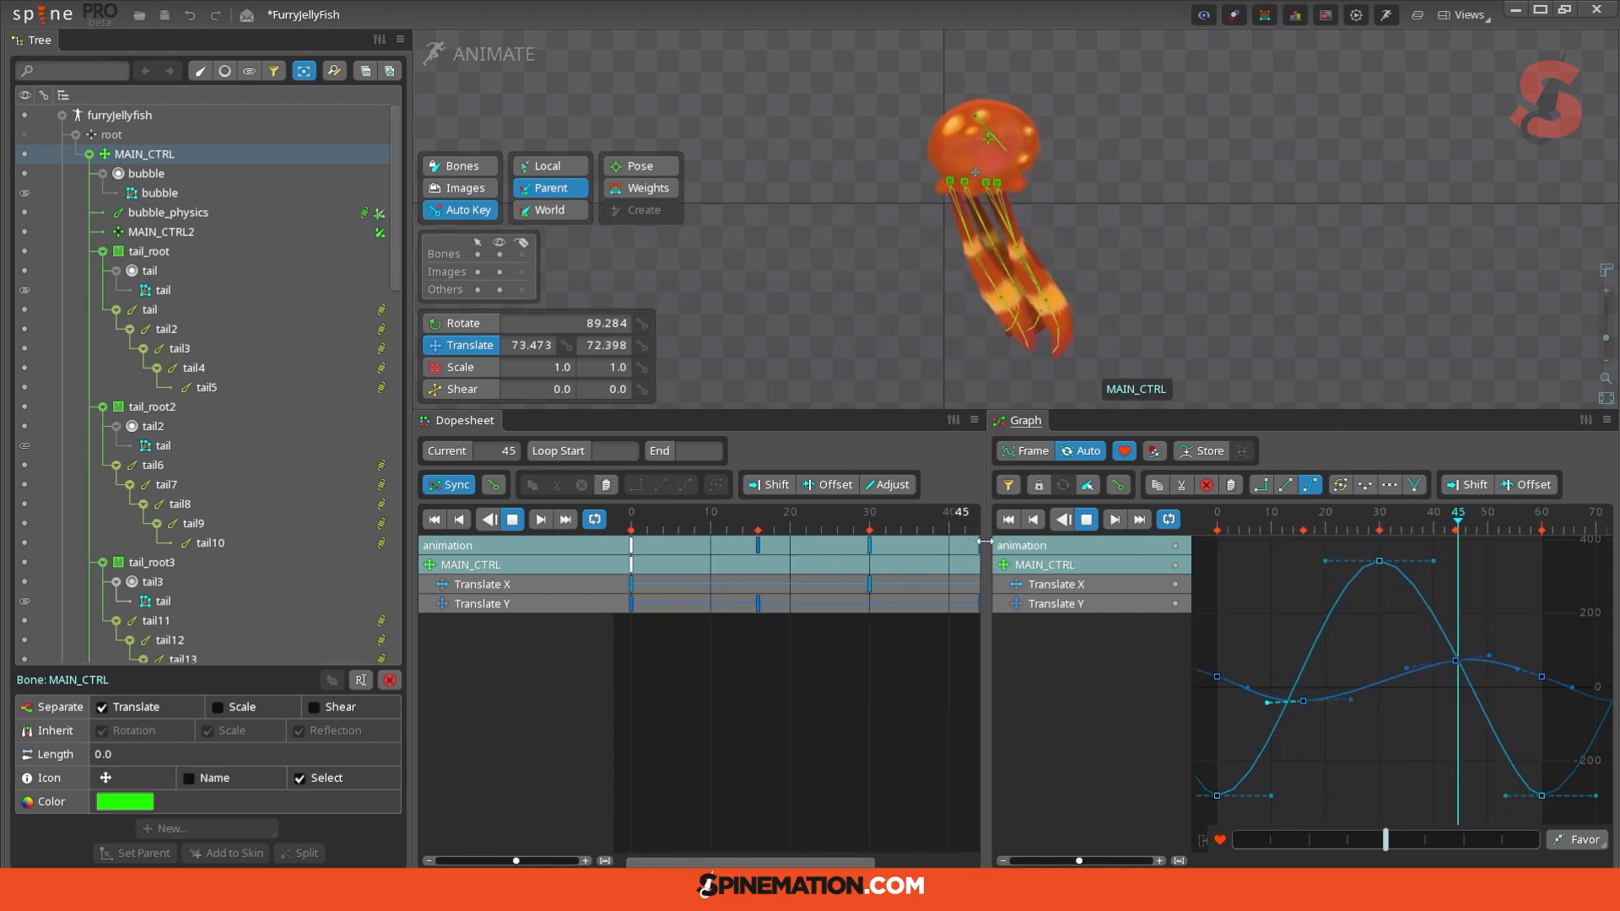
Step: Exaggerate MAIN_CTRL's vertical motion by lowering the frame 16 Translate Y key and raising the frame 44 one, and play it back
{"action": "left_click_drag", "start_coordinate": [985, 540], "coordinate": [623, 548]}
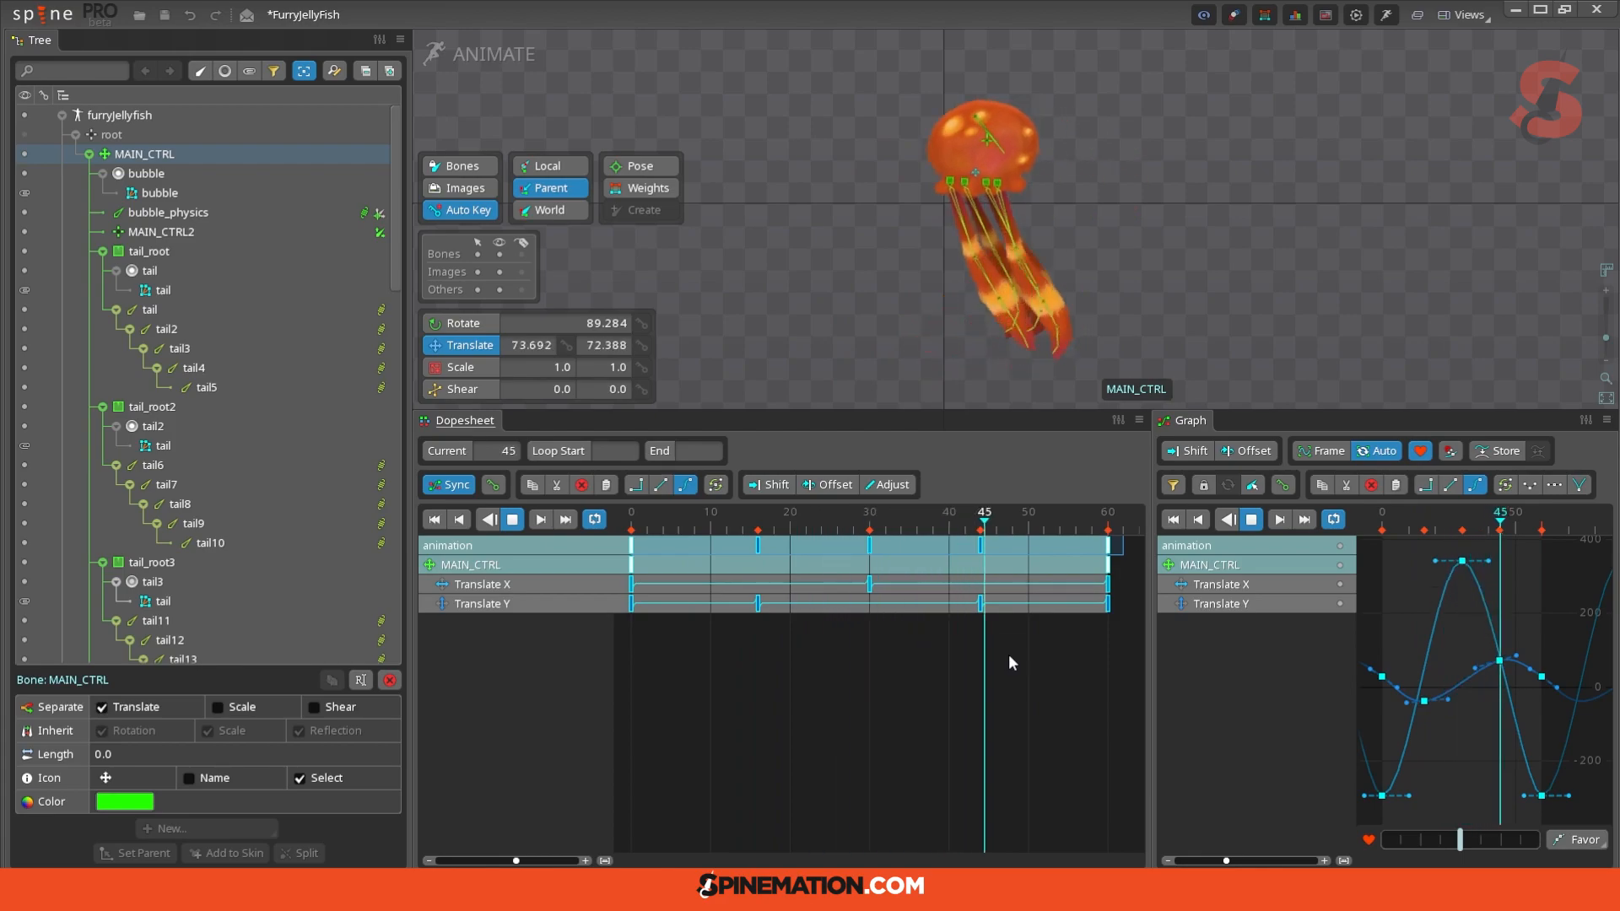
{"action": "key", "text": "space"}
{"action": "left_click", "coordinate": [1433, 725]}
{"action": "left_click_drag", "start_coordinate": [1424, 702], "coordinate": [1423, 742]}
{"action": "left_click_drag", "start_coordinate": [1499, 661], "coordinate": [1556, 714]}
{"action": "key", "text": "space"}
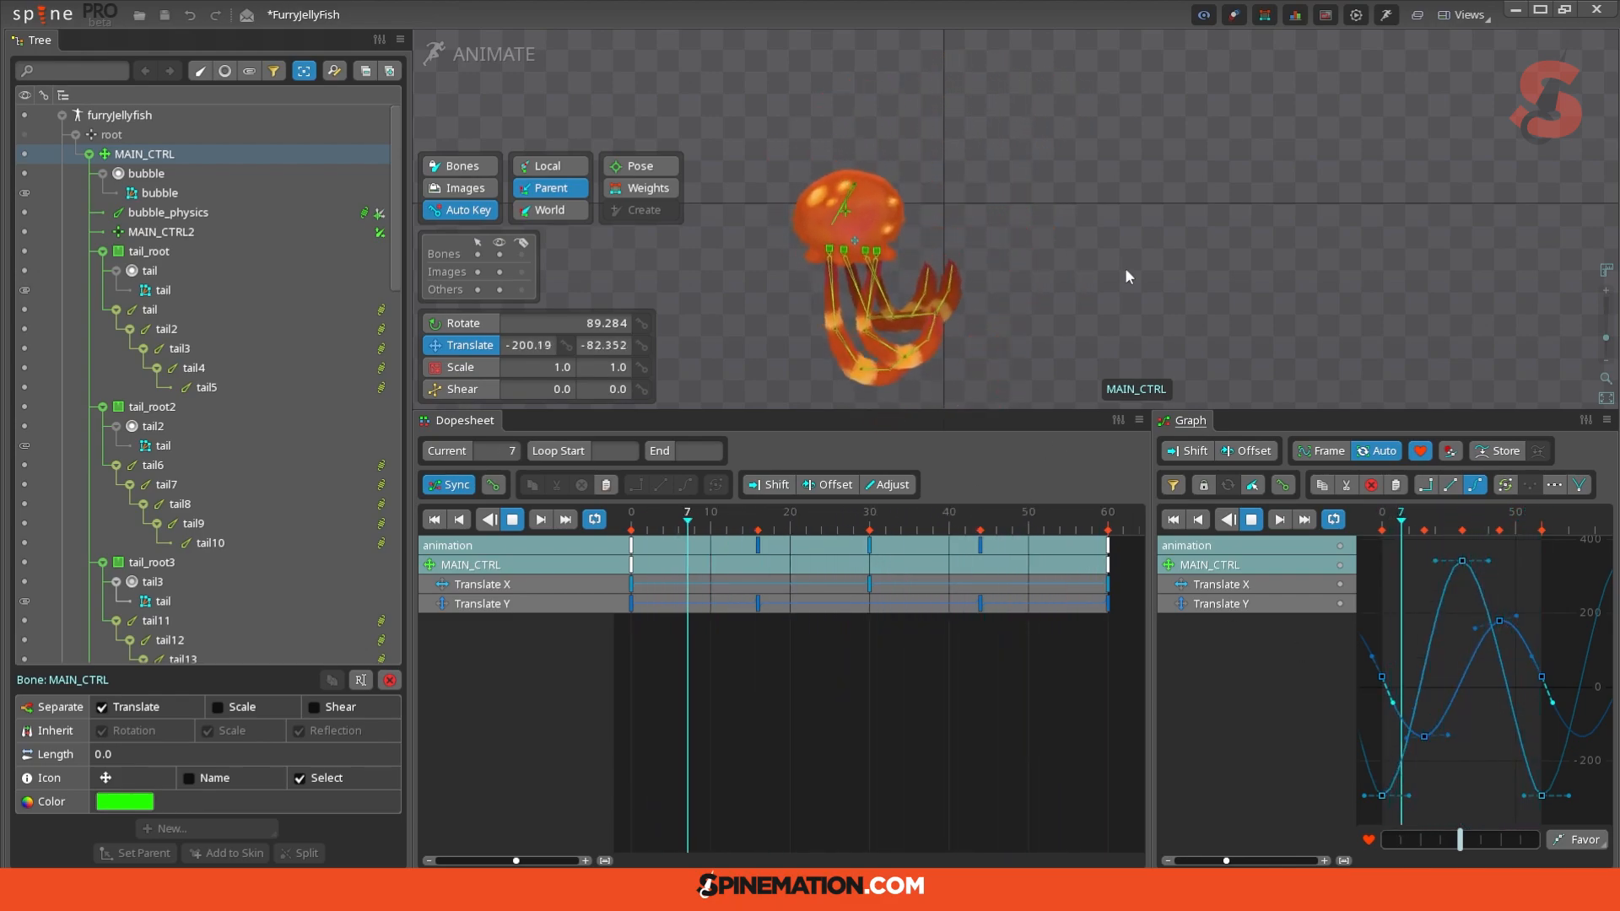
Step: Stop playback and key MAIN_CTRL's rotation at the start and end of the loop, frames 0 and 60
{"action": "key", "text": "space"}
{"action": "left_click_drag", "start_coordinate": [896, 521], "coordinate": [488, 520]}
{"action": "left_click", "coordinate": [641, 328]}
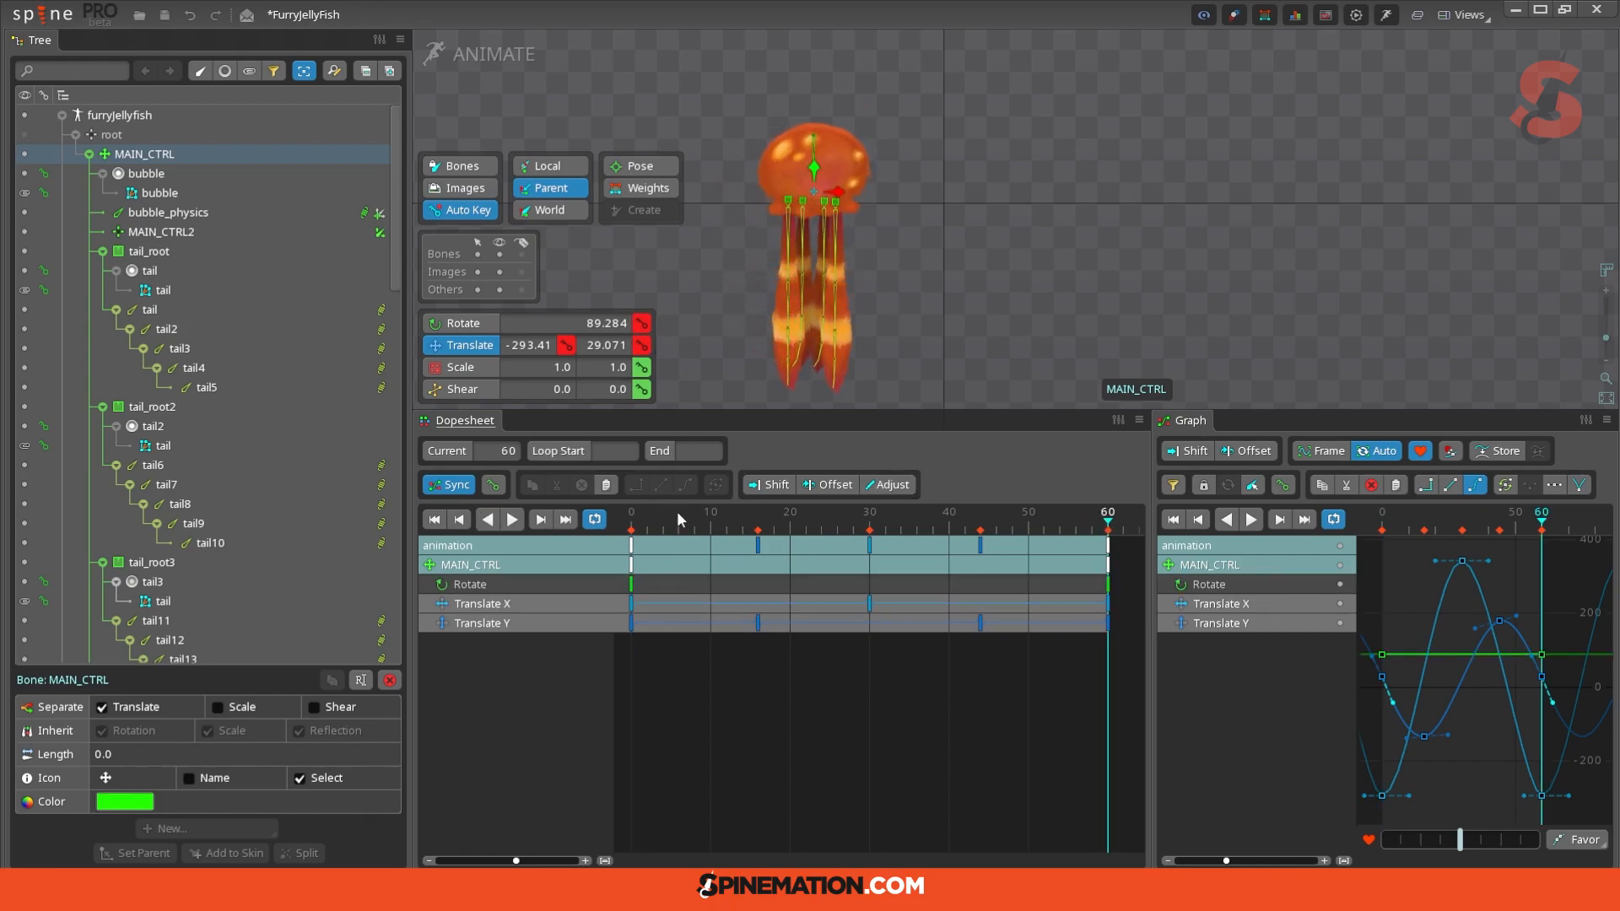
Step: Tilt MAIN_CTRL clockwise to about 68 degrees at frame 9 and key its rotation
{"action": "left_click_drag", "start_coordinate": [633, 527], "coordinate": [685, 541]}
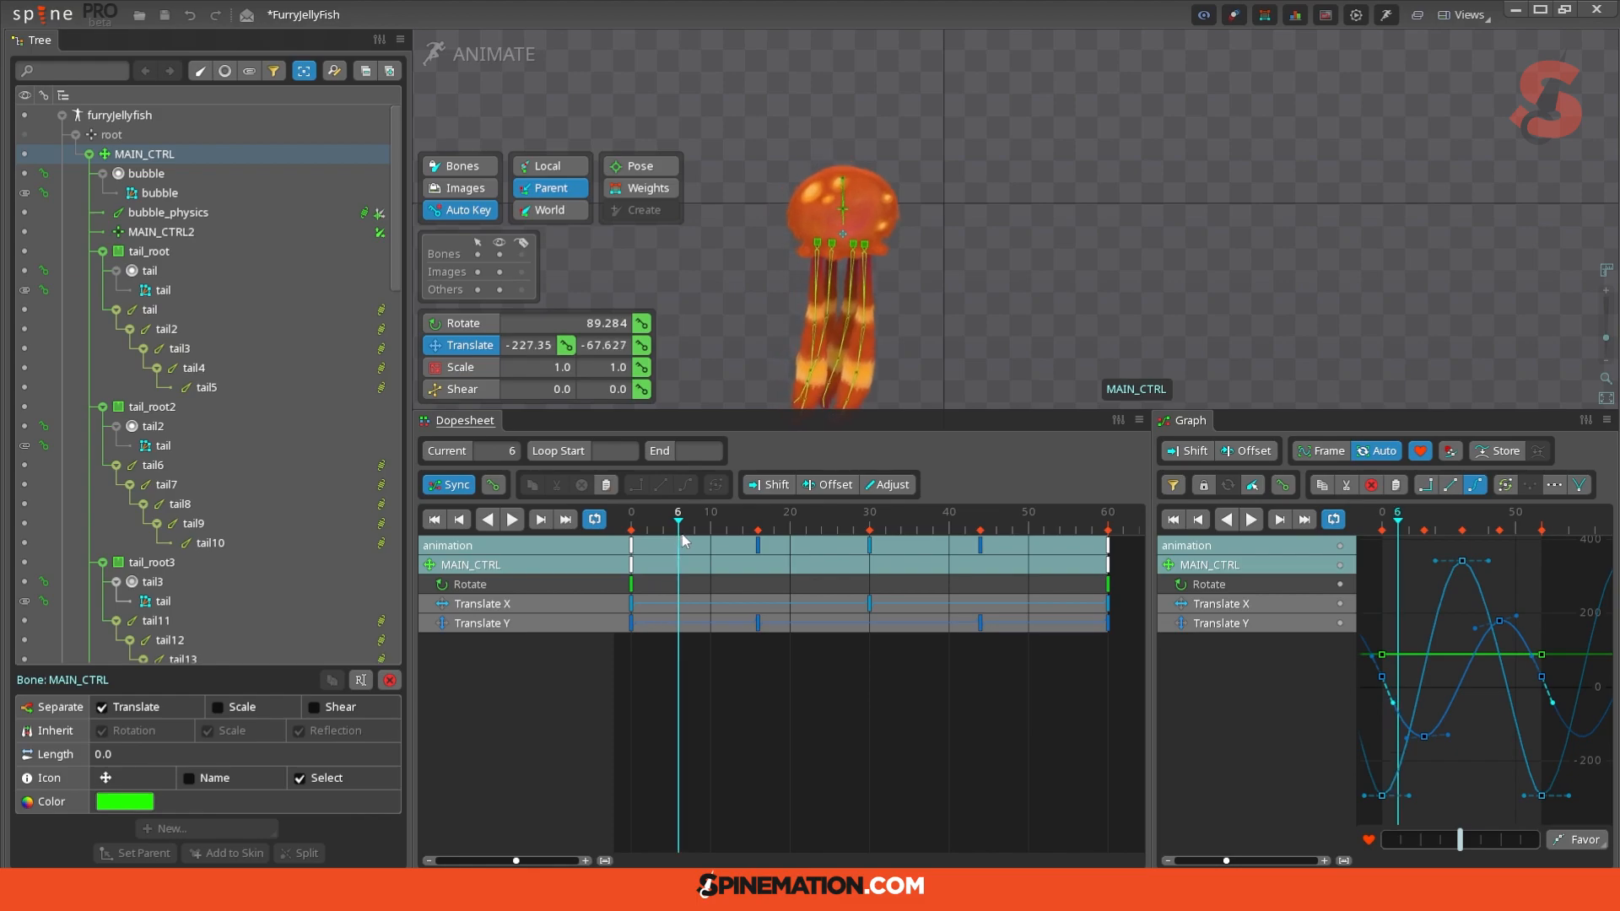
{"action": "key", "text": "c"}
{"action": "left_click", "coordinate": [688, 528]}
{"action": "left_click_drag", "start_coordinate": [687, 527], "coordinate": [706, 544]}
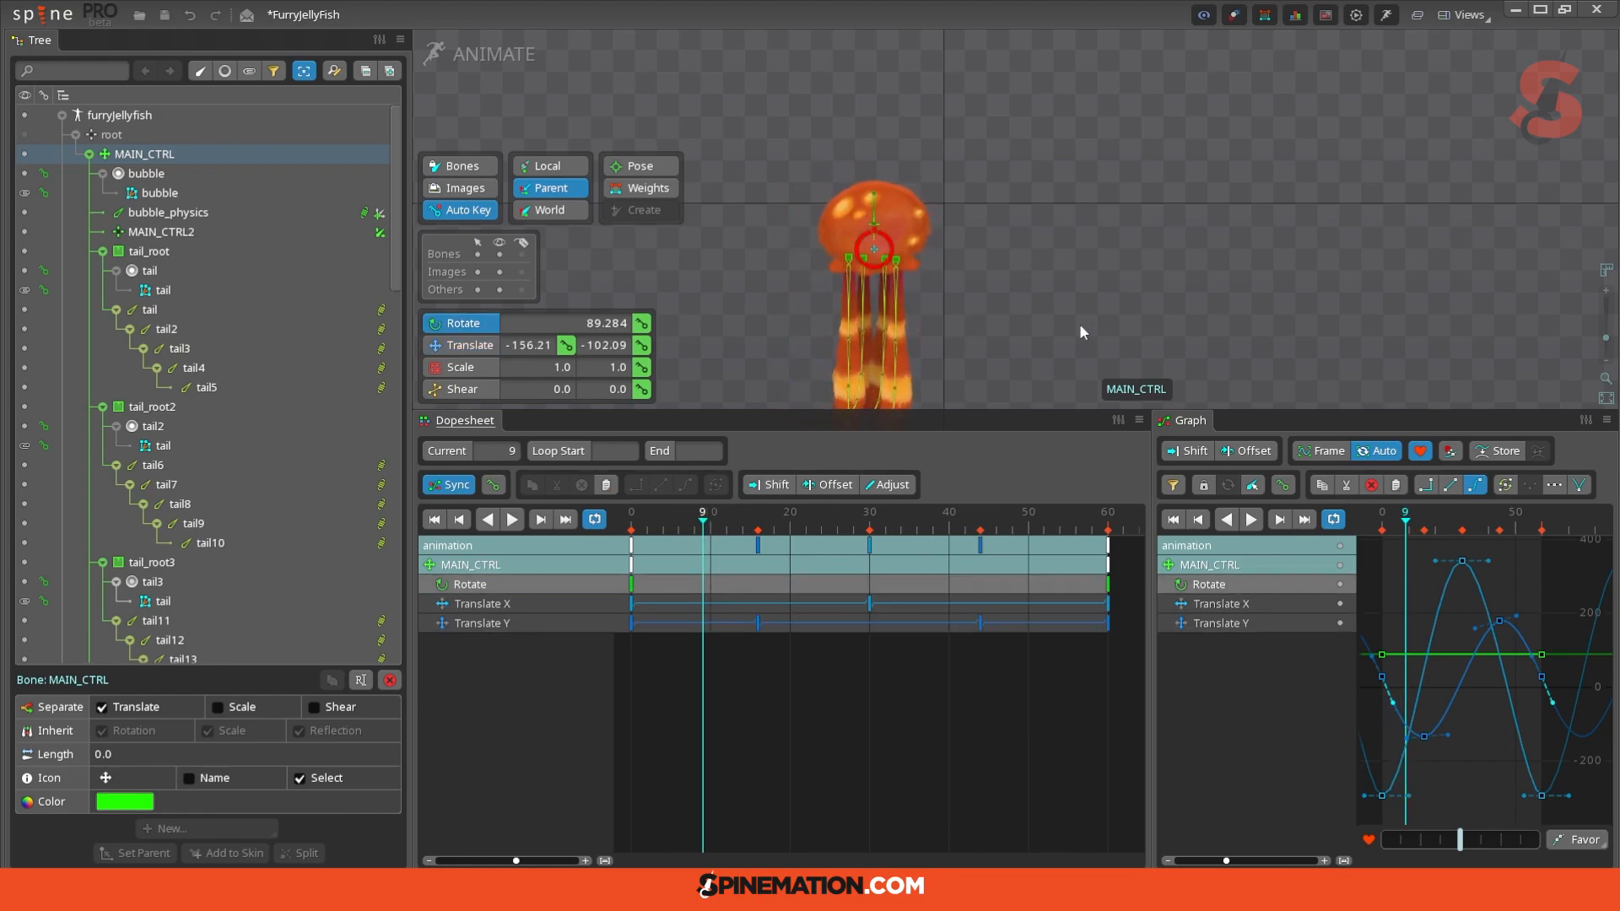
{"action": "key", "text": "k"}
Step: Key MAIN_CTRL's rotation at frame 39 tilted the other way to about 113 degrees, and play back the loop
{"action": "left_click", "coordinate": [633, 528]}
{"action": "left_click_drag", "start_coordinate": [633, 527], "coordinate": [943, 543]}
{"action": "left_click_drag", "start_coordinate": [1199, 296], "coordinate": [1190, 176]}
{"action": "key", "text": "d"}
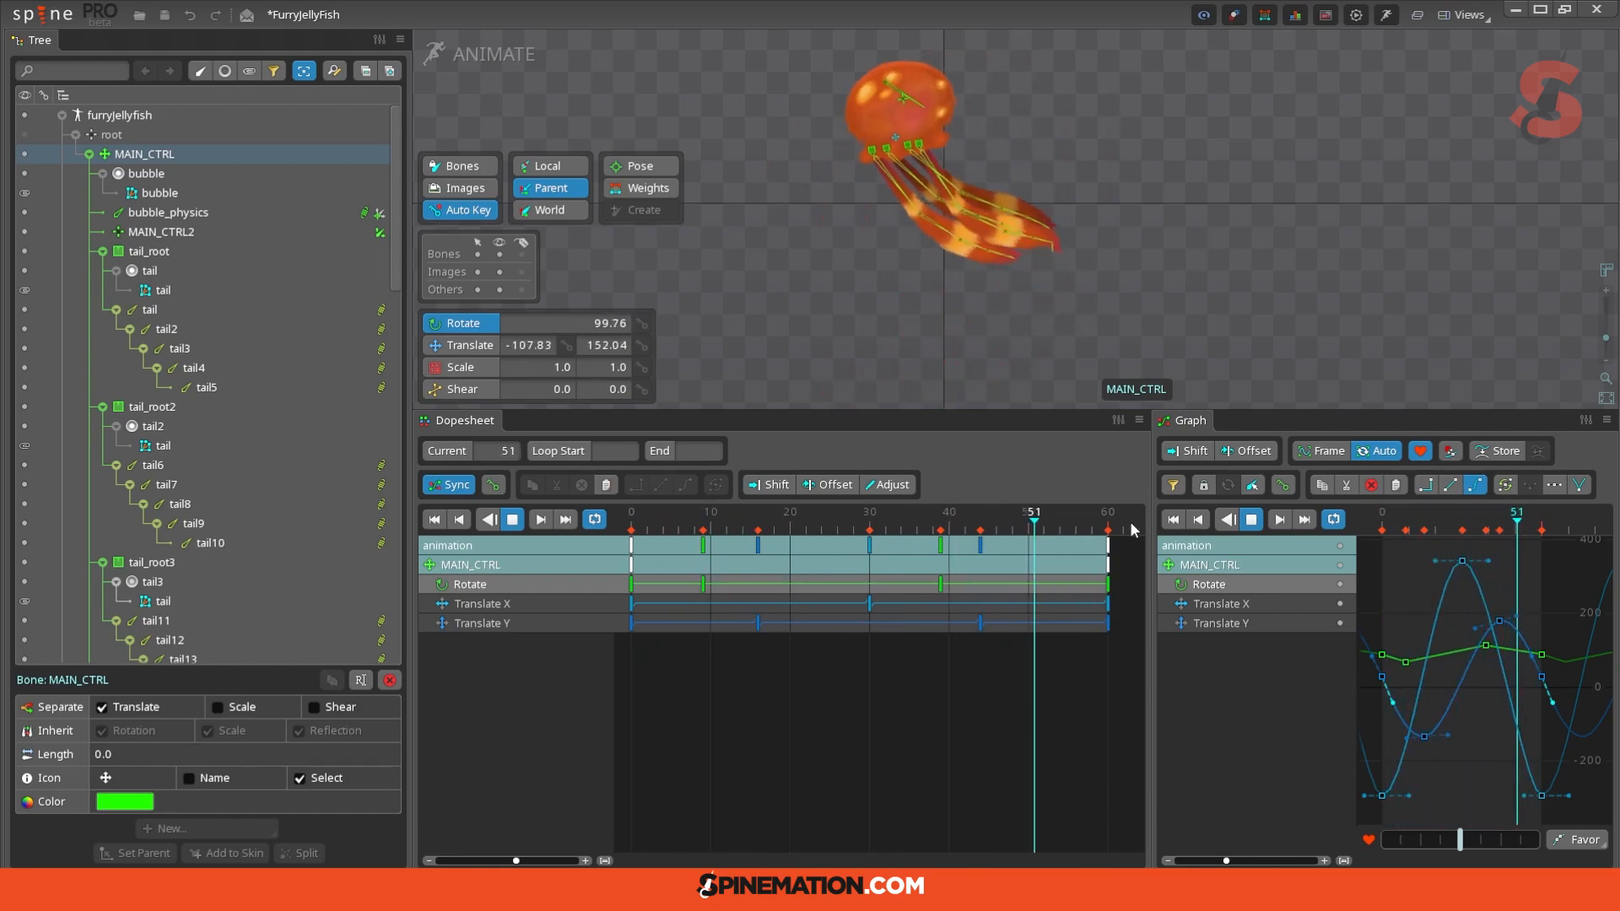
{"action": "key", "text": "d"}
Step: Give all MAIN_CTRL Rotate keys smooth curves, isolate the Rotate graph, and steepen the handles at the loop's start and end
{"action": "left_click_drag", "start_coordinate": [1123, 583], "coordinate": [575, 583]}
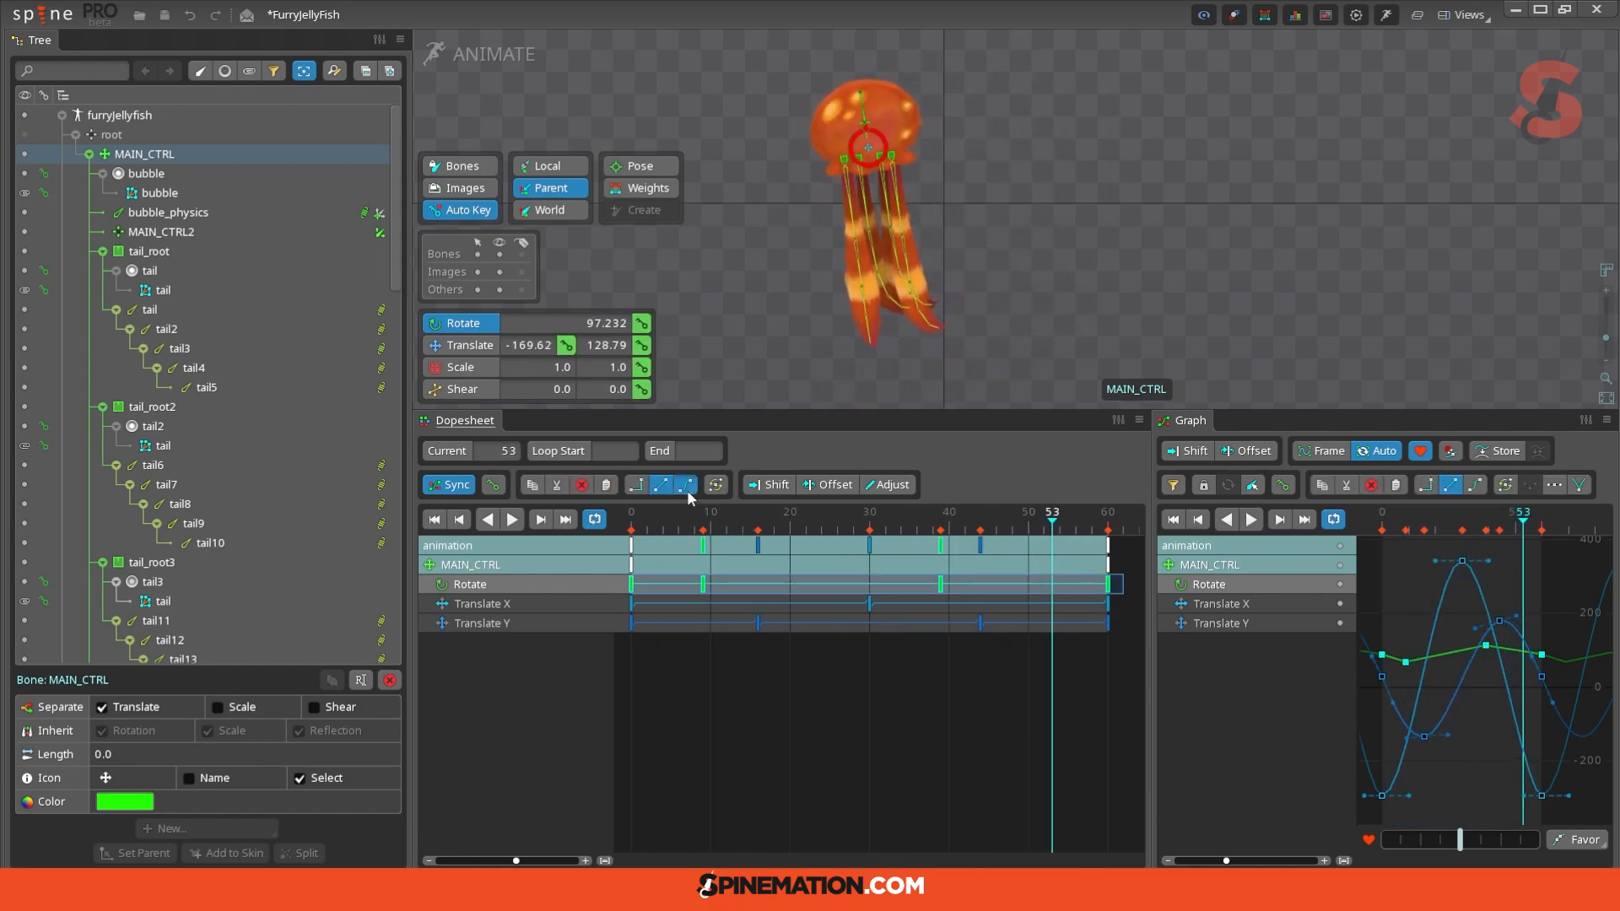
{"action": "left_click", "coordinate": [1340, 584]}
{"action": "left_click", "coordinate": [1486, 561]}
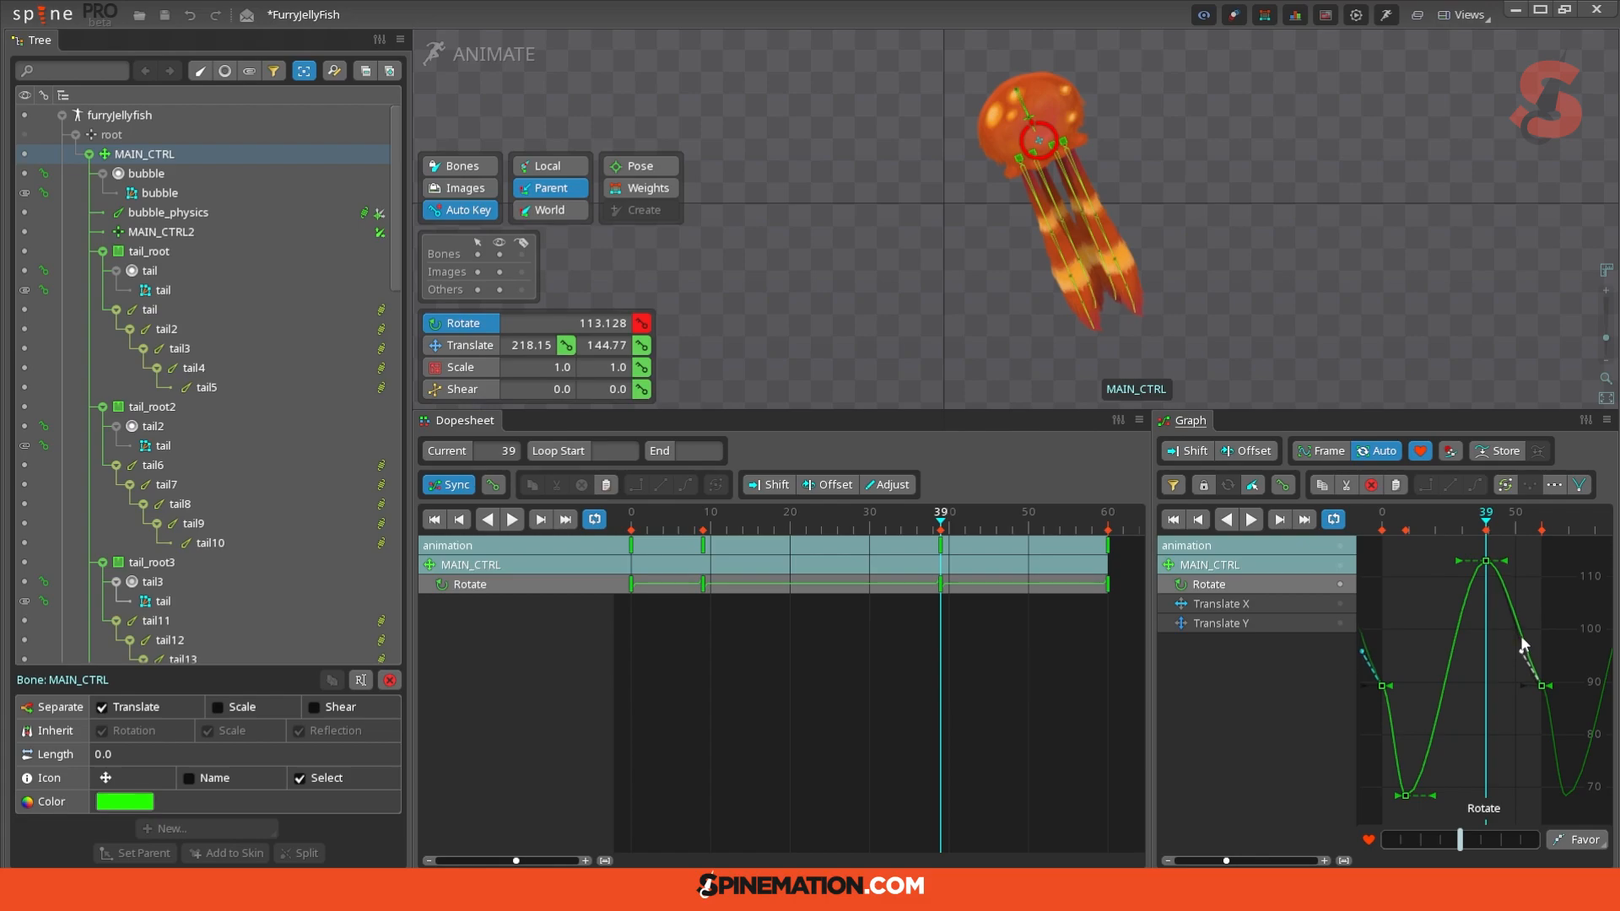
{"action": "left_click_drag", "start_coordinate": [1557, 720], "coordinate": [1552, 686]}
{"action": "left_click_drag", "start_coordinate": [1392, 689], "coordinate": [1395, 743]}
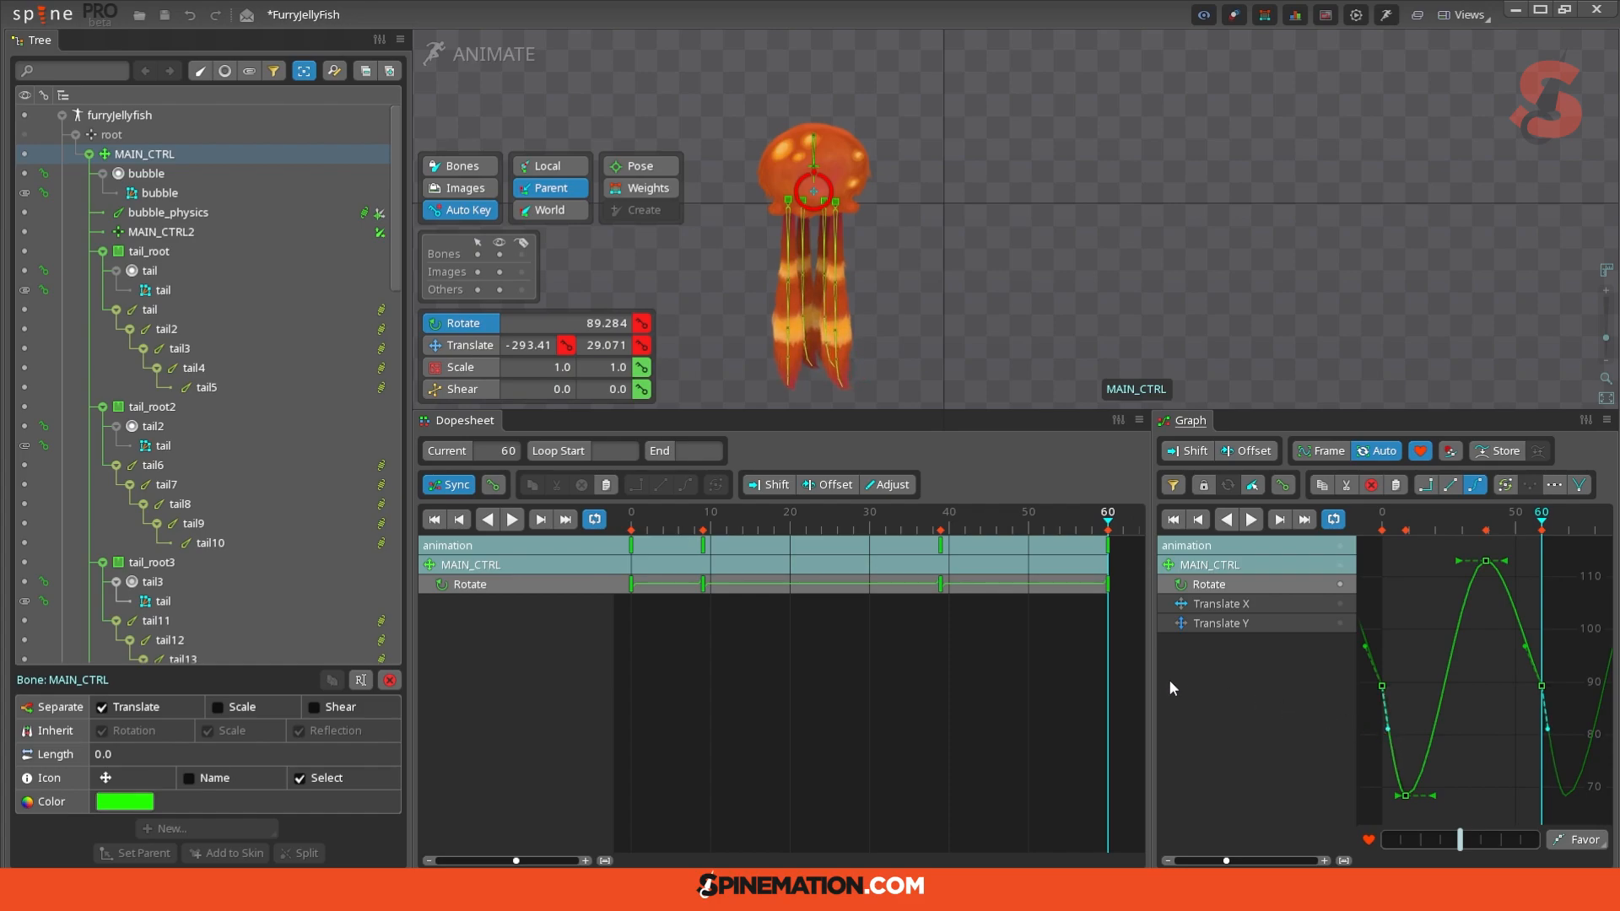
Step: Shift the Rotate keys from frames 9 and 39 to 16 and 43, soften the curve's end handles, and play back the loop
{"action": "left_click_drag", "start_coordinate": [1150, 671], "coordinate": [1011, 672]}
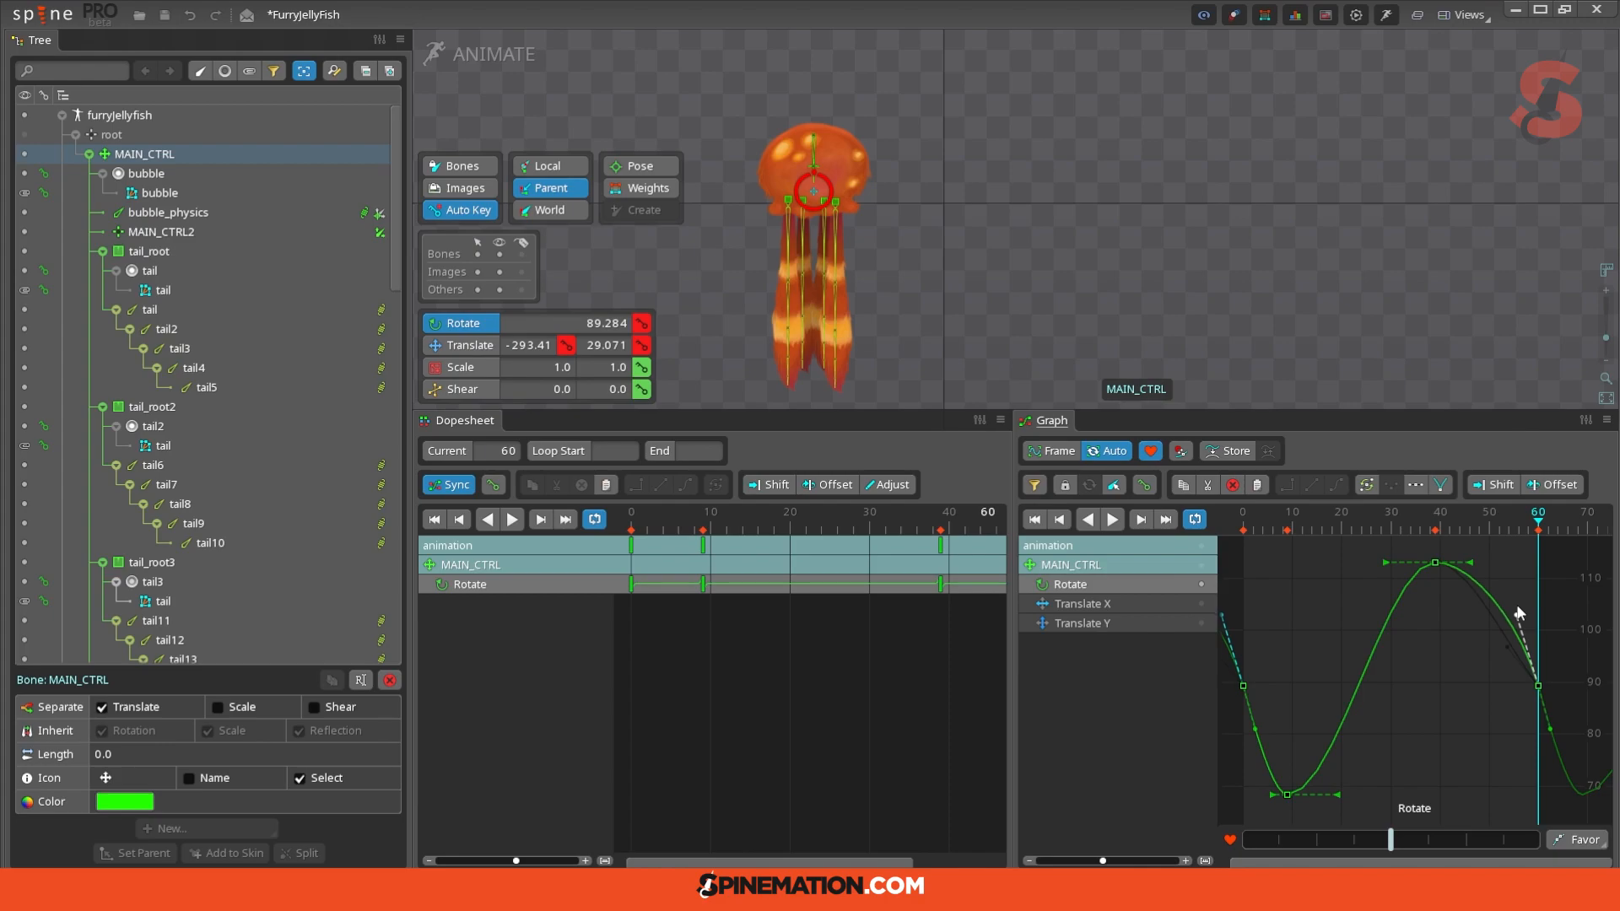
{"action": "left_click_drag", "start_coordinate": [1293, 798], "coordinate": [1329, 799]}
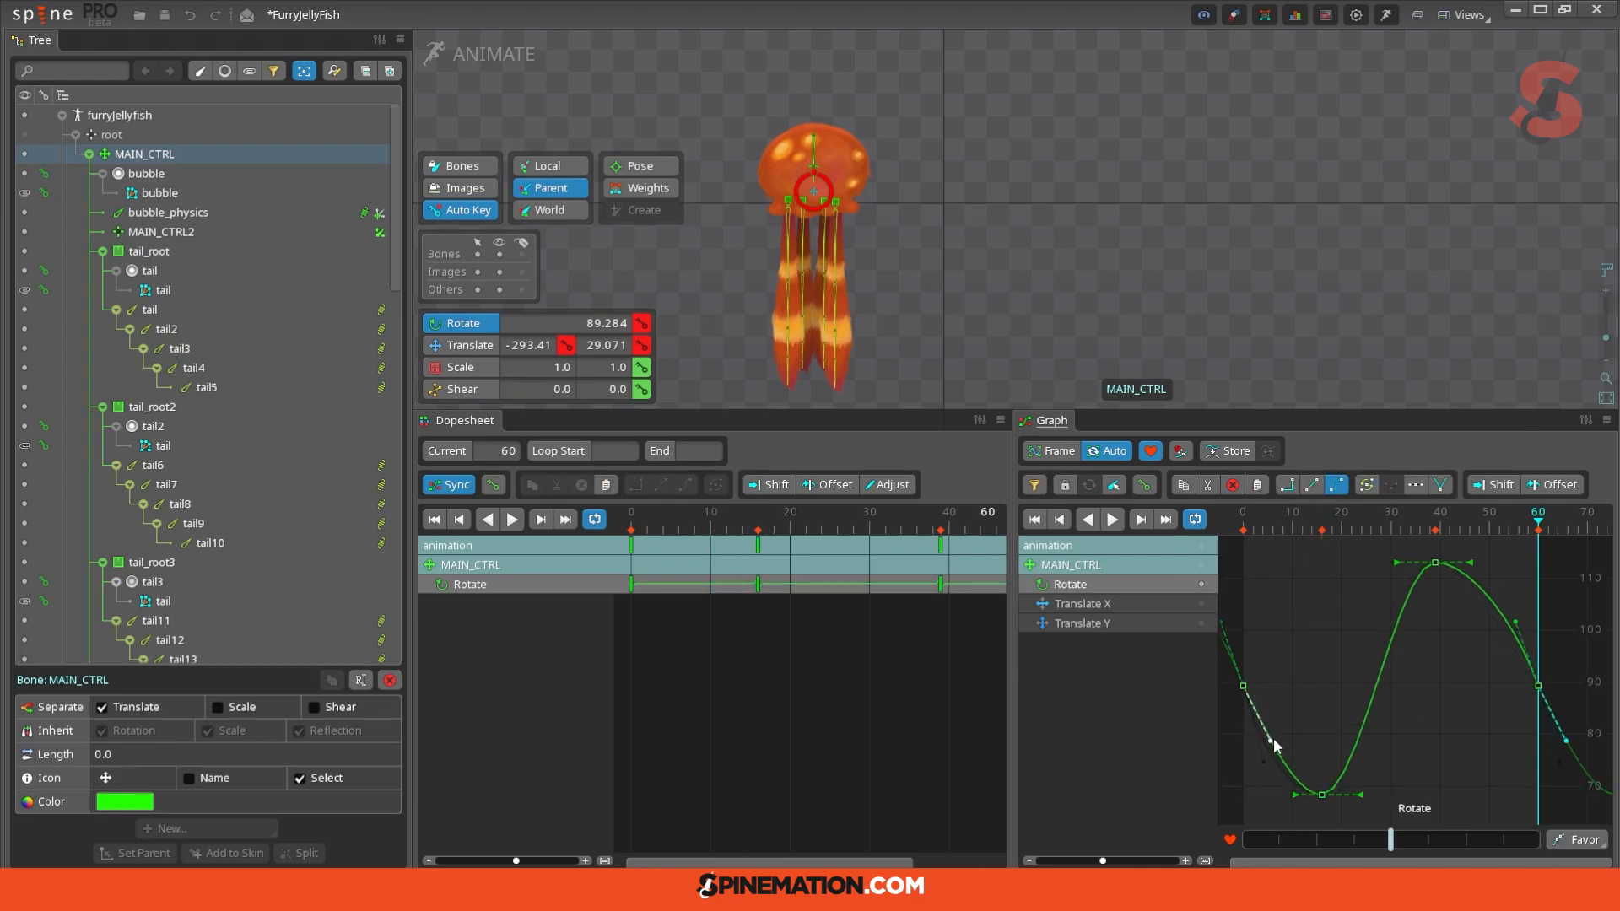
{"action": "left_click_drag", "start_coordinate": [1435, 562], "coordinate": [1485, 555]}
{"action": "key", "text": "space"}
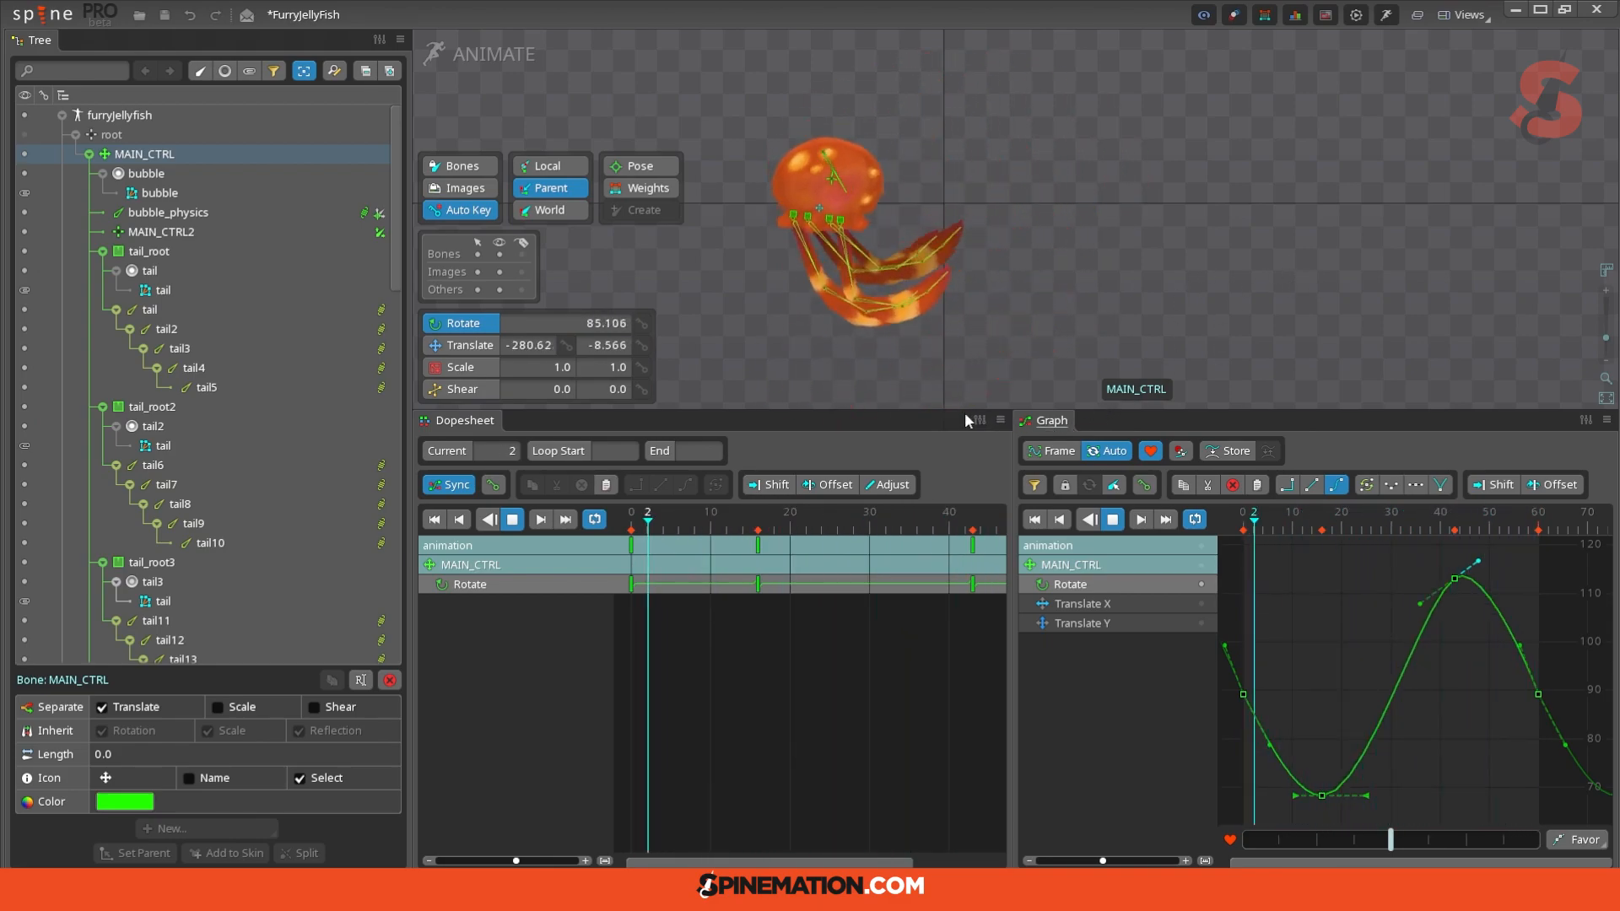
Step: Enlarge the viewport and examine the tails and bubble up close while the looping animation plays
{"action": "left_click_drag", "start_coordinate": [954, 412], "coordinate": [940, 640]}
{"action": "left_click_drag", "start_coordinate": [1148, 479], "coordinate": [1207, 411]}
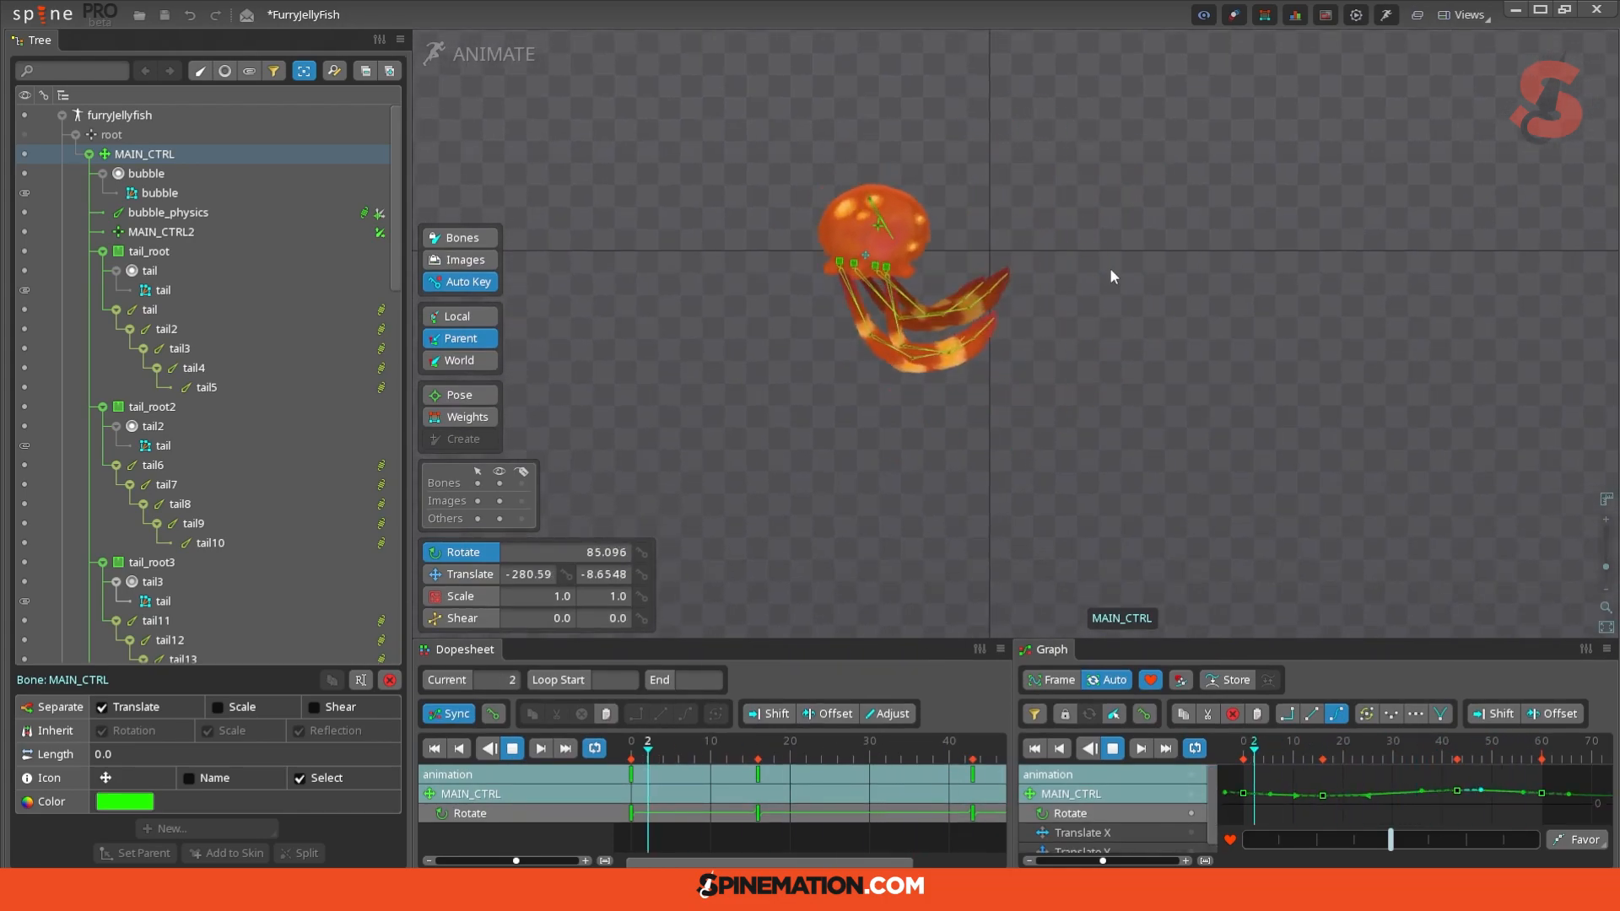
{"action": "scroll", "coordinate": [1094, 418], "scroll_direction": "up", "scroll_amount": 5}
{"action": "left_click_drag", "start_coordinate": [1091, 420], "coordinate": [1117, 470]}
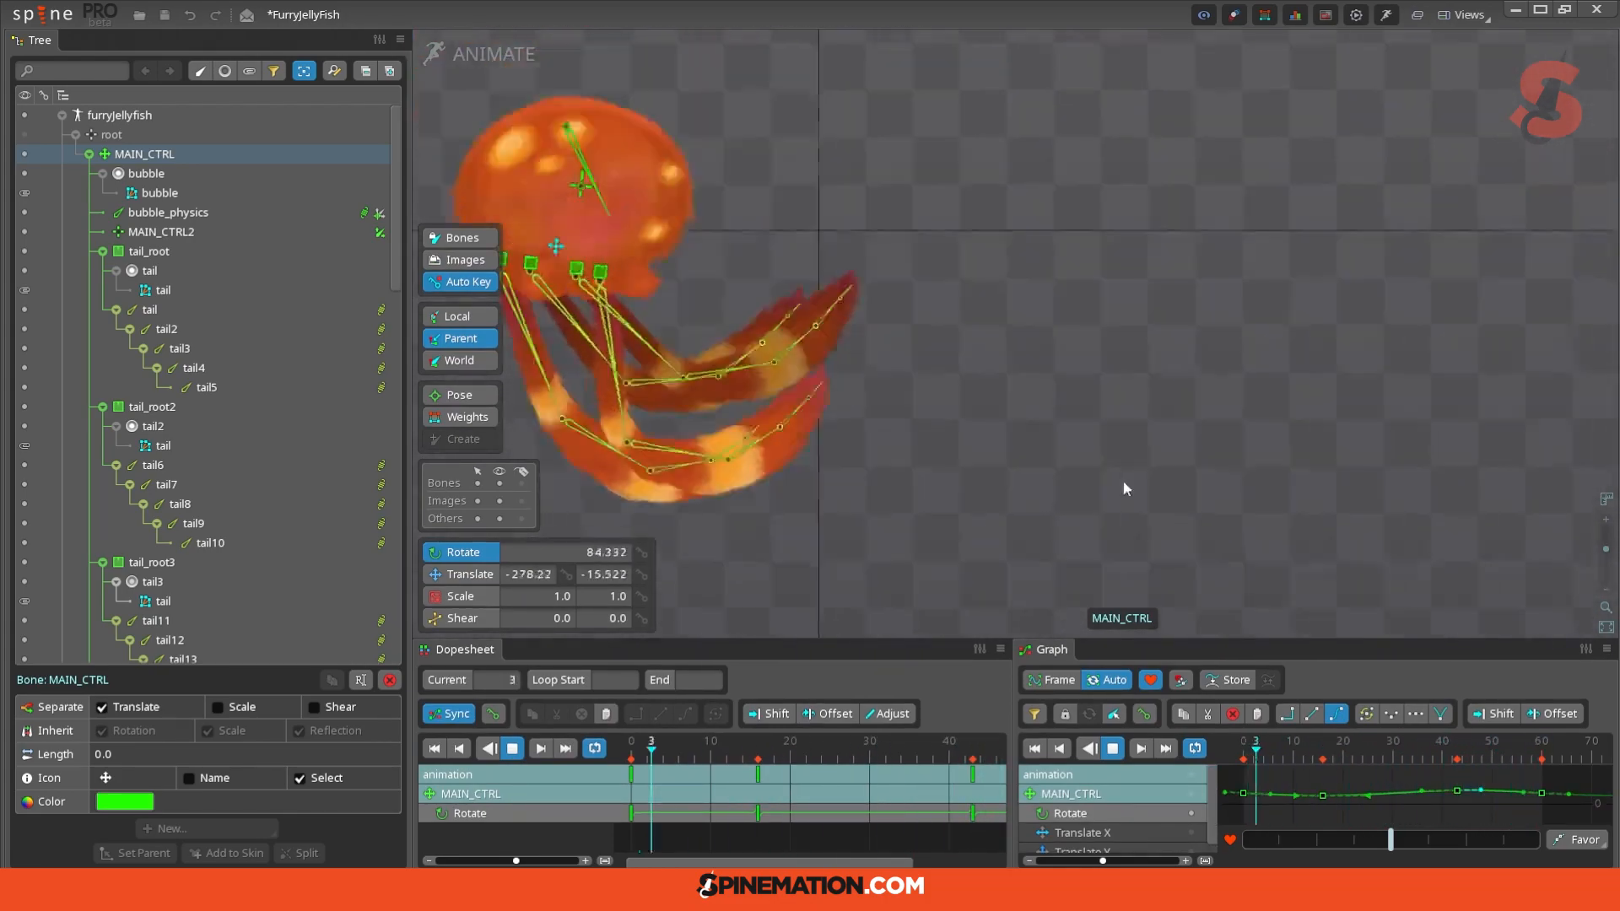
{"action": "left_click_drag", "start_coordinate": [1208, 337], "coordinate": [1232, 473]}
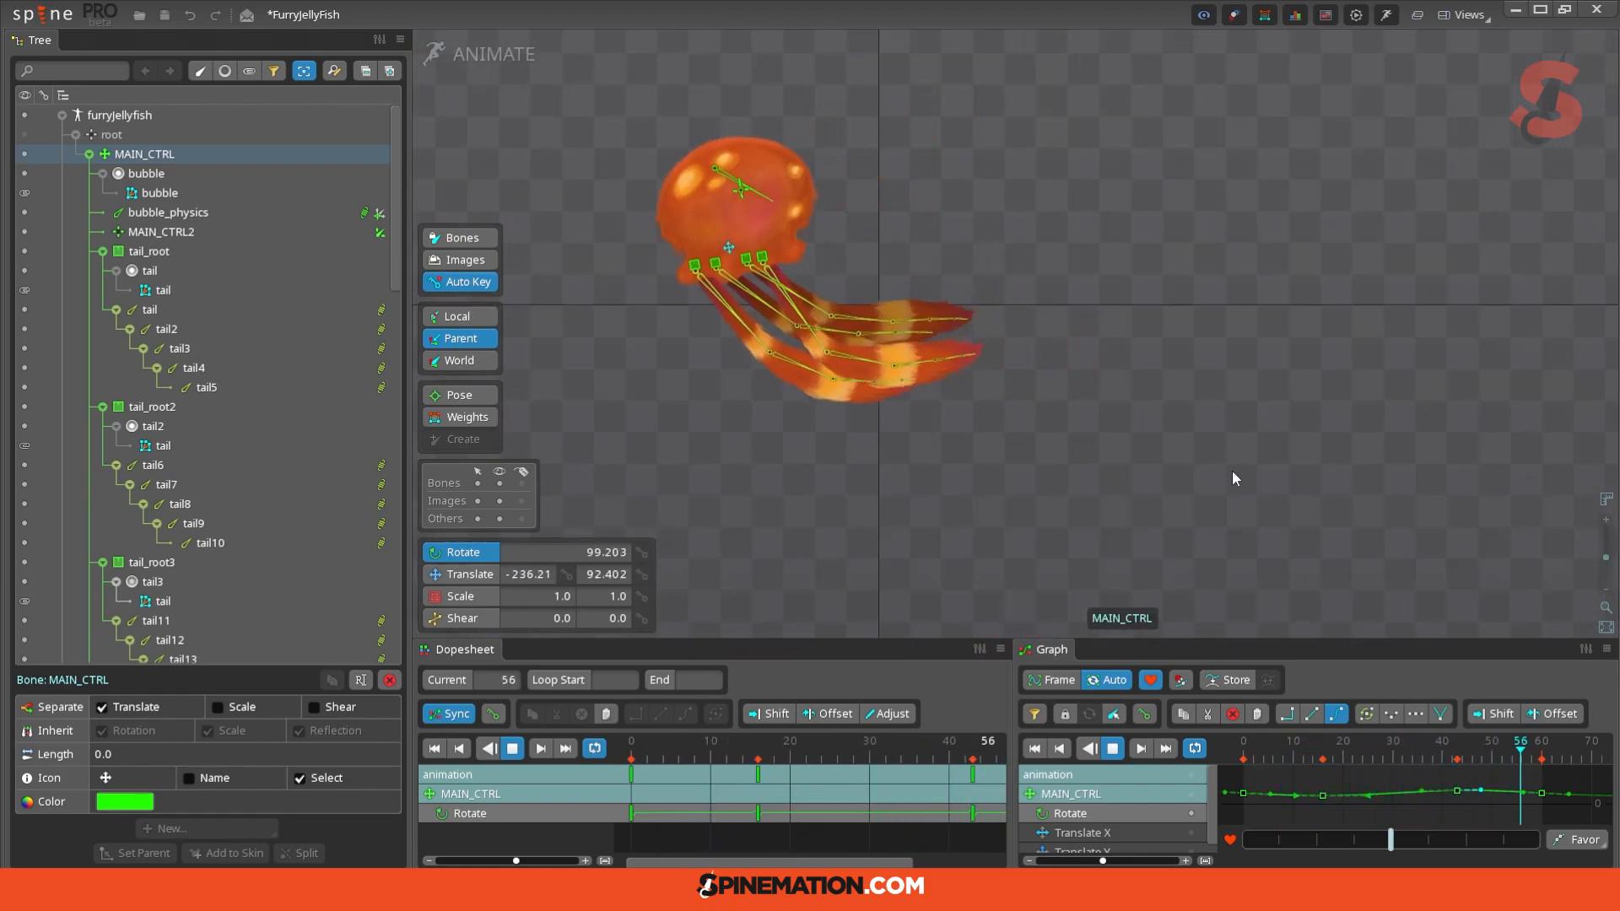